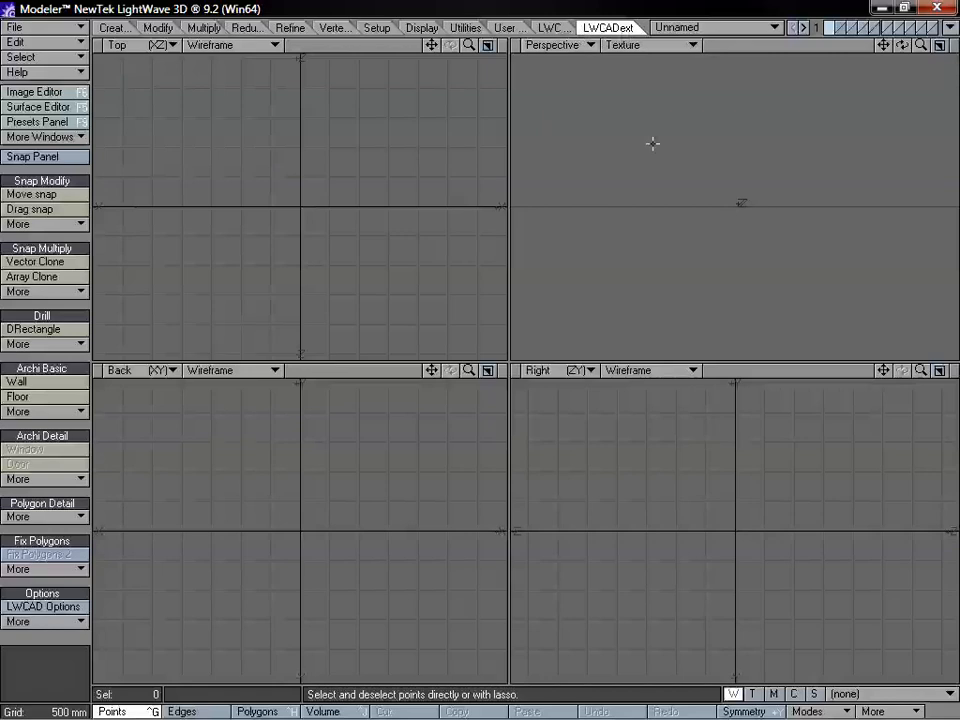
- Try to start the Door and Window tools on the empty layer
{"action": "left_click", "coordinate": [30, 464]}
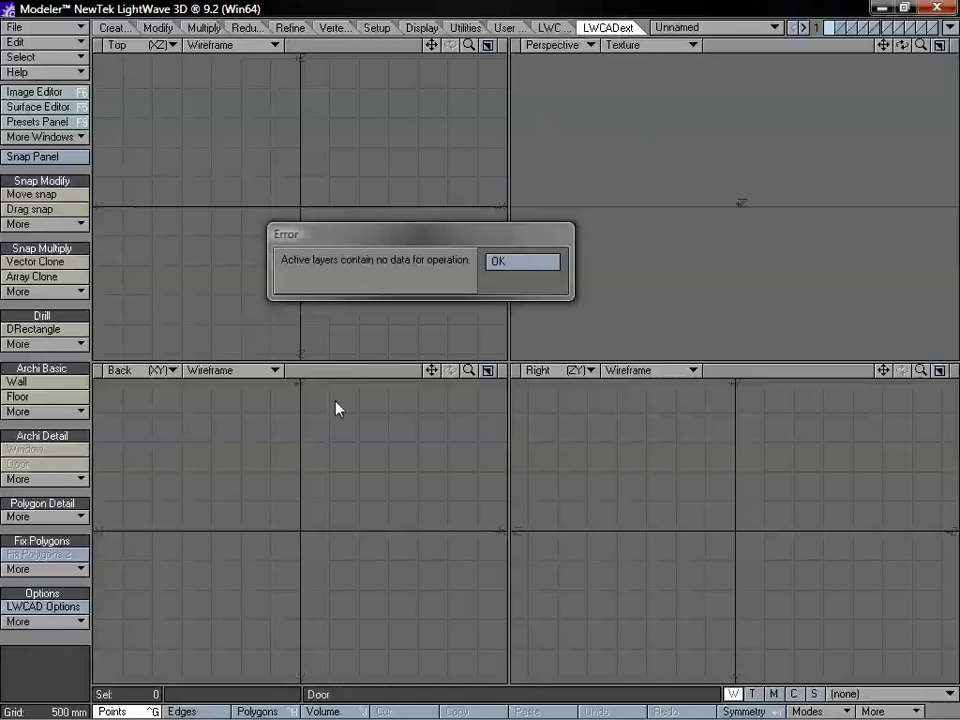
{"action": "left_click", "coordinate": [540, 260]}
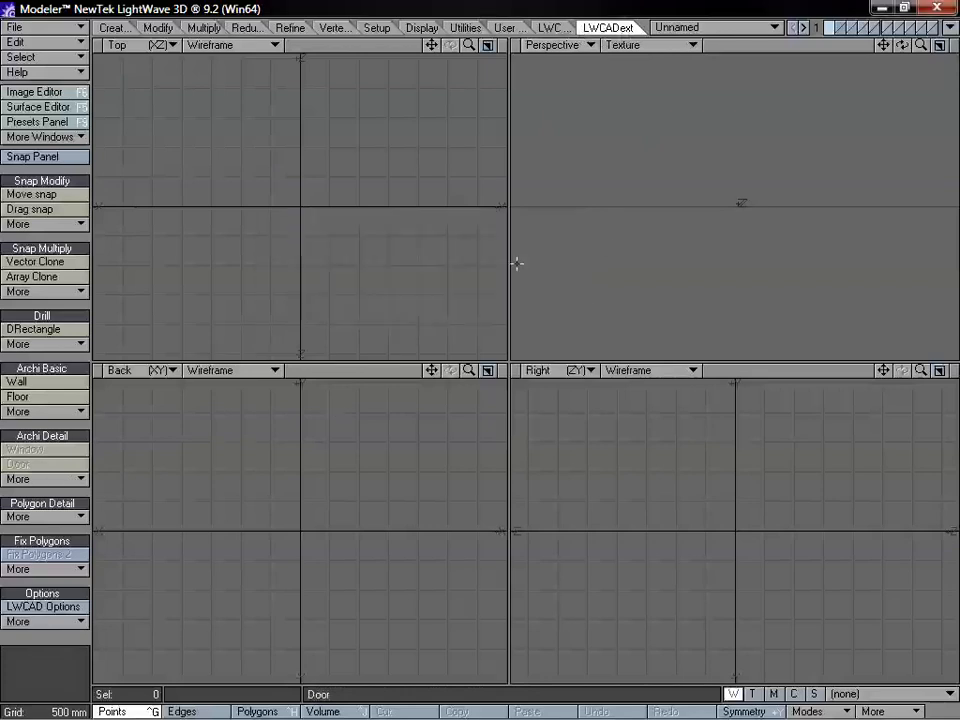
{"action": "left_click", "coordinate": [66, 442]}
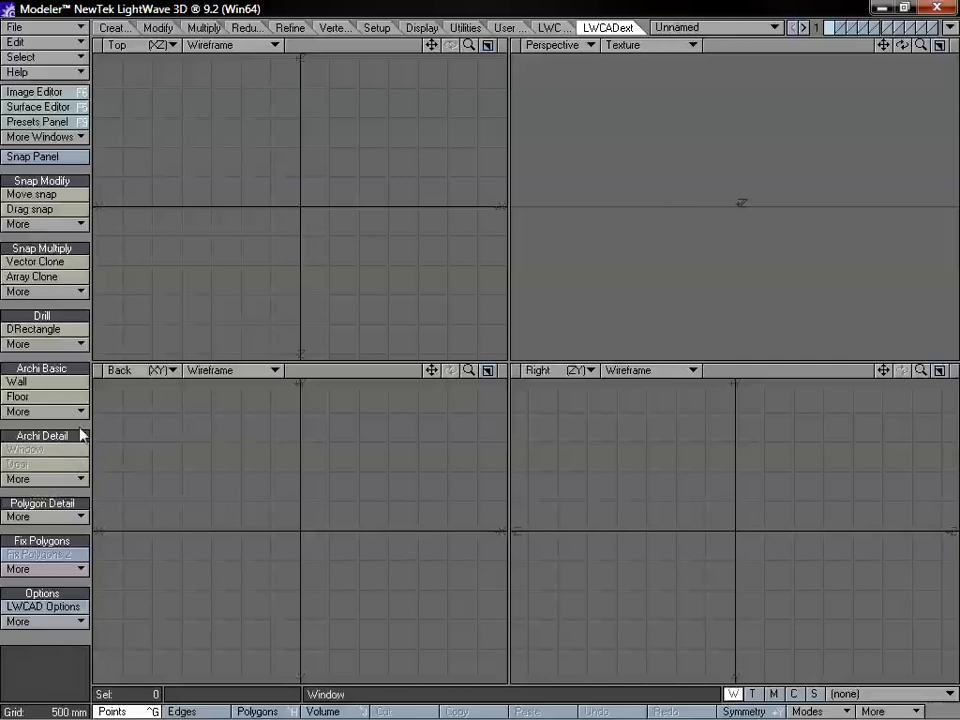
- Draw two connected walls in the Top view, the first about 3.55 m and the second about 4.40 m long
{"action": "left_click", "coordinate": [60, 384]}
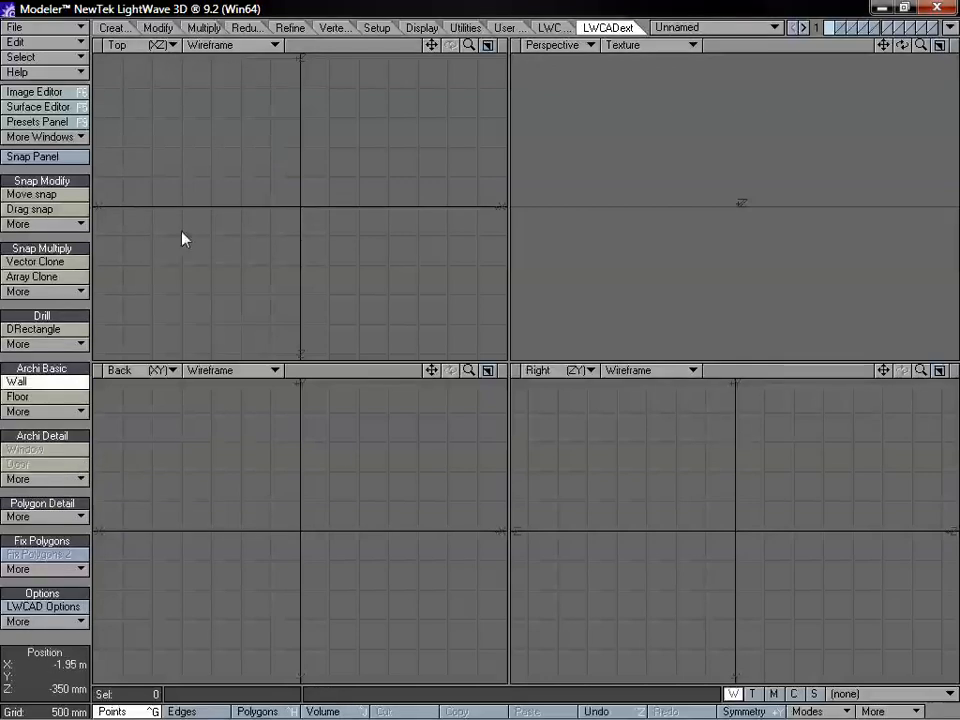
{"action": "left_click_drag", "start_coordinate": [212, 265], "coordinate": [212, 54]}
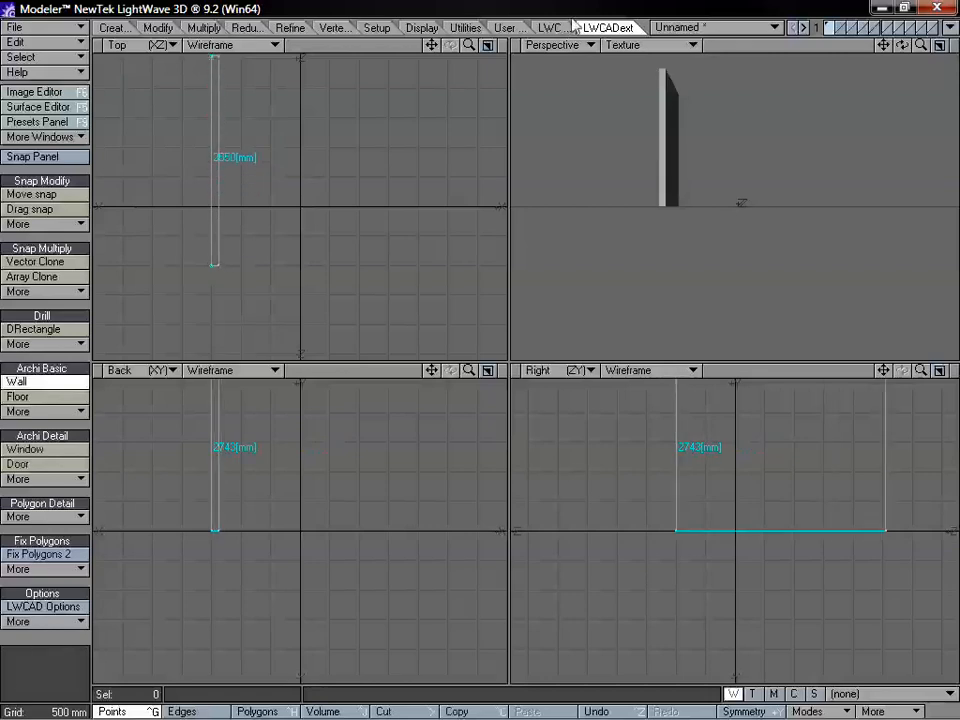
{"action": "left_click_drag", "start_coordinate": [471, 46], "coordinate": [434, 84]}
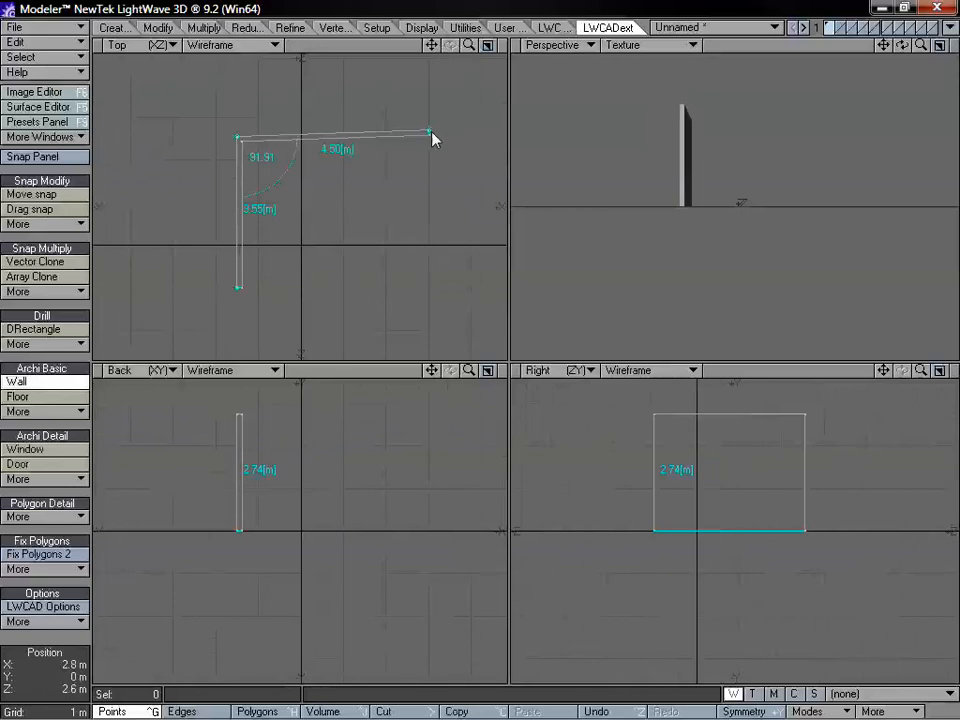
{"action": "mouse_move", "coordinate": [438, 139]}
{"action": "left_mouse_down"}
{"action": "mouse_move", "coordinate": [431, 146]}
{"action": "mouse_move", "coordinate": [429, 129]}
{"action": "mouse_move", "coordinate": [431, 180]}
{"action": "mouse_move", "coordinate": [427, 141]}
{"action": "left_mouse_up"}
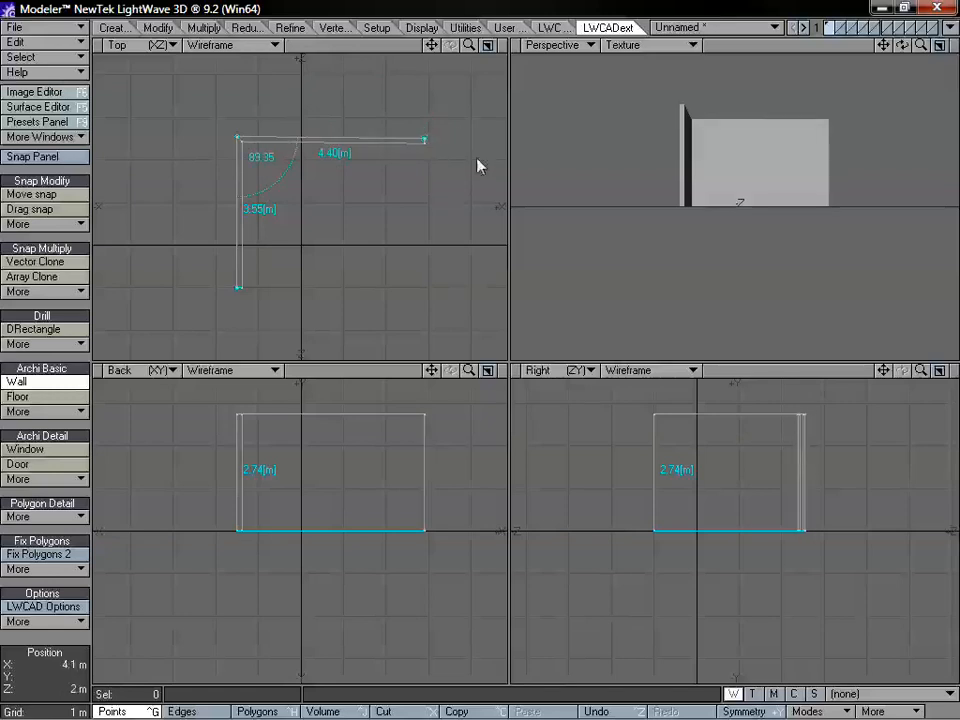
{"action": "left_click_drag", "start_coordinate": [469, 45], "coordinate": [467, 45]}
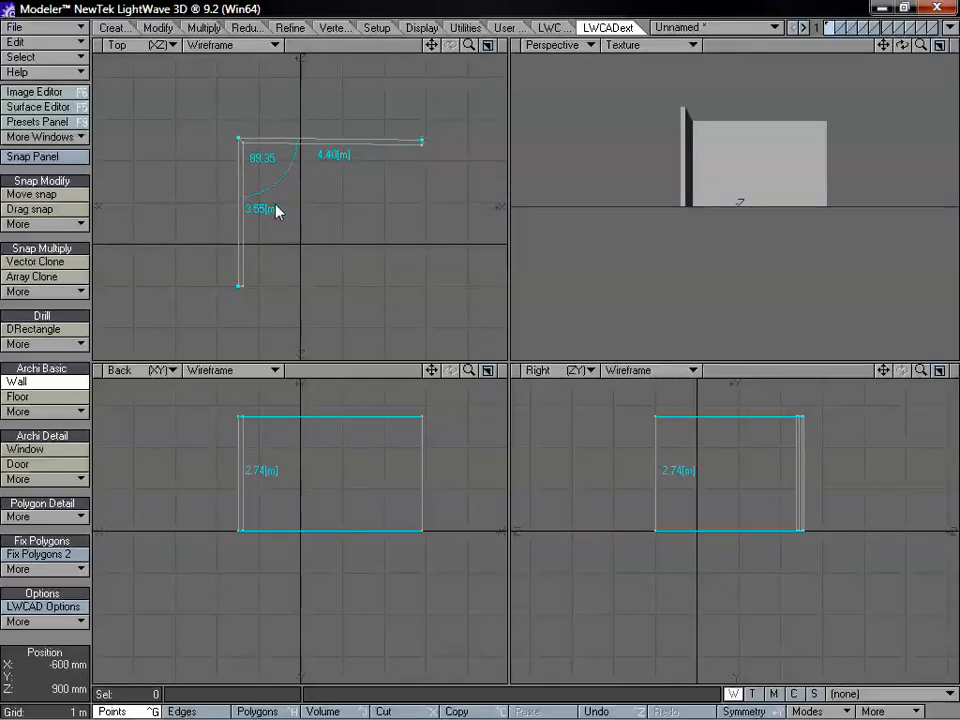
- With 90-degree angle snapping on, square the second wall at about 4.50 m and add a perpendicular third wall about 3.55 m long
{"action": "left_click", "coordinate": [33, 157]}
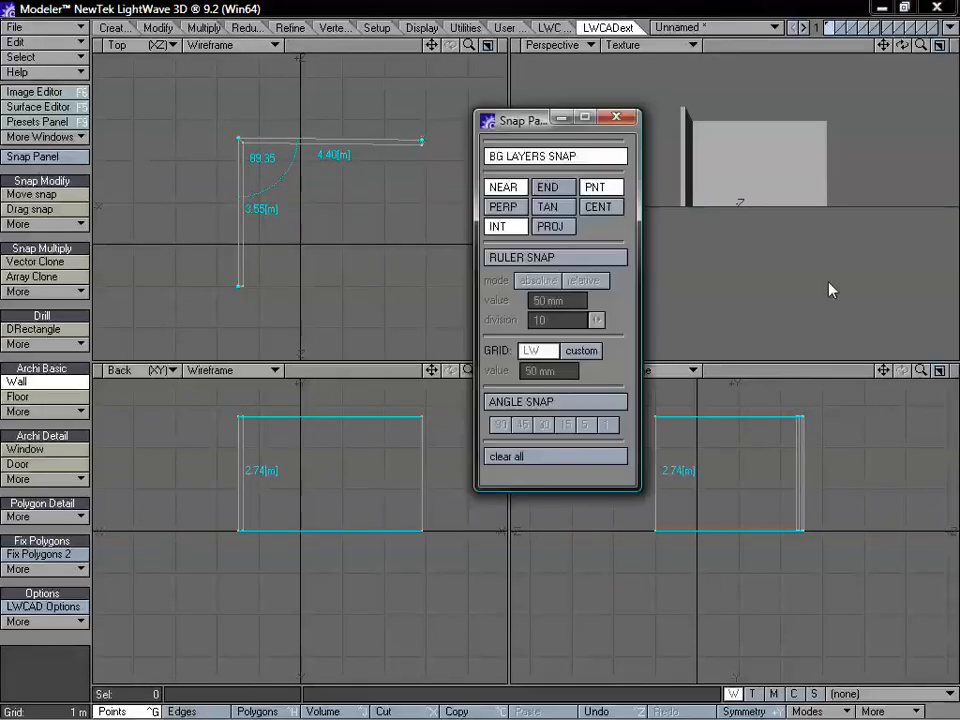
{"action": "left_click", "coordinate": [581, 400]}
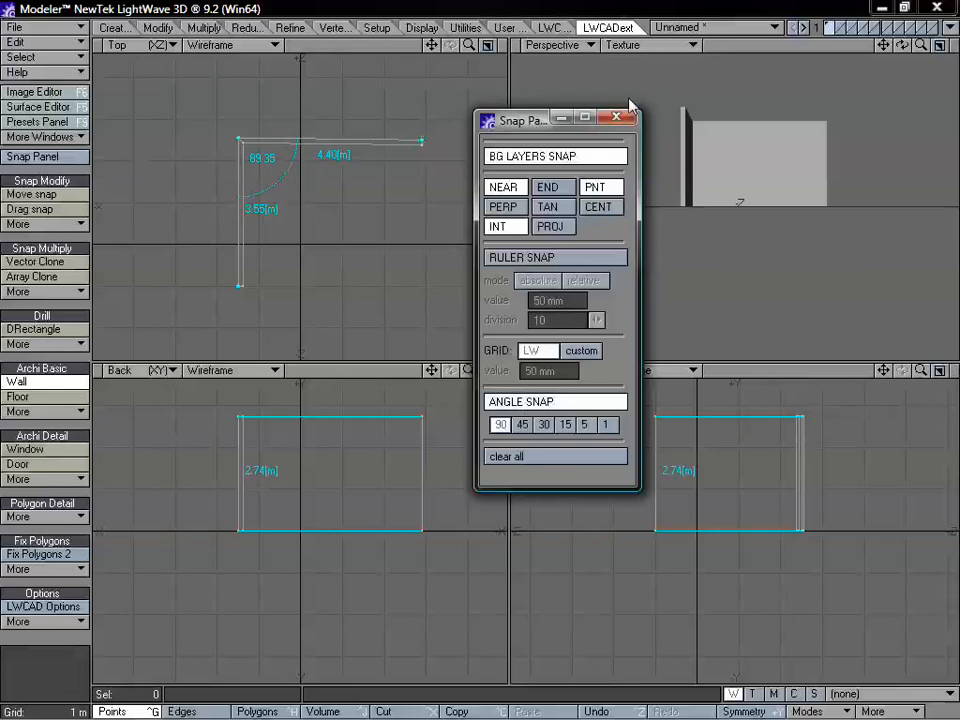
{"action": "left_click_drag", "start_coordinate": [575, 124], "coordinate": [737, 164]}
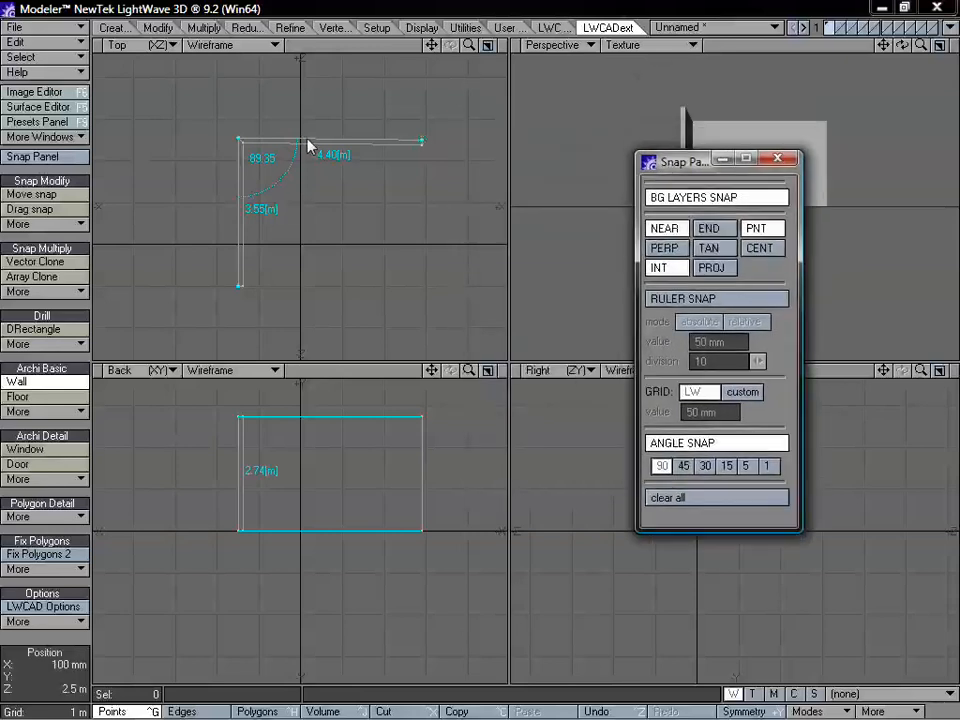
{"action": "left_click", "coordinate": [426, 140]}
{"action": "left_click_drag", "start_coordinate": [436, 286], "coordinate": [430, 288]}
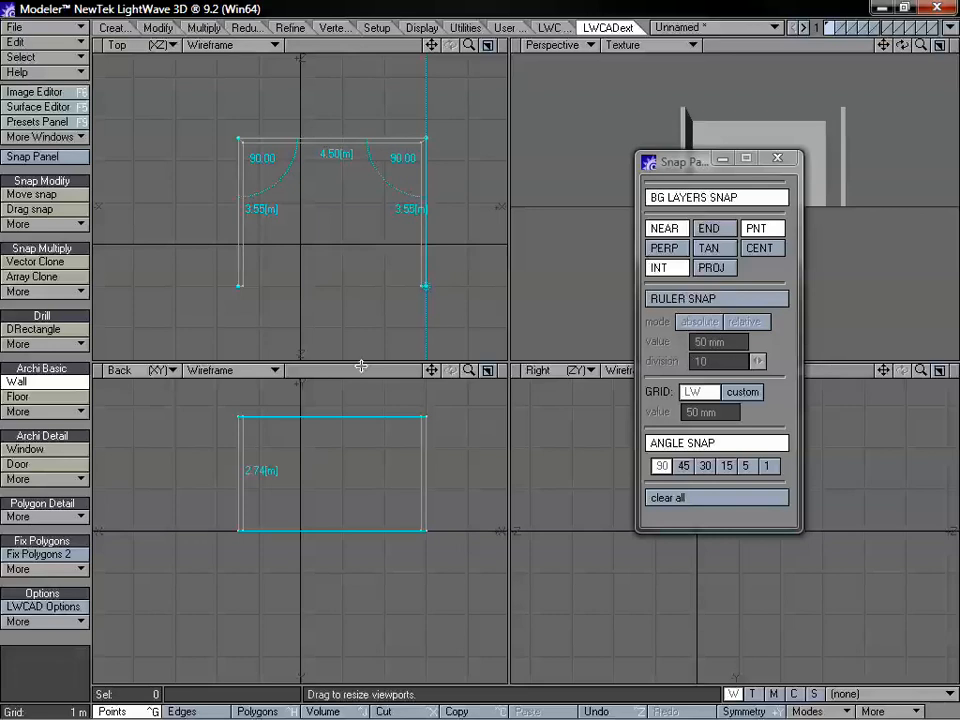
- Turn on Closed Wall to complete the rectangular room and finish the Wall tool
{"action": "key", "text": "n"}
{"action": "left_click_drag", "start_coordinate": [460, 81], "coordinate": [658, 87]}
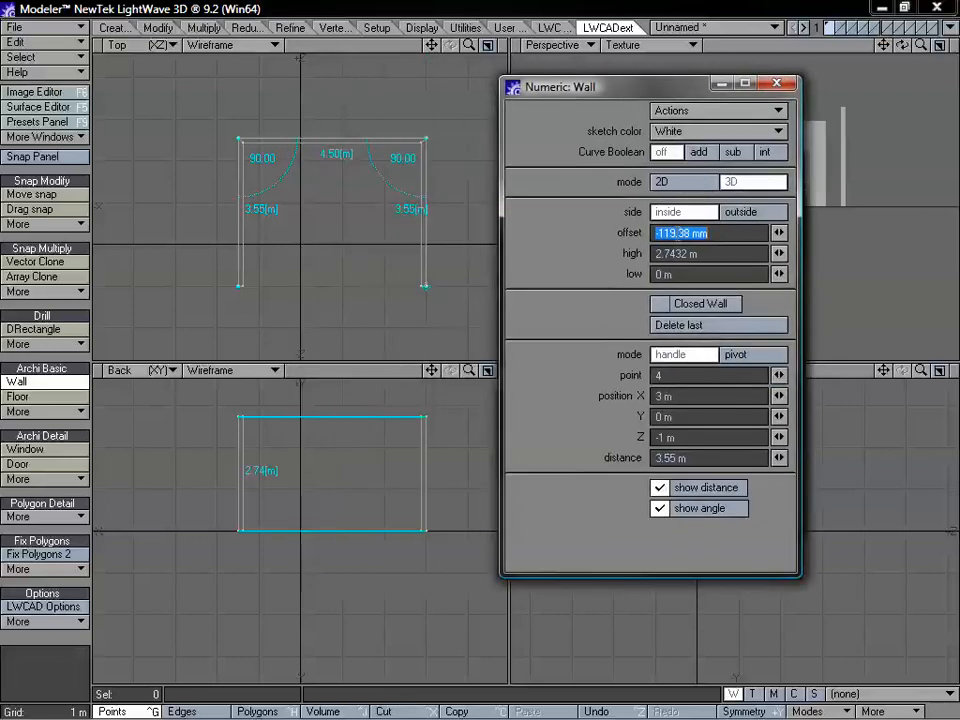
{"action": "left_click", "coordinate": [679, 304]}
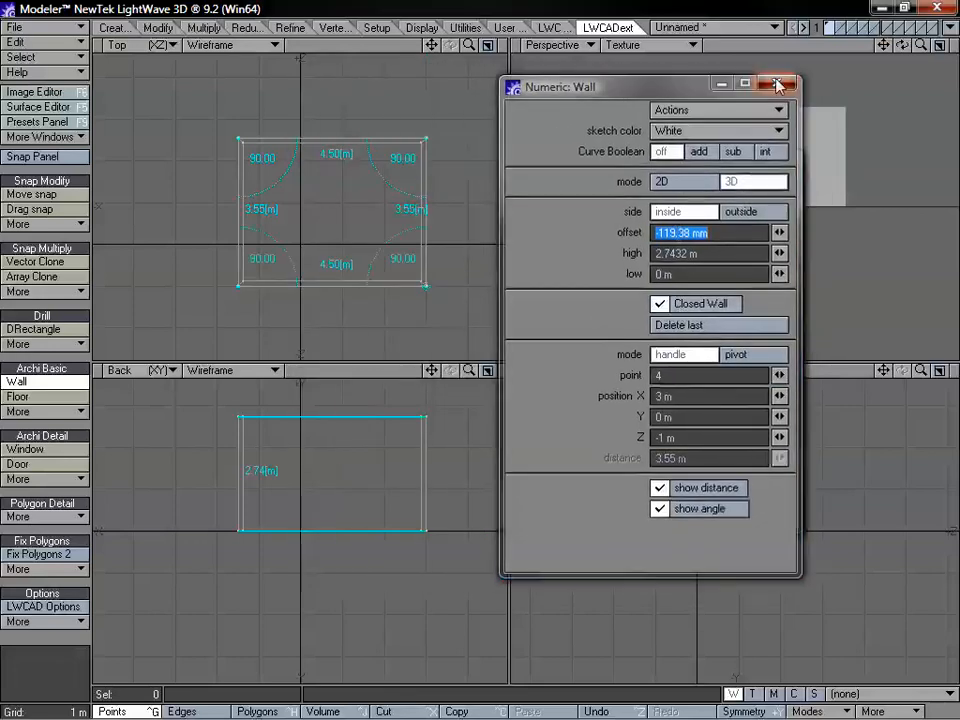
{"action": "left_click", "coordinate": [777, 83]}
{"action": "left_click", "coordinate": [779, 159]}
{"action": "key", "text": "space"}
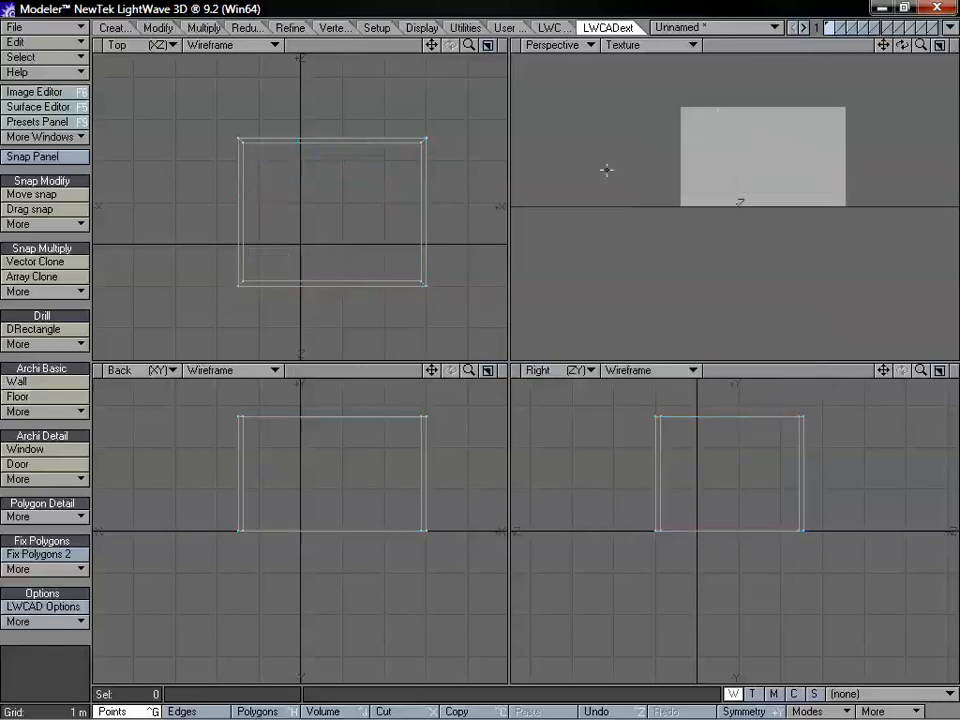
- Start the Window tool, open its numeric settings and set the shape preview to 3 rows
{"action": "left_click_drag", "start_coordinate": [723, 136], "coordinate": [761, 206], "text": "alt"}
{"action": "left_click_drag", "start_coordinate": [883, 46], "coordinate": [880, 88]}
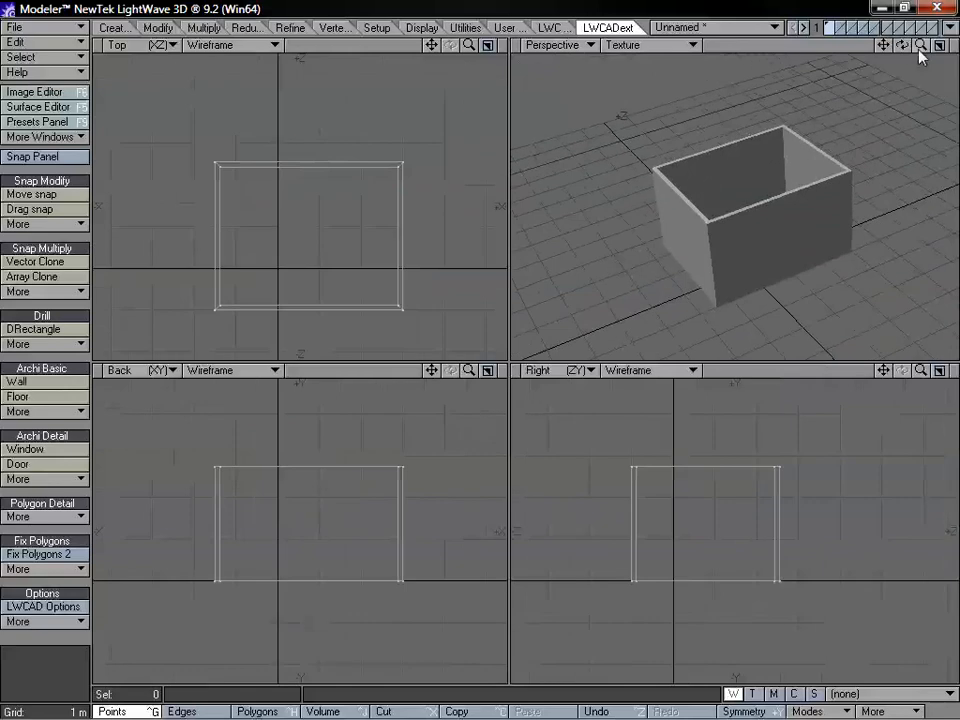
{"action": "left_click_drag", "start_coordinate": [921, 46], "coordinate": [948, 48]}
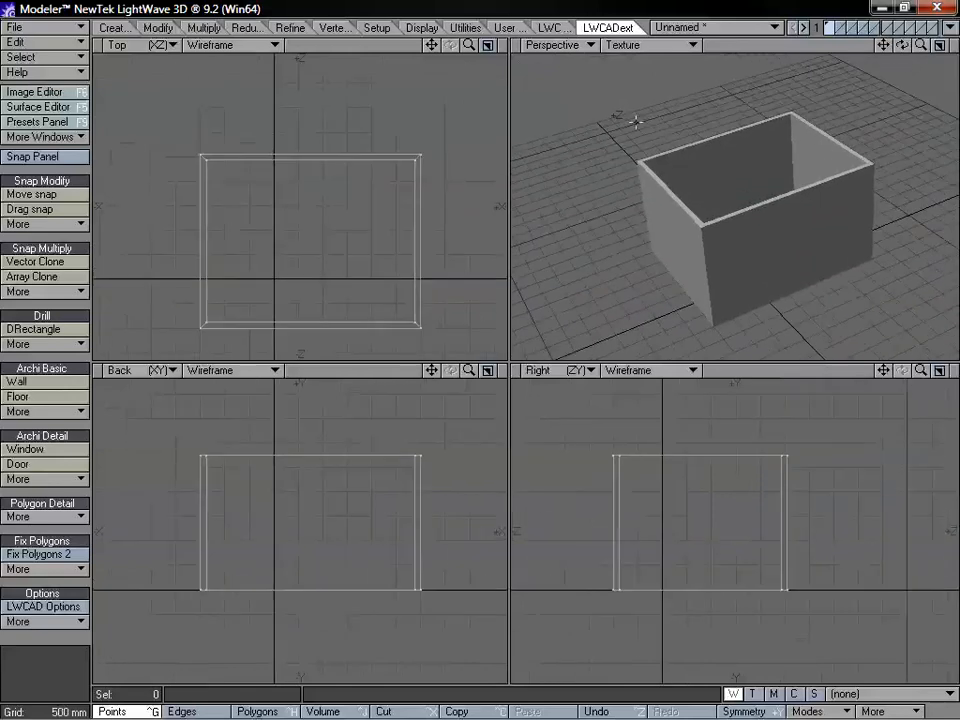
{"action": "left_click", "coordinate": [66, 456]}
{"action": "key", "text": "n"}
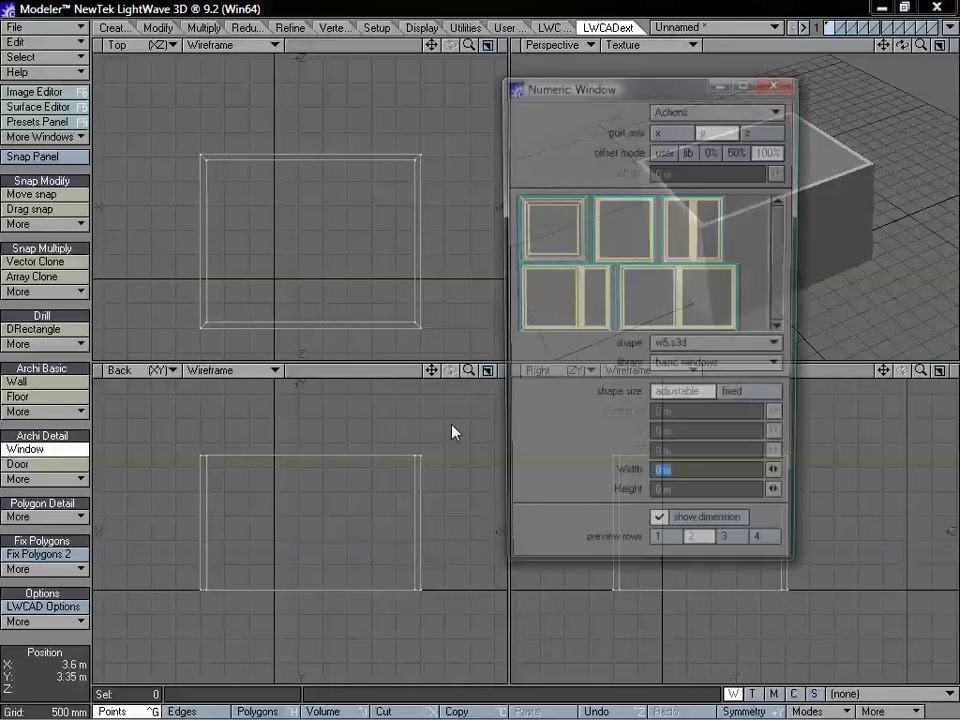
{"action": "left_click_drag", "start_coordinate": [617, 94], "coordinate": [312, 118]}
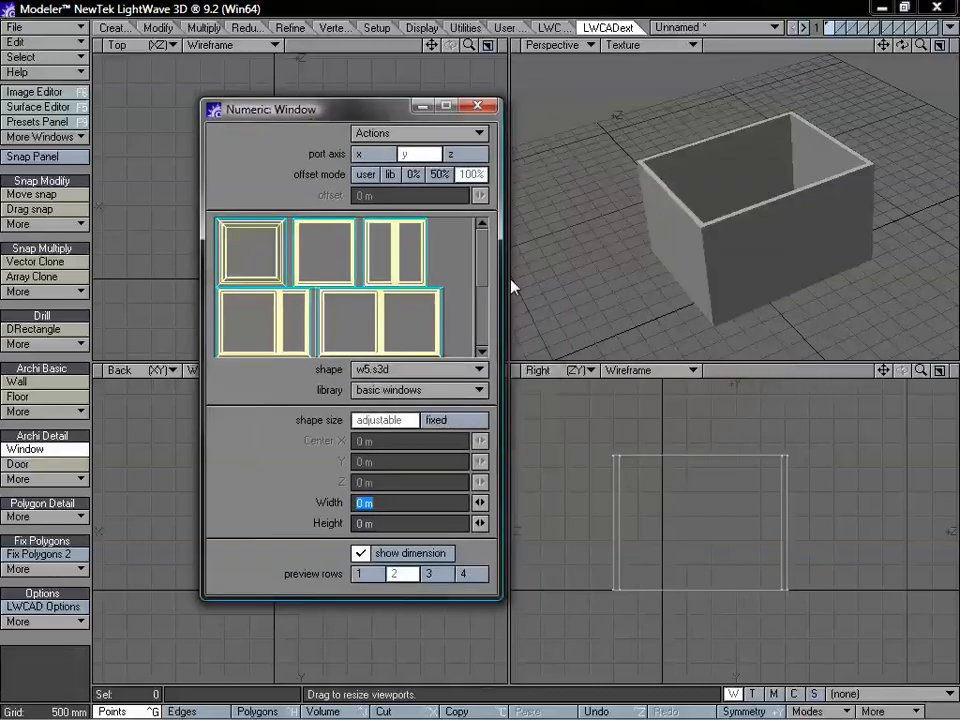
{"action": "left_click", "coordinate": [428, 573]}
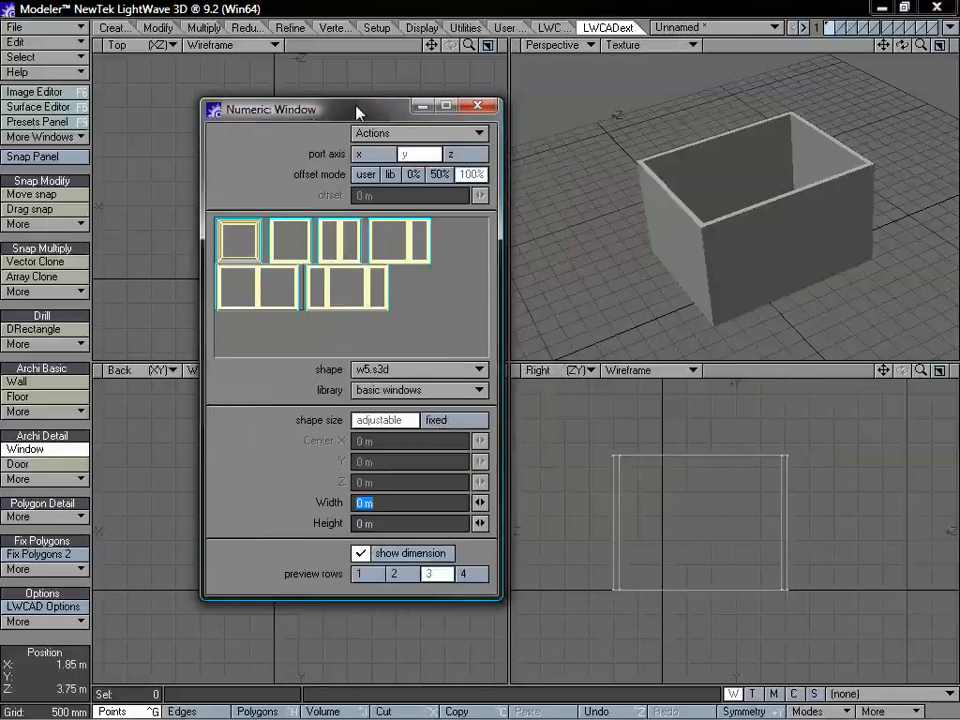
{"action": "left_click_drag", "start_coordinate": [358, 112], "coordinate": [395, 74]}
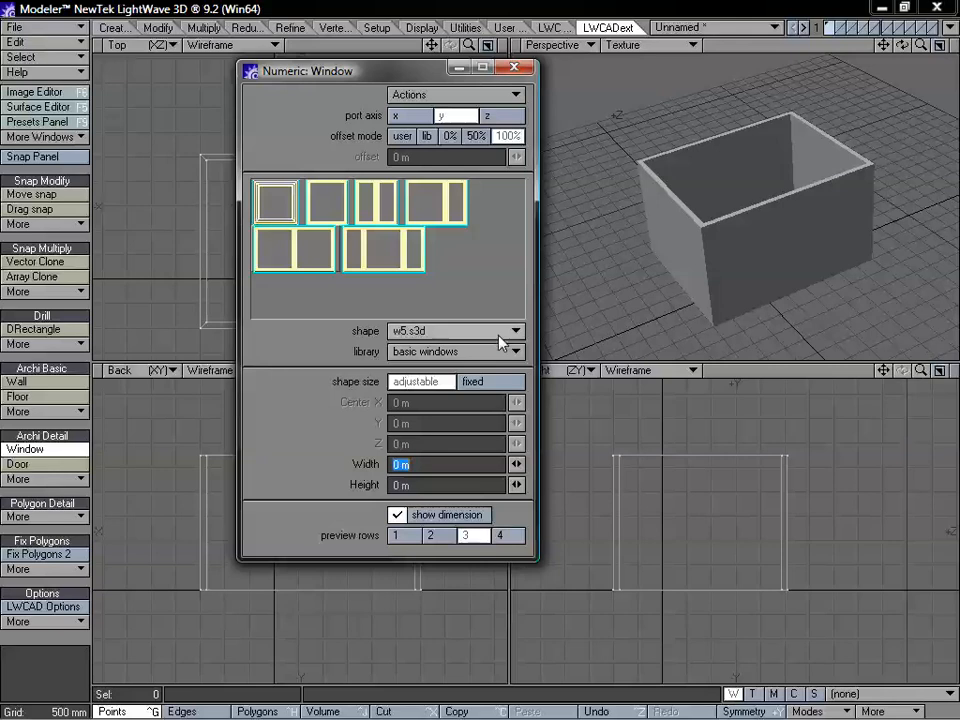
- Look through the balcony windows library and return to the basic windows library
{"action": "left_click", "coordinate": [464, 362]}
{"action": "left_click", "coordinate": [462, 346]}
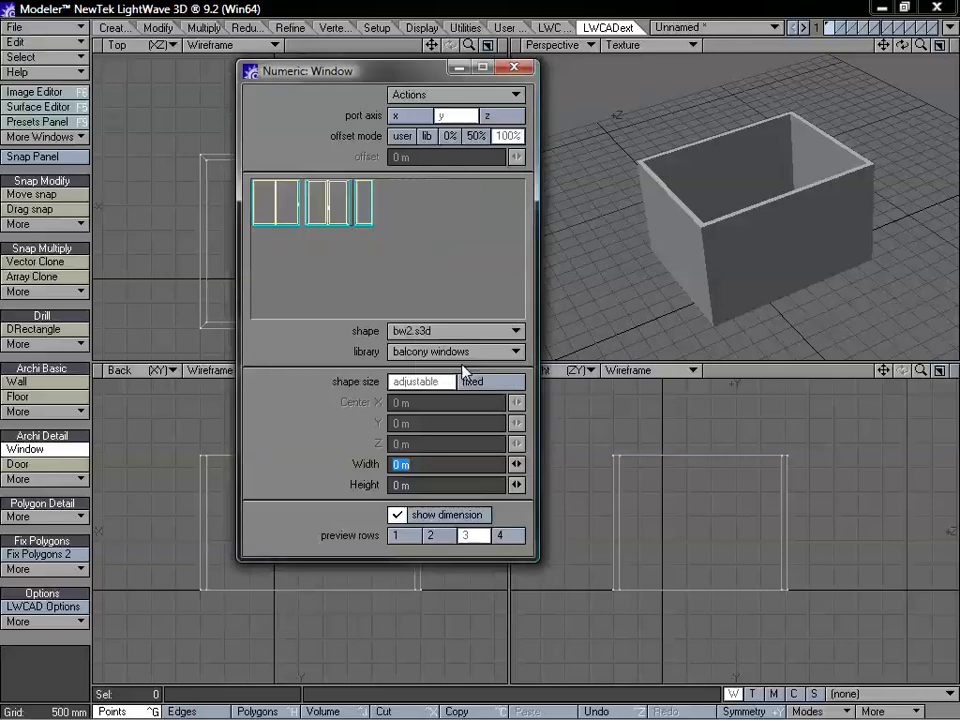
{"action": "left_click", "coordinate": [448, 352]}
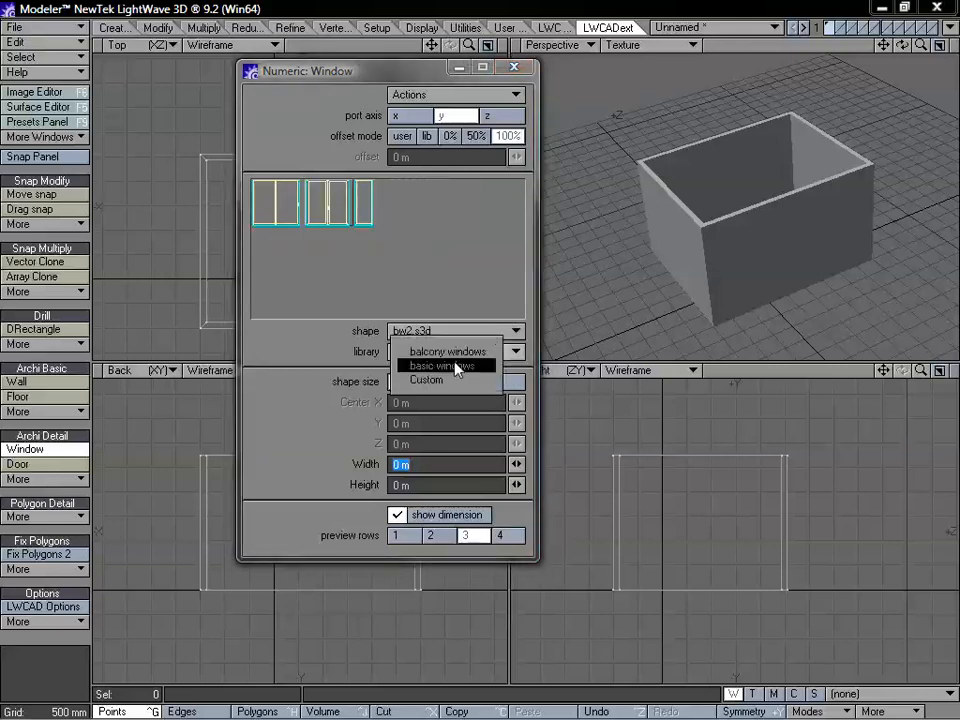
{"action": "left_click", "coordinate": [442, 366]}
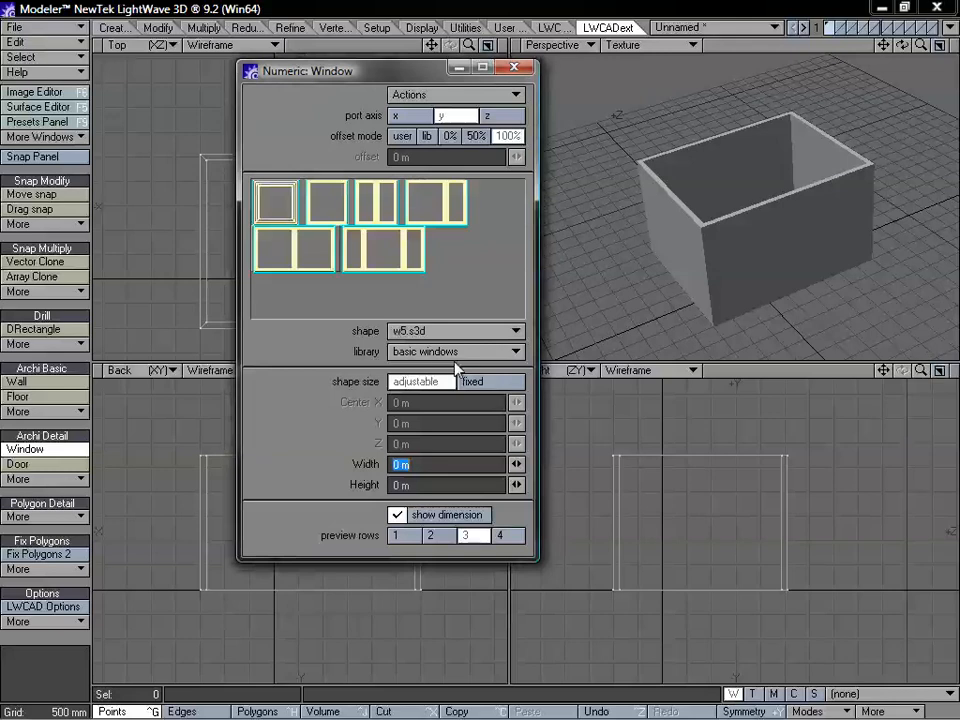
- Try several shapes of the basic windows library and choose w2.s3d for the window
{"action": "left_click", "coordinate": [385, 249]}
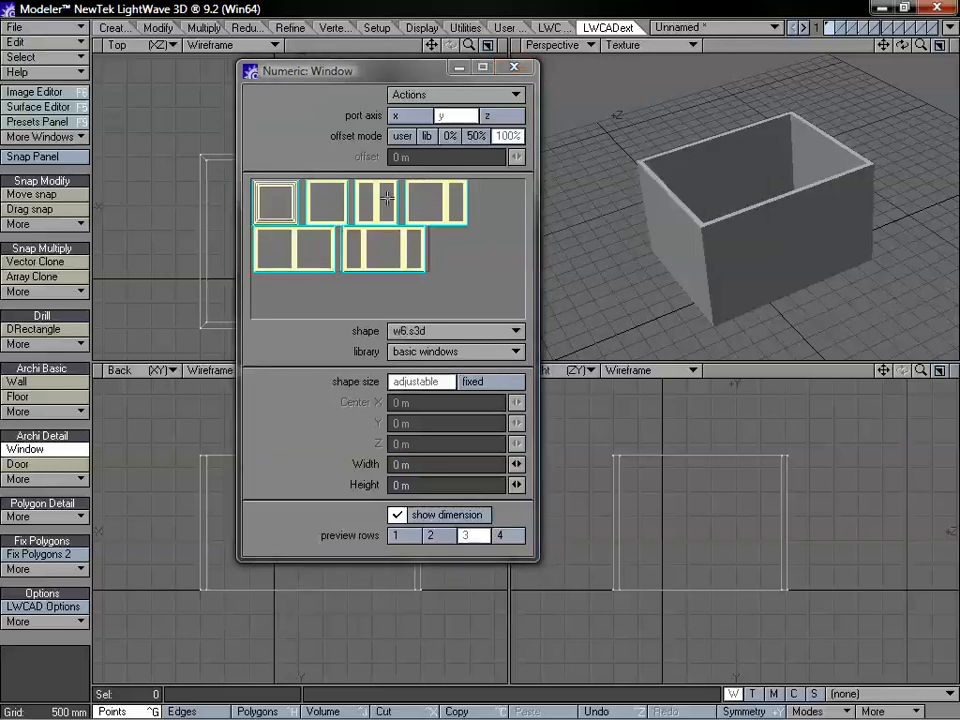
{"action": "left_click", "coordinate": [437, 204]}
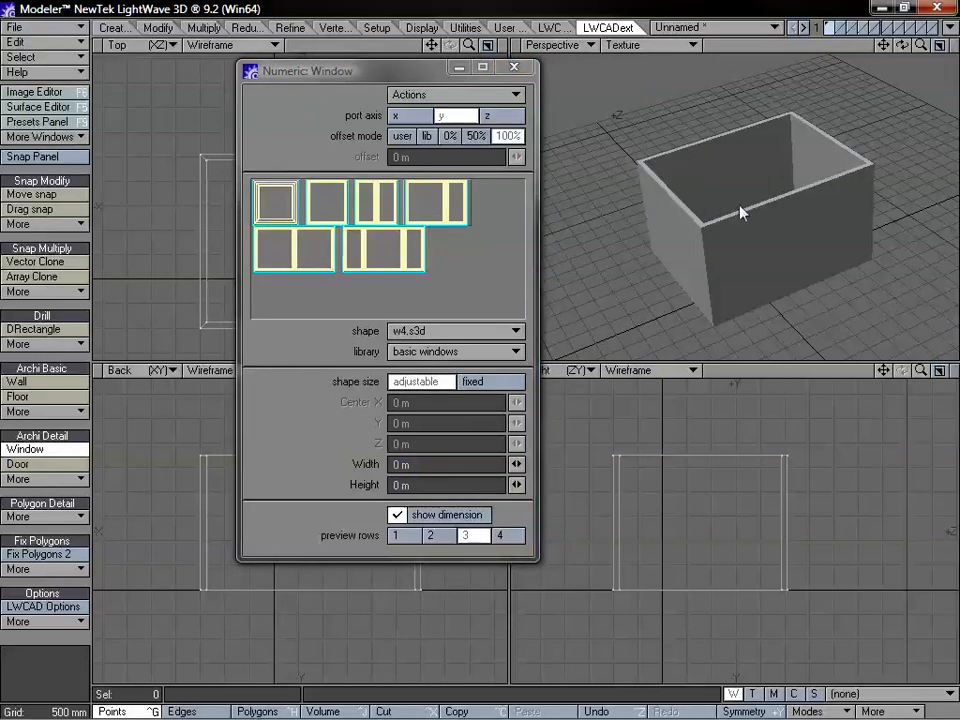
{"action": "mouse_move", "coordinate": [737, 237]}
{"action": "left_mouse_down", "text": "alt"}
{"action": "mouse_move", "coordinate": [748, 250]}
{"action": "mouse_move", "coordinate": [753, 243]}
{"action": "left_mouse_up", "text": "alt"}
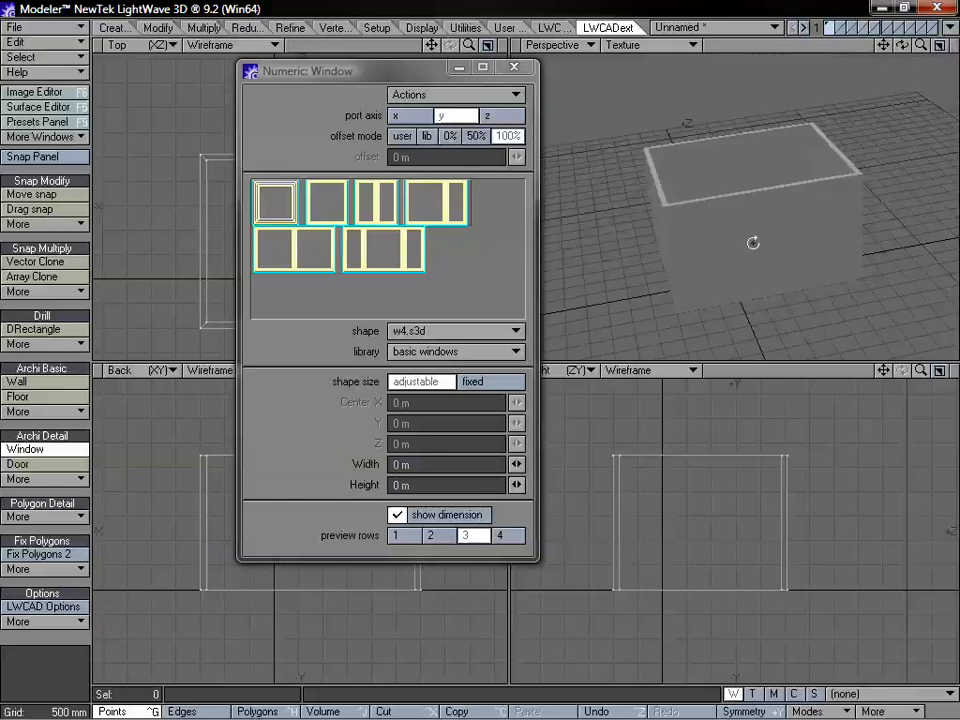
{"action": "left_click", "coordinate": [325, 210]}
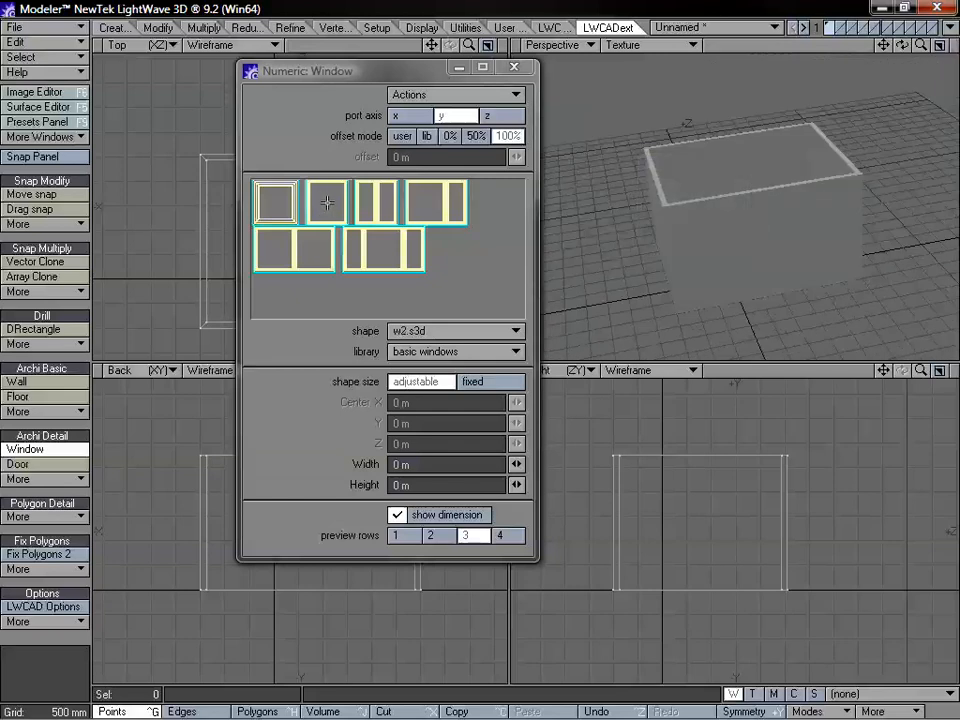
- Place a w2.s3d window about 1.34 m wide and 1.49 m high in the front wall, and undo it
{"action": "left_click_drag", "start_coordinate": [716, 153], "coordinate": [727, 279], "text": "alt"}
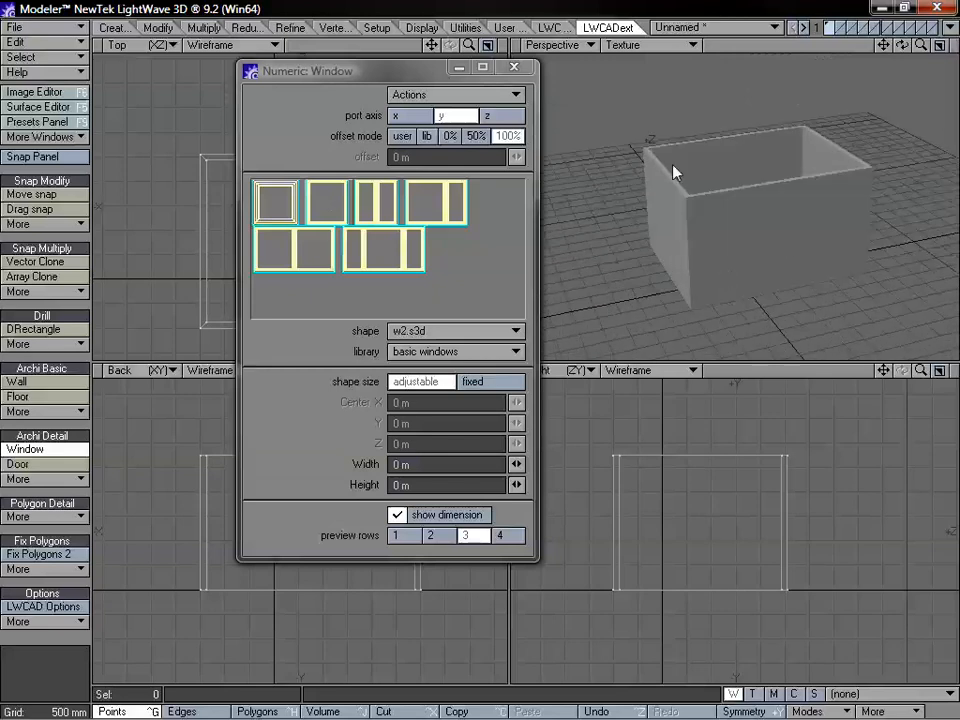
{"action": "left_click_drag", "start_coordinate": [786, 246], "coordinate": [770, 276], "text": "alt"}
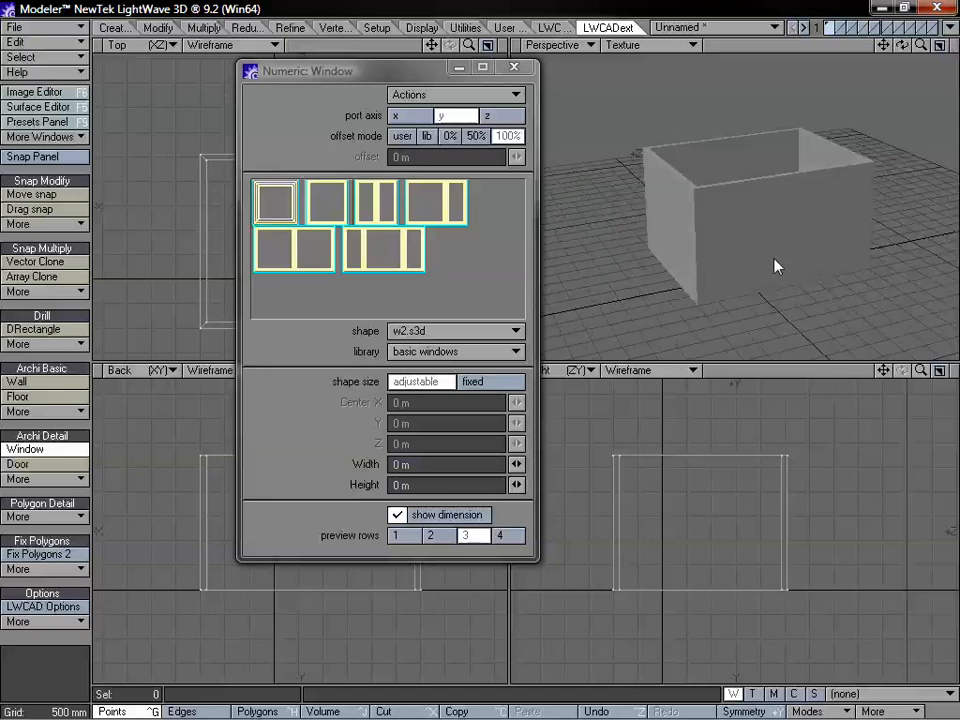
{"action": "left_click_drag", "start_coordinate": [776, 257], "coordinate": [812, 217]}
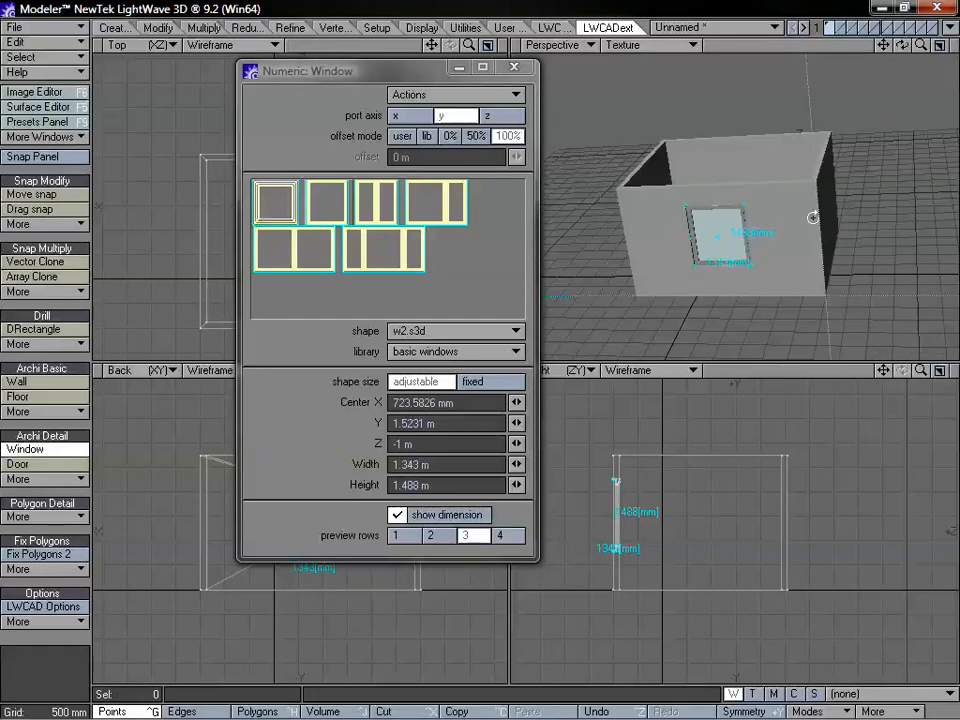
{"action": "left_click_drag", "start_coordinate": [735, 248], "coordinate": [726, 213], "text": "alt"}
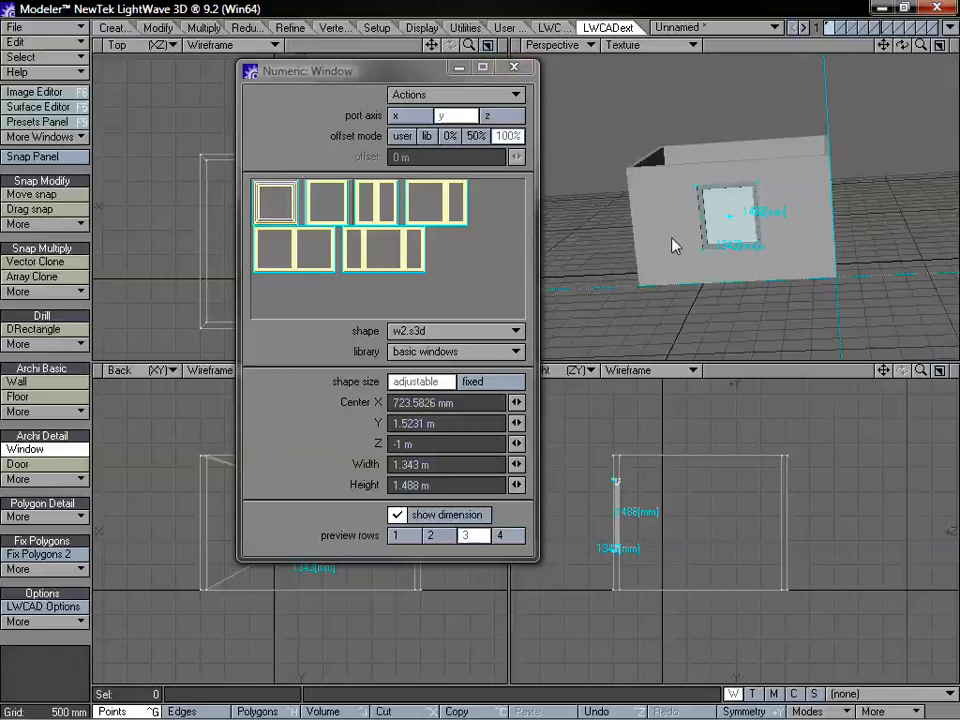
{"action": "mouse_move", "coordinate": [712, 218]}
{"action": "left_mouse_down", "text": "alt"}
{"action": "mouse_move", "coordinate": [727, 218]}
{"action": "mouse_move", "coordinate": [701, 218]}
{"action": "left_mouse_up", "text": "alt"}
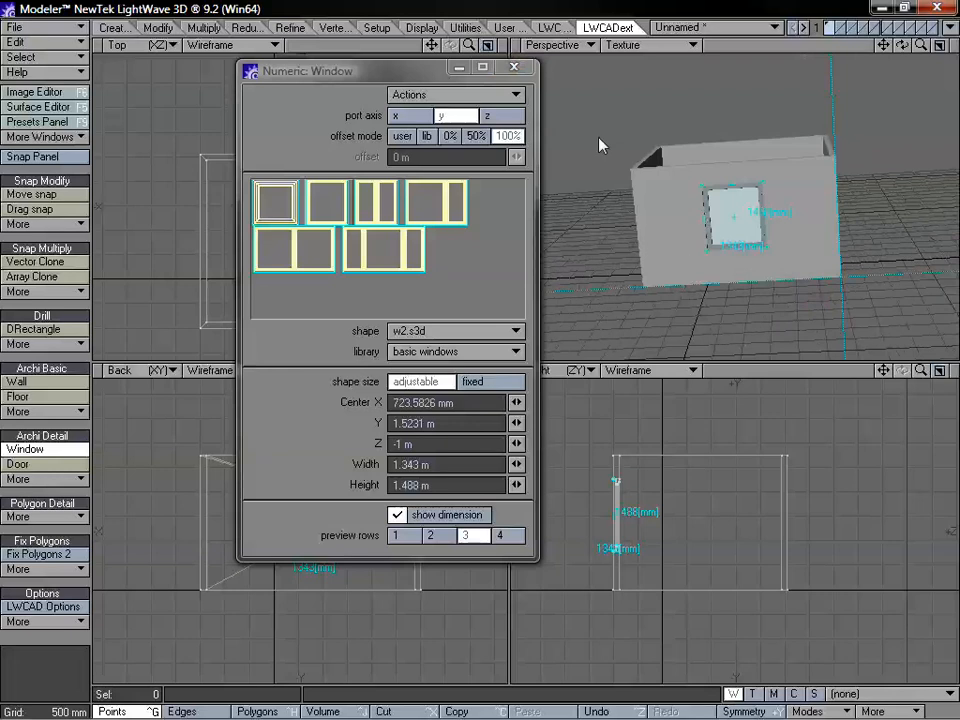
{"action": "left_click", "coordinate": [513, 67]}
{"action": "key", "text": "space"}
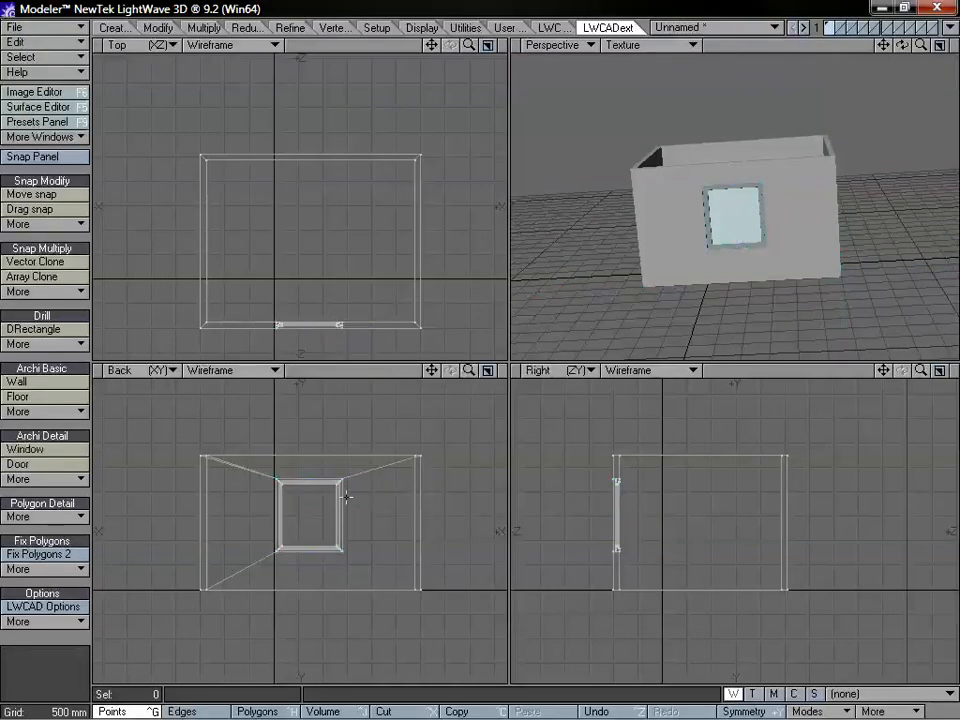
{"action": "key", "text": "u"}
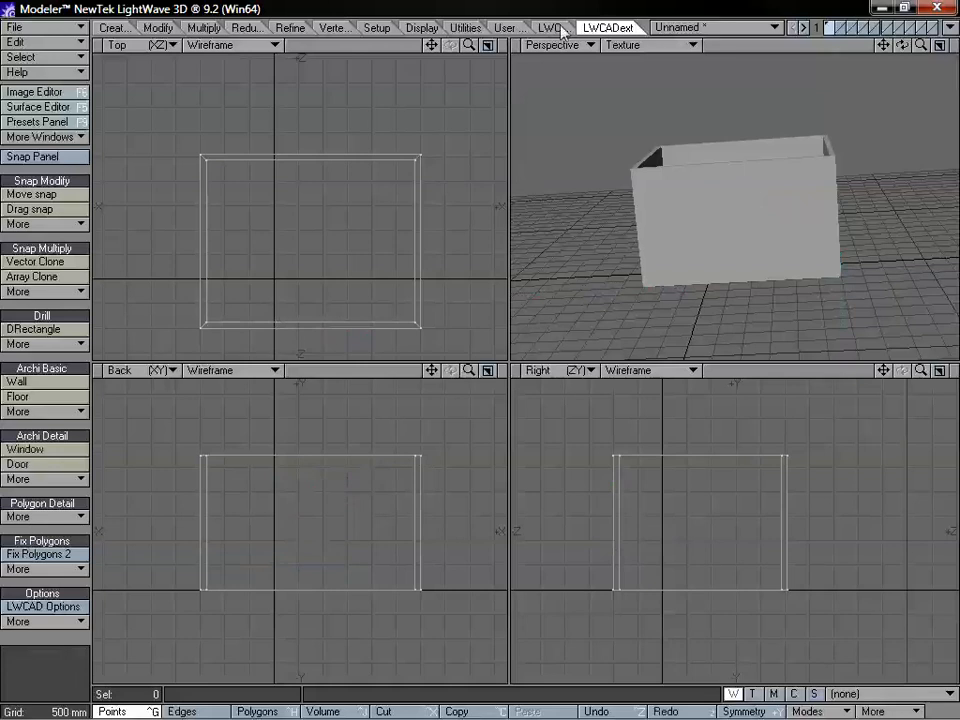
- Slice all walls with a DRectangle about 5.85 m wide and 2.75 m high, its lower edge about 550 mm above the ground
{"action": "left_click", "coordinate": [50, 347]}
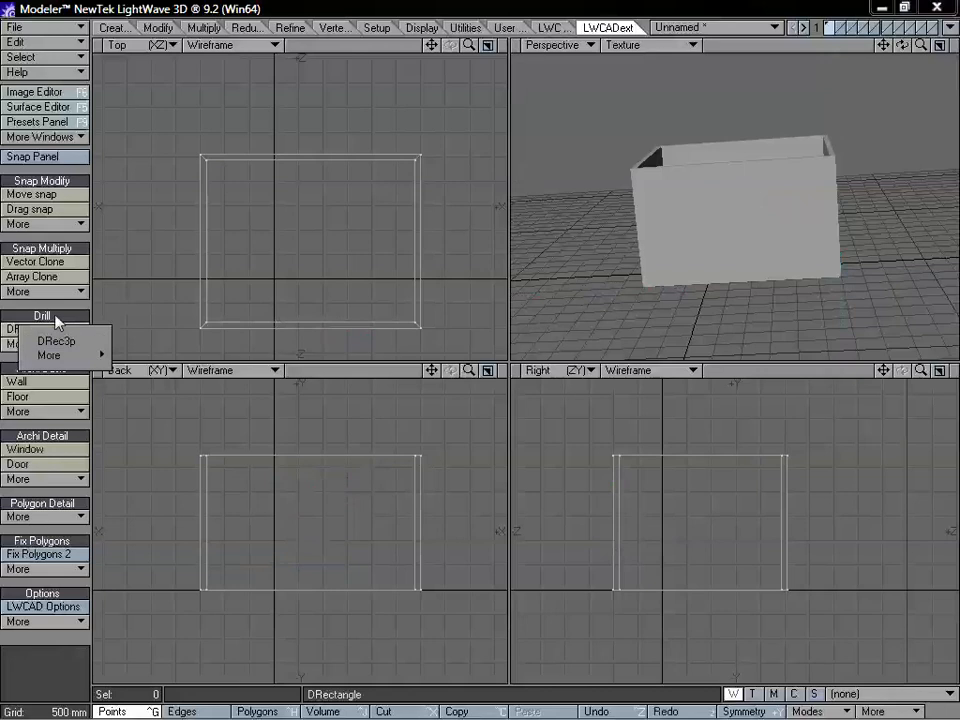
{"action": "left_click", "coordinate": [39, 329]}
{"action": "key", "text": "n"}
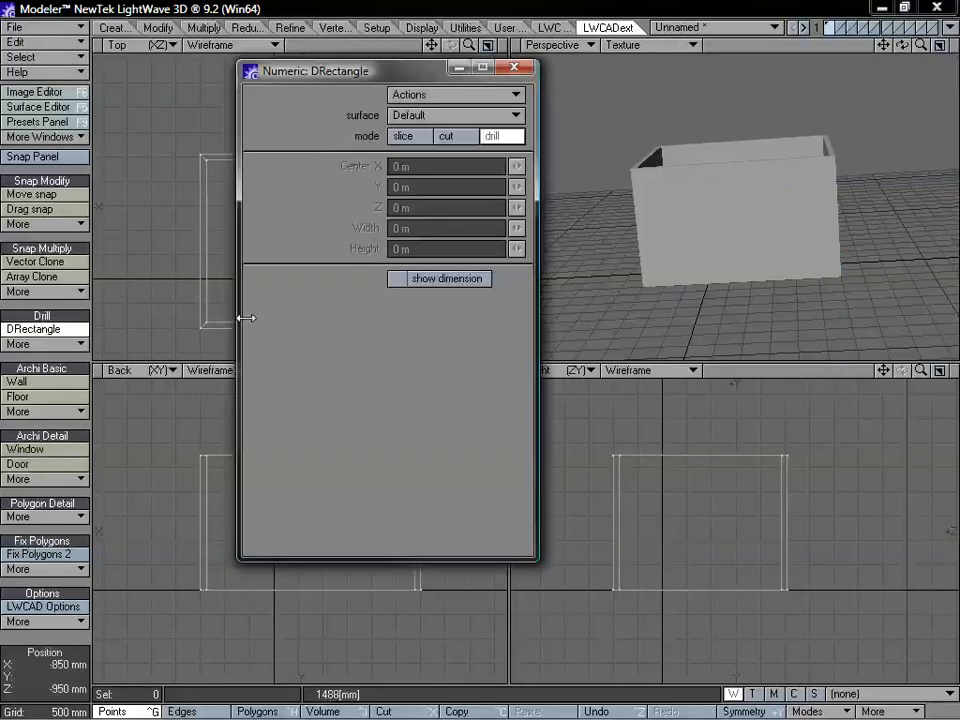
{"action": "mouse_move", "coordinate": [388, 71]}
{"action": "left_mouse_down"}
{"action": "mouse_move", "coordinate": [461, 71]}
{"action": "mouse_move", "coordinate": [570, 41]}
{"action": "left_mouse_up"}
{"action": "left_click", "coordinate": [495, 132]}
{"action": "mouse_move", "coordinate": [158, 428]}
{"action": "left_mouse_down"}
{"action": "mouse_move", "coordinate": [328, 486]}
{"action": "mouse_move", "coordinate": [447, 541]}
{"action": "mouse_move", "coordinate": [447, 570]}
{"action": "left_mouse_up"}
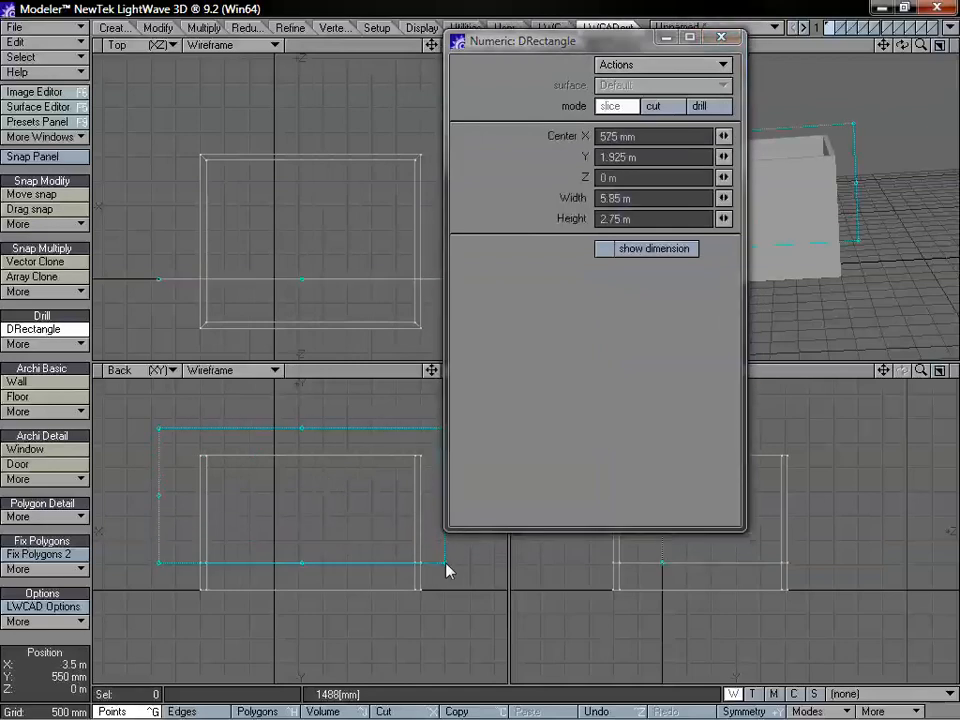
{"action": "left_click", "coordinate": [721, 37]}
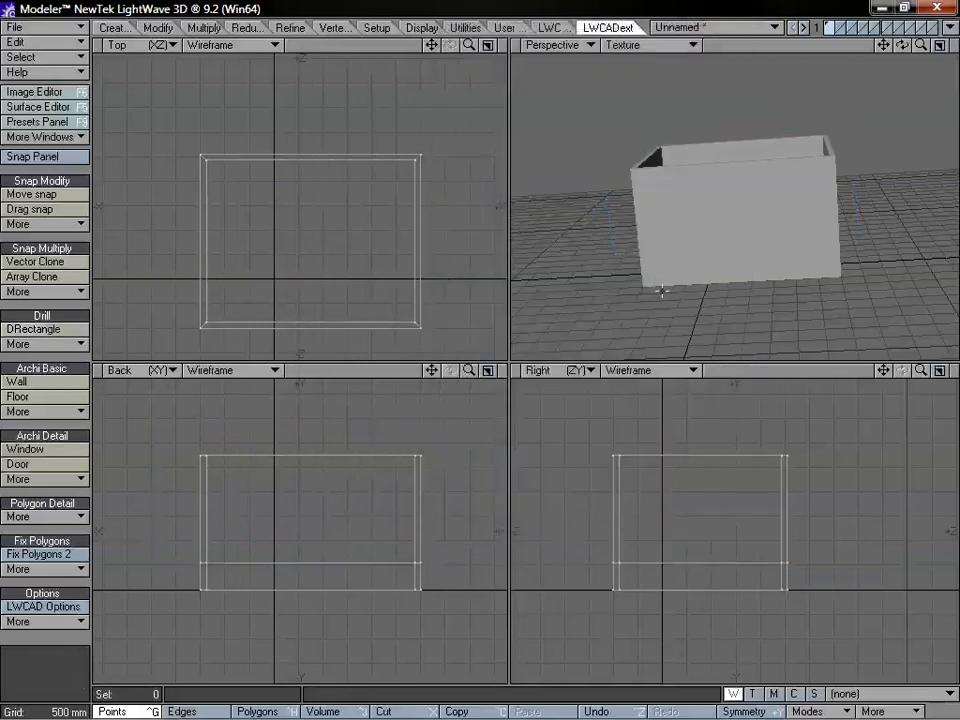
- Turn off angle snapping in the snap settings
{"action": "left_click_drag", "start_coordinate": [724, 261], "coordinate": [758, 229], "text": "alt"}
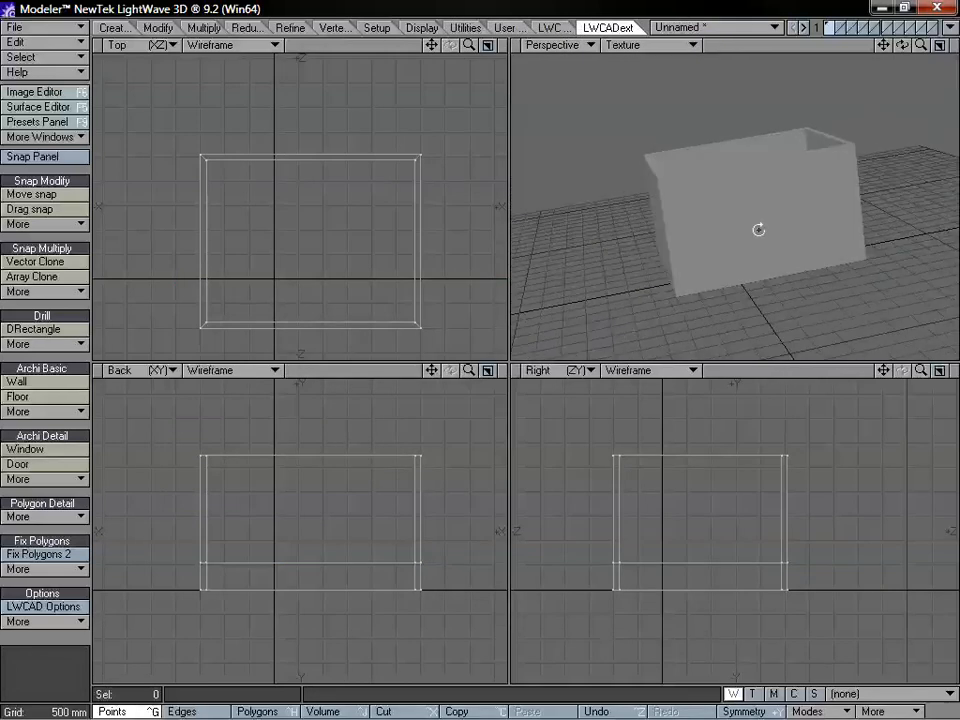
{"action": "left_click", "coordinate": [40, 156]}
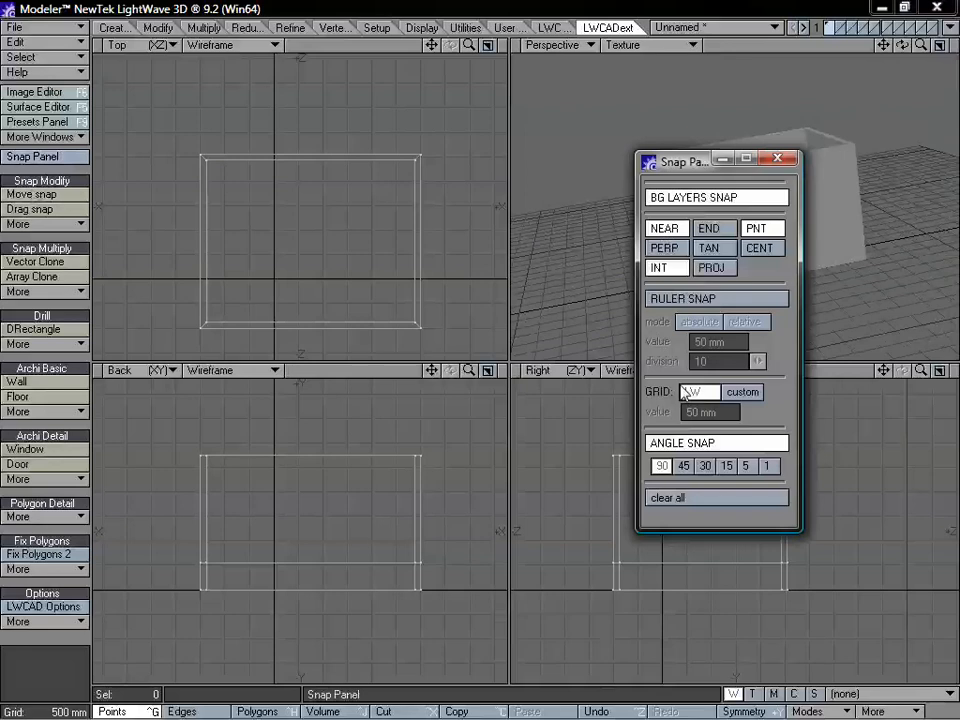
{"action": "left_click", "coordinate": [693, 444]}
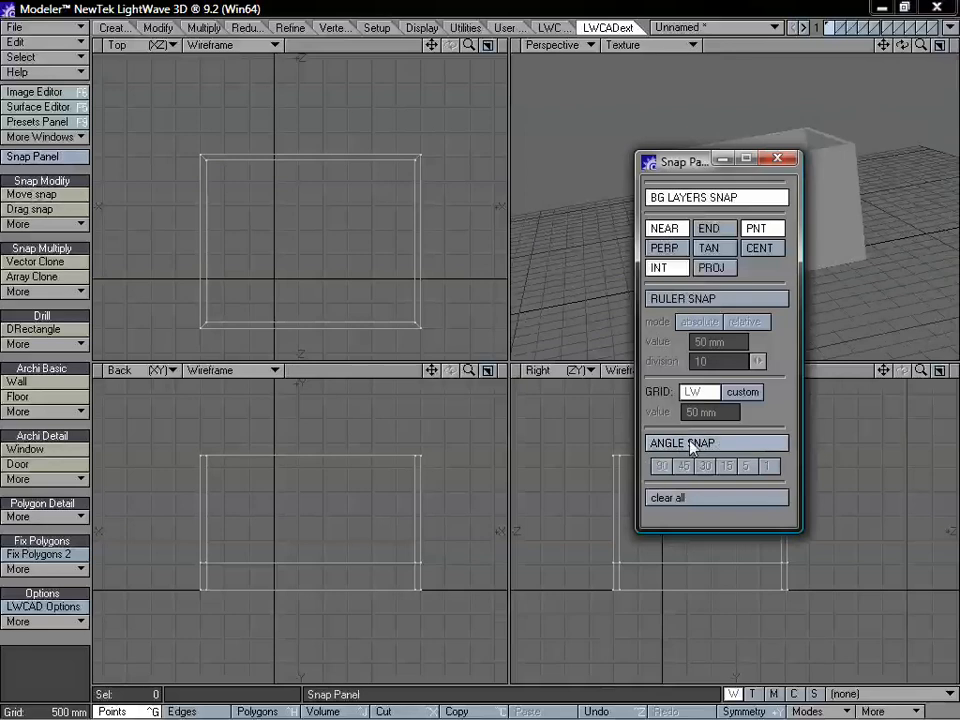
{"action": "left_click", "coordinate": [790, 162]}
- Display the perspective view in Wireframe Shade mode so the slice line shows on the walls
{"action": "left_click_drag", "start_coordinate": [666, 264], "coordinate": [773, 225], "text": "alt"}
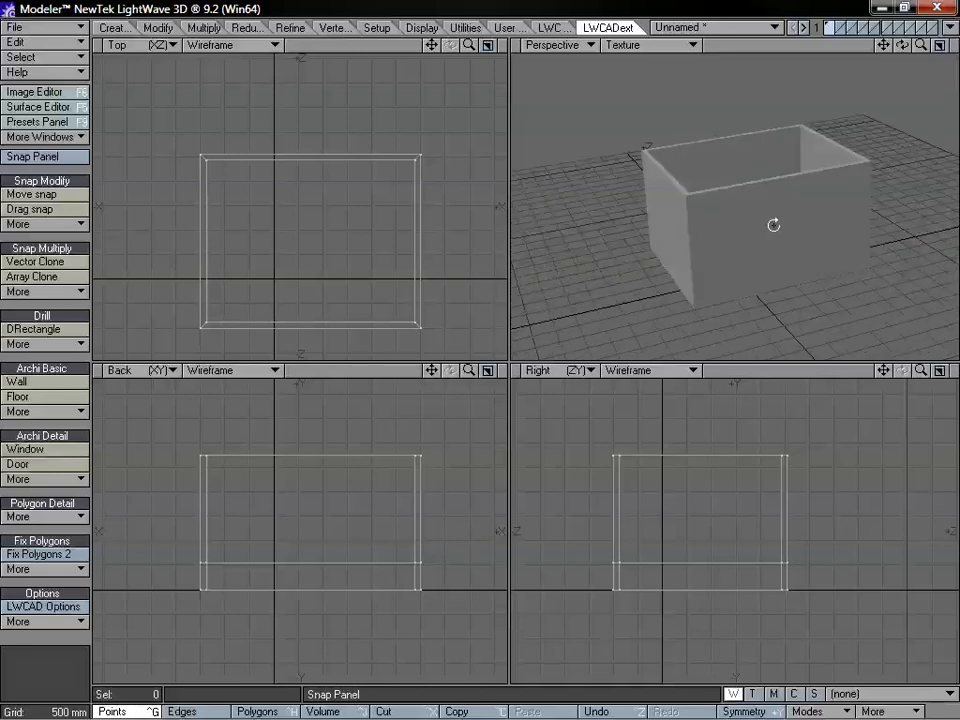
{"action": "left_click", "coordinate": [636, 46]}
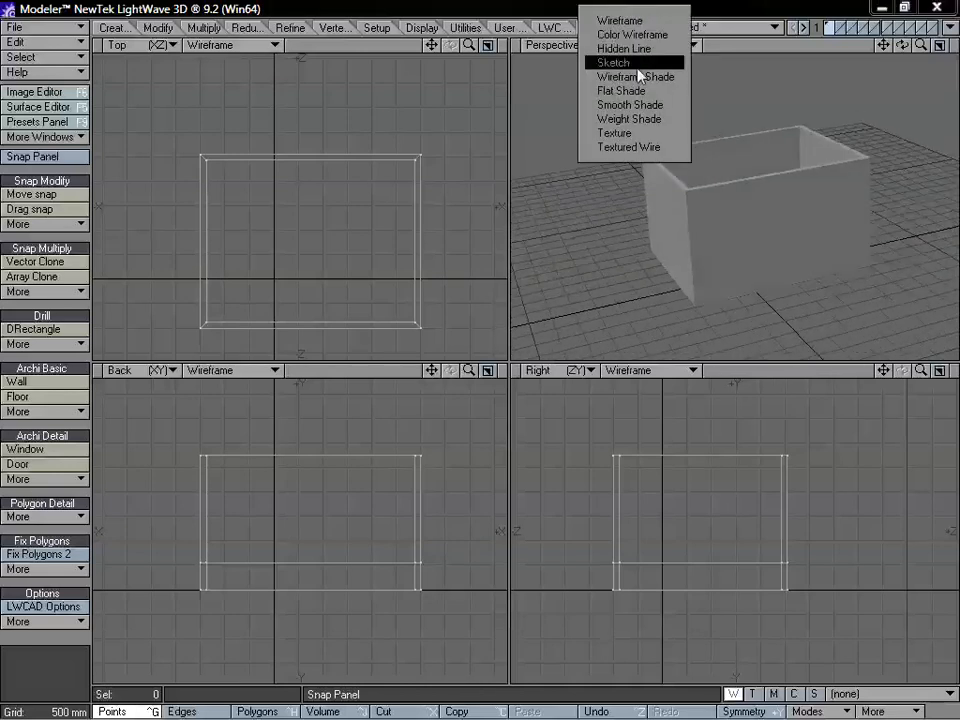
{"action": "left_click", "coordinate": [638, 75]}
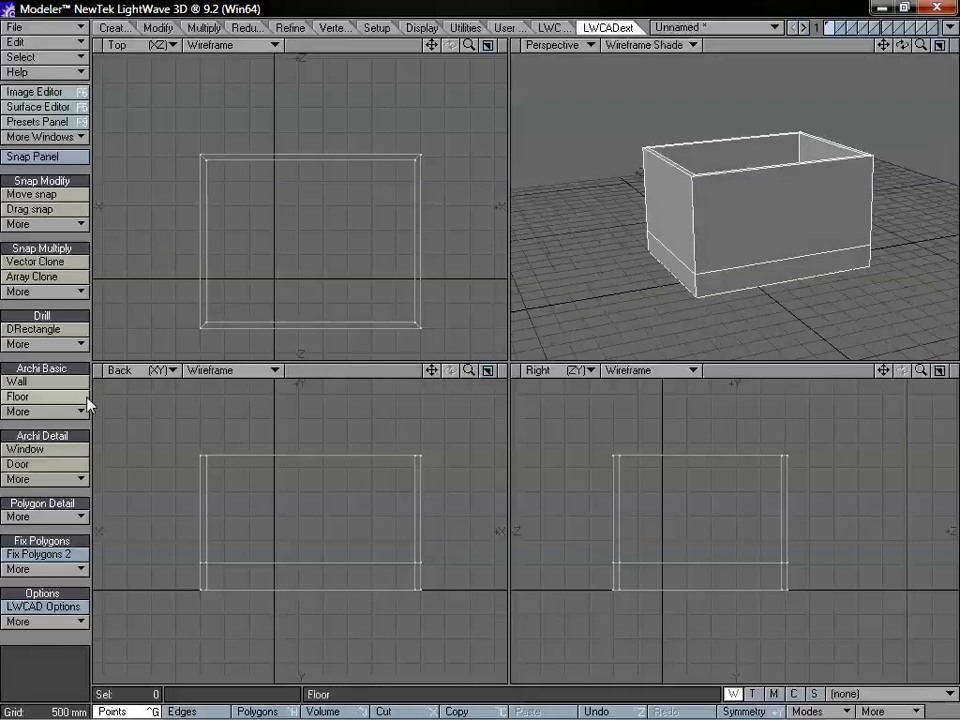
- Place a w2.s3d window in the front wall and reshape it to about 1.32 m wide and 1.89 m high
{"action": "left_click", "coordinate": [45, 449]}
{"action": "key", "text": "n"}
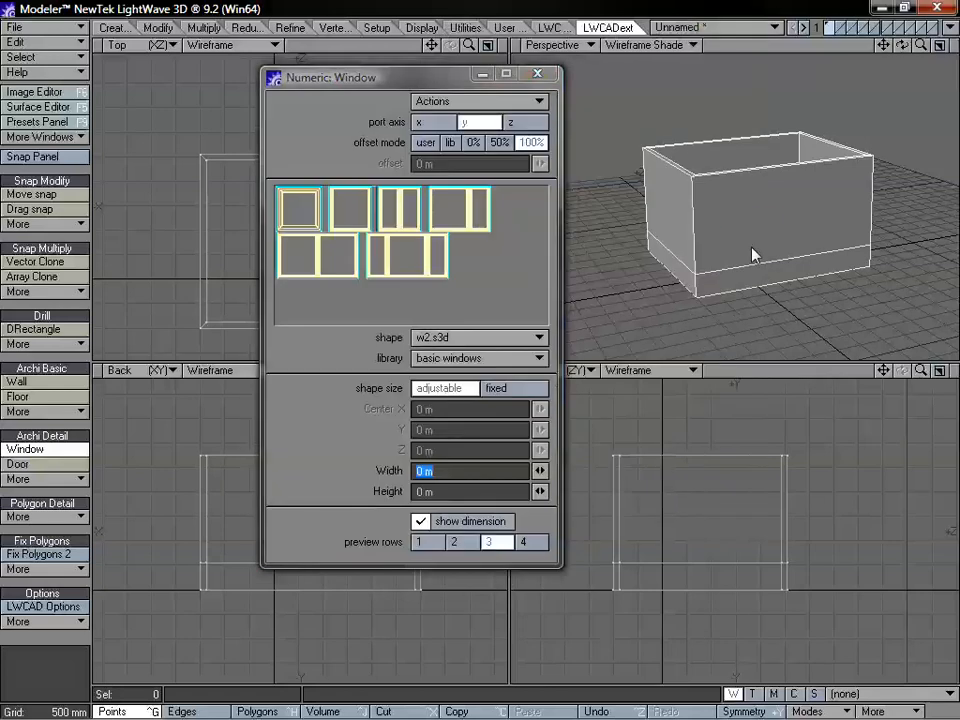
{"action": "left_click", "coordinate": [752, 253]}
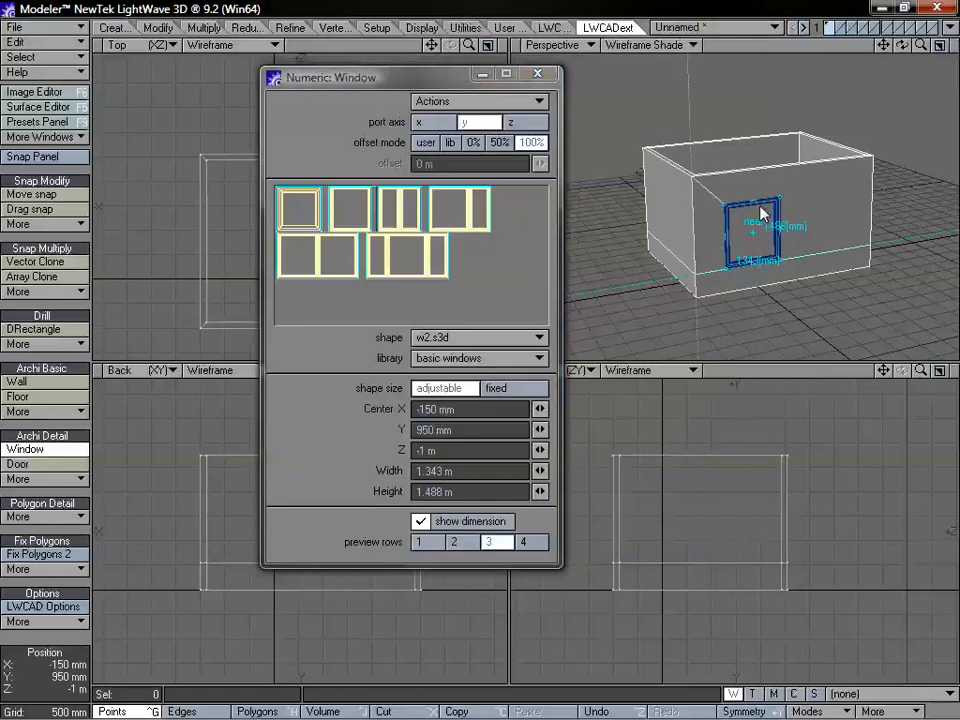
{"action": "left_click_drag", "start_coordinate": [762, 213], "coordinate": [737, 263]}
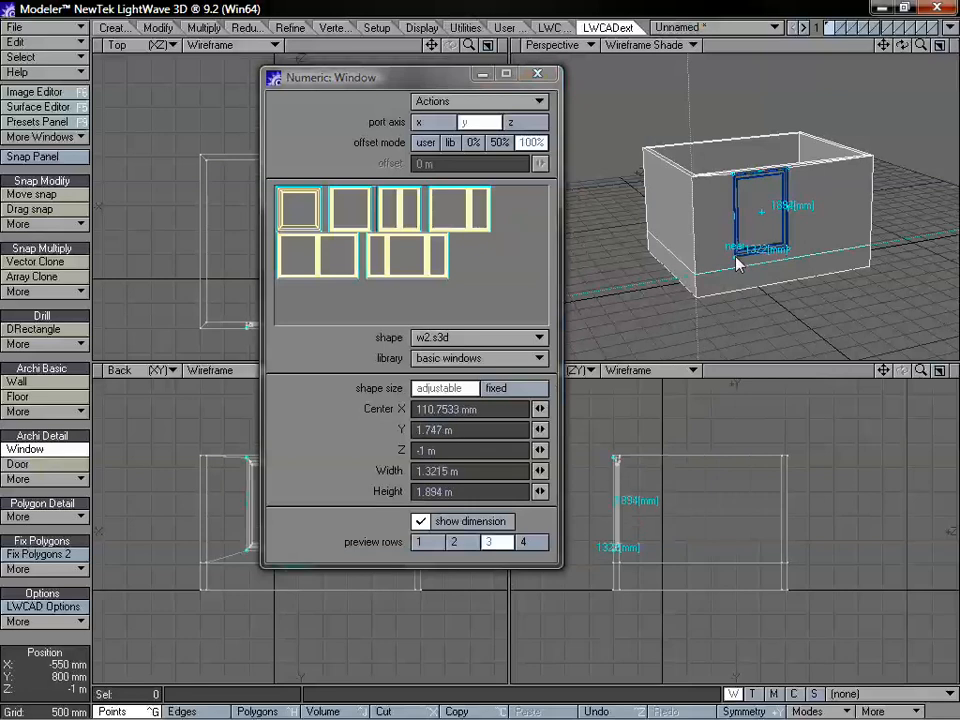
- Move the window at fixed size onto the slice line, then make it adjustable and shrink it to about 886 mm by 1.45 m
{"action": "left_click", "coordinate": [527, 389]}
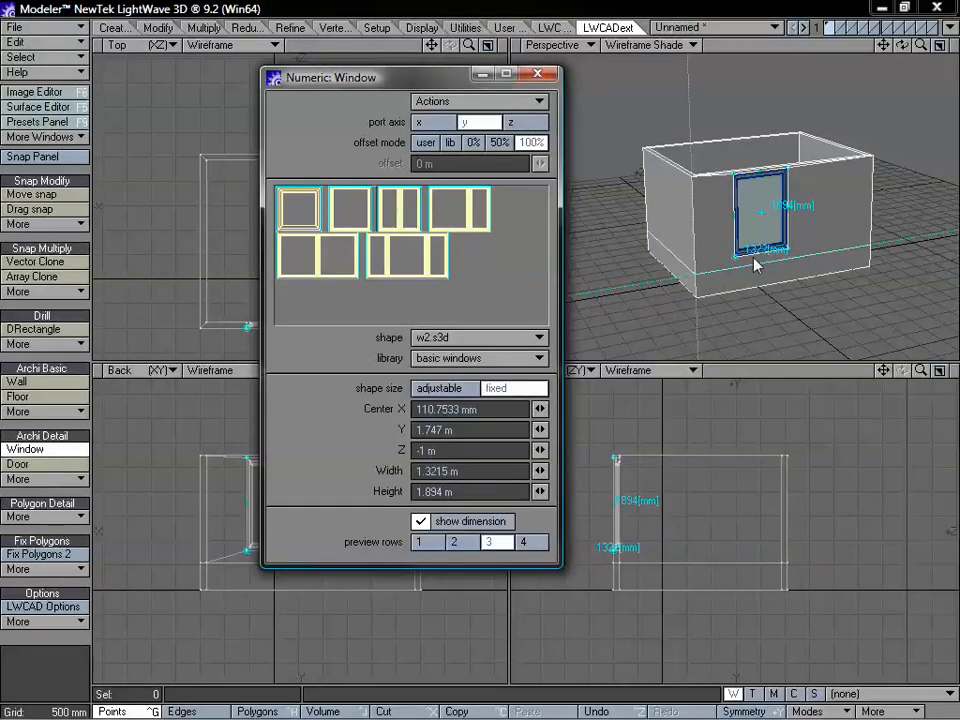
{"action": "left_click_drag", "start_coordinate": [739, 261], "coordinate": [730, 275]}
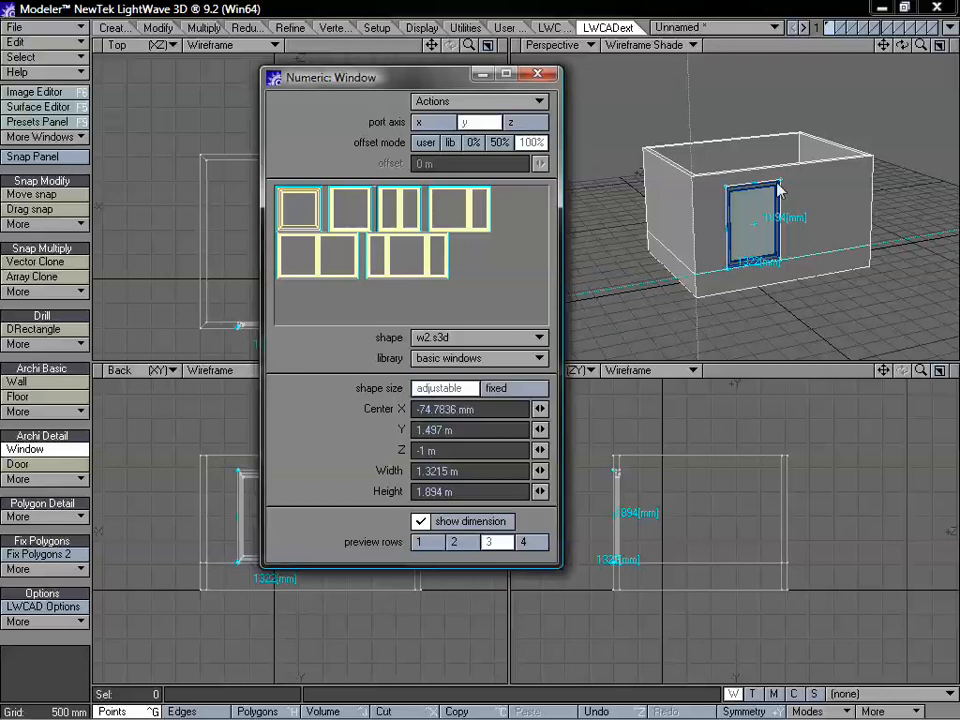
{"action": "left_click_drag", "start_coordinate": [783, 187], "coordinate": [760, 207]}
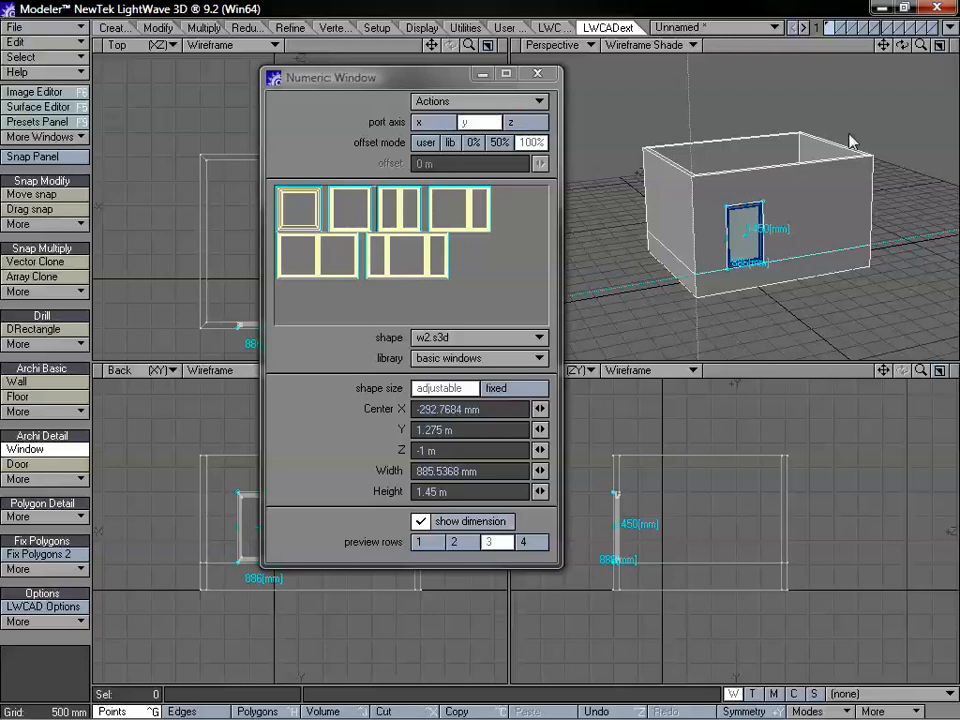
- Lock the window to fixed size, move it by its lower corner along the wall and back onto the slice line, and finish it
{"action": "left_click", "coordinate": [514, 396]}
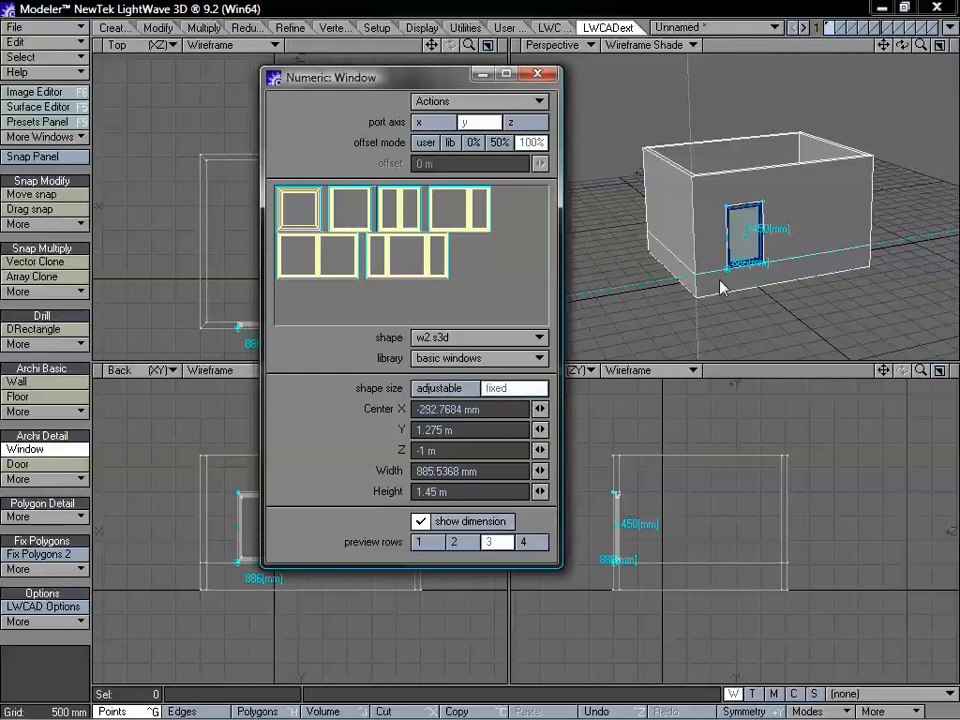
{"action": "left_click_drag", "start_coordinate": [727, 269], "coordinate": [750, 253]}
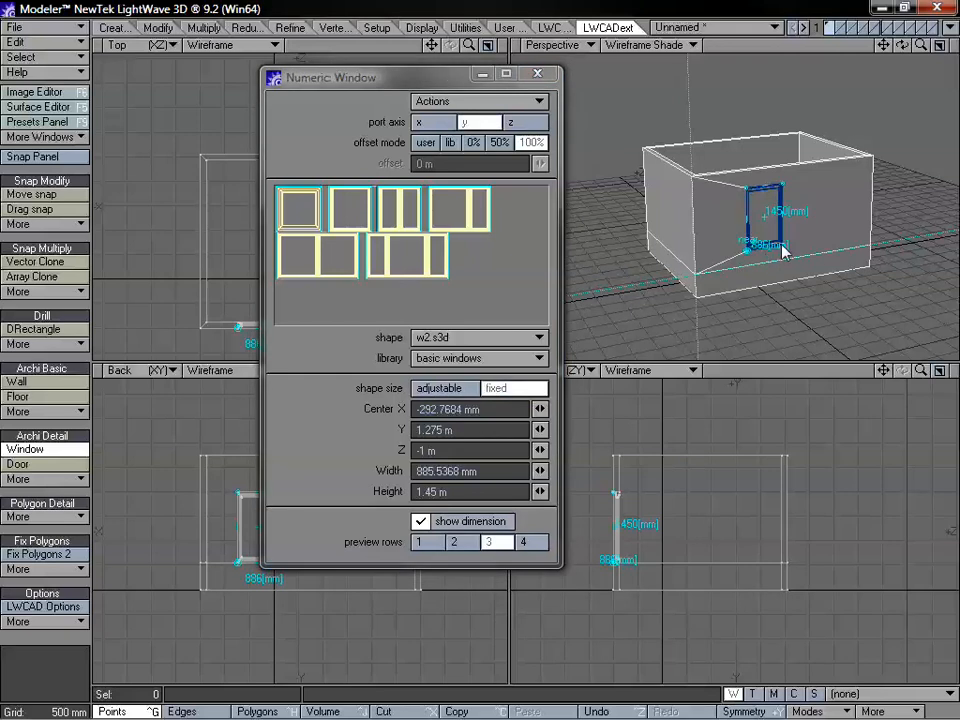
{"action": "left_click_drag", "start_coordinate": [735, 260], "coordinate": [770, 266]}
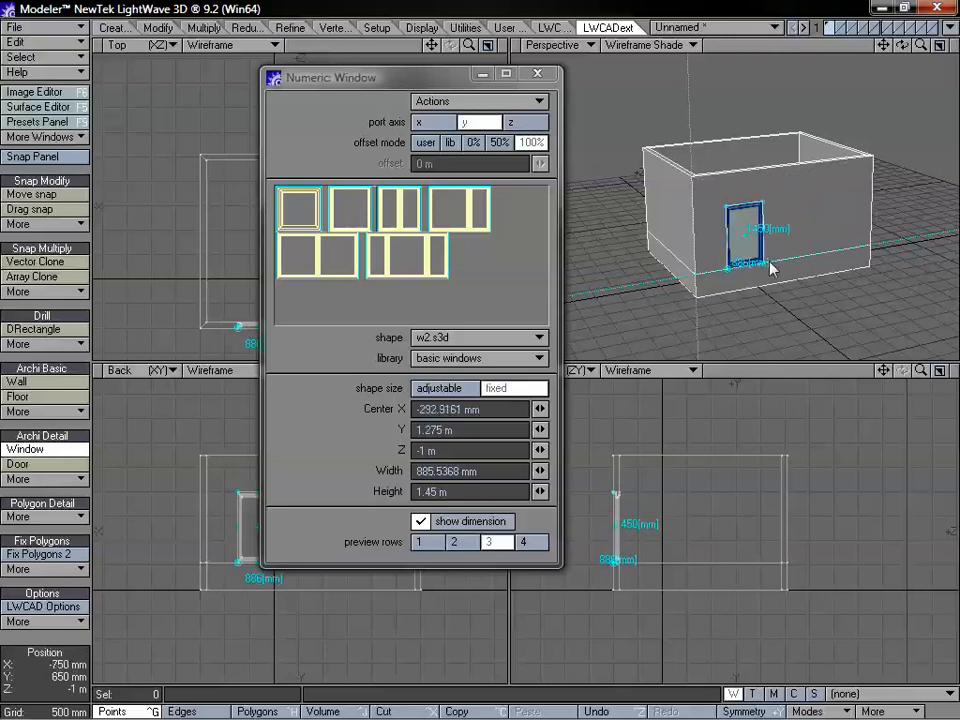
{"action": "key", "text": "space"}
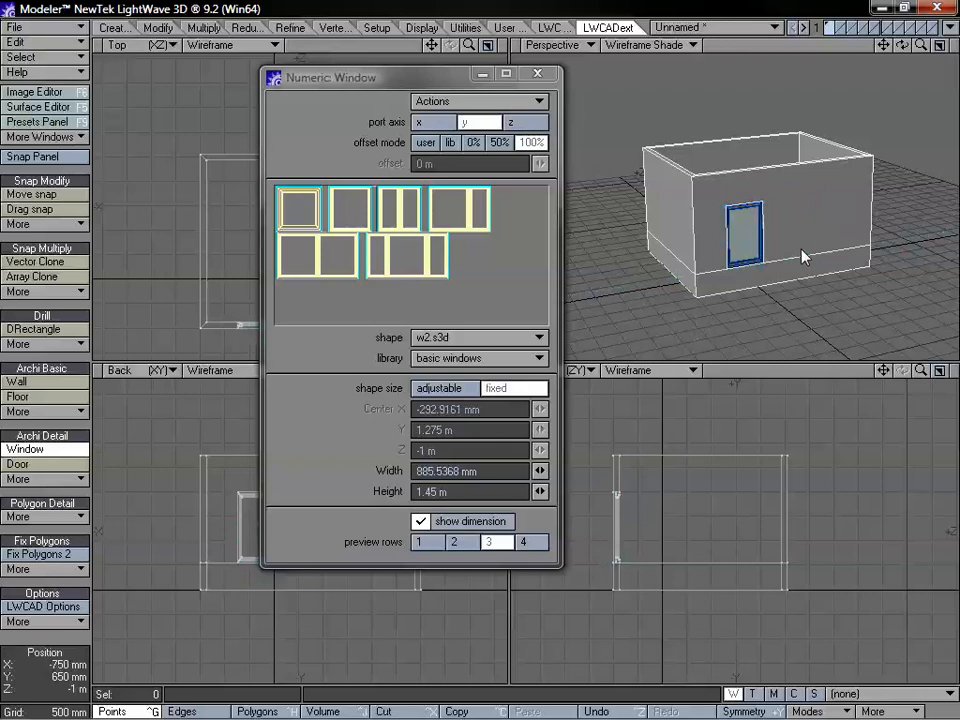
- Place a second w2.s3d window, 1.343 m by 1.488 m, beside the first with its lower corner on the slice line
{"action": "left_click", "coordinate": [803, 258]}
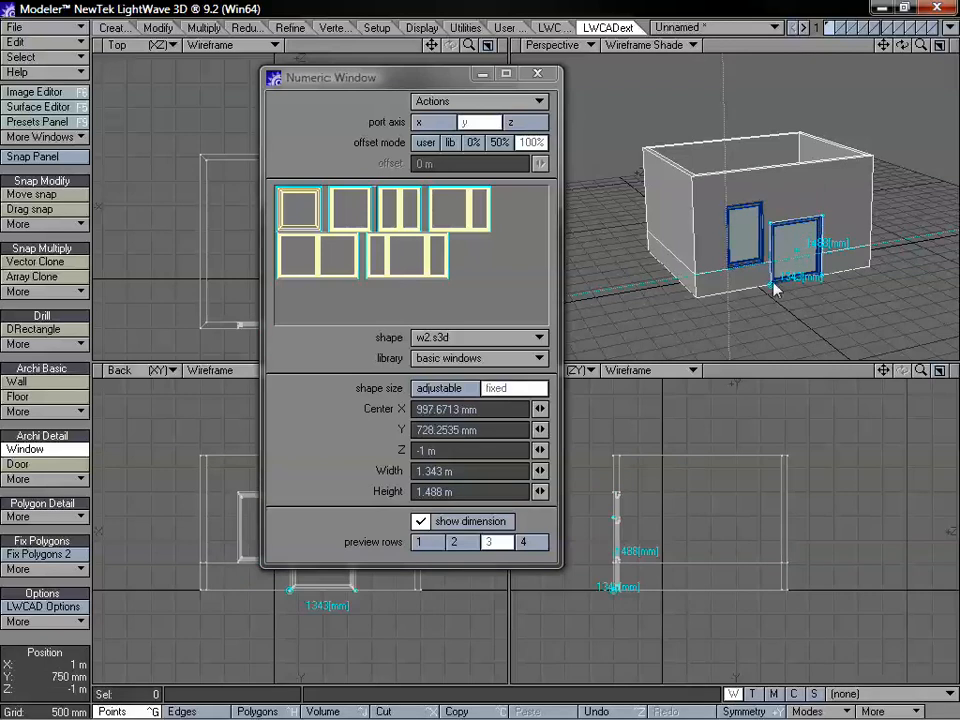
{"action": "mouse_move", "coordinate": [775, 289]}
{"action": "left_mouse_down"}
{"action": "mouse_move", "coordinate": [791, 261]}
{"action": "mouse_move", "coordinate": [781, 266]}
{"action": "left_mouse_up"}
{"action": "mouse_move", "coordinate": [849, 253]}
{"action": "left_mouse_down", "text": "alt"}
{"action": "mouse_move", "coordinate": [776, 244]}
{"action": "mouse_move", "coordinate": [750, 256]}
{"action": "mouse_move", "coordinate": [848, 267]}
{"action": "left_mouse_up", "text": "alt"}
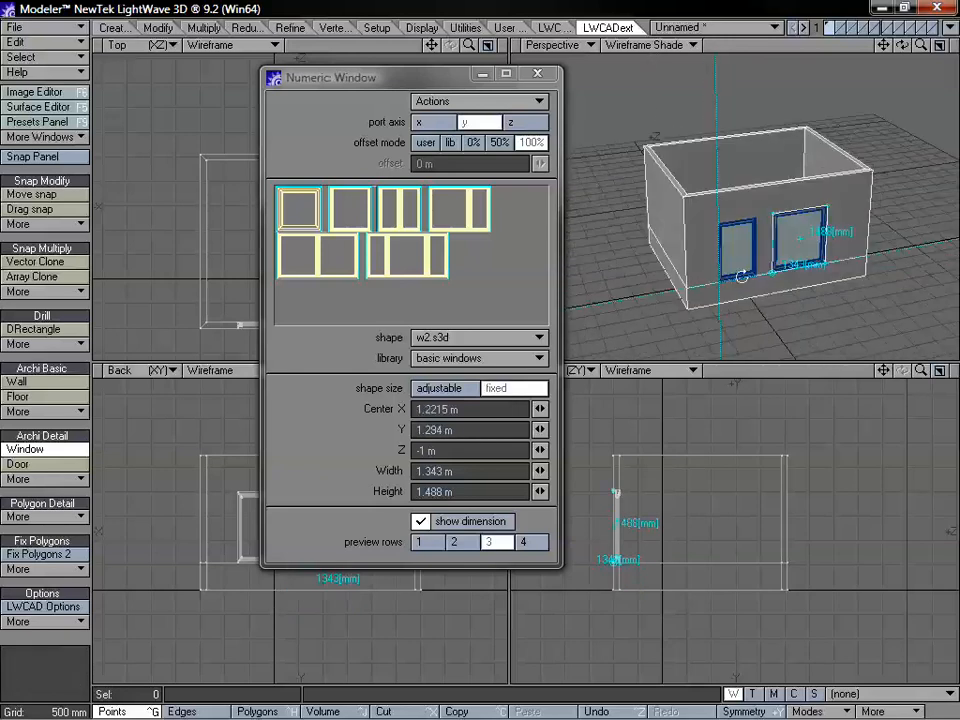
{"action": "left_click_drag", "start_coordinate": [746, 279], "coordinate": [799, 266], "text": "alt"}
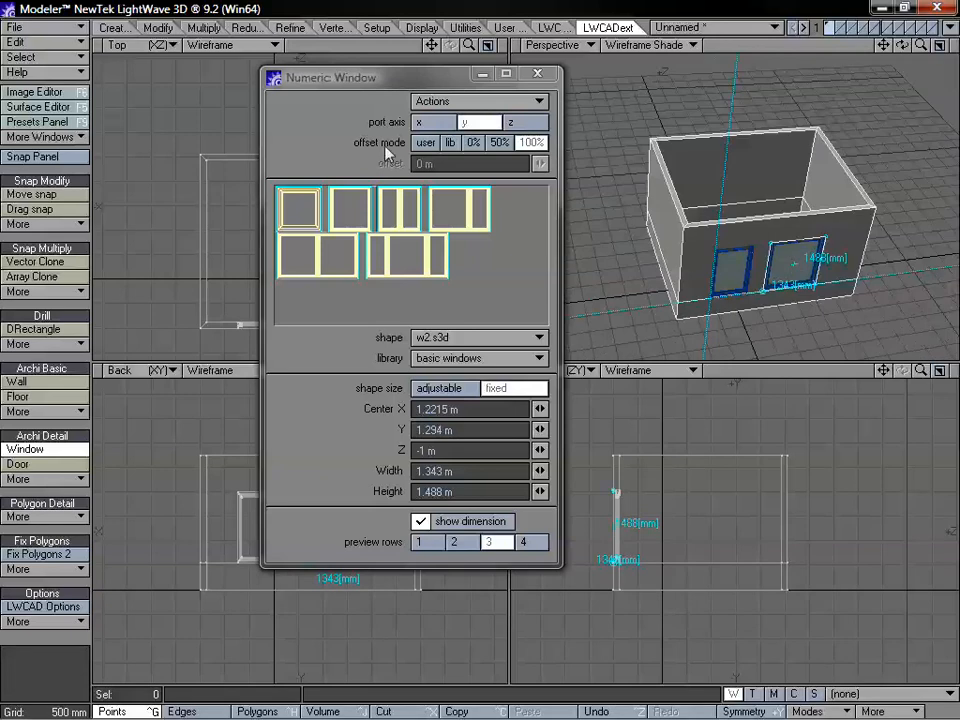
- Try the user offset mode on the second window and examine its position in the top view
{"action": "left_click_drag", "start_coordinate": [400, 85], "coordinate": [626, 101]}
{"action": "left_click_drag", "start_coordinate": [467, 45], "coordinate": [525, 45]}
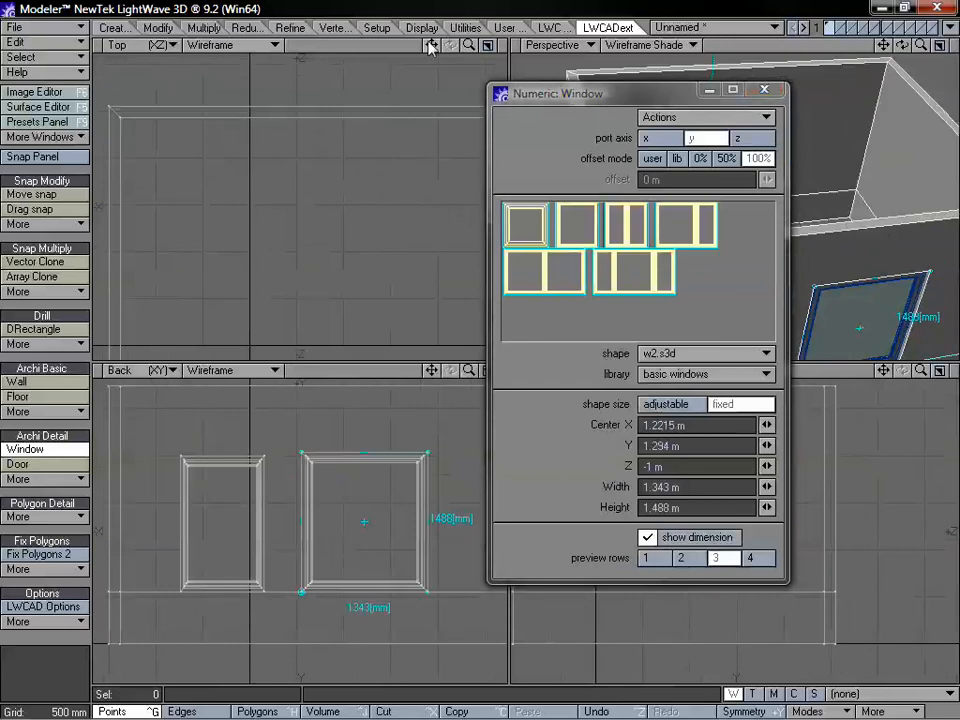
{"action": "left_click_drag", "start_coordinate": [431, 46], "coordinate": [376, 0]}
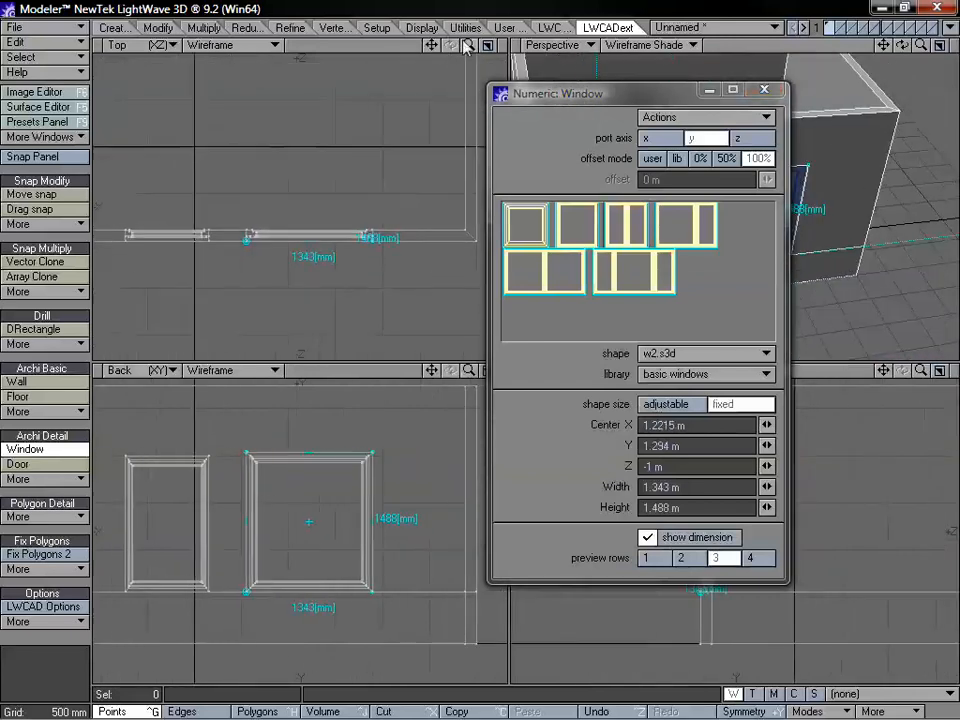
{"action": "left_click_drag", "start_coordinate": [467, 46], "coordinate": [508, 46]}
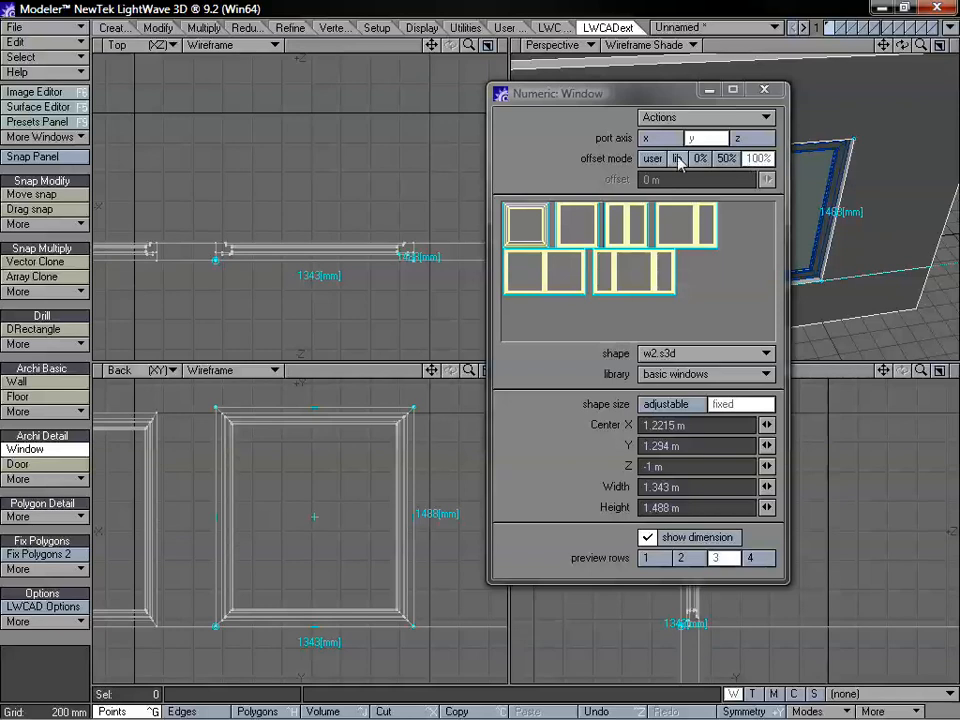
{"action": "left_click", "coordinate": [651, 159]}
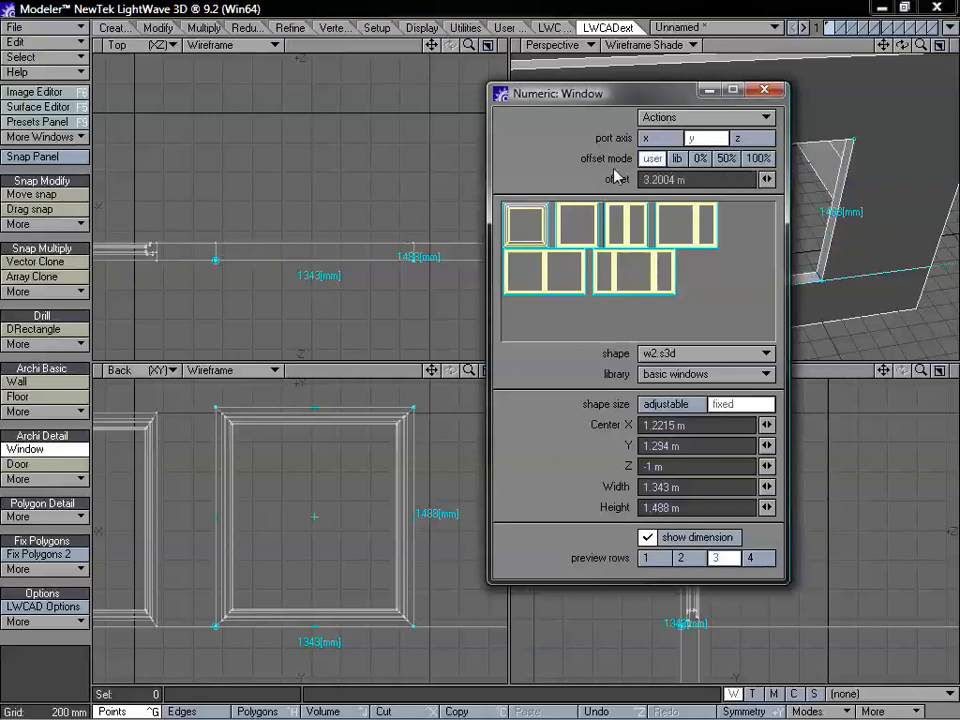
{"action": "left_click_drag", "start_coordinate": [469, 45], "coordinate": [350, 45]}
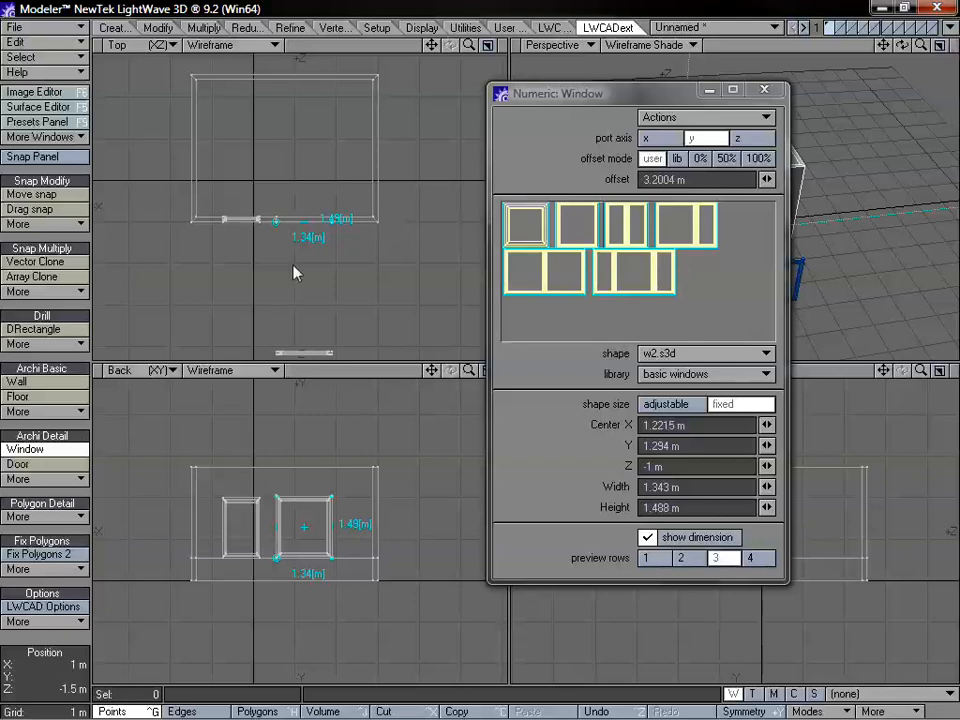
- Try the lib and 0% offset modes on the second window, checking how deep it sits in the wall
{"action": "left_click", "coordinate": [679, 160]}
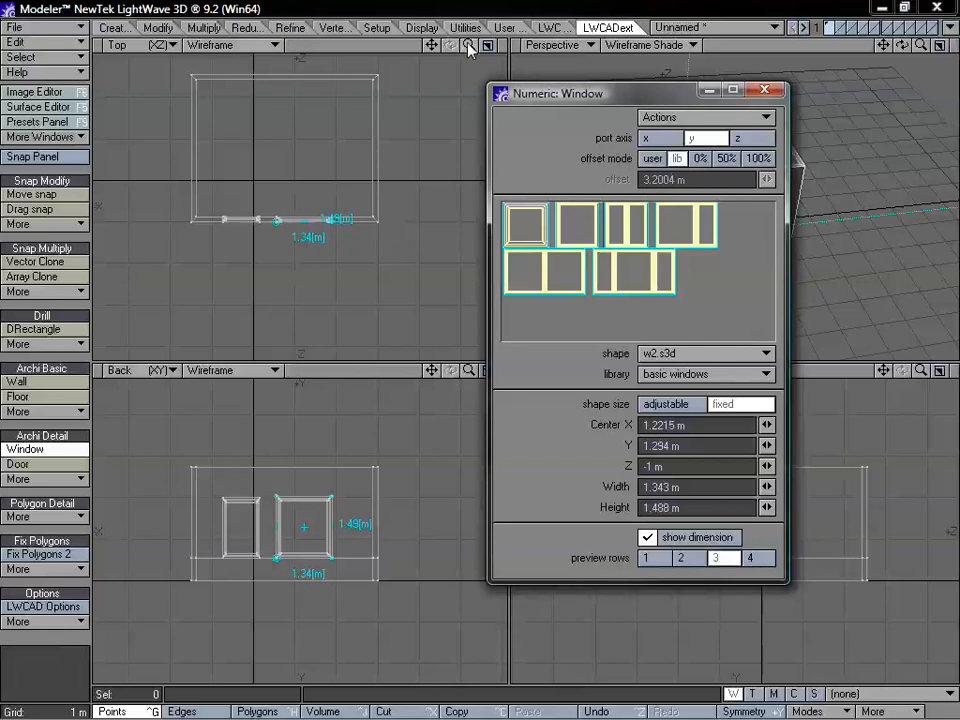
{"action": "left_click_drag", "start_coordinate": [468, 45], "coordinate": [577, 45]}
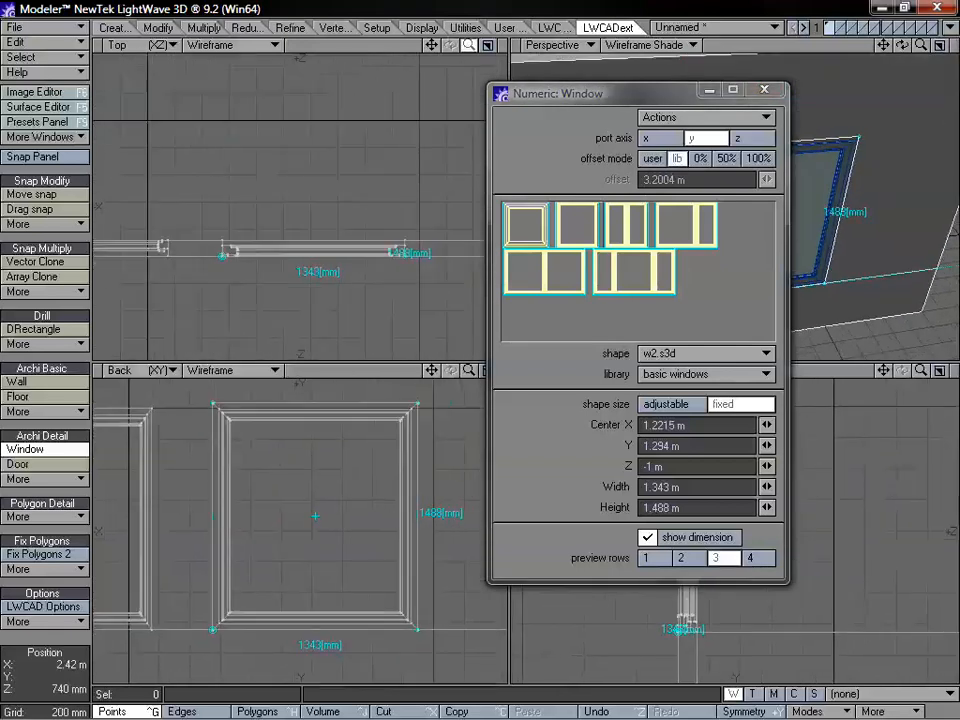
{"action": "left_click_drag", "start_coordinate": [636, 93], "coordinate": [533, 135]}
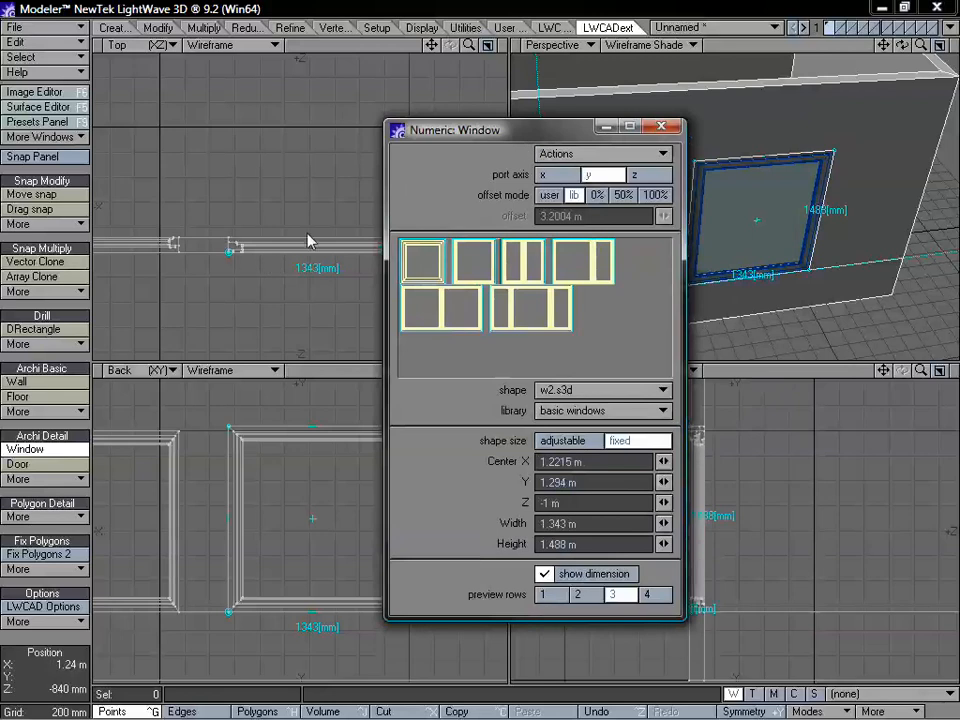
{"action": "left_click", "coordinate": [598, 198]}
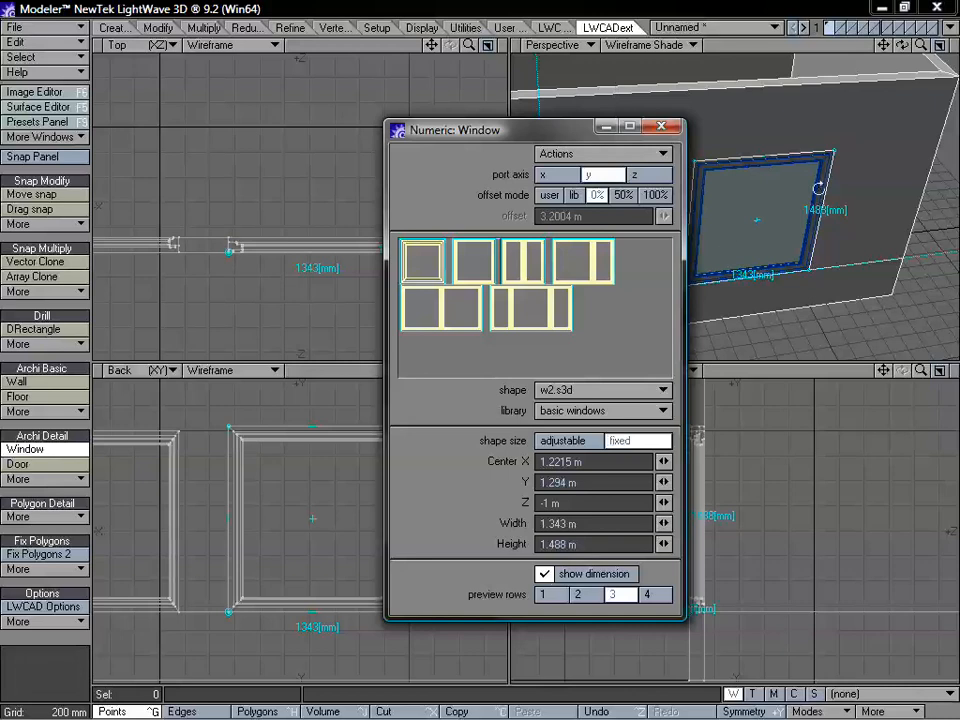
{"action": "left_click_drag", "start_coordinate": [818, 188], "coordinate": [797, 305], "text": "alt"}
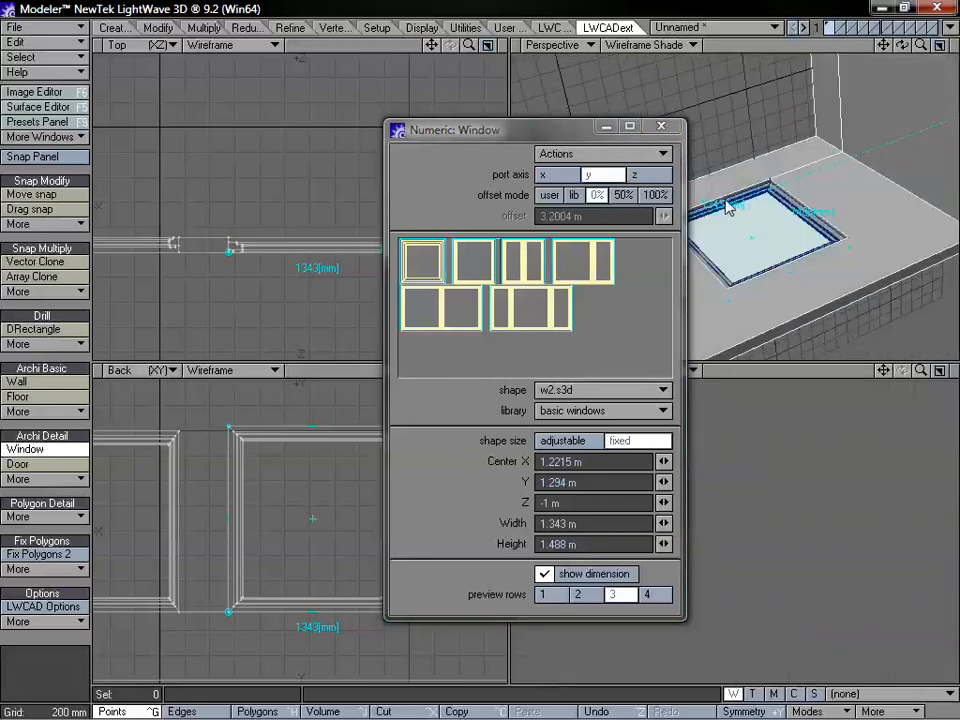
- Set the second window's offset mode to 50% and inspect it in the perspective view
{"action": "left_click", "coordinate": [621, 196]}
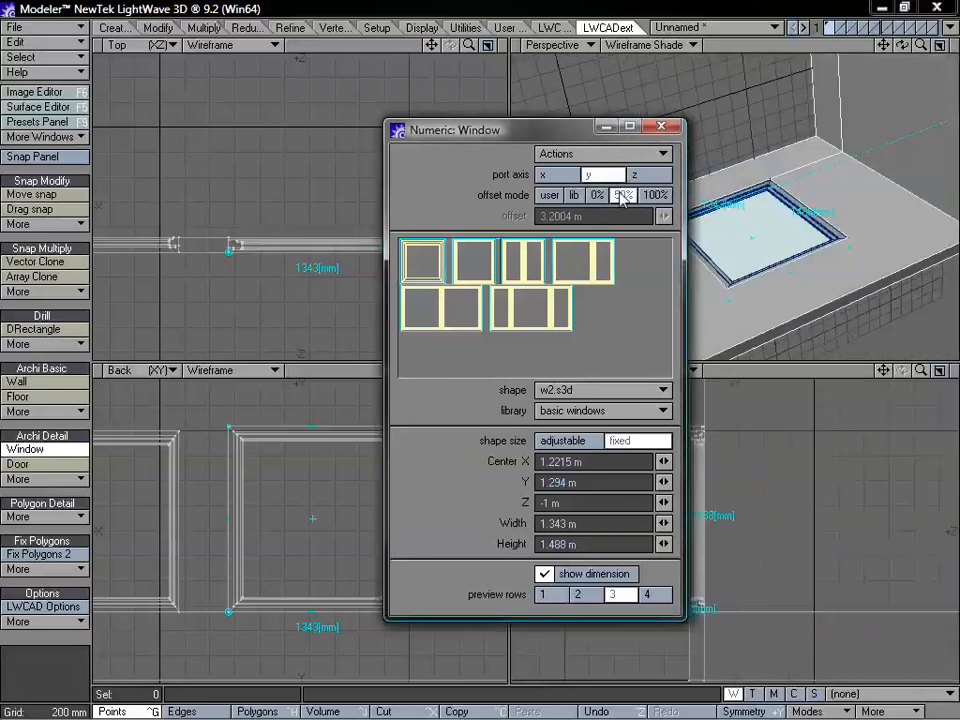
{"action": "left_click_drag", "start_coordinate": [851, 252], "coordinate": [788, 162], "text": "alt"}
{"action": "left_click_drag", "start_coordinate": [777, 233], "coordinate": [820, 175], "text": "alt"}
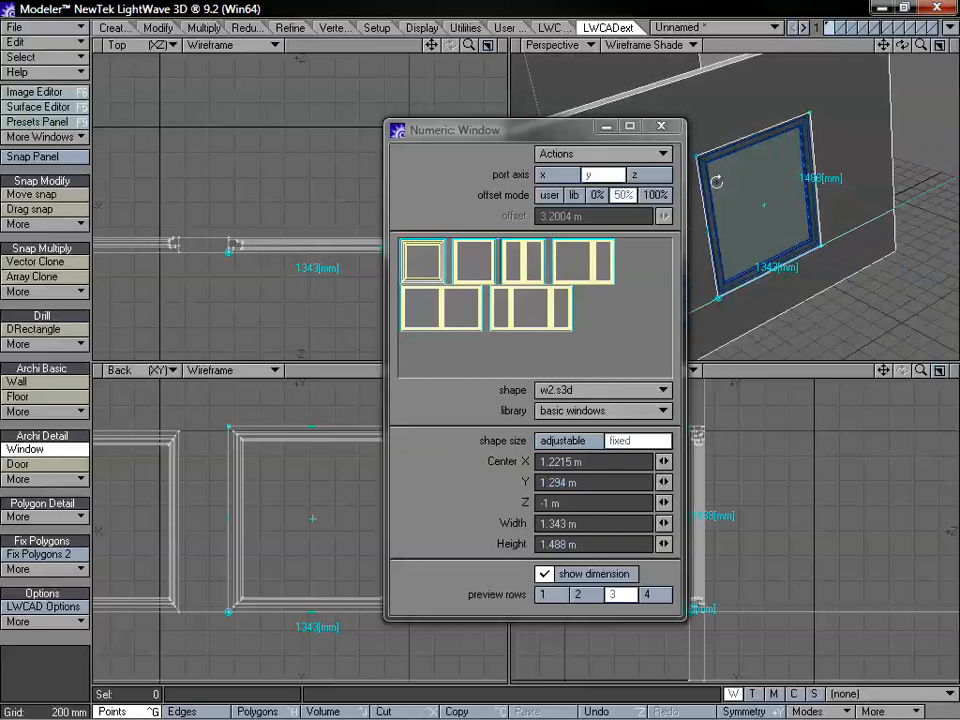
- Set the second window's offset mode to 100% and inspect its depth in the wall from several angles in the perspective view
{"action": "left_click", "coordinate": [655, 195]}
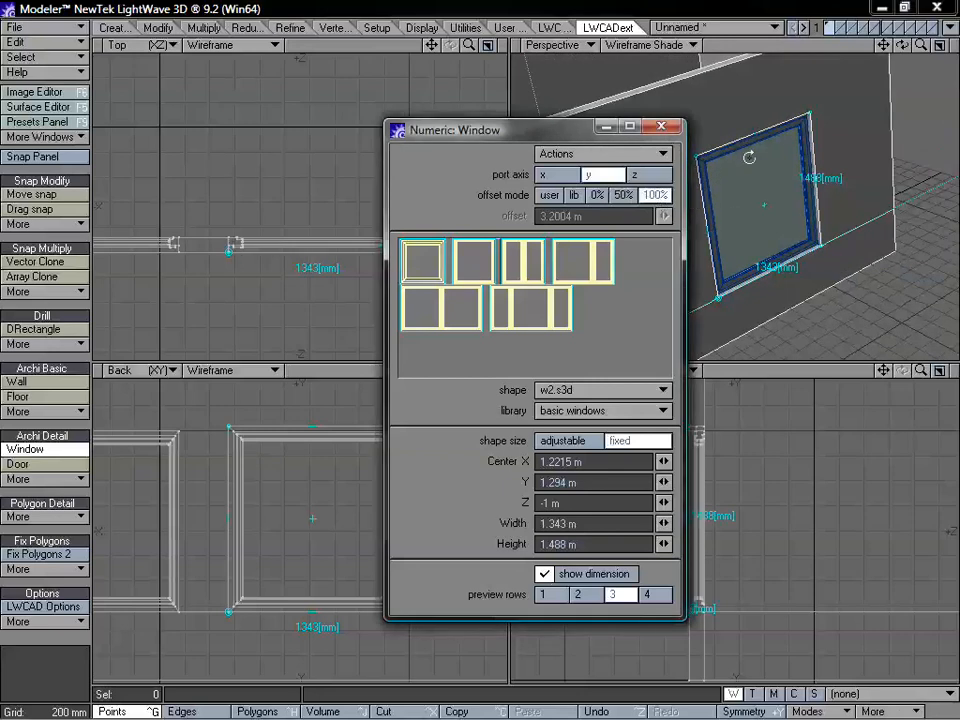
{"action": "left_click_drag", "start_coordinate": [749, 157], "coordinate": [799, 287], "text": "alt"}
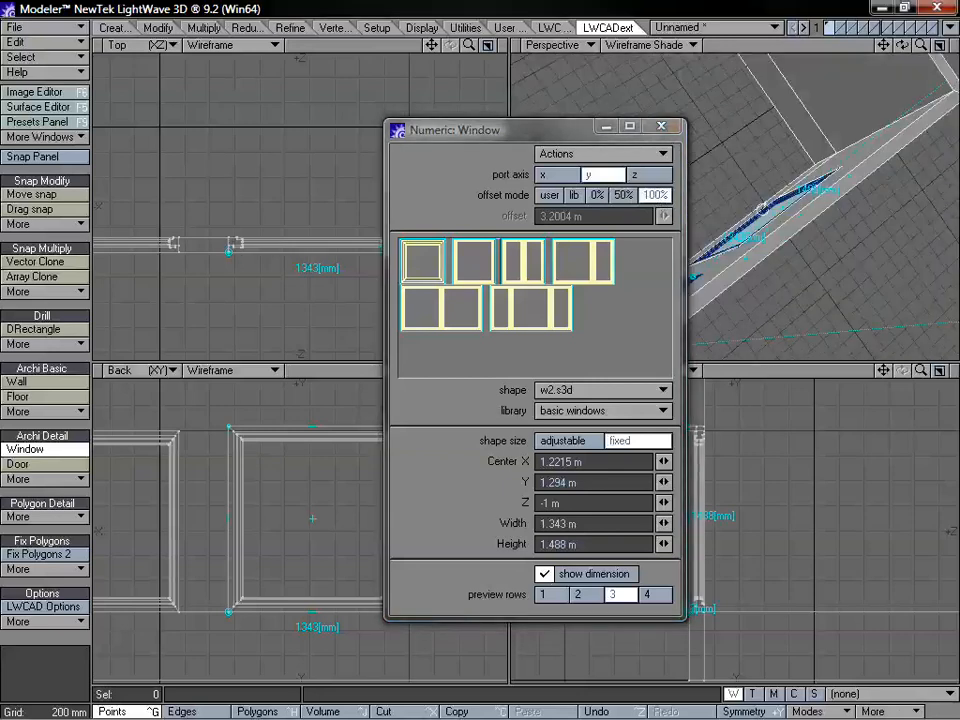
{"action": "left_click_drag", "start_coordinate": [762, 208], "coordinate": [789, 256], "text": "alt"}
{"action": "left_click_drag", "start_coordinate": [758, 197], "coordinate": [813, 137], "text": "alt"}
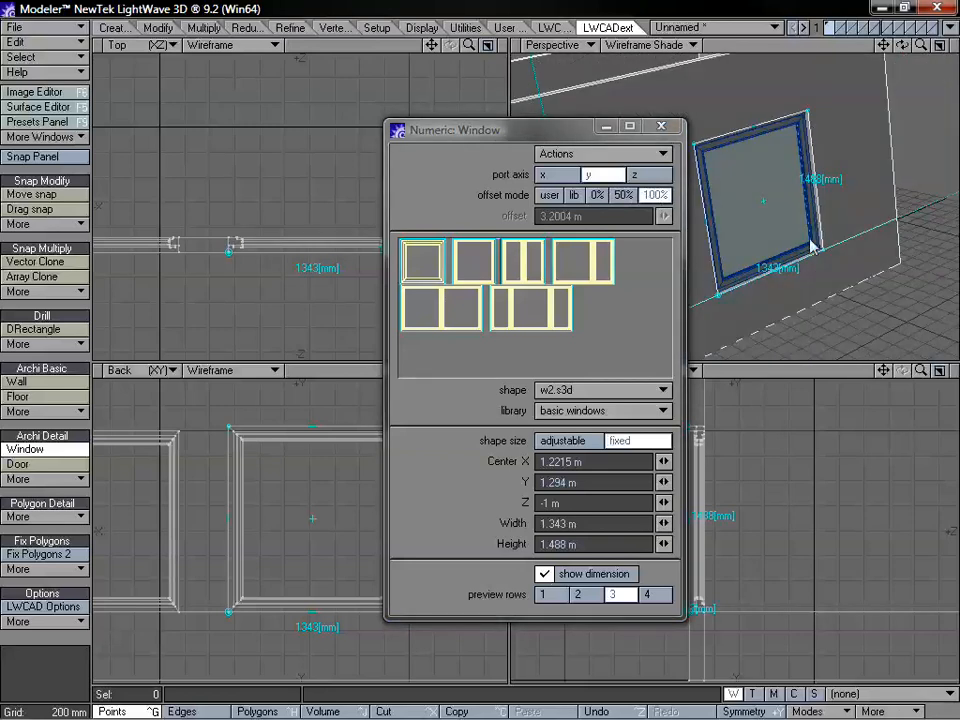
{"action": "mouse_move", "coordinate": [813, 247]}
{"action": "left_mouse_down", "text": "alt"}
{"action": "mouse_move", "coordinate": [800, 225]}
{"action": "mouse_move", "coordinate": [825, 240]}
{"action": "mouse_move", "coordinate": [809, 231]}
{"action": "left_mouse_up", "text": "alt"}
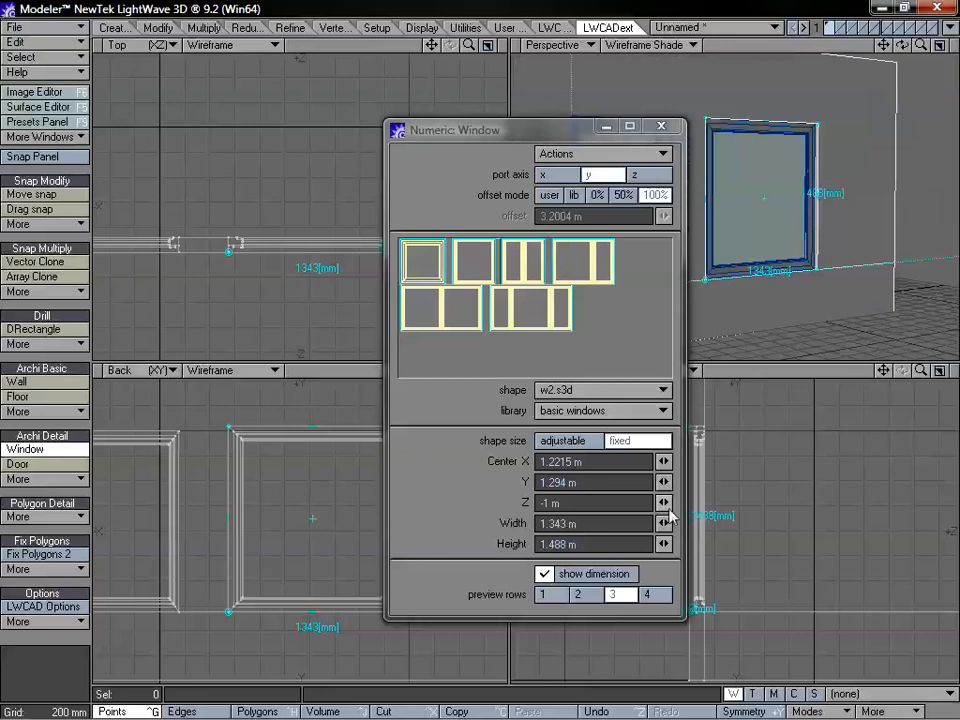
{"action": "left_click_drag", "start_coordinate": [540, 130], "coordinate": [403, 90]}
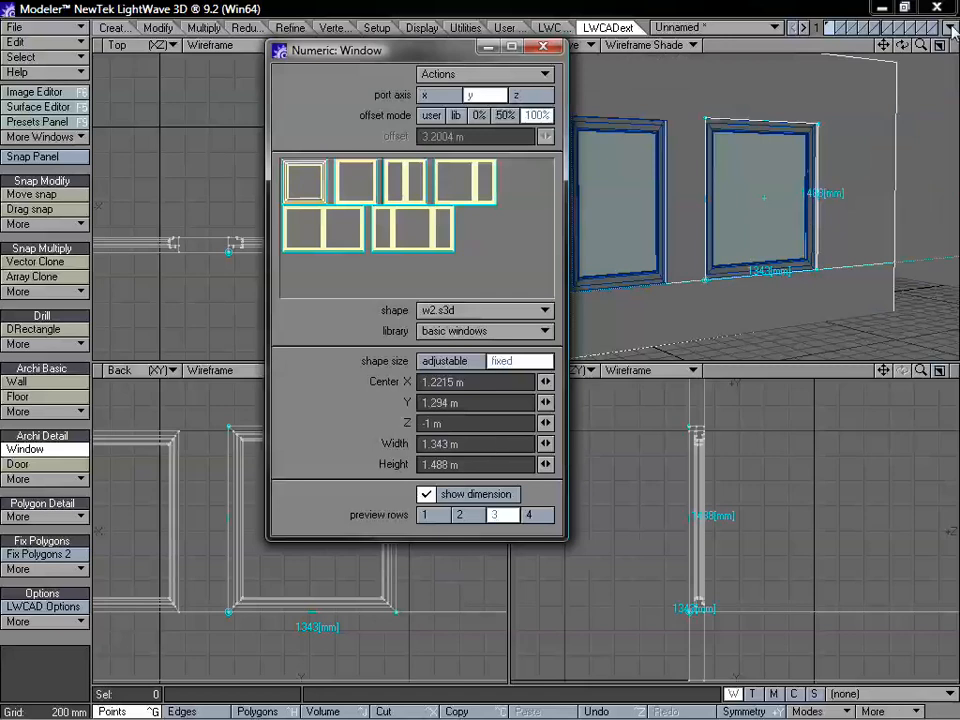
{"action": "left_click_drag", "start_coordinate": [920, 46], "coordinate": [888, 47]}
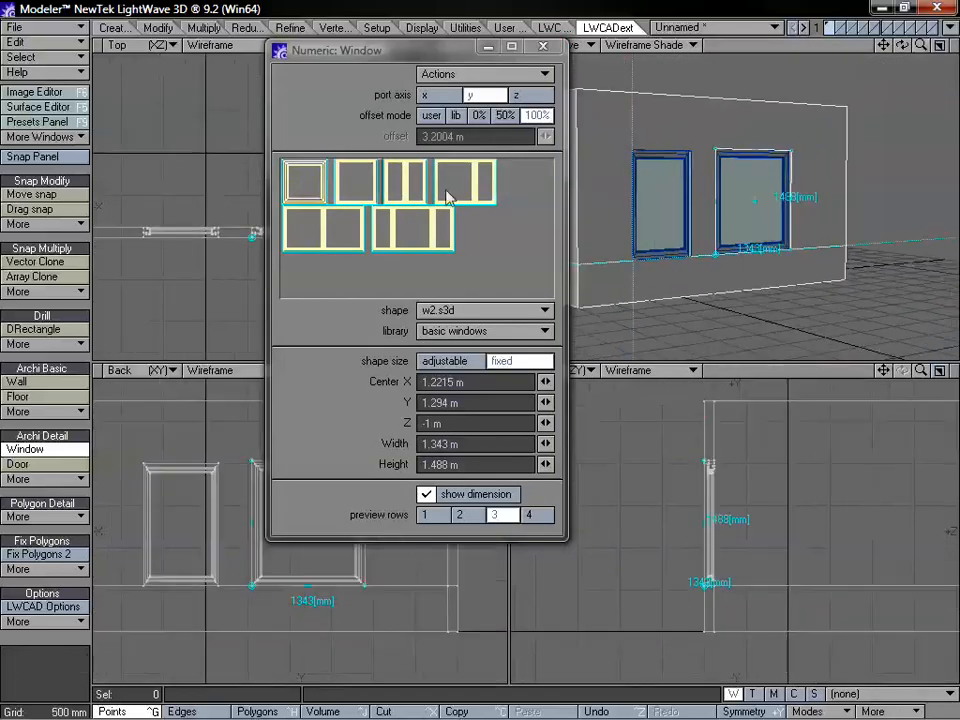
- Make the second window's shape size adjustable and narrow it to about 843 mm, keeping its lower edge on the slice line
{"action": "left_click_drag", "start_coordinate": [380, 50], "coordinate": [478, 28]}
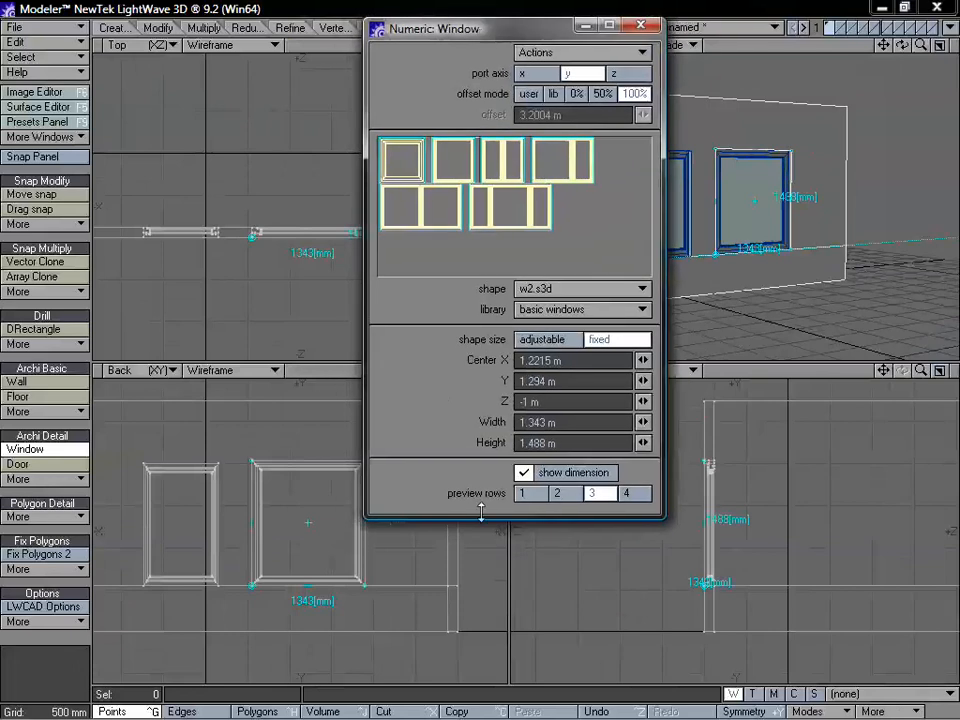
{"action": "mouse_move", "coordinate": [369, 587]}
{"action": "left_mouse_down"}
{"action": "mouse_move", "coordinate": [360, 592]}
{"action": "mouse_move", "coordinate": [369, 591]}
{"action": "left_mouse_up"}
{"action": "left_click", "coordinate": [548, 339]}
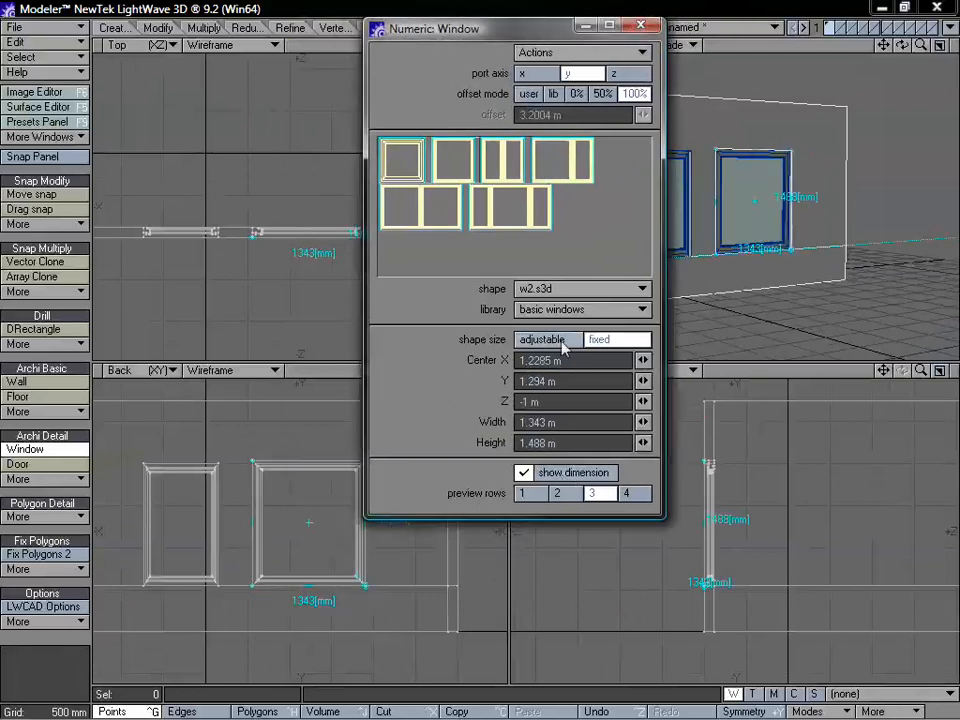
{"action": "left_click_drag", "start_coordinate": [366, 536], "coordinate": [326, 529]}
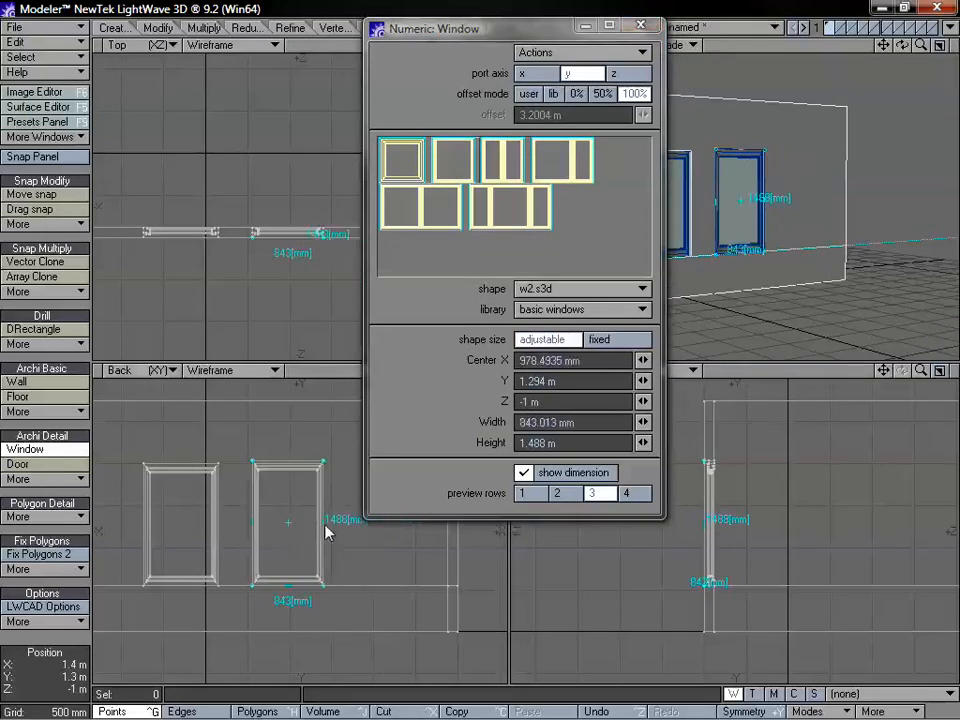
{"action": "mouse_move", "coordinate": [785, 183]}
{"action": "left_mouse_down", "text": "alt"}
{"action": "mouse_move", "coordinate": [753, 236]}
{"action": "mouse_move", "coordinate": [761, 241]}
{"action": "mouse_move", "coordinate": [793, 186]}
{"action": "mouse_move", "coordinate": [787, 202]}
{"action": "left_mouse_up", "text": "alt"}
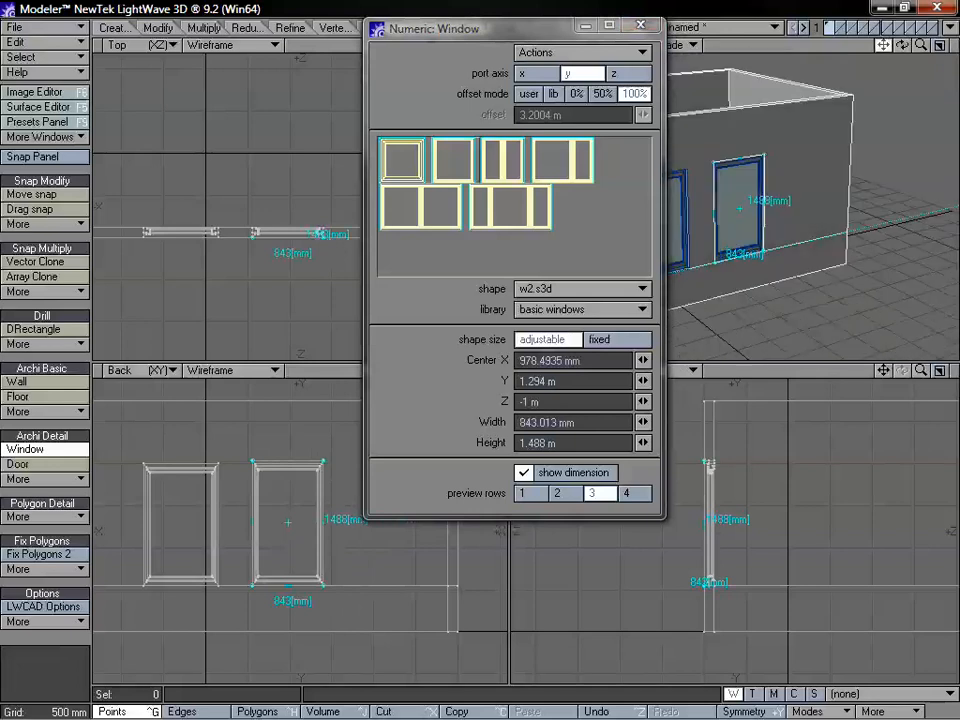
{"action": "left_click_drag", "start_coordinate": [883, 45], "coordinate": [921, 56]}
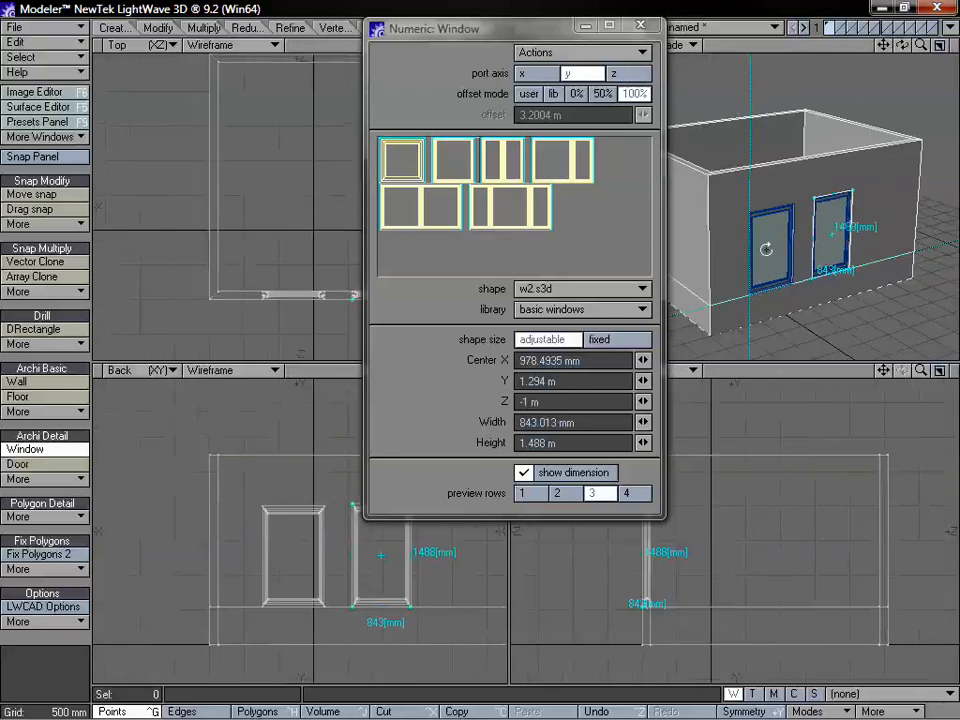
{"action": "left_click_drag", "start_coordinate": [766, 249], "coordinate": [861, 274]}
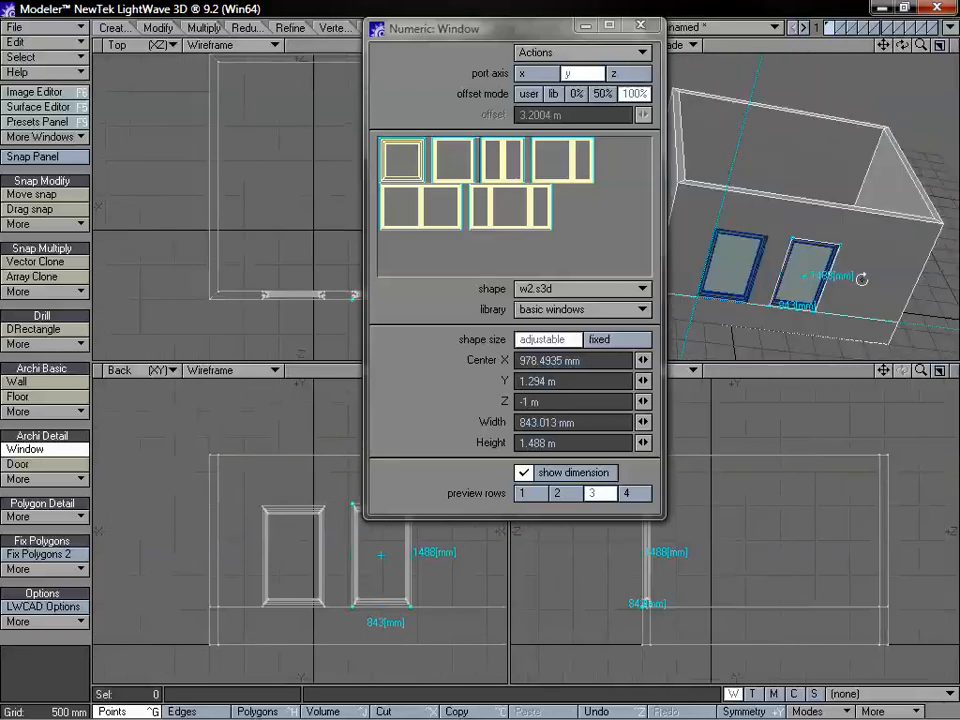
{"action": "left_click", "coordinate": [642, 28]}
- Insert the d1 wall 200mm.s3d door from the basic doors library in the windowless end wall, with its bottom edge at floor level
{"action": "left_click_drag", "start_coordinate": [742, 229], "coordinate": [867, 221]}
{"action": "left_click_drag", "start_coordinate": [726, 224], "coordinate": [799, 227]}
{"action": "key", "text": "a"}
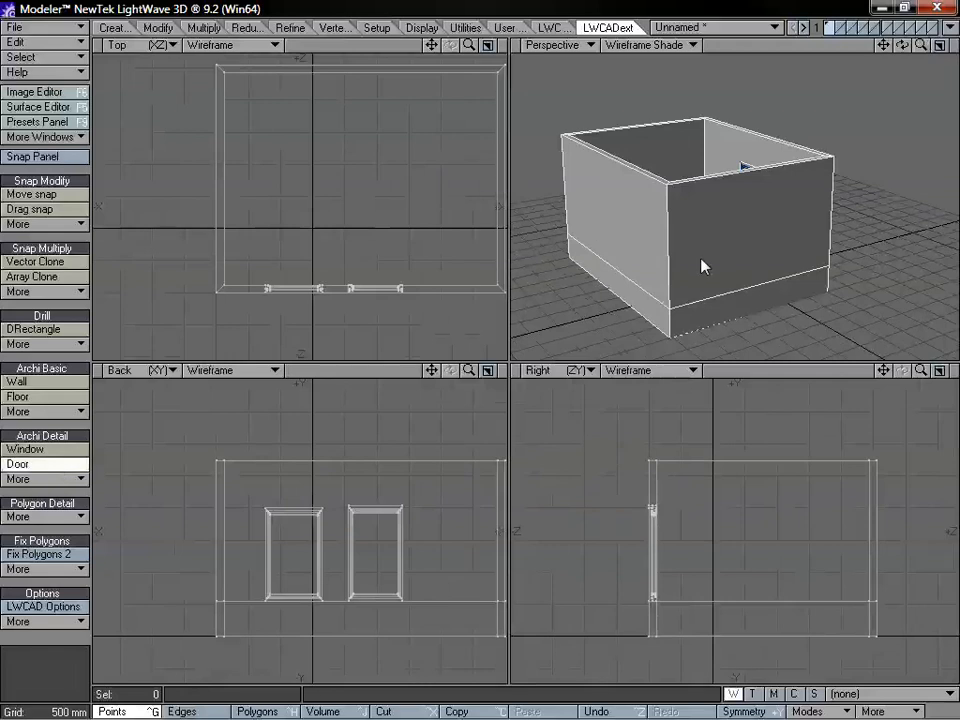
{"action": "key", "text": "n"}
{"action": "left_click_drag", "start_coordinate": [476, 35], "coordinate": [336, 55]}
{"action": "left_click", "coordinate": [253, 188]}
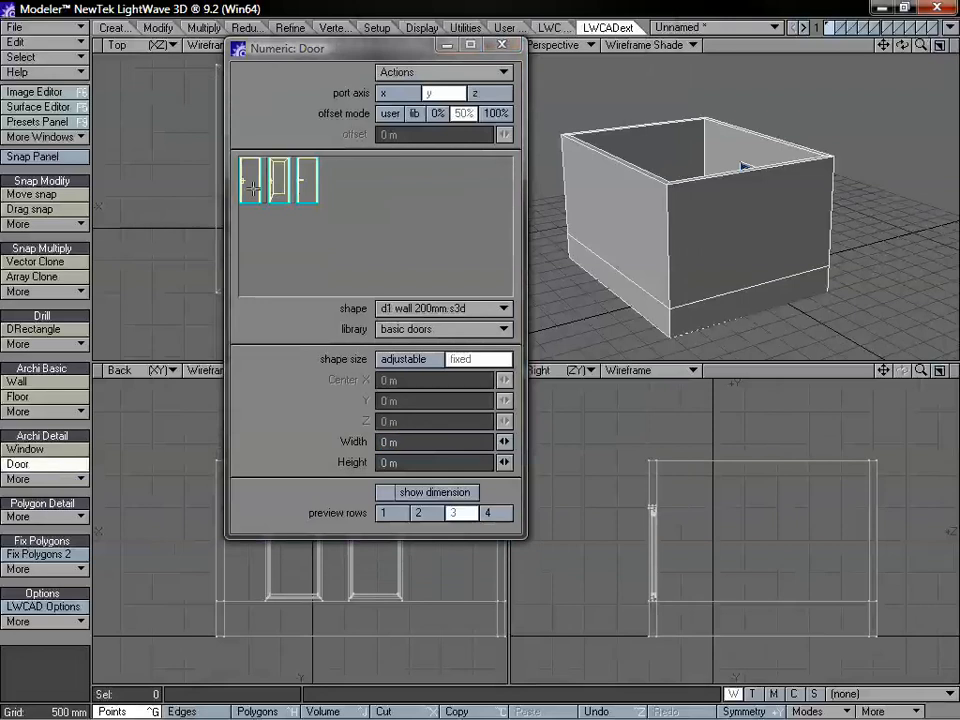
{"action": "left_click", "coordinate": [742, 318]}
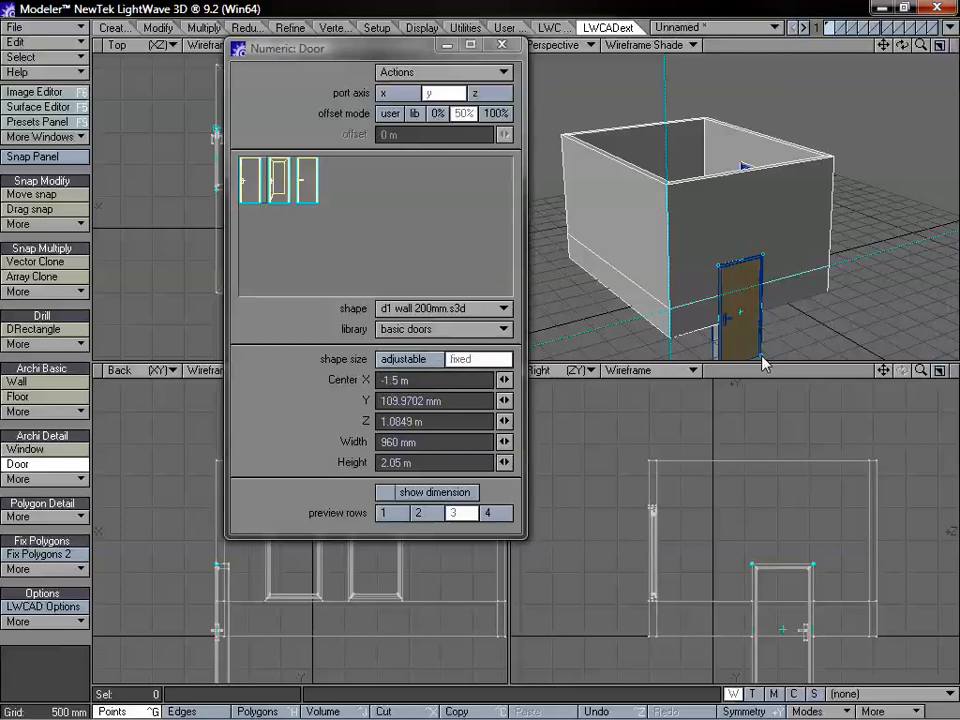
{"action": "mouse_move", "coordinate": [762, 355]}
{"action": "left_mouse_down"}
{"action": "mouse_move", "coordinate": [757, 335]}
{"action": "mouse_move", "coordinate": [770, 315]}
{"action": "left_mouse_up"}
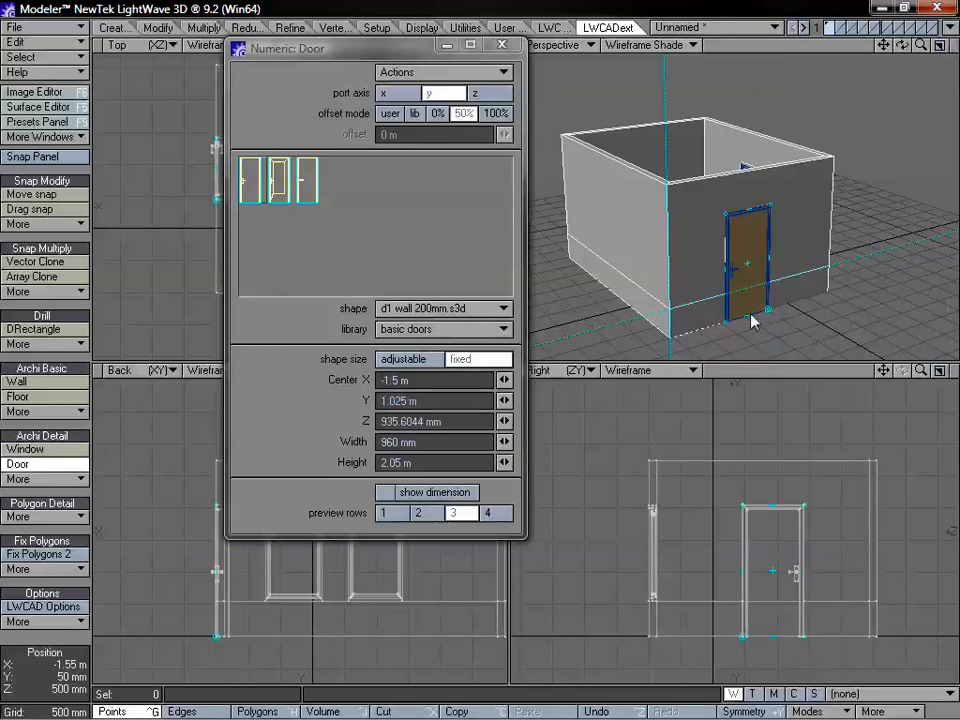
- Try the 100% offset mode on the door, return it to 50% and inspect the door from different angles
{"action": "left_click_drag", "start_coordinate": [826, 247], "coordinate": [725, 284], "text": "alt"}
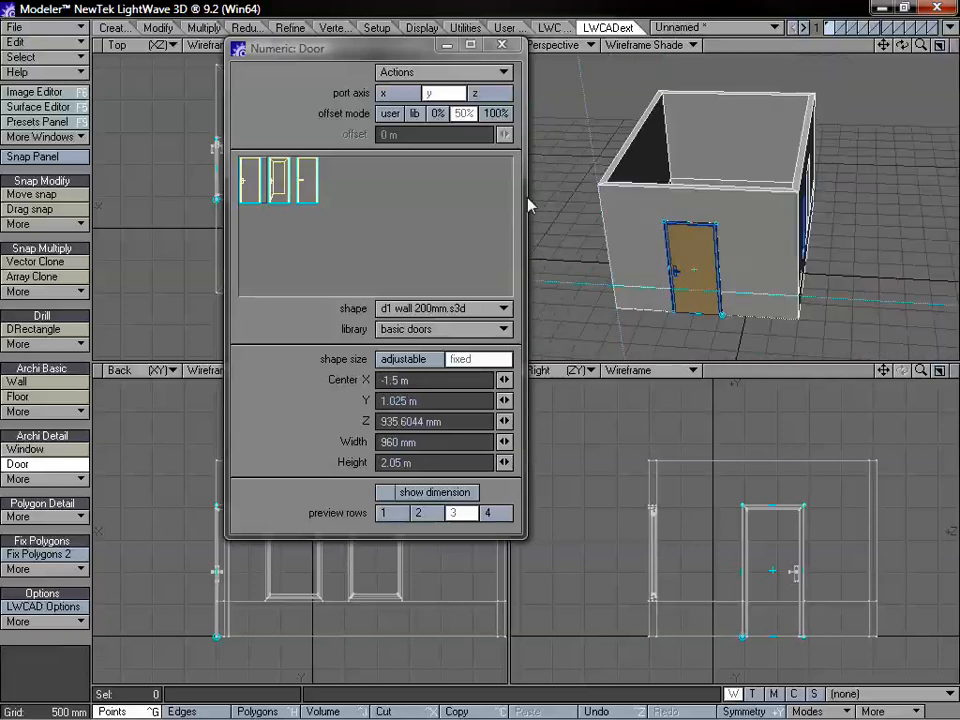
{"action": "left_click_drag", "start_coordinate": [668, 195], "coordinate": [709, 208], "text": "alt"}
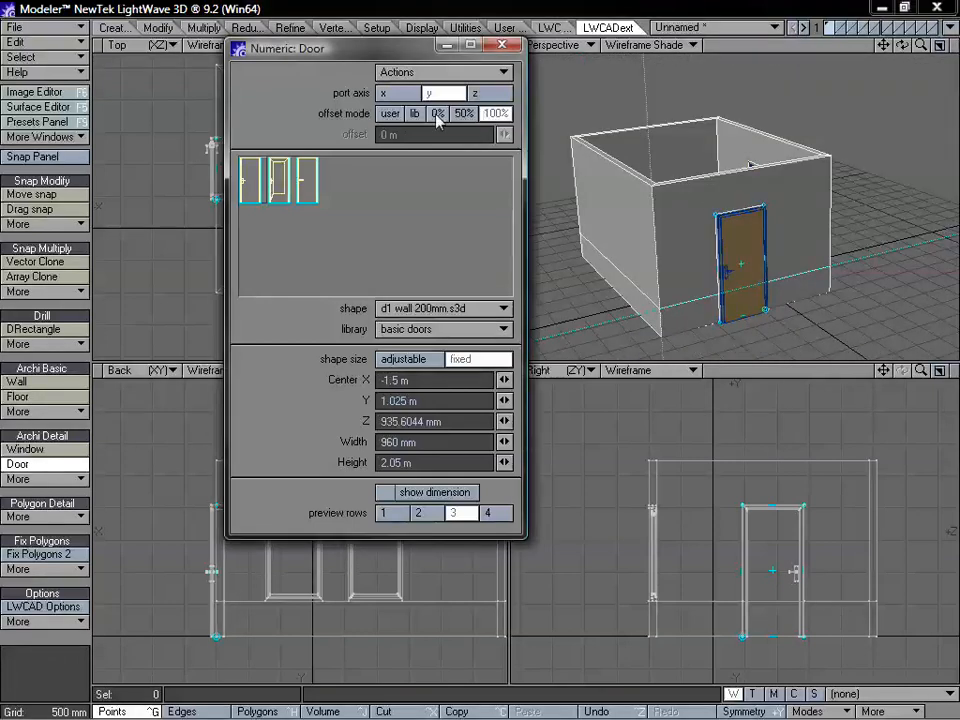
{"action": "left_click", "coordinate": [463, 113]}
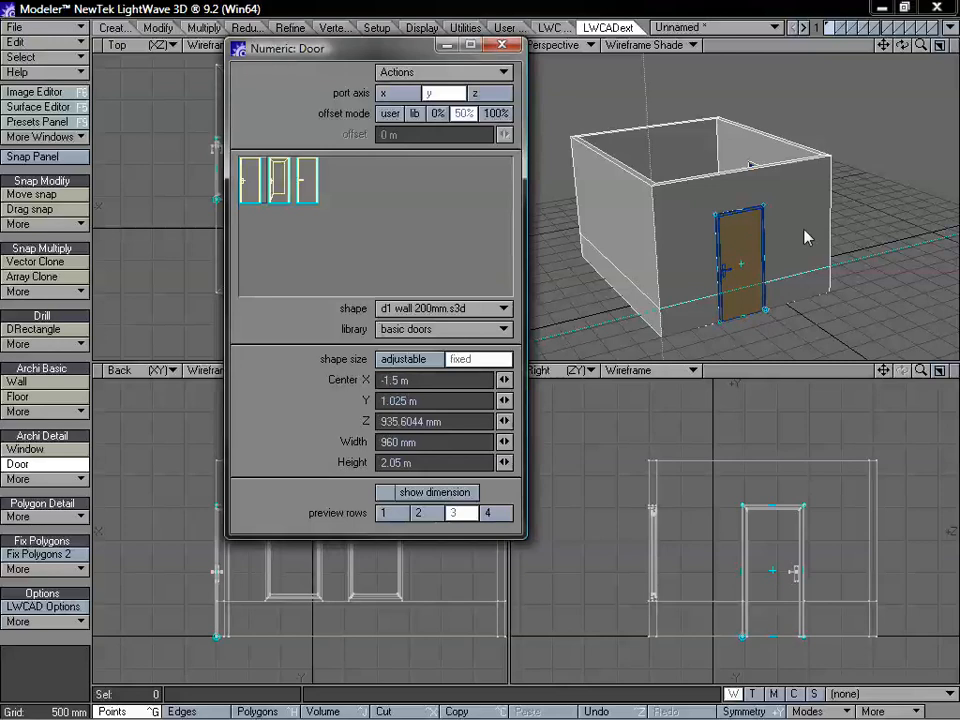
{"action": "left_click_drag", "start_coordinate": [578, 165], "coordinate": [748, 244], "text": "alt"}
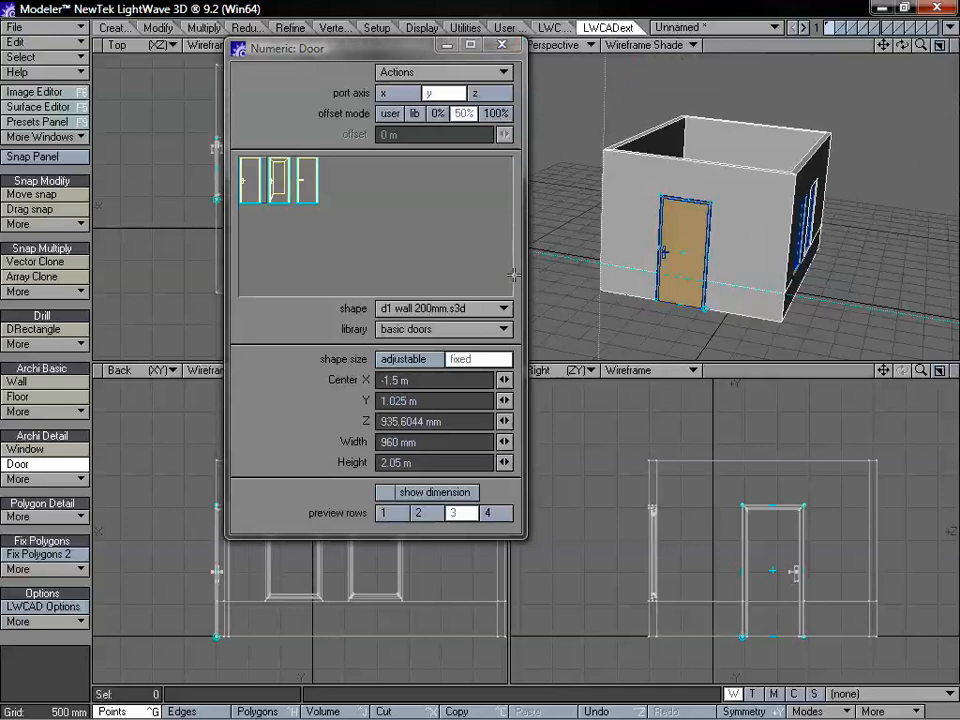
- Make the door's shape size adjustable, widen it to about 1.22 m and finish the door
{"action": "left_click", "coordinate": [424, 362]}
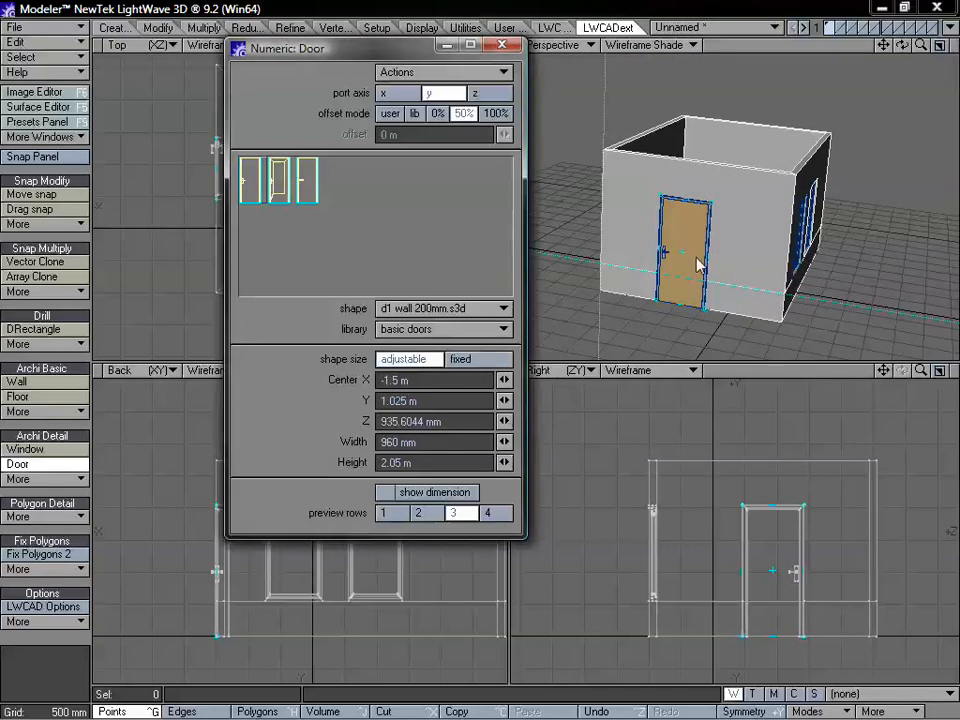
{"action": "left_click_drag", "start_coordinate": [720, 266], "coordinate": [725, 265]}
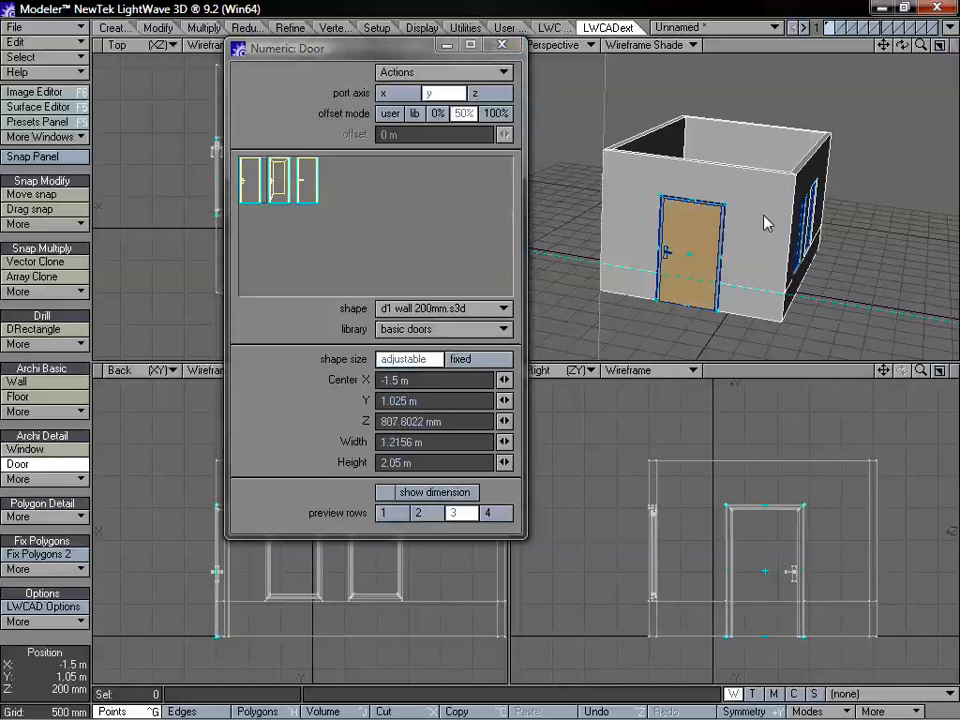
{"action": "left_click_drag", "start_coordinate": [765, 224], "coordinate": [718, 219], "text": "alt"}
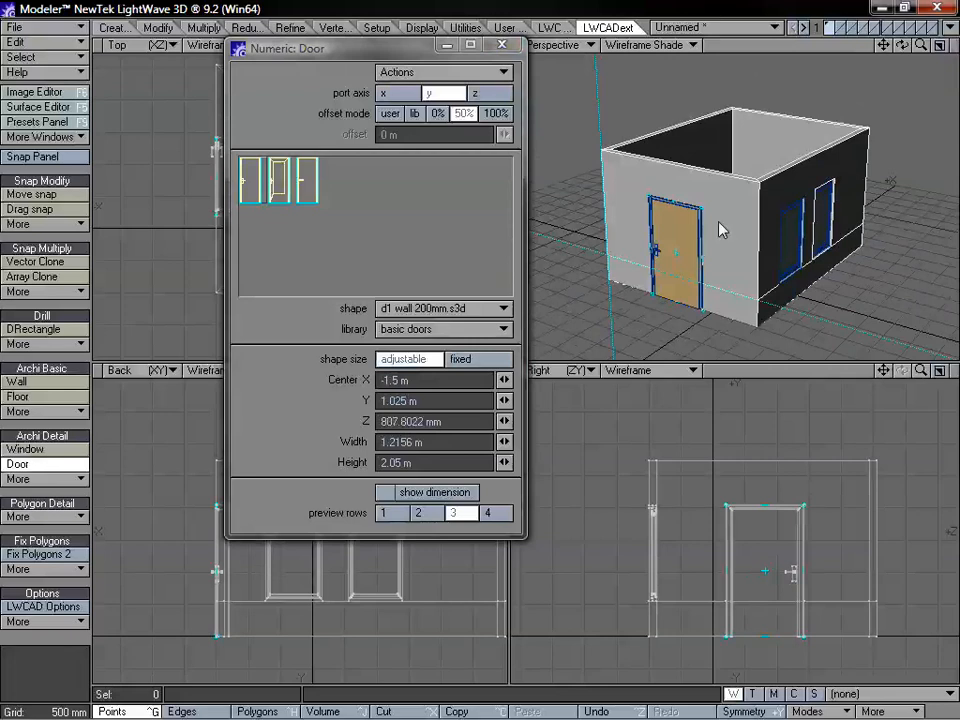
{"action": "left_click_drag", "start_coordinate": [739, 208], "coordinate": [765, 283], "text": "alt"}
{"action": "left_click", "coordinate": [502, 45]}
{"action": "key", "text": "a"}
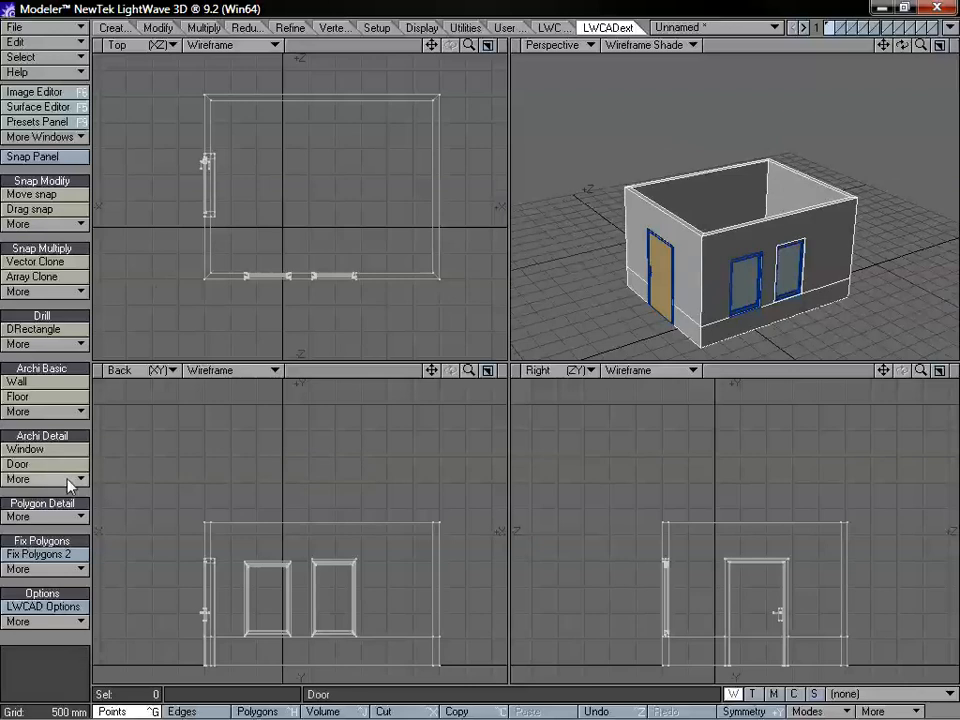
- Create a two side roof over the room's outer corners, about 3.55 m by 4.5 m at the base, resting on the walls
{"action": "left_click", "coordinate": [57, 414]}
{"action": "left_click", "coordinate": [64, 416]}
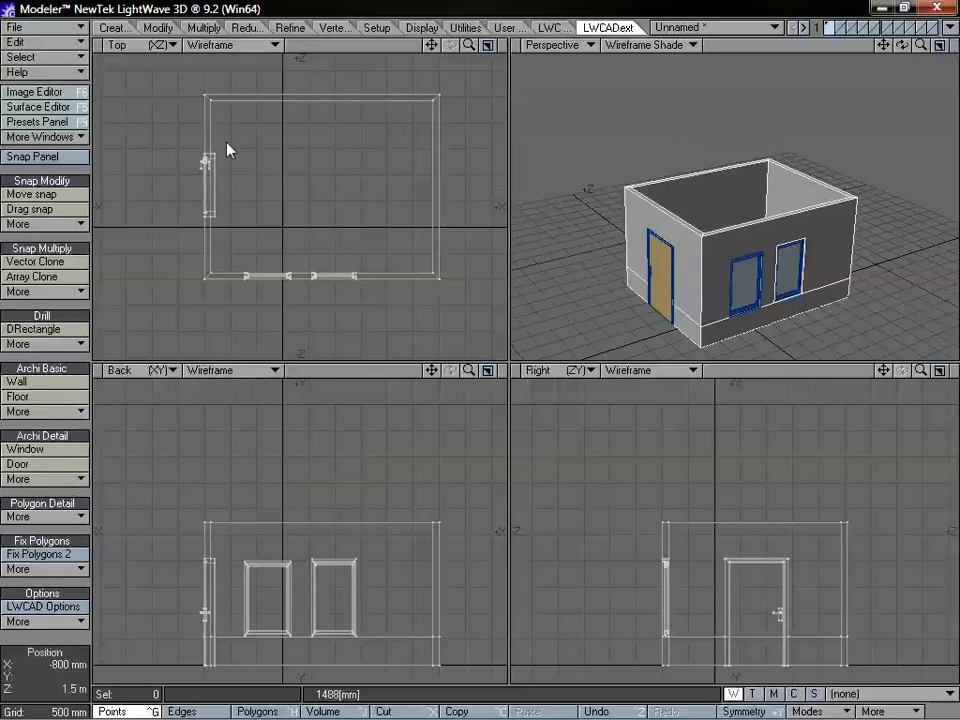
{"action": "left_click", "coordinate": [205, 96]}
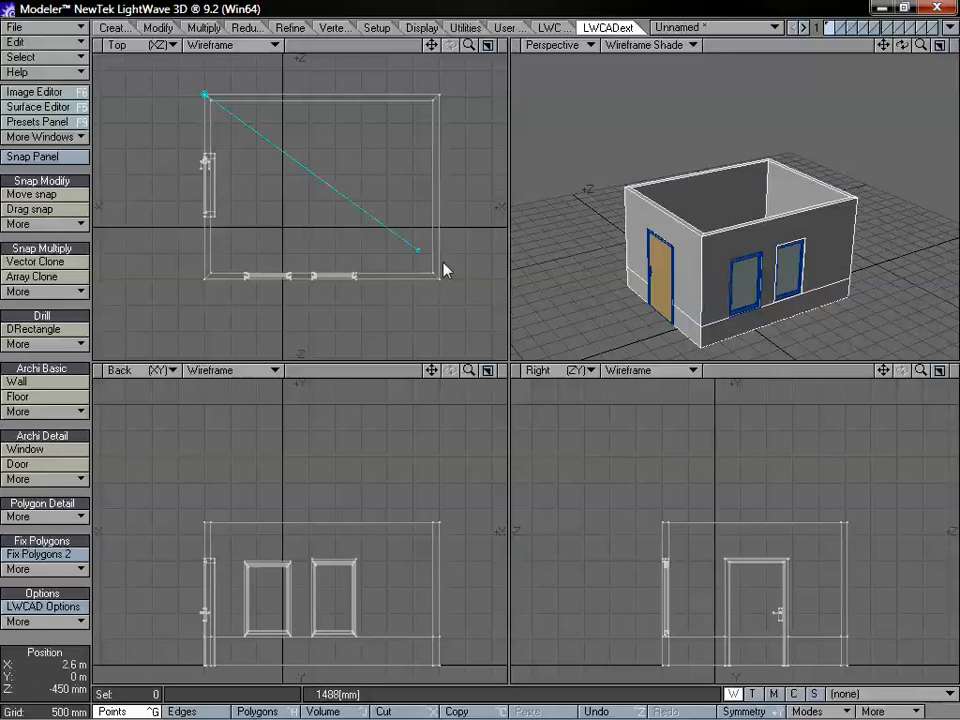
{"action": "left_click", "coordinate": [203, 280]}
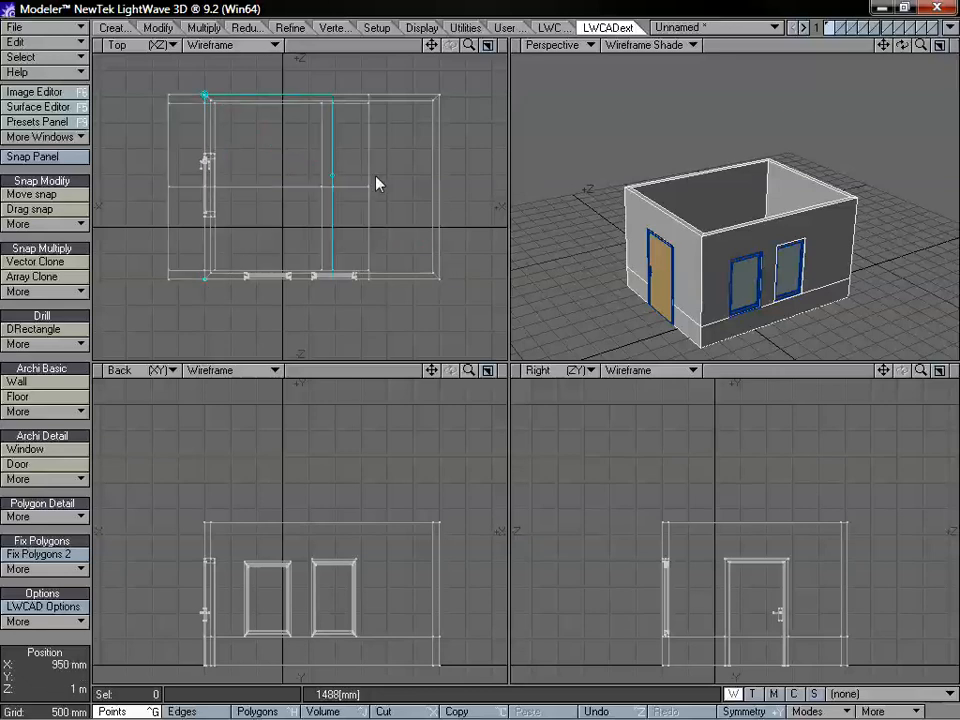
{"action": "left_click", "coordinate": [443, 176]}
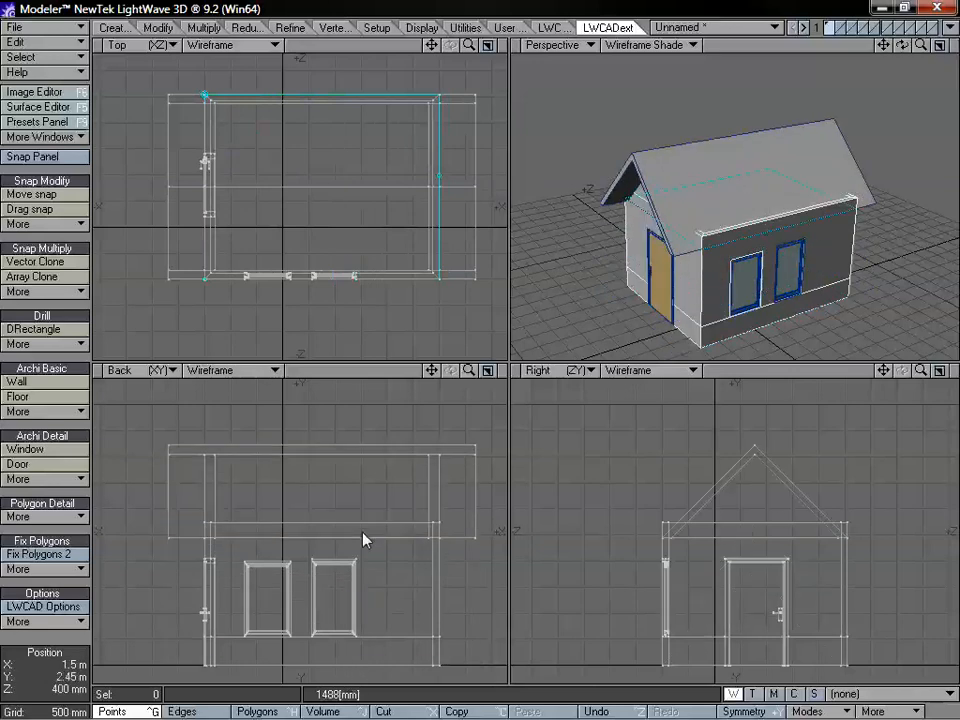
{"action": "left_click_drag", "start_coordinate": [682, 205], "coordinate": [754, 217], "text": "alt"}
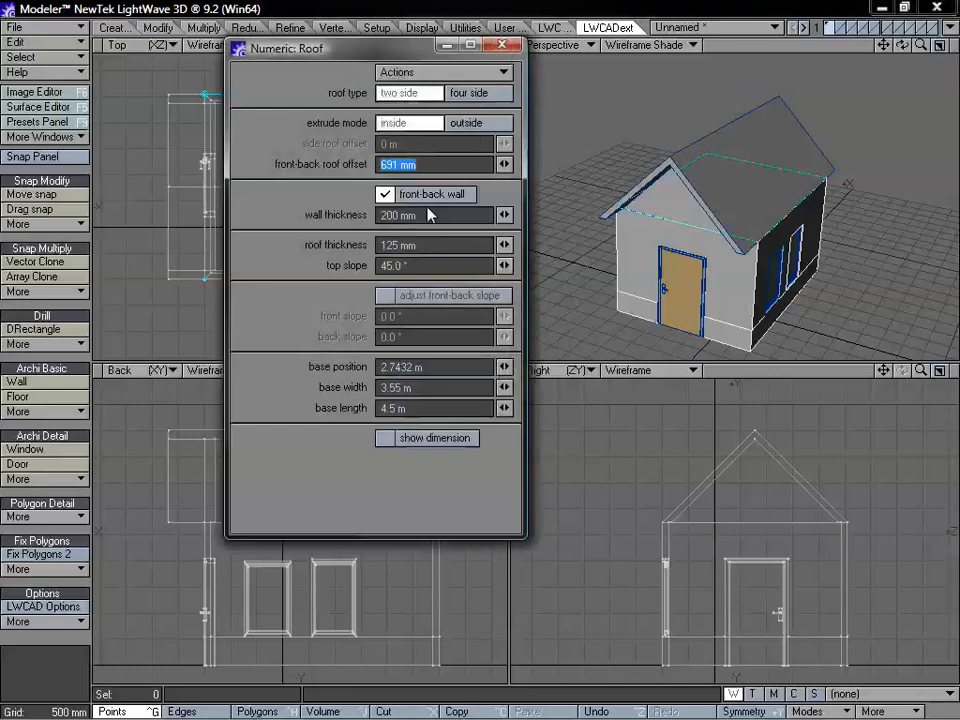
- Set the roof's extrude mode to outside and its front-back roof offset to 338 mm, then finish the roof
{"action": "left_click", "coordinate": [474, 124]}
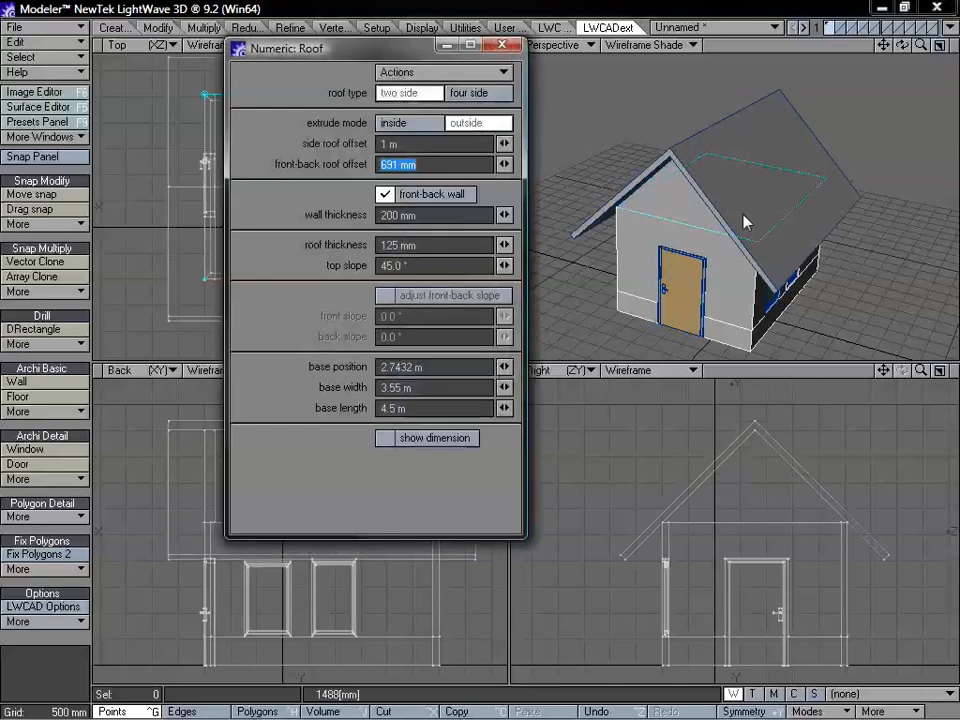
{"action": "left_click_drag", "start_coordinate": [743, 222], "coordinate": [702, 208], "text": "alt"}
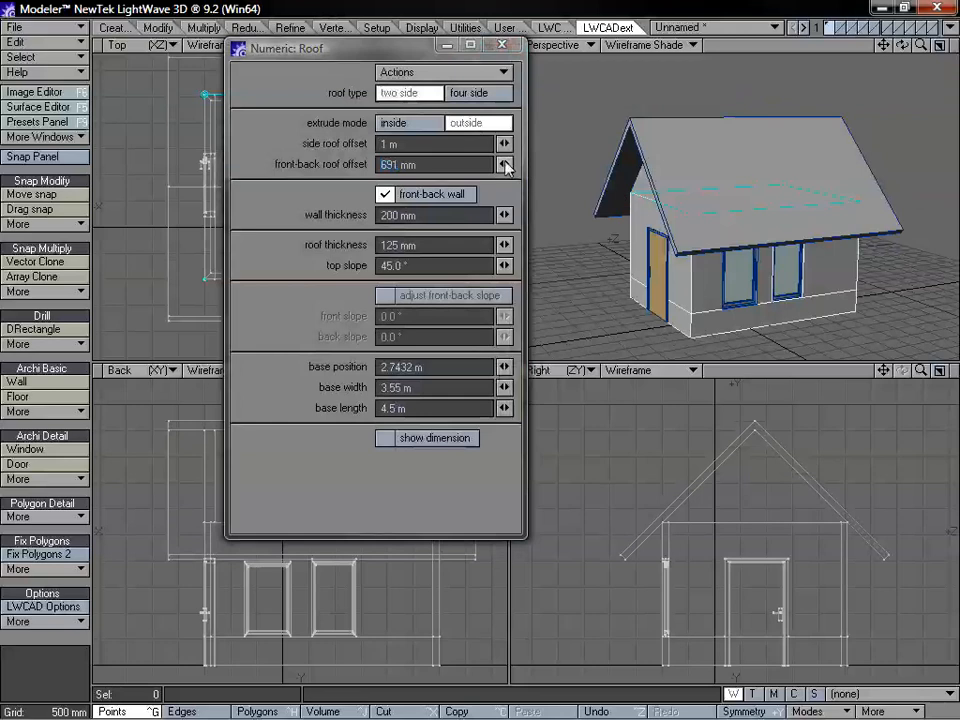
{"action": "left_click_drag", "start_coordinate": [505, 167], "coordinate": [339, 167]}
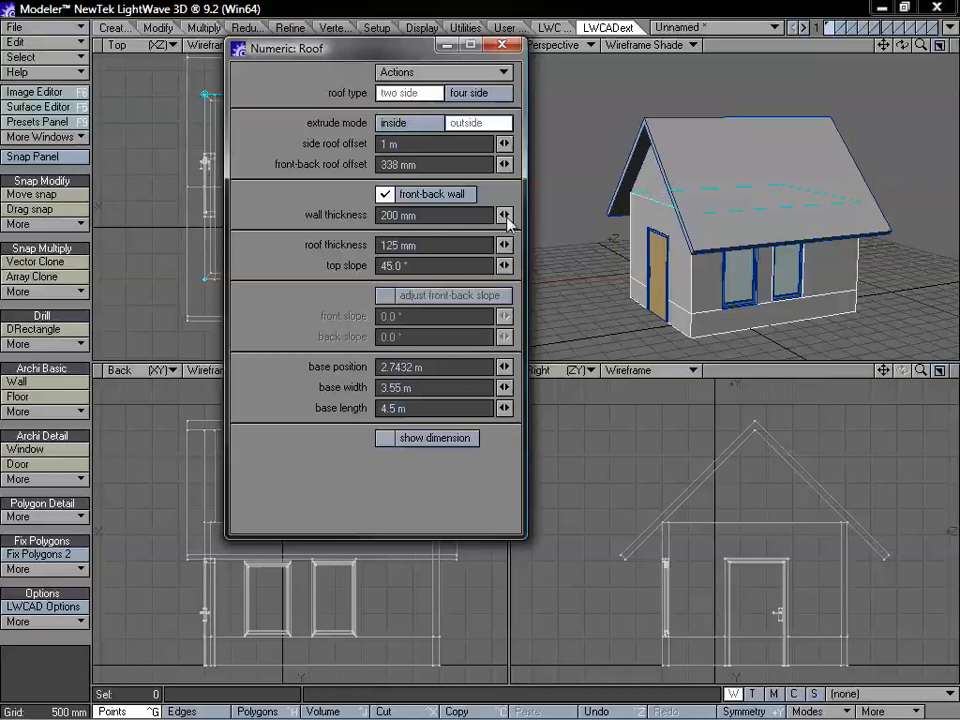
{"action": "mouse_move", "coordinate": [688, 199]}
{"action": "left_mouse_down", "text": "alt"}
{"action": "mouse_move", "coordinate": [793, 208]}
{"action": "mouse_move", "coordinate": [682, 222]}
{"action": "left_mouse_up", "text": "alt"}
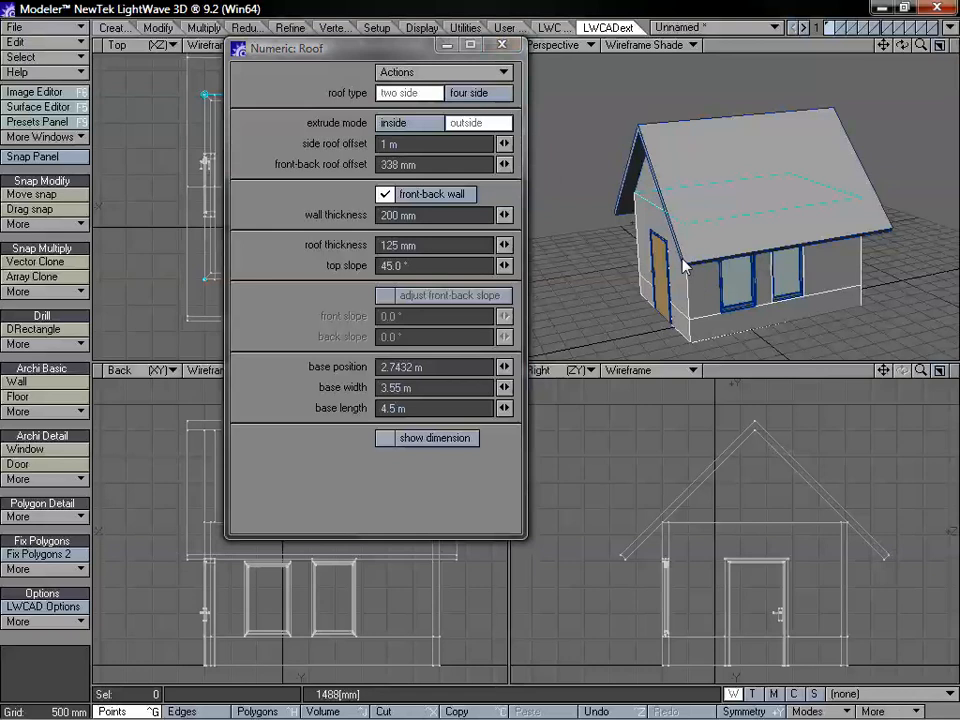
{"action": "left_click_drag", "start_coordinate": [683, 265], "coordinate": [718, 243], "text": "alt"}
{"action": "key", "text": "space"}
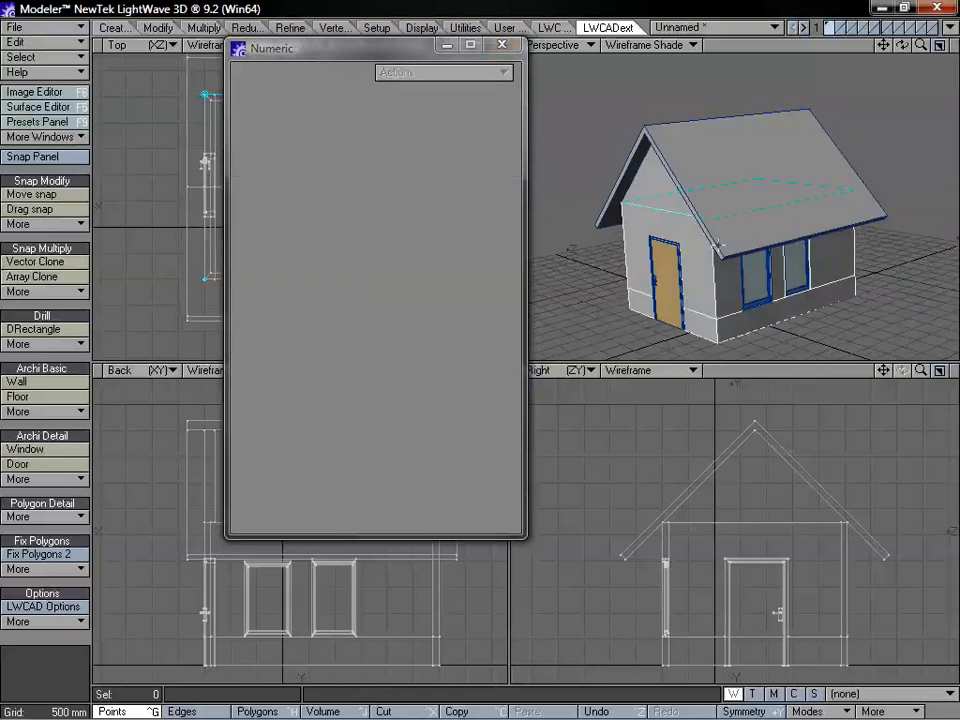
{"action": "left_click", "coordinate": [502, 45]}
{"action": "left_click_drag", "start_coordinate": [754, 189], "coordinate": [755, 218], "text": "alt"}
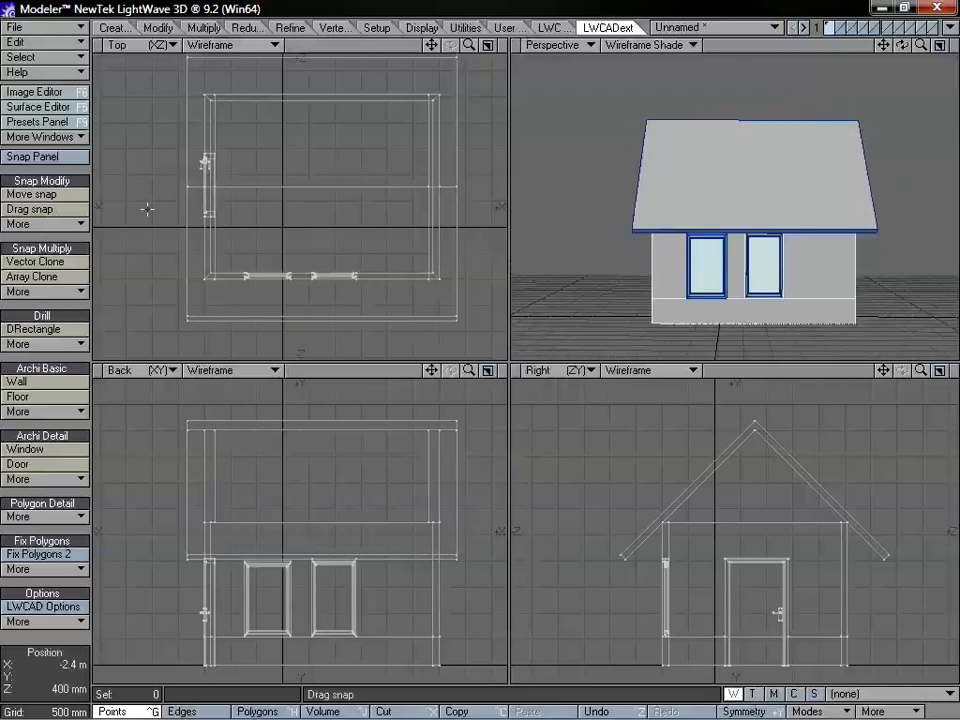
- Slice the house and roof with a drill rectangle in the Back view, its lower edge at about 3 m height, just above the walls
{"action": "left_click", "coordinate": [50, 332]}
{"action": "left_click_drag", "start_coordinate": [139, 392], "coordinate": [486, 519]}
{"action": "left_click_drag", "start_coordinate": [637, 311], "coordinate": [574, 317], "text": "alt"}
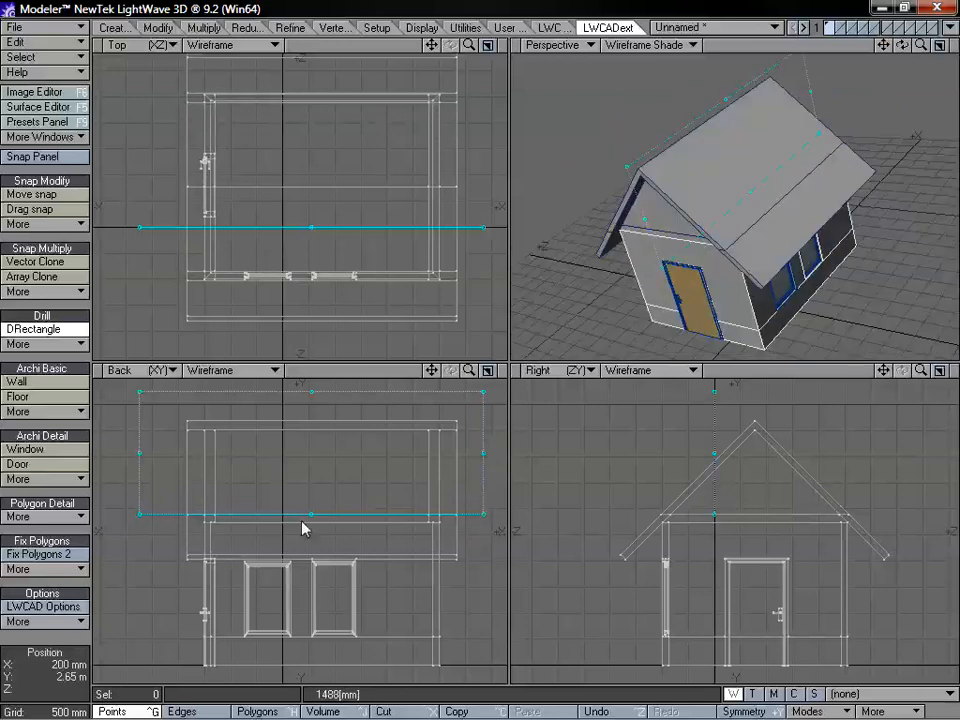
{"action": "left_click_drag", "start_coordinate": [311, 514], "coordinate": [312, 509]}
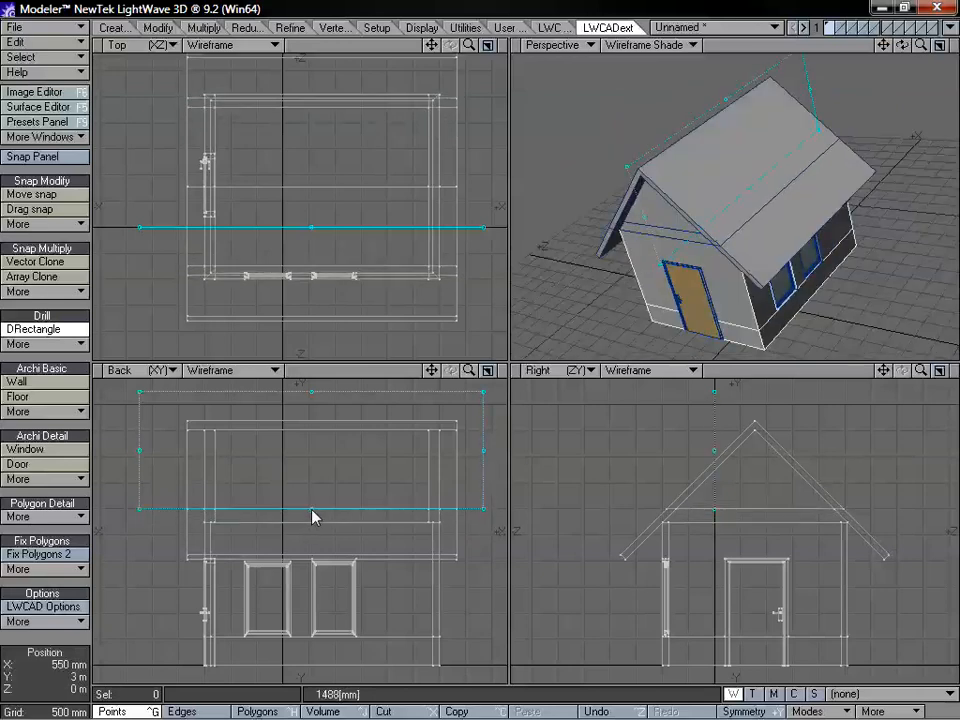
{"action": "key", "text": "space"}
{"action": "left_click_drag", "start_coordinate": [763, 216], "coordinate": [744, 210], "text": "alt"}
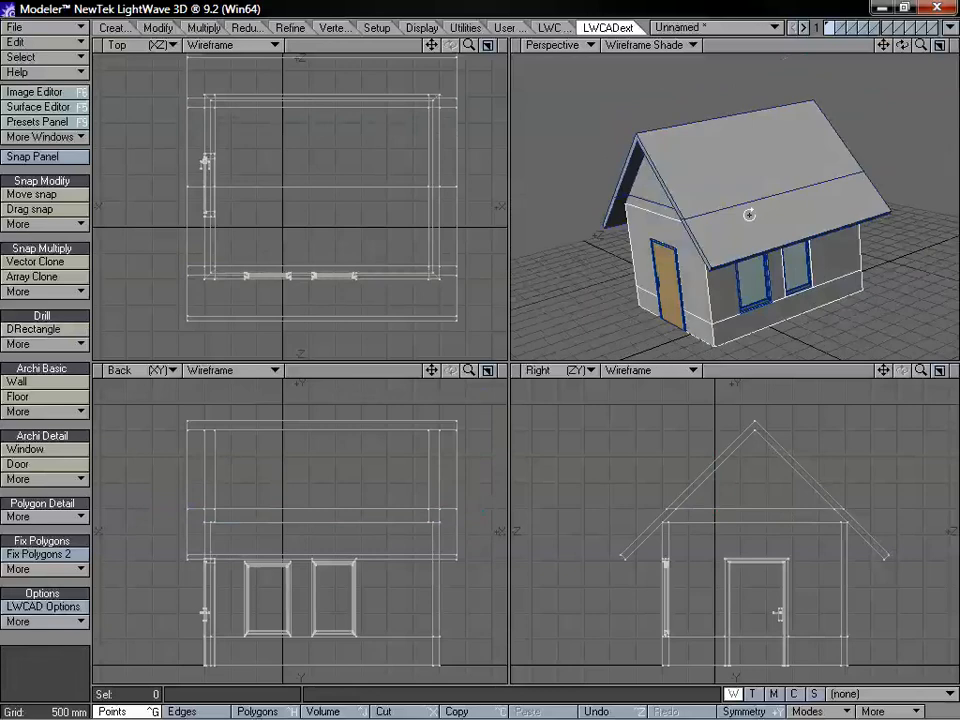
- Insert a 1.343 by 1.488 m library window on the front roof slope and align its lower edge with the slice line
{"action": "left_click", "coordinate": [80, 455]}
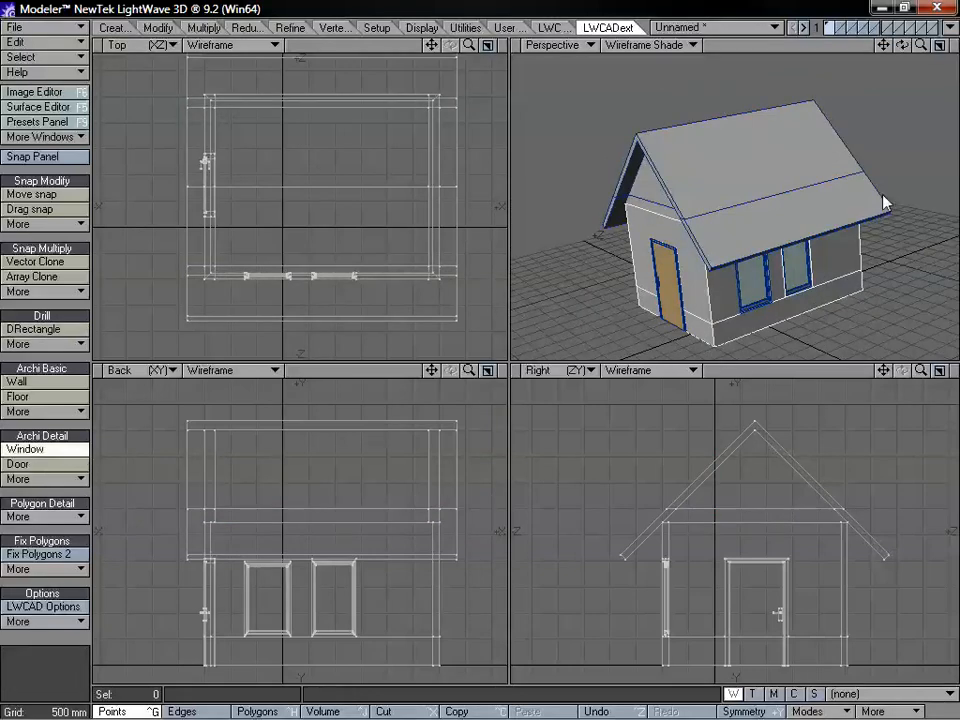
{"action": "left_click", "coordinate": [727, 198]}
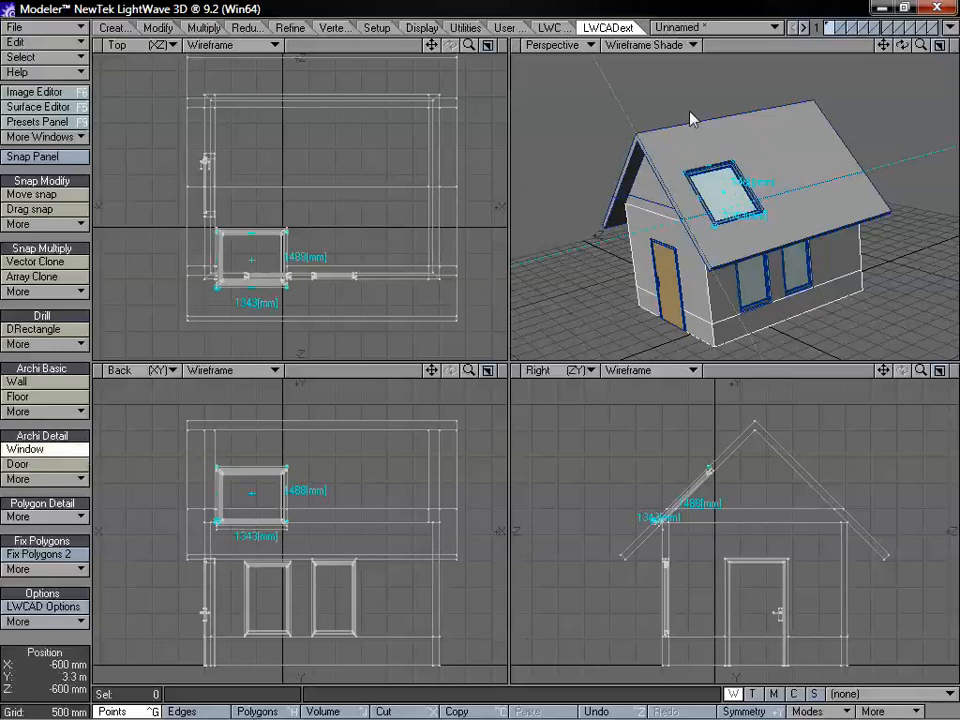
{"action": "left_click_drag", "start_coordinate": [756, 211], "coordinate": [737, 231], "text": "alt"}
{"action": "left_click_drag", "start_coordinate": [921, 45], "coordinate": [941, 45]}
{"action": "left_click_drag", "start_coordinate": [883, 45], "coordinate": [883, 63]}
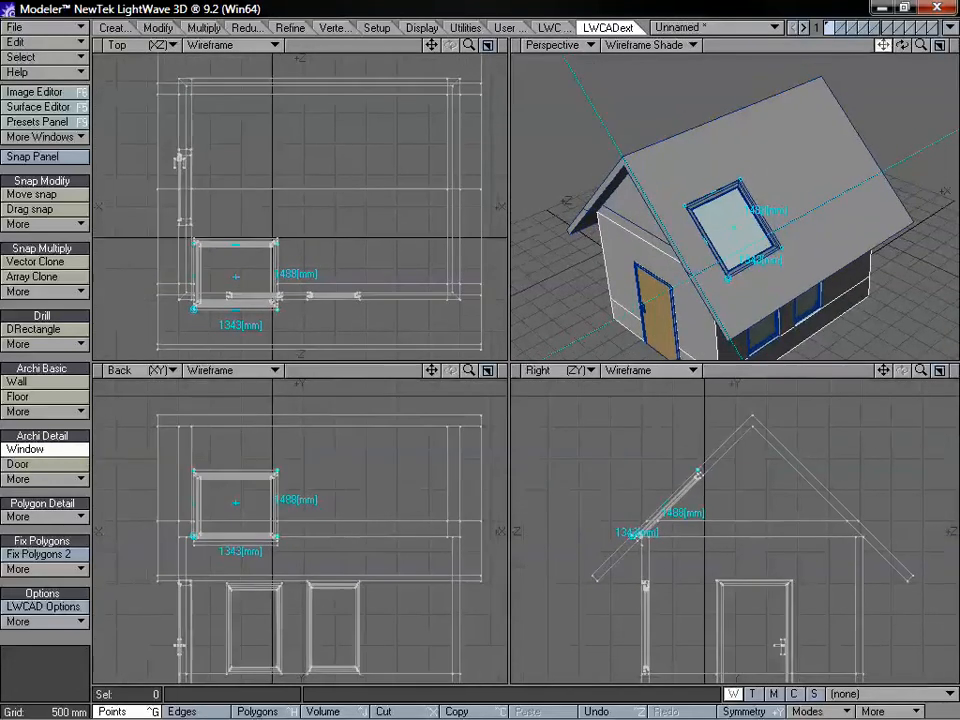
{"action": "key", "text": "n"}
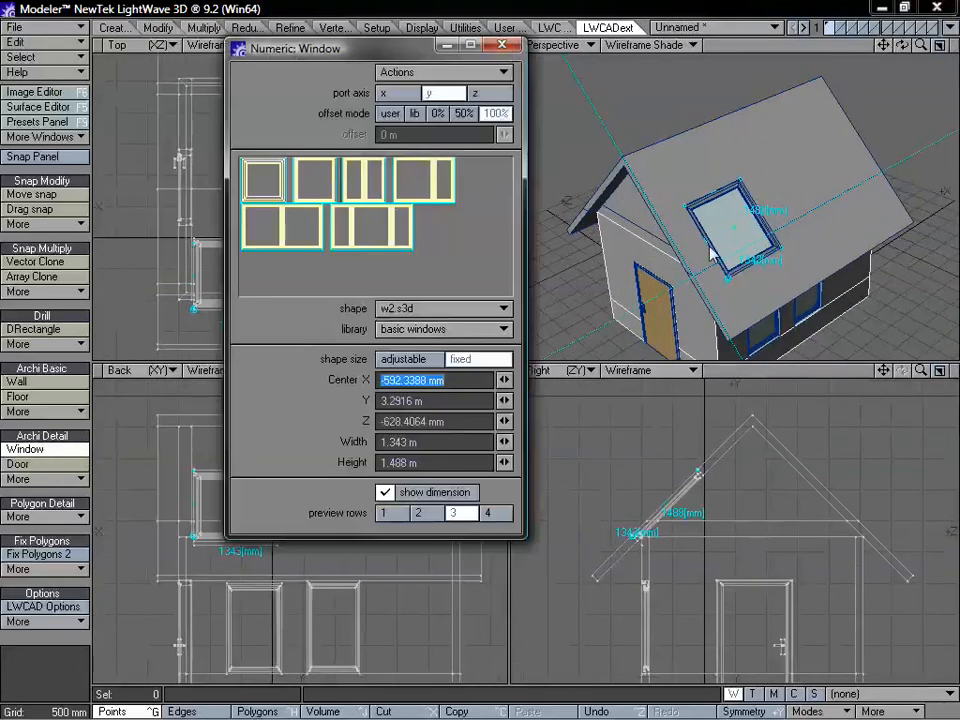
{"action": "left_click_drag", "start_coordinate": [733, 281], "coordinate": [736, 258]}
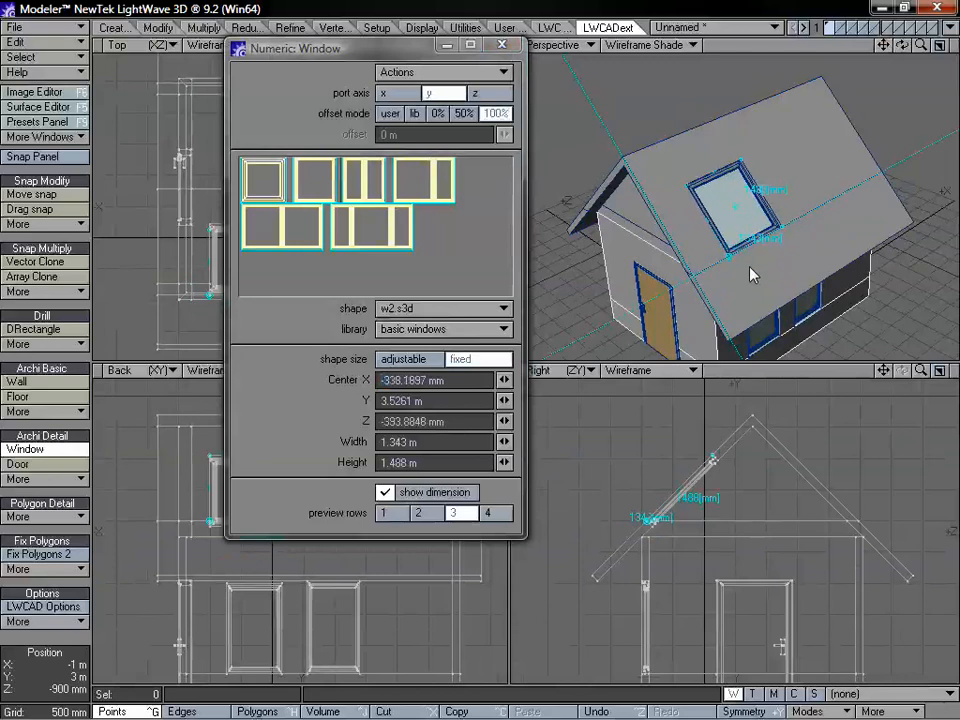
{"action": "left_click_drag", "start_coordinate": [805, 276], "coordinate": [758, 223], "text": "alt"}
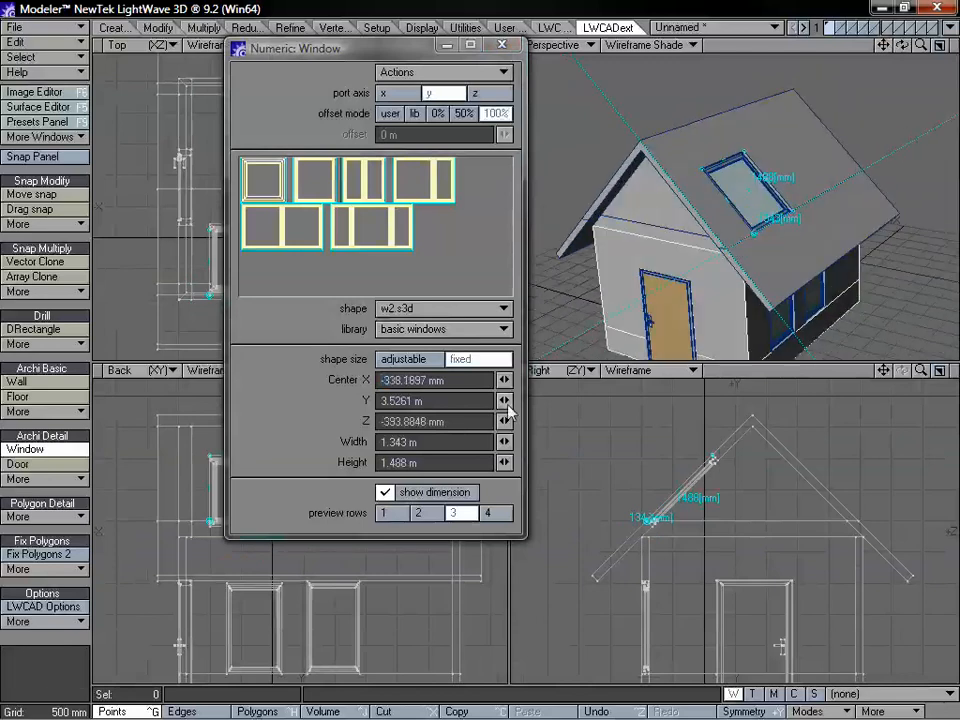
- Resize the roof window to 1.07 m wide and 1.06 m high and move it back down onto the slice line
{"action": "left_click_drag", "start_coordinate": [503, 441], "coordinate": [510, 494]}
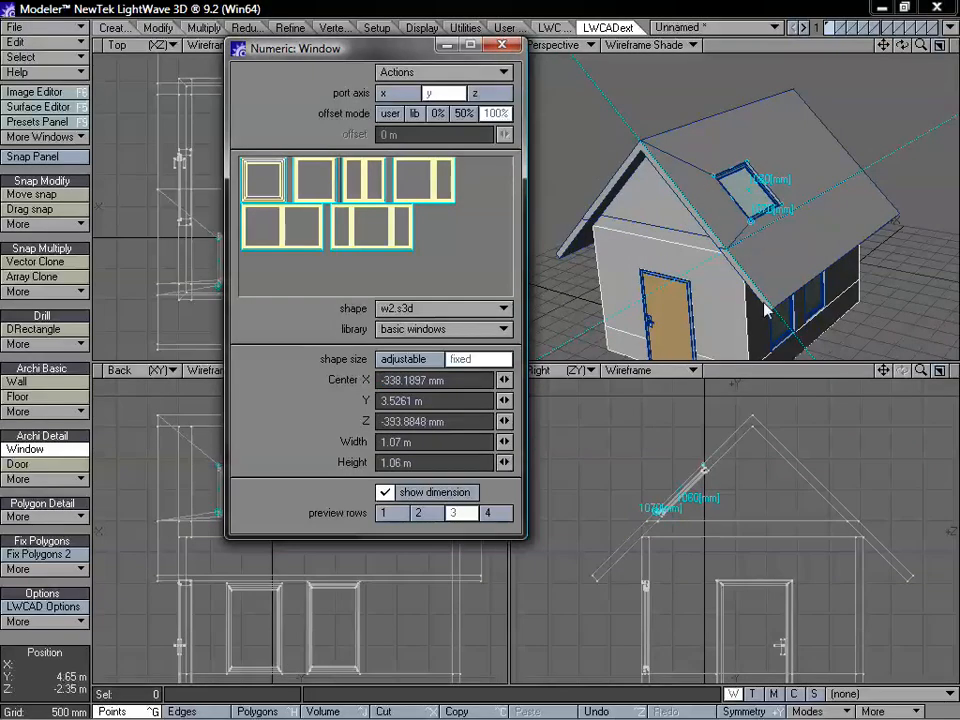
{"action": "left_click_drag", "start_coordinate": [750, 223], "coordinate": [759, 231]}
{"action": "left_click_drag", "start_coordinate": [849, 260], "coordinate": [687, 283], "text": "alt"}
{"action": "left_click_drag", "start_coordinate": [828, 227], "coordinate": [692, 149], "text": "alt"}
{"action": "left_click_drag", "start_coordinate": [690, 242], "coordinate": [750, 160], "text": "alt"}
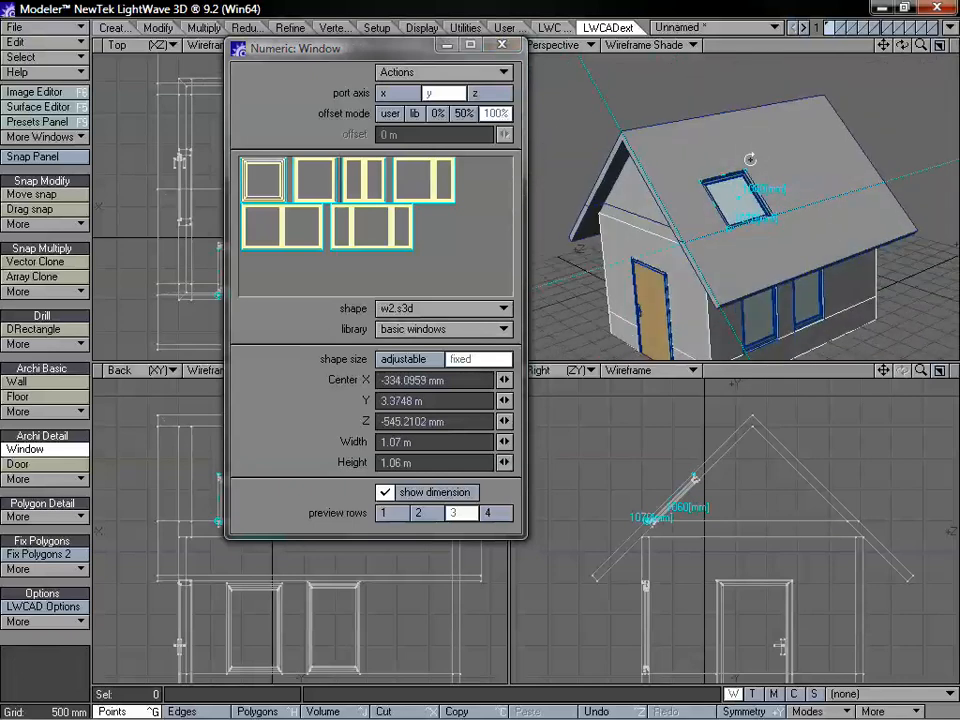
{"action": "left_click_drag", "start_coordinate": [840, 236], "coordinate": [738, 237], "text": "alt"}
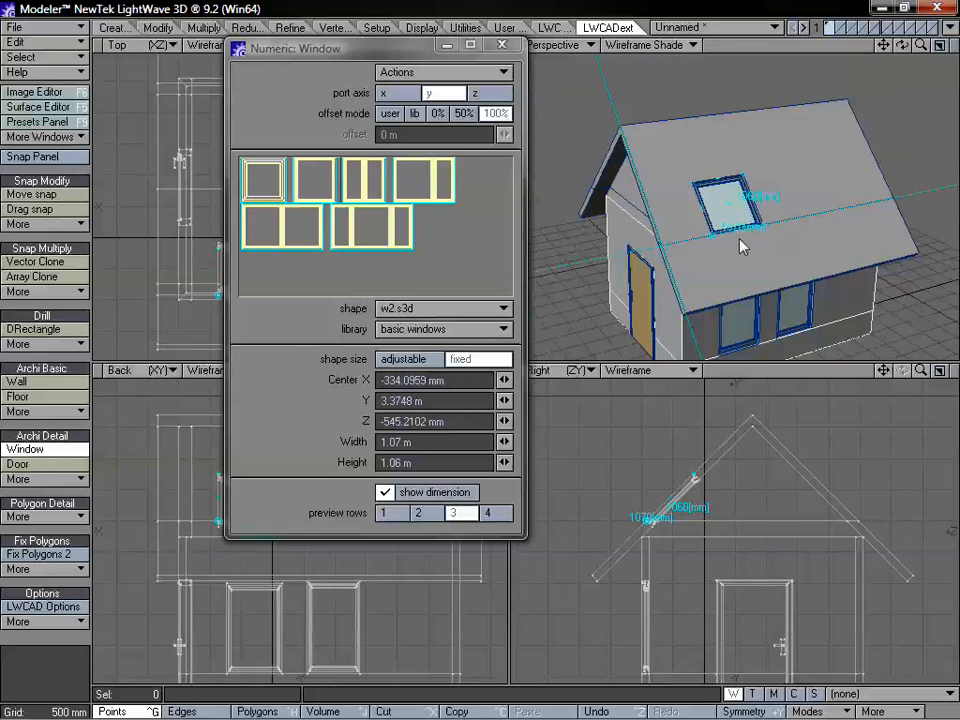
- Add a second 1.343 by 1.488 m window beside the first, align its lower edge with the slice line and finish the windows
{"action": "left_click_drag", "start_coordinate": [790, 188], "coordinate": [802, 211]}
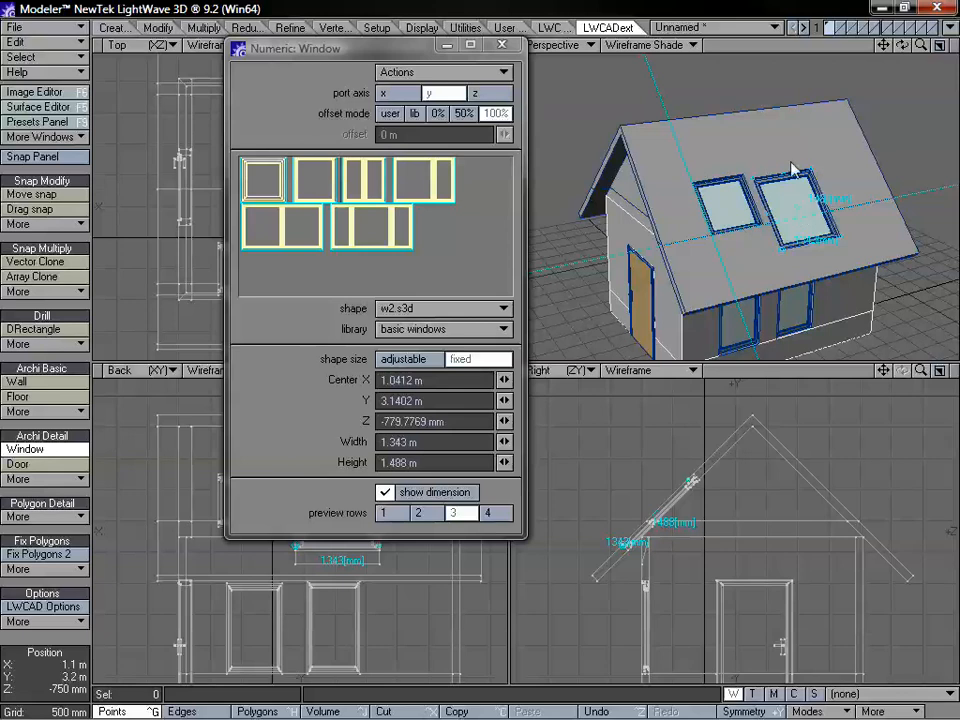
{"action": "left_click_drag", "start_coordinate": [787, 250], "coordinate": [793, 214]}
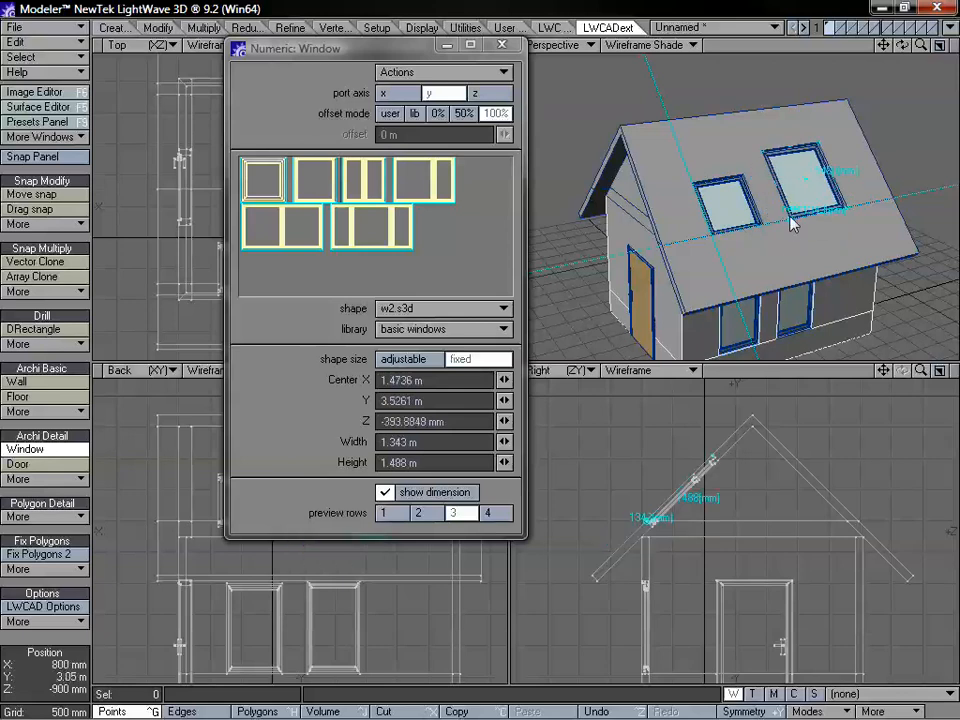
{"action": "left_click_drag", "start_coordinate": [785, 272], "coordinate": [718, 250], "text": "alt"}
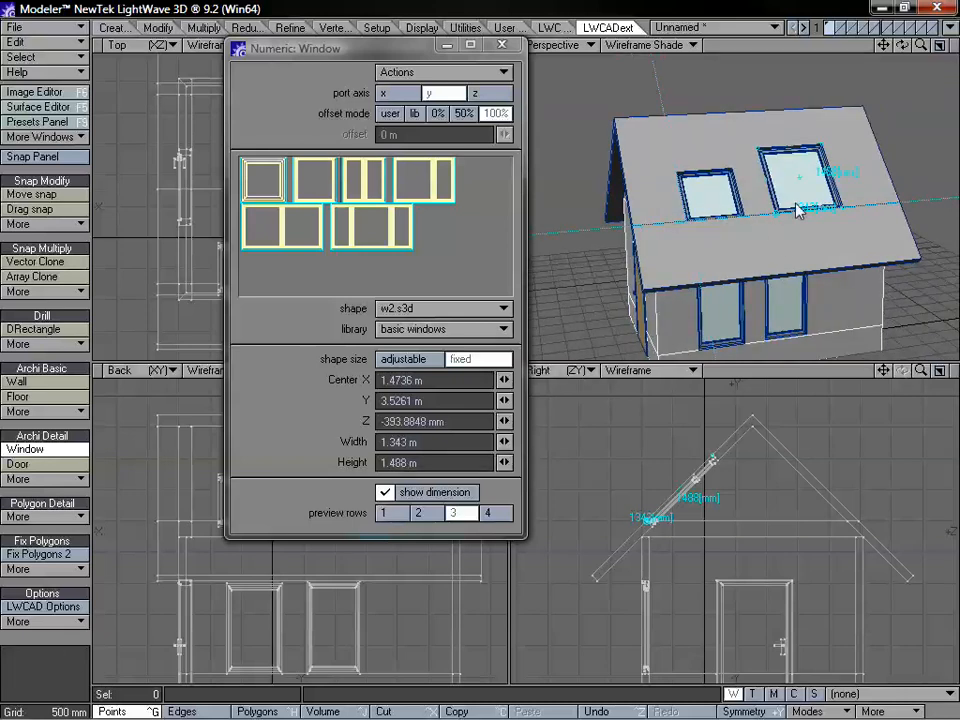
{"action": "mouse_move", "coordinate": [776, 239]}
{"action": "left_mouse_down", "text": "alt"}
{"action": "mouse_move", "coordinate": [826, 255]}
{"action": "mouse_move", "coordinate": [779, 248]}
{"action": "left_mouse_up", "text": "alt"}
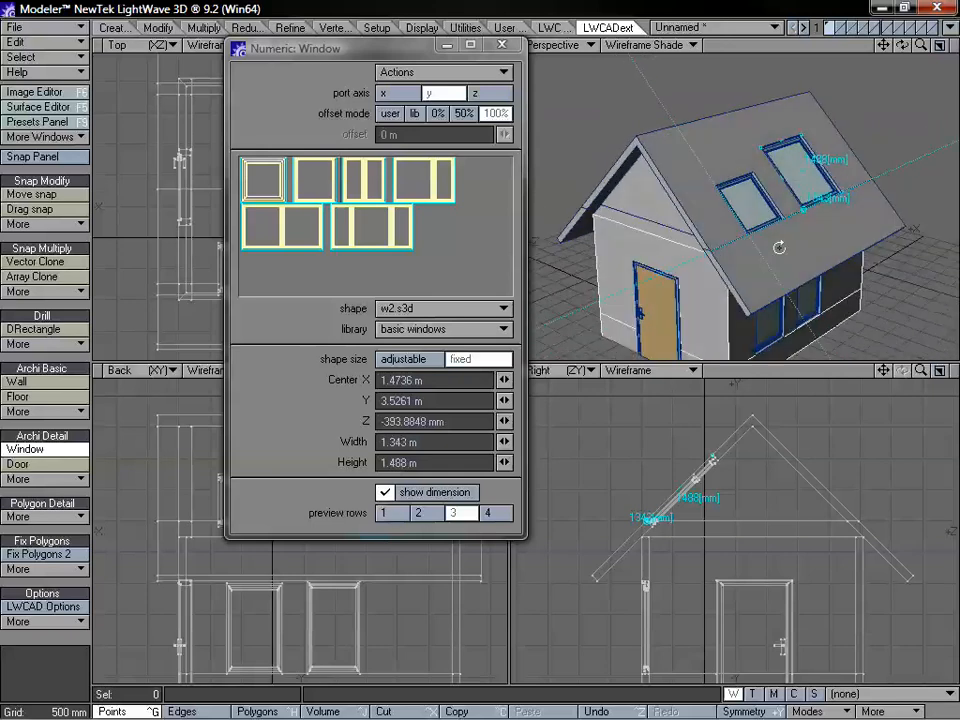
{"action": "left_click", "coordinate": [499, 46]}
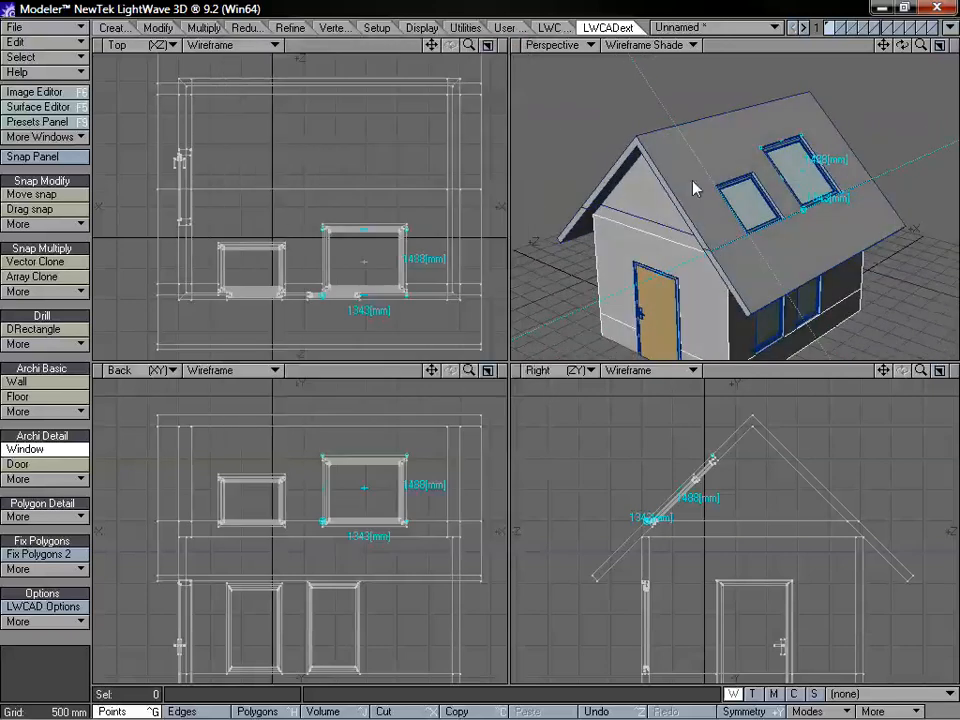
{"action": "key", "text": "space"}
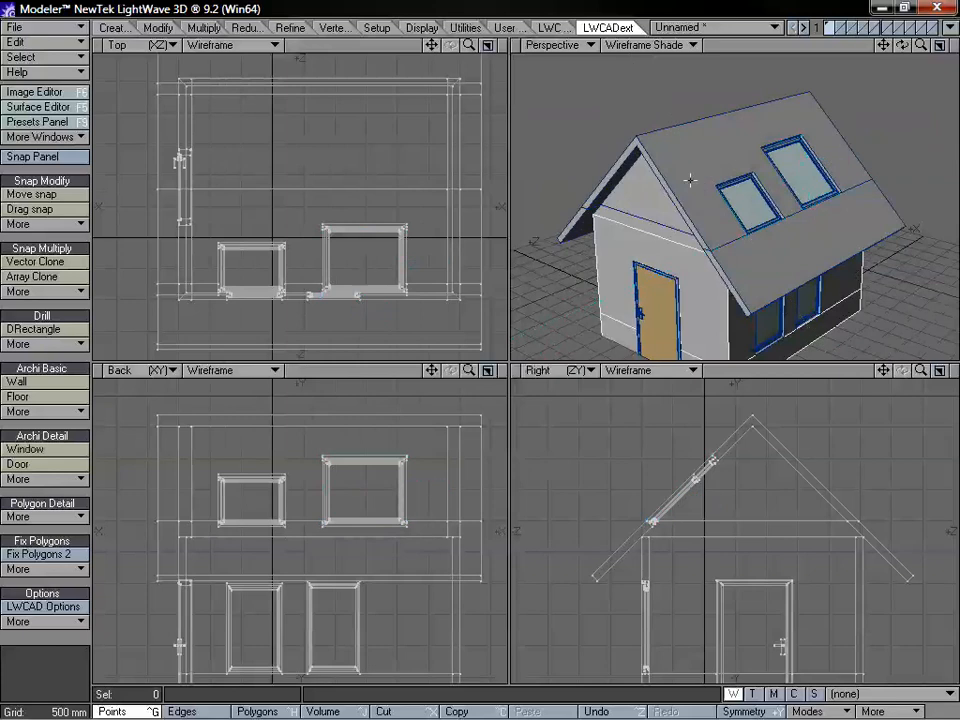
- Start a fence in an empty layer, preview the wooden fence library and return to the metal fence library with columns enabled
{"action": "key", "text": "Delete"}
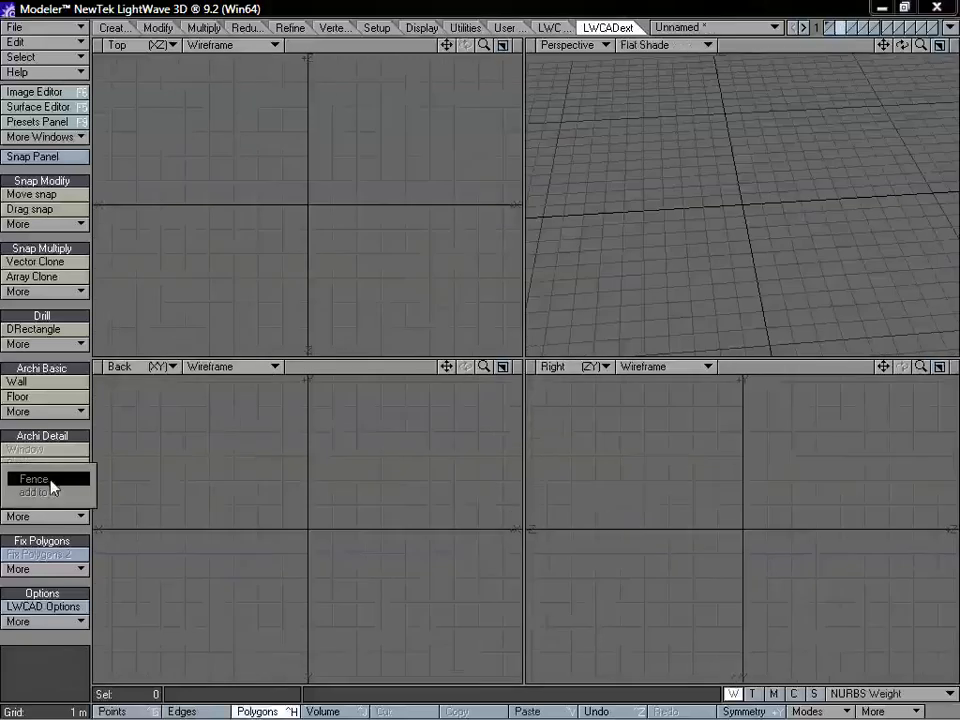
{"action": "left_click", "coordinate": [52, 488]}
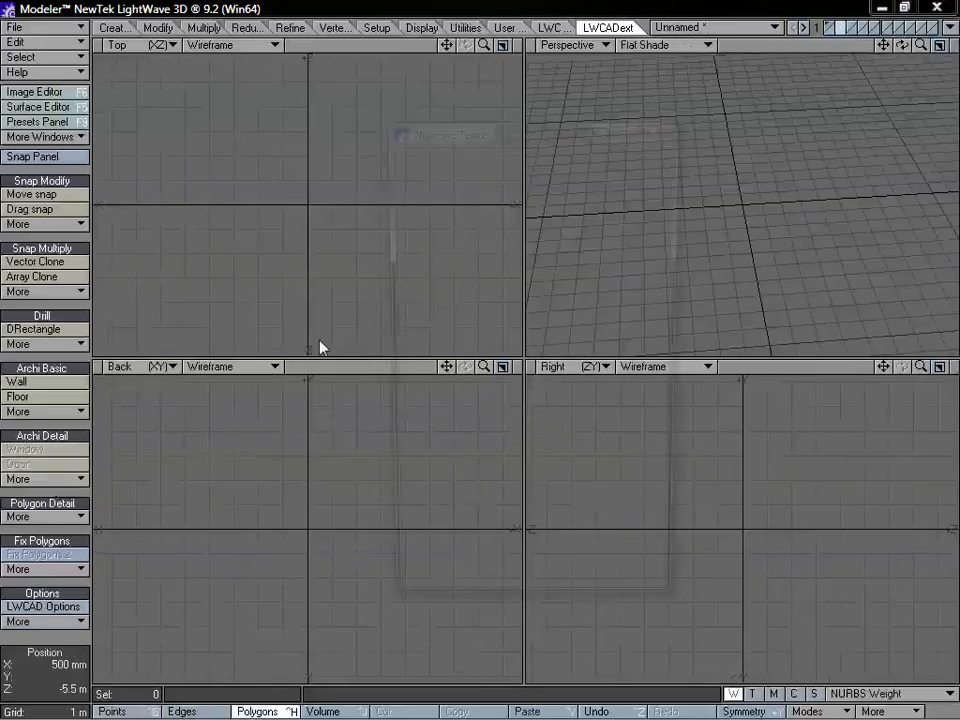
{"action": "left_click_drag", "start_coordinate": [498, 135], "coordinate": [488, 170]}
{"action": "left_click", "coordinate": [591, 394]}
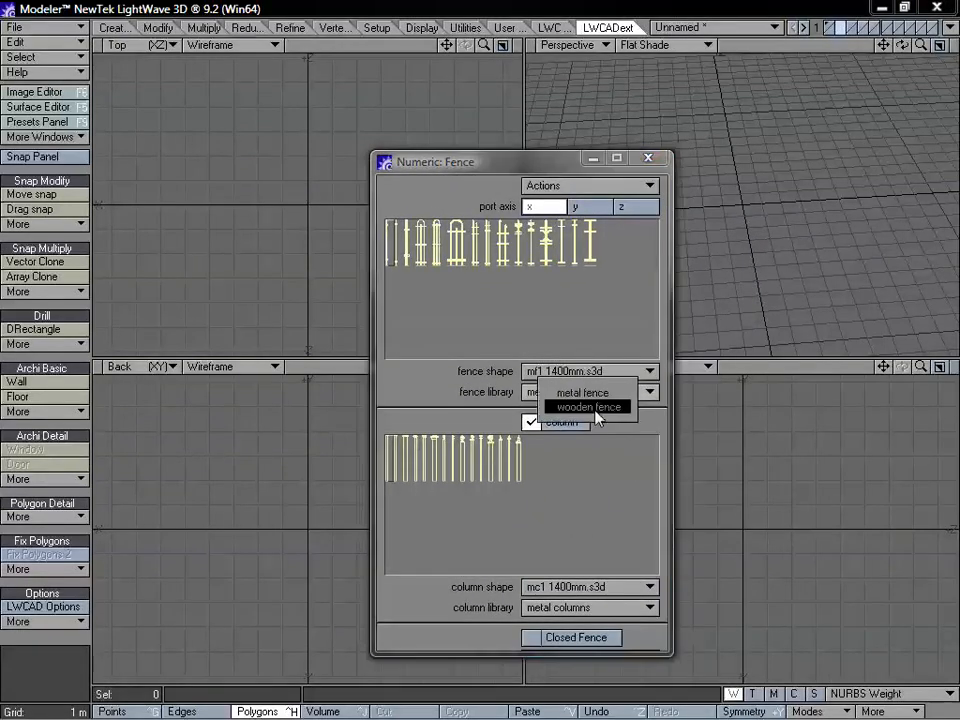
{"action": "left_click", "coordinate": [595, 407]}
{"action": "left_click", "coordinate": [590, 394]}
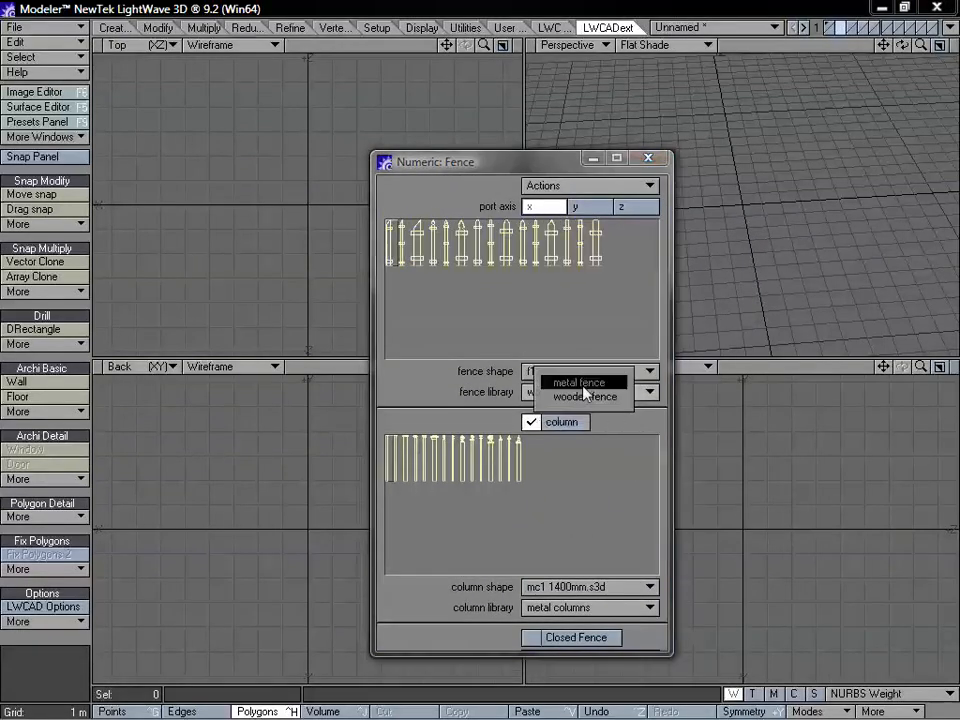
{"action": "left_click", "coordinate": [586, 381]}
{"action": "left_click_drag", "start_coordinate": [503, 170], "coordinate": [652, 132]}
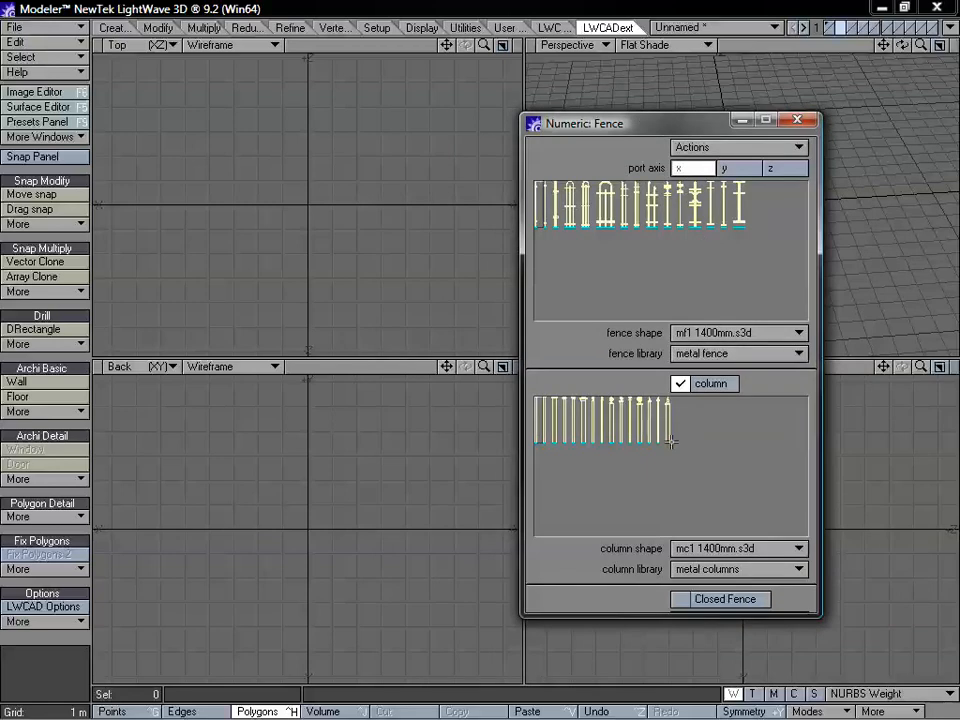
{"action": "left_click", "coordinate": [710, 383]}
{"action": "left_click_drag", "start_coordinate": [592, 135], "coordinate": [602, 200]}
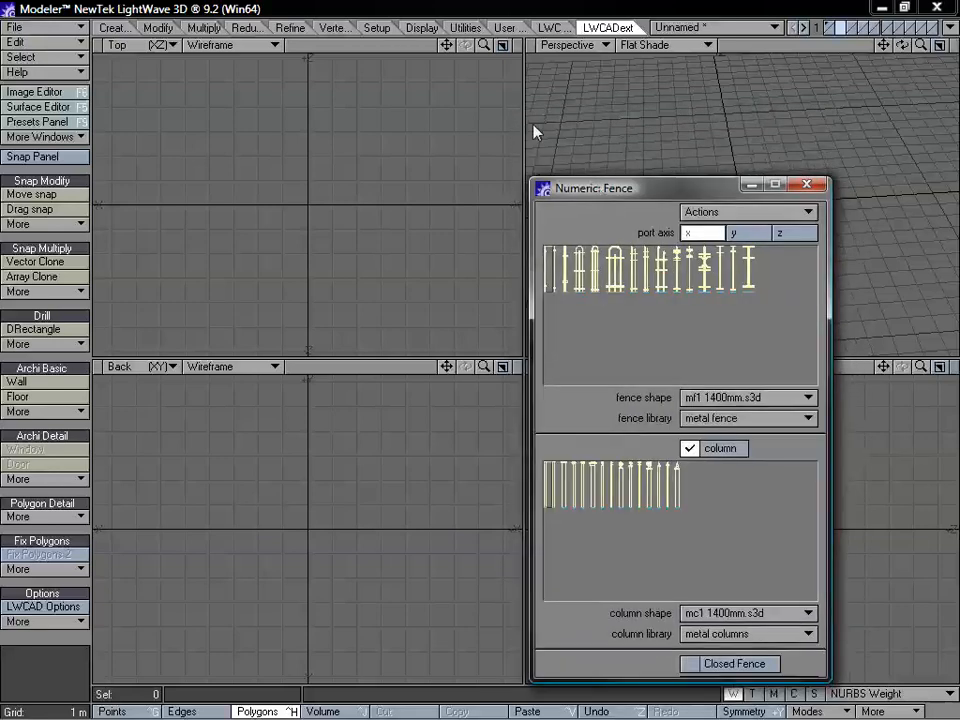
- Place the fence's first point in the Top view and turn off angle snap
{"action": "left_click_drag", "start_coordinate": [484, 45], "coordinate": [510, 45]}
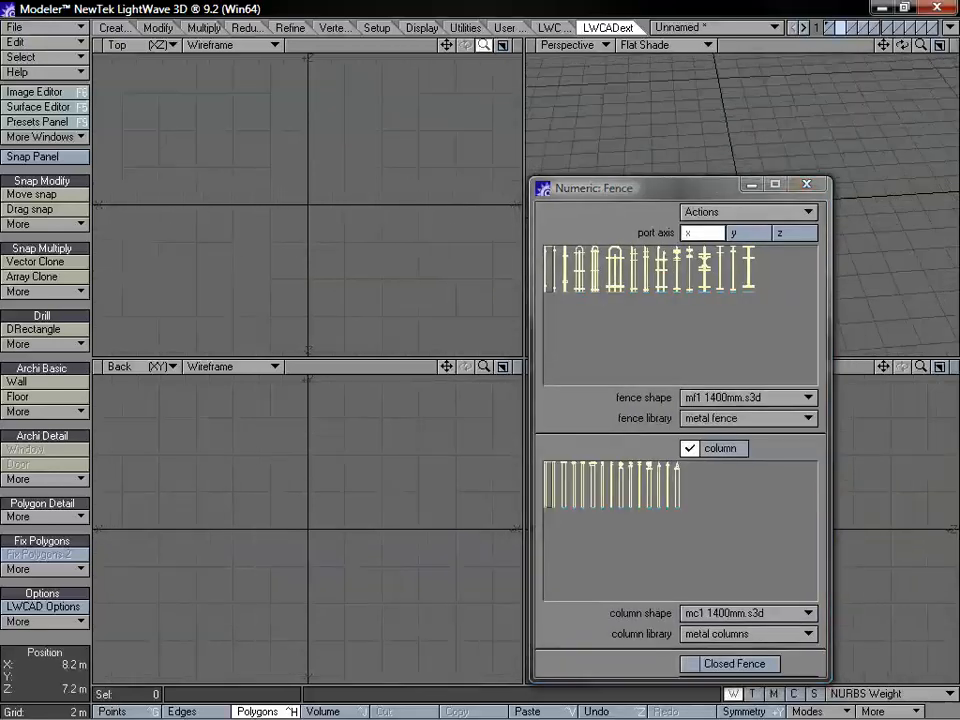
{"action": "left_click", "coordinate": [218, 251]}
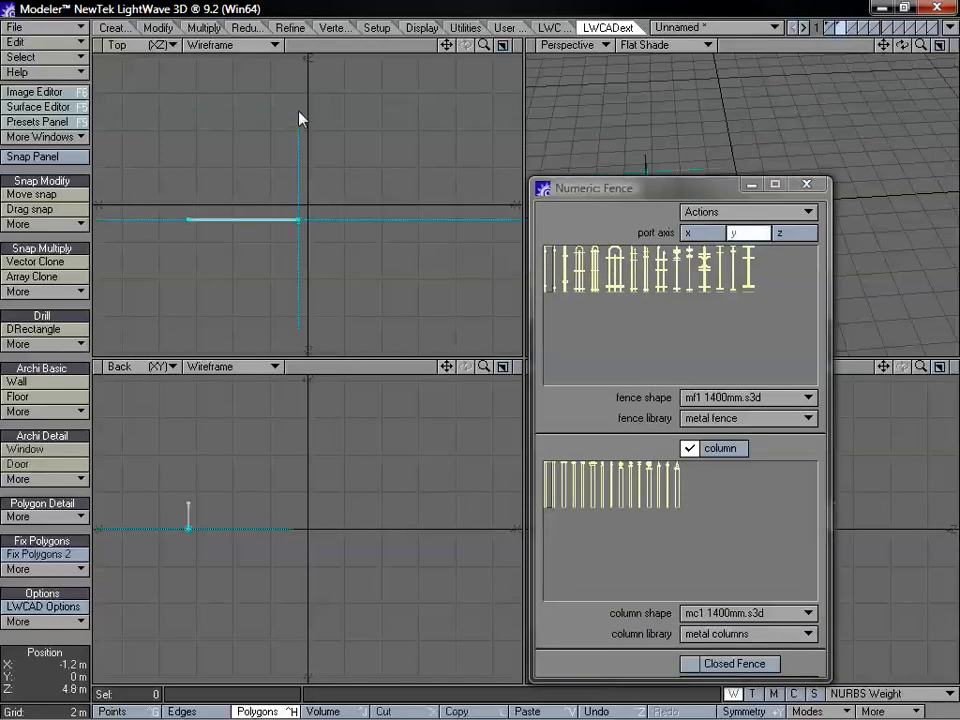
{"action": "left_click", "coordinate": [75, 156]}
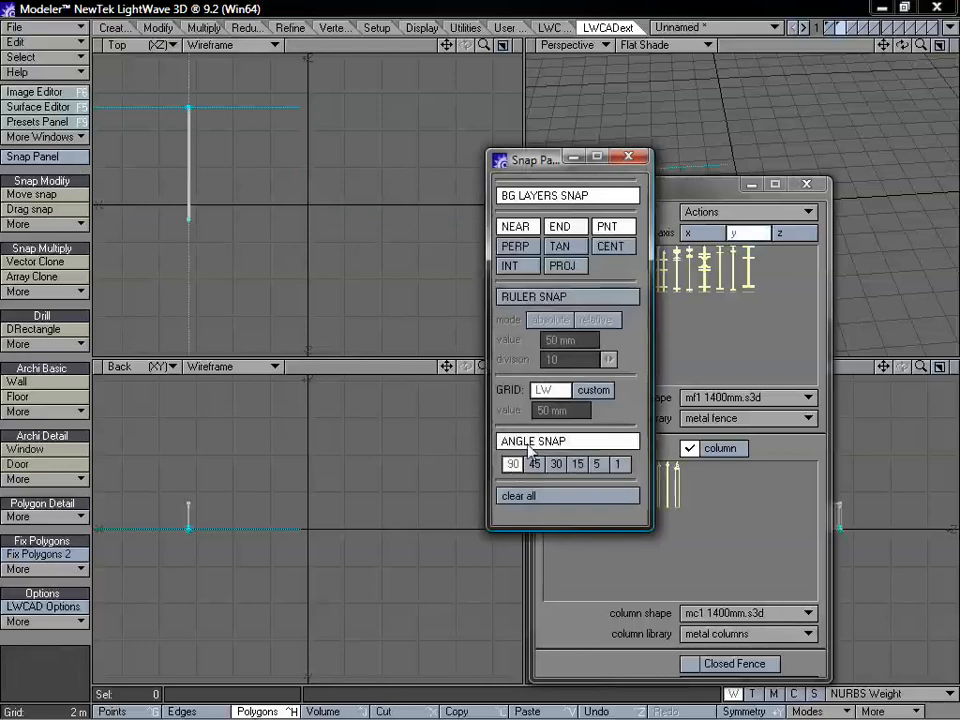
{"action": "left_click", "coordinate": [530, 446]}
- Draw the fence path as five freely angled segments around the origin, leaving a gap before the starting point
{"action": "left_click_drag", "start_coordinate": [189, 107], "coordinate": [278, 113]}
{"action": "left_click_drag", "start_coordinate": [430, 120], "coordinate": [440, 123]}
{"action": "left_click", "coordinate": [469, 297]}
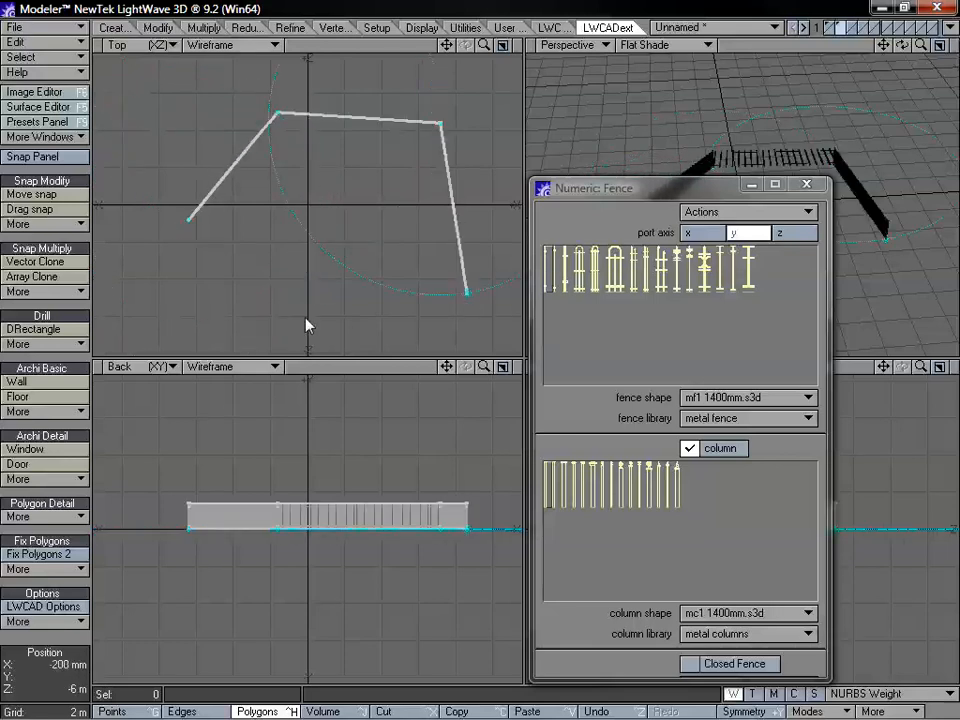
{"action": "left_click_drag", "start_coordinate": [306, 326], "coordinate": [270, 322]}
{"action": "left_click_drag", "start_coordinate": [208, 272], "coordinate": [193, 232]}
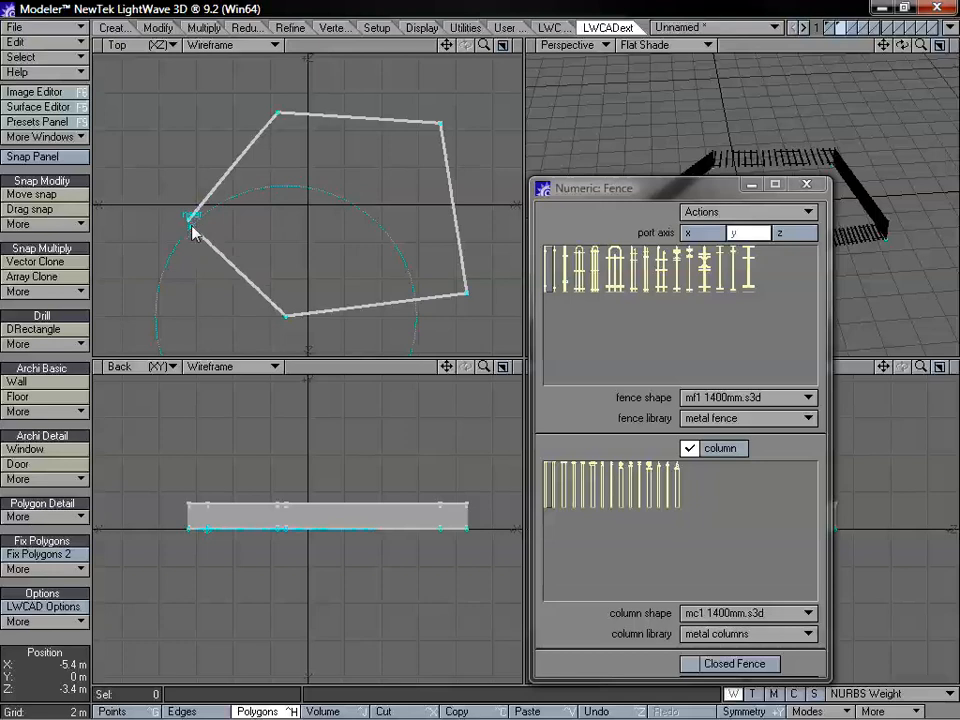
{"action": "left_click_drag", "start_coordinate": [201, 283], "coordinate": [207, 295]}
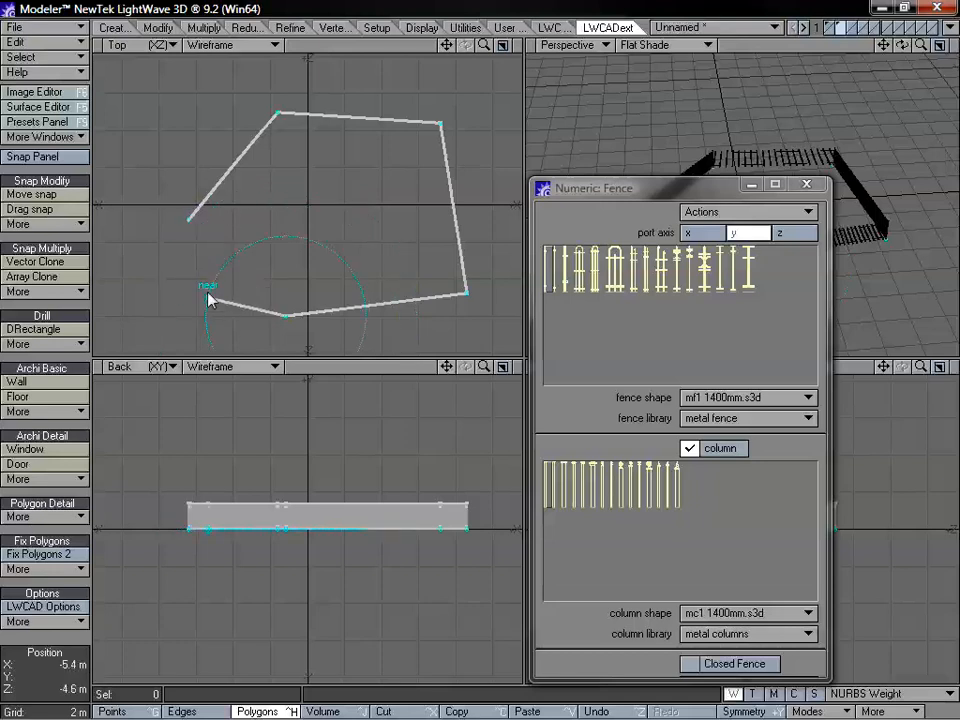
- Finish the fence, enlarge the perspective view to full size and inspect the columns and pickets from different angles
{"action": "left_click_drag", "start_coordinate": [719, 189], "coordinate": [567, 187]}
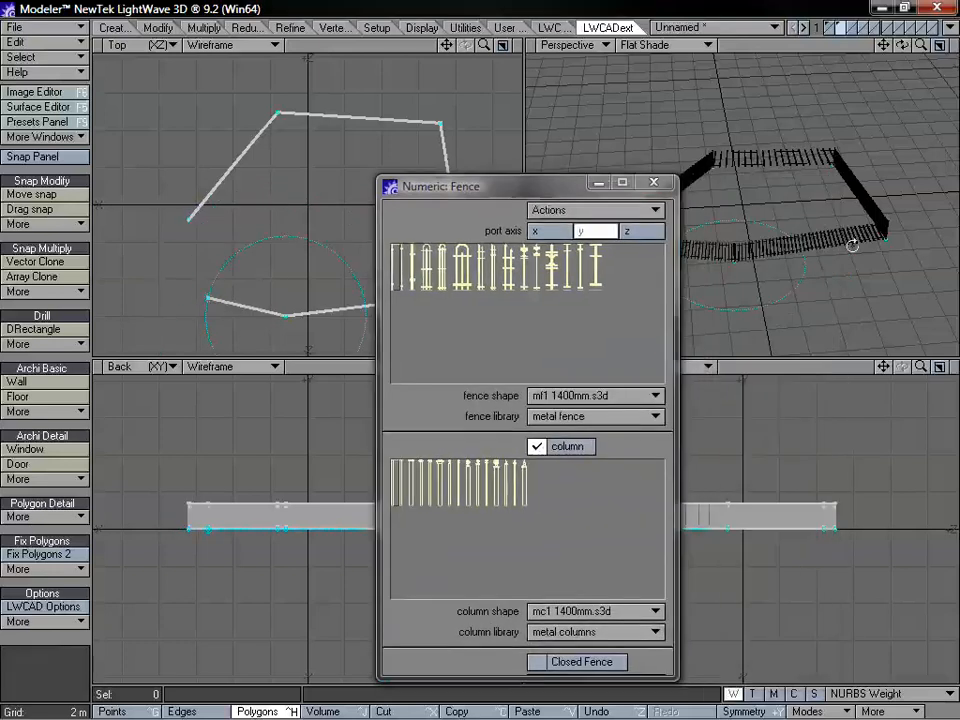
{"action": "mouse_move", "coordinate": [853, 244]}
{"action": "left_mouse_down", "text": "alt"}
{"action": "mouse_move", "coordinate": [768, 205]}
{"action": "mouse_move", "coordinate": [836, 246]}
{"action": "left_mouse_up", "text": "alt"}
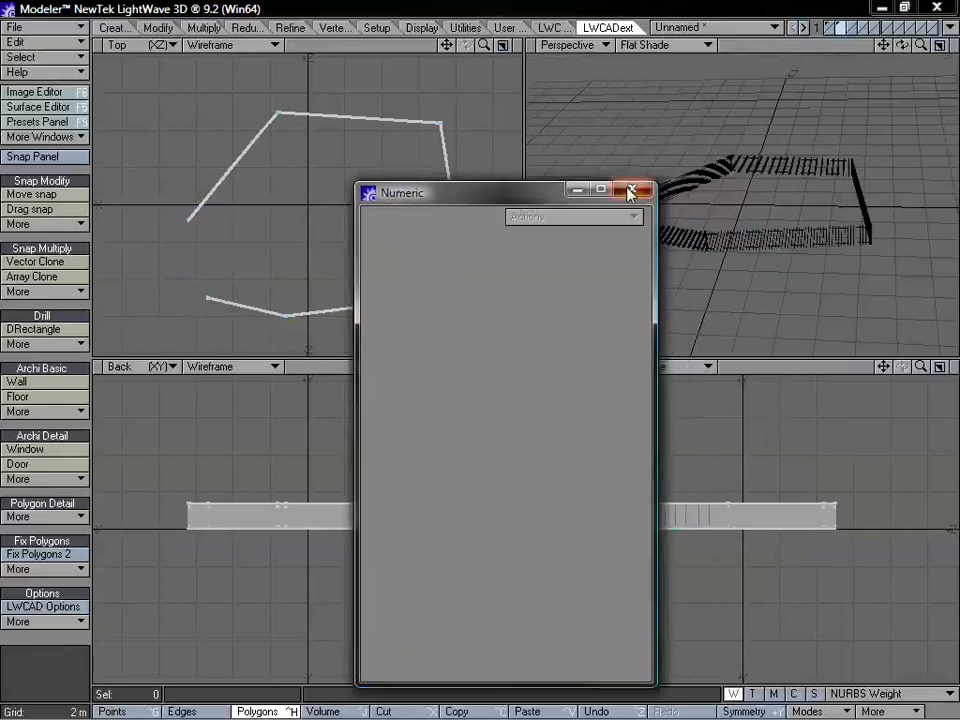
{"action": "left_click", "coordinate": [627, 188]}
{"action": "key", "text": "KP_0"}
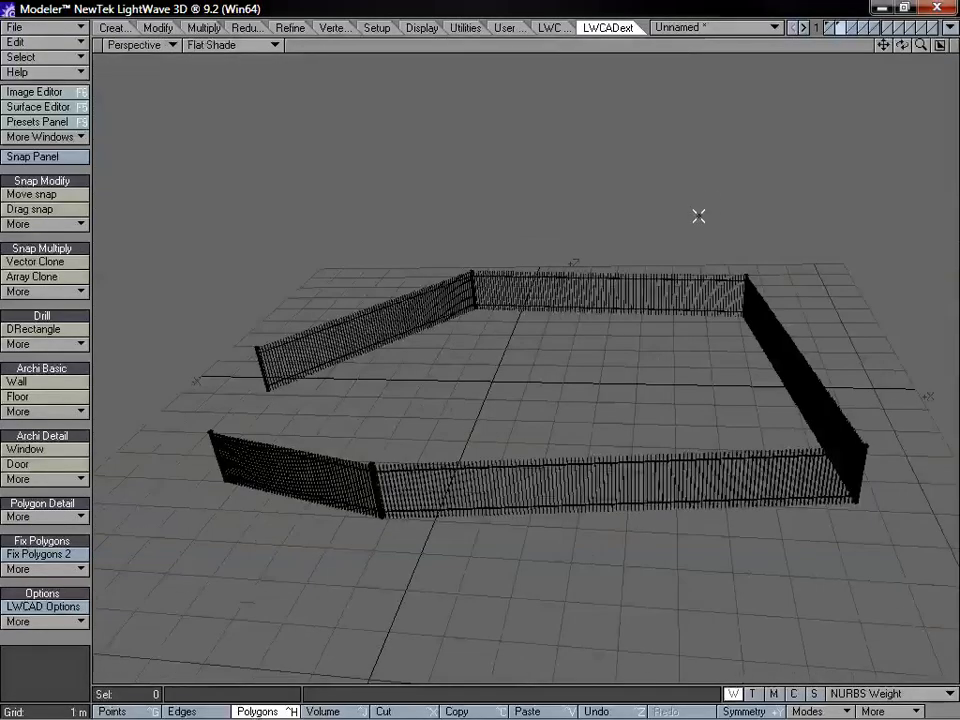
{"action": "left_click_drag", "start_coordinate": [502, 407], "coordinate": [776, 265], "text": "alt"}
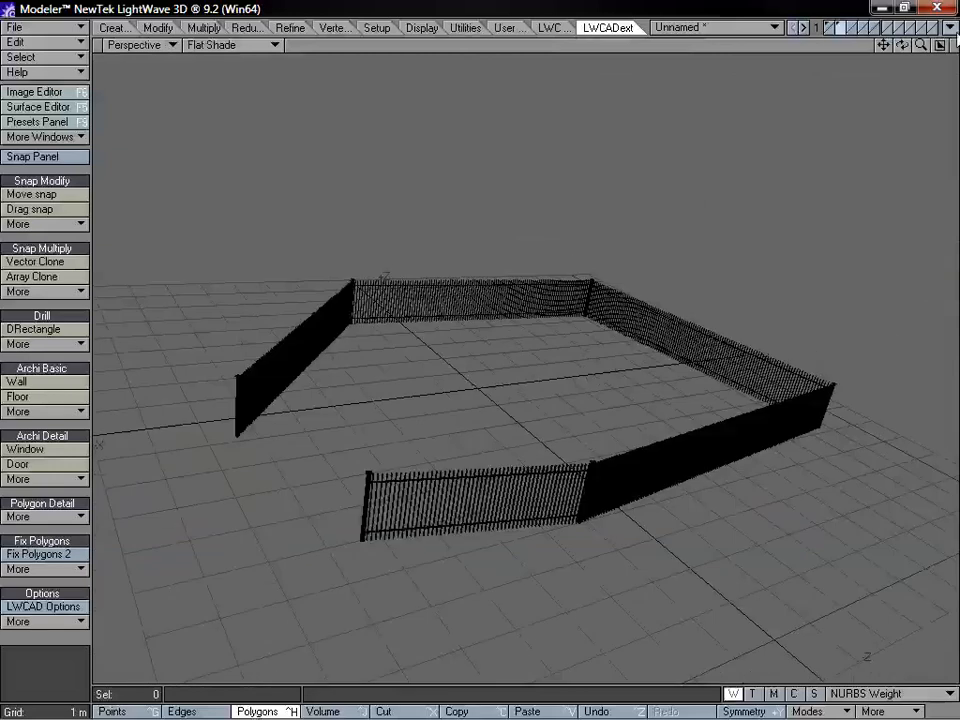
{"action": "left_click_drag", "start_coordinate": [926, 49], "coordinate": [950, 49]}
{"action": "left_click_drag", "start_coordinate": [742, 300], "coordinate": [617, 271], "text": "alt"}
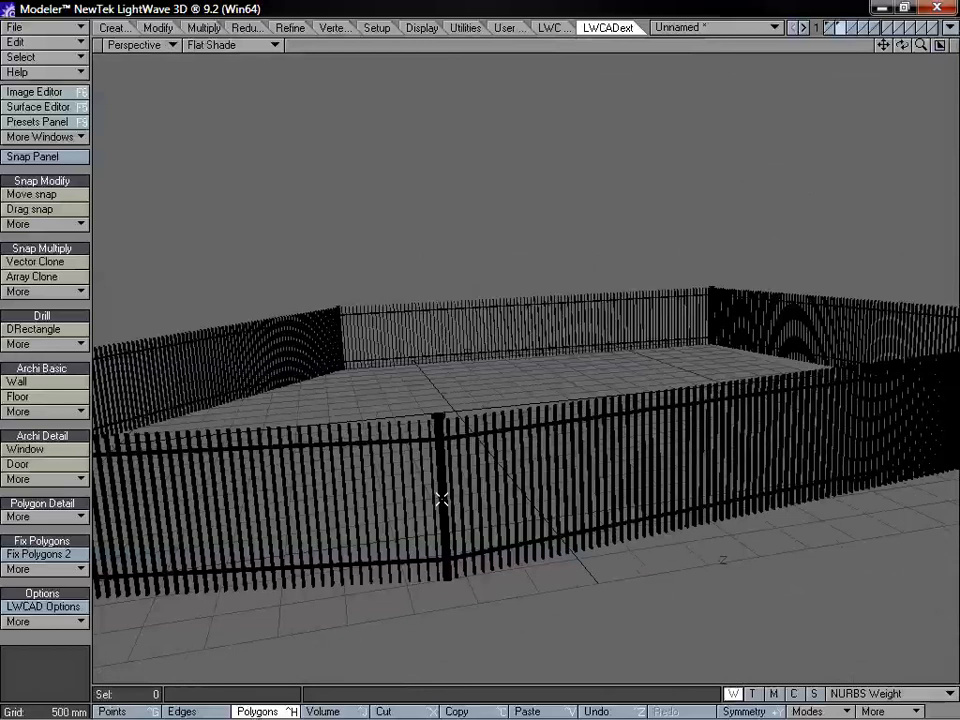
- Inspect the finished metal fence from different angles, undo it and return to the fitted four-view layout
{"action": "left_click_drag", "start_coordinate": [685, 295], "coordinate": [600, 118], "text": "alt"}
{"action": "left_click_drag", "start_coordinate": [921, 45], "coordinate": [855, 45]}
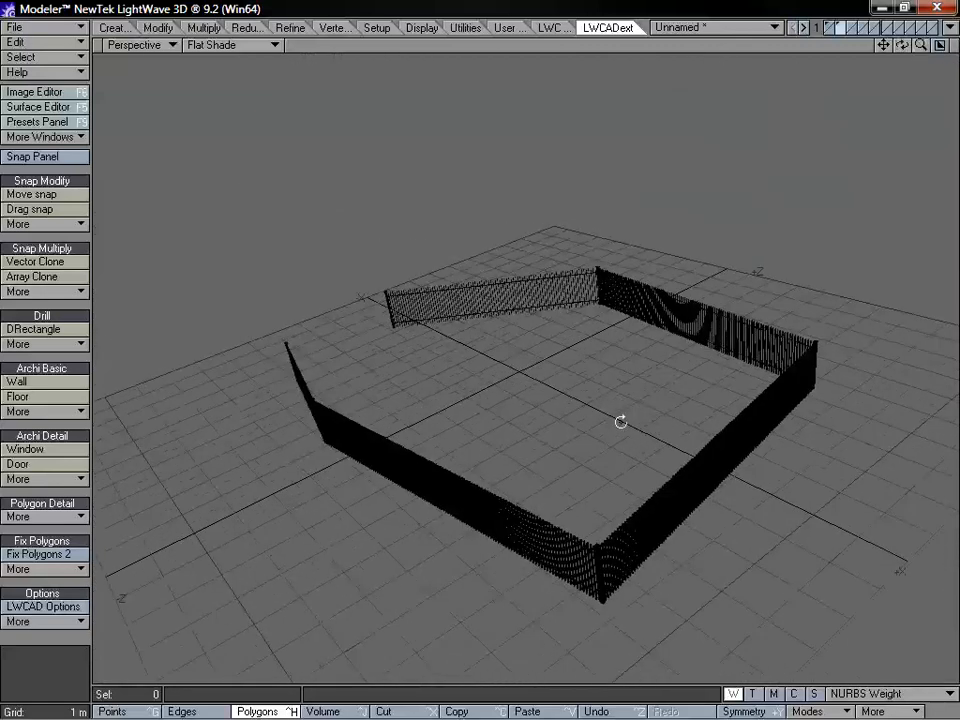
{"action": "left_click_drag", "start_coordinate": [621, 422], "coordinate": [790, 423], "text": "alt"}
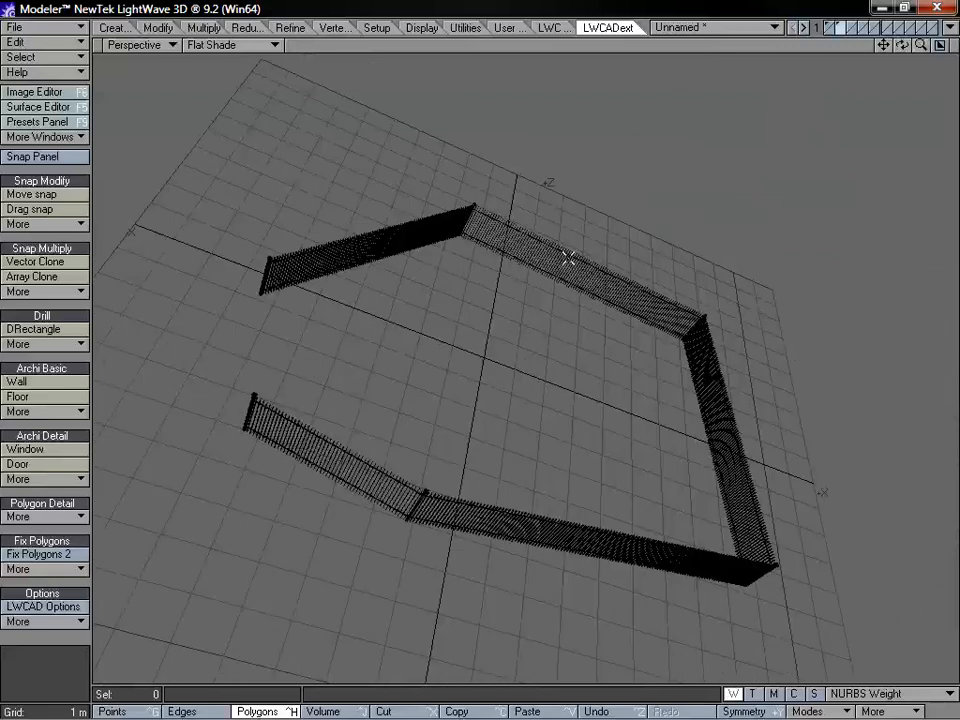
{"action": "left_click_drag", "start_coordinate": [660, 311], "coordinate": [553, 380], "text": "alt"}
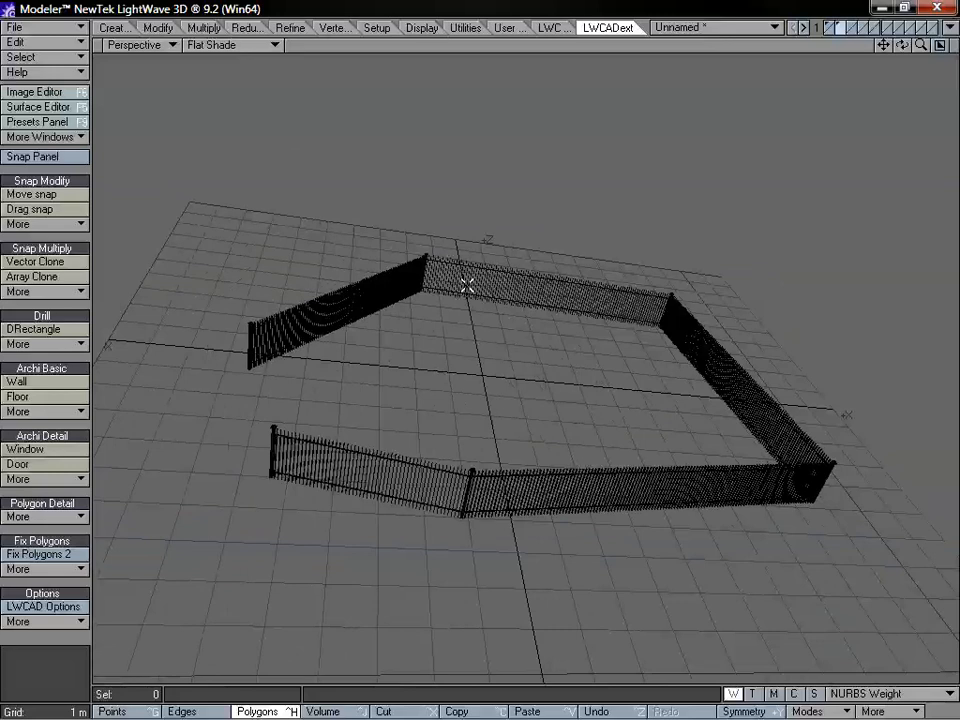
{"action": "key", "text": "ctrl+z"}
{"action": "key", "text": "KP_0"}
{"action": "key", "text": "a"}
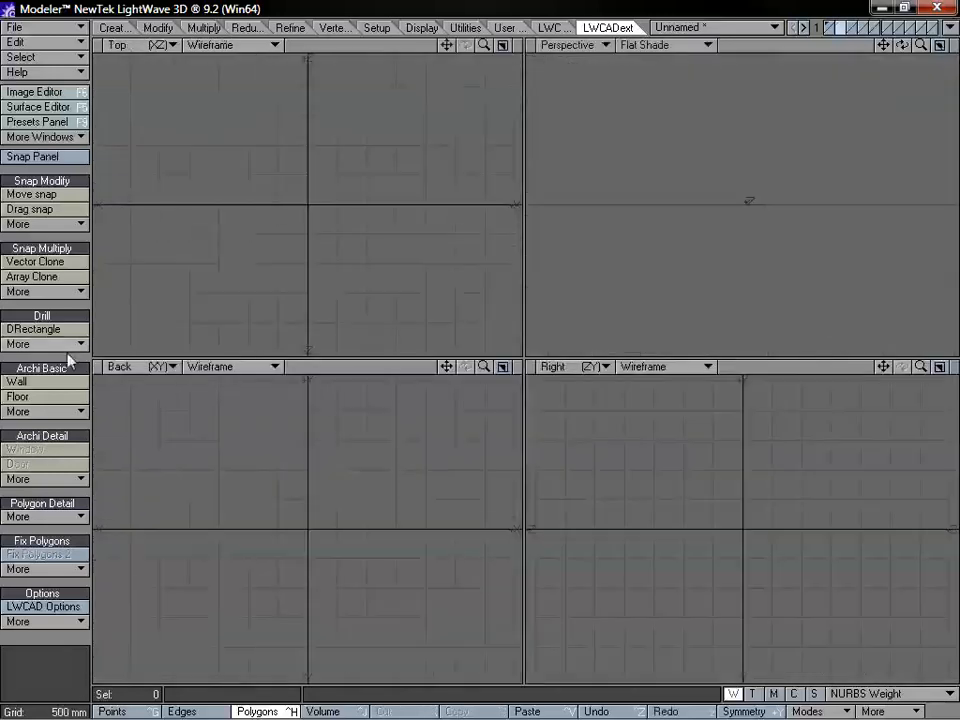
- Start a new fence and draw an open five-segment path around the origin in the Top view
{"action": "left_click", "coordinate": [48, 414]}
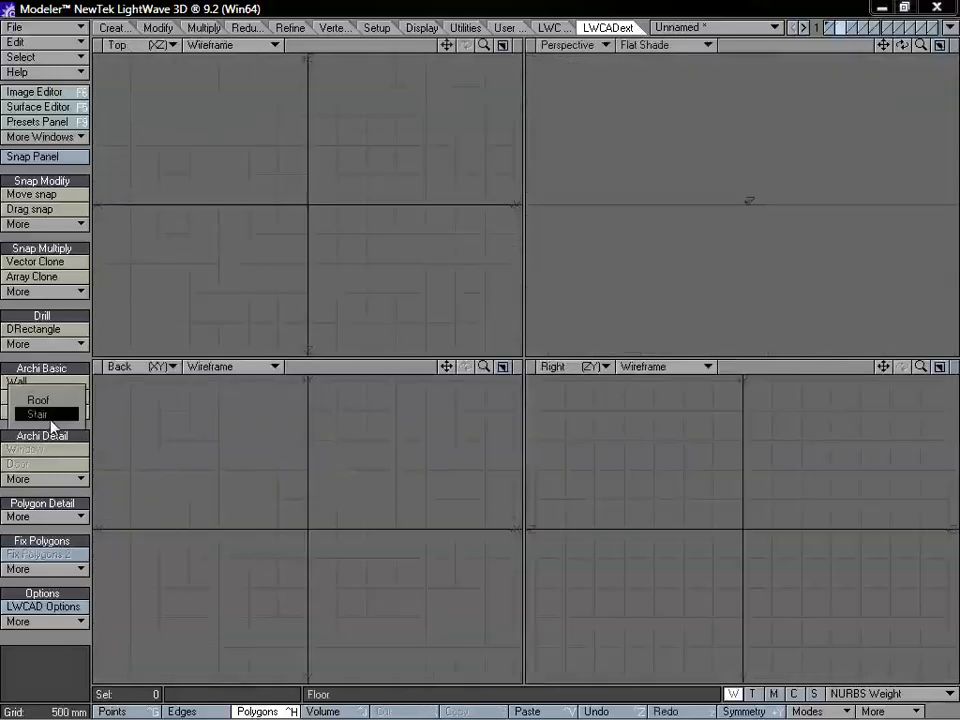
{"action": "left_click", "coordinate": [62, 481]}
{"action": "left_click", "coordinate": [66, 488]}
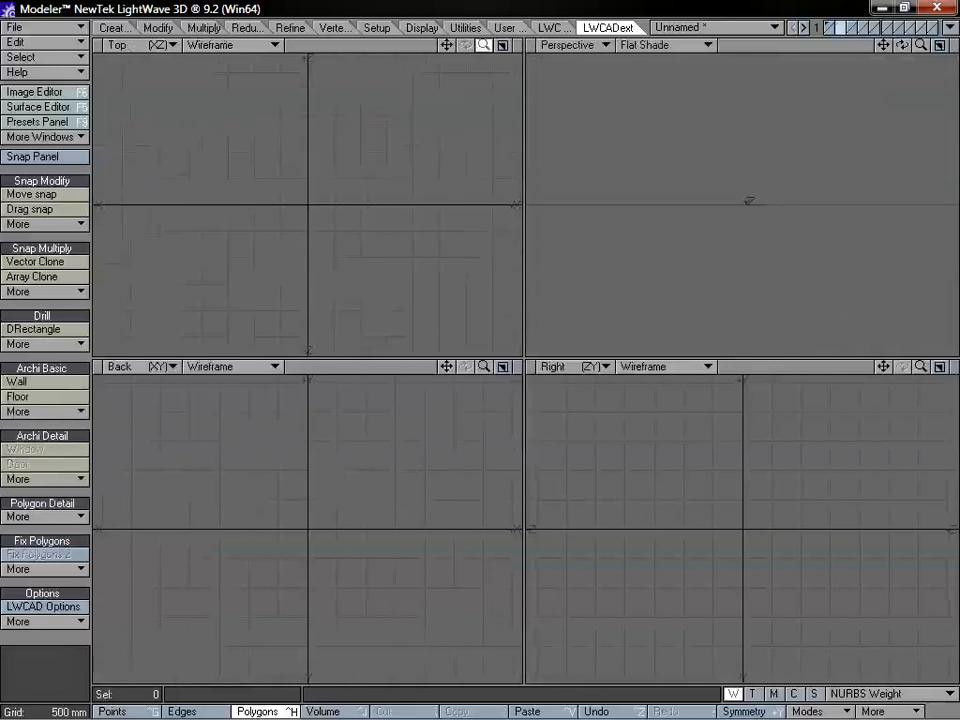
{"action": "left_click", "coordinate": [206, 160]}
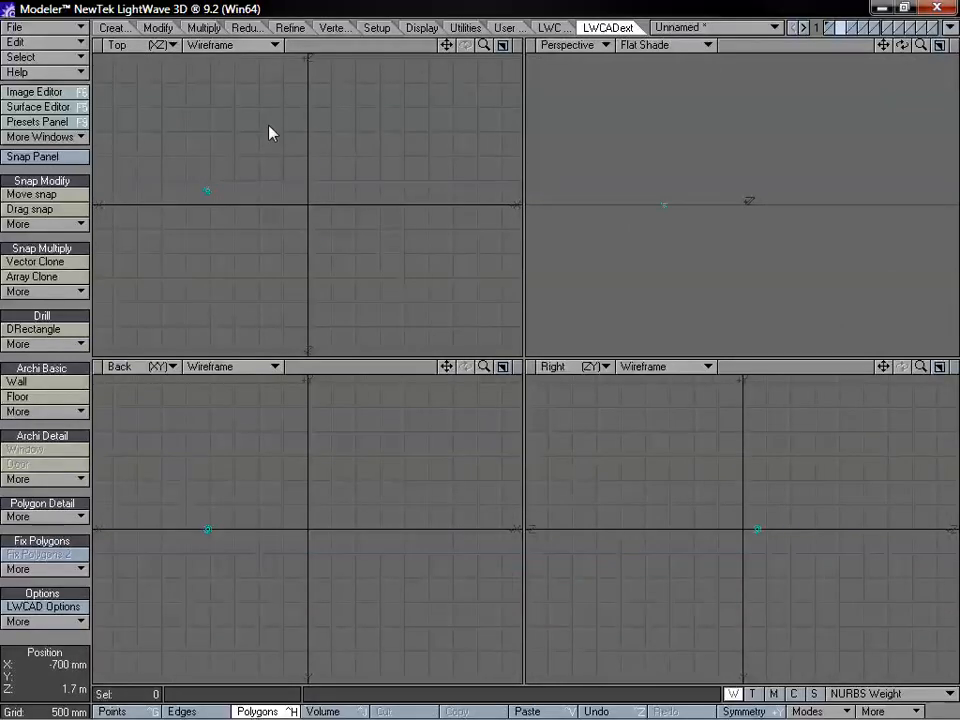
{"action": "left_click_drag", "start_coordinate": [296, 108], "coordinate": [309, 105]}
{"action": "left_click_drag", "start_coordinate": [457, 177], "coordinate": [491, 169]}
{"action": "left_click_drag", "start_coordinate": [464, 270], "coordinate": [459, 292]}
{"action": "left_click_drag", "start_coordinate": [427, 329], "coordinate": [376, 350]}
{"action": "left_click_drag", "start_coordinate": [176, 249], "coordinate": [213, 261]}
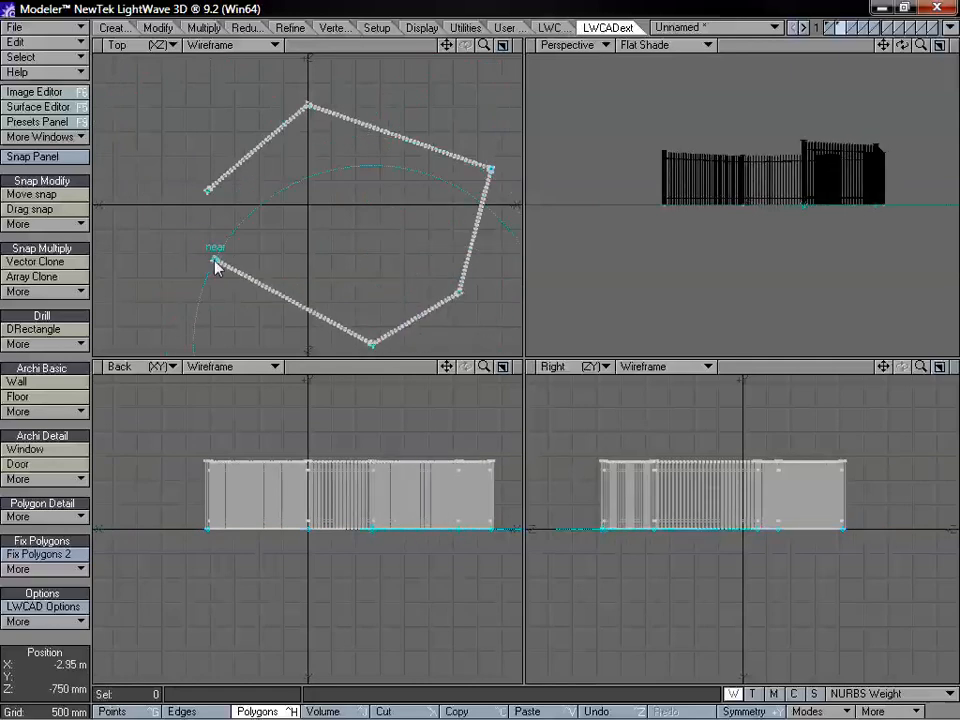
- Open the numeric options of the Fence tool, turn off the columns and examine the plain fence in perspective
{"action": "key", "text": "n"}
{"action": "left_click_drag", "start_coordinate": [720, 158], "coordinate": [760, 254], "text": "alt"}
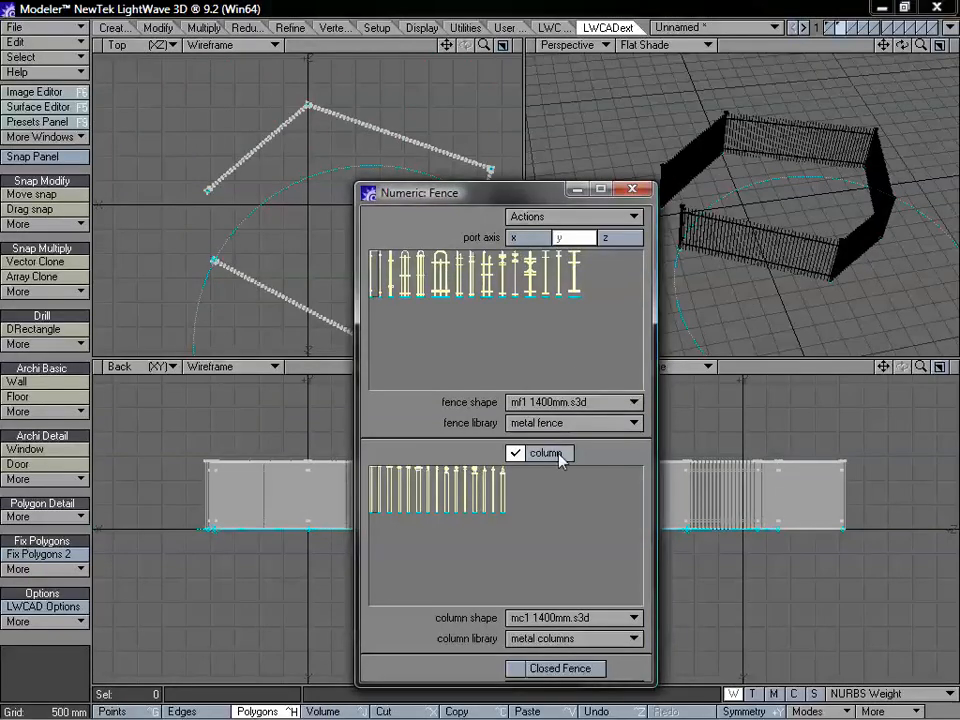
{"action": "left_click", "coordinate": [515, 452]}
{"action": "left_click_drag", "start_coordinate": [859, 221], "coordinate": [745, 131], "text": "alt"}
{"action": "left_click_drag", "start_coordinate": [810, 140], "coordinate": [790, 285], "text": "alt"}
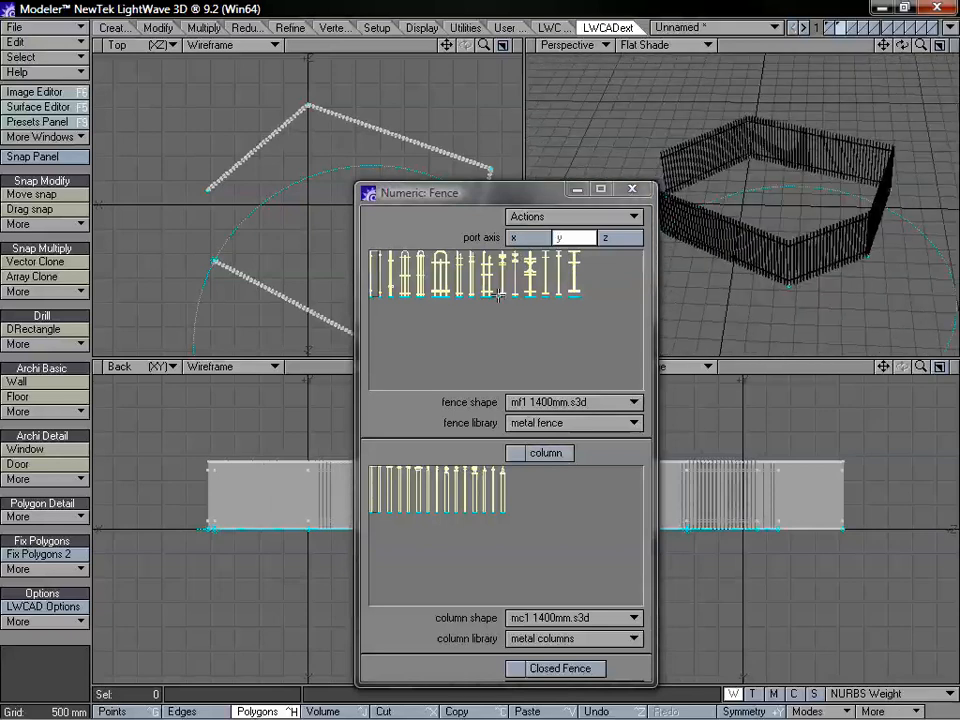
- Preview the mf2 800mm fence shape up close and switch to the ringed mf4 800mm shape
{"action": "left_click", "coordinate": [441, 272]}
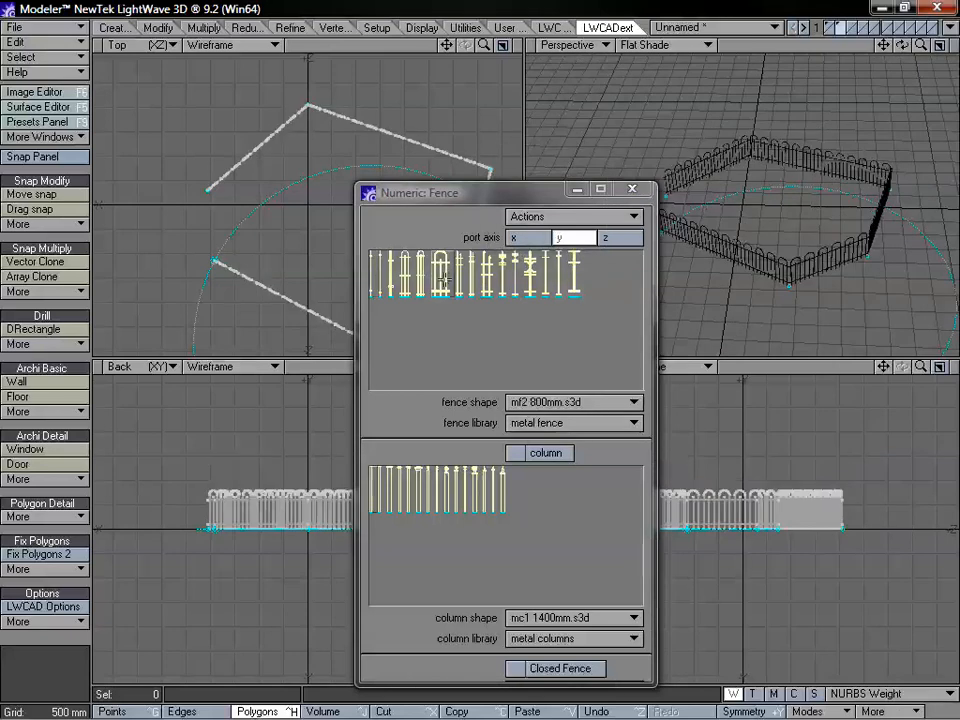
{"action": "left_click_drag", "start_coordinate": [808, 257], "coordinate": [890, 150], "text": "alt"}
{"action": "left_click_drag", "start_coordinate": [921, 46], "coordinate": [956, 46]}
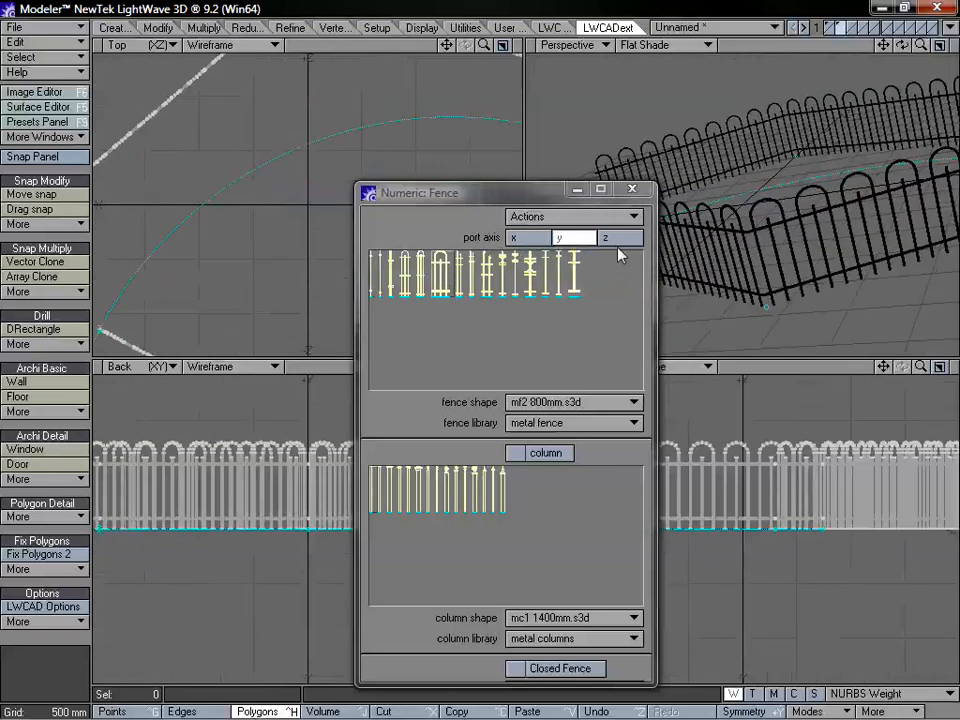
{"action": "left_click", "coordinate": [531, 282]}
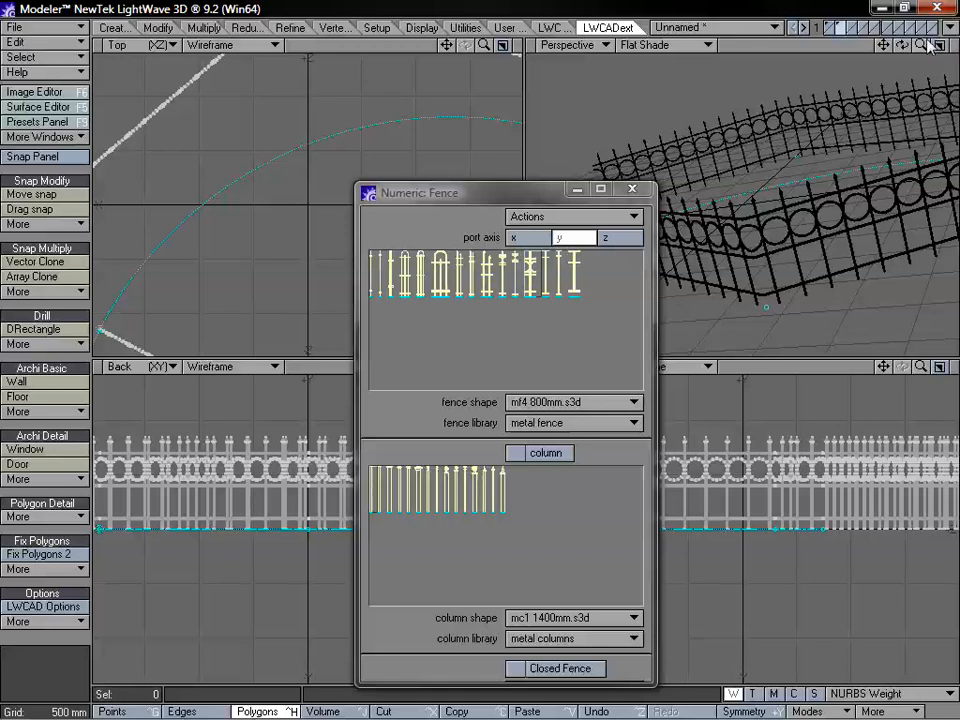
{"action": "left_click_drag", "start_coordinate": [921, 45], "coordinate": [884, 45]}
{"action": "left_click_drag", "start_coordinate": [811, 167], "coordinate": [767, 212]}
- Pick the mc4 800mm column shape and enable columns on the fence
{"action": "left_click", "coordinate": [474, 497]}
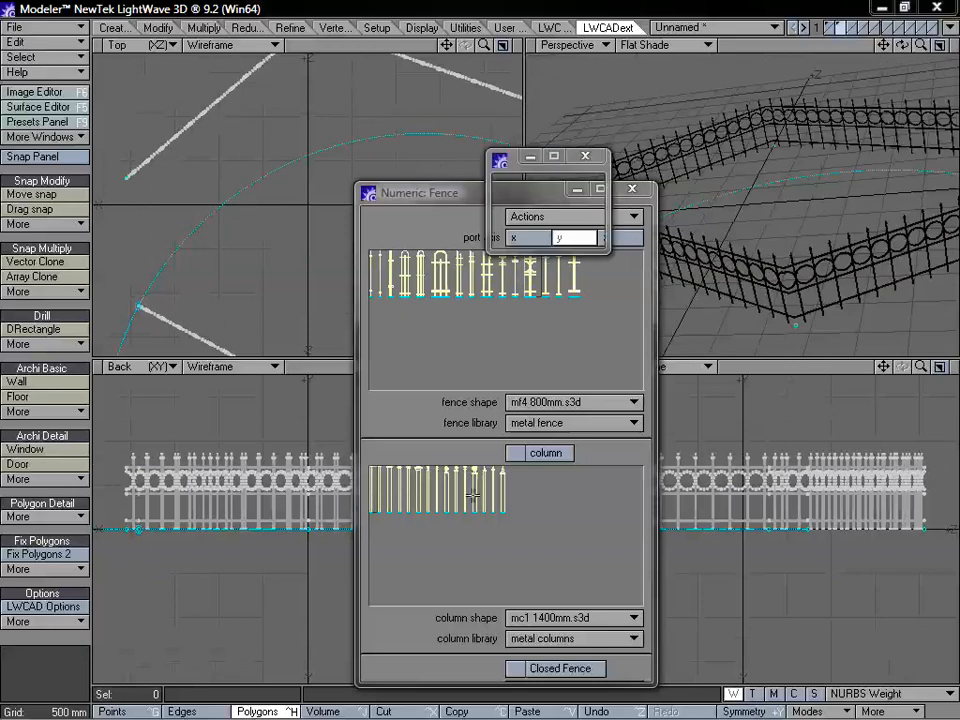
{"action": "left_click", "coordinate": [548, 455]}
{"action": "left_click_drag", "start_coordinate": [799, 236], "coordinate": [787, 224]}
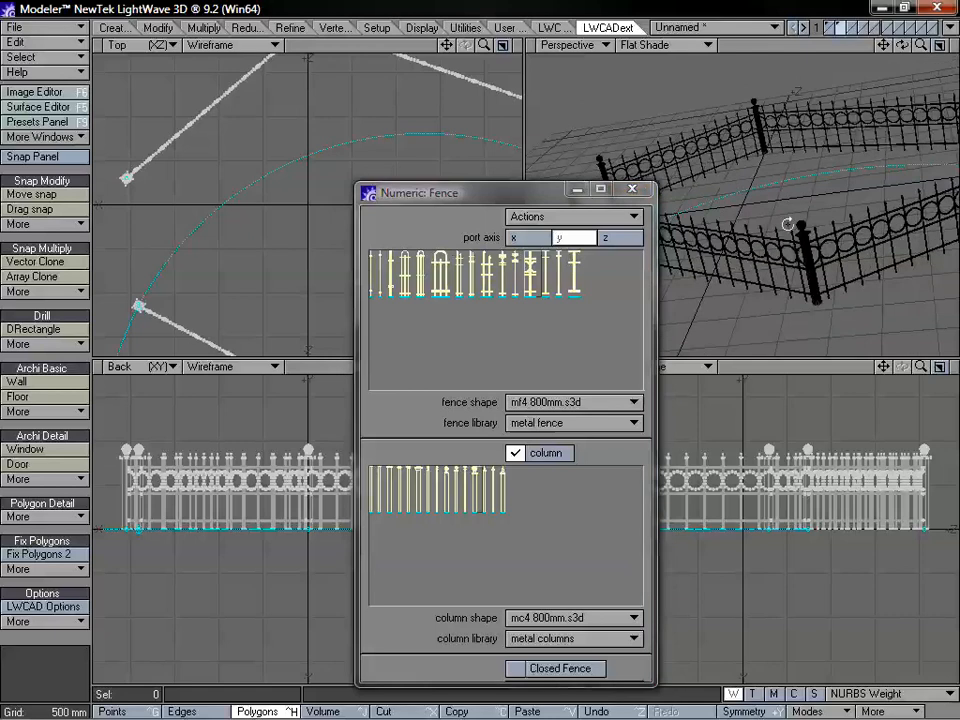
- Try the mc2 1800mm and mc1 800mm columns, set the column shape to mc4 1800mm and examine the tall columns
{"action": "left_click", "coordinate": [400, 487]}
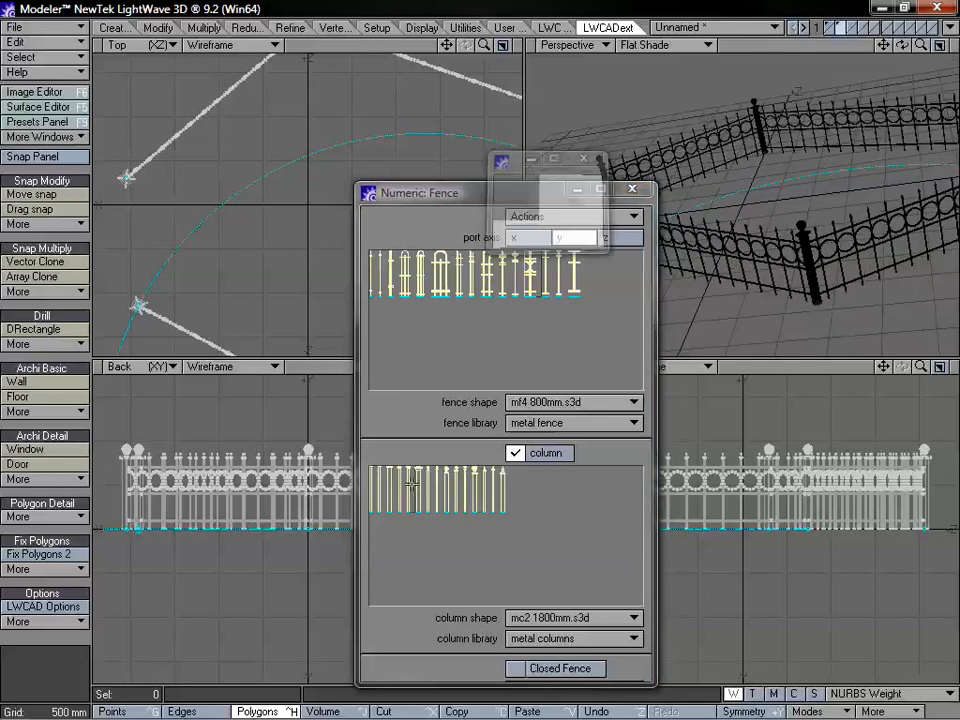
{"action": "left_click", "coordinate": [391, 490]}
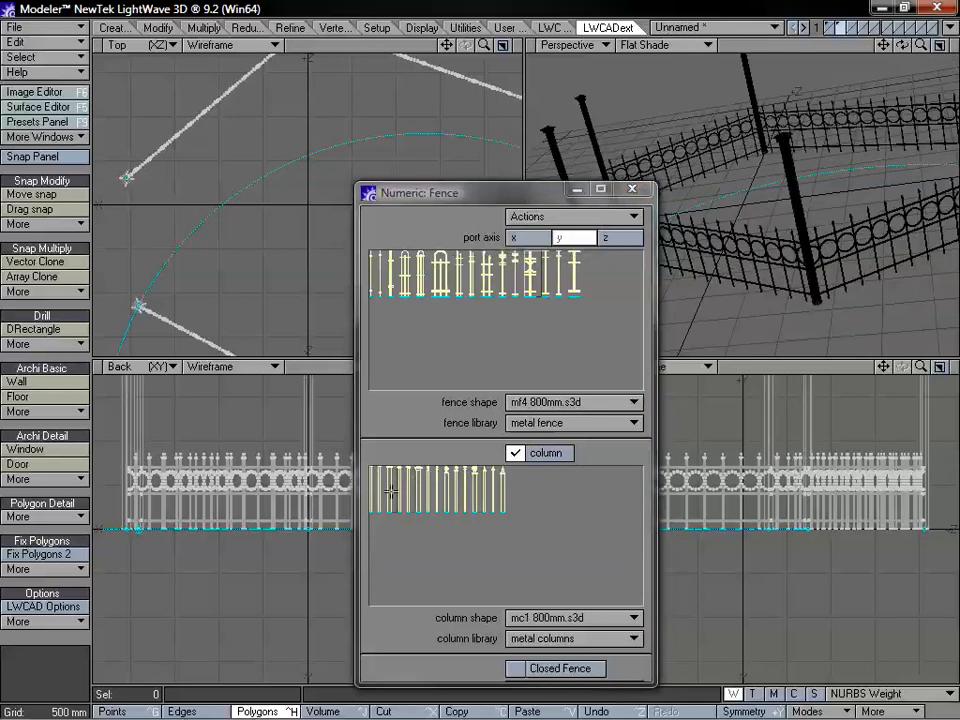
{"action": "left_click", "coordinate": [470, 496]}
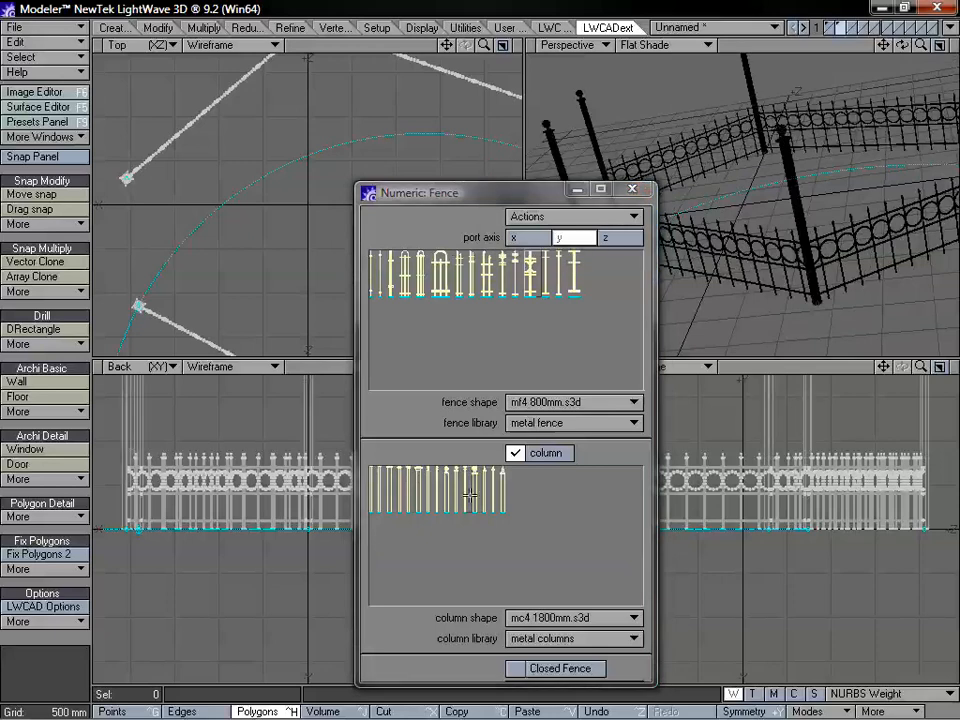
{"action": "left_click_drag", "start_coordinate": [888, 208], "coordinate": [560, 155], "text": "alt"}
{"action": "left_click_drag", "start_coordinate": [470, 192], "coordinate": [376, 172]}
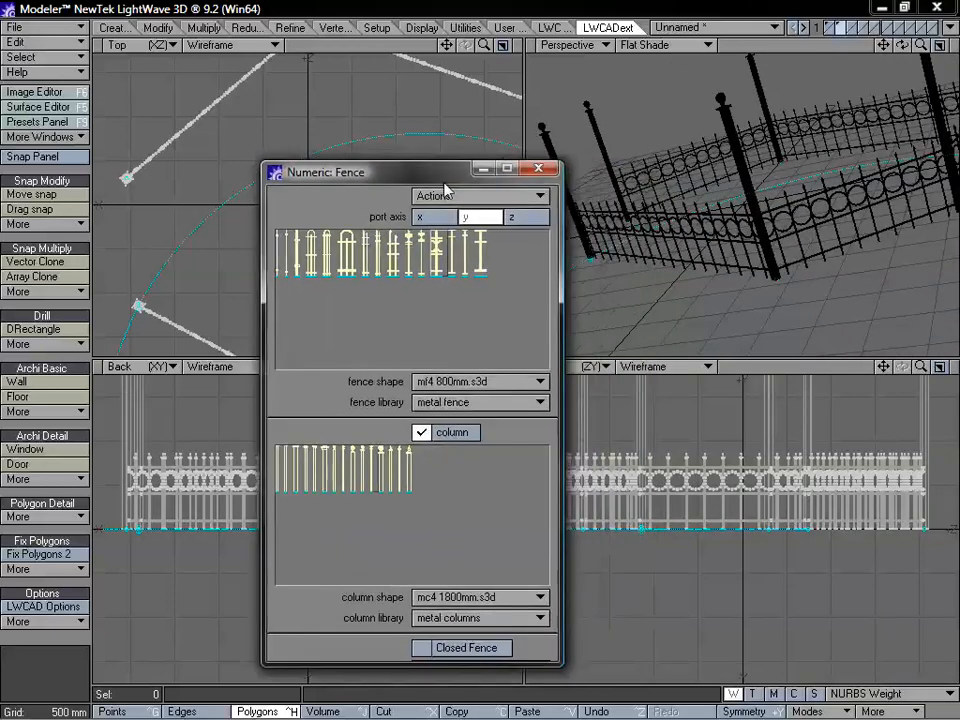
{"action": "left_click_drag", "start_coordinate": [922, 45], "coordinate": [915, 51]}
{"action": "left_click_drag", "start_coordinate": [862, 140], "coordinate": [815, 262], "text": "alt"}
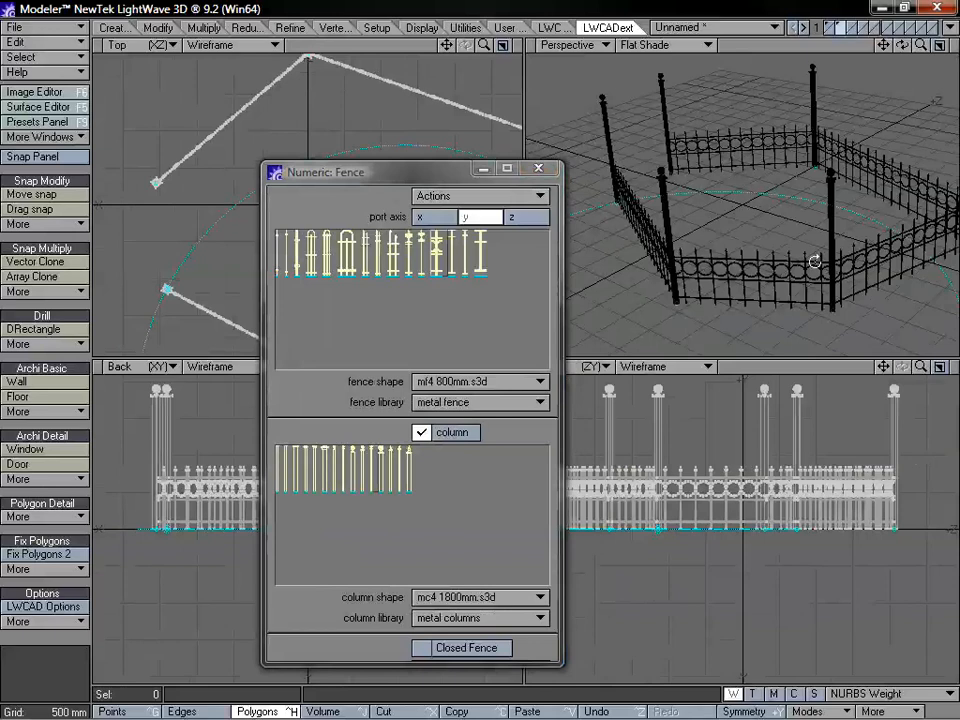
{"action": "left_click_drag", "start_coordinate": [414, 176], "coordinate": [389, 151]}
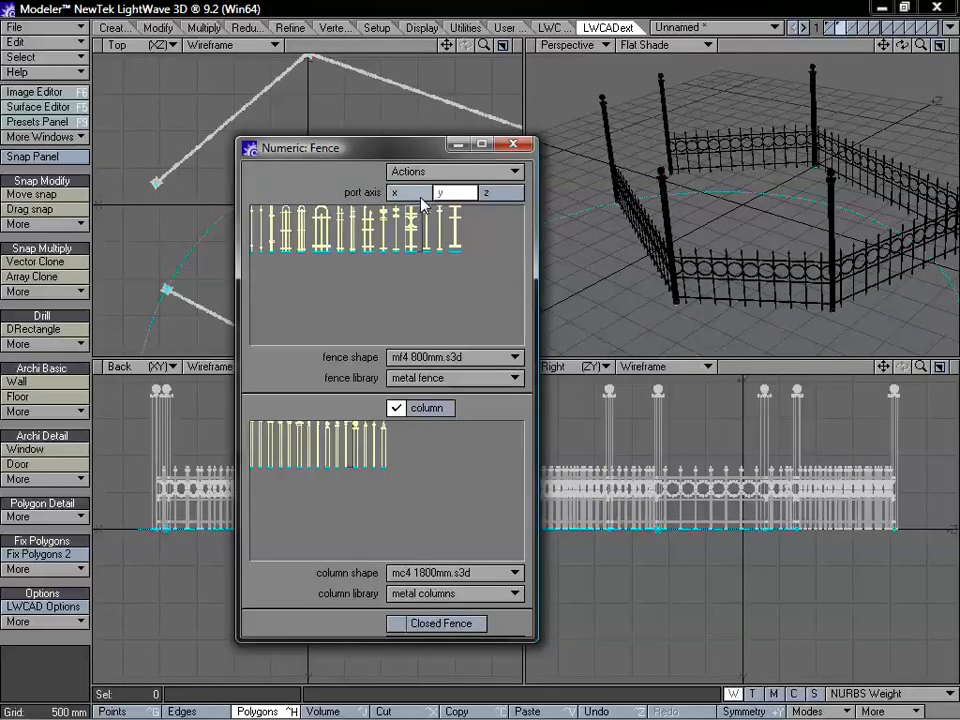
{"action": "left_click_drag", "start_coordinate": [761, 208], "coordinate": [700, 288], "text": "alt"}
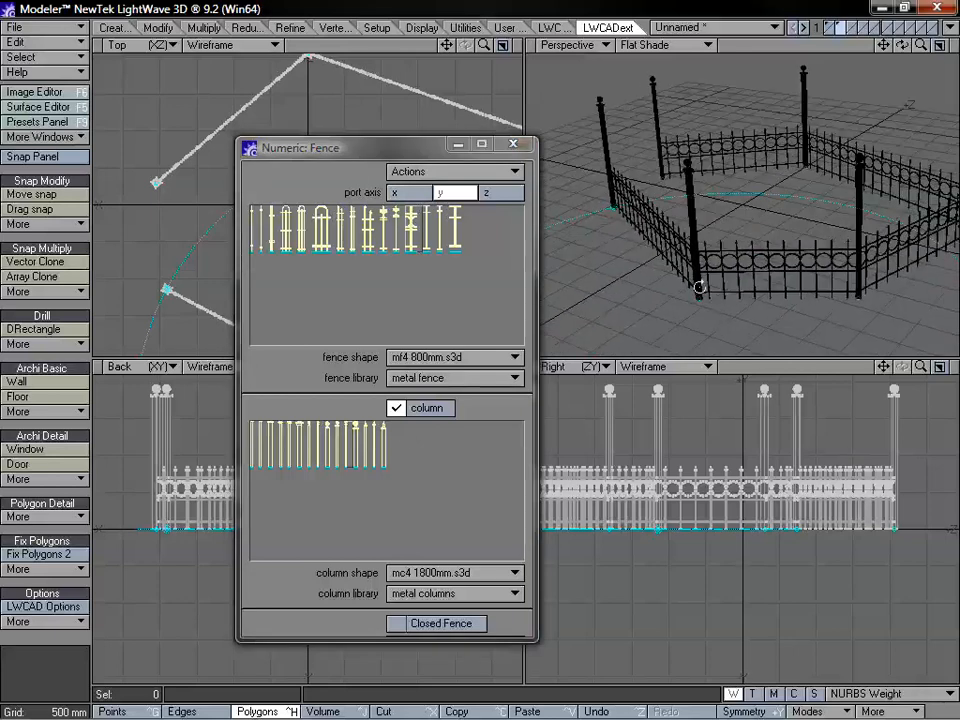
- Preview the mc2 800mm column shape up close and switch to mc5 800mm
{"action": "left_click", "coordinate": [300, 455]}
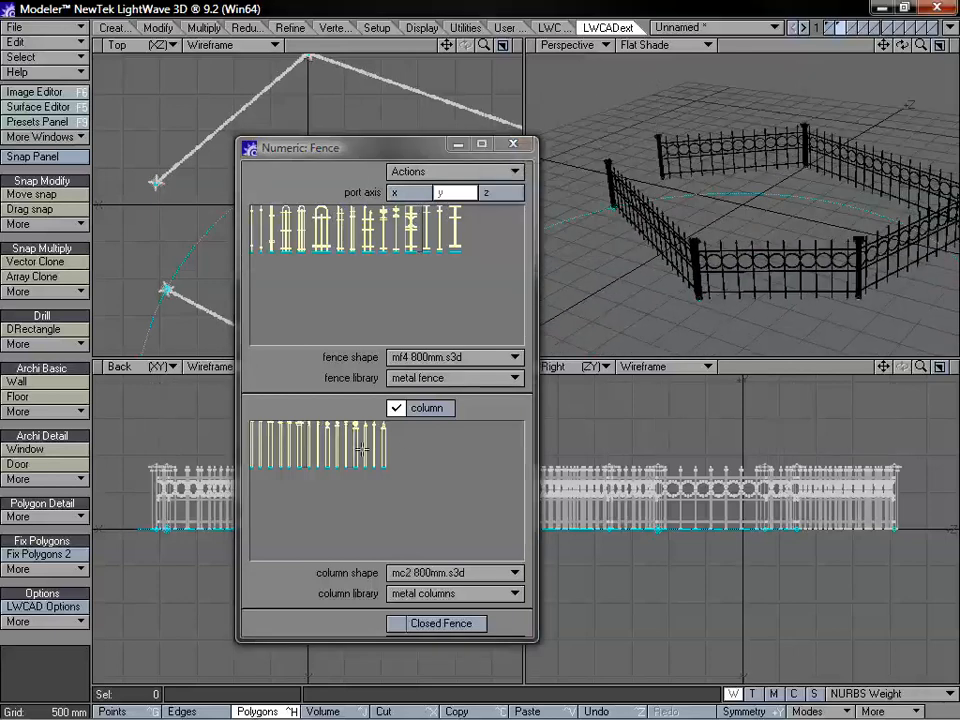
{"action": "left_click_drag", "start_coordinate": [706, 253], "coordinate": [725, 234], "text": "alt"}
{"action": "mouse_move", "coordinate": [920, 47]}
{"action": "left_mouse_down"}
{"action": "mouse_move", "coordinate": [936, 47]}
{"action": "mouse_move", "coordinate": [919, 48]}
{"action": "left_mouse_up"}
{"action": "left_click_drag", "start_coordinate": [690, 246], "coordinate": [660, 245], "text": "alt"}
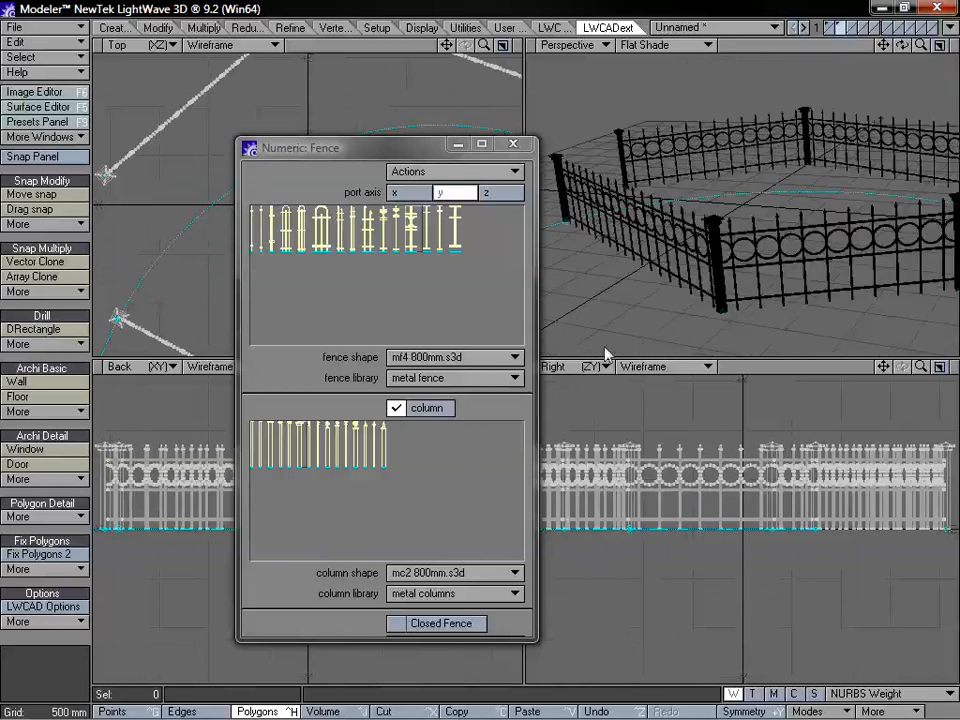
{"action": "left_click", "coordinate": [384, 444]}
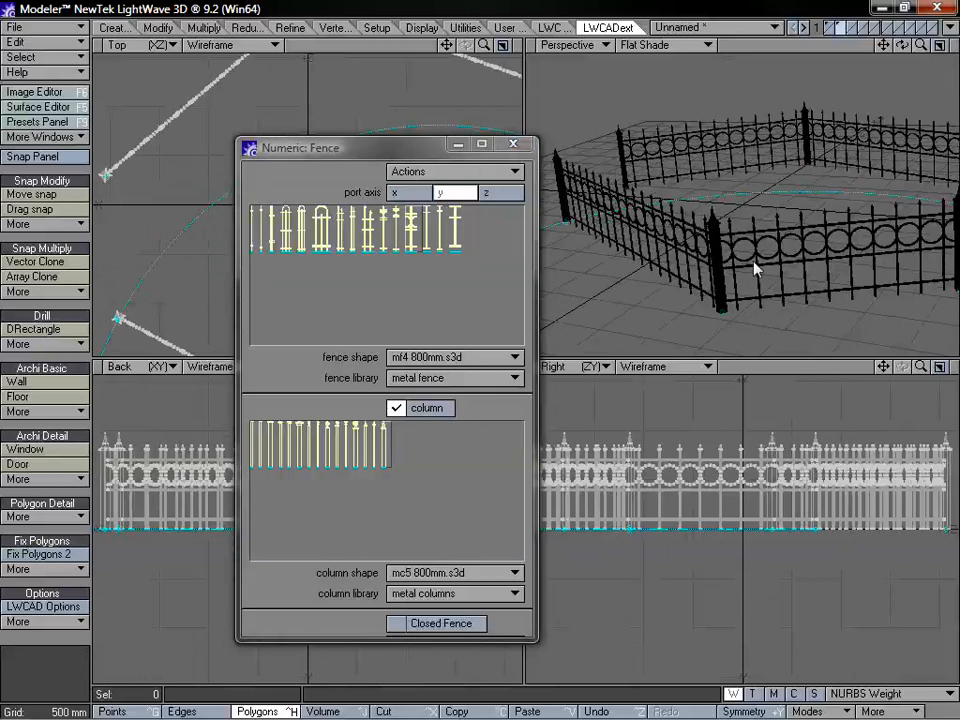
{"action": "mouse_move", "coordinate": [774, 221]}
{"action": "left_mouse_down", "text": "alt"}
{"action": "mouse_move", "coordinate": [810, 224]}
{"action": "mouse_move", "coordinate": [769, 220]}
{"action": "left_mouse_up", "text": "alt"}
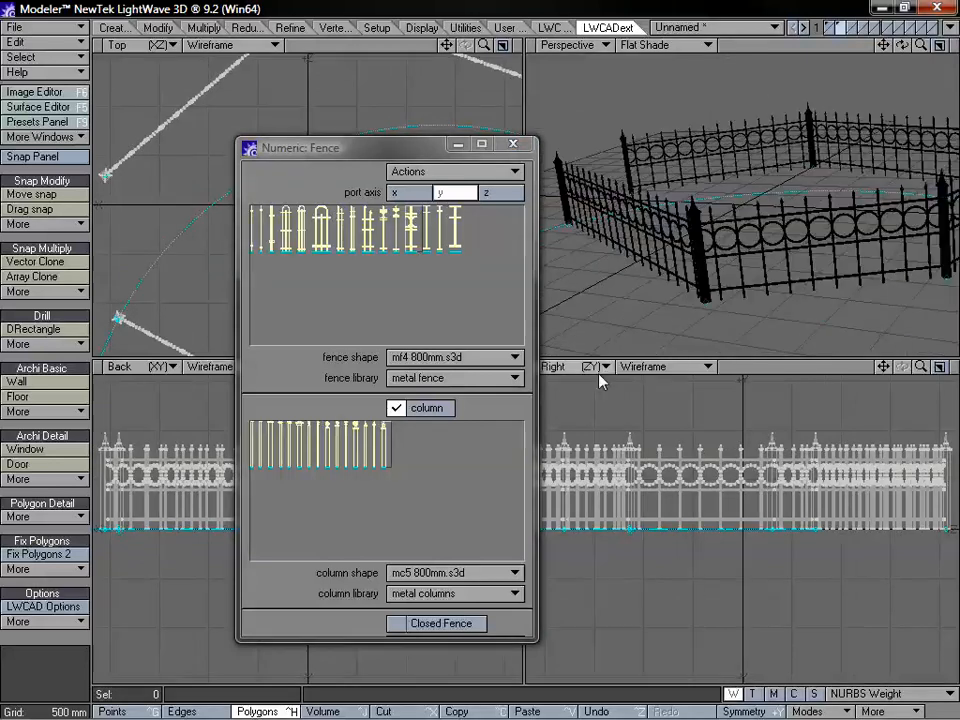
- Switch the fence library to wooden fence and the column library to wooden columns
{"action": "left_click", "coordinate": [449, 380]}
{"action": "left_click", "coordinate": [442, 396]}
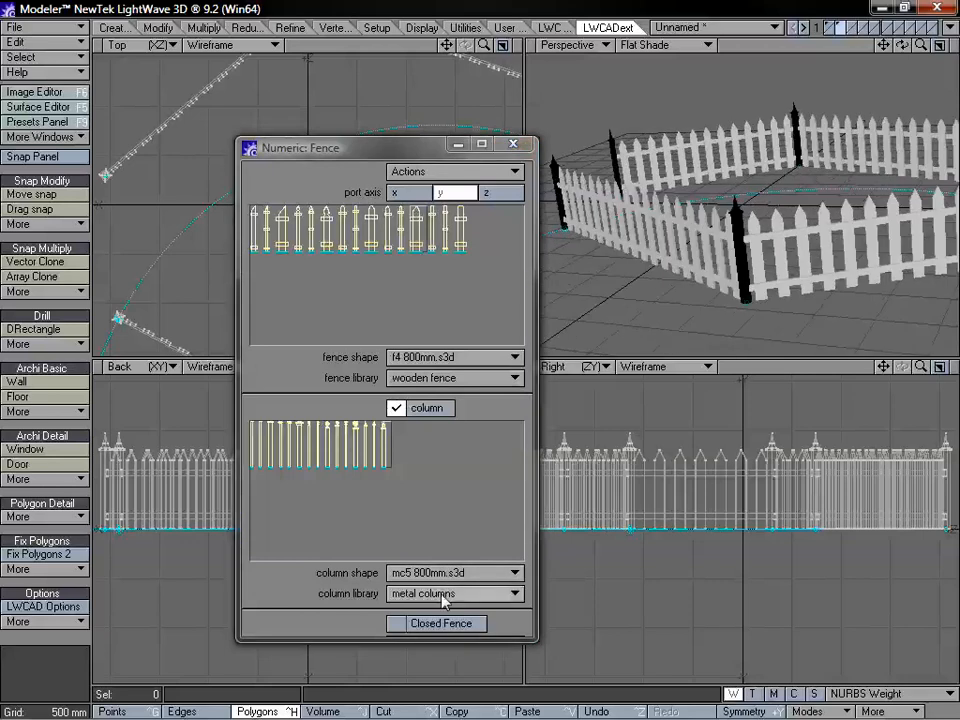
{"action": "left_click", "coordinate": [447, 594]}
{"action": "left_click", "coordinate": [447, 610]}
{"action": "left_click_drag", "start_coordinate": [690, 317], "coordinate": [742, 212], "text": "alt"}
- Try the prism 1400mm and prism 8side 800mm columns and set the column shape to prism 8side 1400
{"action": "left_click", "coordinate": [295, 455]}
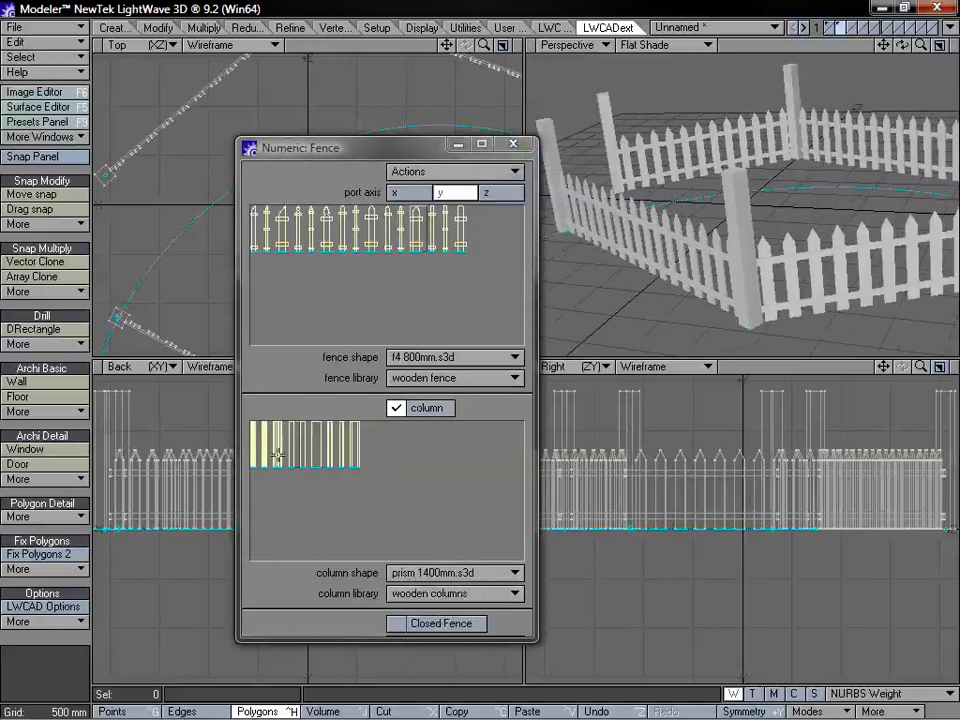
{"action": "left_click", "coordinate": [327, 457]}
{"action": "left_click", "coordinate": [351, 453]}
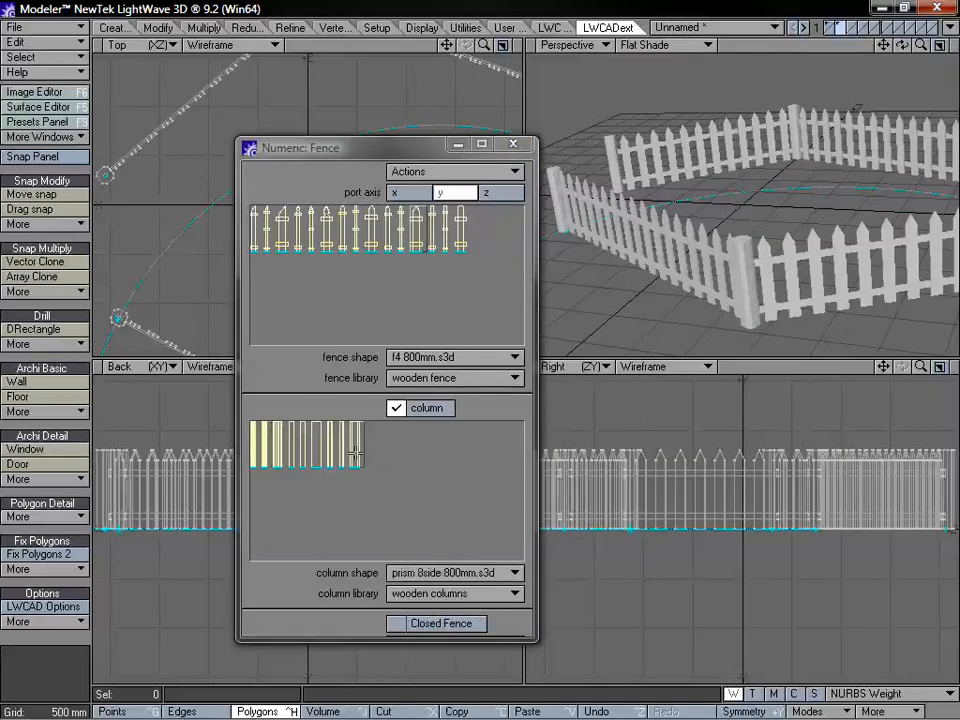
{"action": "left_click", "coordinate": [339, 452]}
{"action": "left_click_drag", "start_coordinate": [650, 256], "coordinate": [678, 222], "text": "alt"}
- Try the f1 800mm, f4 1400mm and f4 1800mm wooden fence shapes and set the fence shape to f3 1800mm
{"action": "left_click", "coordinate": [254, 228]}
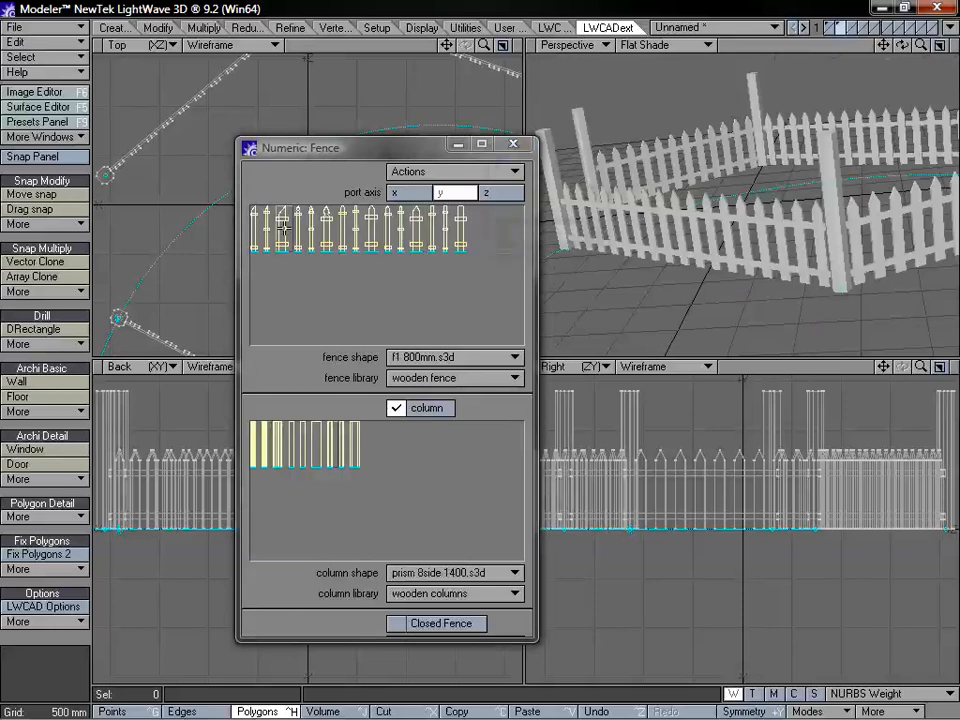
{"action": "left_click", "coordinate": [268, 230]}
{"action": "left_click", "coordinate": [431, 232]}
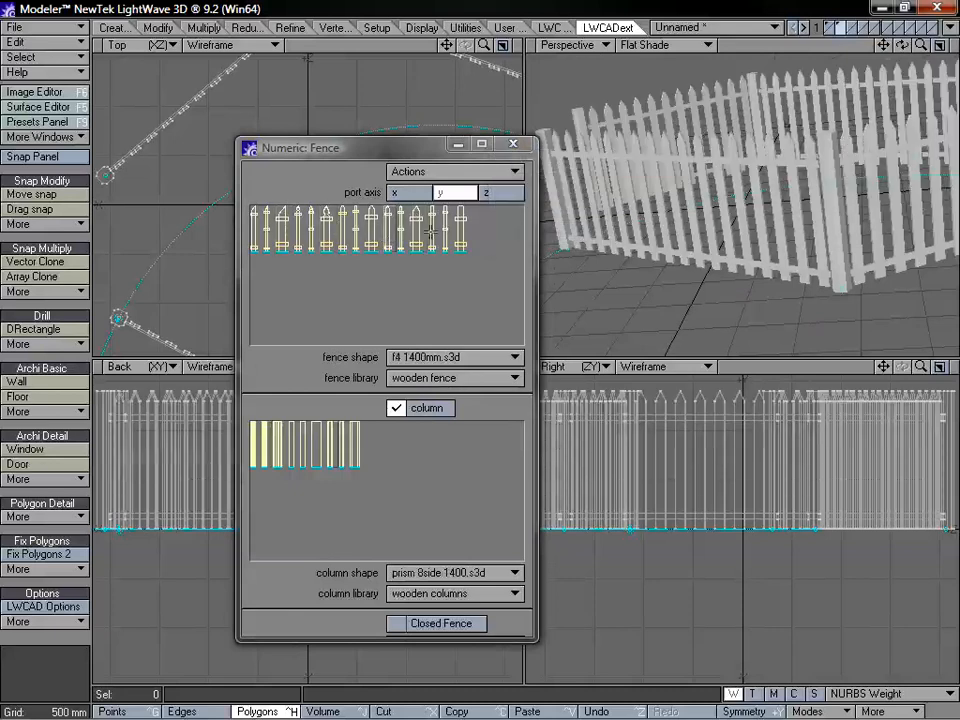
{"action": "left_click", "coordinate": [401, 235]}
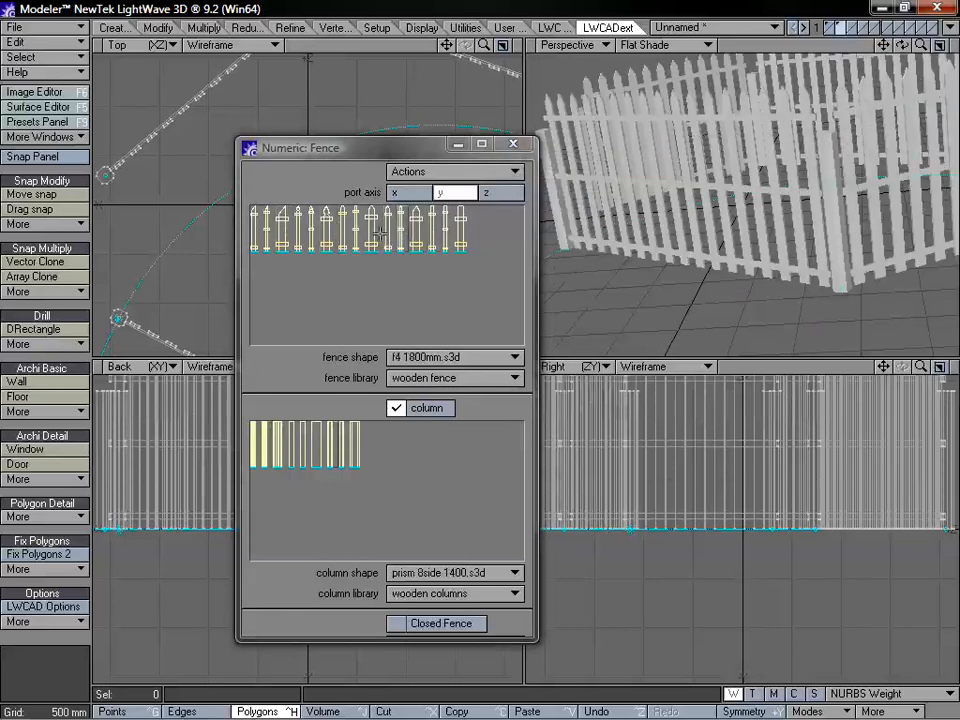
{"action": "left_click", "coordinate": [377, 234]}
{"action": "left_click", "coordinate": [361, 233]}
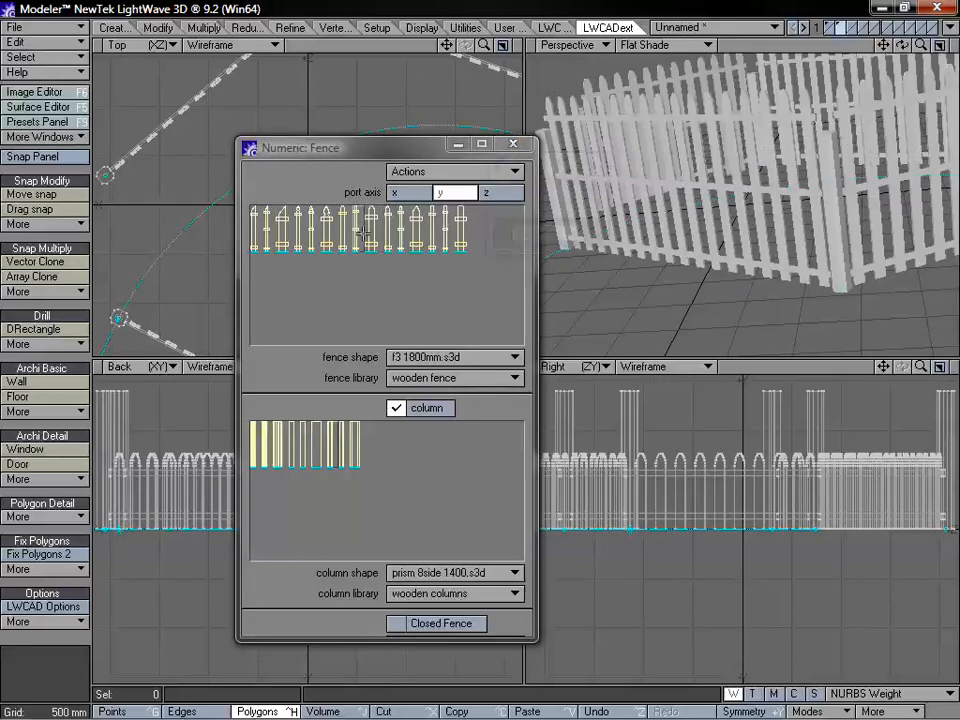
- Close the numeric fence options and examine the whole wooden fence in the perspective view
{"action": "left_click", "coordinate": [513, 144]}
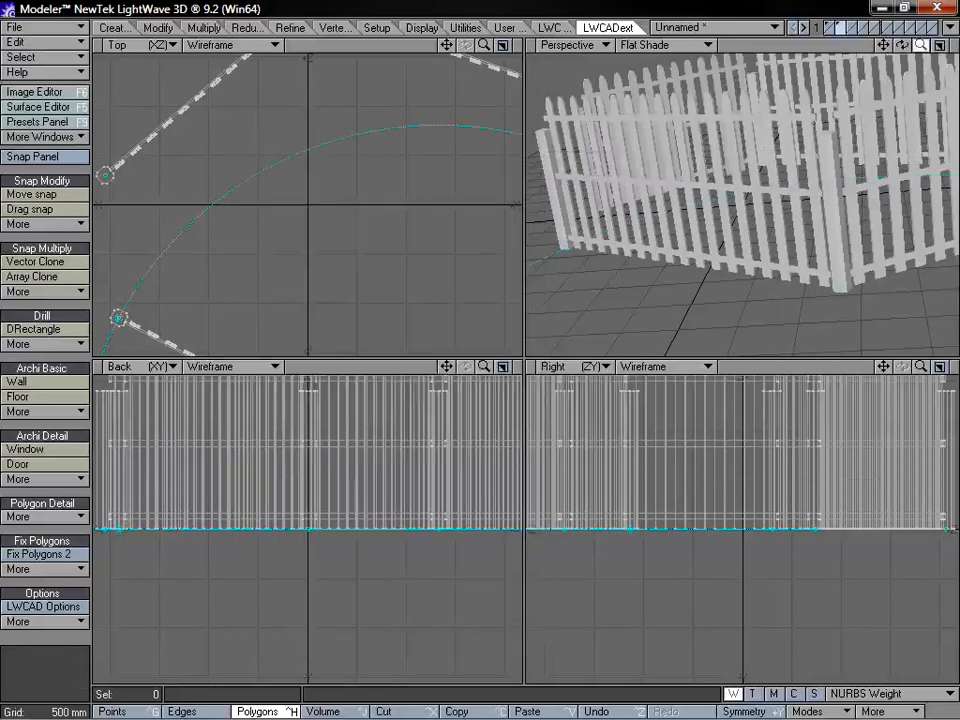
{"action": "left_click_drag", "start_coordinate": [921, 45], "coordinate": [855, 46]}
{"action": "left_click_drag", "start_coordinate": [812, 190], "coordinate": [782, 218], "text": "alt"}
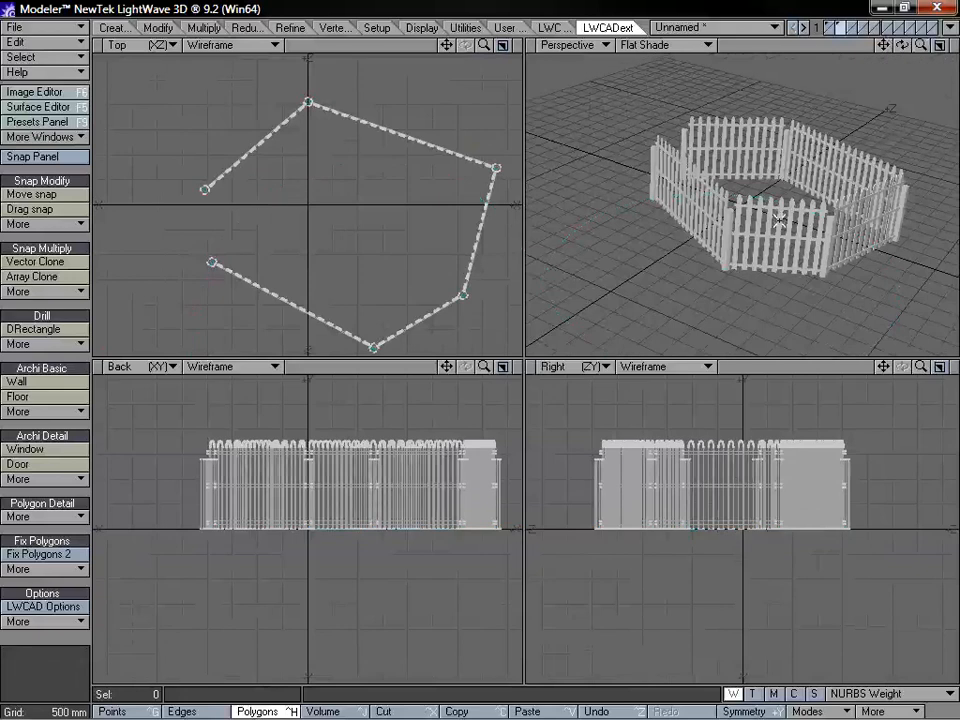
- Delete the whole wooden fence to leave the layer empty
{"action": "key", "text": "Delete"}
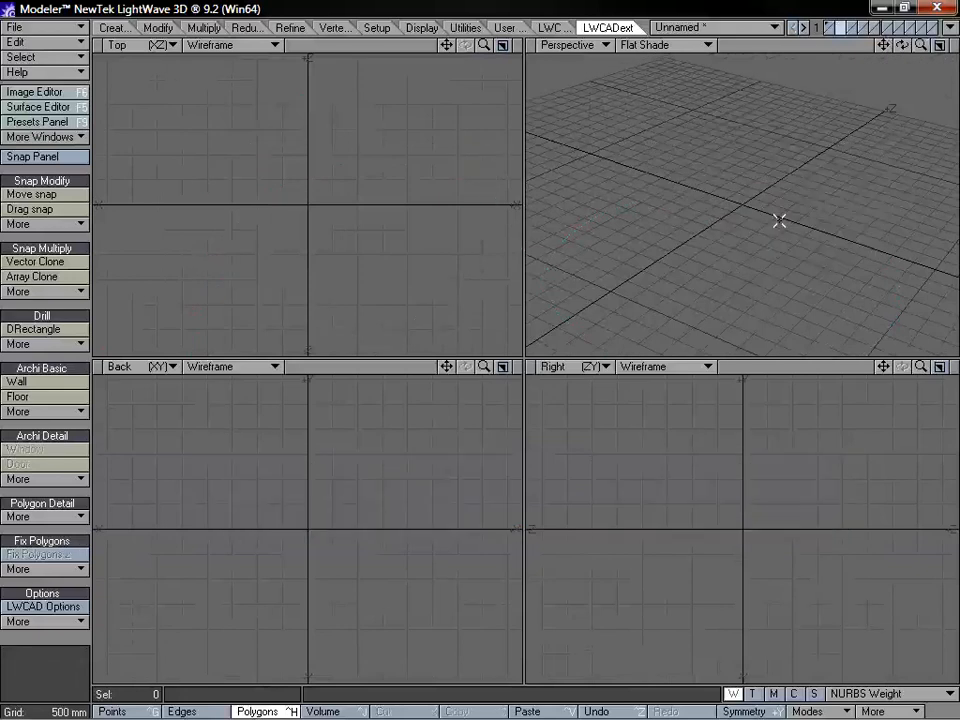
{"action": "key", "text": "a"}
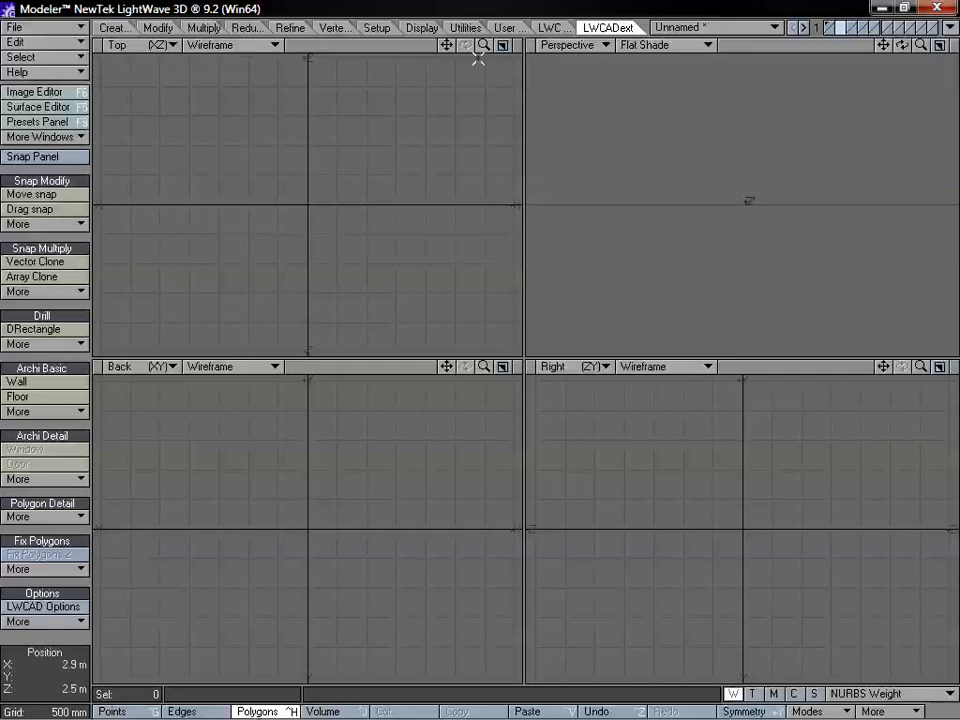
{"action": "left_click_drag", "start_coordinate": [484, 46], "coordinate": [506, 46]}
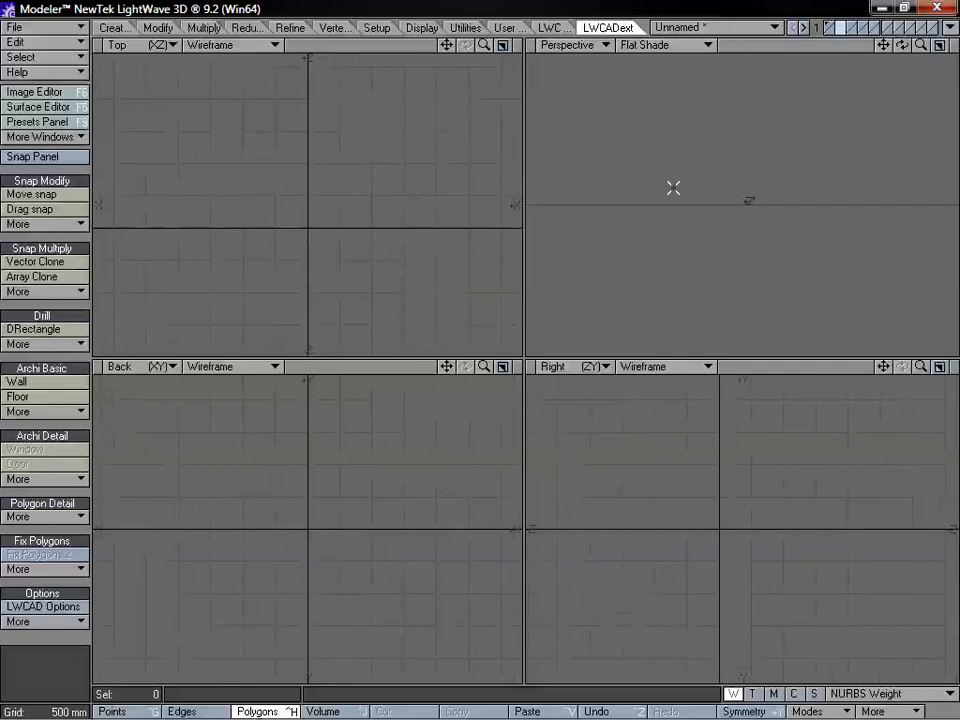
{"action": "left_click_drag", "start_coordinate": [673, 188], "coordinate": [884, 45], "text": "alt"}
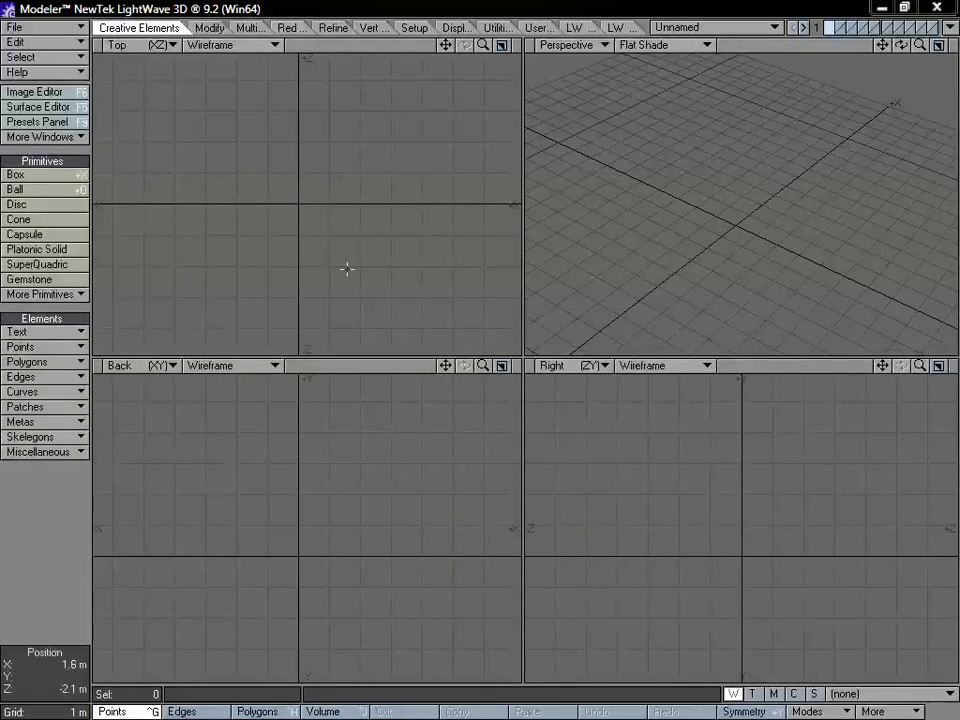
- Draw a tall upright box in the back view and give it a depth of 500 mm in the top view
{"action": "left_click", "coordinate": [54, 175]}
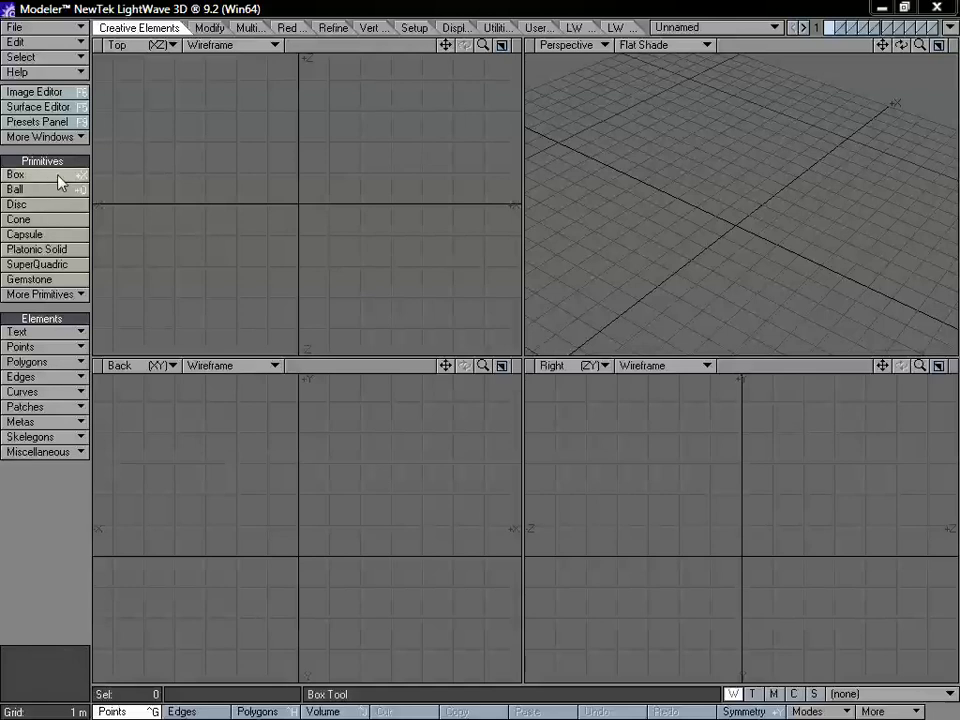
{"action": "left_click_drag", "start_coordinate": [245, 400], "coordinate": [417, 630]}
{"action": "left_click_drag", "start_coordinate": [331, 205], "coordinate": [336, 219]}
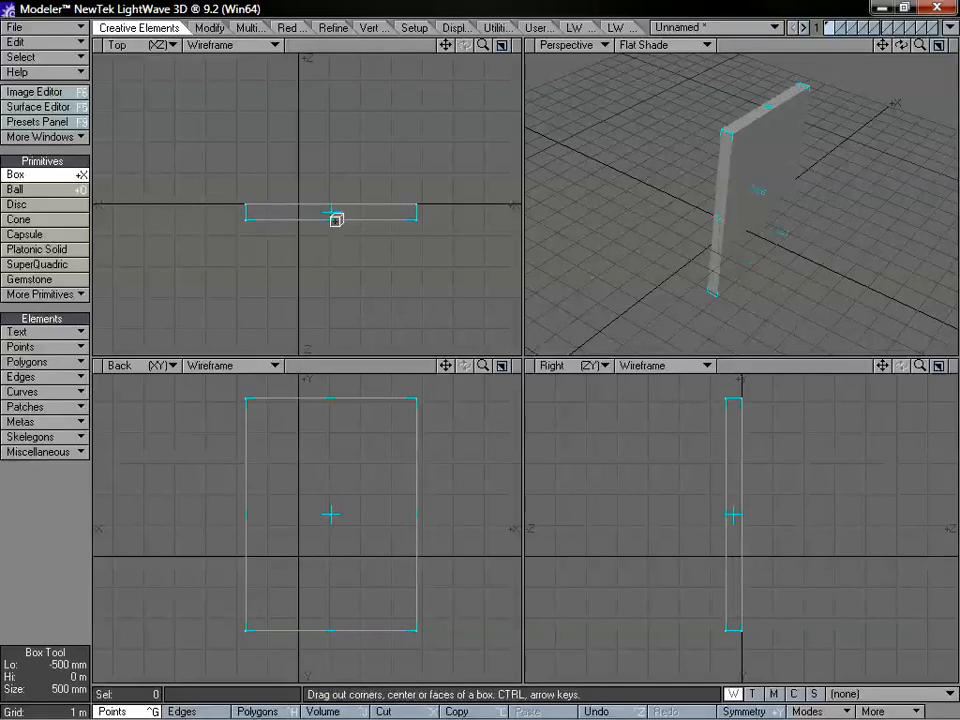
- Narrow the box, stand its base on the ground line, centre it near the origin and thin its depth to about 100 mm
{"action": "left_click_drag", "start_coordinate": [420, 398], "coordinate": [287, 546]}
{"action": "left_click_drag", "start_coordinate": [270, 588], "coordinate": [306, 514]}
{"action": "left_click_drag", "start_coordinate": [483, 365], "coordinate": [483, 411]}
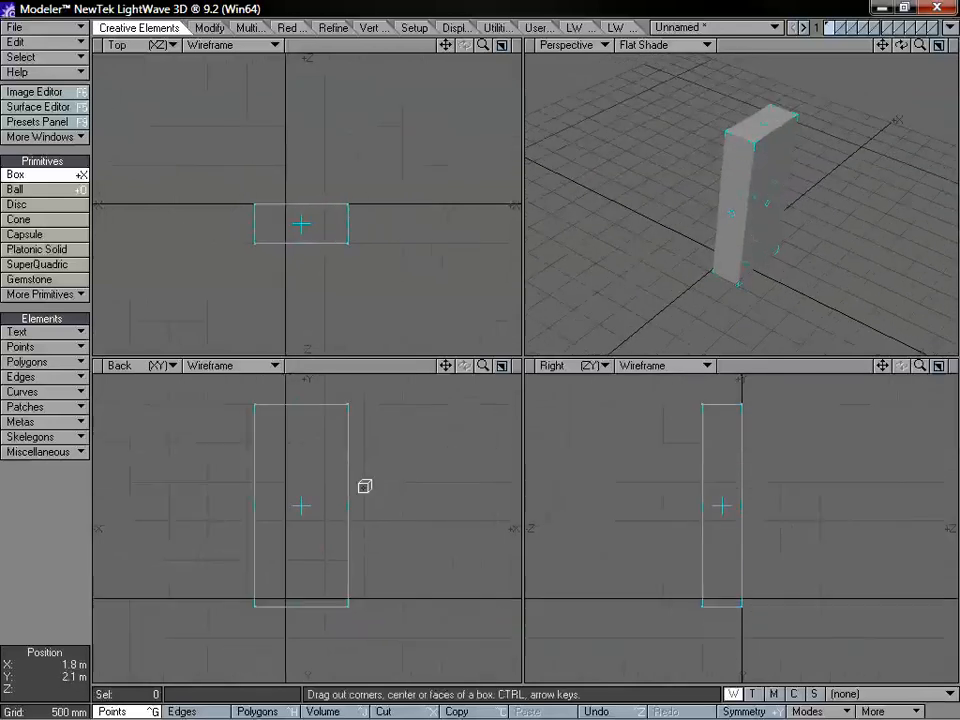
{"action": "left_click_drag", "start_coordinate": [358, 501], "coordinate": [364, 501]}
{"action": "left_click_drag", "start_coordinate": [302, 493], "coordinate": [291, 496]}
{"action": "left_click_drag", "start_coordinate": [288, 227], "coordinate": [290, 209]}
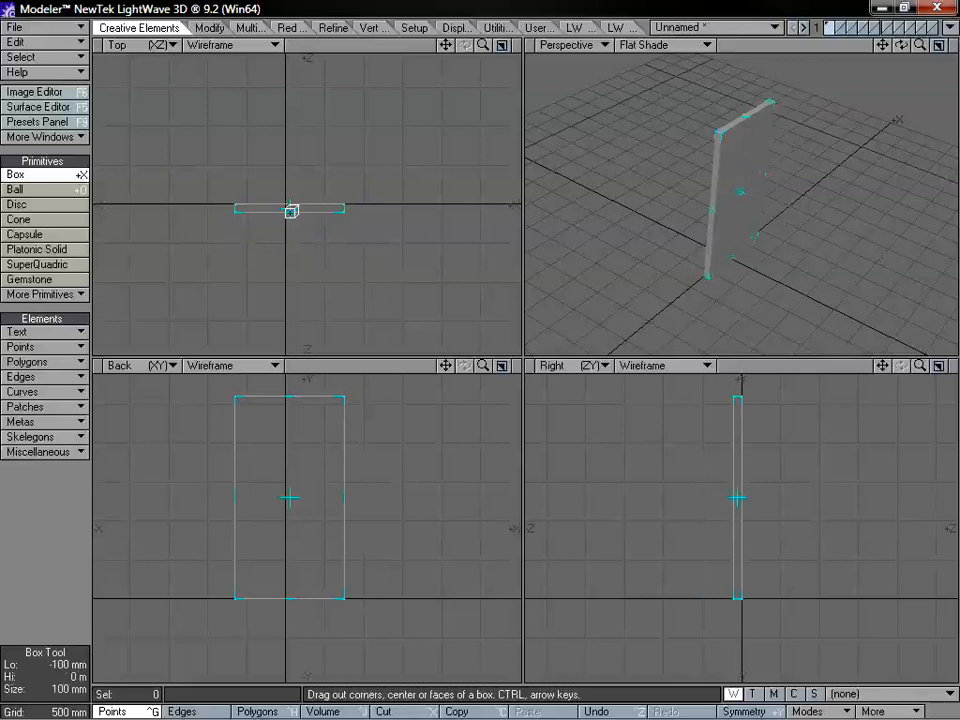
- Drill a rectangular opening through the box with DRectangle, leaving a narrow frame around all four sides
{"action": "left_click", "coordinate": [576, 28]}
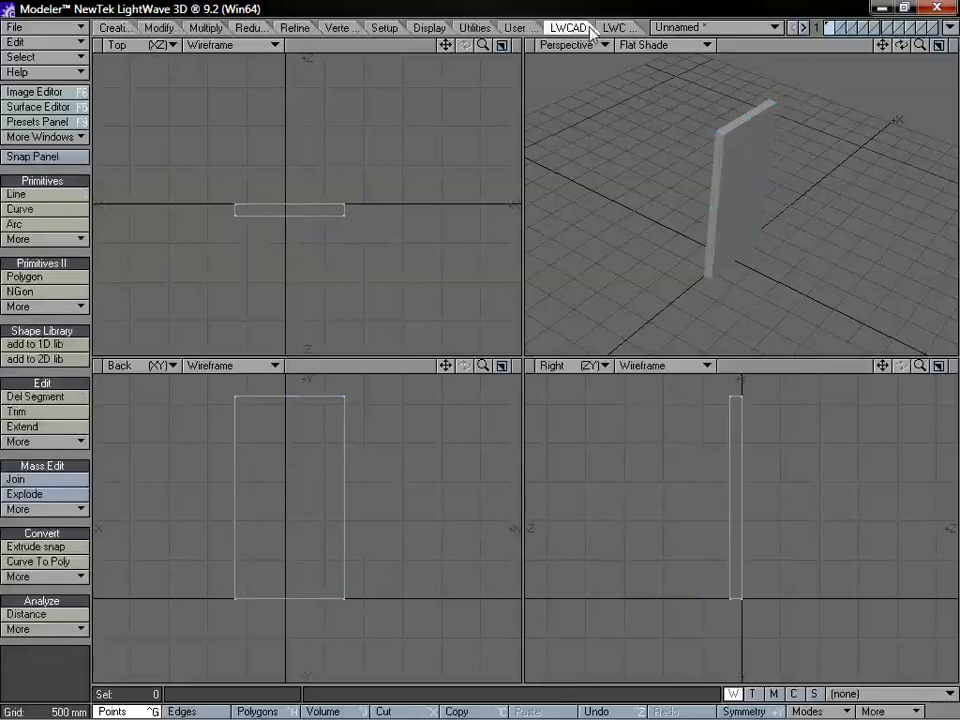
{"action": "left_click", "coordinate": [612, 28]}
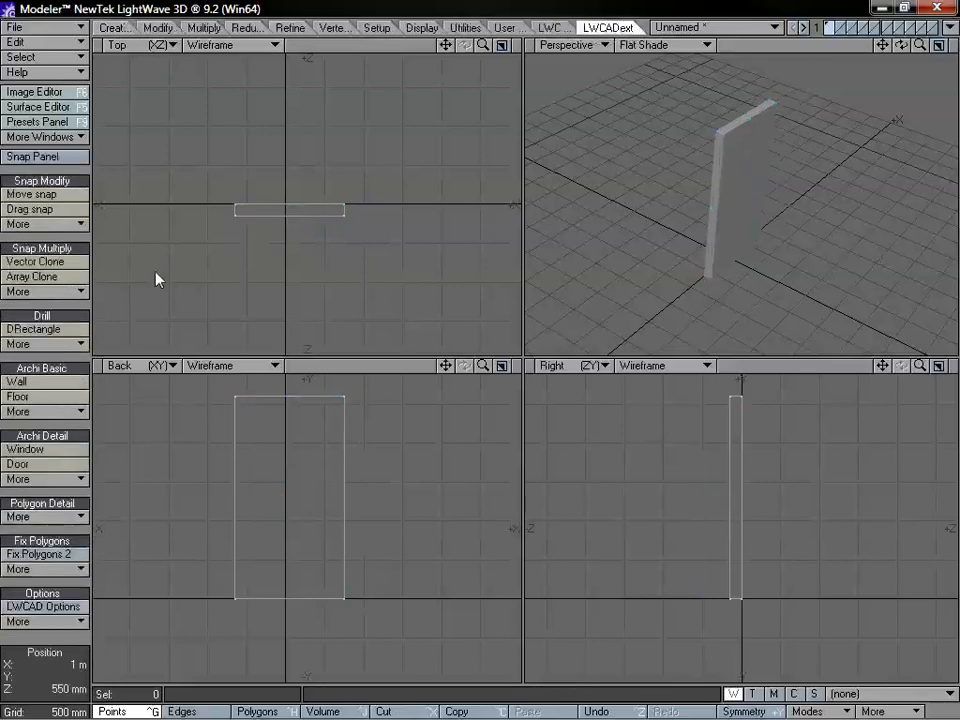
{"action": "left_click", "coordinate": [55, 330]}
{"action": "left_click_drag", "start_coordinate": [243, 413], "coordinate": [334, 590]}
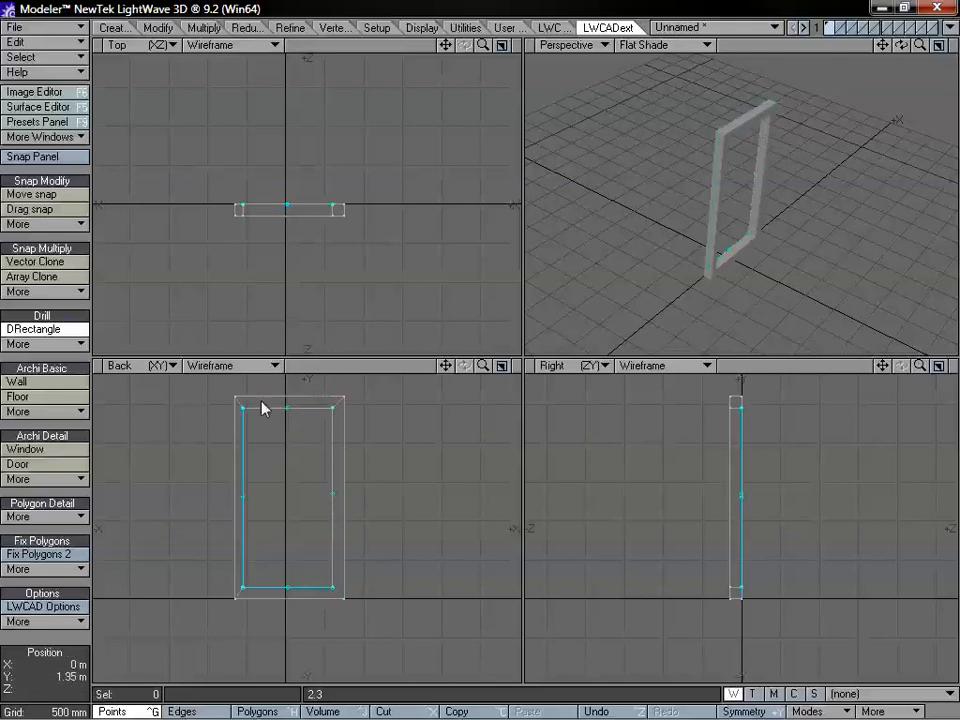
- Check the snap settings, then move the opening's right and top edges outward to even the frame's width
{"action": "left_click", "coordinate": [40, 156]}
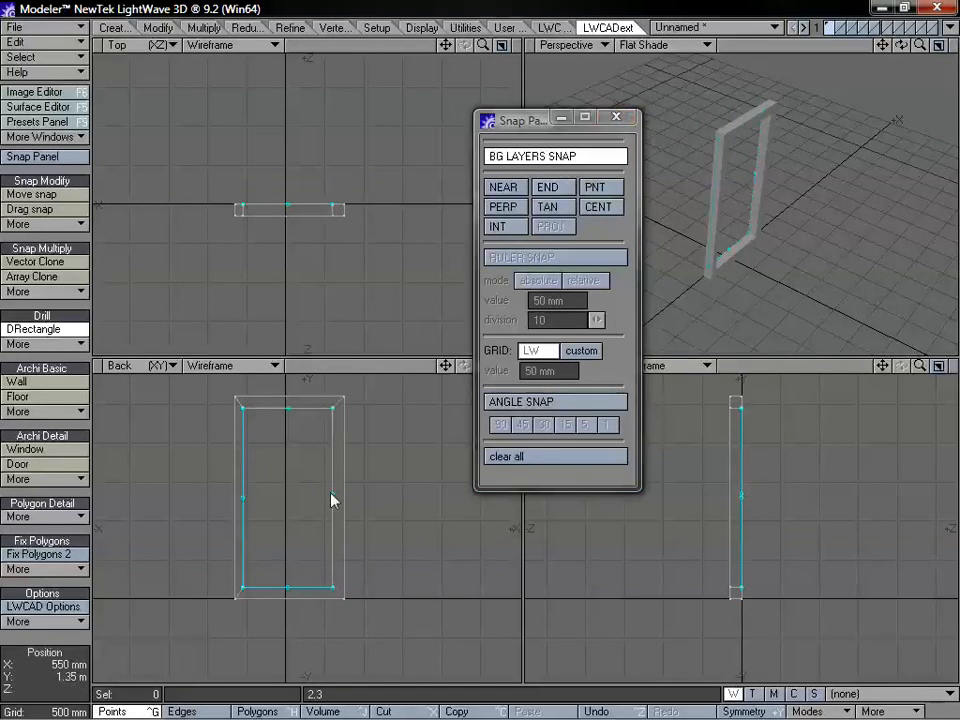
{"action": "left_click_drag", "start_coordinate": [333, 496], "coordinate": [337, 496]}
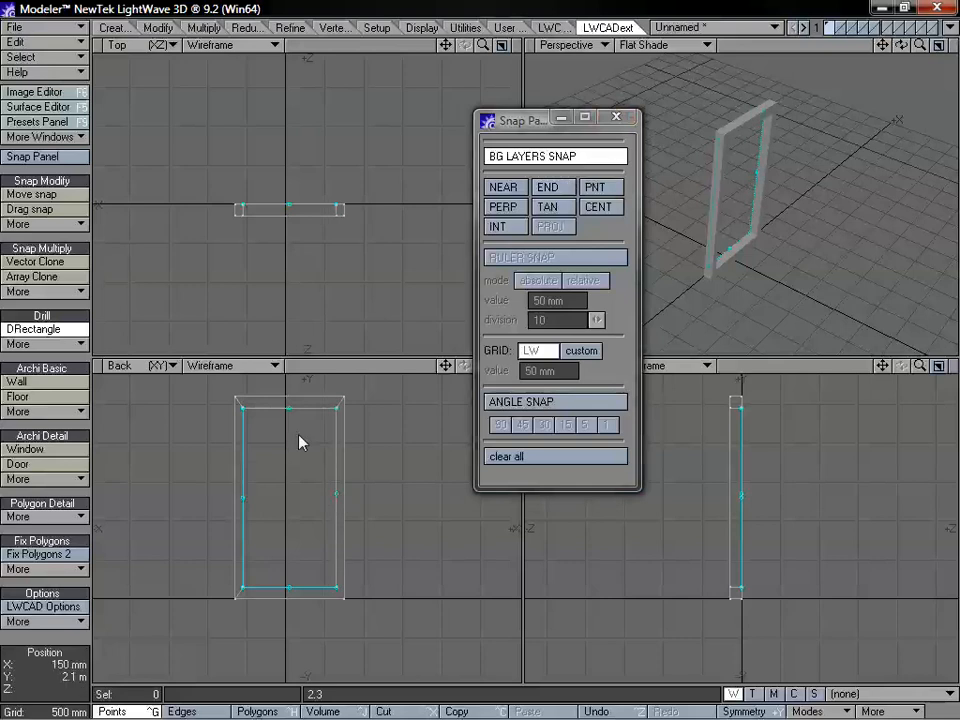
{"action": "left_click_drag", "start_coordinate": [288, 408], "coordinate": [288, 404]}
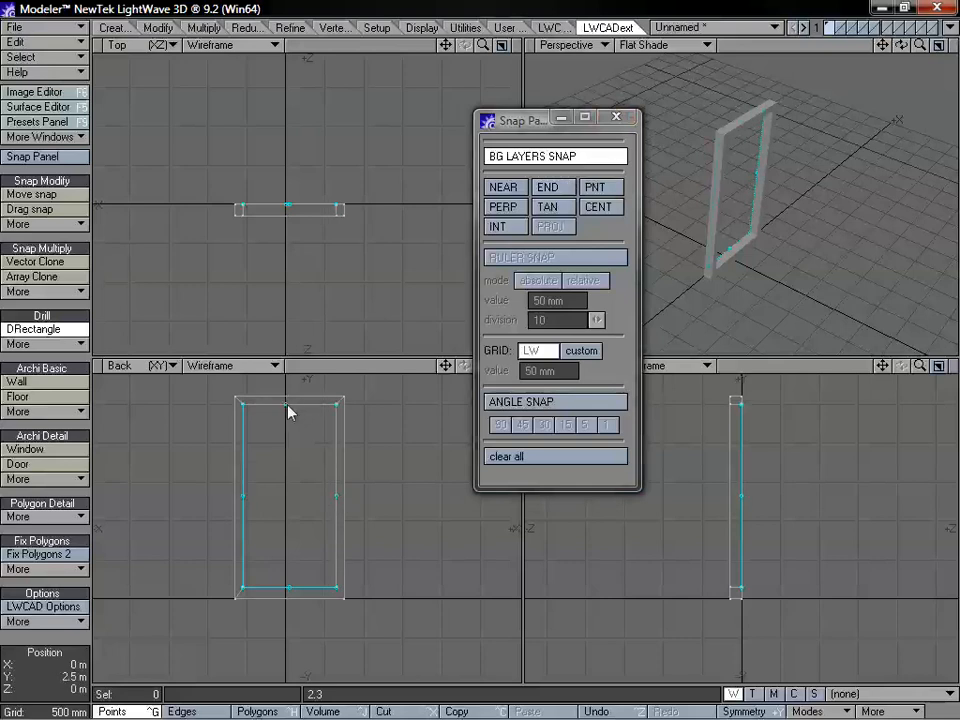
{"action": "left_click", "coordinate": [616, 117]}
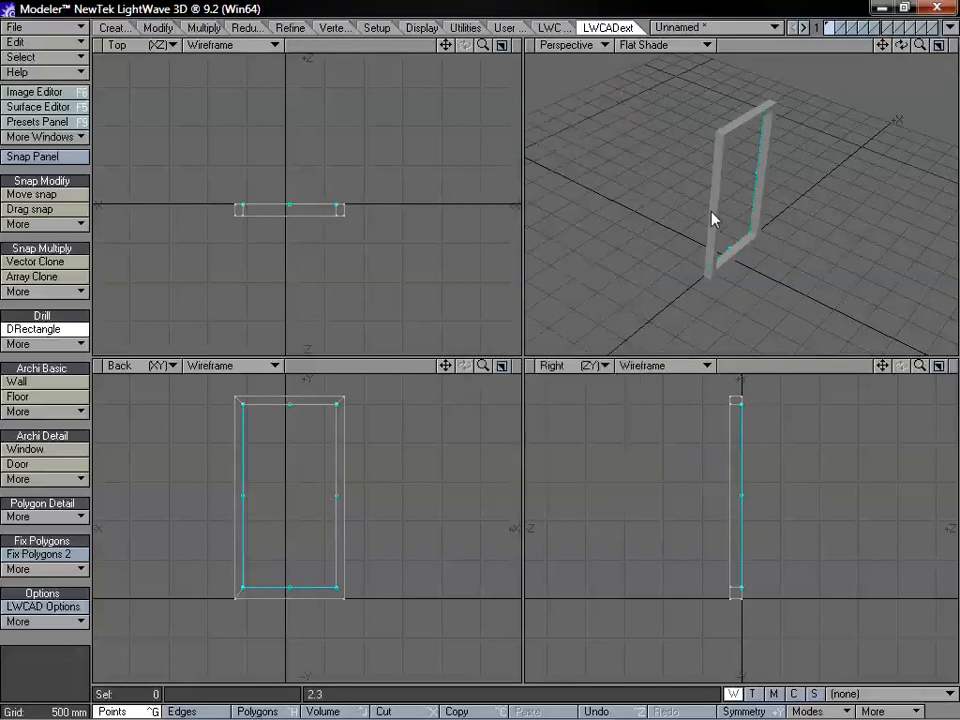
{"action": "key", "text": "space"}
{"action": "key", "text": "a"}
{"action": "left_click_drag", "start_coordinate": [819, 230], "coordinate": [772, 242], "text": "alt"}
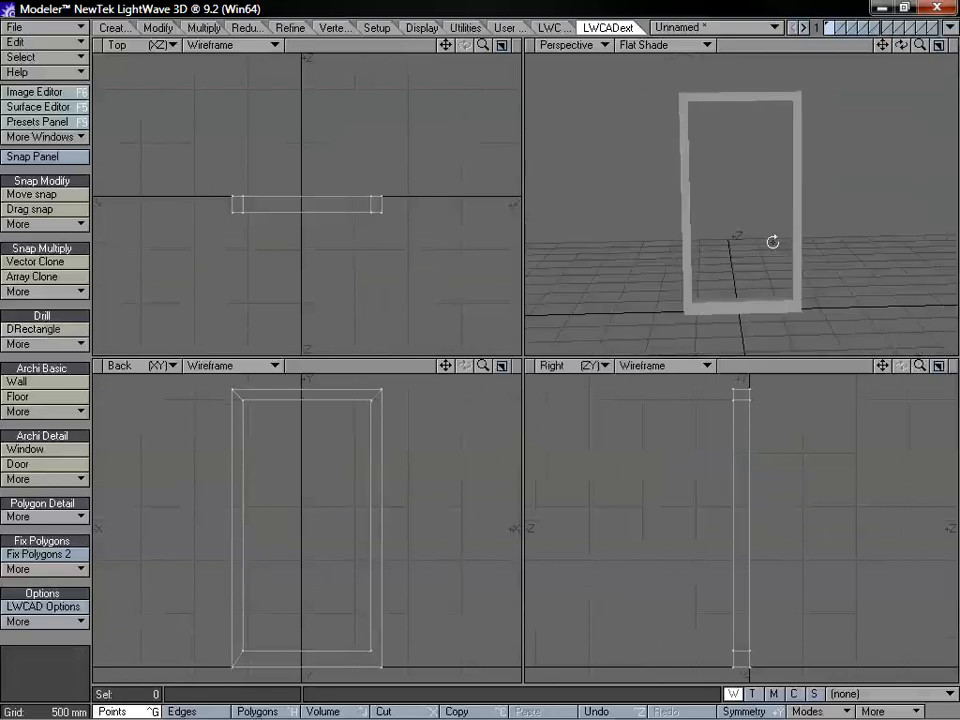
{"action": "left_click", "coordinate": [50, 160]}
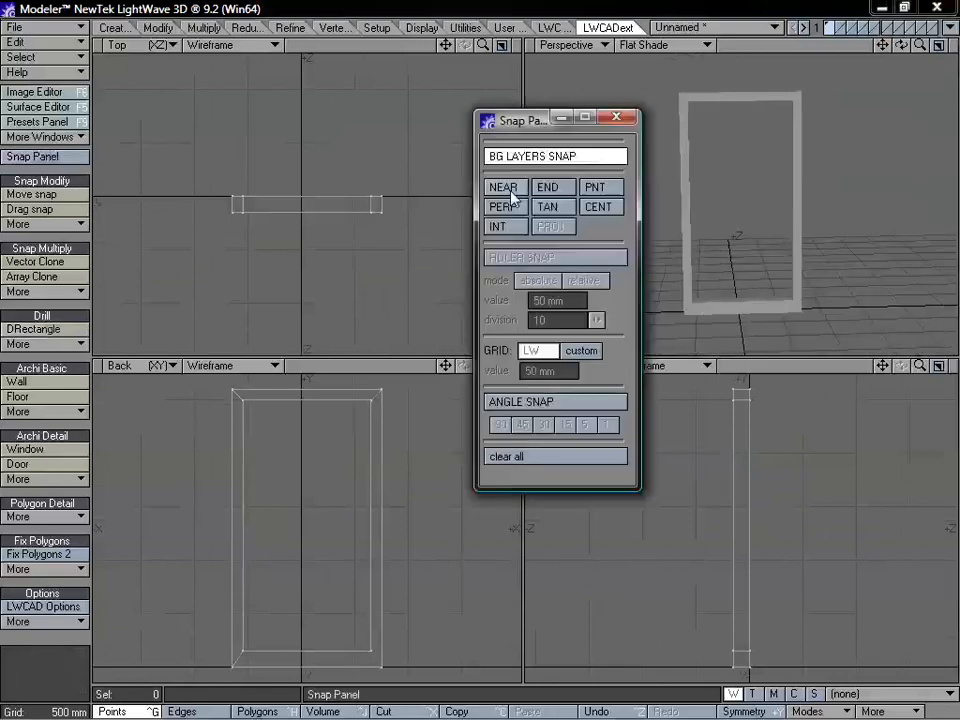
{"action": "left_click", "coordinate": [631, 124]}
{"action": "left_click_drag", "start_coordinate": [767, 221], "coordinate": [724, 168], "text": "alt"}
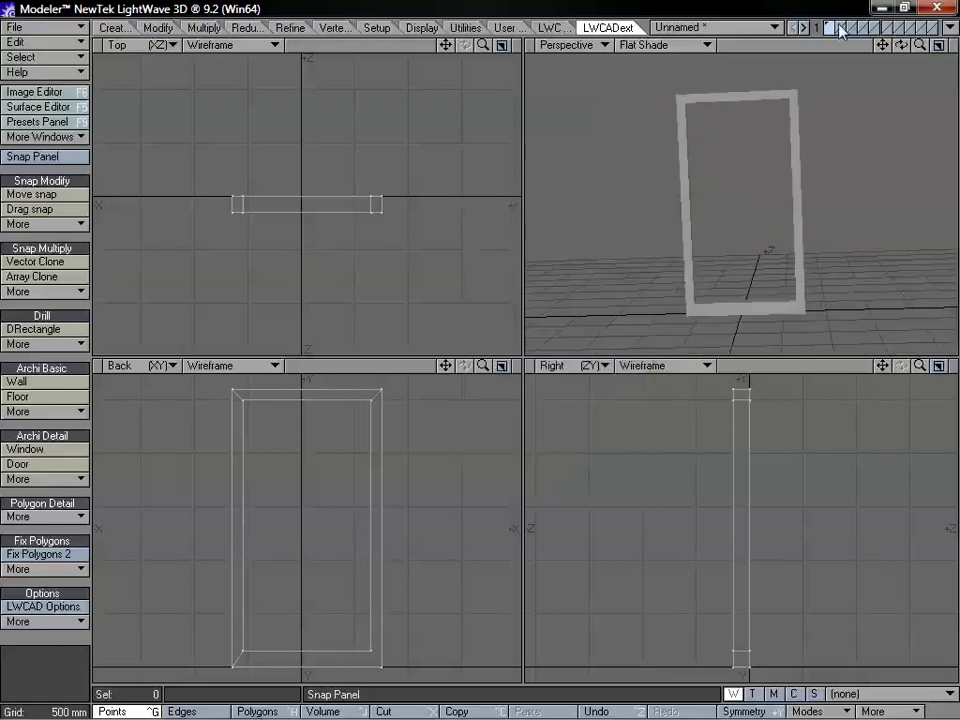
- On the second layer, draw a flat box 1.3 m wide and 2.45 m high overlapping the frame's inner edges
{"action": "left_click", "coordinate": [838, 28]}
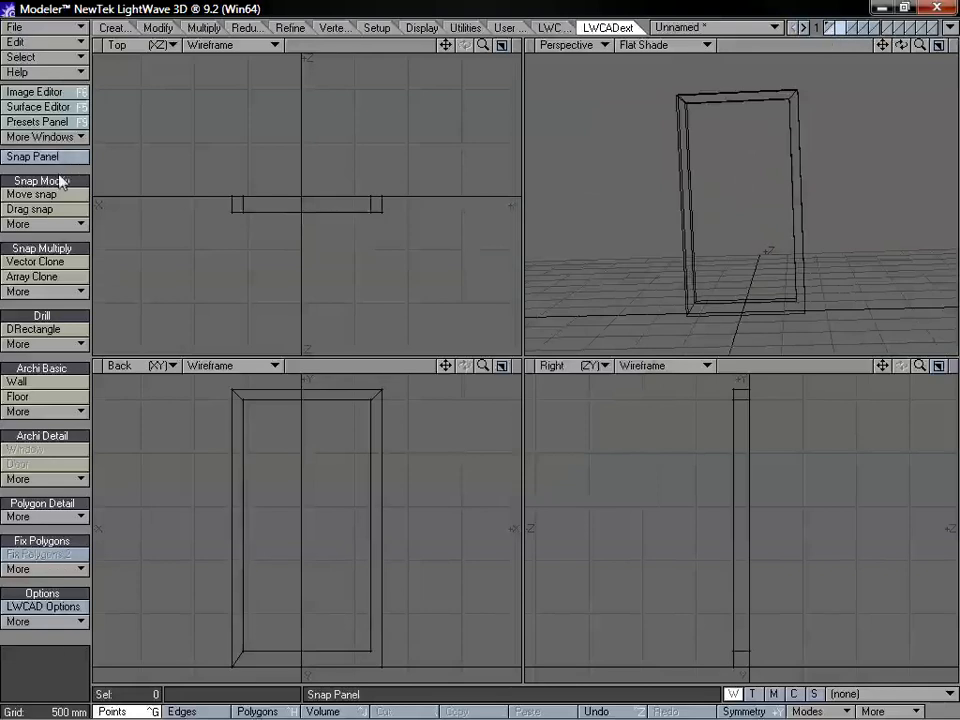
{"action": "left_click", "coordinate": [112, 27]}
{"action": "left_click", "coordinate": [20, 174]}
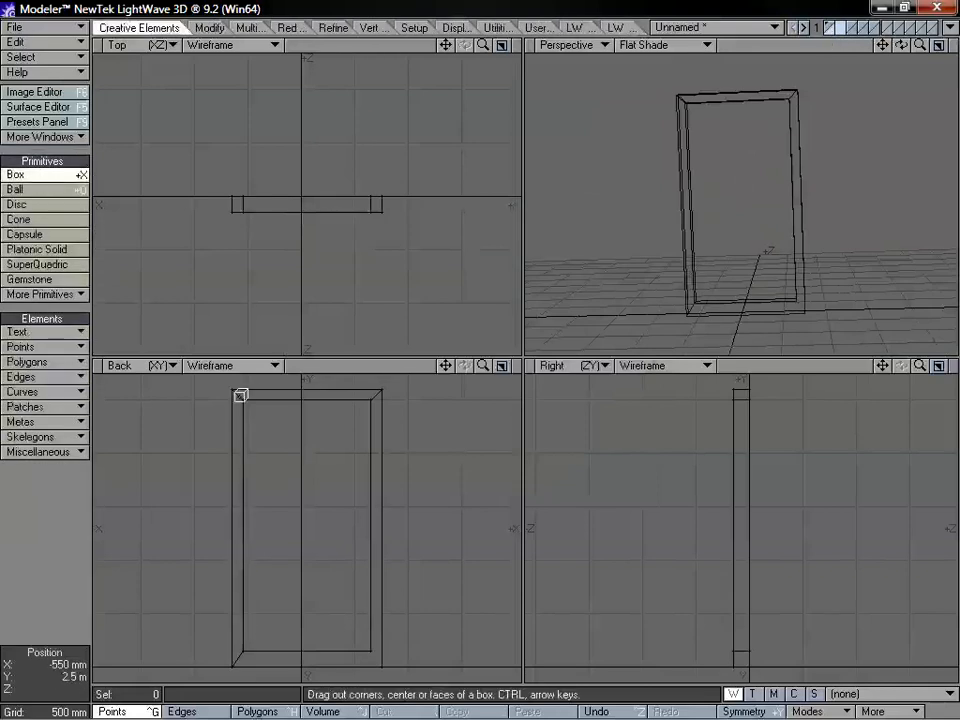
{"action": "left_click_drag", "start_coordinate": [238, 395], "coordinate": [352, 583]}
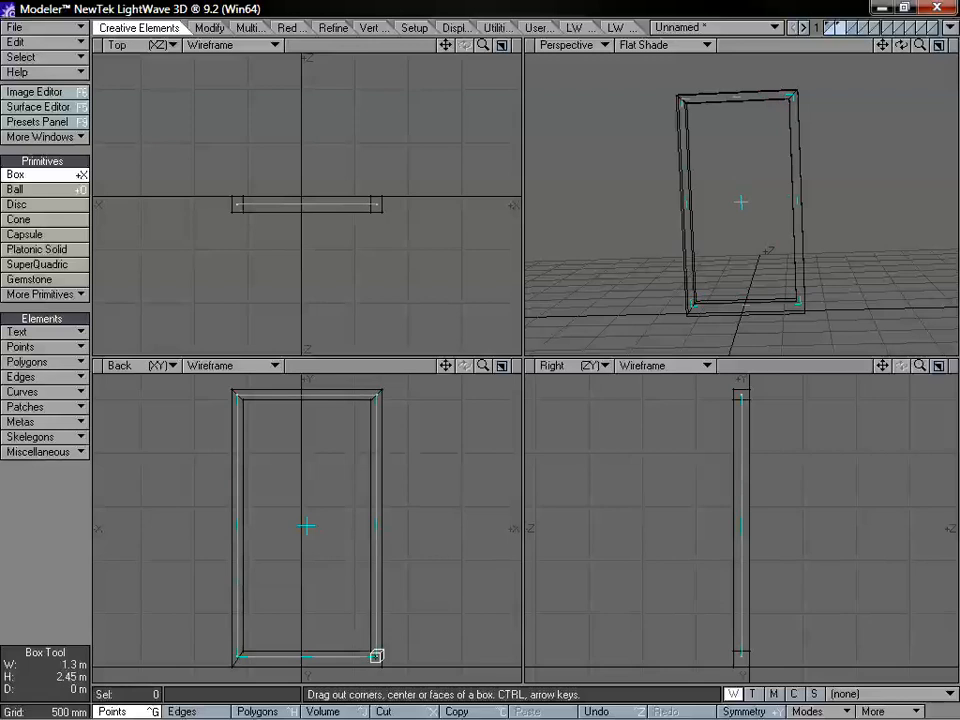
- Give the pane a thin depth and centre it within the frame's thickness in the top view
{"action": "left_click_drag", "start_coordinate": [315, 197], "coordinate": [313, 201]}
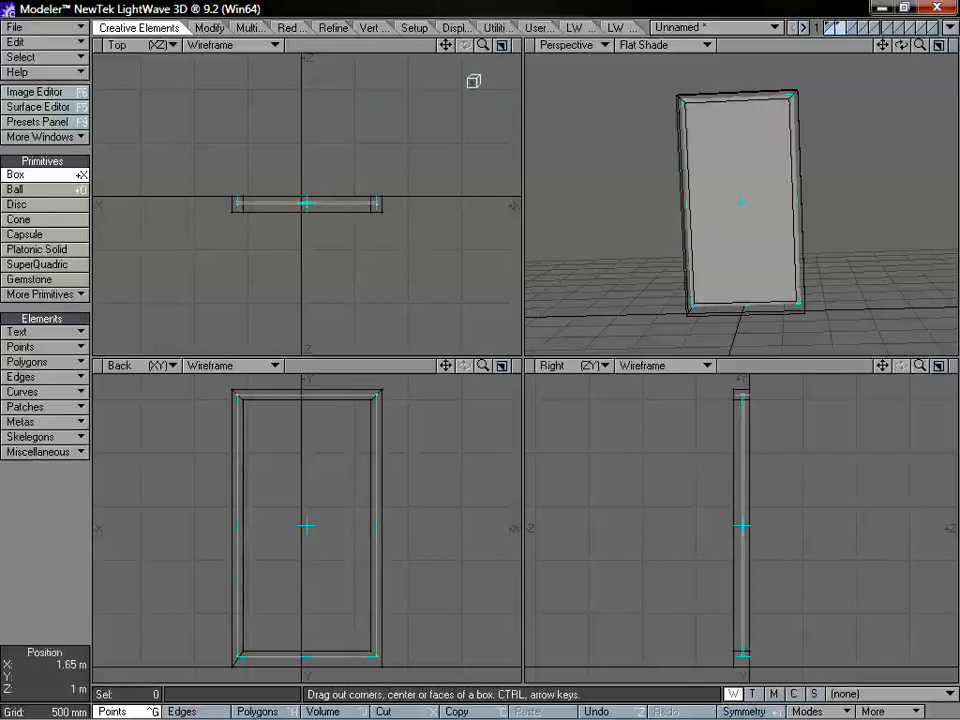
{"action": "left_click_drag", "start_coordinate": [483, 46], "coordinate": [538, 46]}
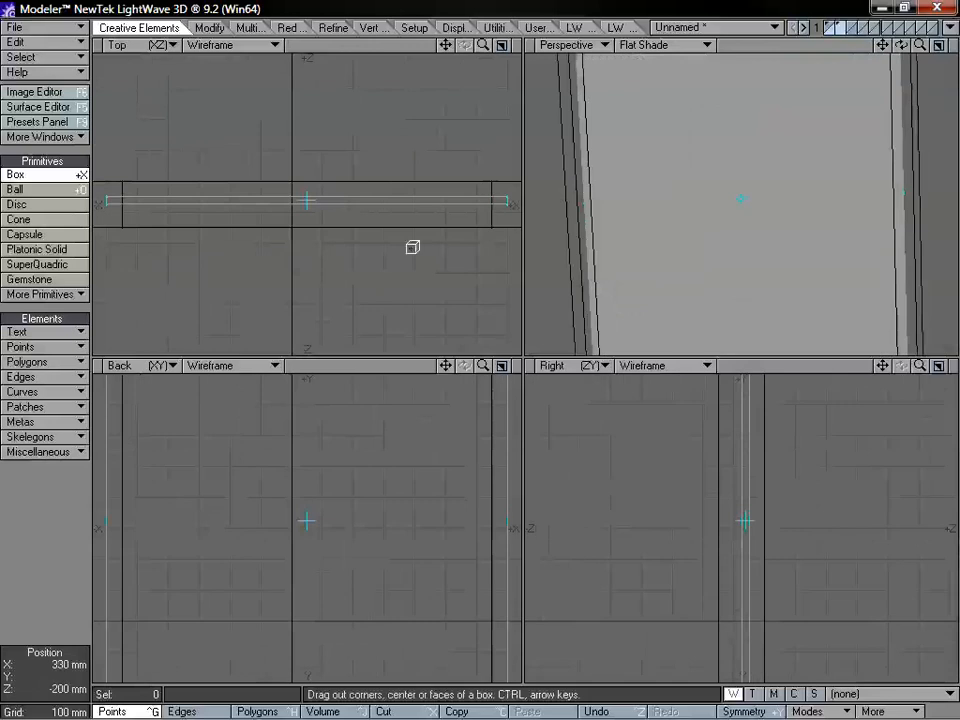
{"action": "left_click_drag", "start_coordinate": [315, 202], "coordinate": [306, 204]}
{"action": "key", "text": "space"}
{"action": "key", "text": "a"}
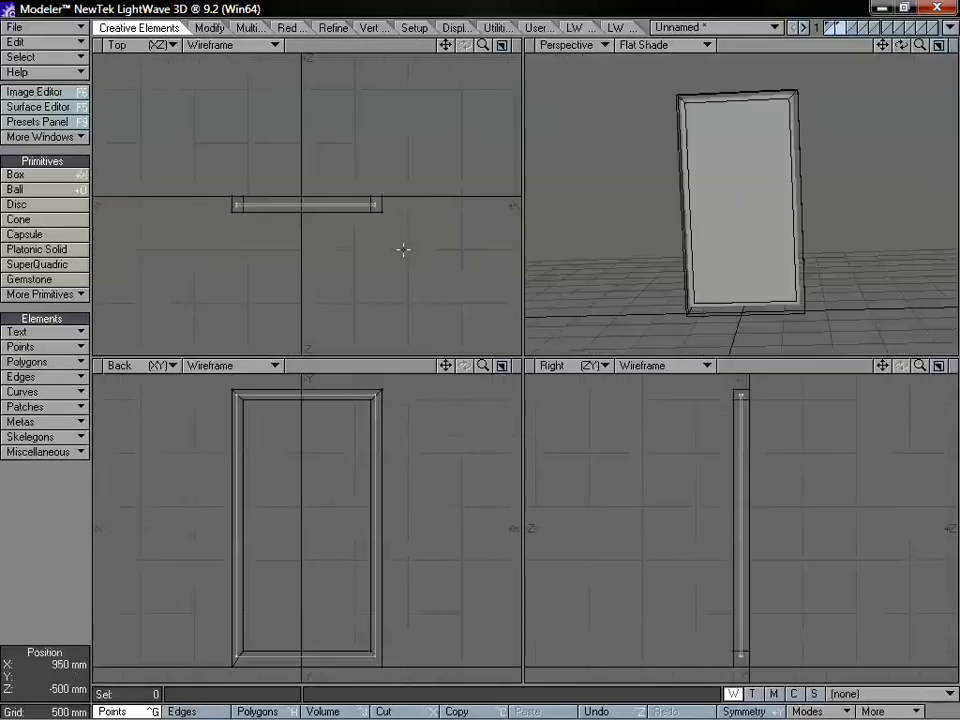
- Assign a new surface named Trim to the window frame on the first layer
{"action": "left_click_drag", "start_coordinate": [799, 178], "coordinate": [650, 215], "text": "alt"}
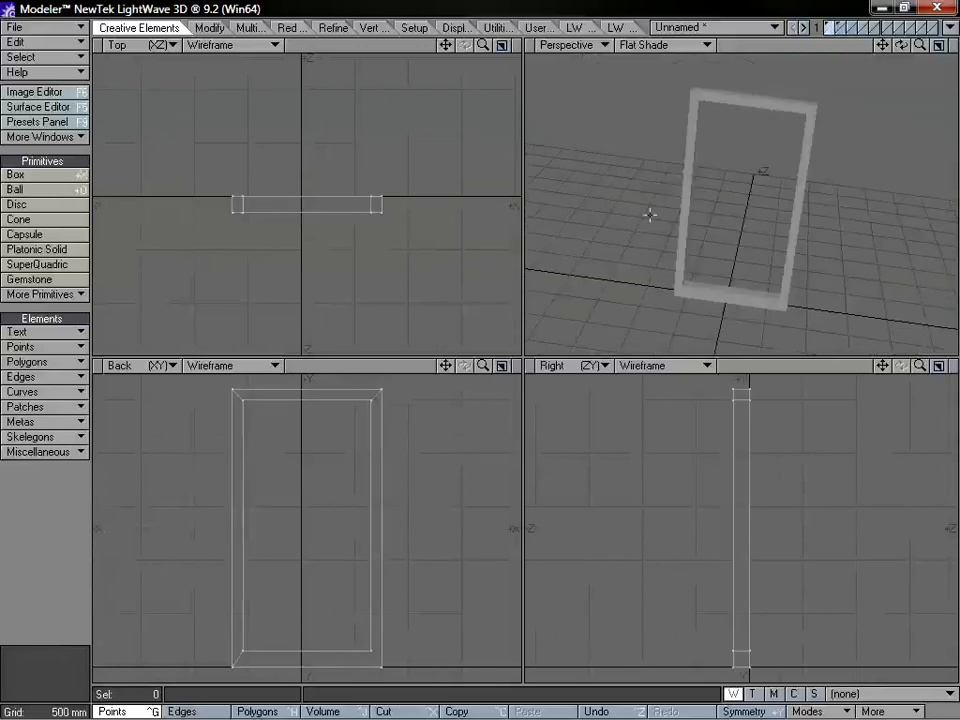
{"action": "key", "text": "q"}
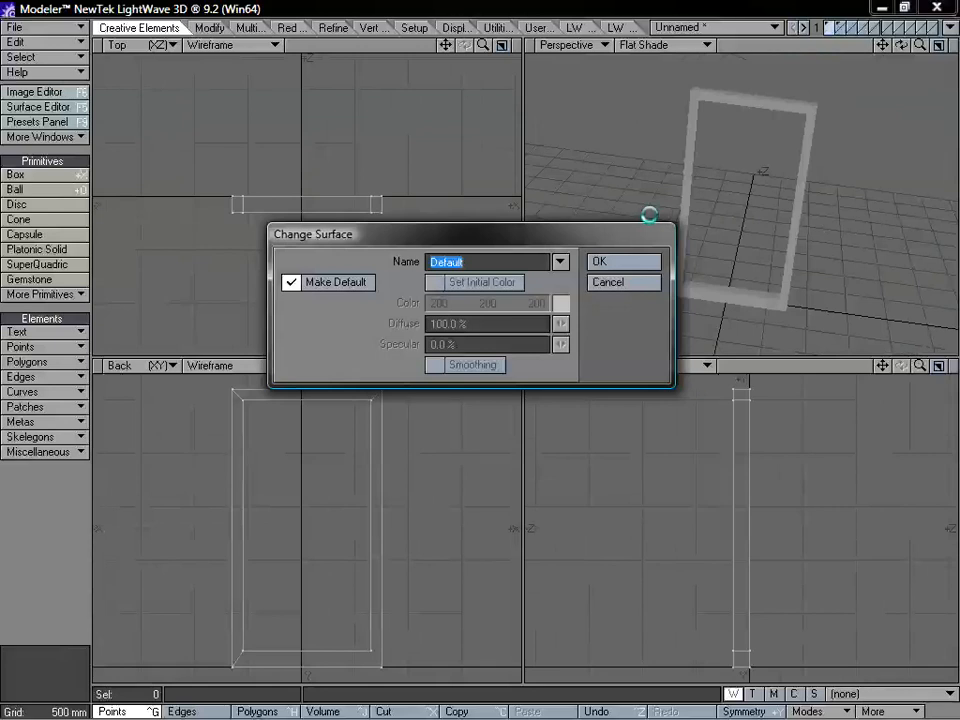
{"action": "type", "text": "Trim"}
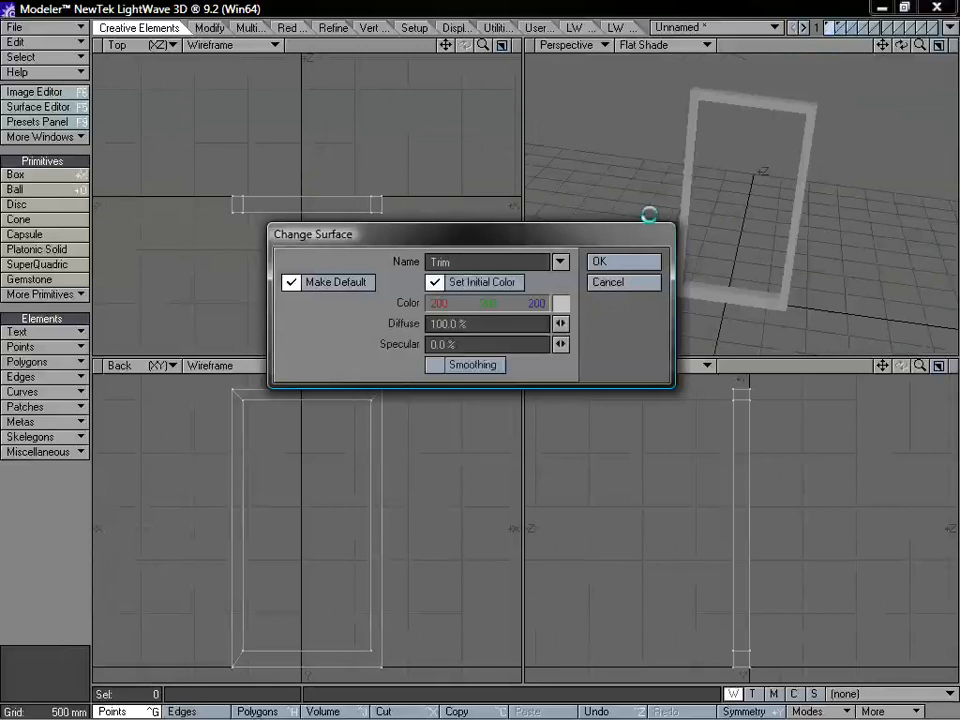
{"action": "key", "text": "Return"}
- Assign a new surface named Glass to the pane on the second layer
{"action": "left_click", "coordinate": [840, 30]}
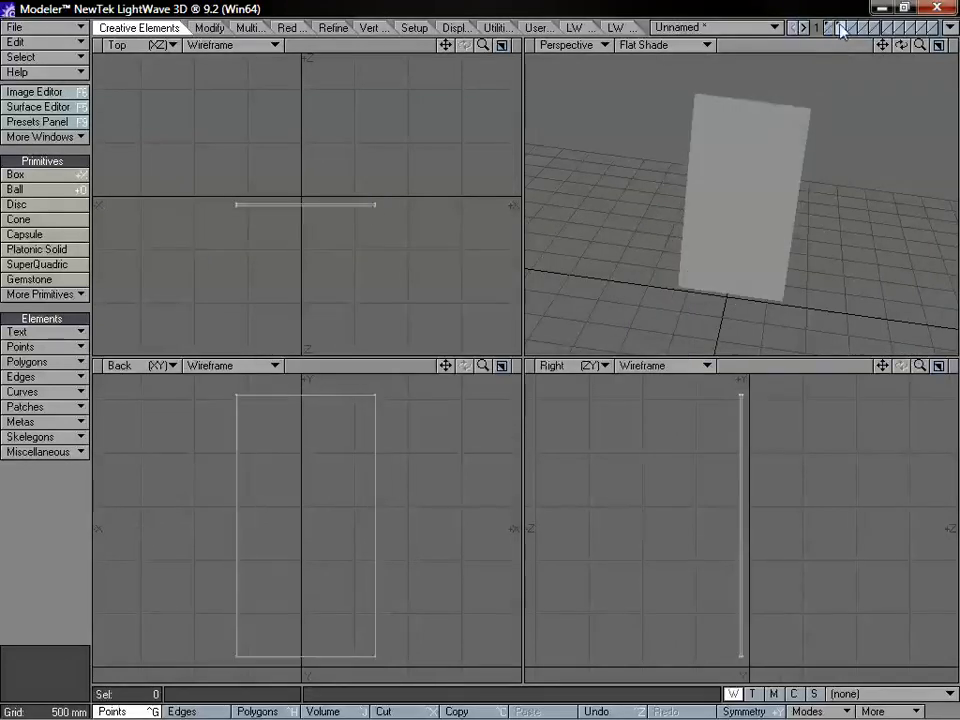
{"action": "key", "text": "shift+q"}
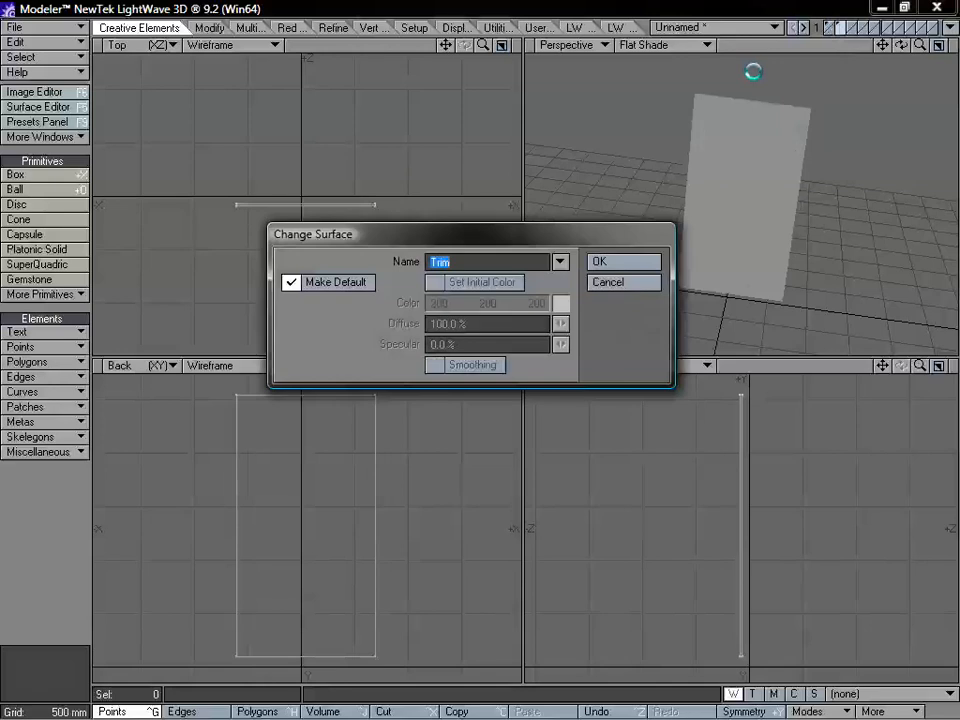
{"action": "type", "text": "Gla"}
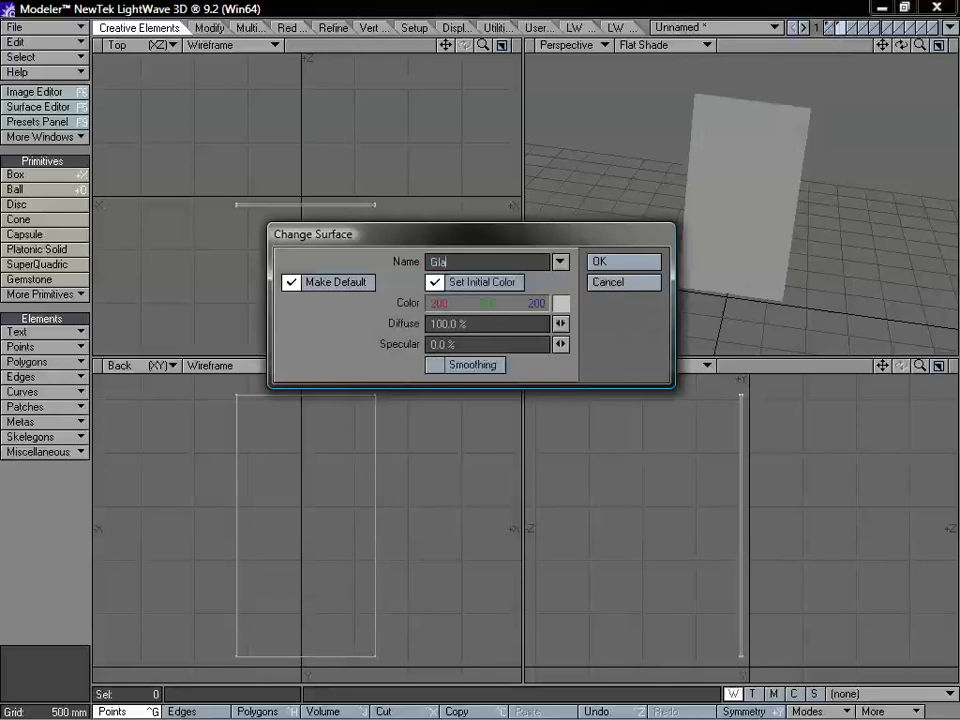
{"action": "type", "text": "ss"}
{"action": "key", "text": "Return"}
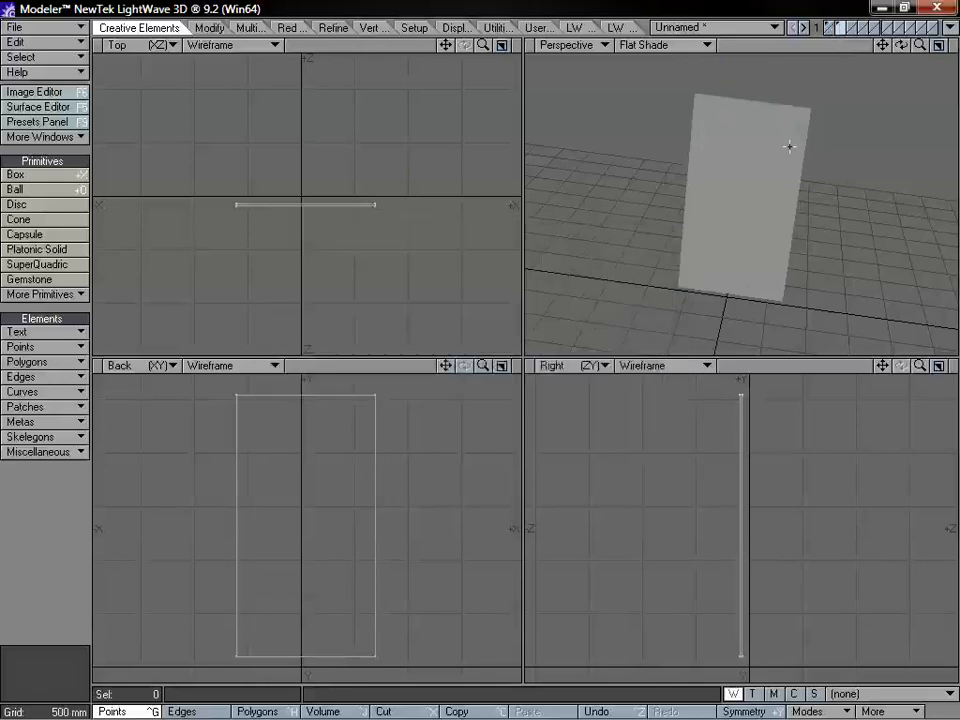
- Cut the glass pane from the second layer and paste it into the first layer with the window frame
{"action": "left_click_drag", "start_coordinate": [789, 147], "coordinate": [803, 203], "text": "alt"}
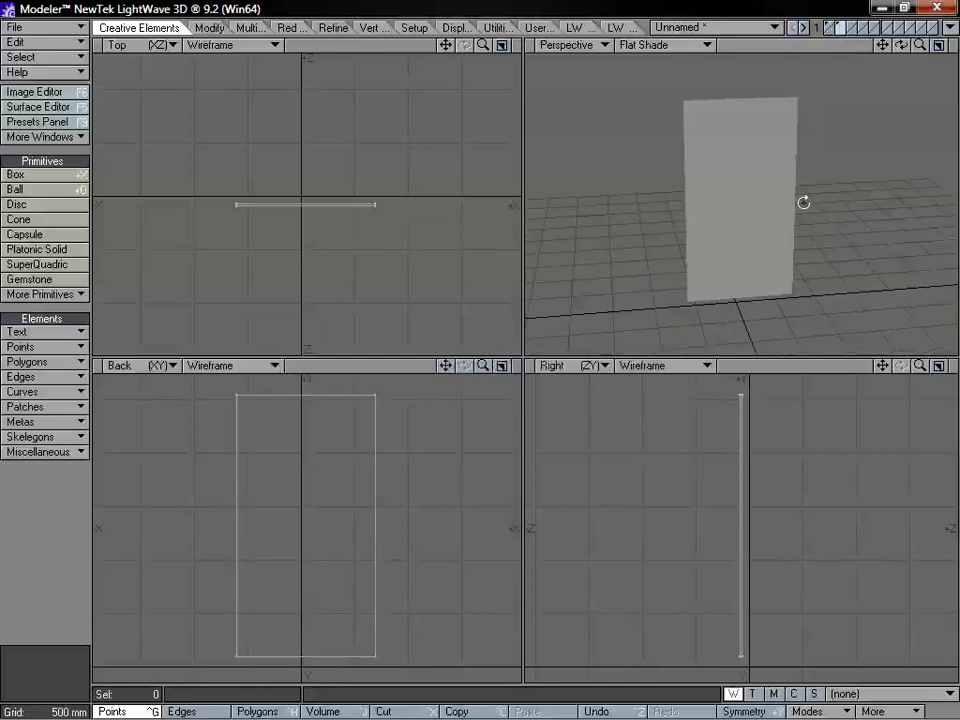
{"action": "mouse_move", "coordinate": [920, 46]}
{"action": "left_mouse_down"}
{"action": "mouse_move", "coordinate": [860, 46]}
{"action": "mouse_move", "coordinate": [943, 46]}
{"action": "mouse_move", "coordinate": [919, 48]}
{"action": "left_mouse_up"}
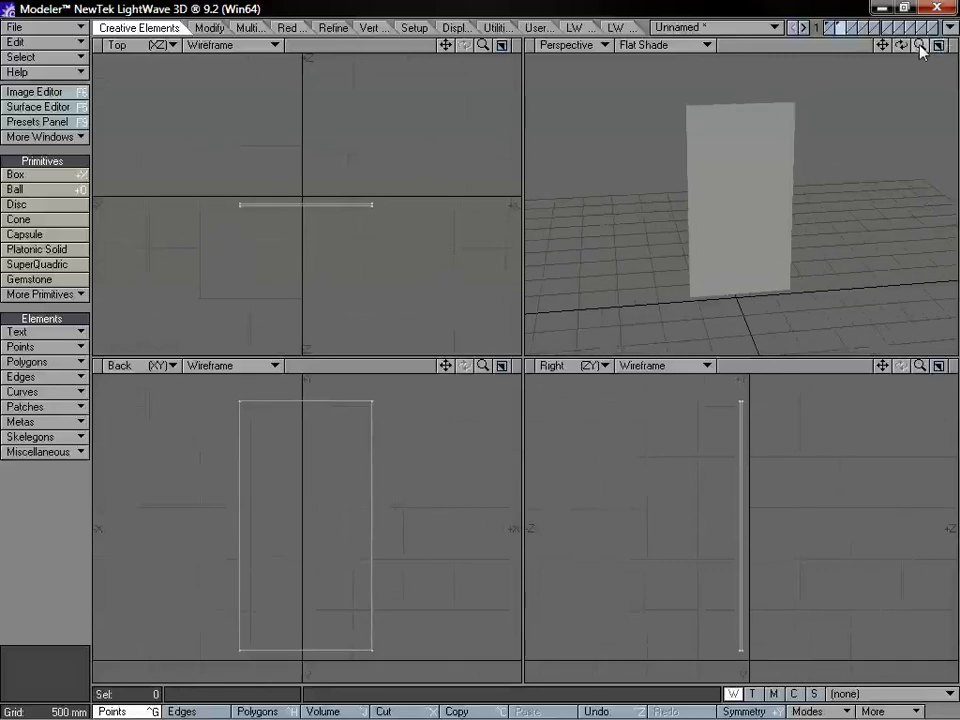
{"action": "mouse_move", "coordinate": [920, 47]}
{"action": "left_mouse_down"}
{"action": "mouse_move", "coordinate": [908, 47]}
{"action": "mouse_move", "coordinate": [918, 47]}
{"action": "left_mouse_up"}
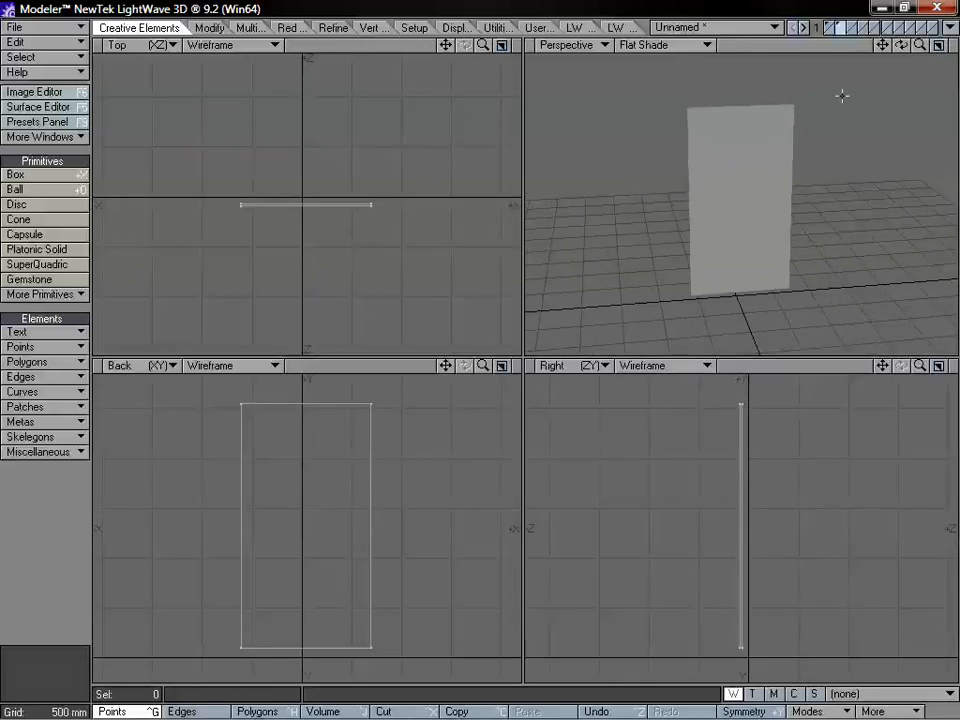
{"action": "key", "text": "ctrl+x"}
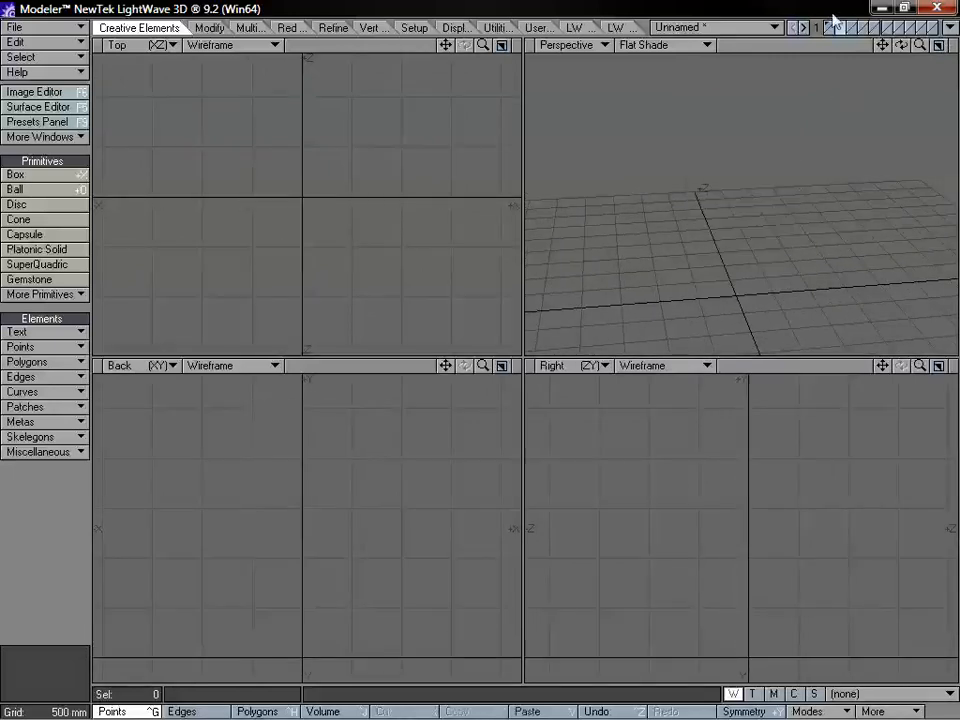
{"action": "key", "text": "ctrl+v"}
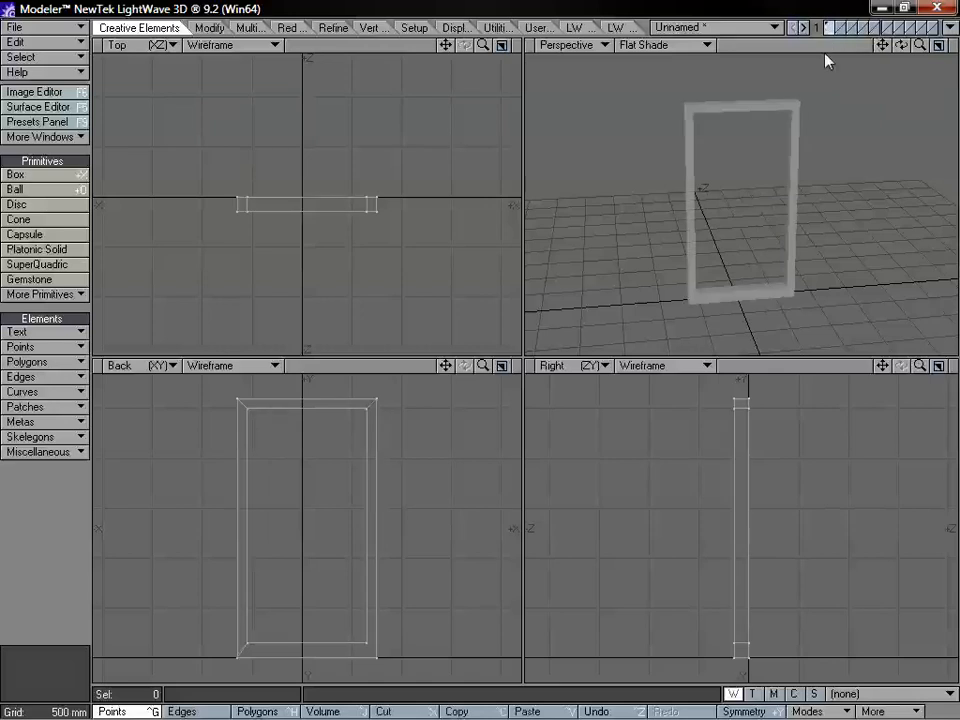
{"action": "key", "text": "ctrl+v"}
{"action": "left_click_drag", "start_coordinate": [788, 170], "coordinate": [945, 46], "text": "alt"}
{"action": "left_click_drag", "start_coordinate": [790, 232], "coordinate": [782, 193], "text": "alt"}
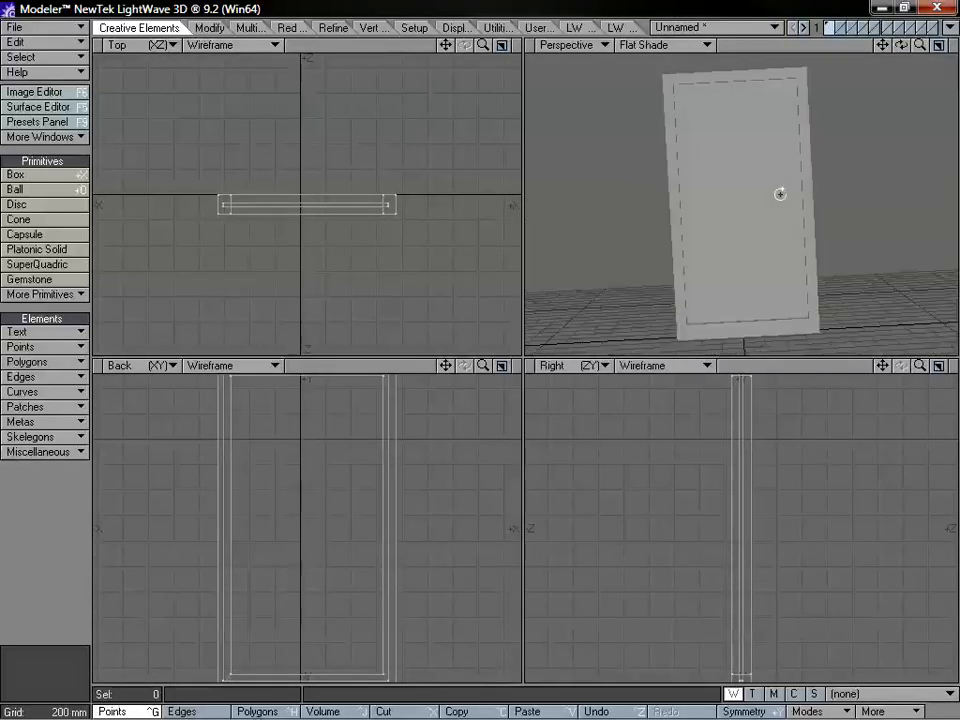
- Select the two front polygons of the window frame, the U-shaped one and the top one, in an enlarged perspective view
{"action": "key", "text": "space"}
{"action": "key", "text": "space"}
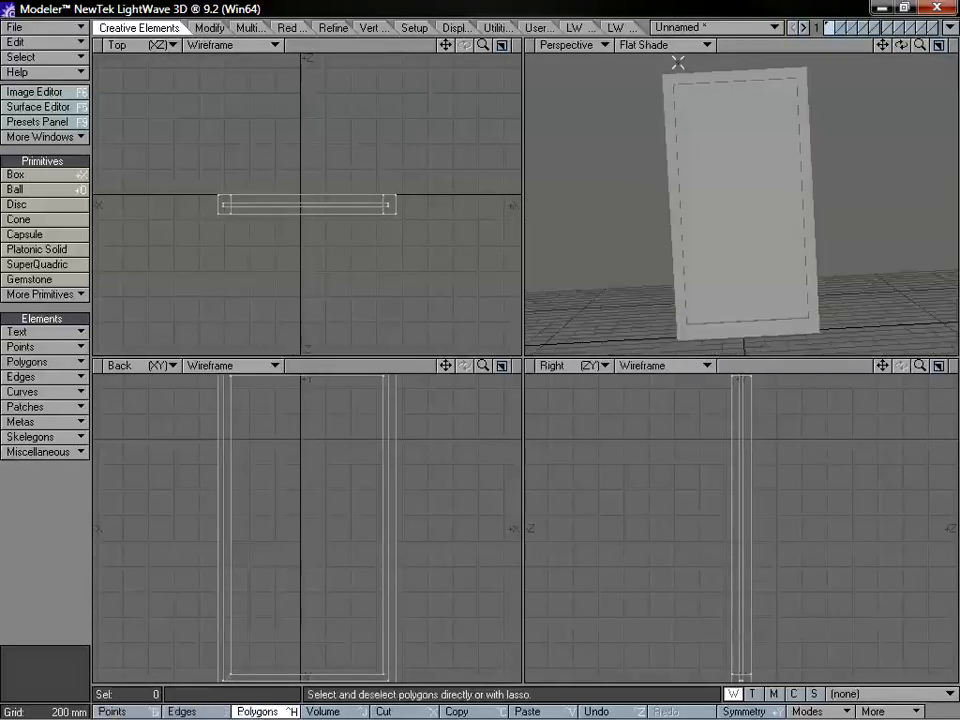
{"action": "left_click", "coordinate": [668, 80]}
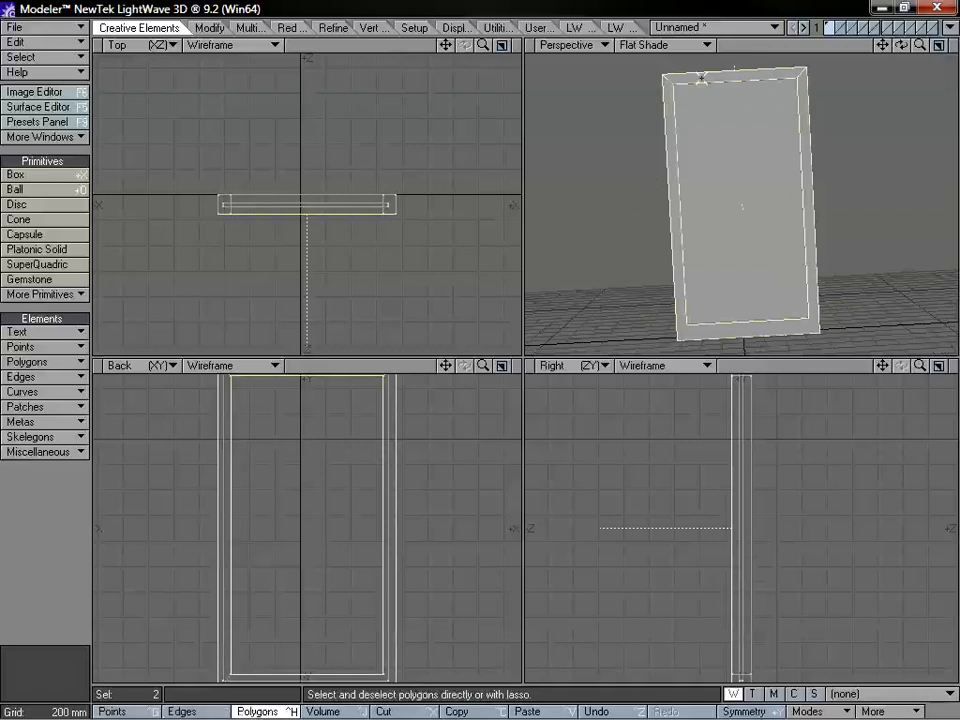
{"action": "left_click", "coordinate": [58, 517]}
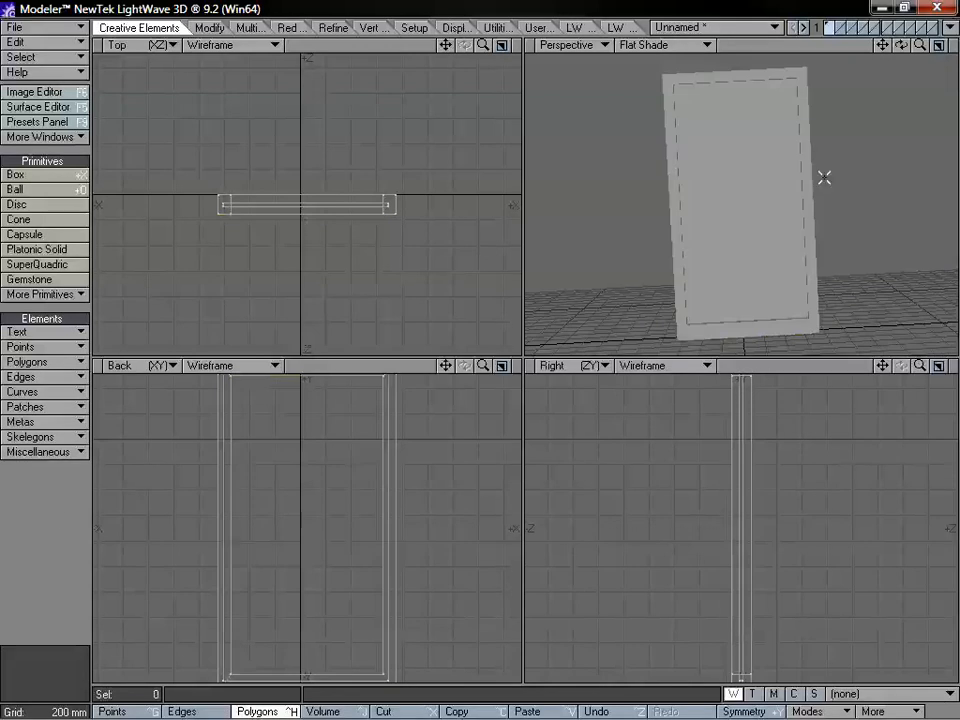
{"action": "left_click", "coordinate": [687, 326]}
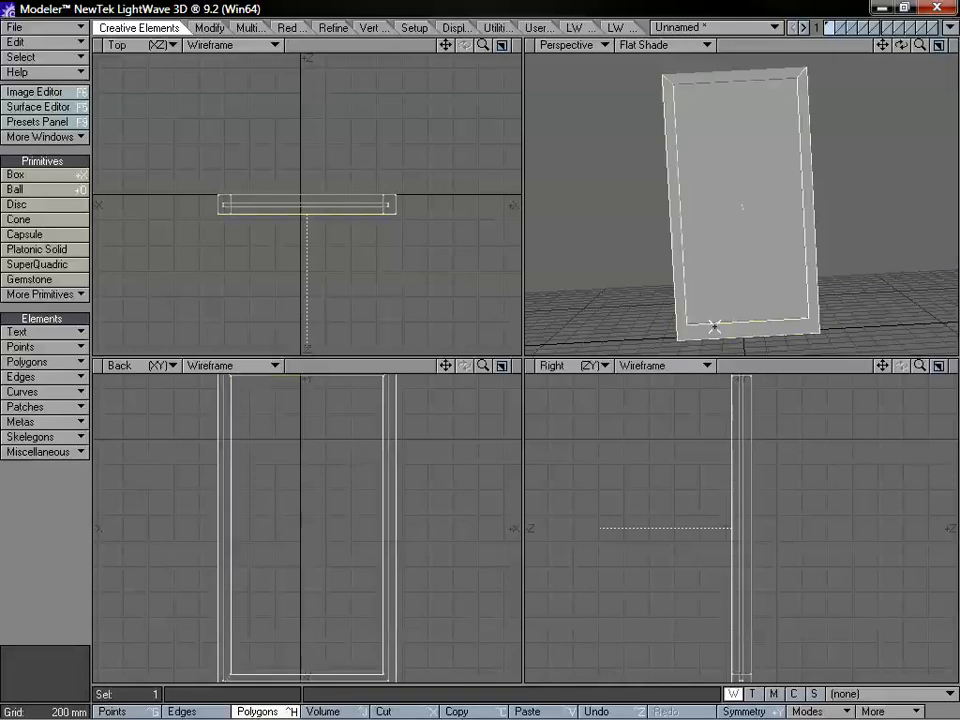
{"action": "key", "text": "KP_1"}
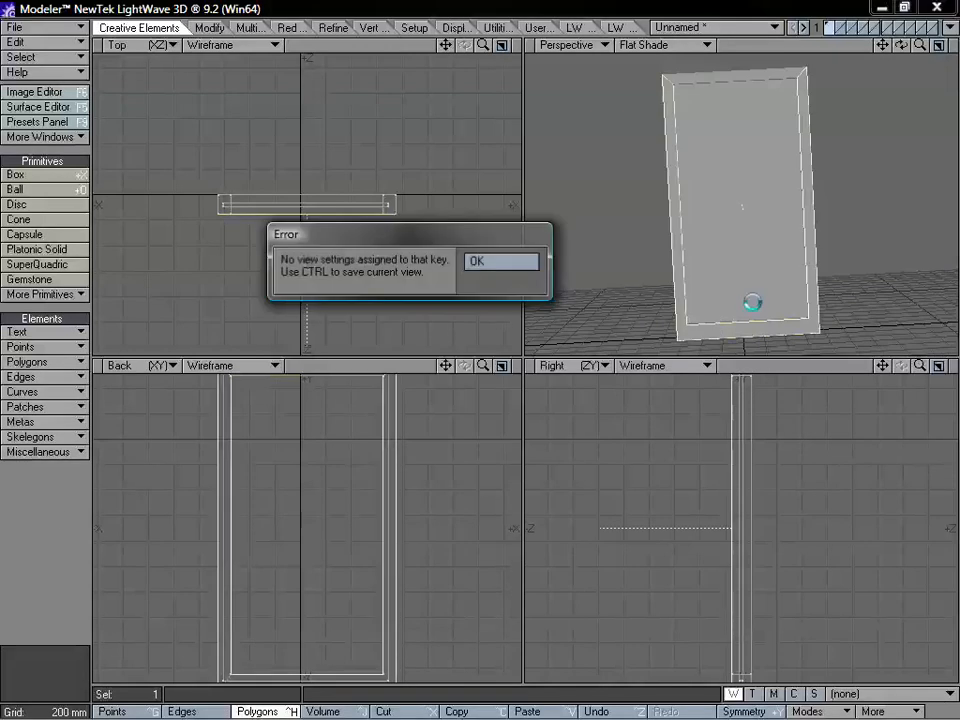
{"action": "left_click", "coordinate": [508, 260]}
{"action": "key", "text": "KP_0"}
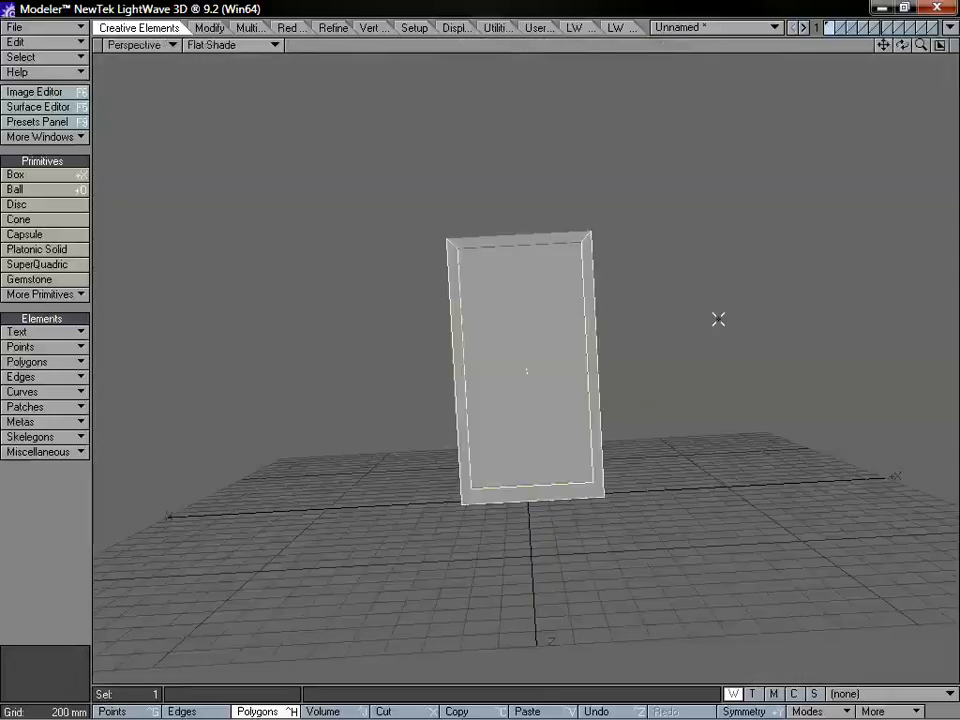
{"action": "key", "text": "period"}
{"action": "left_click", "coordinate": [460, 91]}
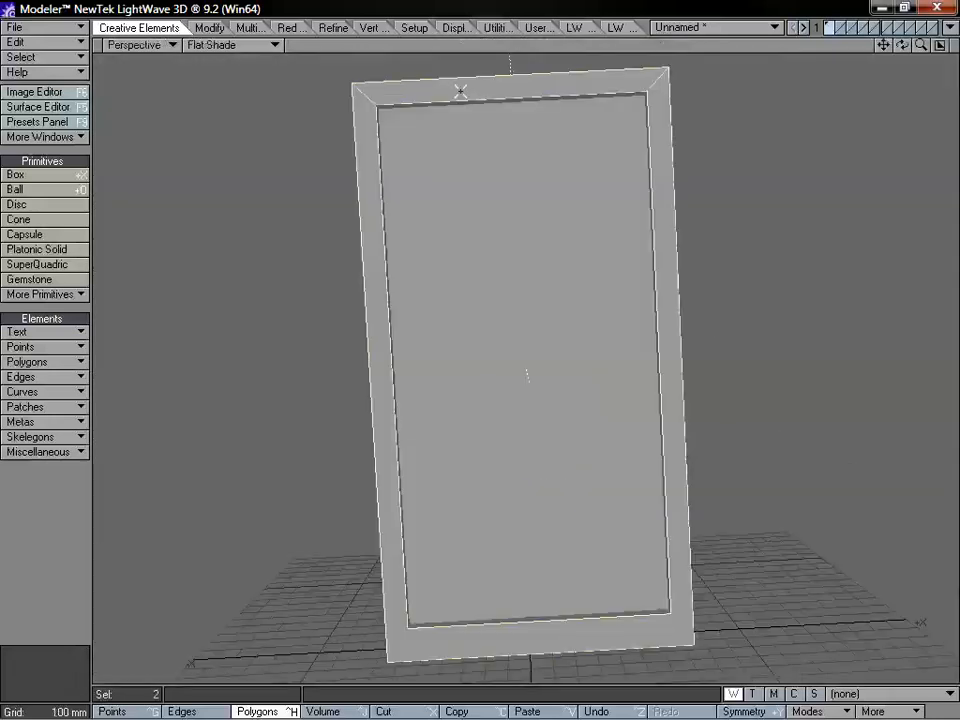
- Split the U-shaped front polygon diagonally at both lower frame corners, making four mitred front faces
{"action": "key", "text": "ctrl+g"}
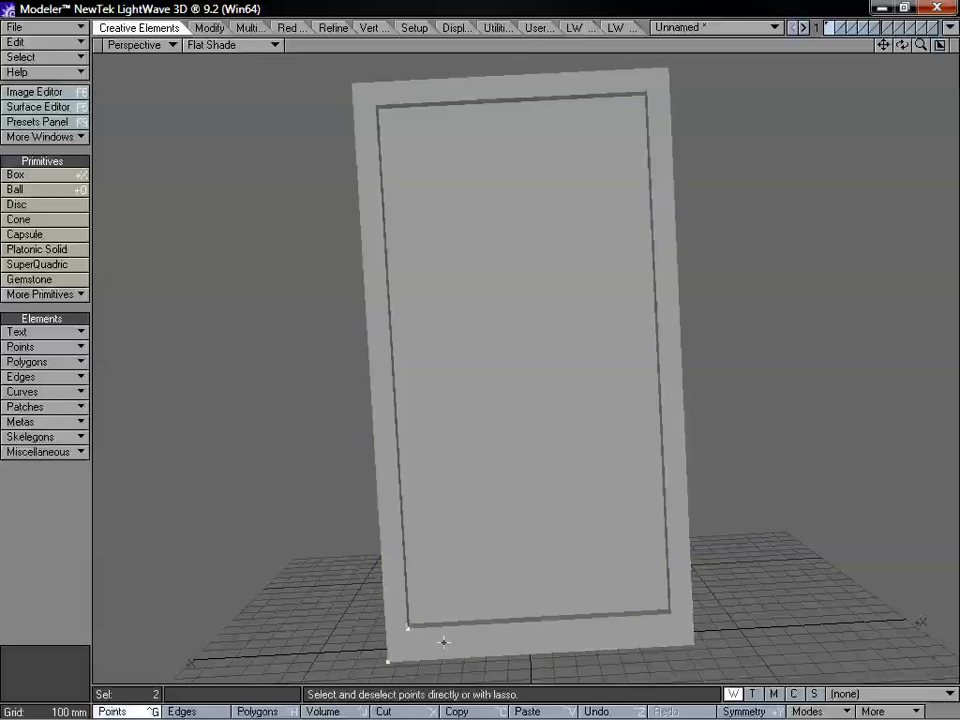
{"action": "right_click_drag", "start_coordinate": [428, 613], "coordinate": [430, 606]}
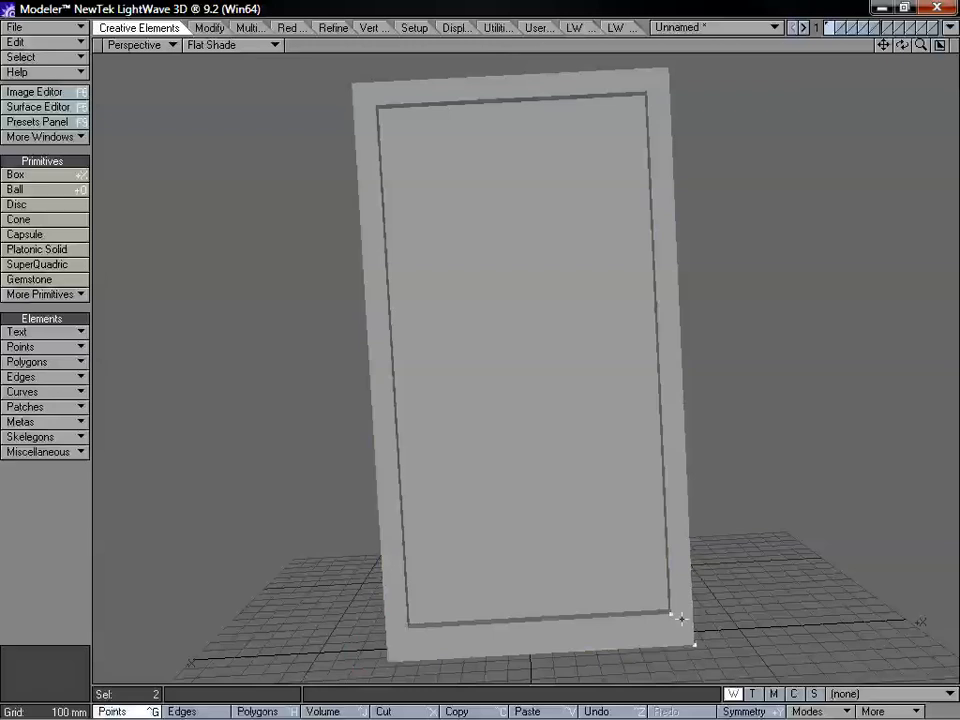
{"action": "key", "text": "space"}
{"action": "key", "text": "space"}
{"action": "key", "text": "space"}
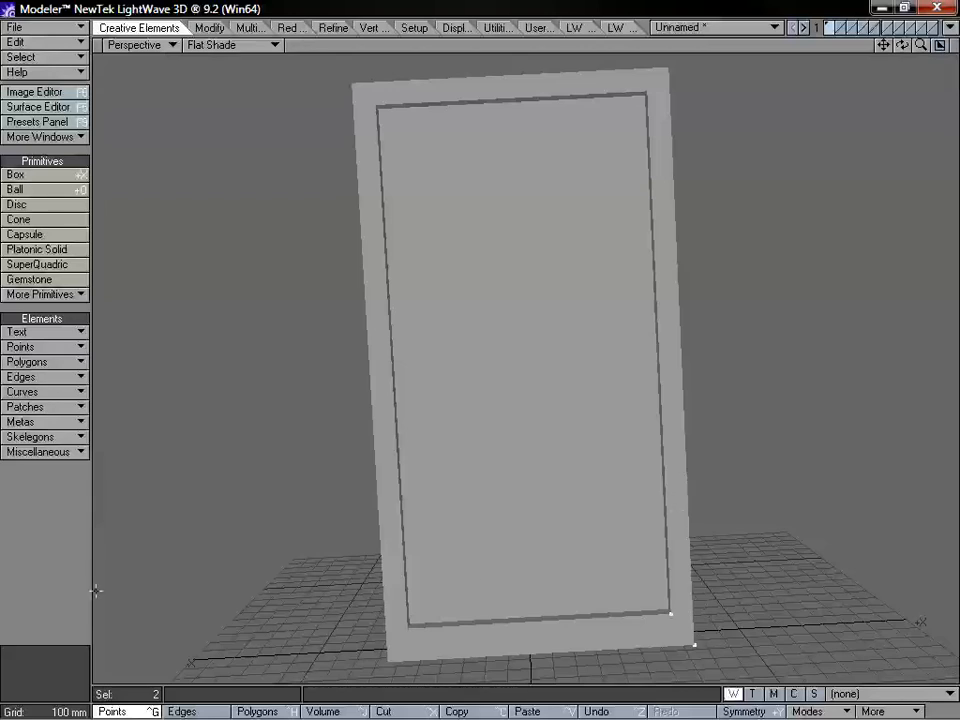
{"action": "left_click", "coordinate": [80, 558]}
{"action": "key", "text": "ctrl+j"}
{"action": "key", "text": "ctrl+h"}
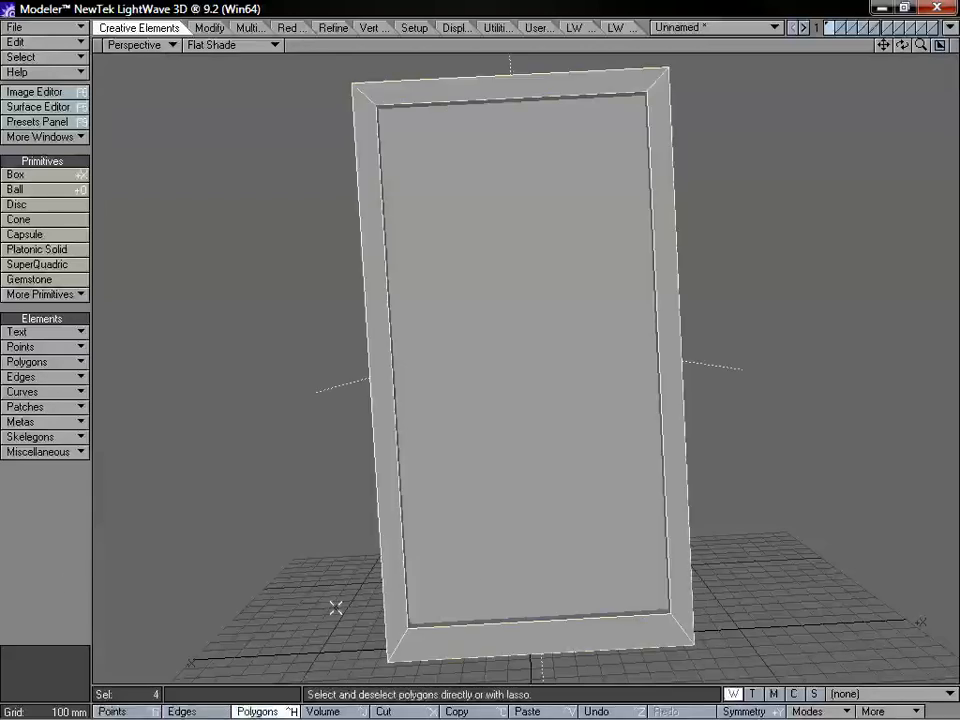
- Apply LWCAD's Engraver to the four front frame faces with a stepped moulding profile at 40 mm
{"action": "left_click_drag", "start_coordinate": [680, 433], "coordinate": [536, 347], "text": "alt"}
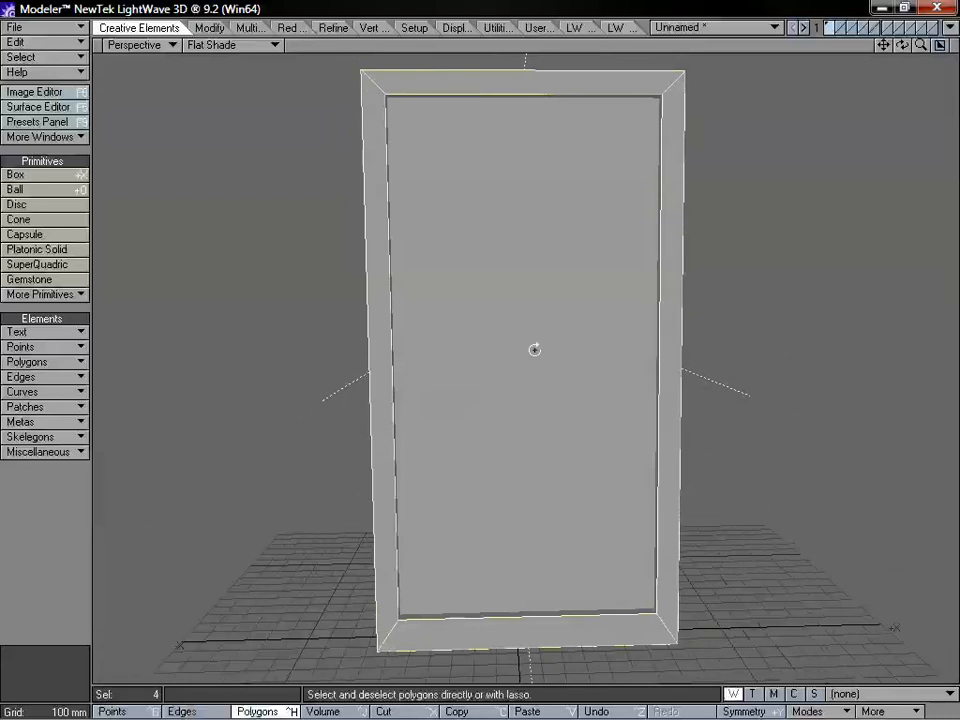
{"action": "left_click", "coordinate": [617, 27]}
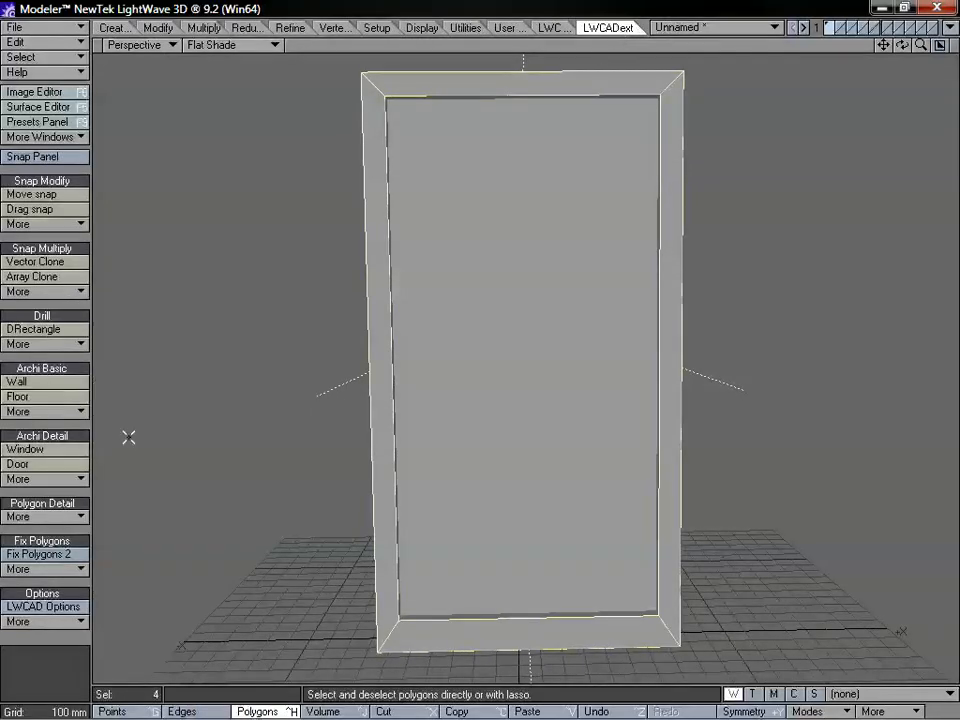
{"action": "left_click", "coordinate": [75, 516]}
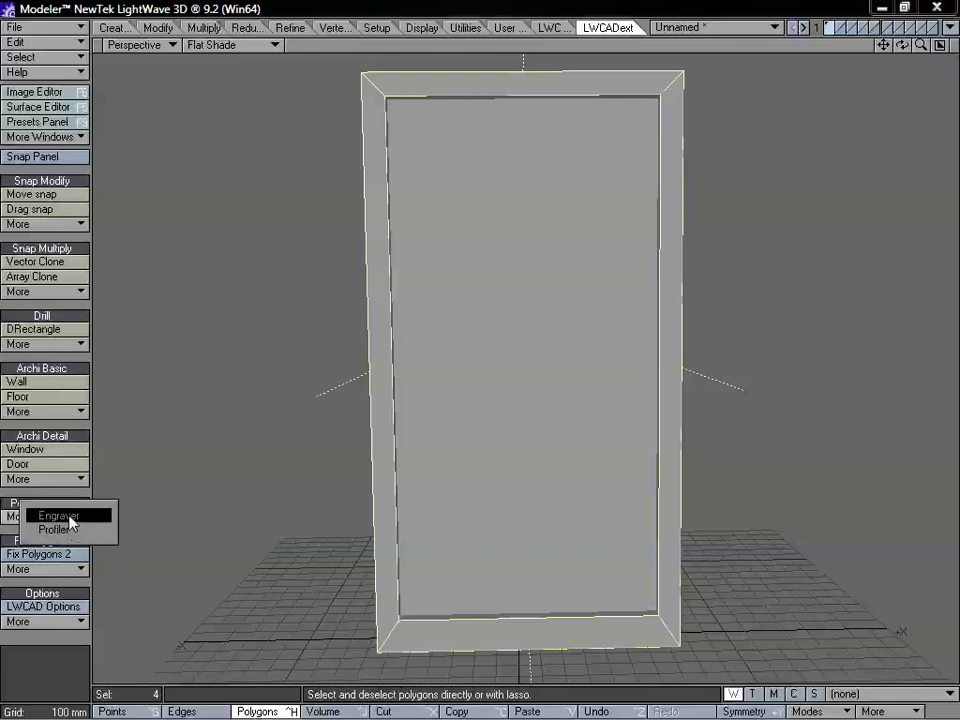
{"action": "left_click", "coordinate": [70, 516]}
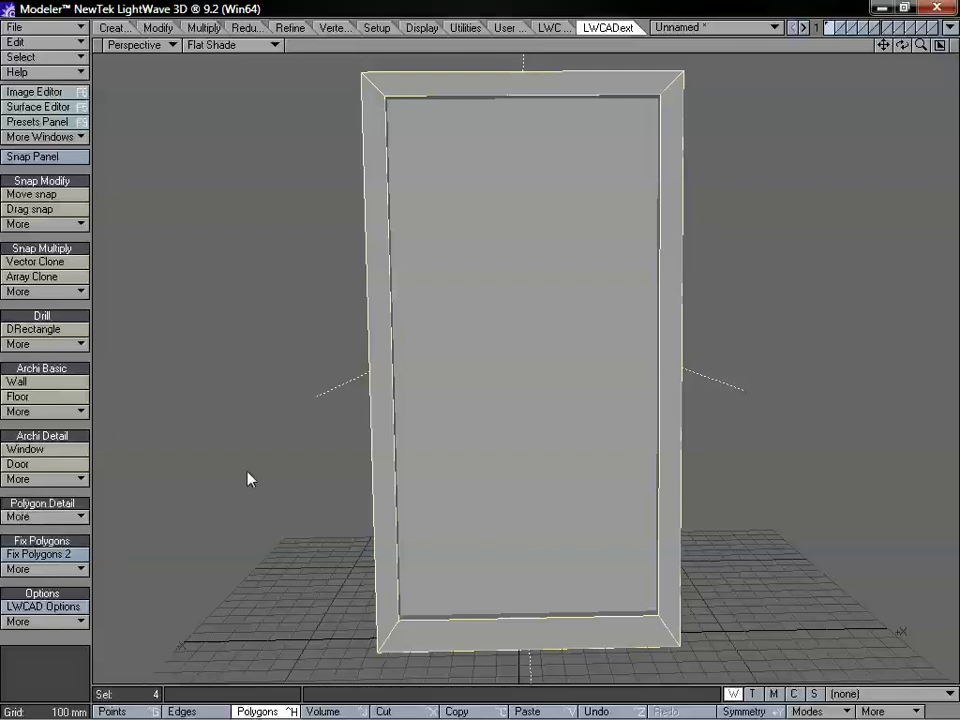
{"action": "left_click", "coordinate": [384, 428]}
{"action": "key", "text": "Down"}
{"action": "key", "text": "Down"}
{"action": "key", "text": "Down"}
{"action": "key", "text": "Down"}
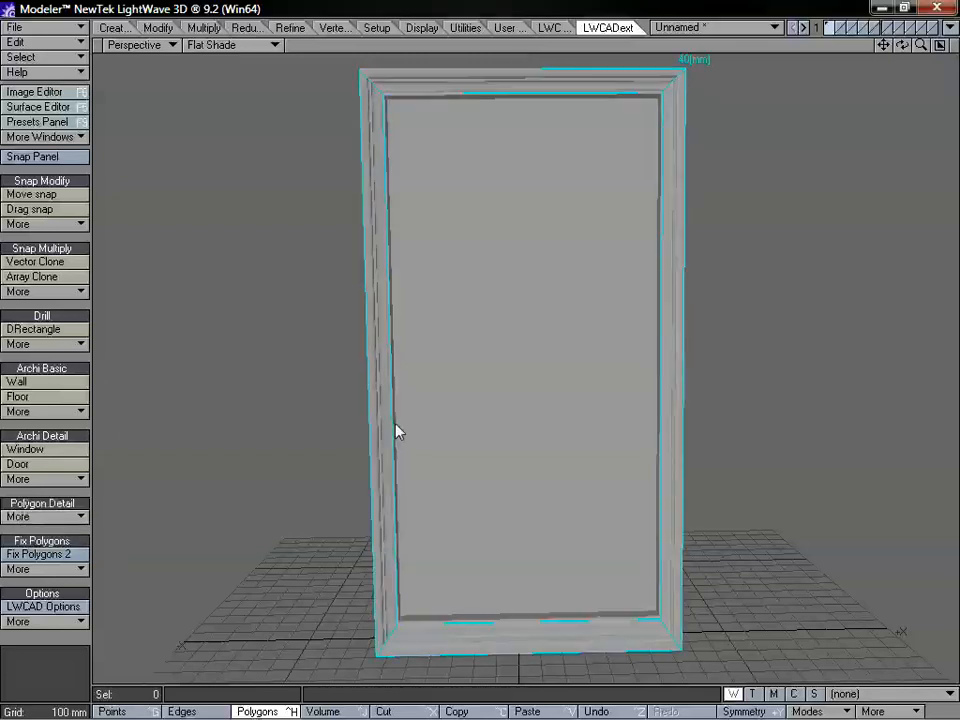
{"action": "left_click_drag", "start_coordinate": [744, 300], "coordinate": [616, 383], "text": "alt"}
{"action": "left_click_drag", "start_coordinate": [379, 422], "coordinate": [699, 400], "text": "alt"}
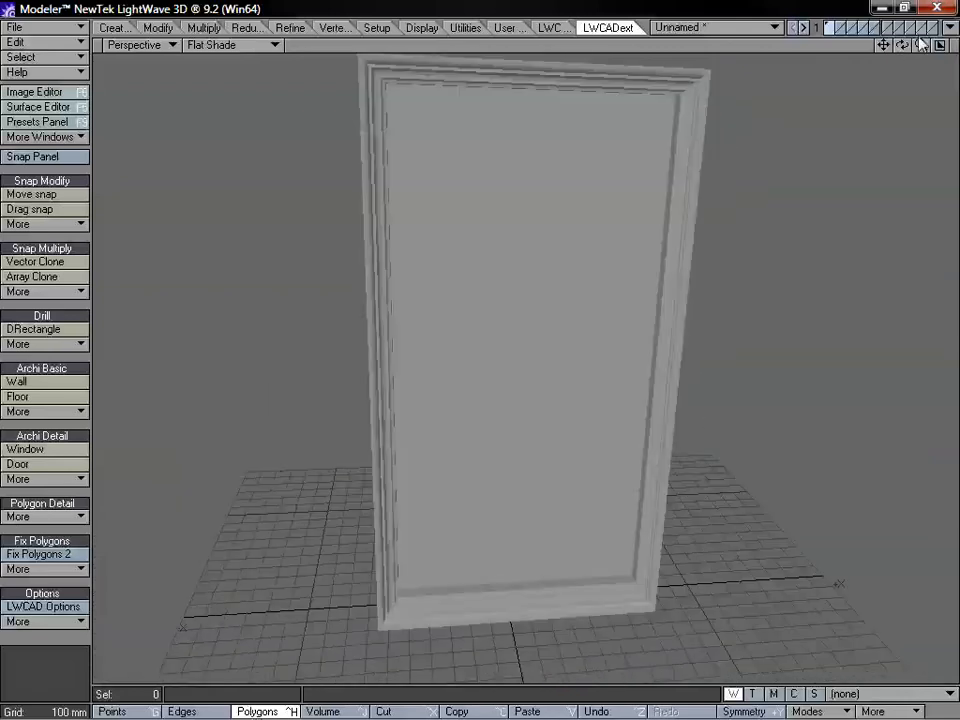
- Open the Surface Editor and give the Glass surface a pale blue-green colour
{"action": "left_click_drag", "start_coordinate": [921, 45], "coordinate": [855, 45]}
{"action": "left_click_drag", "start_coordinate": [506, 360], "coordinate": [556, 335], "text": "alt"}
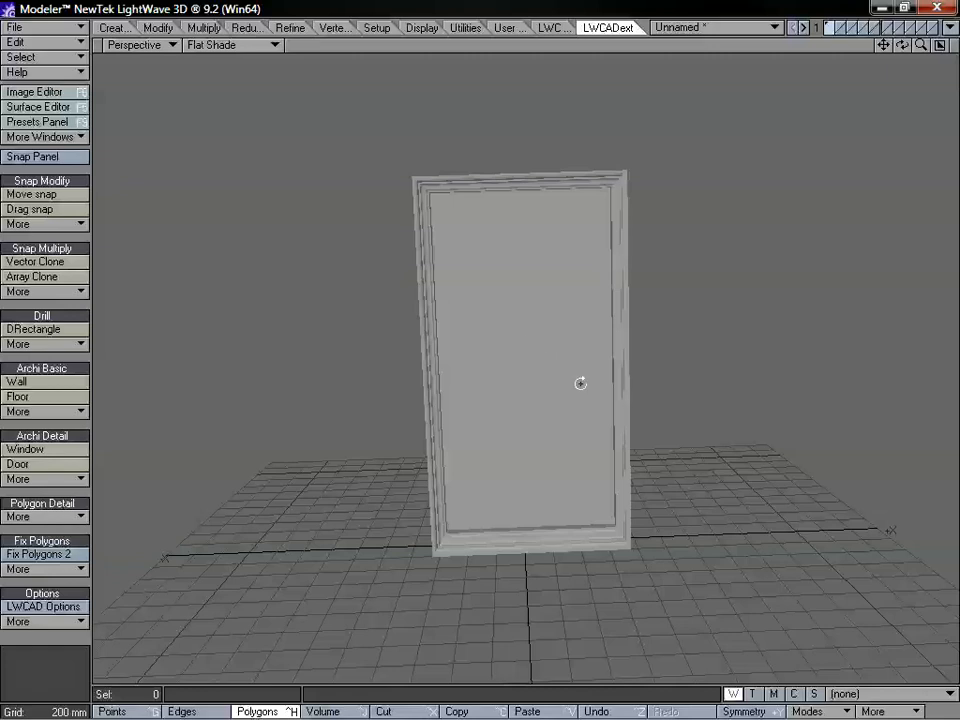
{"action": "left_click_drag", "start_coordinate": [580, 383], "coordinate": [572, 360], "text": "alt"}
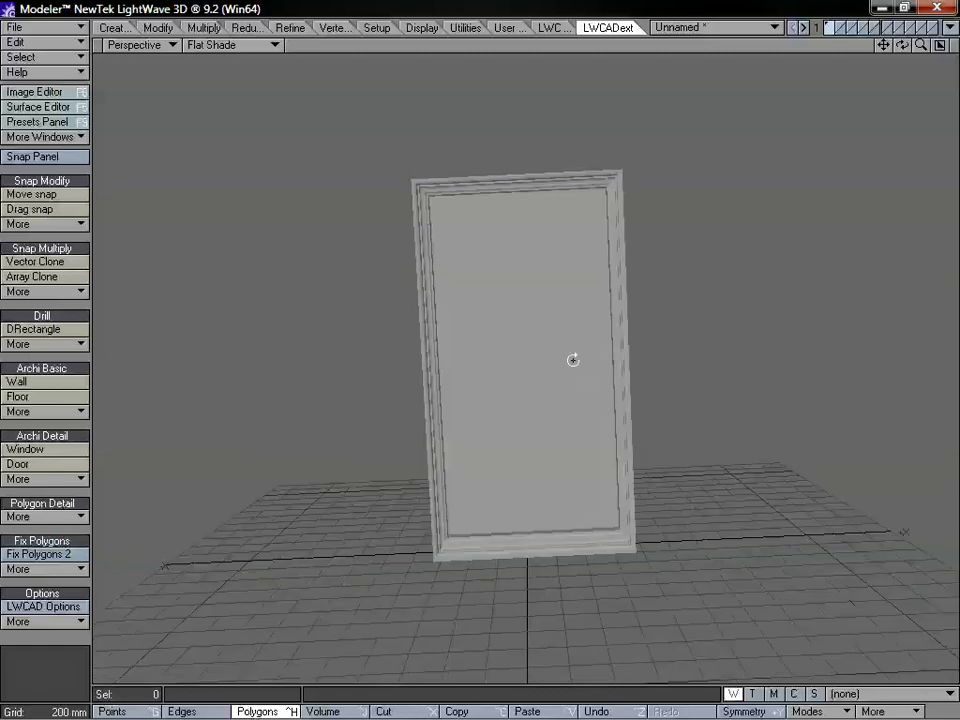
{"action": "left_click", "coordinate": [38, 106]}
{"action": "left_click_drag", "start_coordinate": [418, 82], "coordinate": [354, 78]}
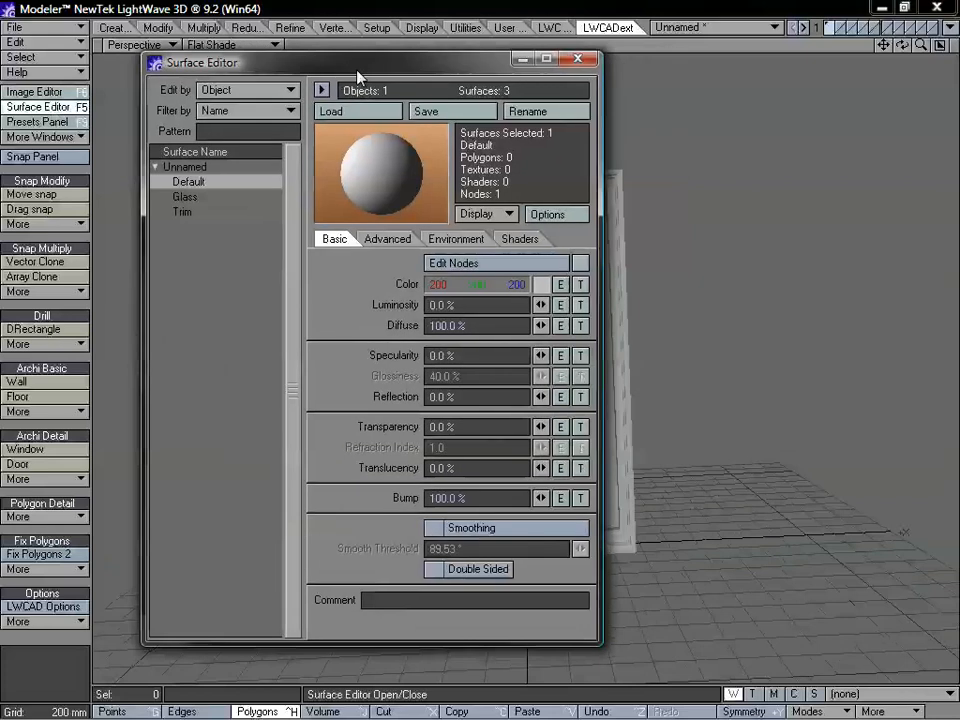
{"action": "left_click", "coordinate": [184, 196]}
{"action": "left_click", "coordinate": [542, 285]}
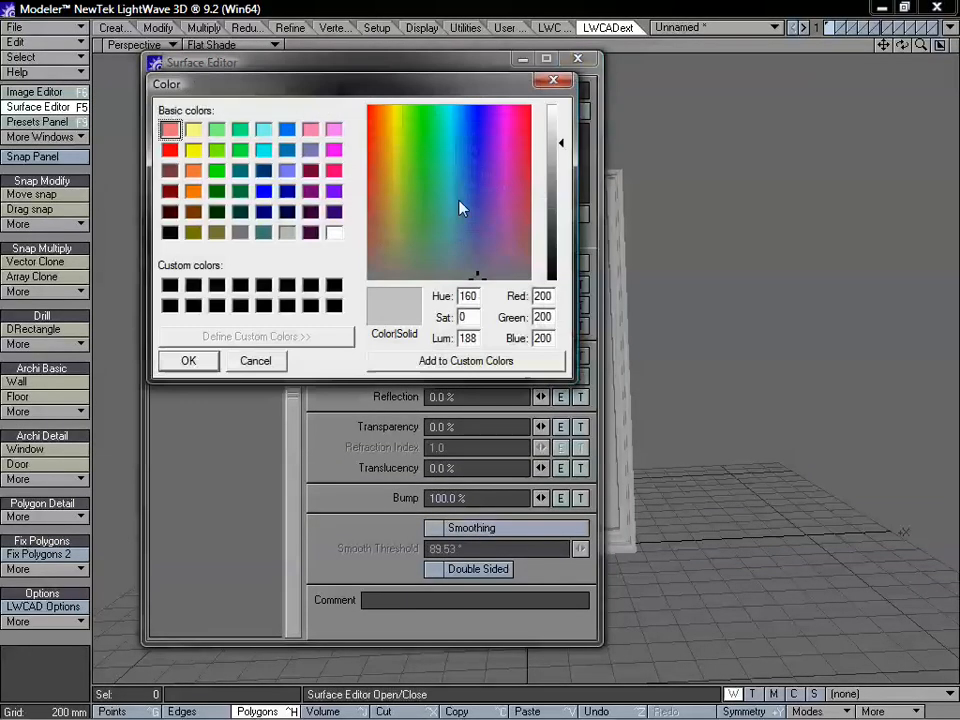
{"action": "left_click", "coordinate": [445, 201]}
{"action": "left_click_drag", "start_coordinate": [454, 233], "coordinate": [449, 244]}
{"action": "left_click", "coordinate": [190, 363]}
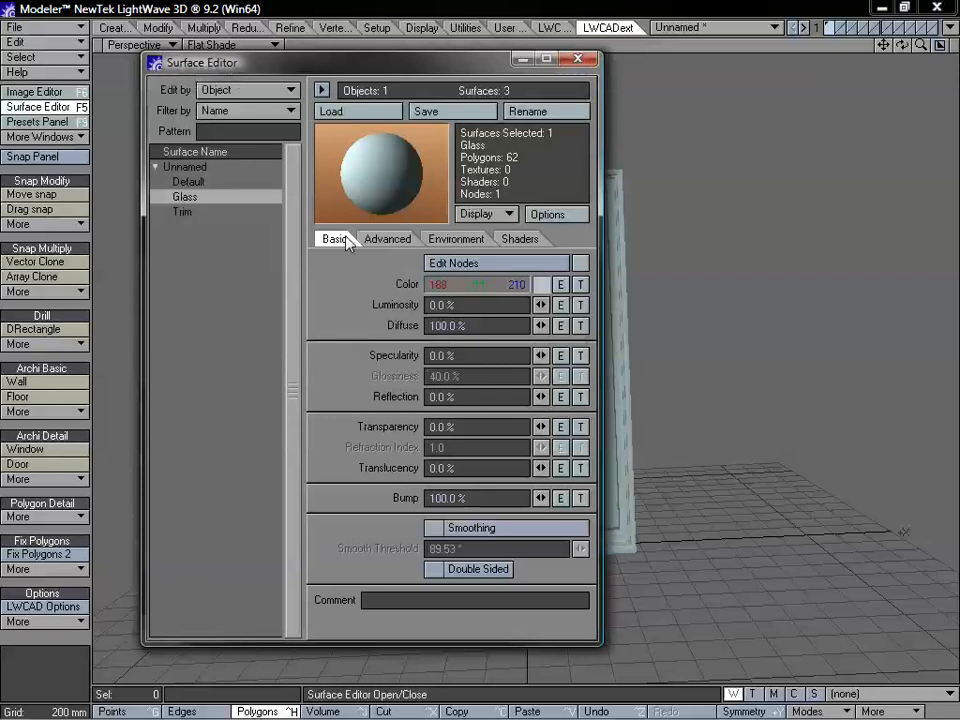
- Set the Glass surface's transparency to 90% and its specularity to 75%
{"action": "left_click", "coordinate": [468, 426]}
{"action": "type", "text": "90"}
{"action": "key", "text": "Tab"}
{"action": "key", "text": "Tab"}
{"action": "key", "text": "Tab"}
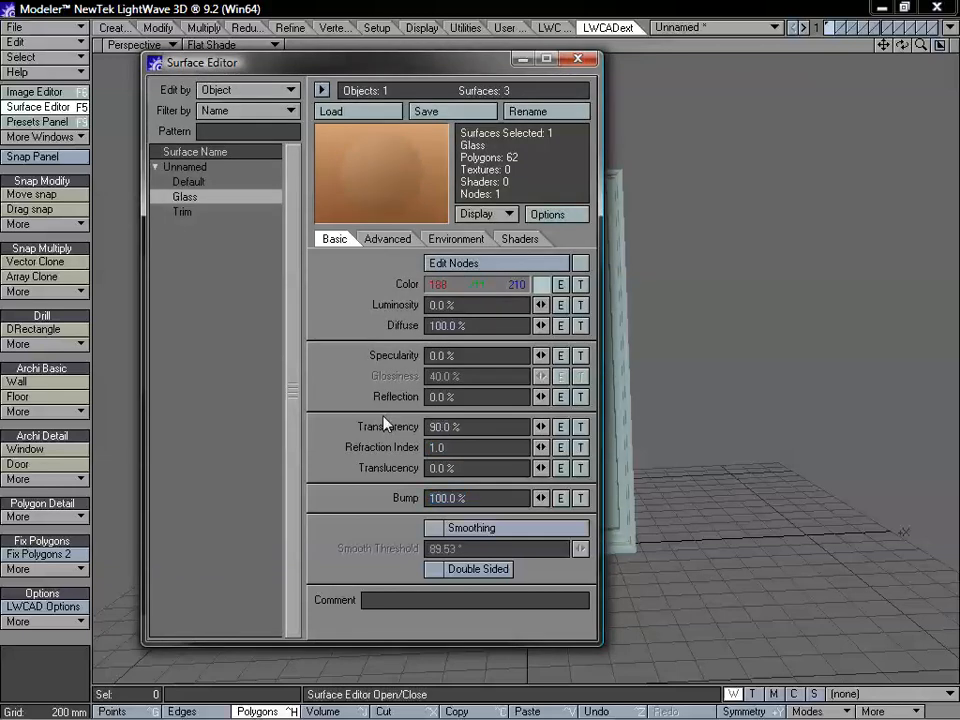
{"action": "left_click", "coordinate": [474, 355]}
{"action": "type", "text": "75"}
{"action": "key", "text": "Tab"}
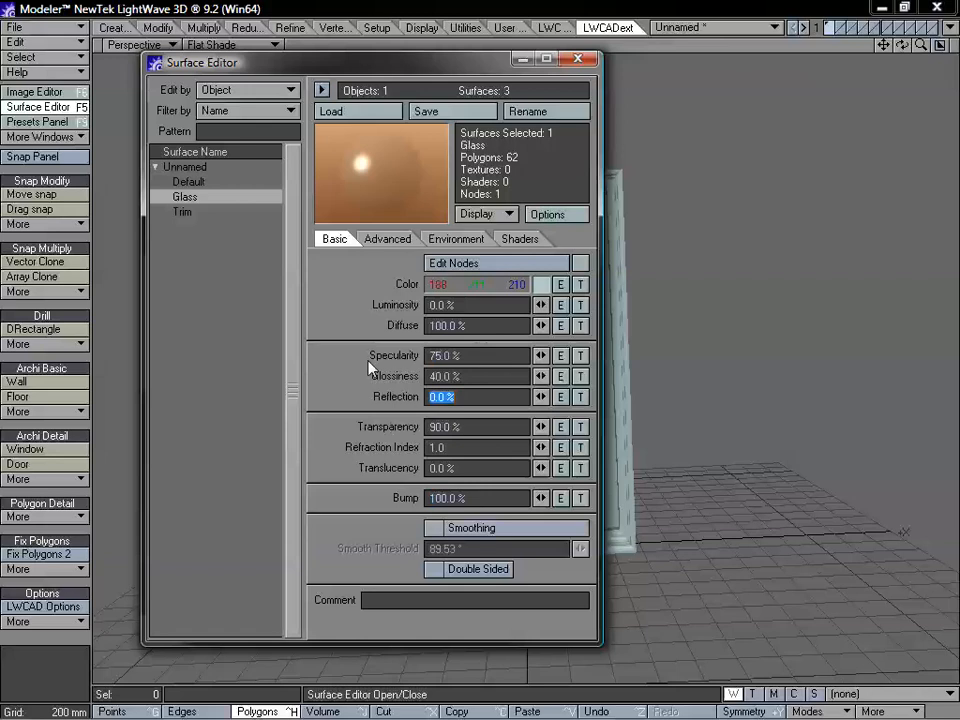
- Set the Glass surface's reflection to 15% and its glossiness to 68%
{"action": "type", "text": "15"}
{"action": "key", "text": "Tab"}
{"action": "key", "text": "Tab"}
{"action": "key", "text": "Tab"}
{"action": "key", "text": "Tab"}
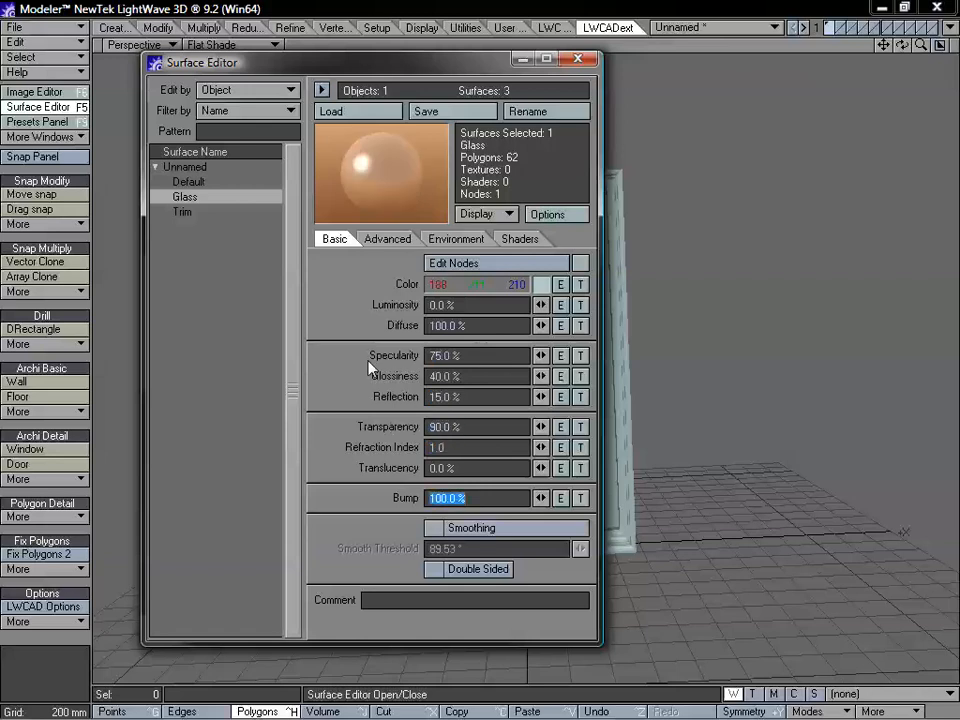
{"action": "left_click", "coordinate": [480, 376]}
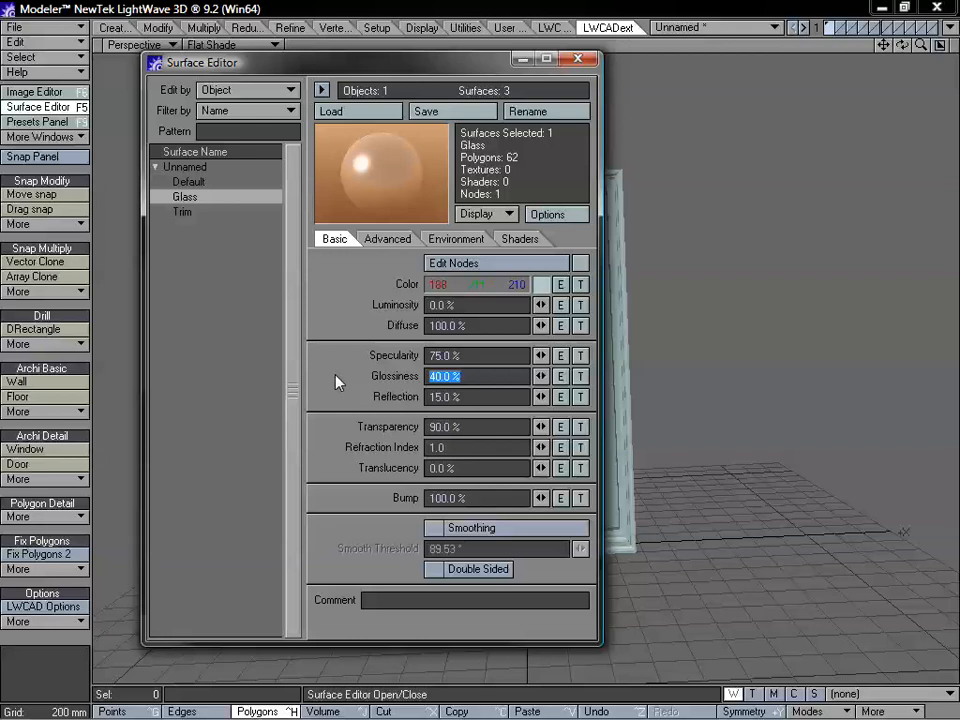
{"action": "type", "text": "68"}
{"action": "key", "text": "Tab"}
{"action": "key", "text": "Tab"}
{"action": "key", "text": "Tab"}
{"action": "key", "text": "Tab"}
{"action": "key", "text": "Tab"}
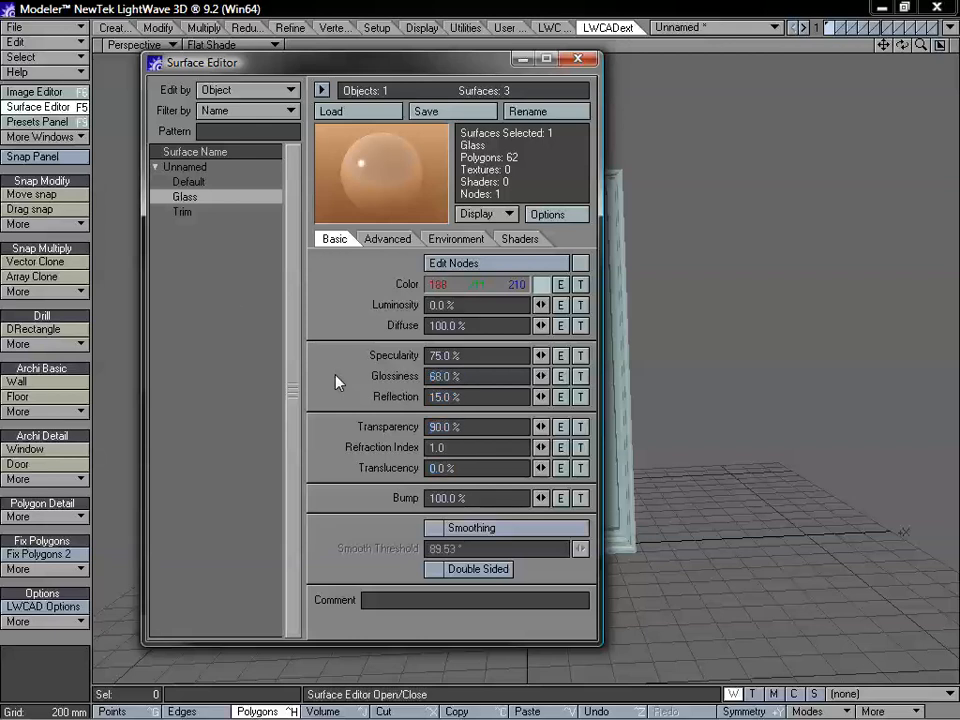
- Give the Trim surface a dark brown colour of 102, 94, 81 and close the Surface Editor
{"action": "left_click", "coordinate": [182, 212]}
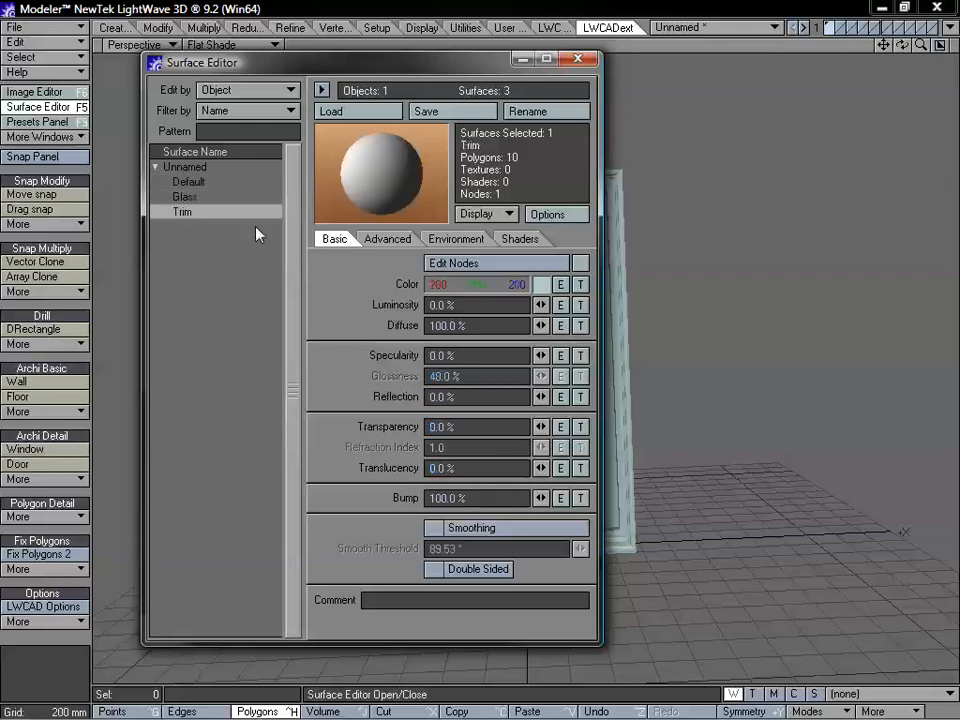
{"action": "left_click", "coordinate": [540, 284]}
{"action": "left_click_drag", "start_coordinate": [518, 253], "coordinate": [388, 238]}
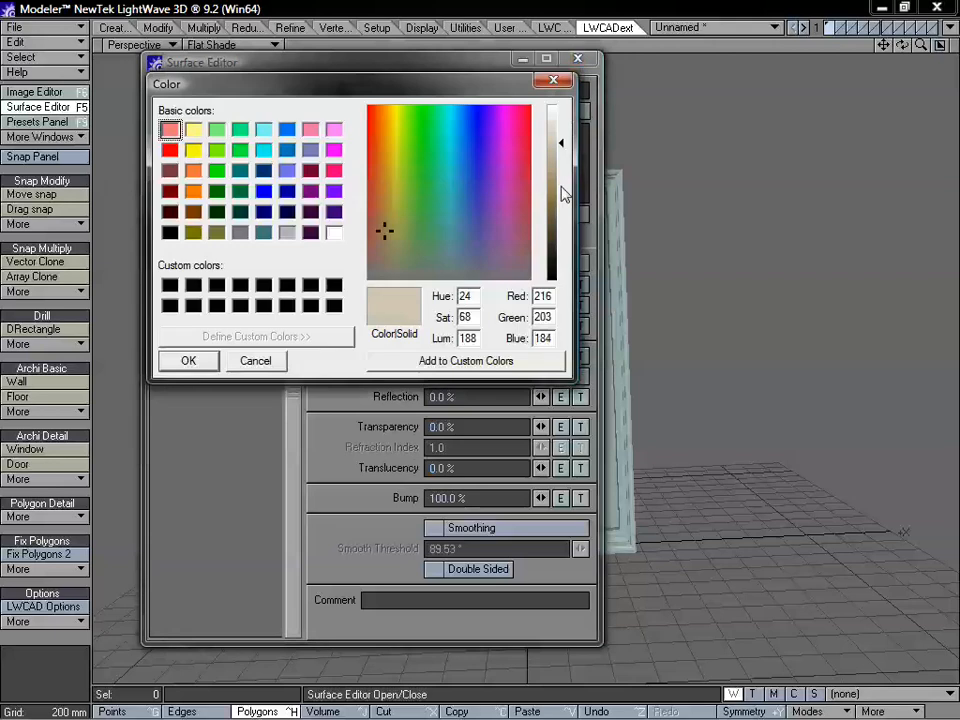
{"action": "left_click_drag", "start_coordinate": [565, 193], "coordinate": [563, 217]}
{"action": "mouse_move", "coordinate": [376, 260]}
{"action": "left_mouse_down"}
{"action": "mouse_move", "coordinate": [386, 268]}
{"action": "mouse_move", "coordinate": [382, 249]}
{"action": "mouse_move", "coordinate": [384, 259]}
{"action": "left_mouse_up"}
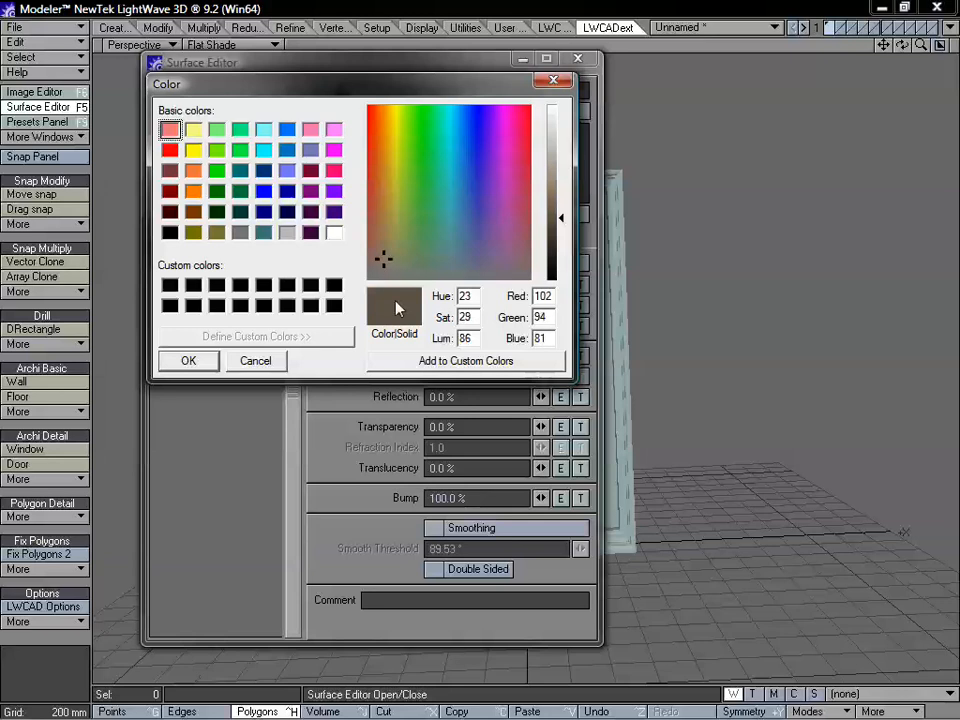
{"action": "left_click", "coordinate": [188, 360]}
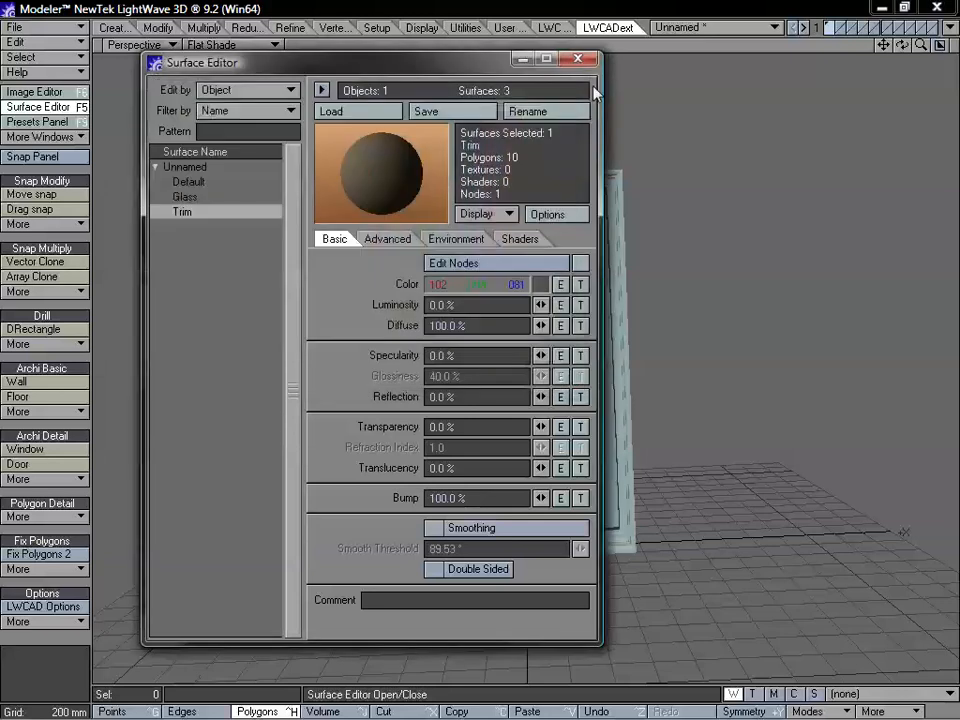
{"action": "left_click", "coordinate": [578, 58]}
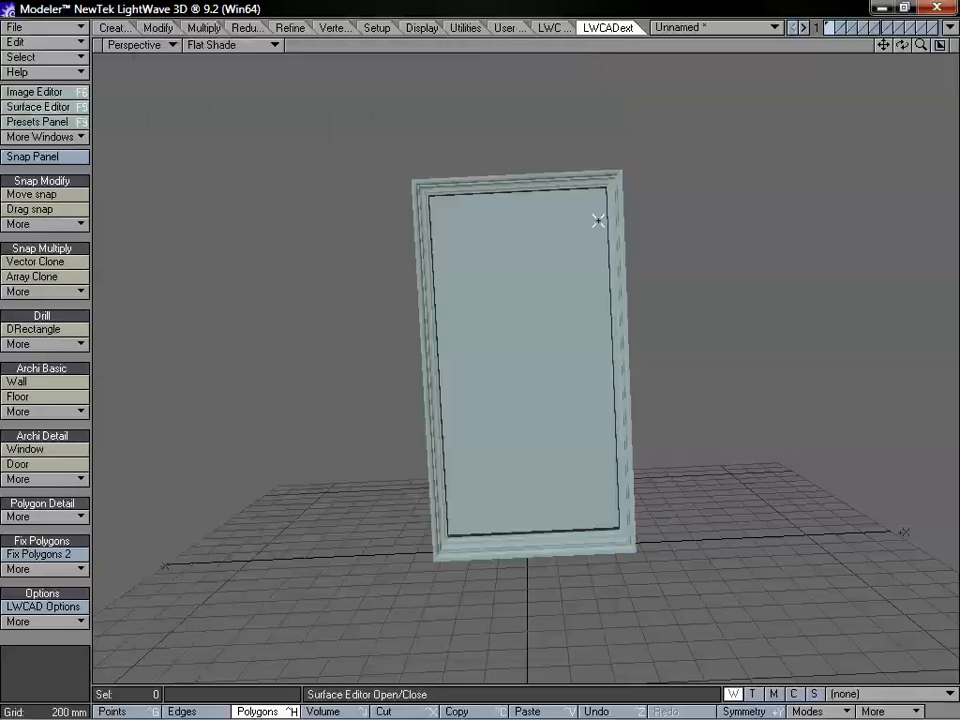
- Select all connected polygons of the moulded window frame, assign them the Trim surface, and clear the selection
{"action": "left_click_drag", "start_coordinate": [598, 220], "coordinate": [480, 211], "text": "alt"}
{"action": "left_click_drag", "start_coordinate": [634, 298], "coordinate": [525, 407], "text": "alt"}
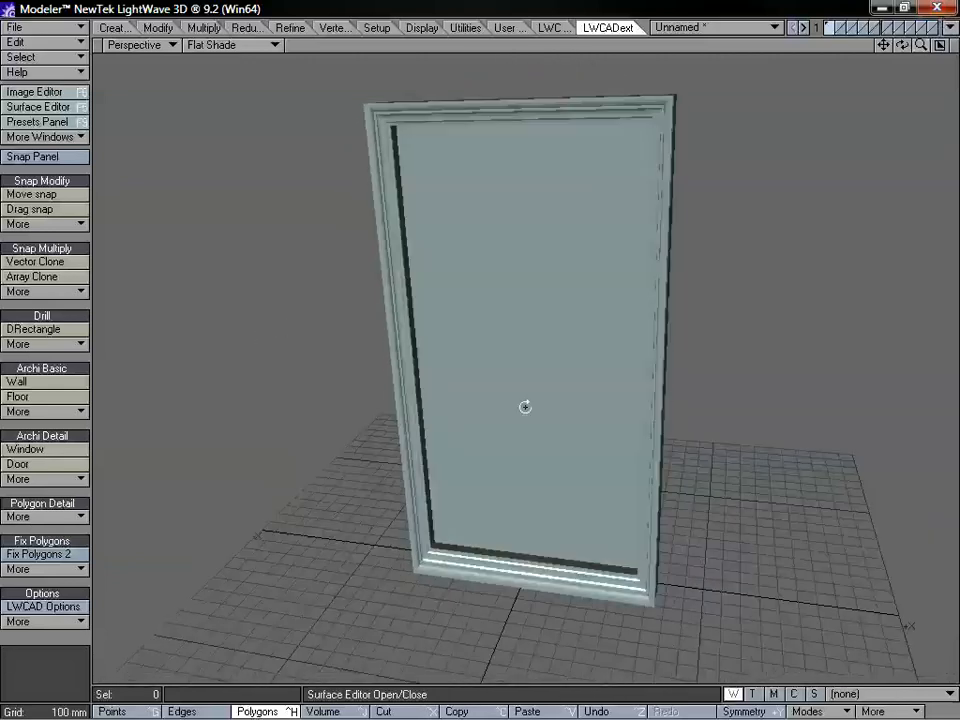
{"action": "left_click", "coordinate": [399, 283]}
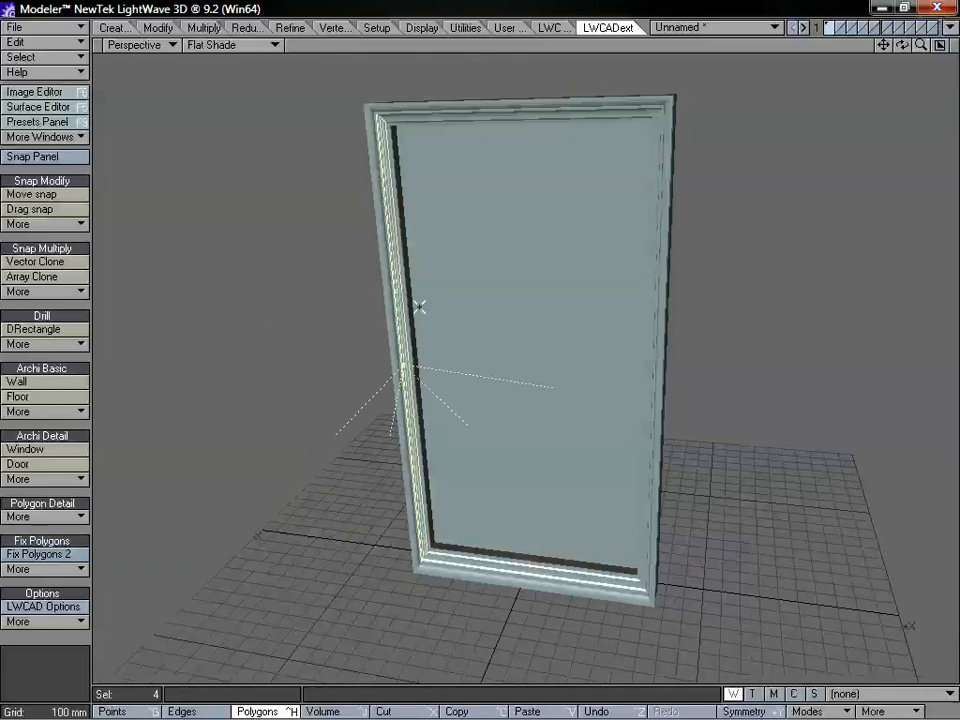
{"action": "key", "text": "bracketright"}
{"action": "left_click_drag", "start_coordinate": [672, 266], "coordinate": [628, 317], "text": "alt"}
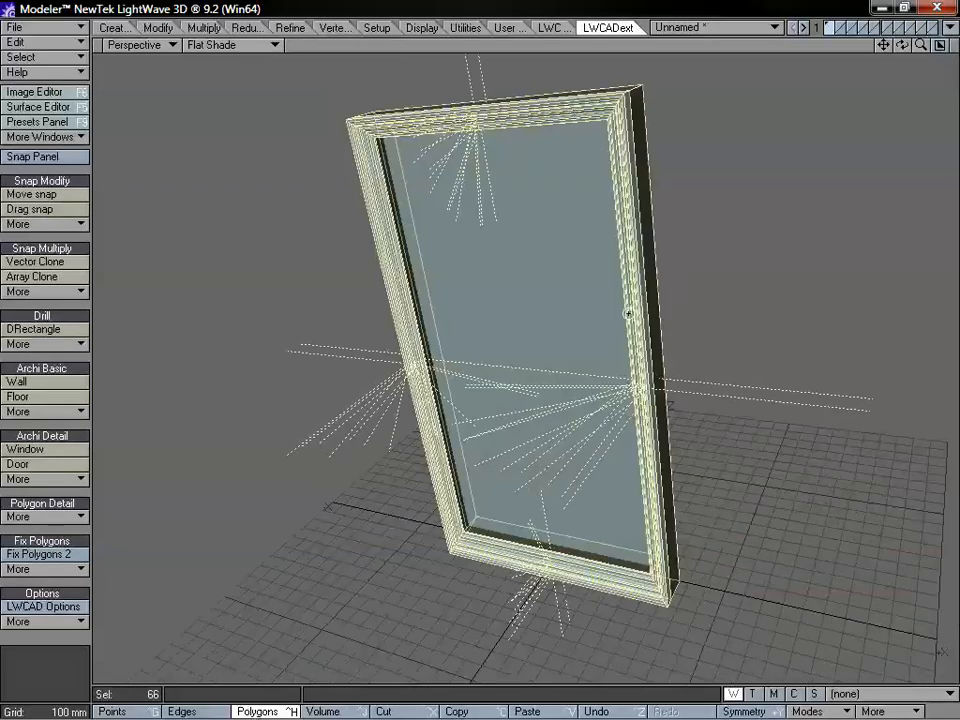
{"action": "left_click_drag", "start_coordinate": [525, 321], "coordinate": [591, 329], "text": "alt"}
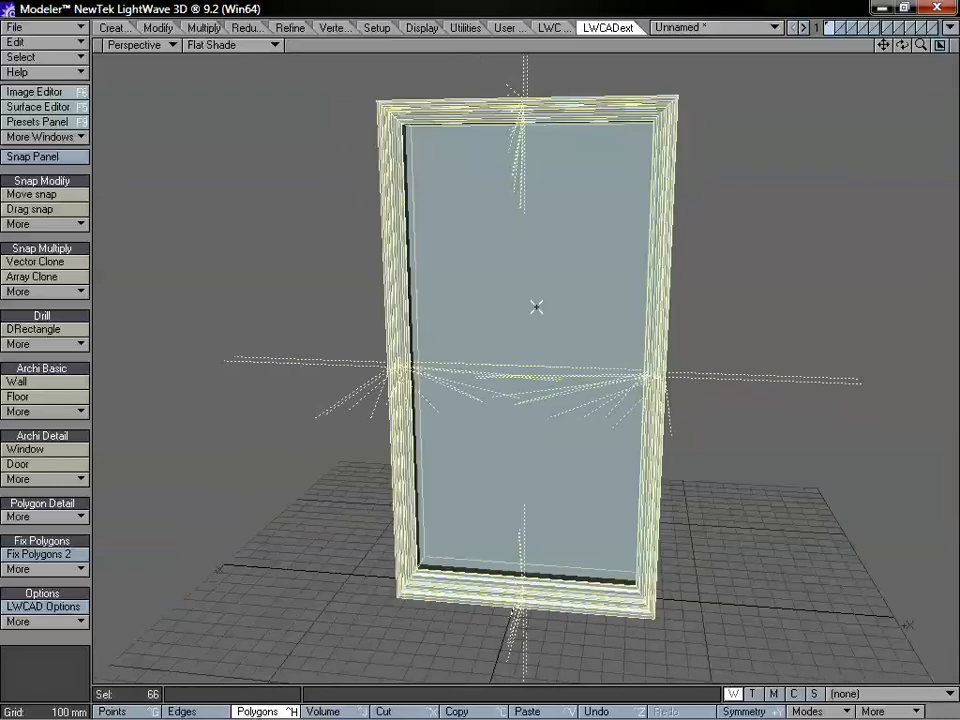
{"action": "key", "text": "q"}
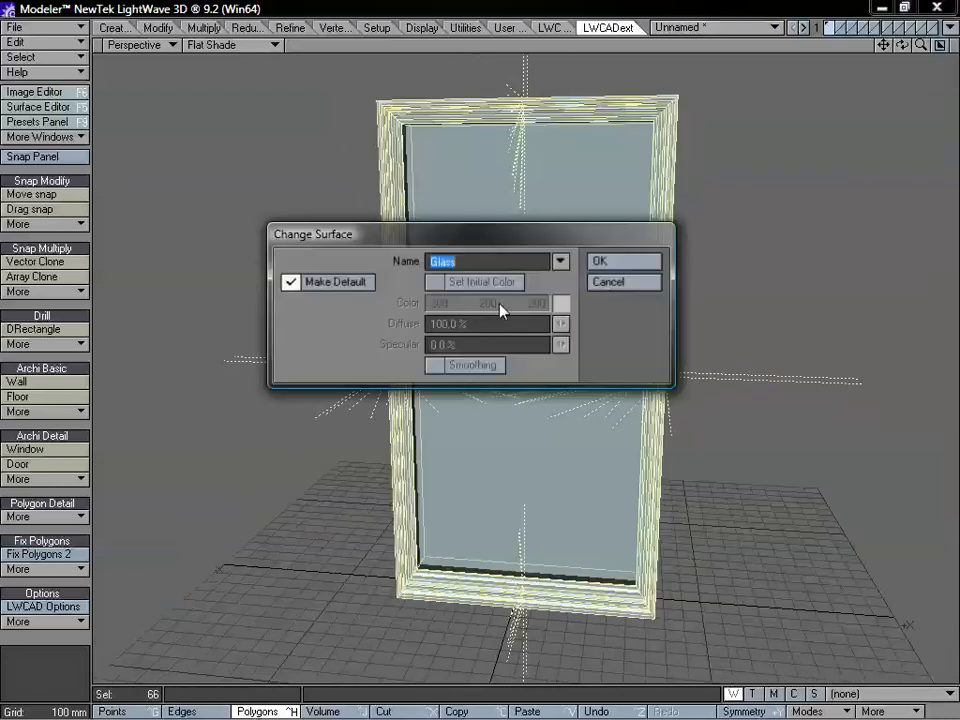
{"action": "left_click", "coordinate": [559, 261]}
{"action": "left_click", "coordinate": [553, 298]}
{"action": "left_click", "coordinate": [597, 266]}
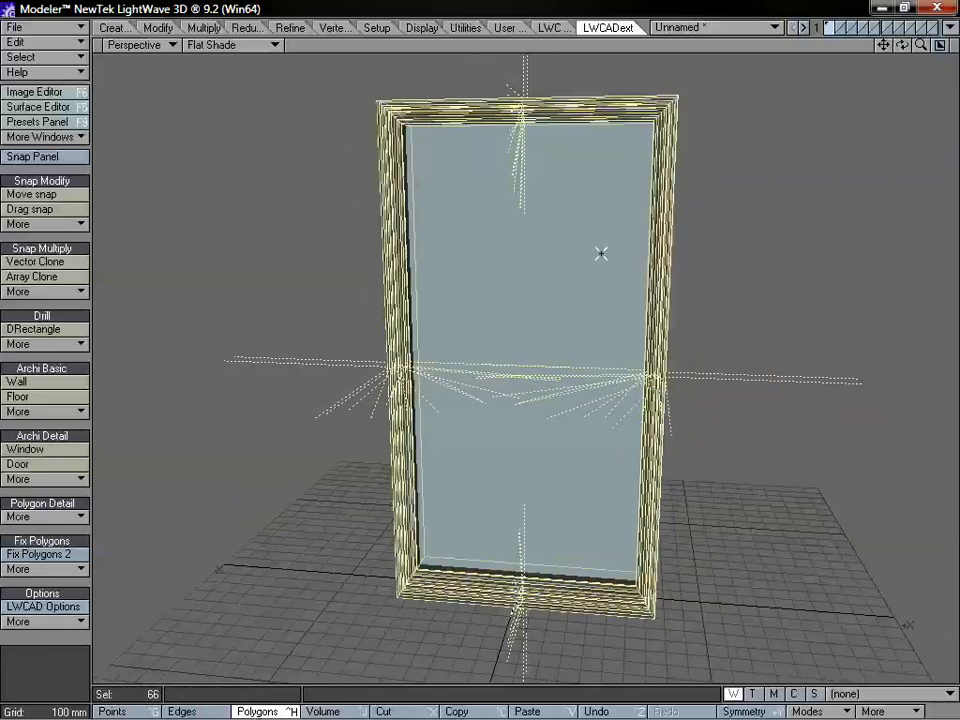
{"action": "left_click", "coordinate": [59, 425]}
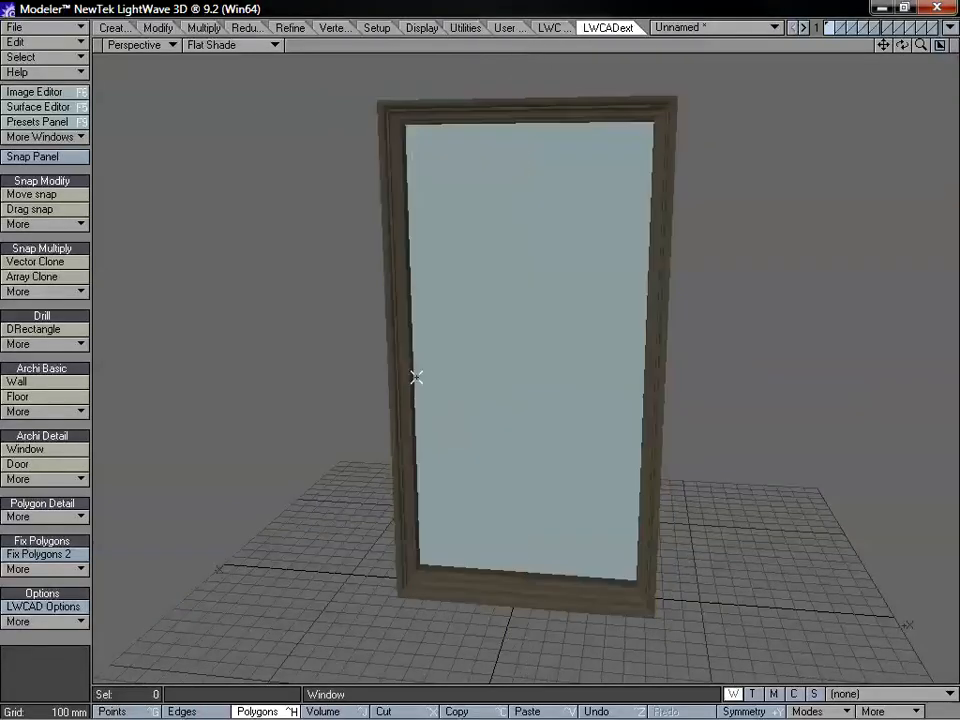
- Examine the surfaced window from several angles and restore the four-view layout
{"action": "key", "text": "a"}
{"action": "left_click_drag", "start_coordinate": [600, 315], "coordinate": [590, 342], "text": "alt"}
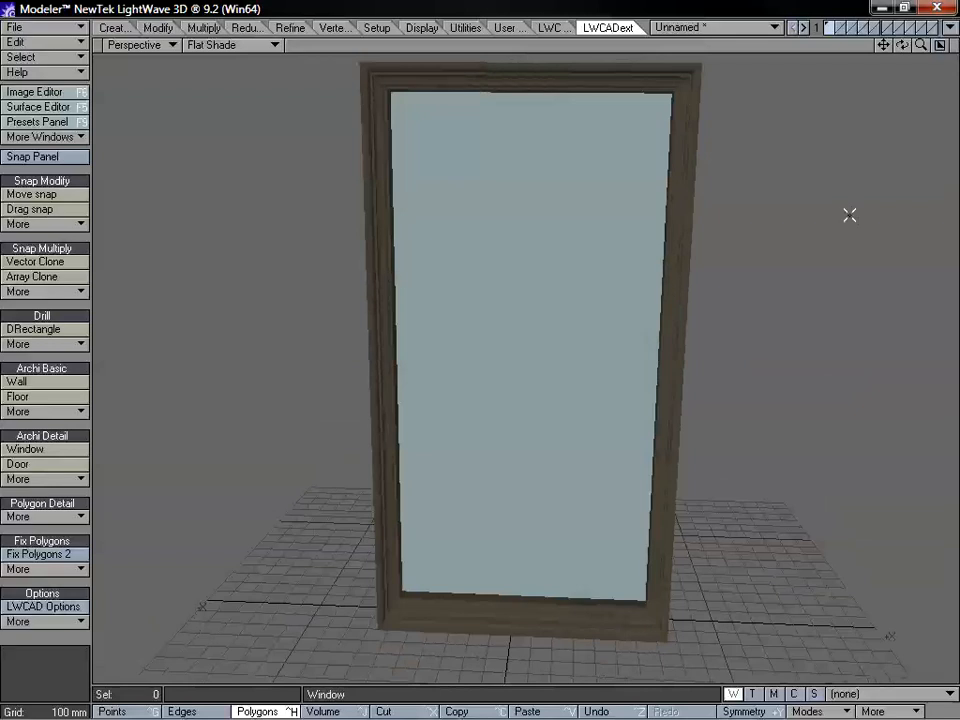
{"action": "left_click_drag", "start_coordinate": [825, 201], "coordinate": [490, 390], "text": "alt"}
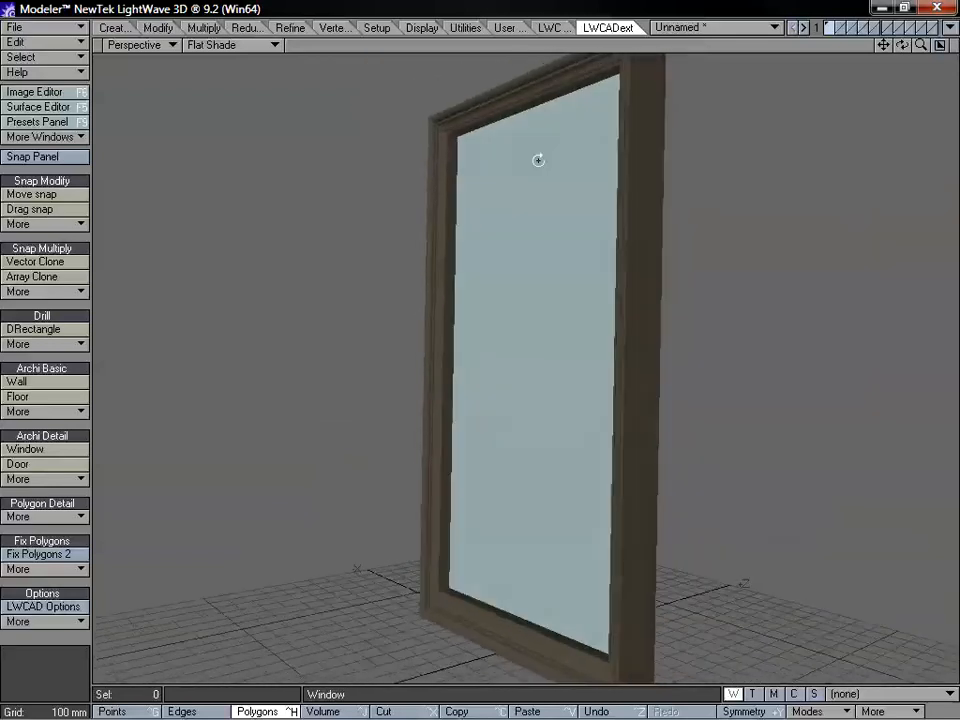
{"action": "left_click_drag", "start_coordinate": [510, 521], "coordinate": [519, 387], "text": "alt"}
{"action": "left_click_drag", "start_coordinate": [520, 363], "coordinate": [568, 403]}
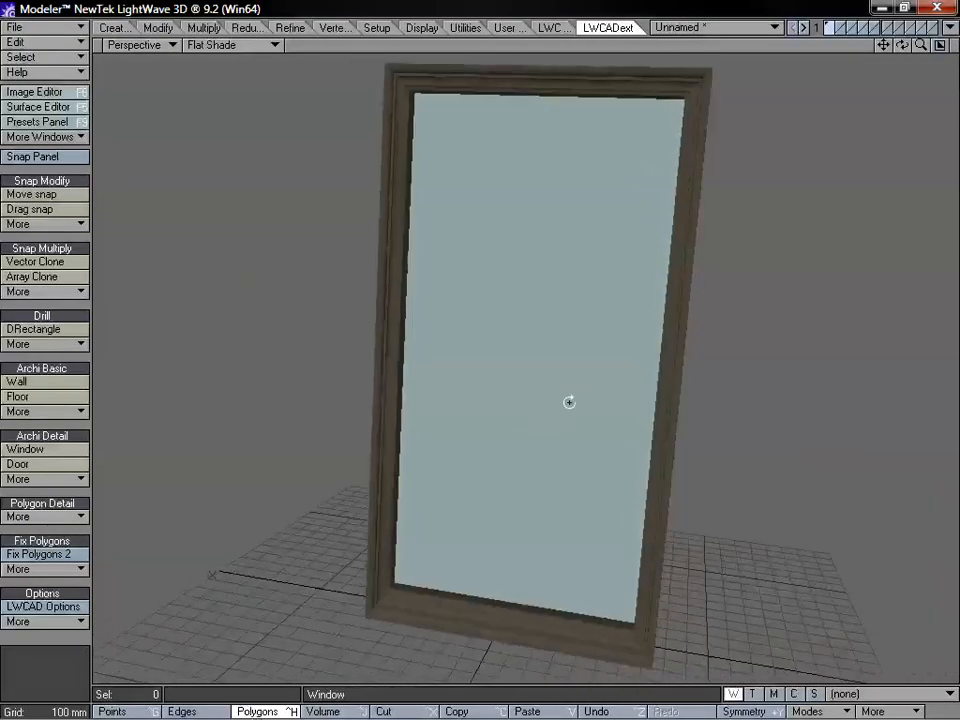
{"action": "left_click_drag", "start_coordinate": [921, 46], "coordinate": [905, 60]}
{"action": "left_click", "coordinate": [940, 45]}
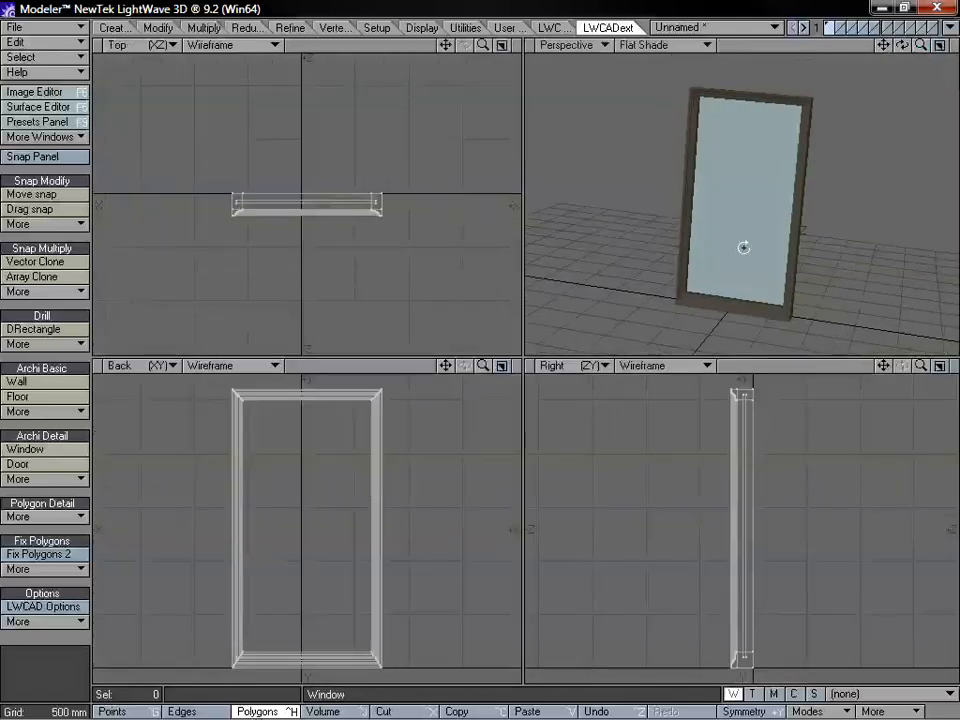
{"action": "left_click_drag", "start_coordinate": [744, 247], "coordinate": [722, 212], "text": "alt"}
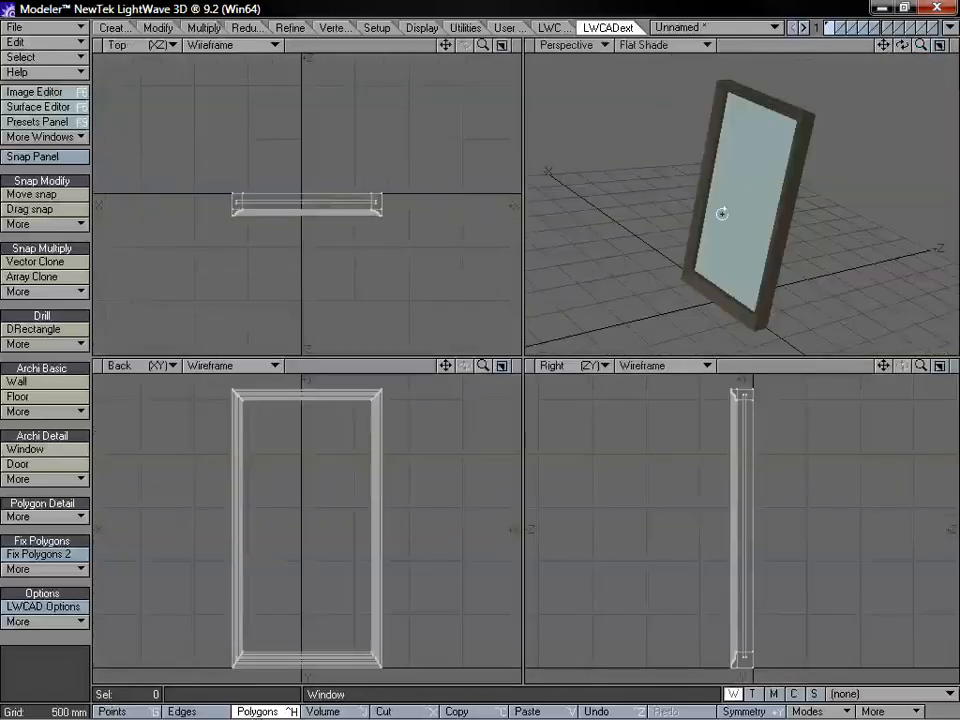
- Rotate the upright window in the side view until it lies flat with its moulded front facing up
{"action": "left_click_drag", "start_coordinate": [920, 366], "coordinate": [920, 366]}
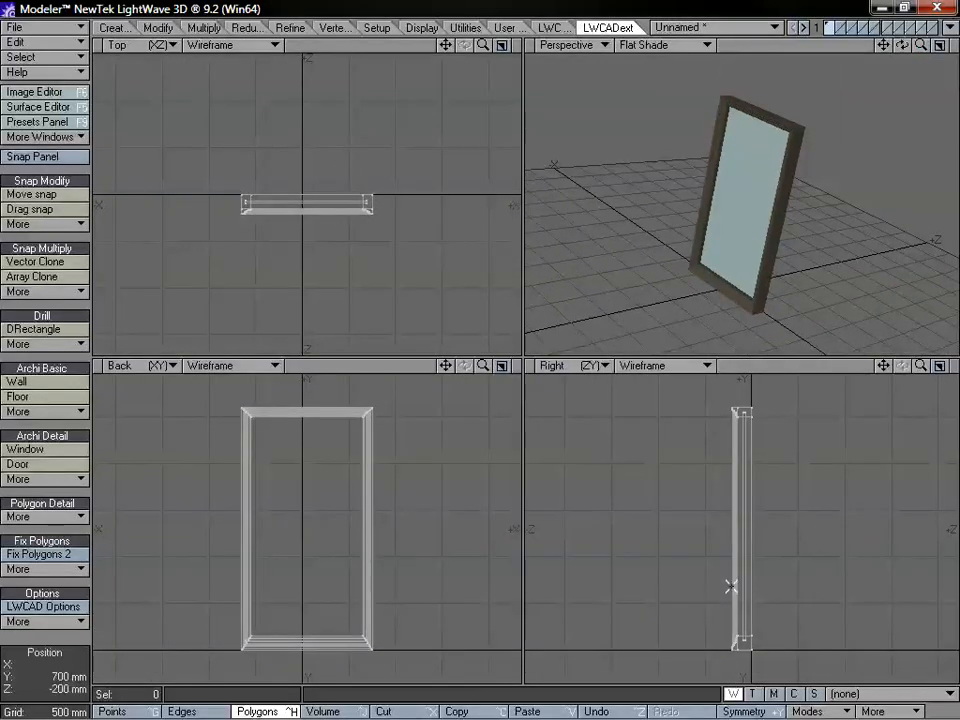
{"action": "key", "text": "y"}
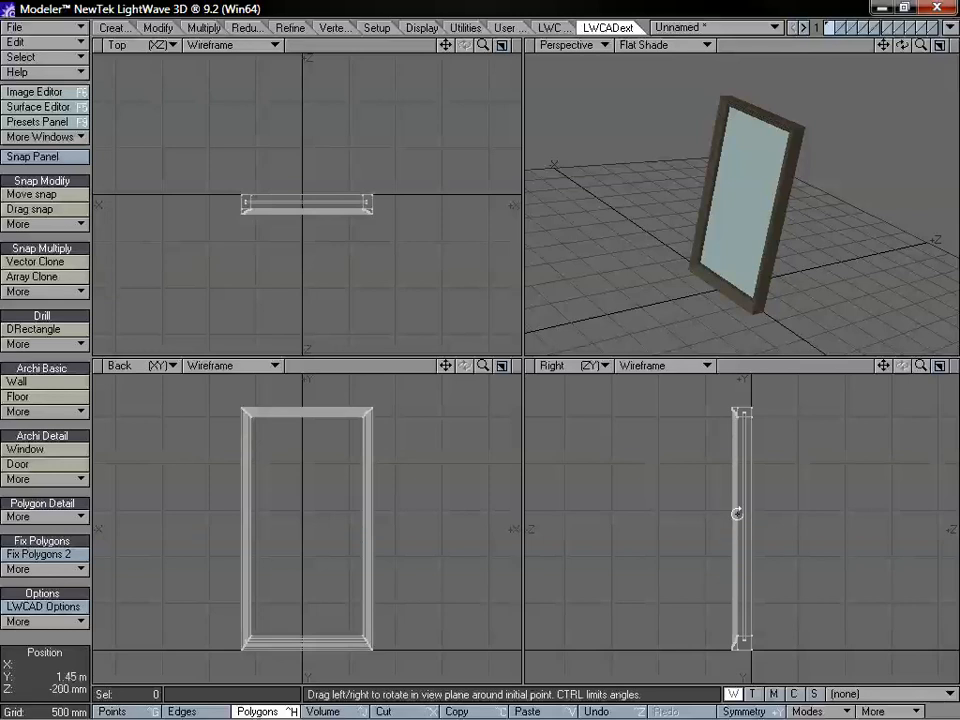
{"action": "left_click_drag", "start_coordinate": [736, 513], "coordinate": [647, 516]}
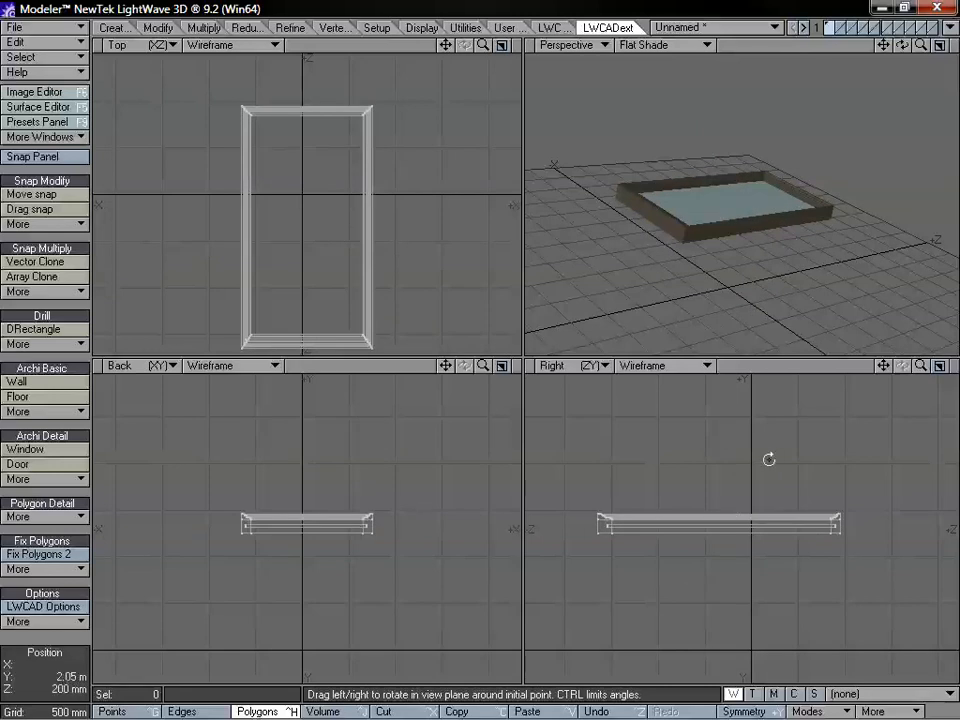
{"action": "left_click_drag", "start_coordinate": [761, 493], "coordinate": [851, 493]}
{"action": "left_click_drag", "start_coordinate": [690, 229], "coordinate": [786, 287], "text": "alt"}
{"action": "key", "text": "a"}
{"action": "left_click_drag", "start_coordinate": [767, 223], "coordinate": [728, 243], "text": "alt"}
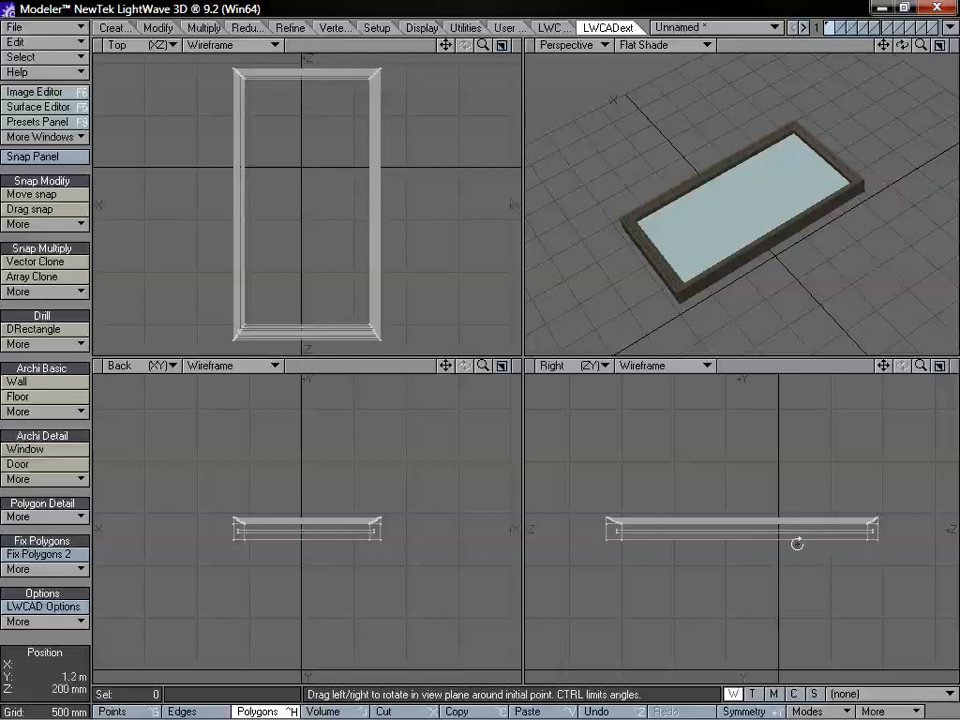
{"action": "left_click_drag", "start_coordinate": [805, 266], "coordinate": [900, 44], "text": "alt"}
- Centre the flat window on the origin
{"action": "key", "text": "y"}
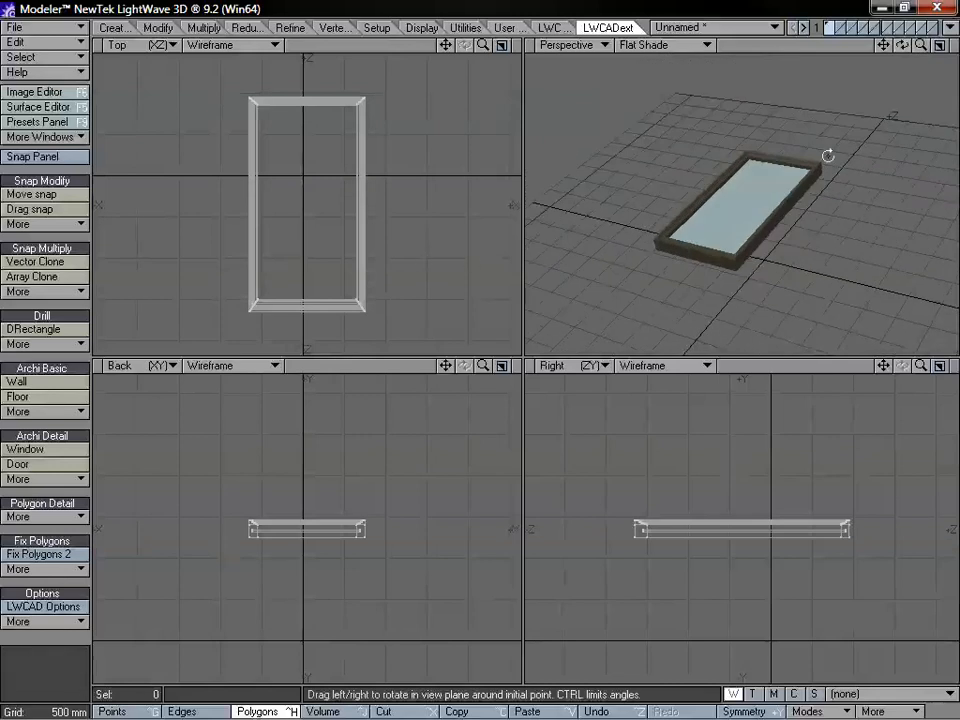
{"action": "left_click_drag", "start_coordinate": [827, 154], "coordinate": [748, 191], "text": "alt"}
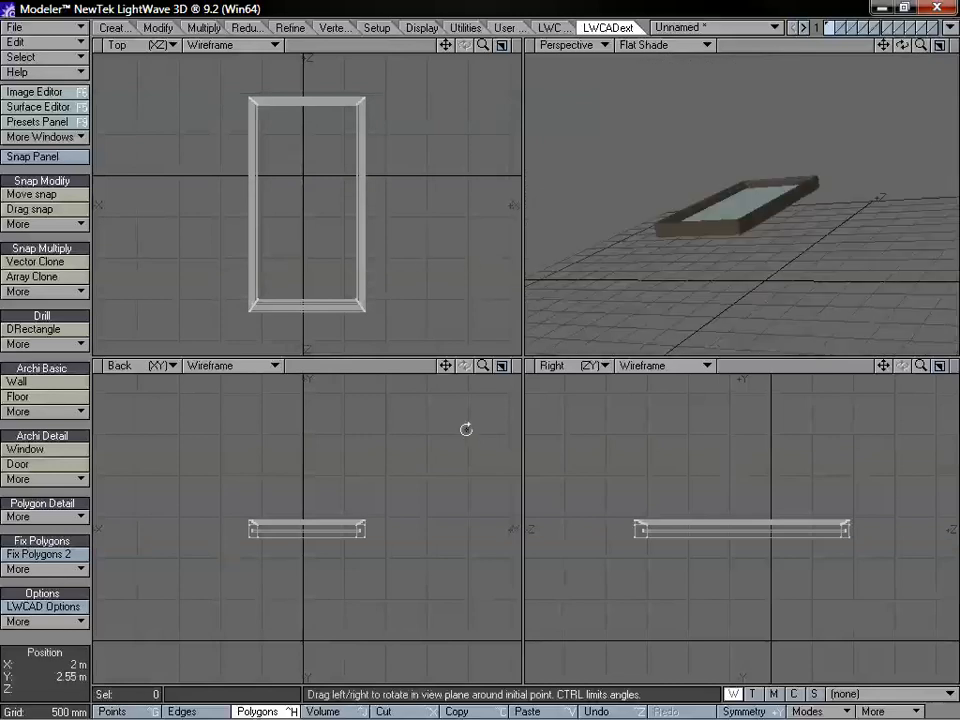
{"action": "key", "text": "F2"}
{"action": "key", "text": "a"}
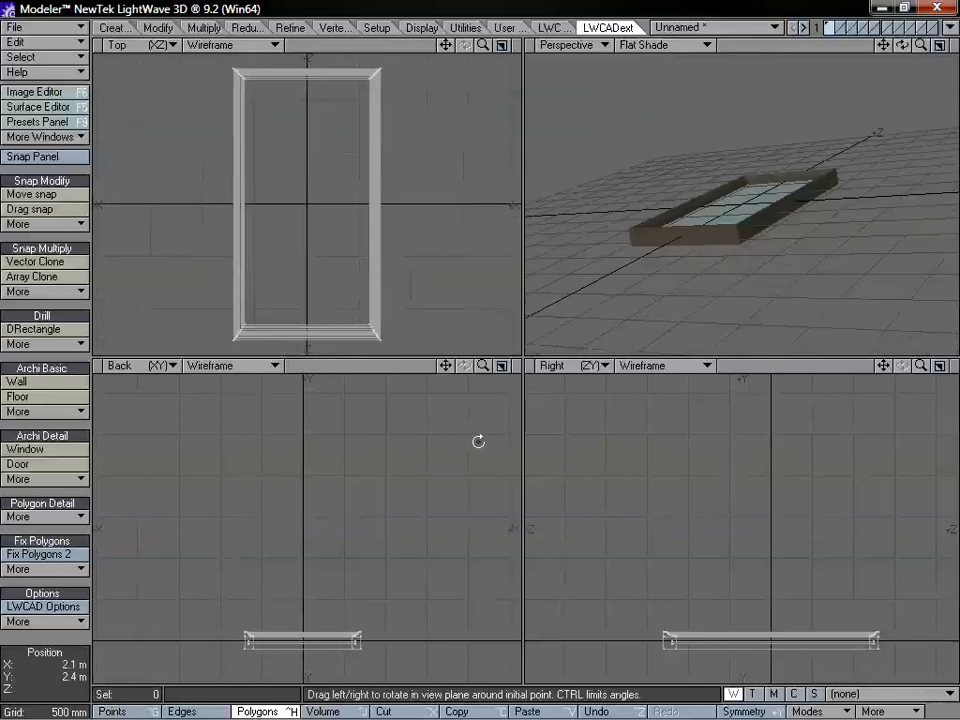
{"action": "left_click_drag", "start_coordinate": [660, 253], "coordinate": [853, 116], "text": "alt"}
{"action": "left_click_drag", "start_coordinate": [919, 46], "coordinate": [916, 46]}
- Move the window up in the side view until its base rests on the ground plane
{"action": "key", "text": "y"}
{"action": "key", "text": "t"}
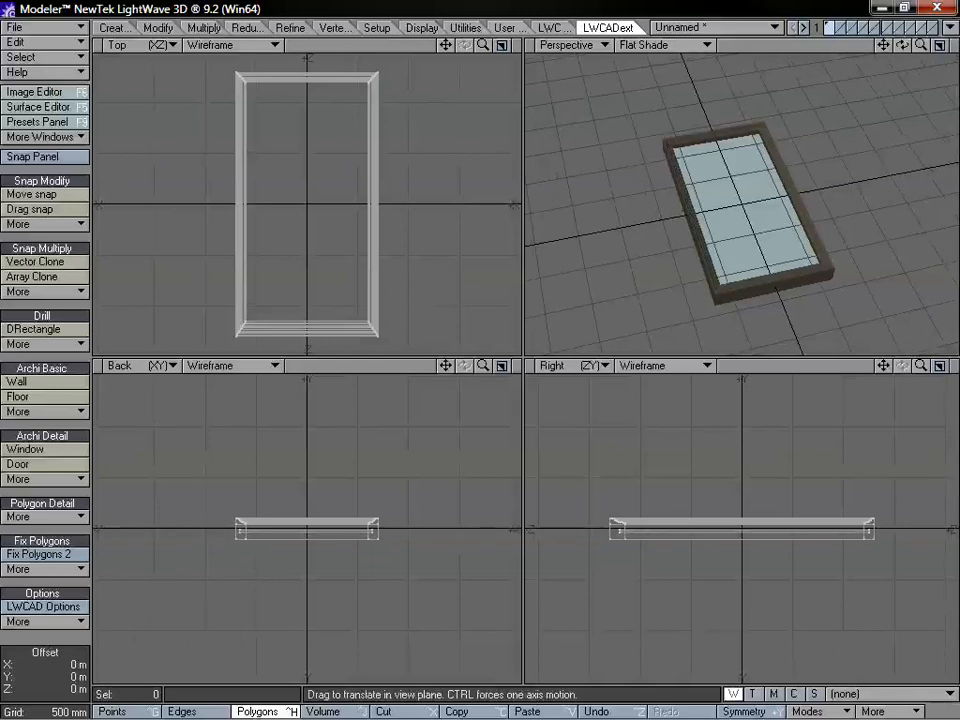
{"action": "left_click_drag", "start_coordinate": [706, 538], "coordinate": [706, 522]}
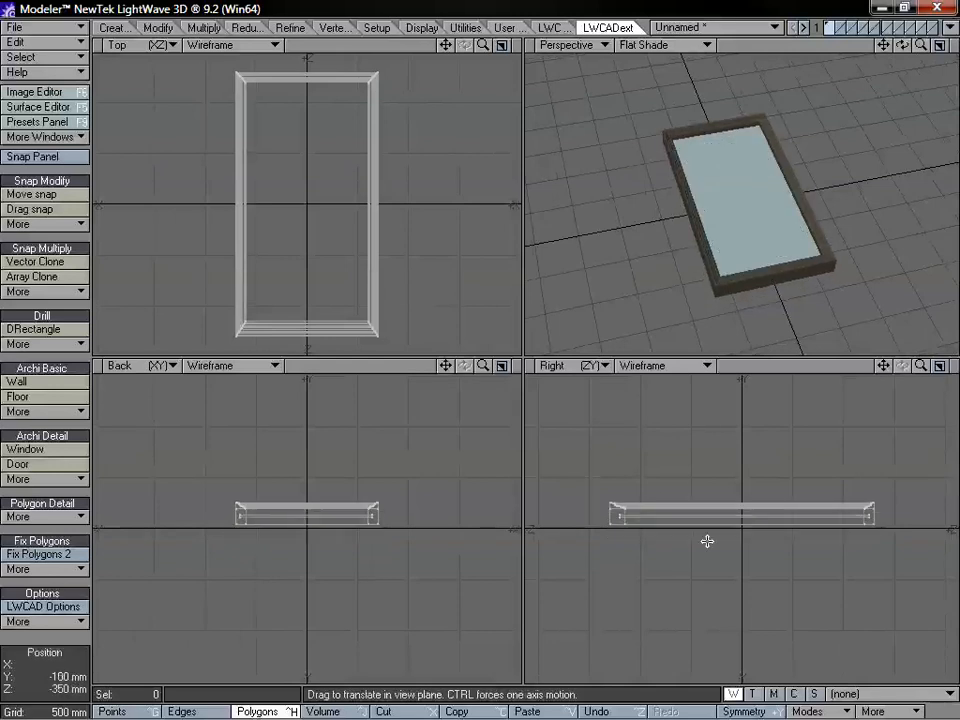
{"action": "key", "text": "space"}
{"action": "key", "text": "a"}
{"action": "left_click_drag", "start_coordinate": [741, 193], "coordinate": [819, 234], "text": "alt"}
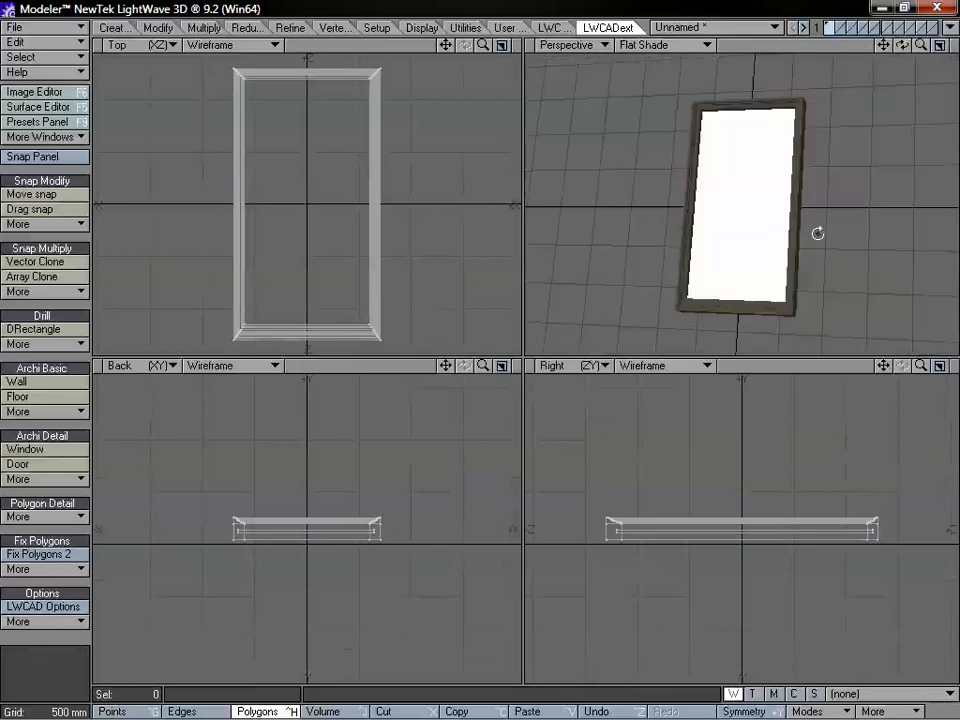
{"action": "left_click_drag", "start_coordinate": [744, 232], "coordinate": [784, 259], "text": "alt"}
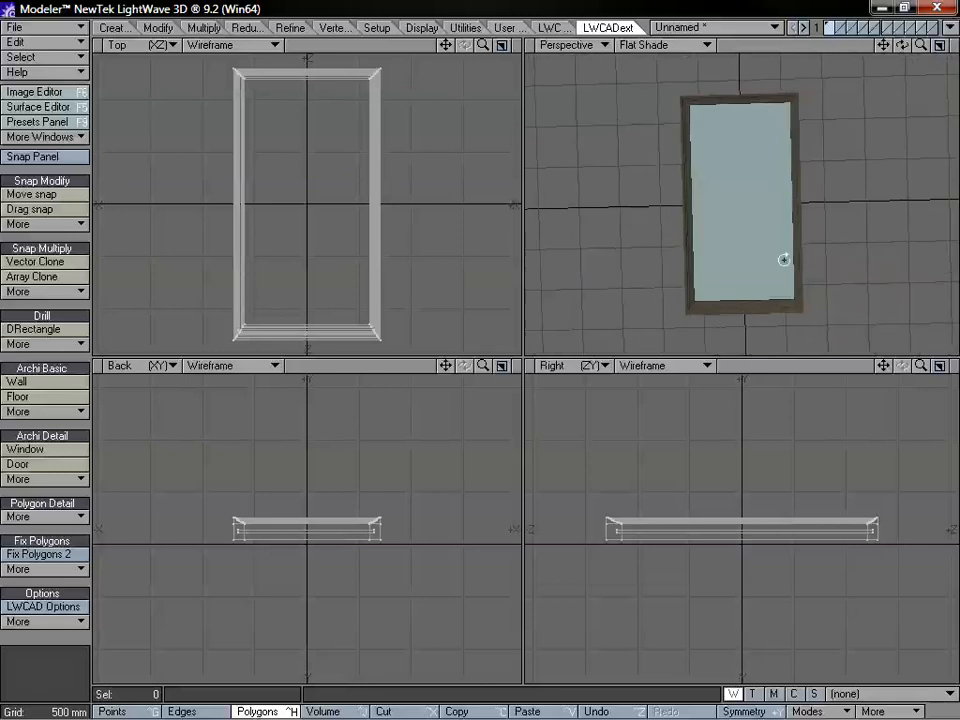
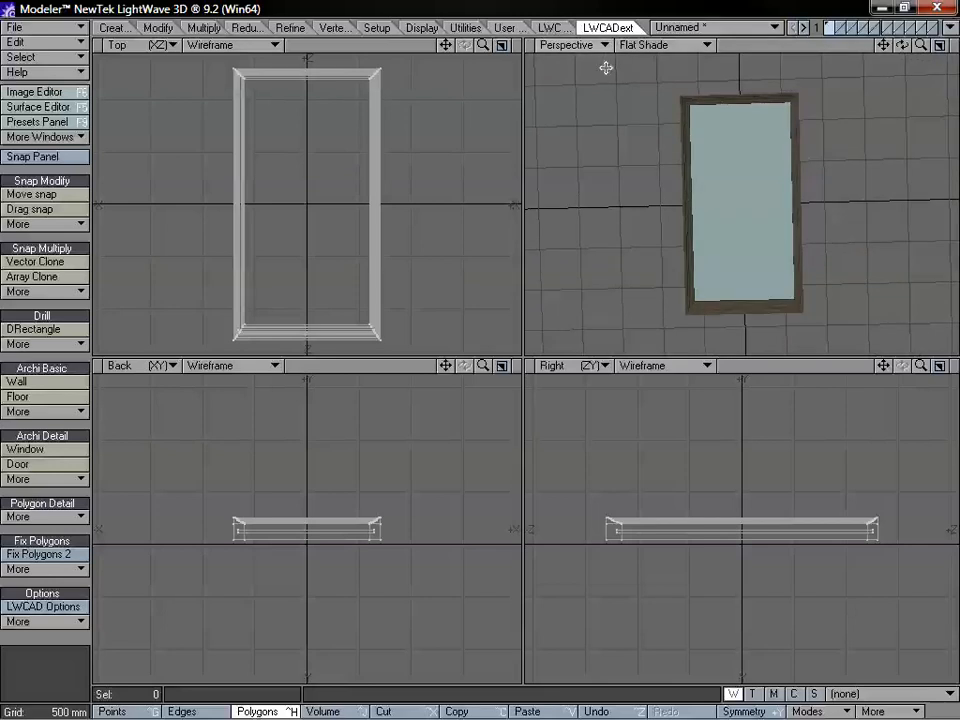
{"action": "left_click_drag", "start_coordinate": [769, 195], "coordinate": [717, 125], "text": "alt"}
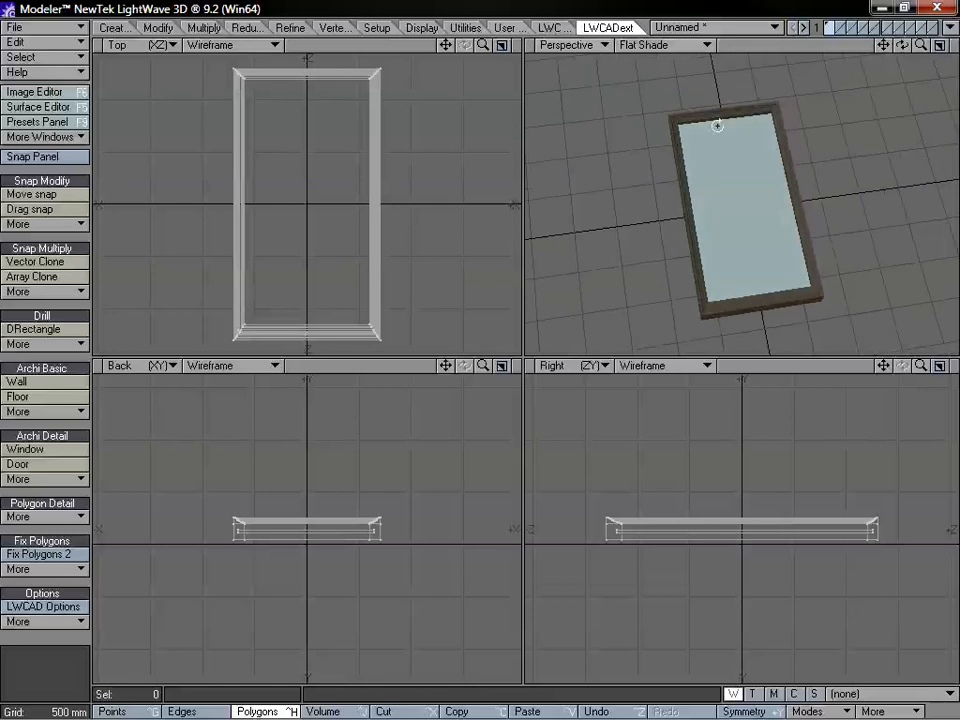
- Show the main LWCAD tools and make empty layer 2 active, with the window's layer as background reference
{"action": "left_click", "coordinate": [557, 30]}
{"action": "mouse_move", "coordinate": [795, 178]}
{"action": "left_mouse_down", "text": "alt"}
{"action": "mouse_move", "coordinate": [804, 150]}
{"action": "mouse_move", "coordinate": [797, 182]}
{"action": "left_mouse_up", "text": "alt"}
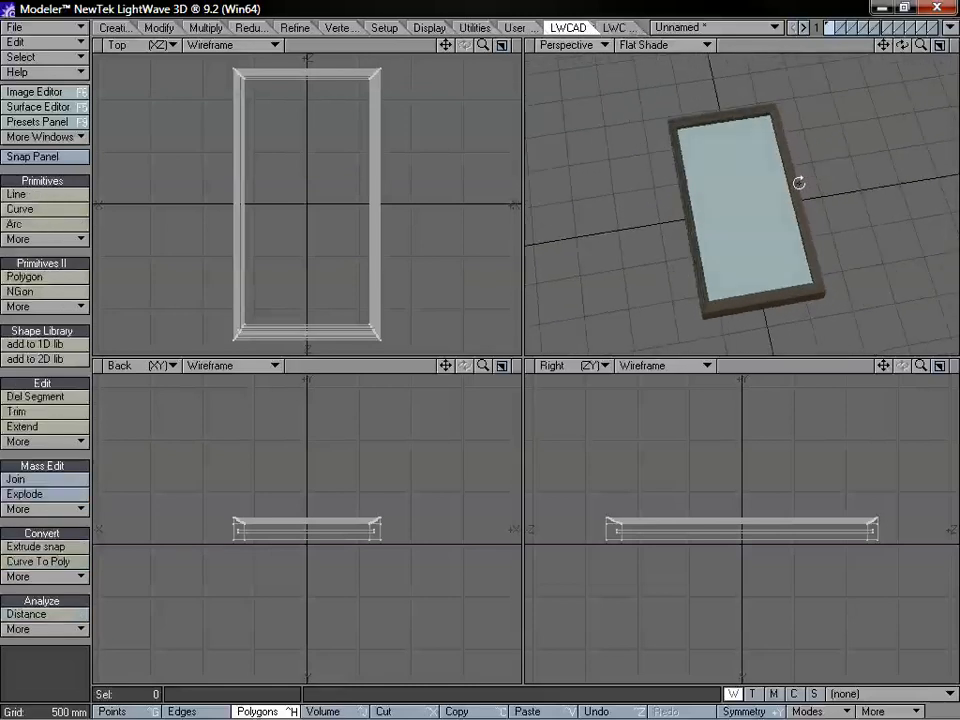
{"action": "left_click", "coordinate": [840, 29]}
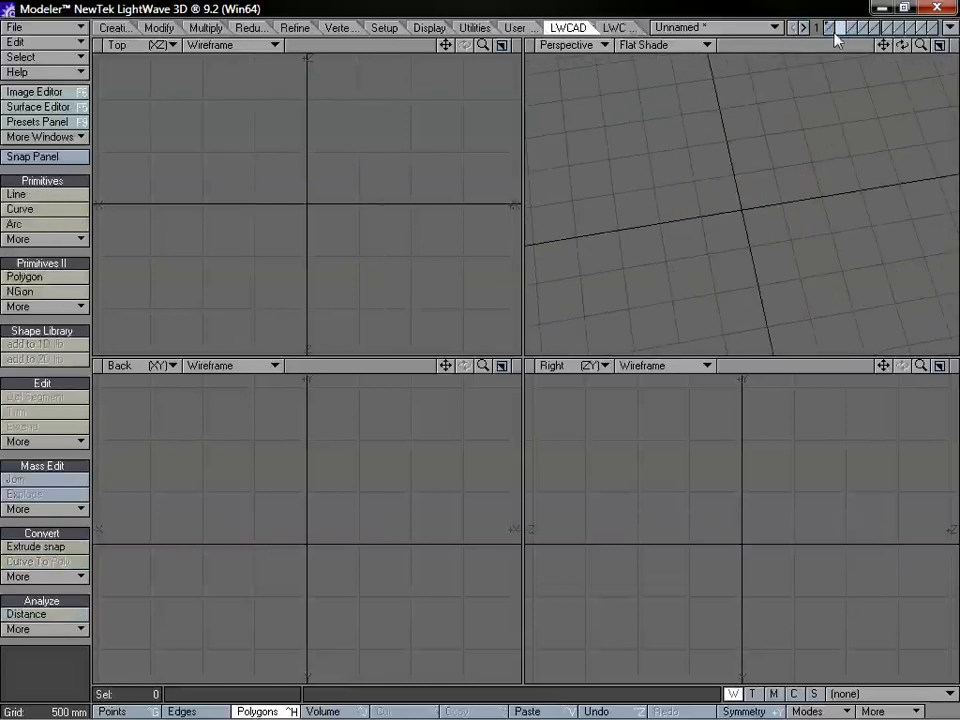
{"action": "left_click", "coordinate": [833, 31]}
{"action": "left_click_drag", "start_coordinate": [682, 161], "coordinate": [729, 264], "text": "alt"}
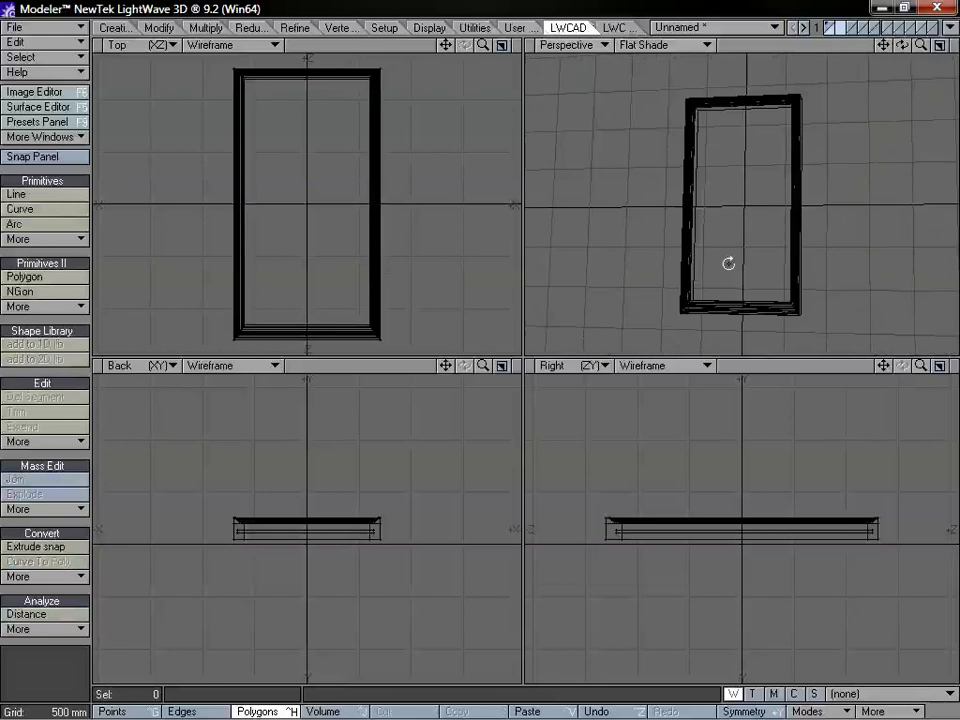
{"action": "key", "text": "t"}
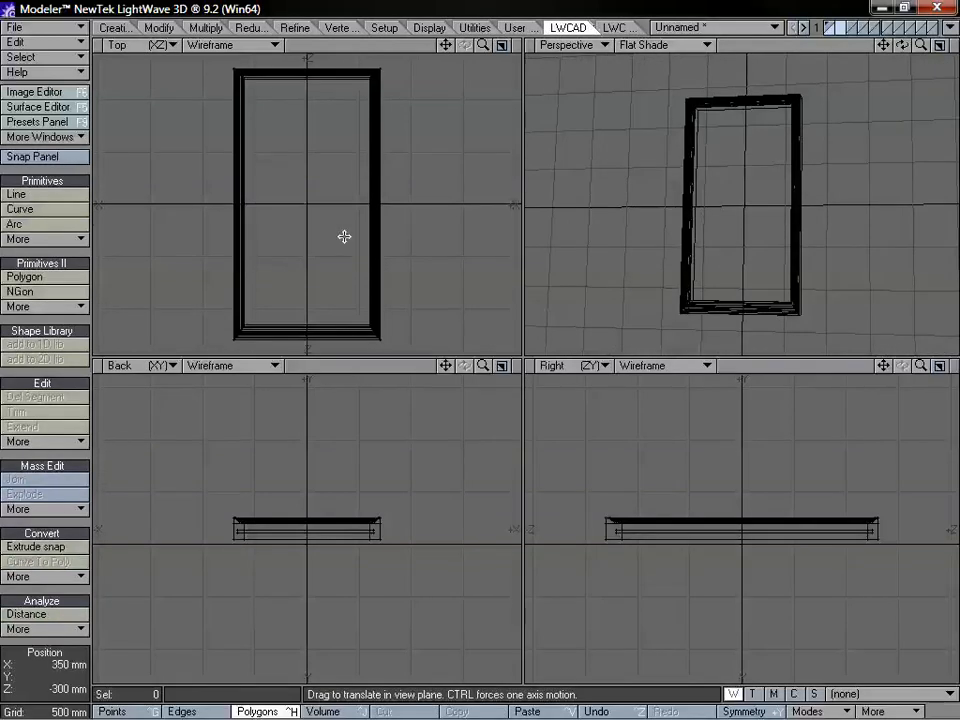
{"action": "left_click_drag", "start_coordinate": [726, 281], "coordinate": [750, 216], "text": "alt"}
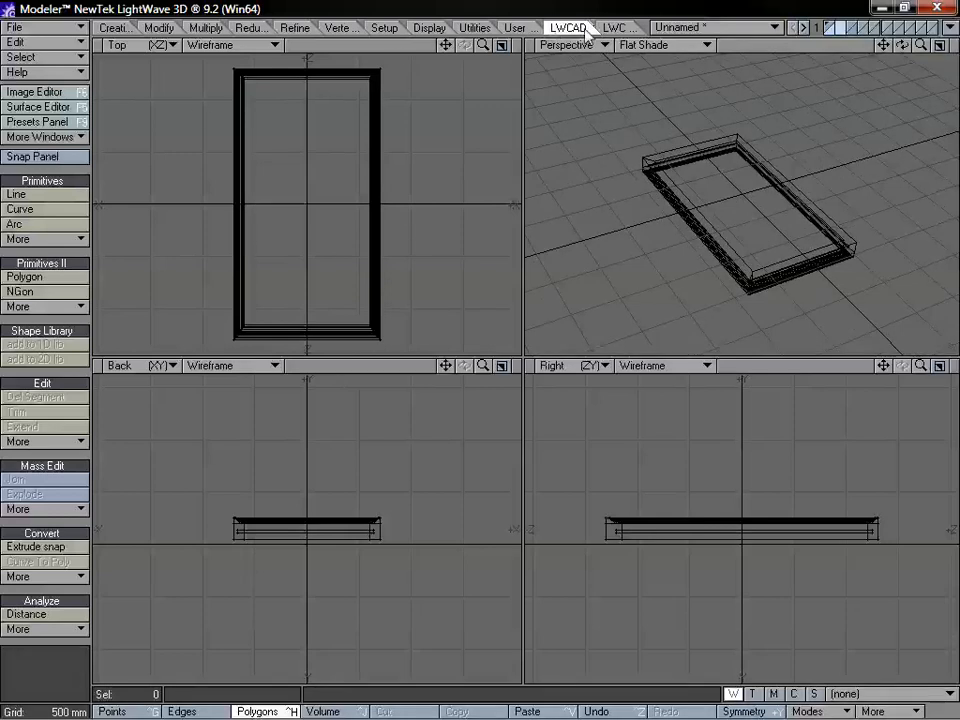
- Draw a 1400 by 2600 mm rectangle in the top view, following the window frame's outer outline
{"action": "left_click", "coordinate": [24, 224]}
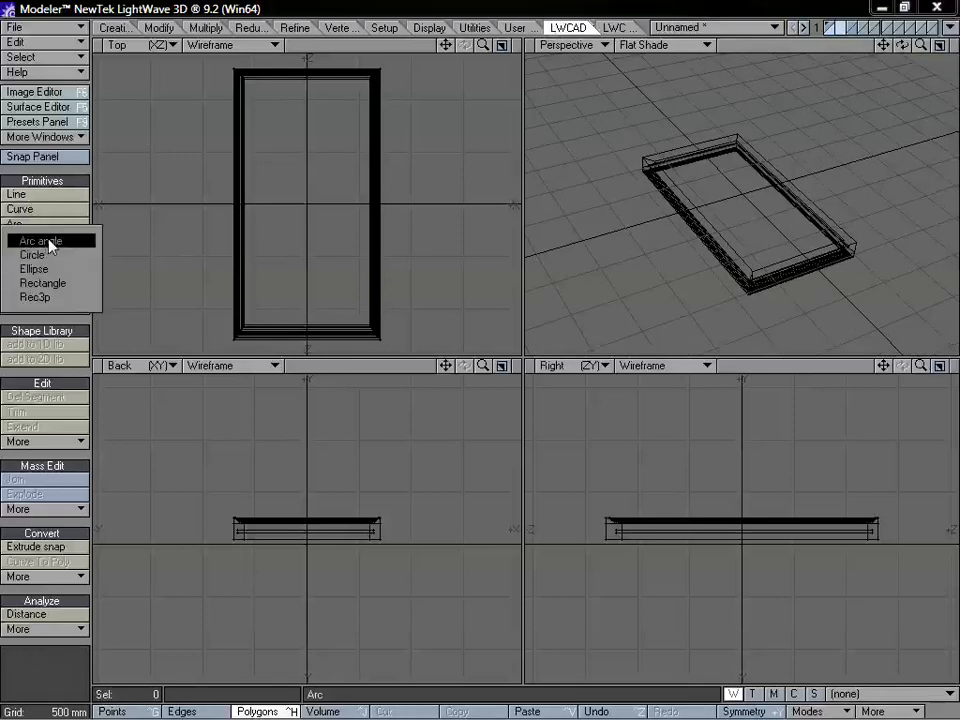
{"action": "left_click", "coordinate": [60, 282]}
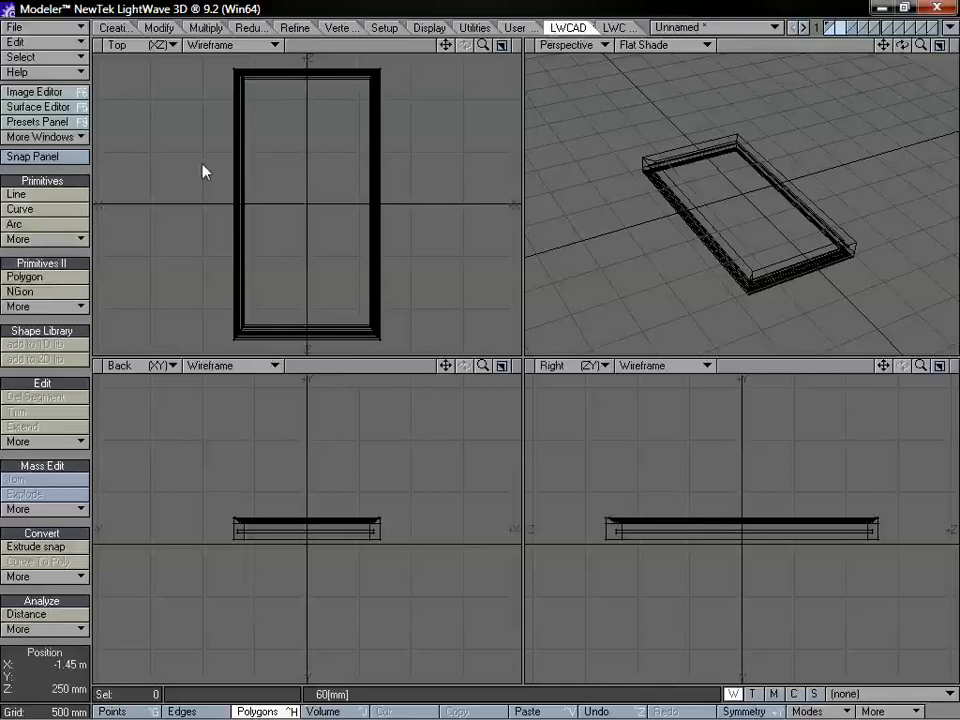
{"action": "left_click", "coordinate": [236, 73]}
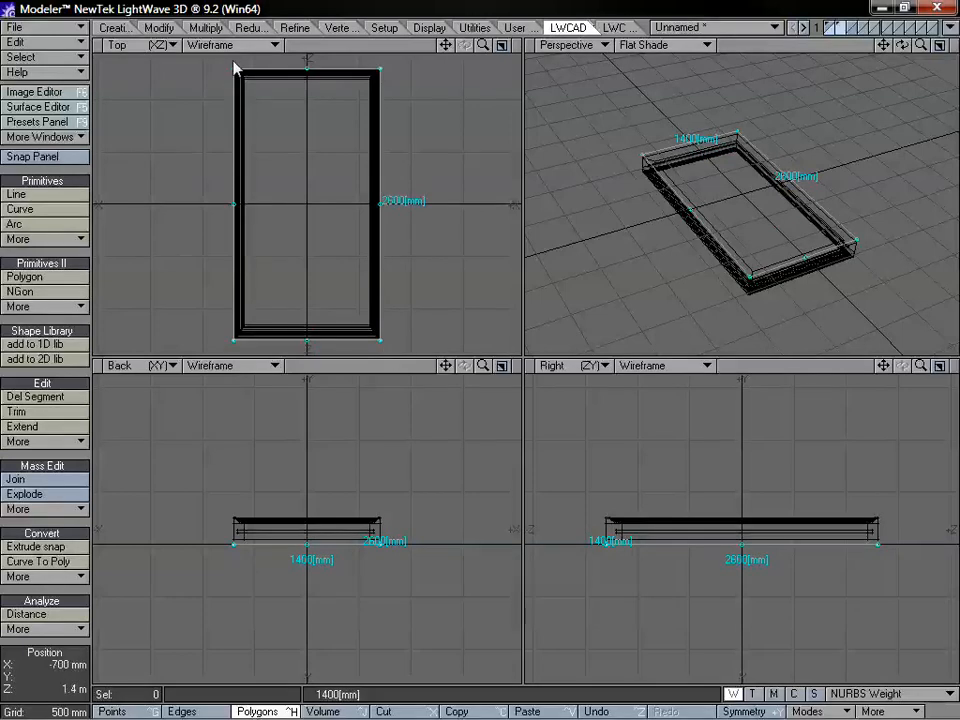
{"action": "key", "text": "space"}
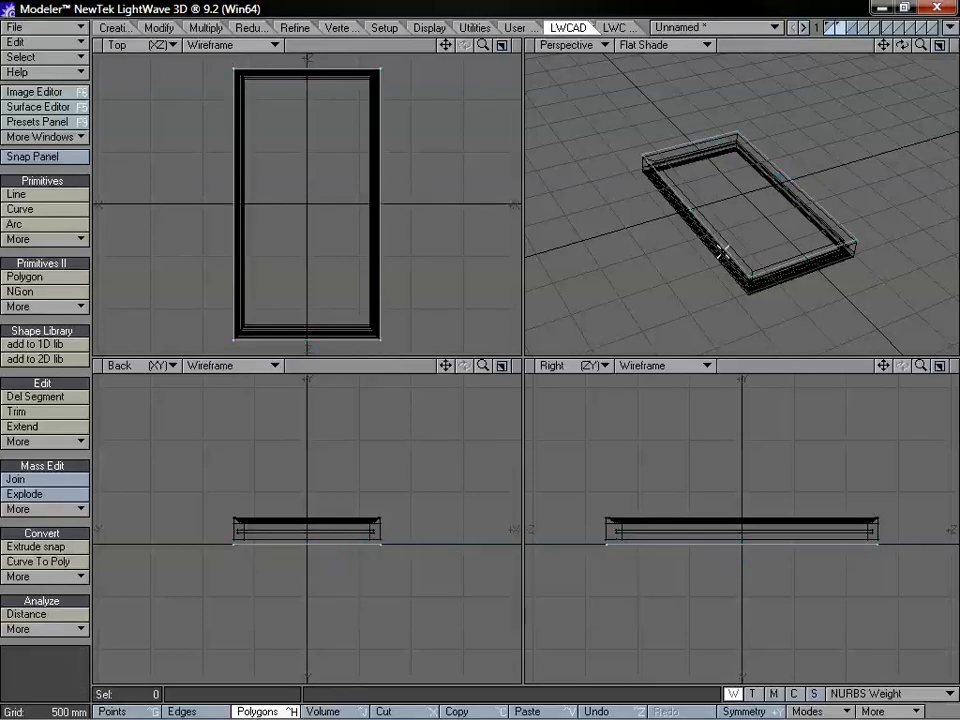
{"action": "left_click_drag", "start_coordinate": [687, 232], "coordinate": [661, 241], "text": "alt"}
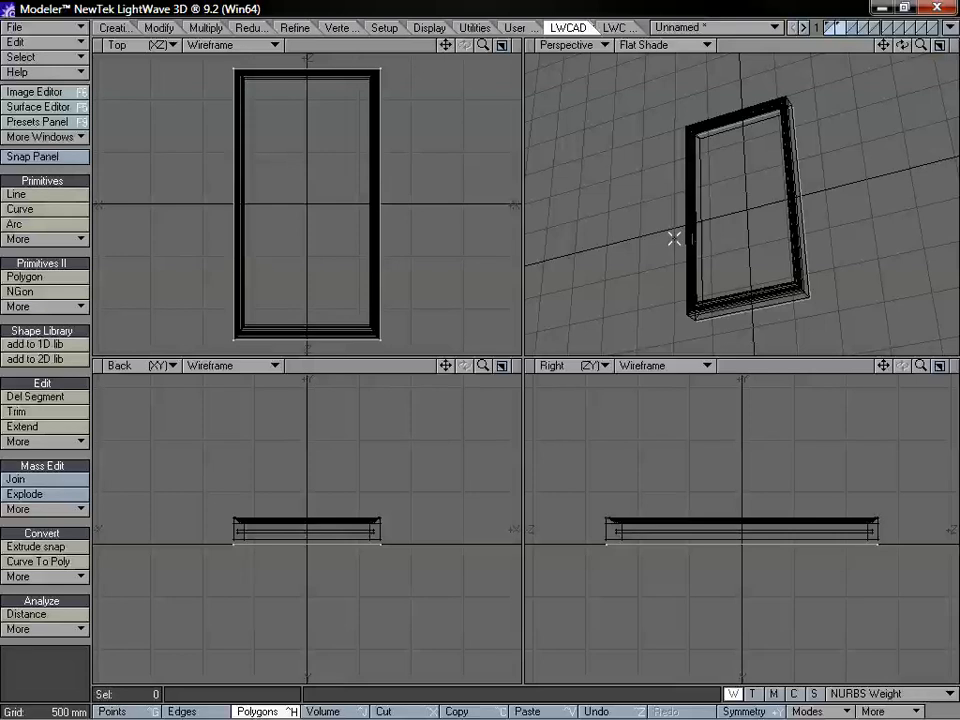
{"action": "left_click_drag", "start_coordinate": [813, 280], "coordinate": [660, 238], "text": "alt"}
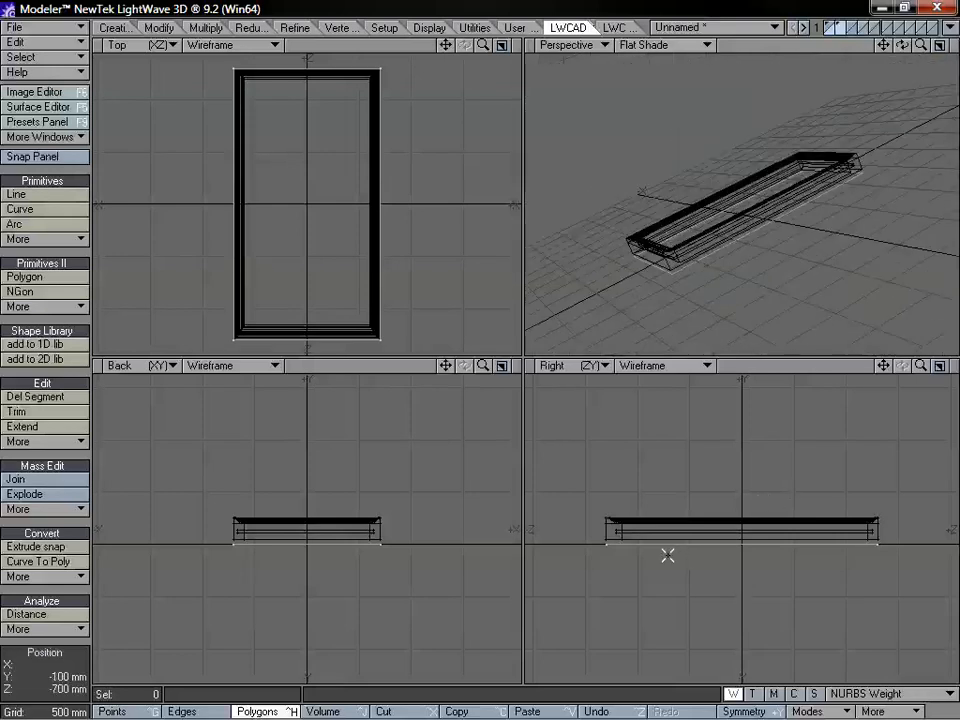
- Move the rectangle in the side view to about 600 mm below the ground plane
{"action": "key", "text": "t"}
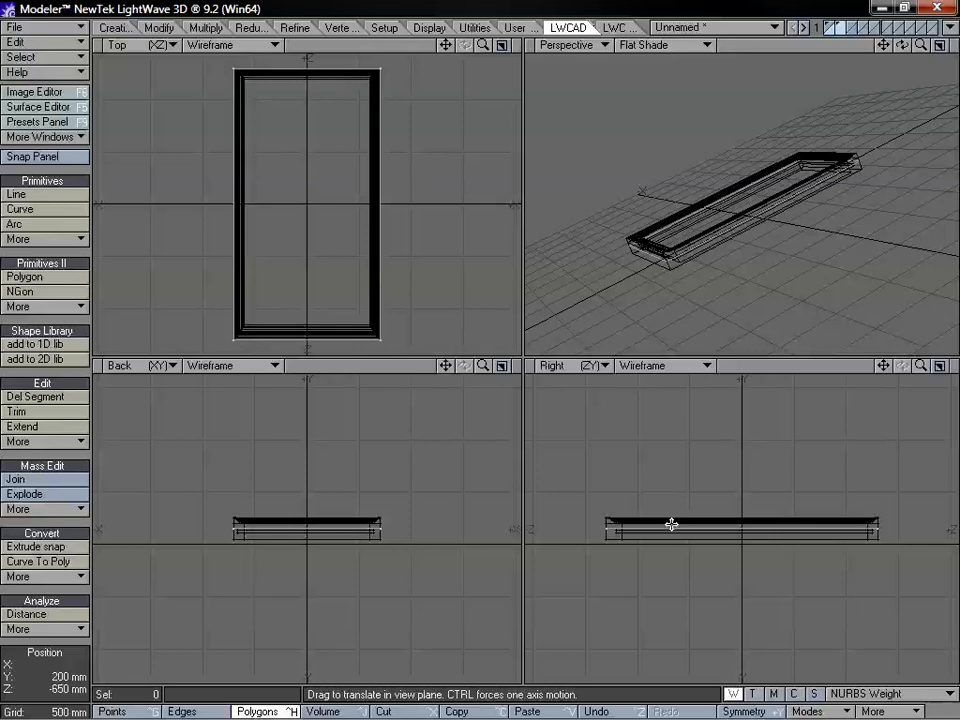
{"action": "left_click_drag", "start_coordinate": [664, 514], "coordinate": [664, 525]}
{"action": "left_click_drag", "start_coordinate": [683, 482], "coordinate": [683, 481]}
{"action": "left_click_drag", "start_coordinate": [761, 242], "coordinate": [742, 308], "text": "alt"}
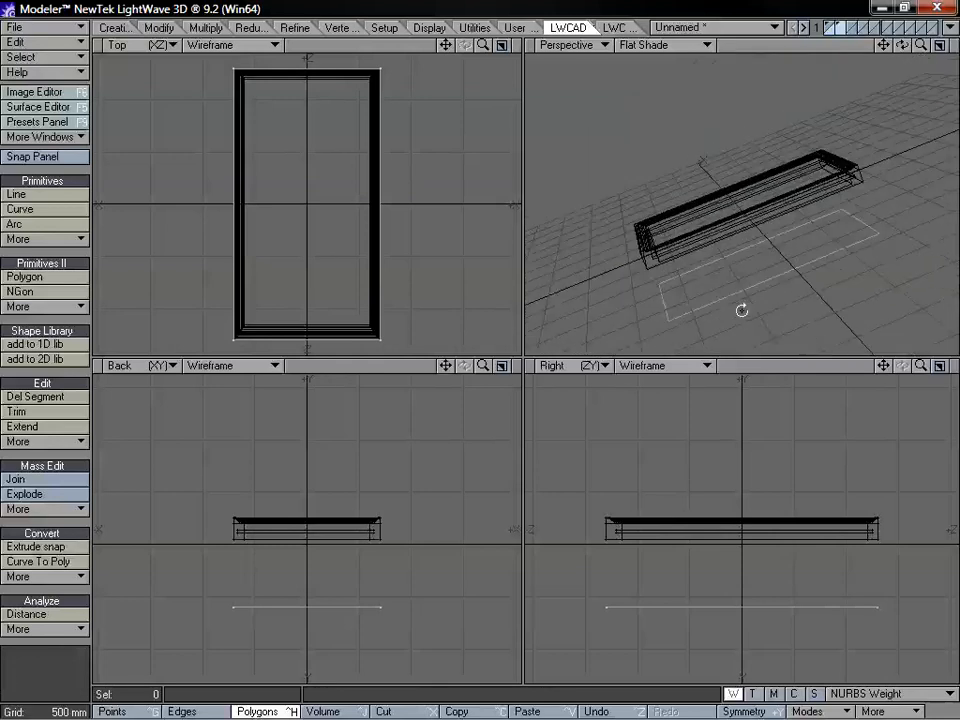
{"action": "left_click_drag", "start_coordinate": [709, 208], "coordinate": [737, 224], "text": "alt"}
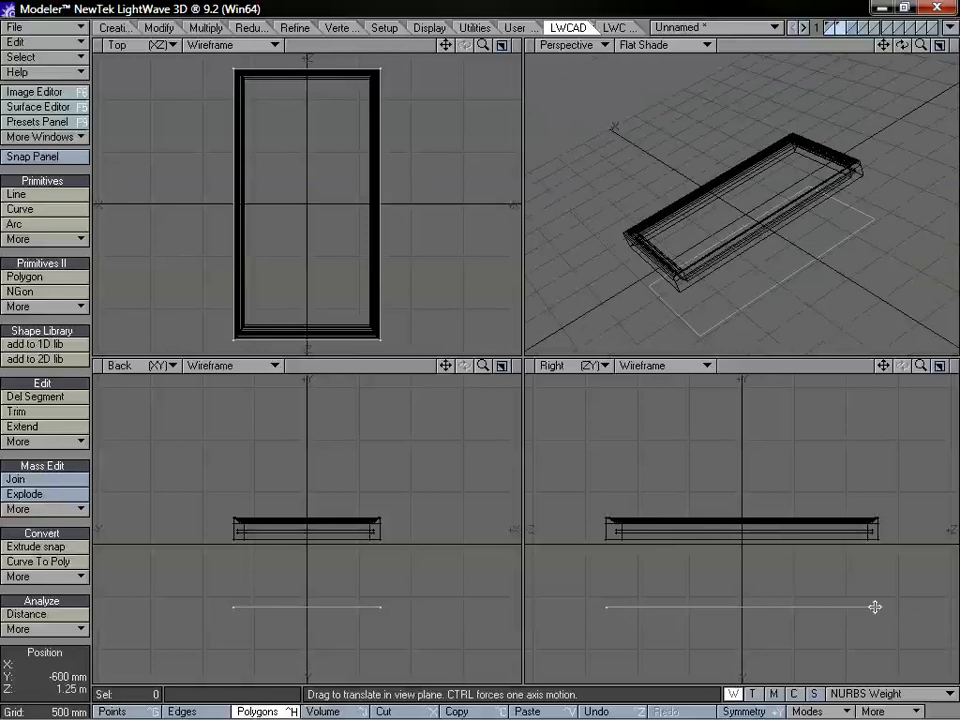
- Select the lowered rectangle and move it up in the side view until it lies within the window frame's depth
{"action": "left_click", "coordinate": [659, 608]}
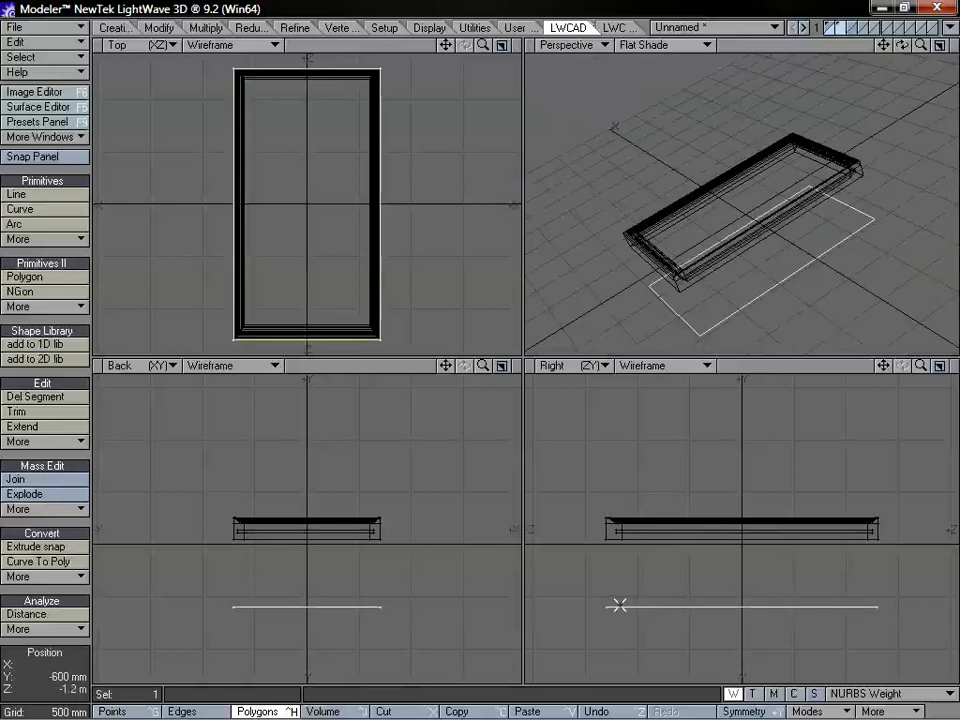
{"action": "left_click_drag", "start_coordinate": [850, 220], "coordinate": [772, 272], "text": "alt"}
{"action": "left_click_drag", "start_coordinate": [786, 338], "coordinate": [788, 304], "text": "alt+shift"}
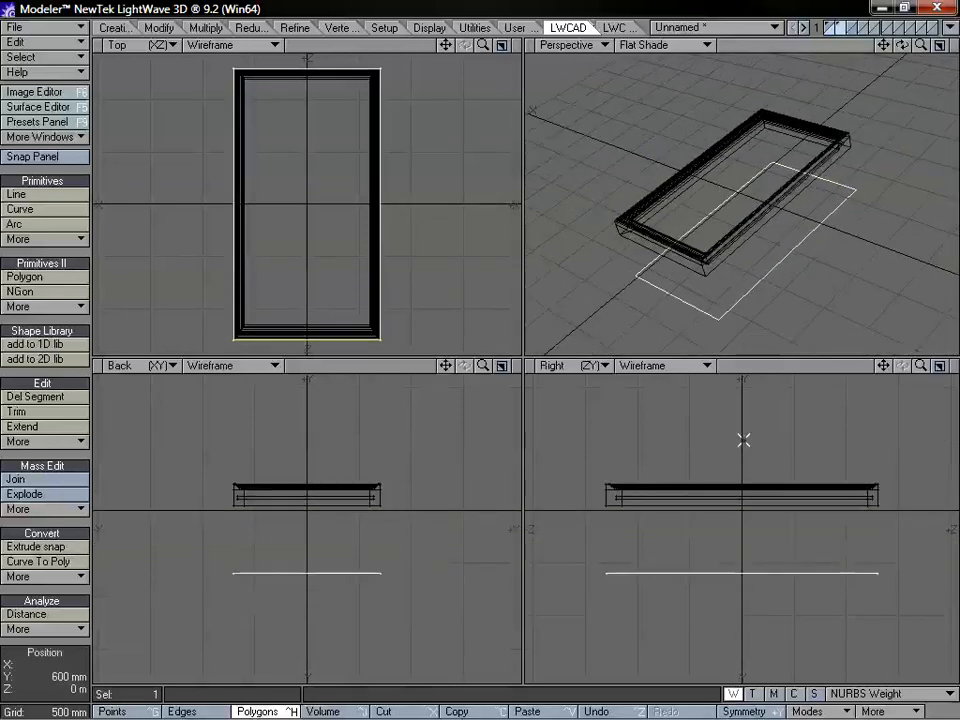
{"action": "left_click_drag", "start_coordinate": [720, 230], "coordinate": [690, 260], "text": "alt"}
{"action": "key", "text": "t"}
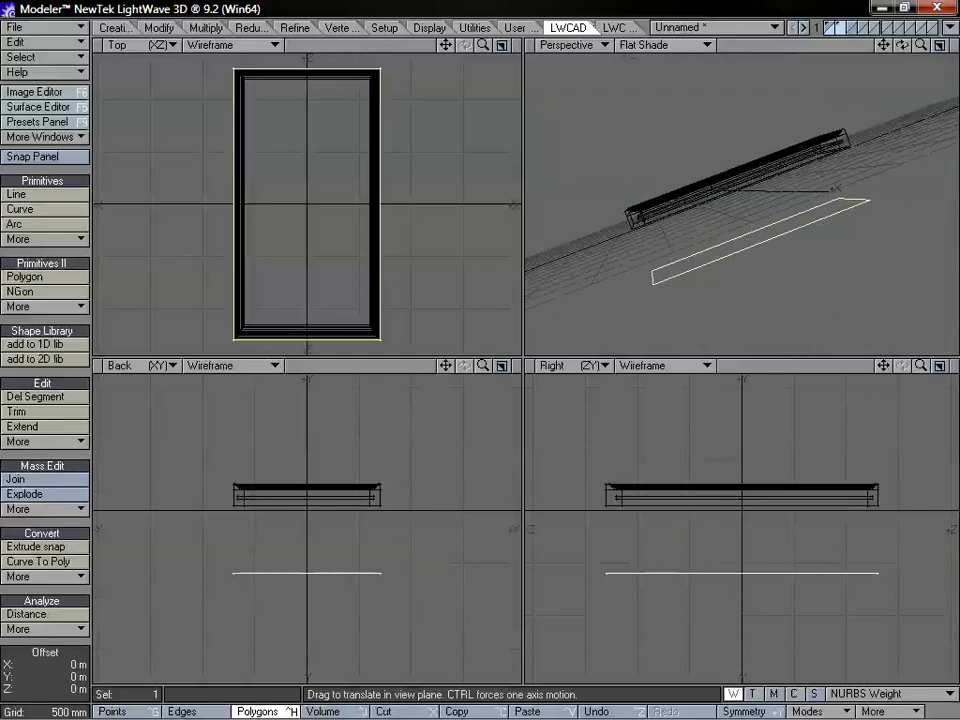
{"action": "left_click_drag", "start_coordinate": [701, 446], "coordinate": [701, 508]}
{"action": "left_click_drag", "start_coordinate": [675, 210], "coordinate": [780, 257], "text": "alt"}
{"action": "left_click_drag", "start_coordinate": [825, 309], "coordinate": [759, 270], "text": "alt"}
{"action": "left_click_drag", "start_coordinate": [729, 630], "coordinate": [718, 480]}
{"action": "key", "text": "ctrl+z"}
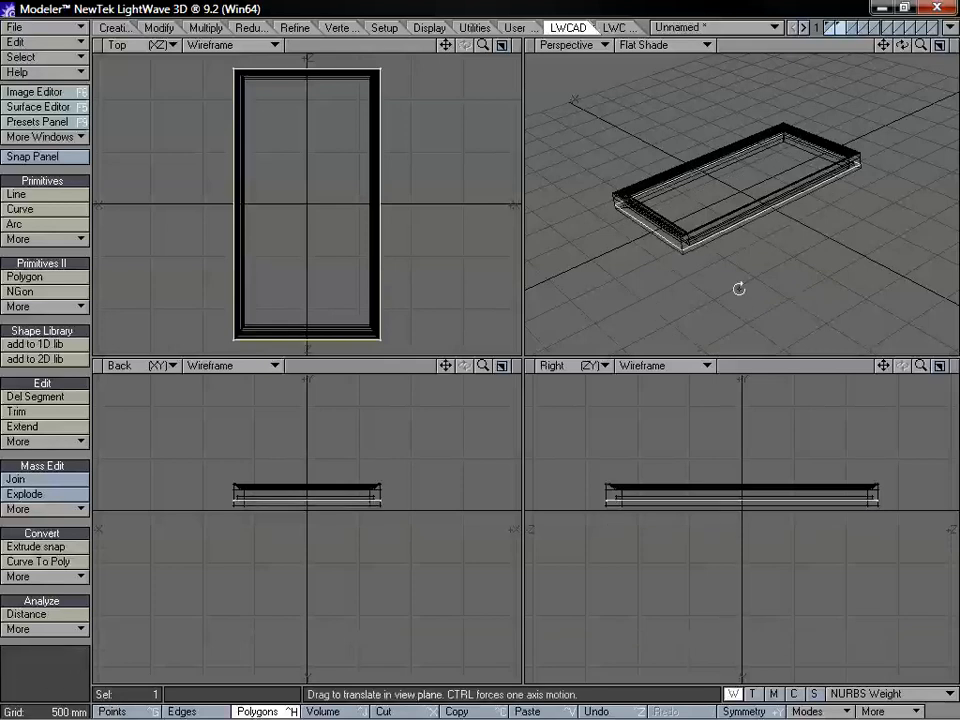
- Isolate layer 2, cut the outline rectangle from it and paste it into the window's layer 1
{"action": "left_click_drag", "start_coordinate": [737, 285], "coordinate": [690, 190], "text": "alt"}
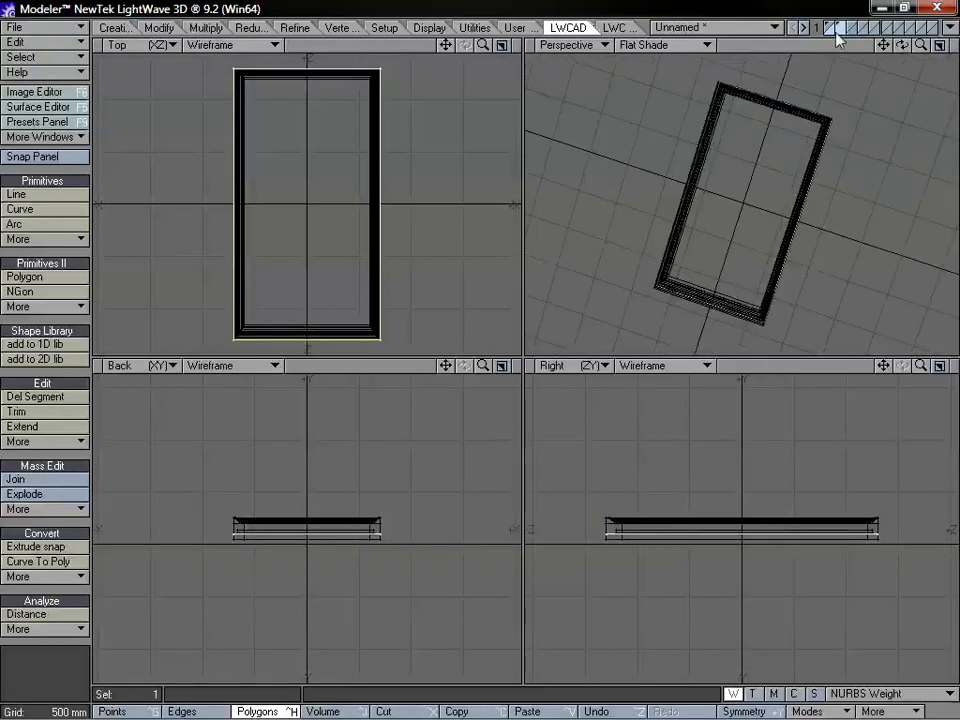
{"action": "left_click", "coordinate": [840, 28]}
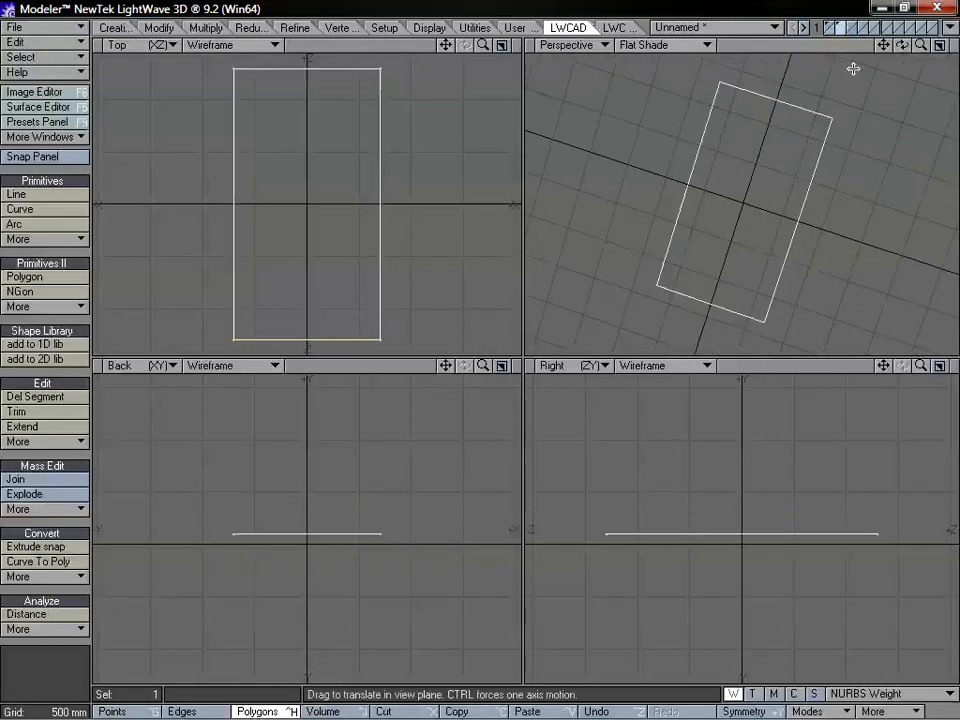
{"action": "left_click", "coordinate": [830, 29]}
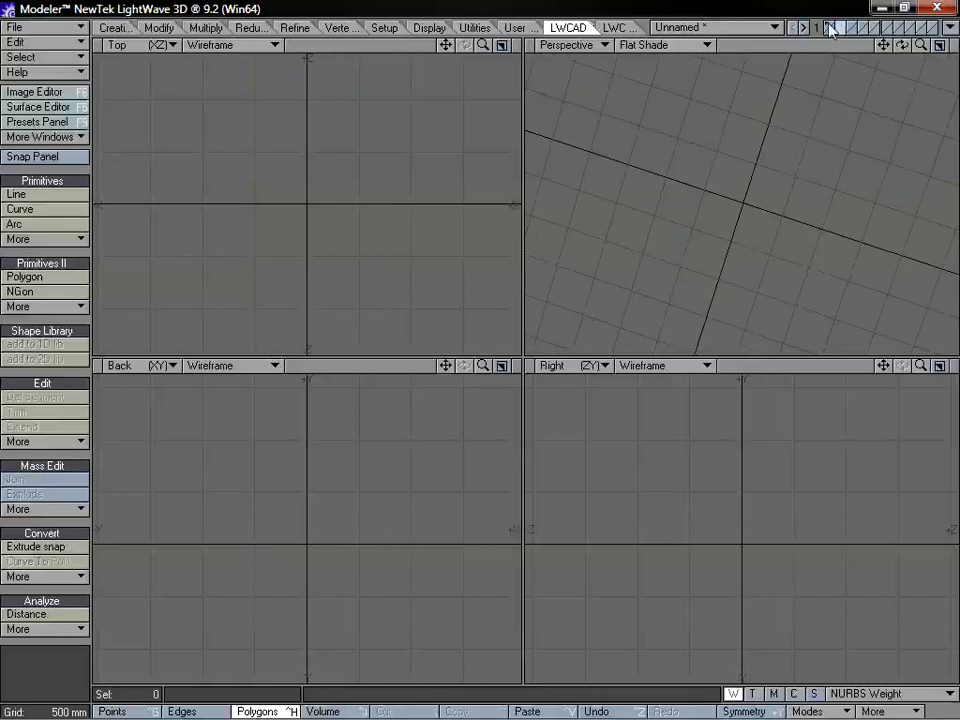
{"action": "left_click", "coordinate": [831, 29]}
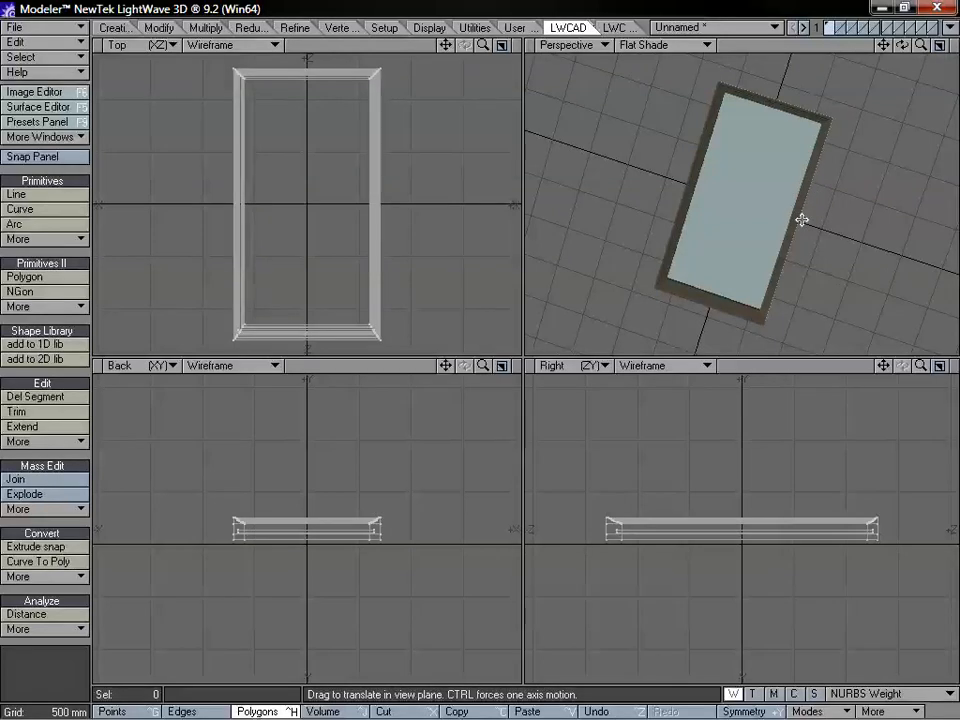
{"action": "left_click_drag", "start_coordinate": [801, 220], "coordinate": [730, 178], "text": "alt"}
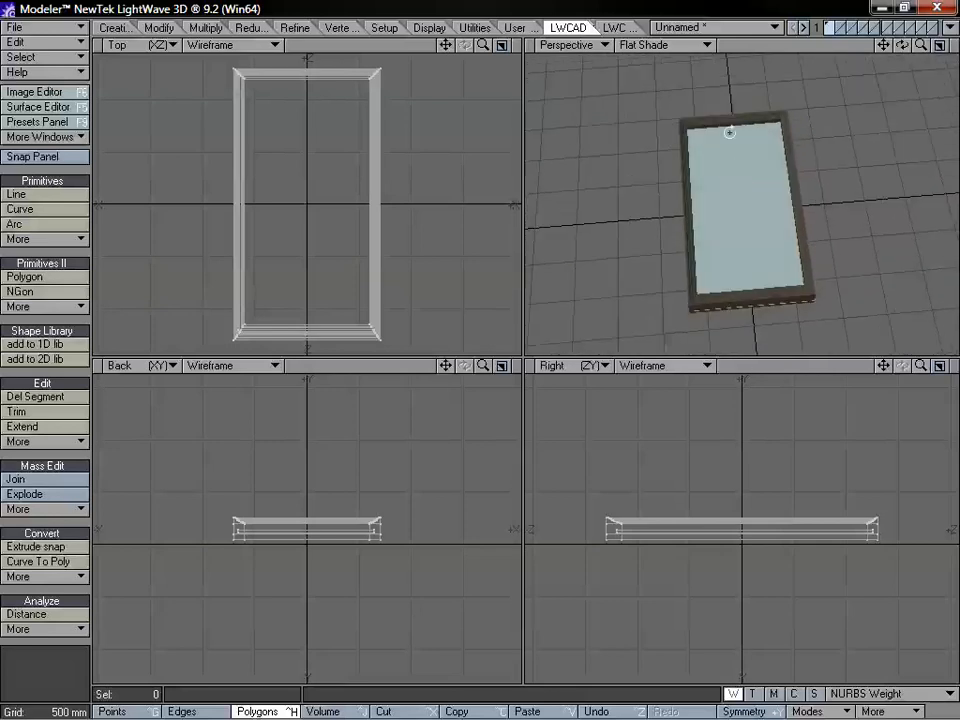
{"action": "left_click_drag", "start_coordinate": [731, 133], "coordinate": [721, 192], "text": "alt"}
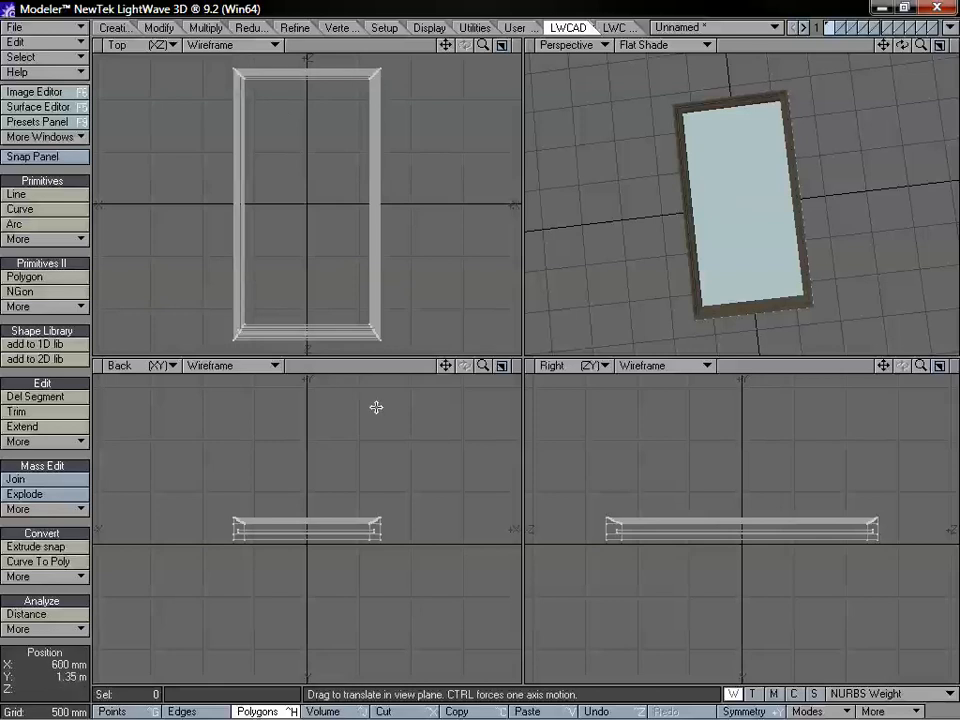
- Start LWCAD's add to lib tool for the window, dismiss the error and set the target library type to Window
{"action": "left_click_drag", "start_coordinate": [921, 48], "coordinate": [746, 53]}
{"action": "left_click", "coordinate": [615, 28]}
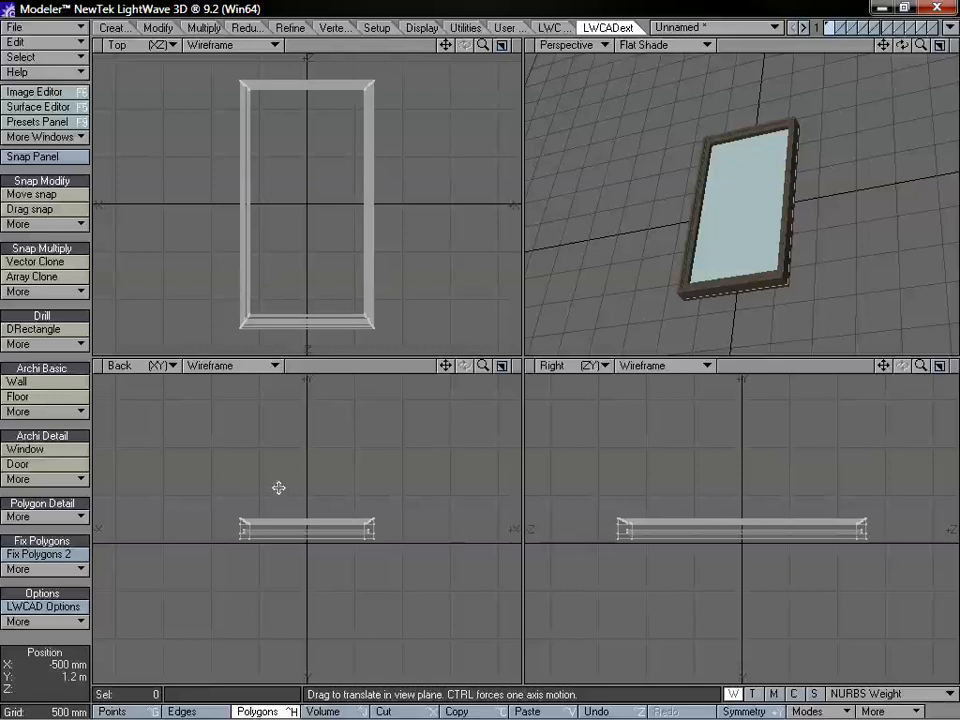
{"action": "left_click", "coordinate": [72, 487]}
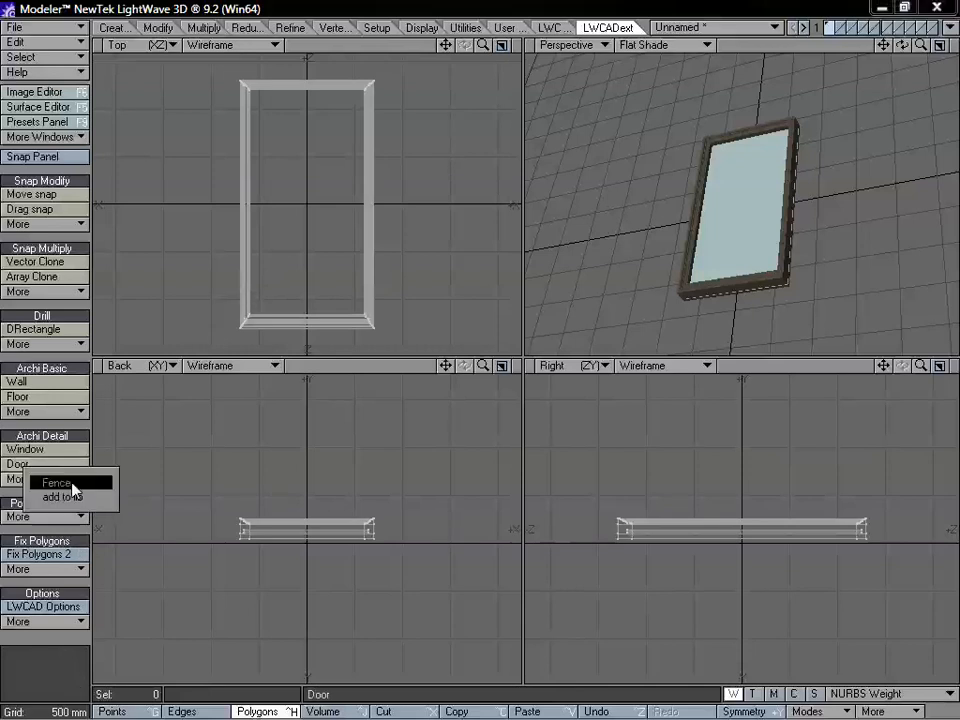
{"action": "left_click", "coordinate": [56, 497]}
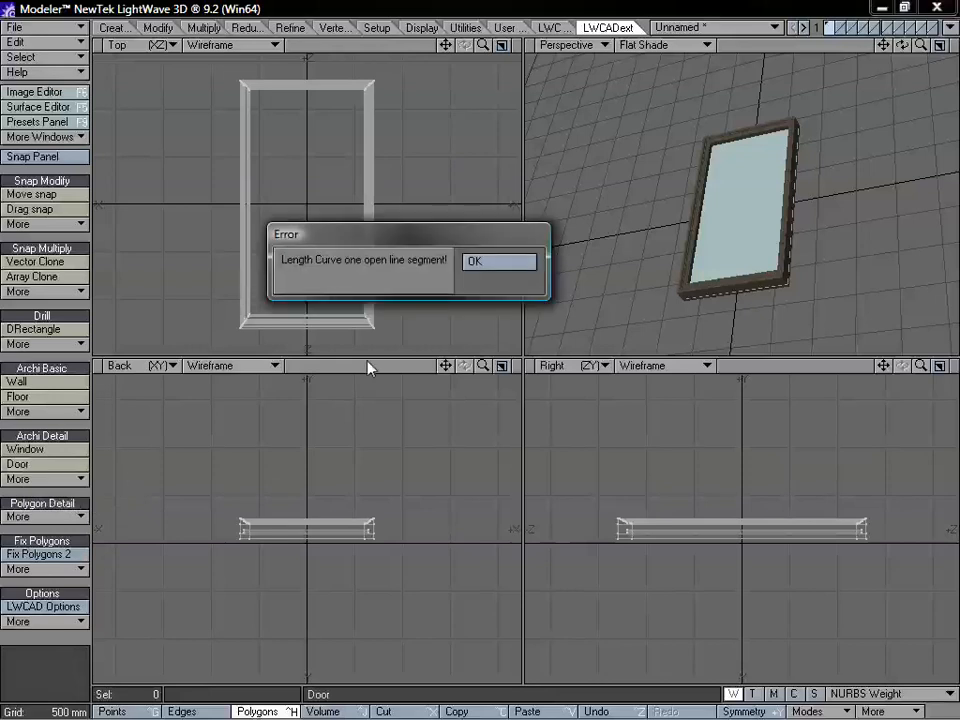
{"action": "left_click", "coordinate": [497, 263]}
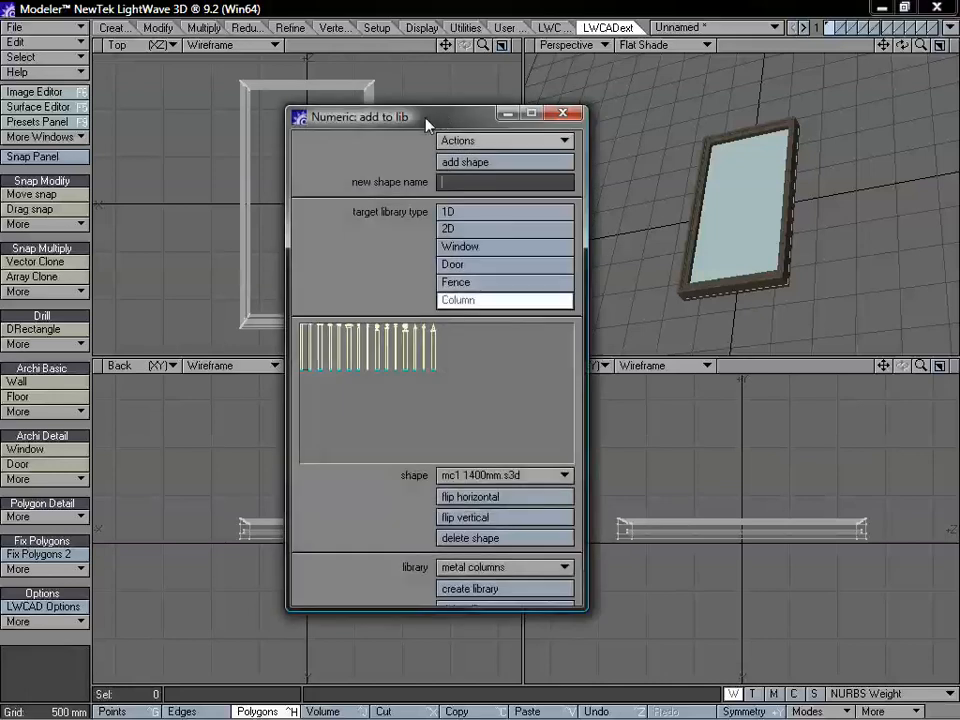
{"action": "left_click_drag", "start_coordinate": [427, 124], "coordinate": [471, 123]}
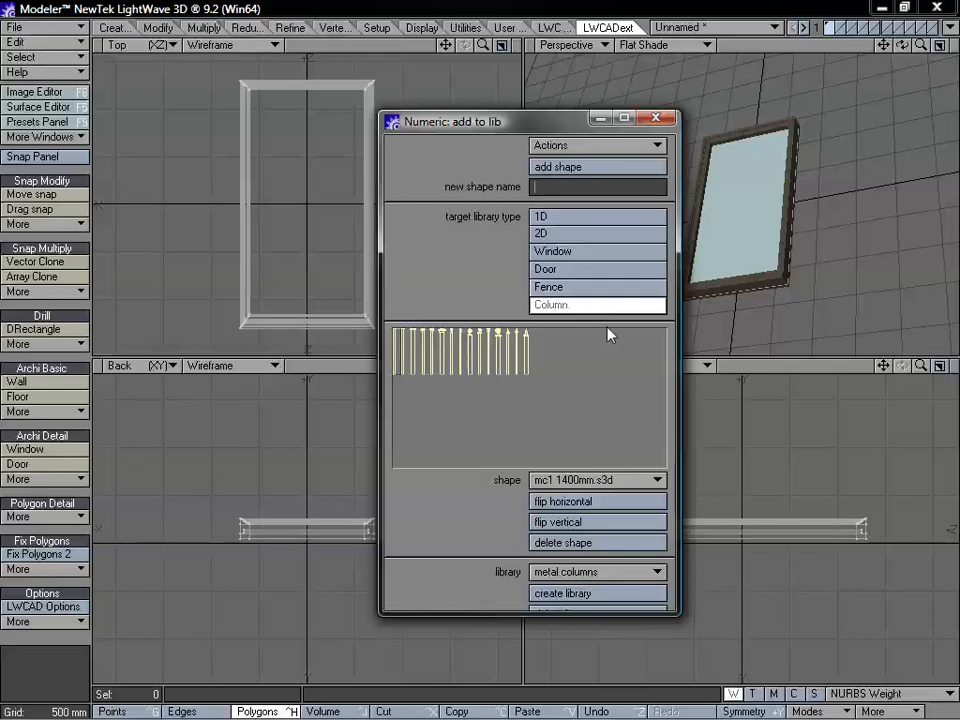
{"action": "left_click", "coordinate": [557, 256]}
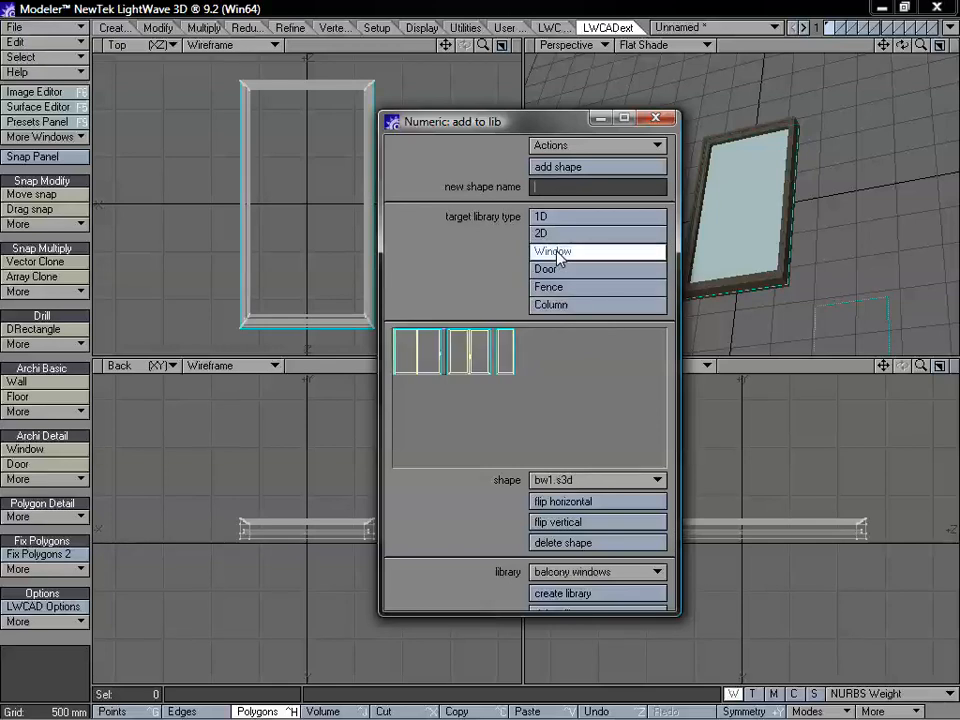
- Examine the window shapes bw1, bw2 and bw3 in the balcony windows library
{"action": "left_click_drag", "start_coordinate": [522, 129], "coordinate": [528, 104]}
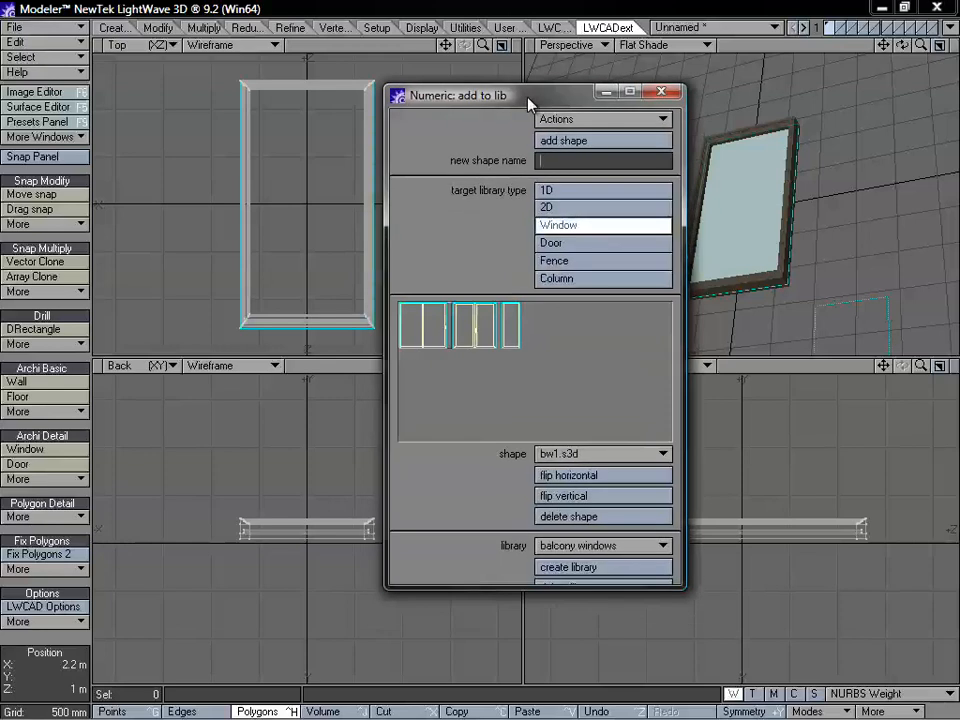
{"action": "left_click_drag", "start_coordinate": [465, 103], "coordinate": [482, 87]}
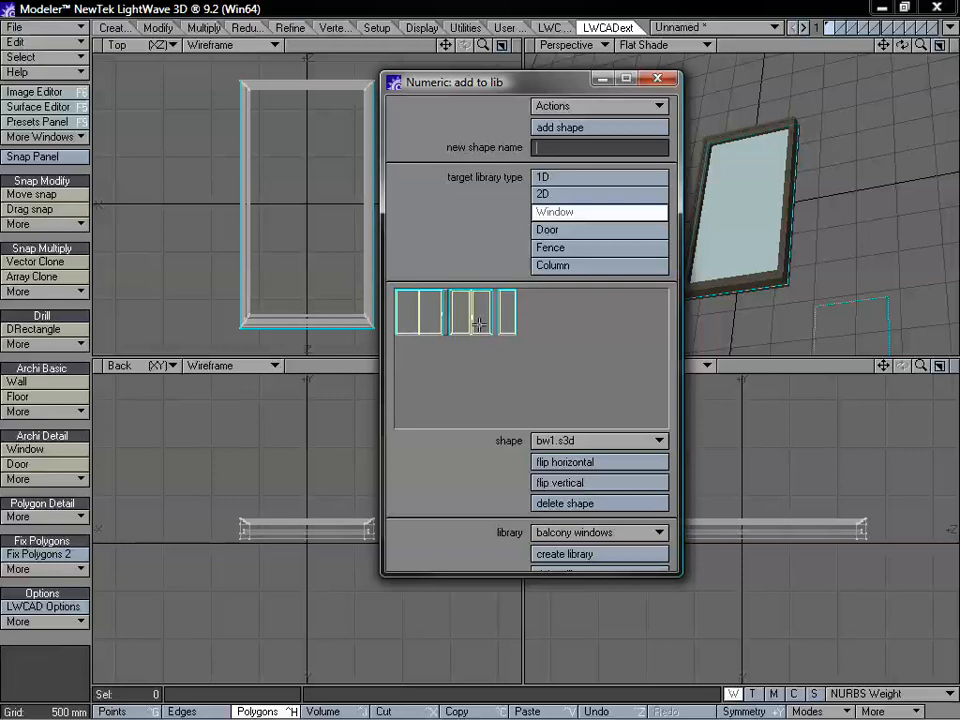
{"action": "left_click", "coordinate": [578, 441]}
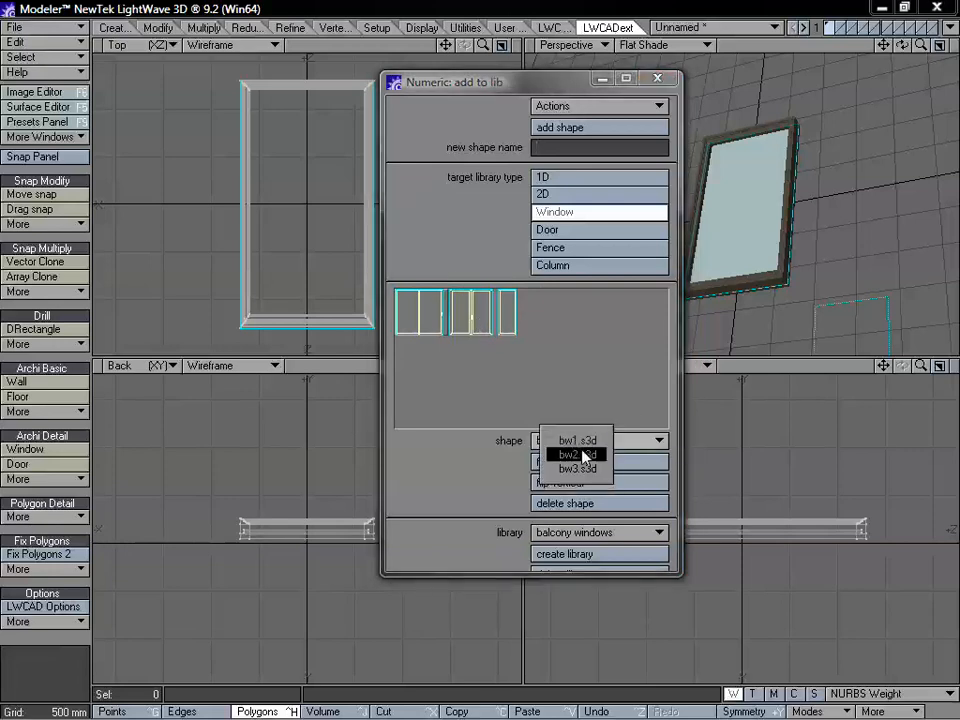
{"action": "left_click", "coordinate": [584, 455]}
{"action": "left_click", "coordinate": [594, 443]}
{"action": "left_click", "coordinate": [577, 455]}
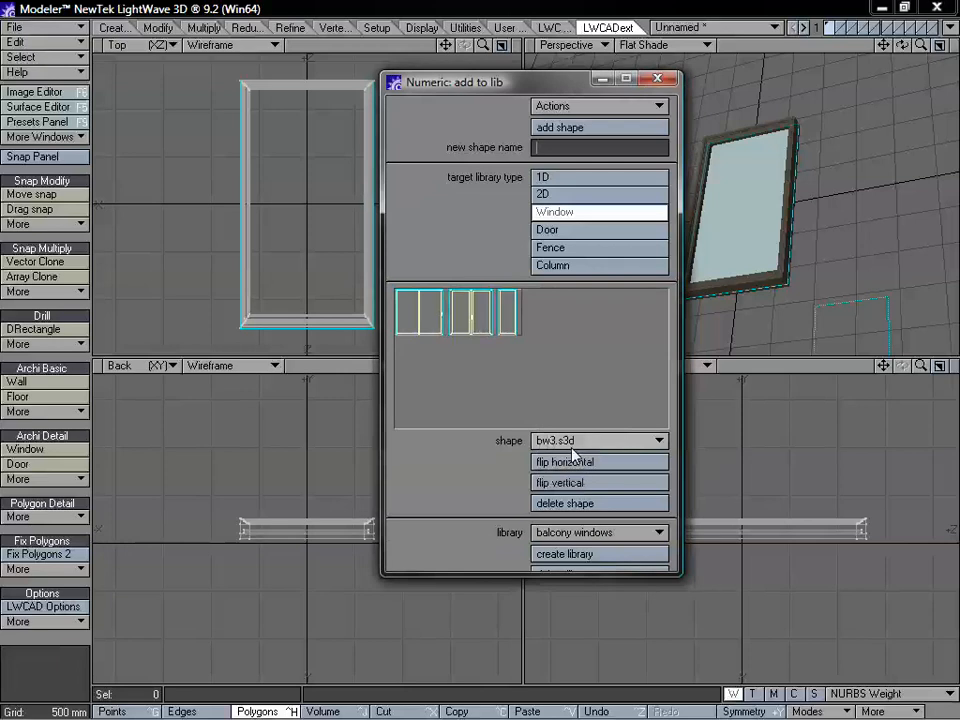
{"action": "left_click", "coordinate": [576, 442]}
{"action": "left_click", "coordinate": [566, 408]}
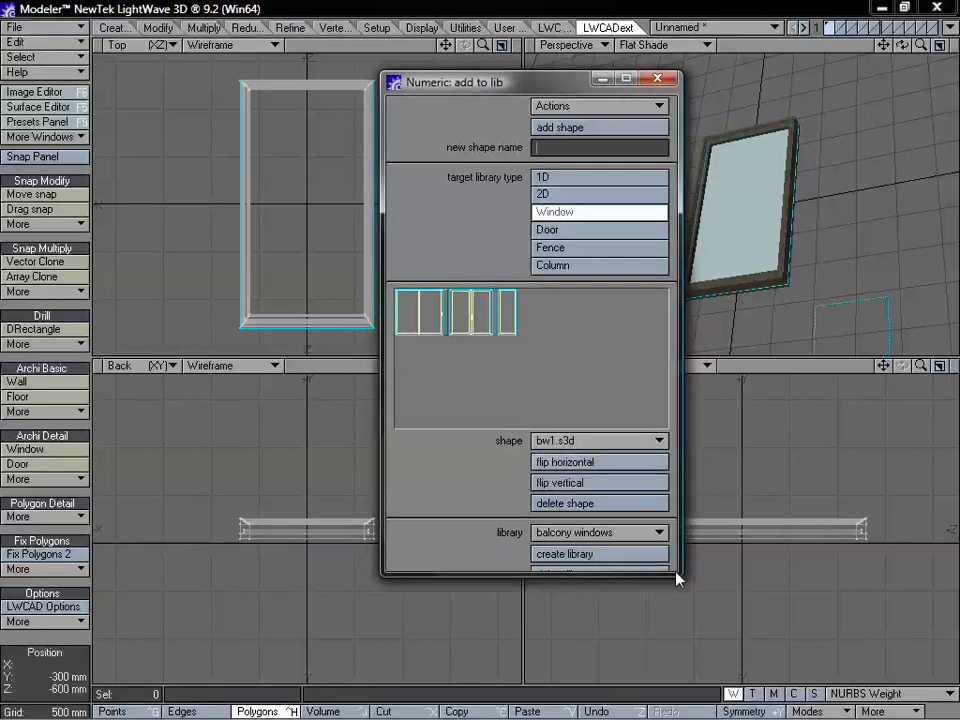
- Enlarge the add to lib dialog and compare the basic windows library with the balcony windows library
{"action": "left_click_drag", "start_coordinate": [678, 572], "coordinate": [682, 677]}
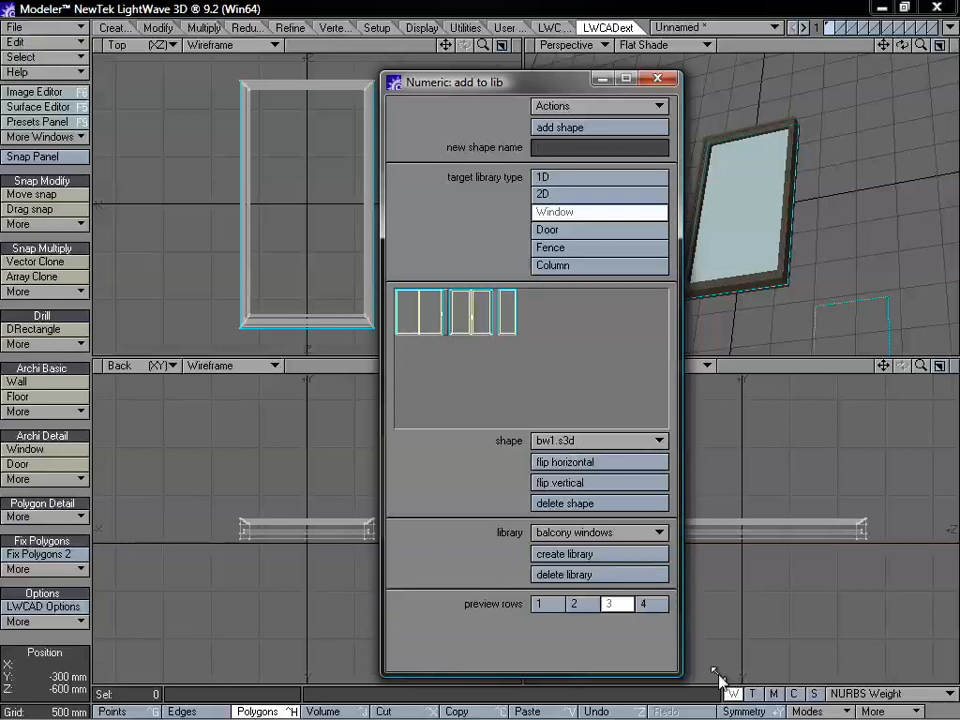
{"action": "left_click", "coordinate": [598, 533]}
{"action": "left_click", "coordinate": [596, 548]}
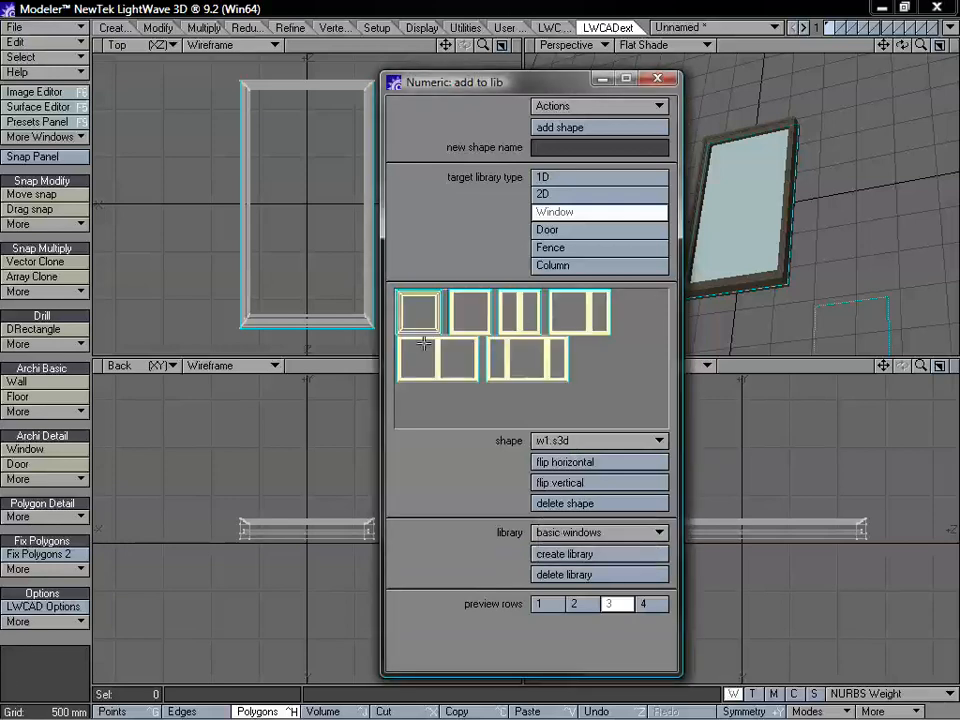
{"action": "left_click", "coordinate": [602, 533]}
{"action": "left_click", "coordinate": [594, 518]}
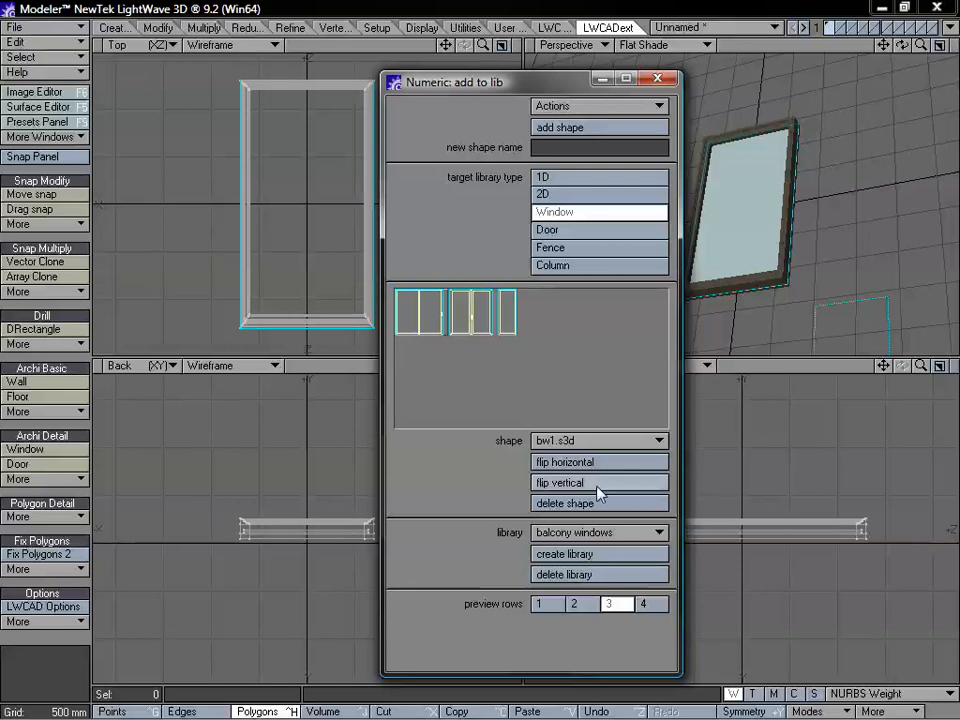
{"action": "left_click", "coordinate": [555, 533]}
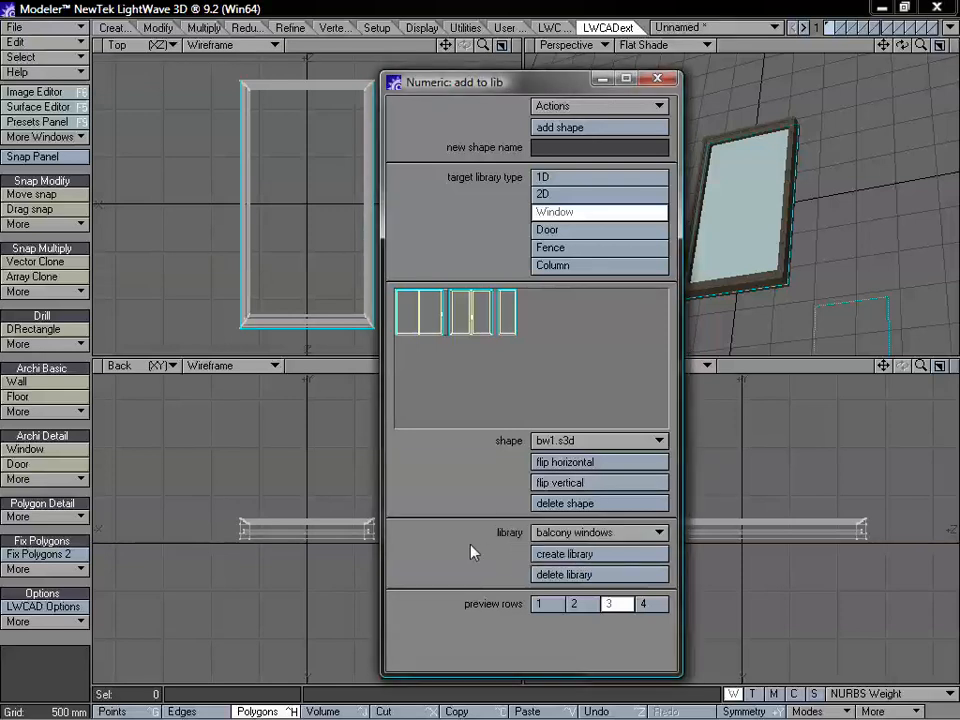
- Create a new window library named Custom
{"action": "left_click", "coordinate": [574, 556]}
{"action": "left_click_drag", "start_coordinate": [456, 240], "coordinate": [468, 257]}
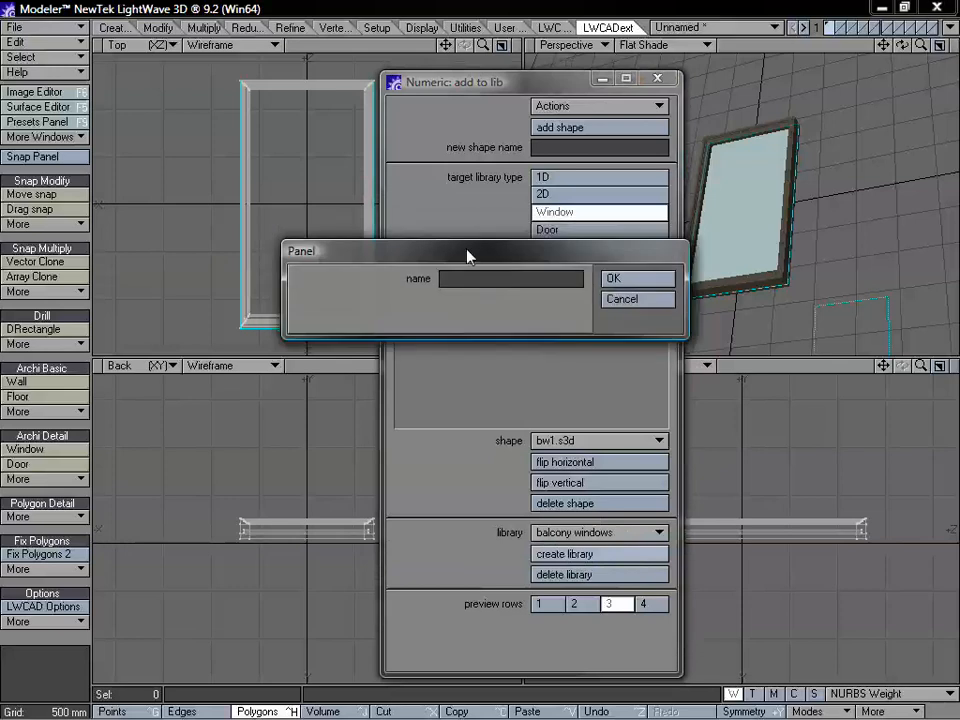
{"action": "type", "text": "Custom"}
{"action": "key", "text": "Return"}
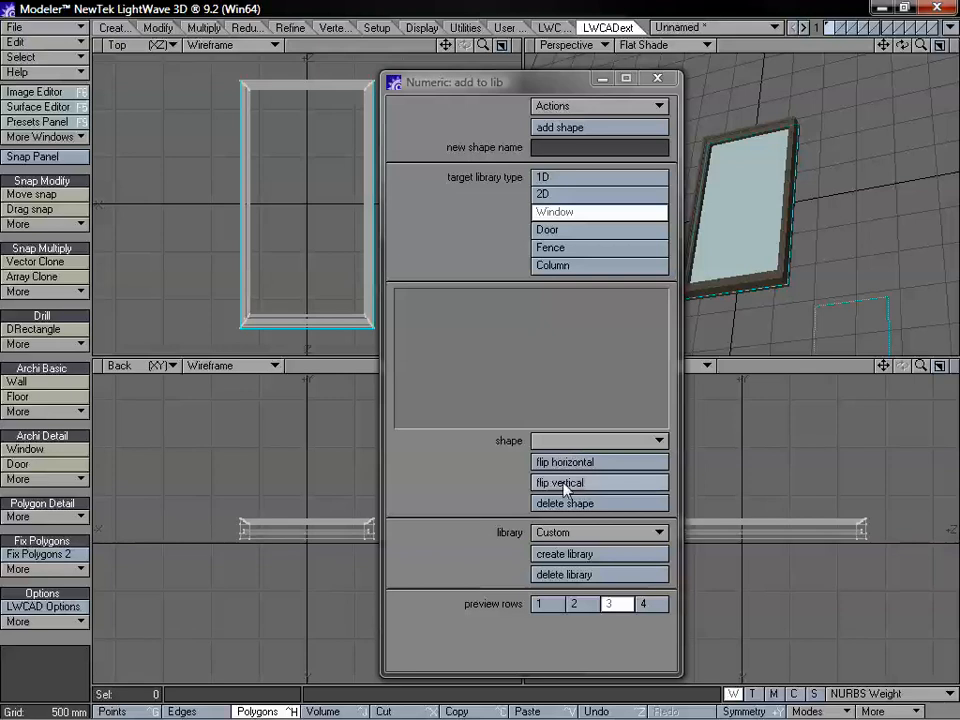
- Add the modelled window to the Custom library as a shape named Window_001 and close the dialog
{"action": "left_click", "coordinate": [543, 148]}
{"action": "left_click_drag", "start_coordinate": [545, 82], "coordinate": [555, 67]}
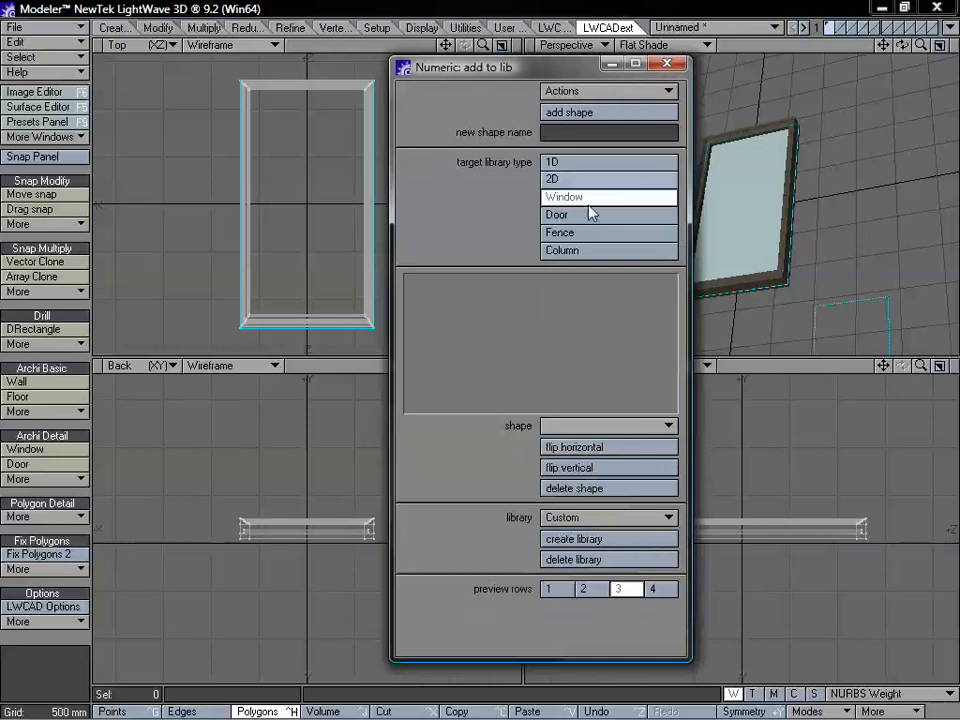
{"action": "type", "text": "Window"}
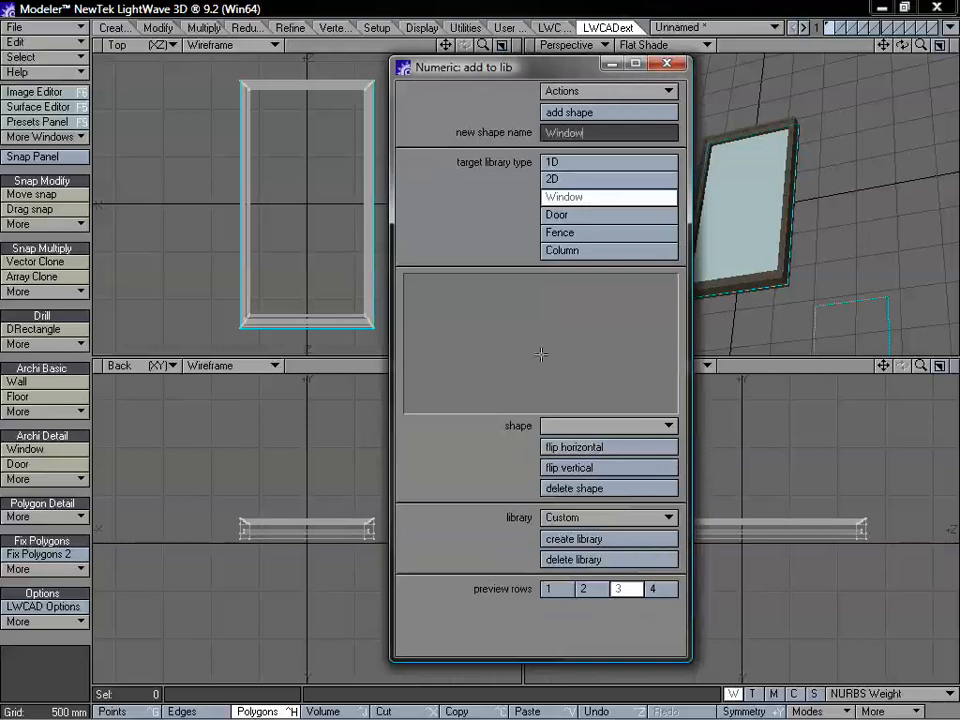
{"action": "type", "text": "s"}
{"action": "key", "text": "BackSpace"}
{"action": "type", "text": "_"}
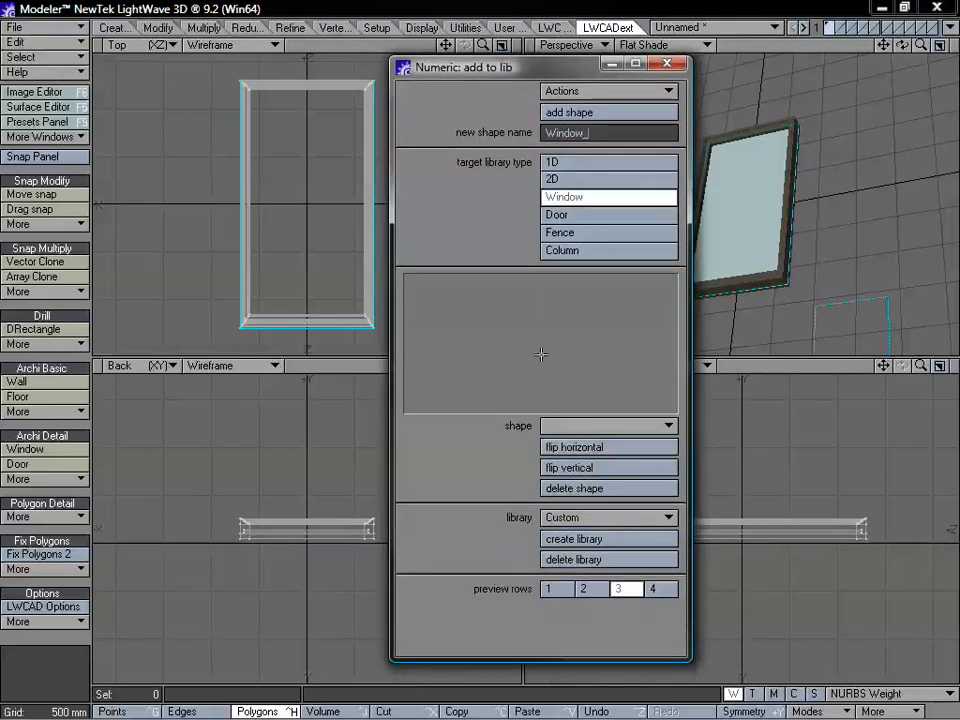
{"action": "type", "text": "001"}
{"action": "left_click", "coordinate": [605, 113]}
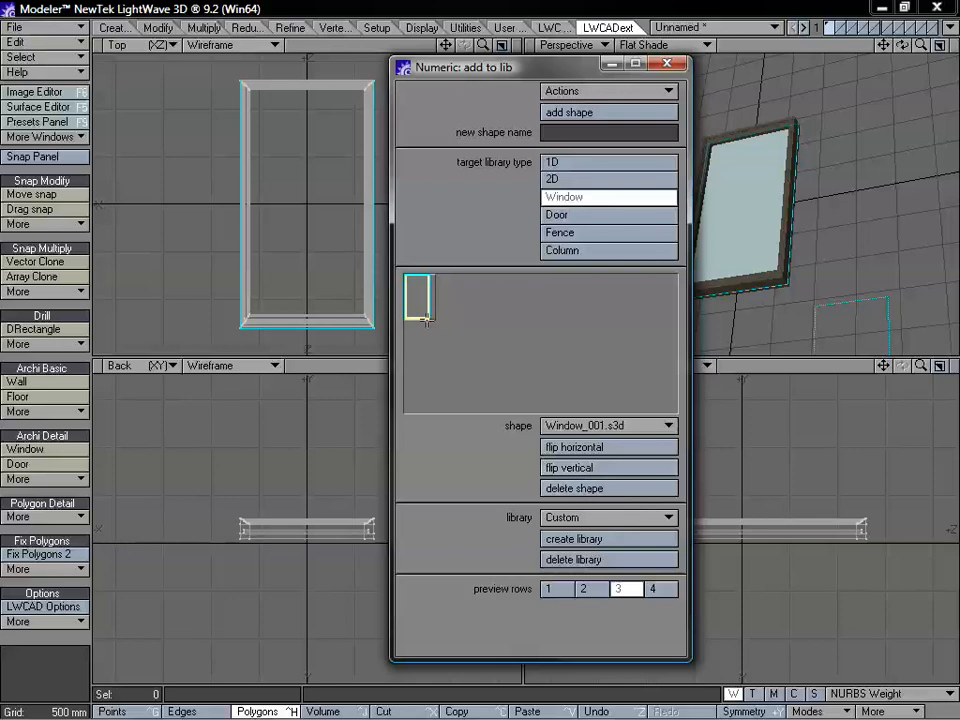
{"action": "left_click", "coordinate": [667, 65]}
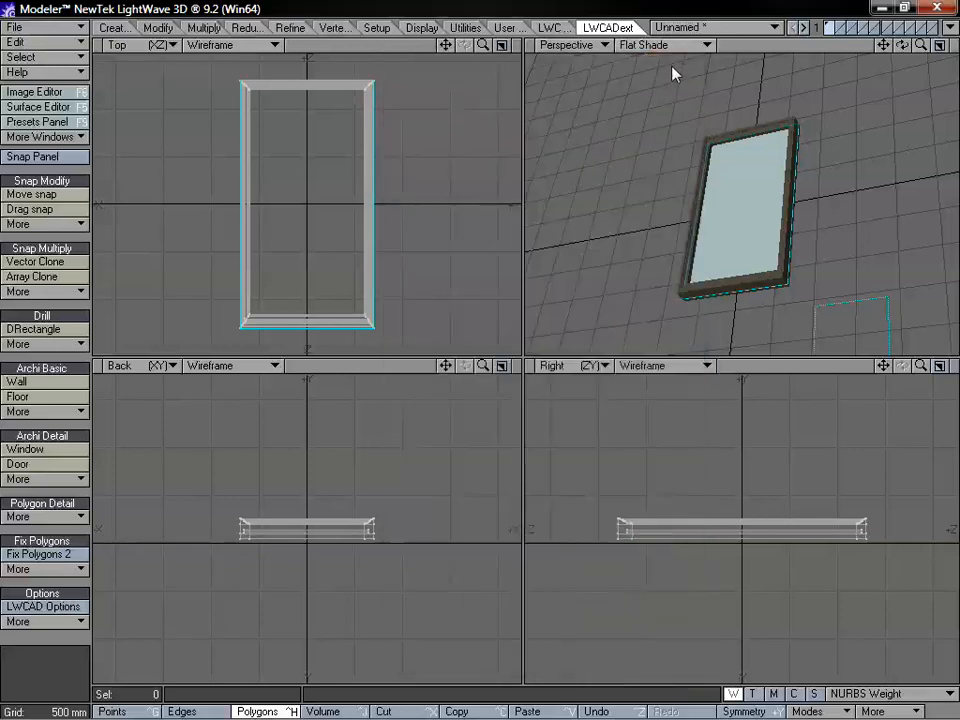
- Switch to the empty second layer
{"action": "left_click_drag", "start_coordinate": [673, 236], "coordinate": [783, 172], "text": "alt"}
{"action": "left_click_drag", "start_coordinate": [825, 242], "coordinate": [875, 190], "text": "alt"}
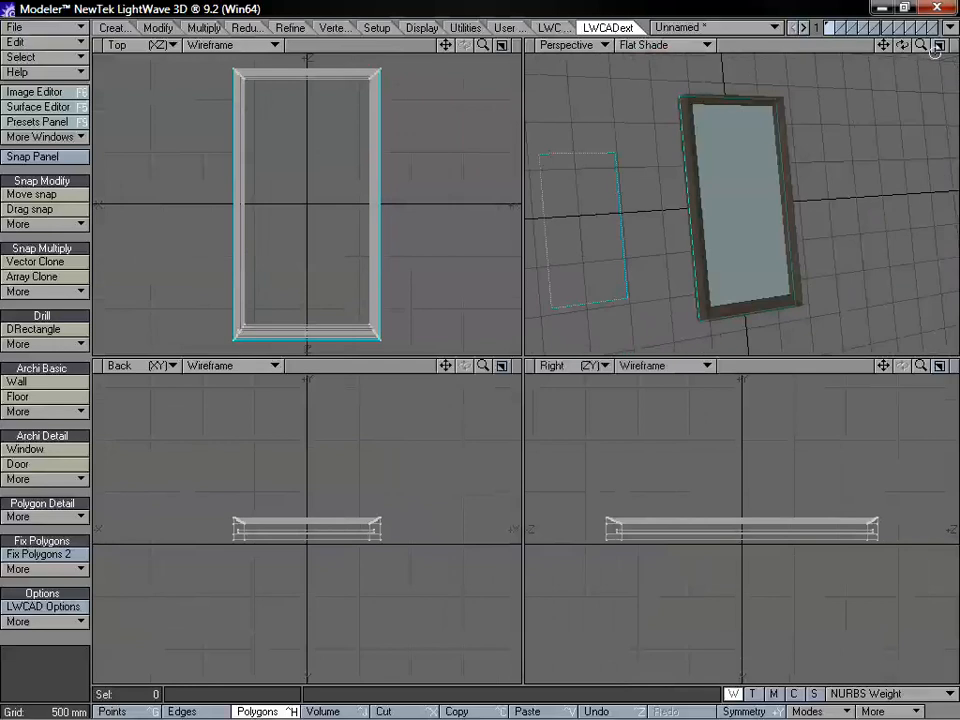
{"action": "mouse_move", "coordinate": [922, 46]}
{"action": "left_mouse_down"}
{"action": "mouse_move", "coordinate": [860, 46]}
{"action": "mouse_move", "coordinate": [936, 46]}
{"action": "mouse_move", "coordinate": [850, 46]}
{"action": "mouse_move", "coordinate": [928, 46]}
{"action": "mouse_move", "coordinate": [891, 46]}
{"action": "mouse_move", "coordinate": [905, 46]}
{"action": "left_mouse_up"}
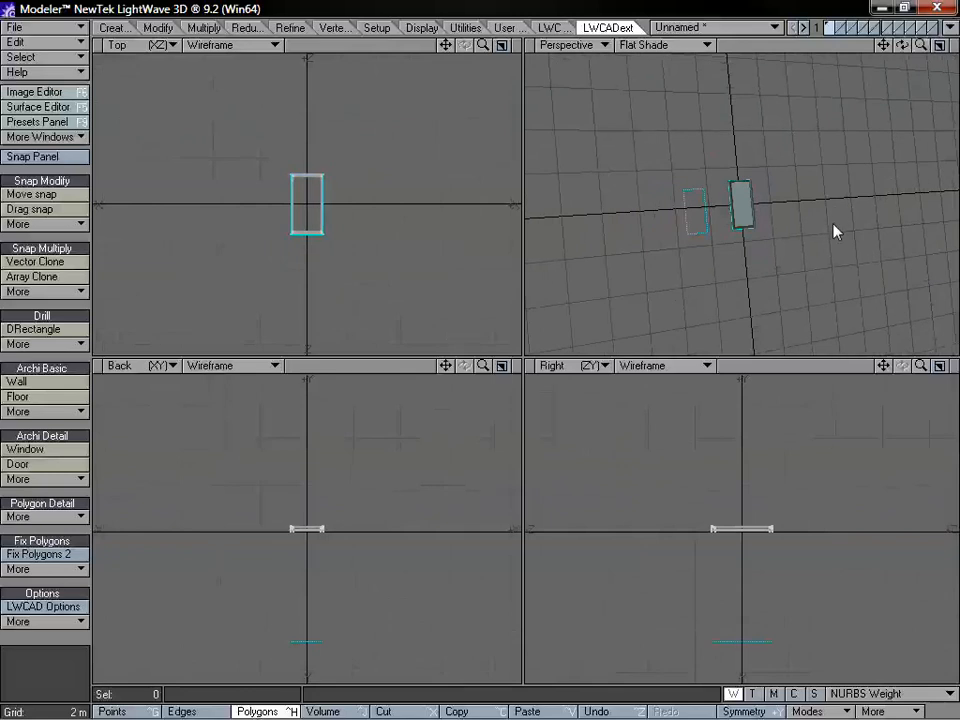
{"action": "left_click", "coordinate": [841, 28]}
{"action": "left_click_drag", "start_coordinate": [836, 77], "coordinate": [767, 214], "text": "alt"}
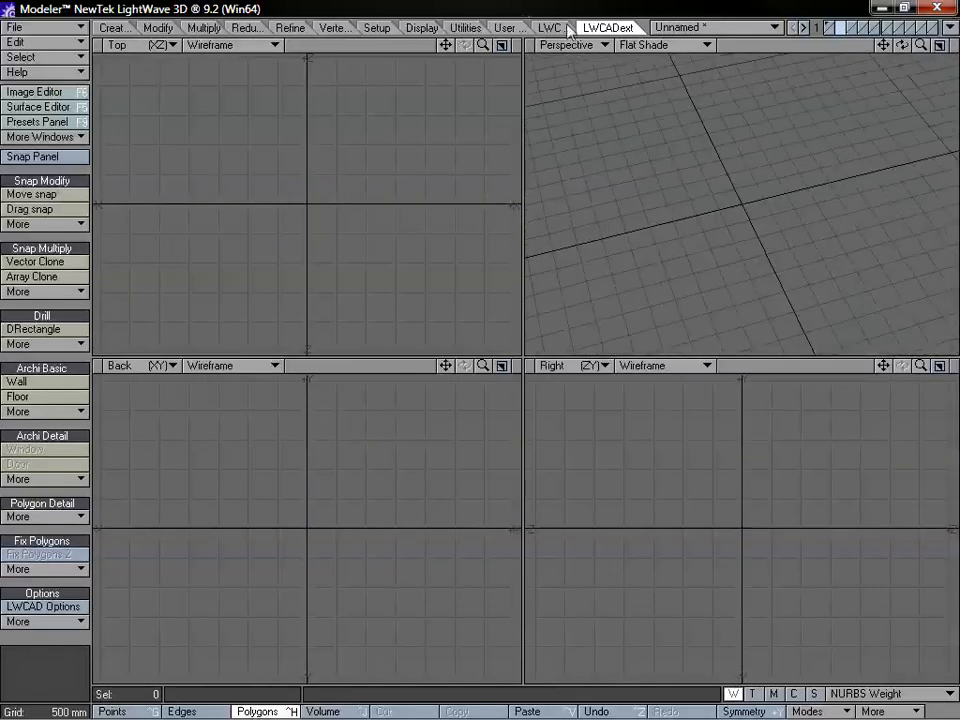
- Draw a wall about 6.1 m long along the X axis in the Top view
{"action": "left_click", "coordinate": [68, 386]}
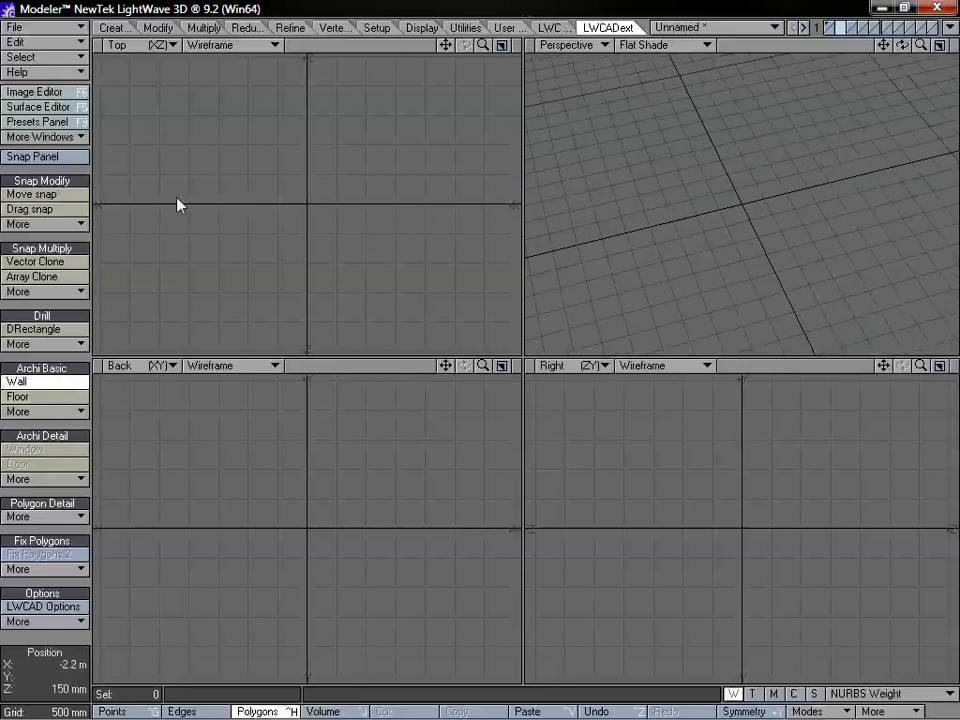
{"action": "left_click_drag", "start_coordinate": [158, 207], "coordinate": [519, 205]}
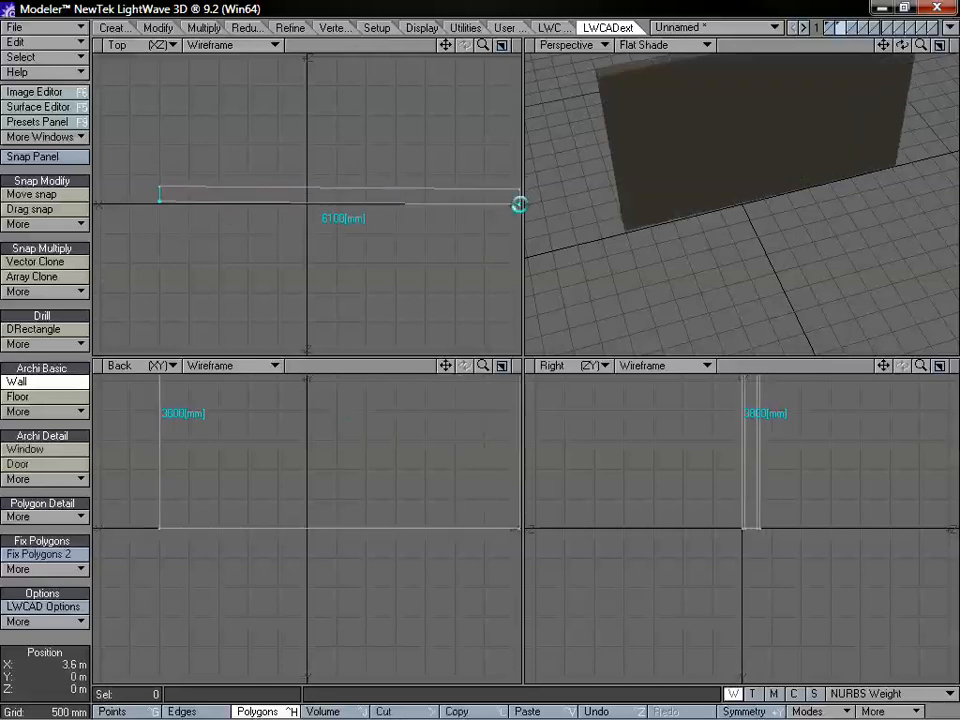
{"action": "left_click_drag", "start_coordinate": [484, 46], "coordinate": [468, 46]}
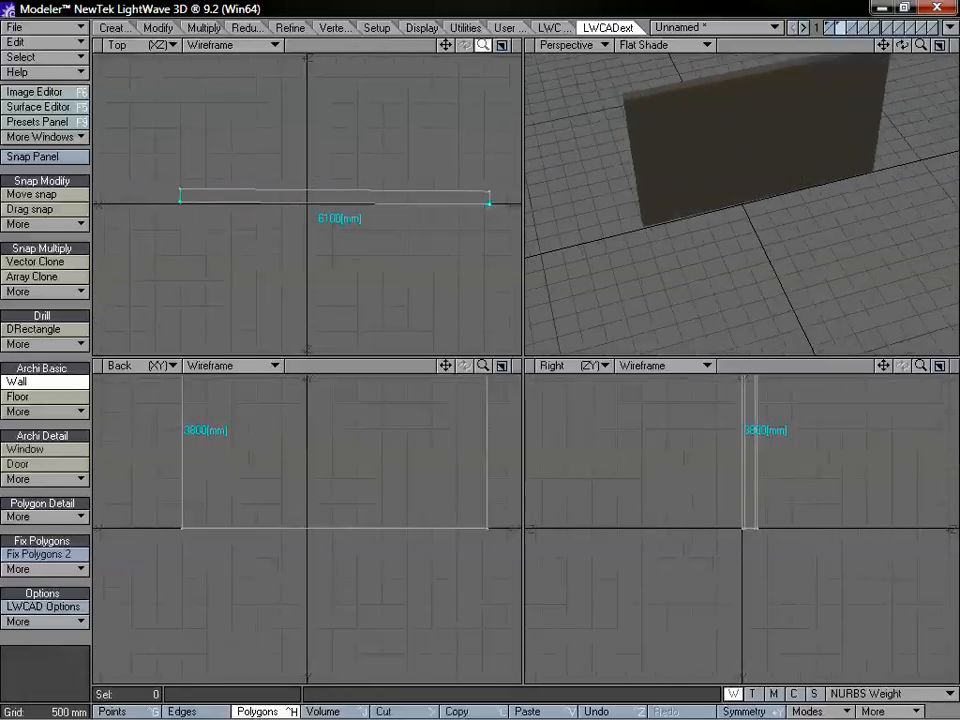
- Enable angle snap at 90 degrees in the snap settings
{"action": "left_click", "coordinate": [30, 194]}
{"action": "left_click", "coordinate": [44, 160]}
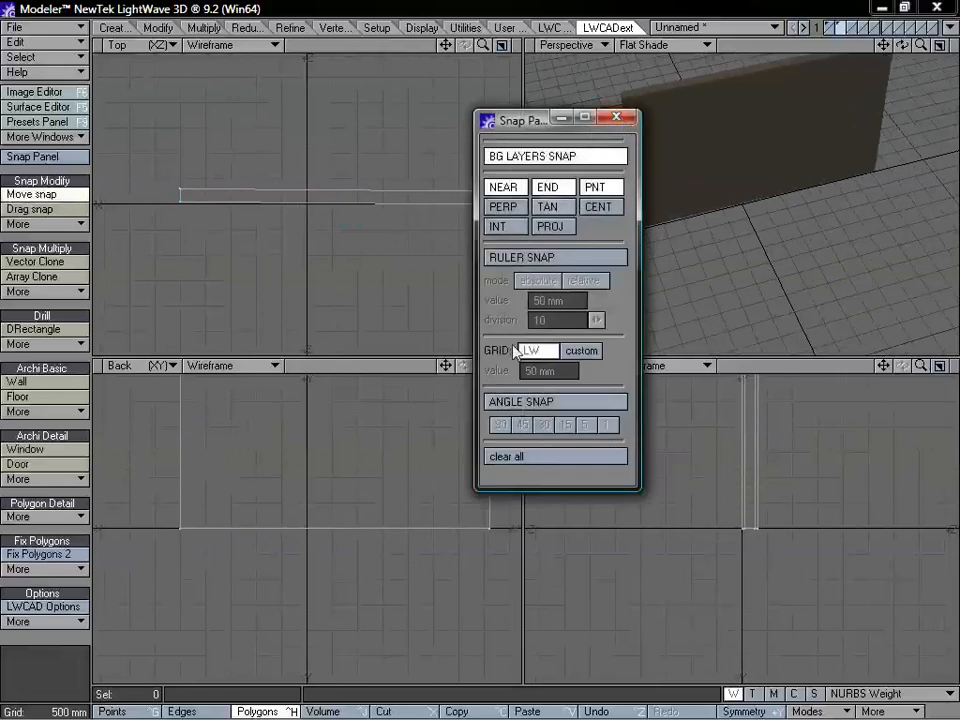
{"action": "left_click", "coordinate": [542, 401]}
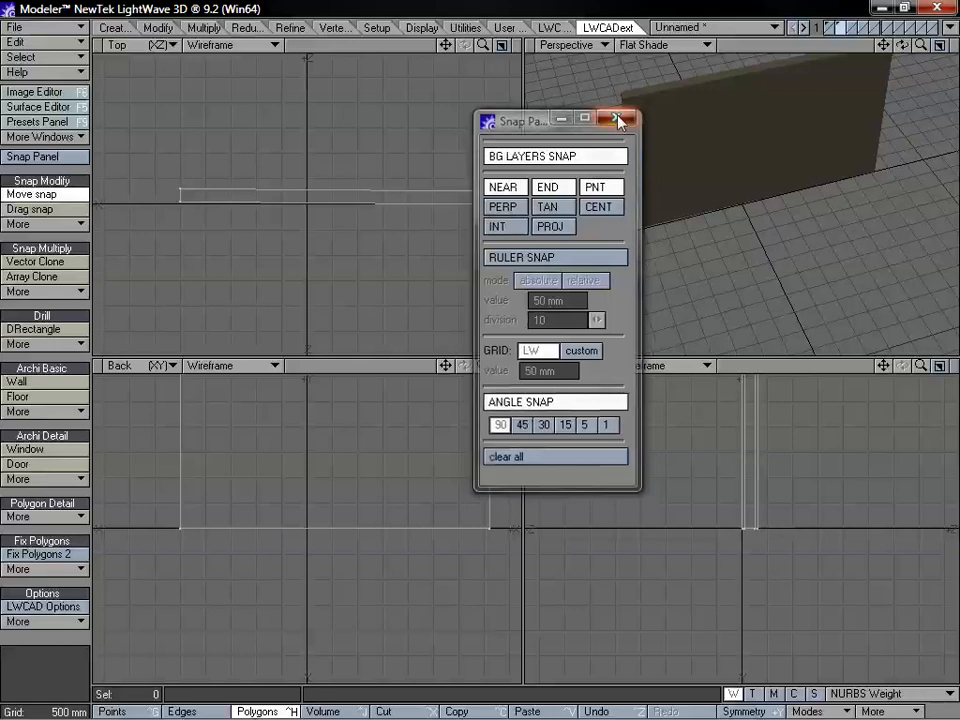
{"action": "left_click", "coordinate": [617, 118]}
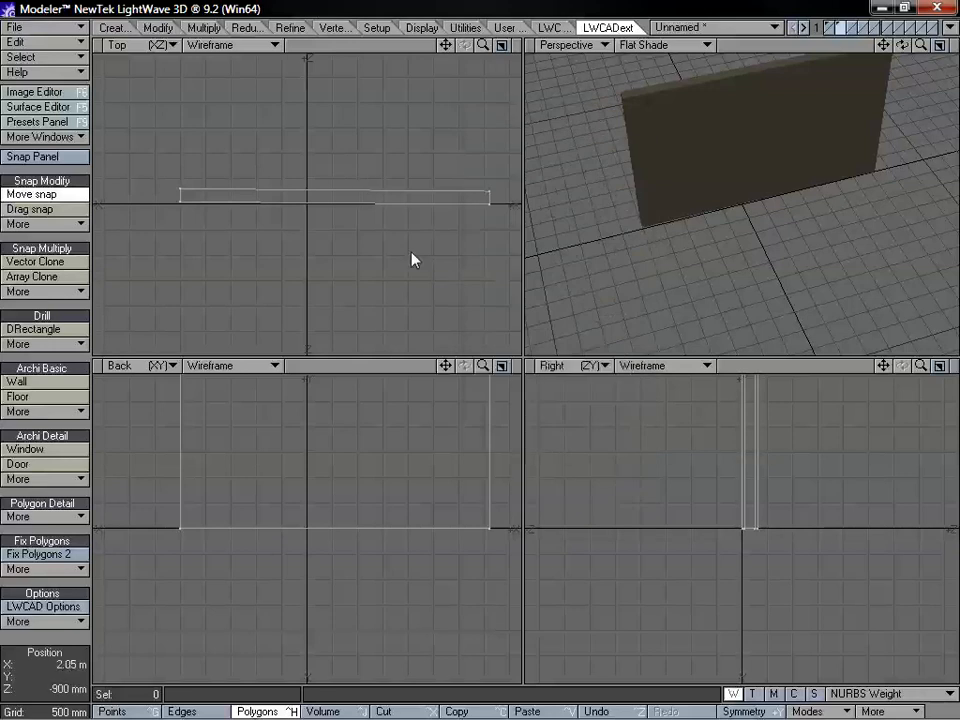
- Undo the slanted wall and draw a straight one about 7.1 m long along the X axis in the Top view
{"action": "key", "text": "u"}
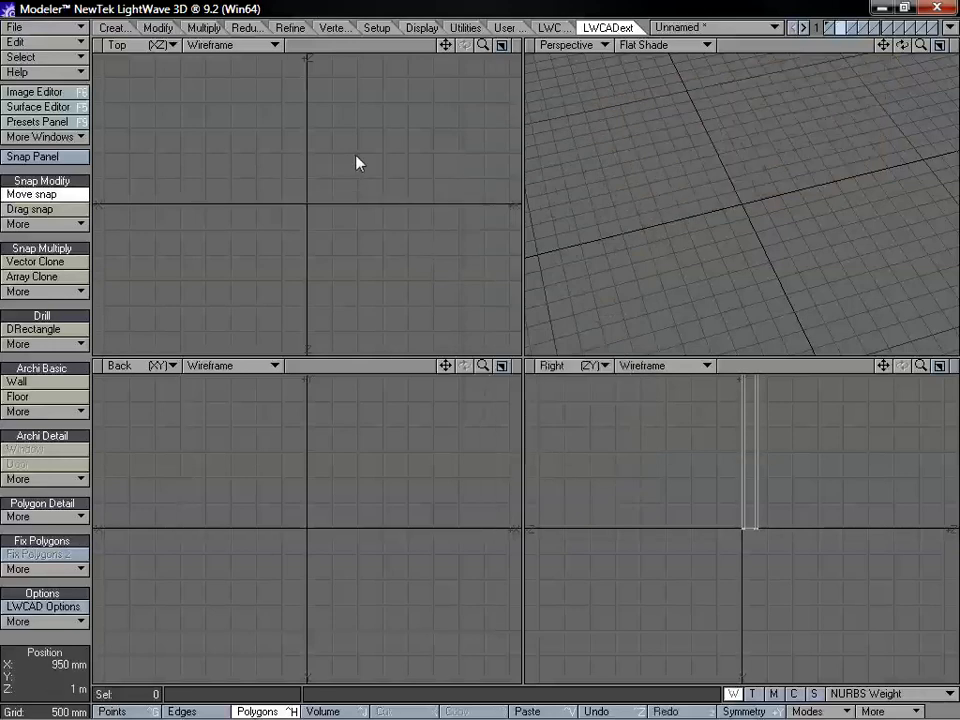
{"action": "left_click", "coordinate": [58, 383]}
{"action": "left_click_drag", "start_coordinate": [158, 206], "coordinate": [517, 206]}
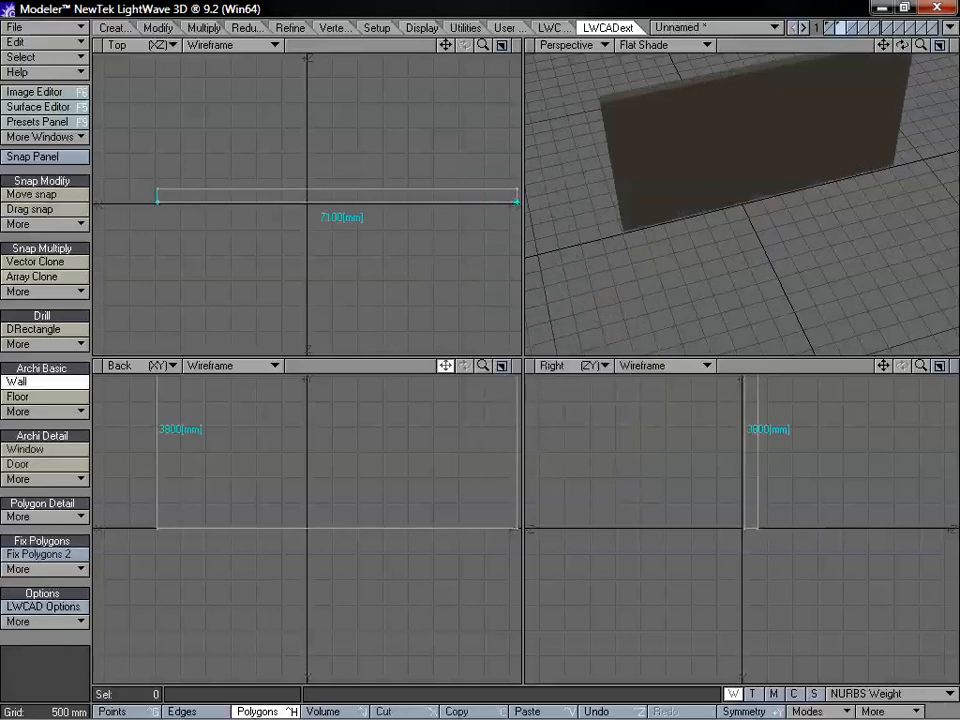
{"action": "left_click_drag", "start_coordinate": [471, 430], "coordinate": [462, 514], "text": "alt+shift"}
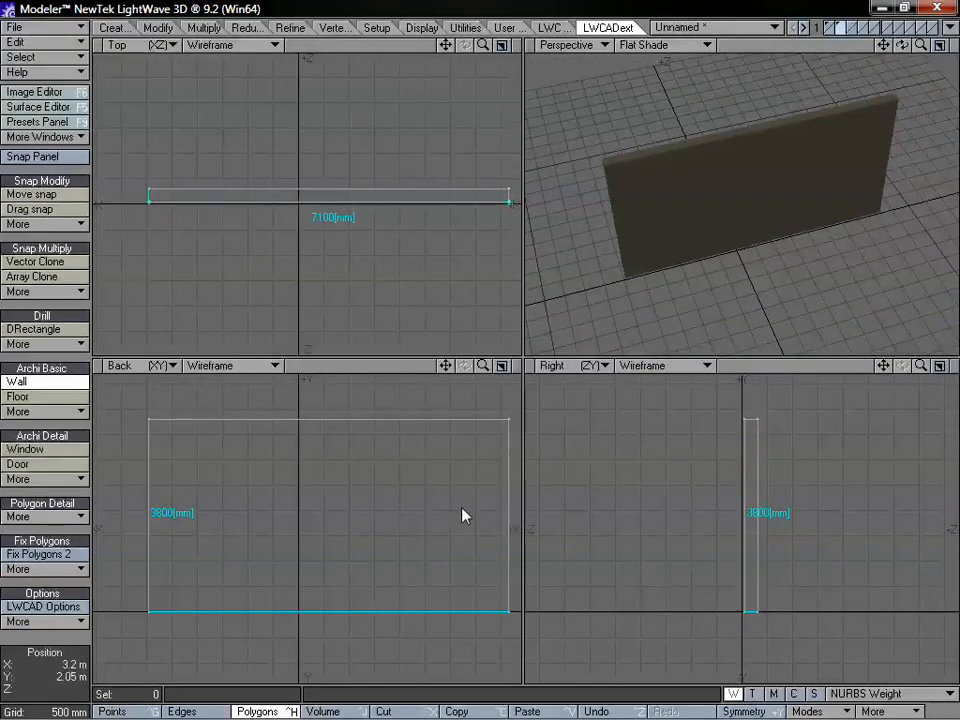
{"action": "key", "text": "space"}
- Assign a new surface named wall to the wall
{"action": "left_click_drag", "start_coordinate": [720, 214], "coordinate": [756, 166], "text": "alt"}
{"action": "type", "text": "q"}
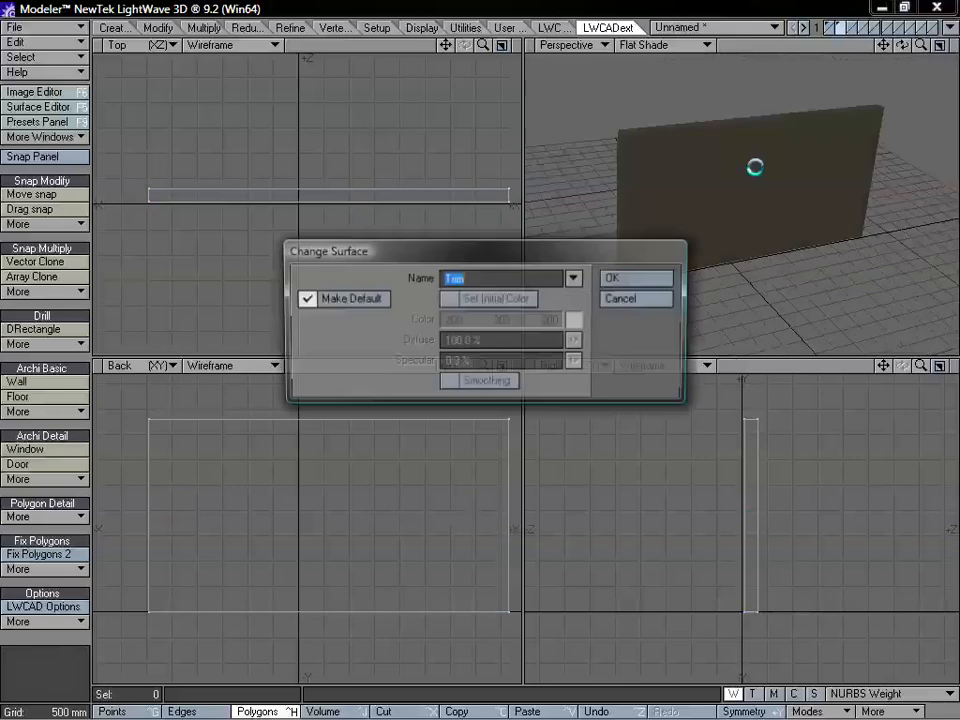
{"action": "type", "text": "wall"}
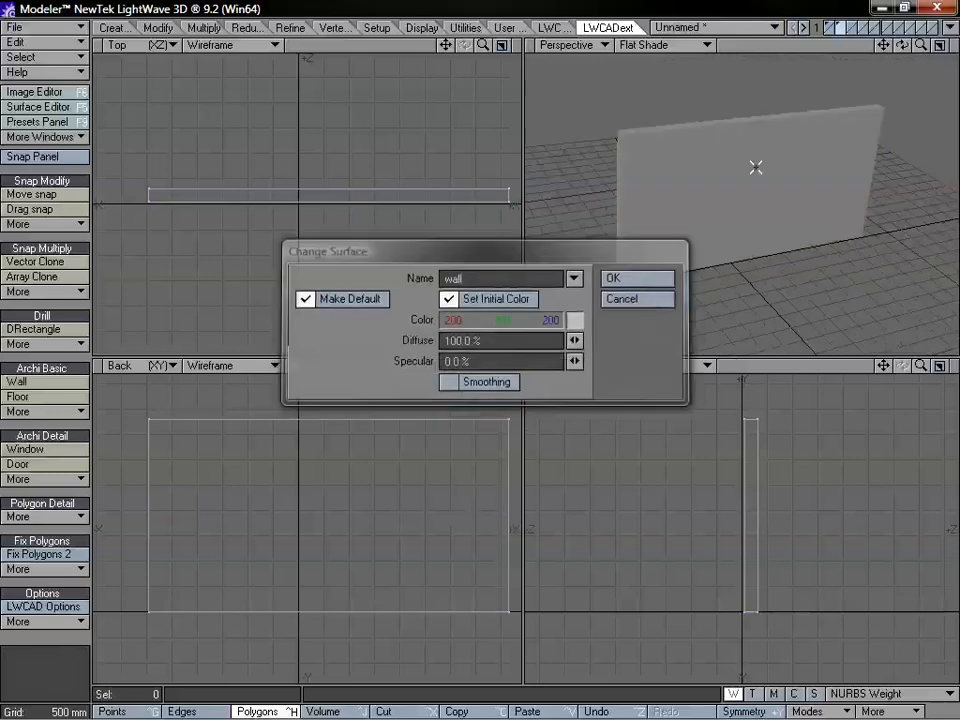
{"action": "key", "text": "Return"}
- Place a window in the middle of the wall in the Back view and switch its shape library to Custom
{"action": "mouse_move", "coordinate": [756, 165]}
{"action": "left_mouse_down", "text": "alt"}
{"action": "mouse_move", "coordinate": [765, 146]}
{"action": "mouse_move", "coordinate": [774, 164]}
{"action": "left_mouse_up", "text": "alt"}
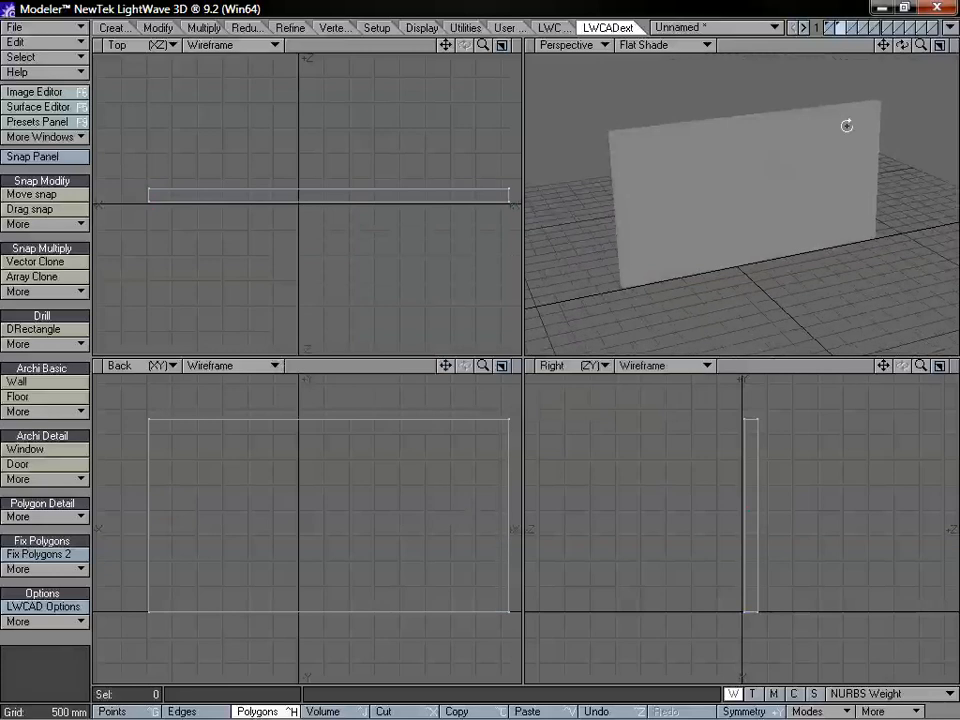
{"action": "left_click_drag", "start_coordinate": [731, 131], "coordinate": [714, 204], "text": "alt"}
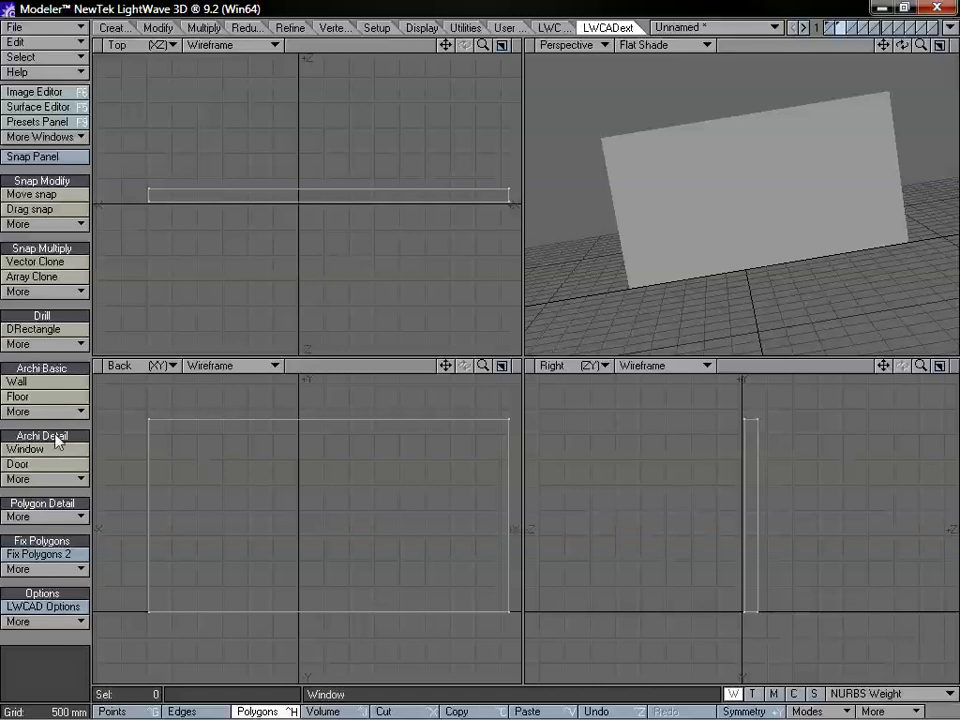
{"action": "left_click", "coordinate": [36, 451]}
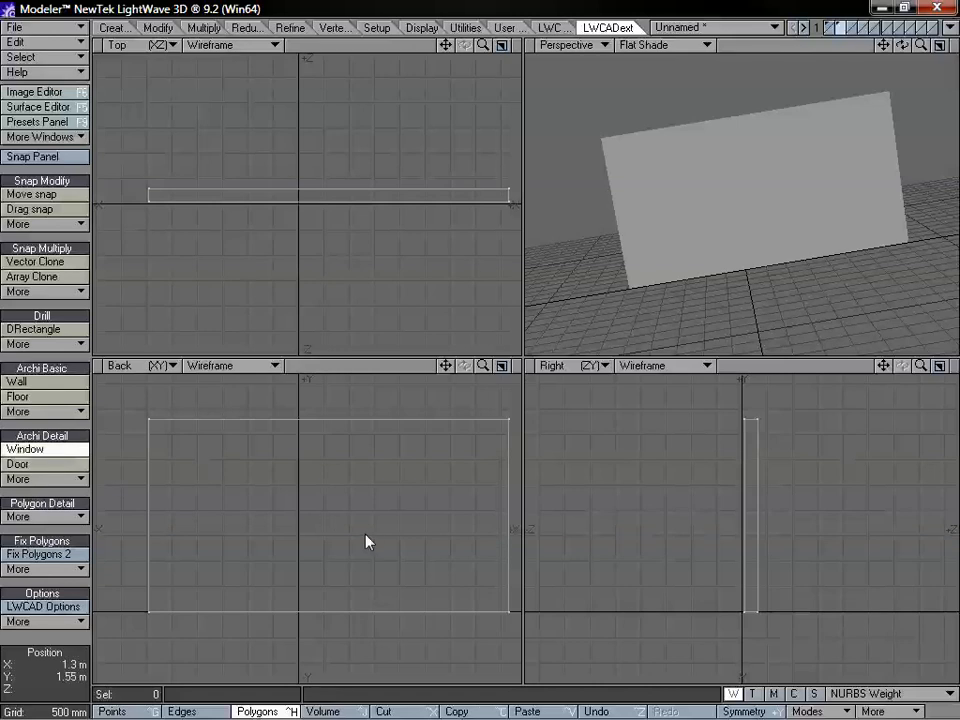
{"action": "left_click", "coordinate": [320, 520]}
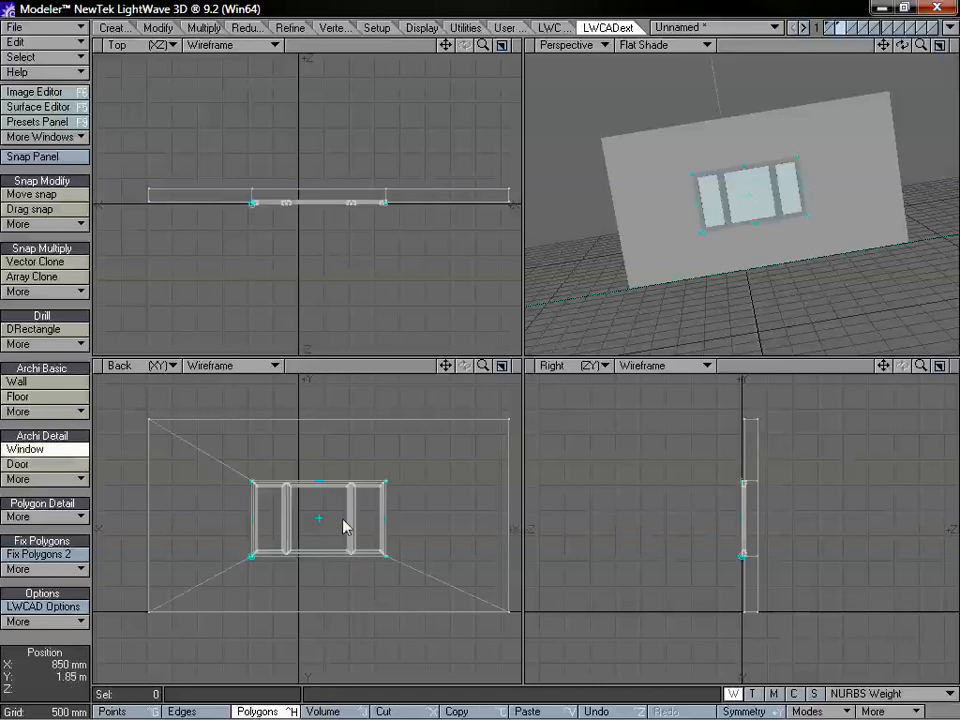
{"action": "key", "text": "n"}
{"action": "left_click_drag", "start_coordinate": [405, 64], "coordinate": [455, 52]}
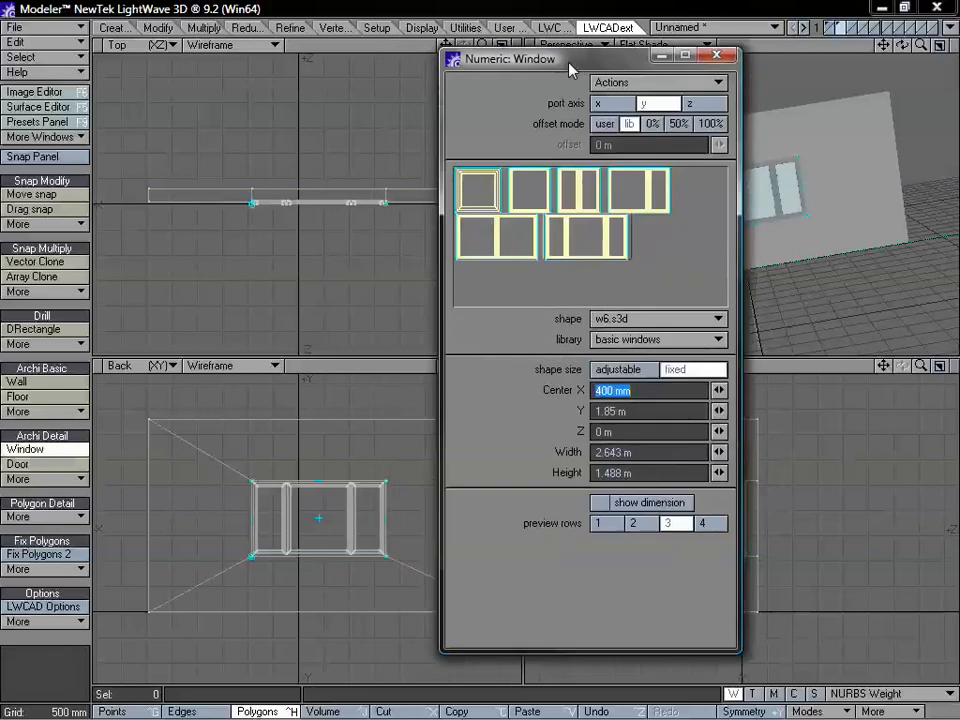
{"action": "left_click", "coordinate": [622, 339]}
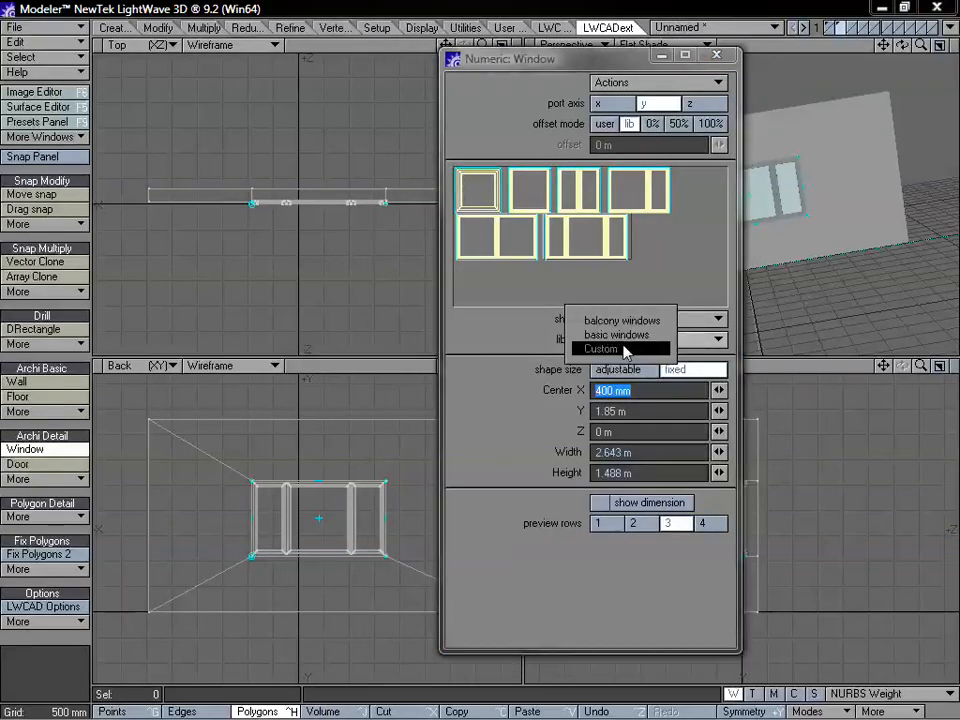
{"action": "left_click", "coordinate": [622, 349]}
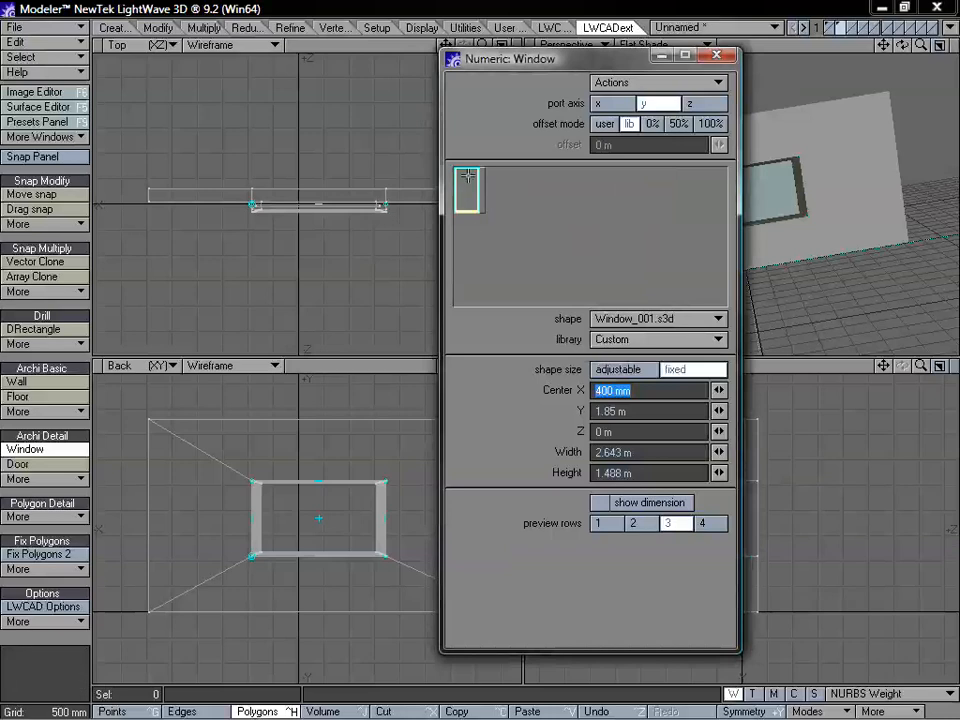
{"action": "left_click_drag", "start_coordinate": [480, 58], "coordinate": [510, 69]}
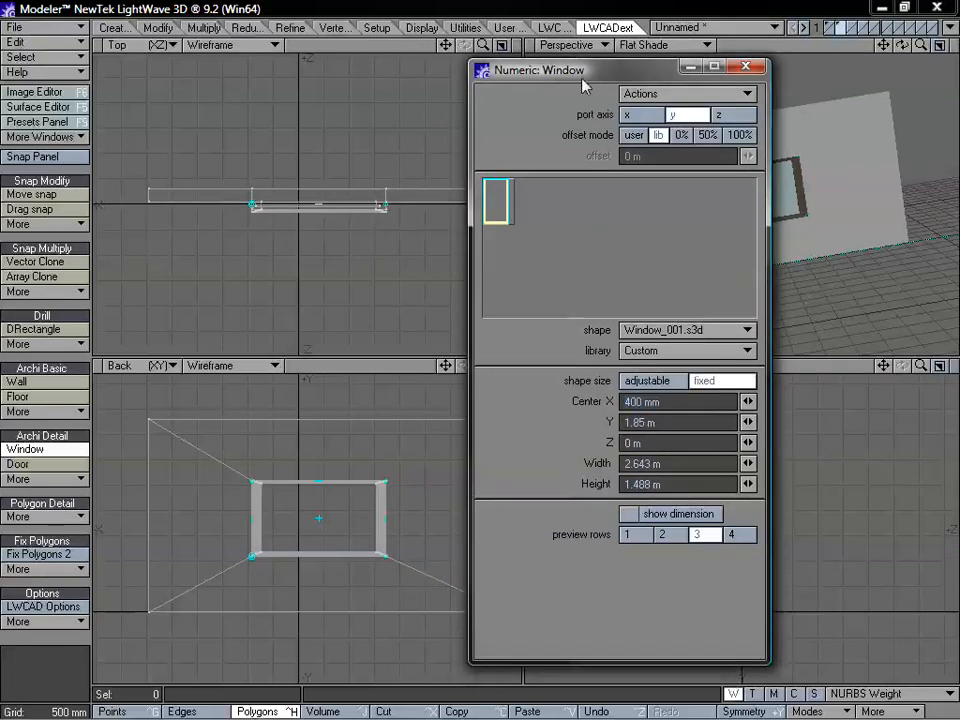
{"action": "mouse_move", "coordinate": [600, 70]}
{"action": "left_mouse_down"}
{"action": "mouse_move", "coordinate": [626, 71]}
{"action": "mouse_move", "coordinate": [615, 68]}
{"action": "left_mouse_up"}
- Undo the placed window and insert Window_001.s3d from the Custom library into the wall, centred at about X 1.2 m, Y 1.75 m
{"action": "key", "text": "space"}
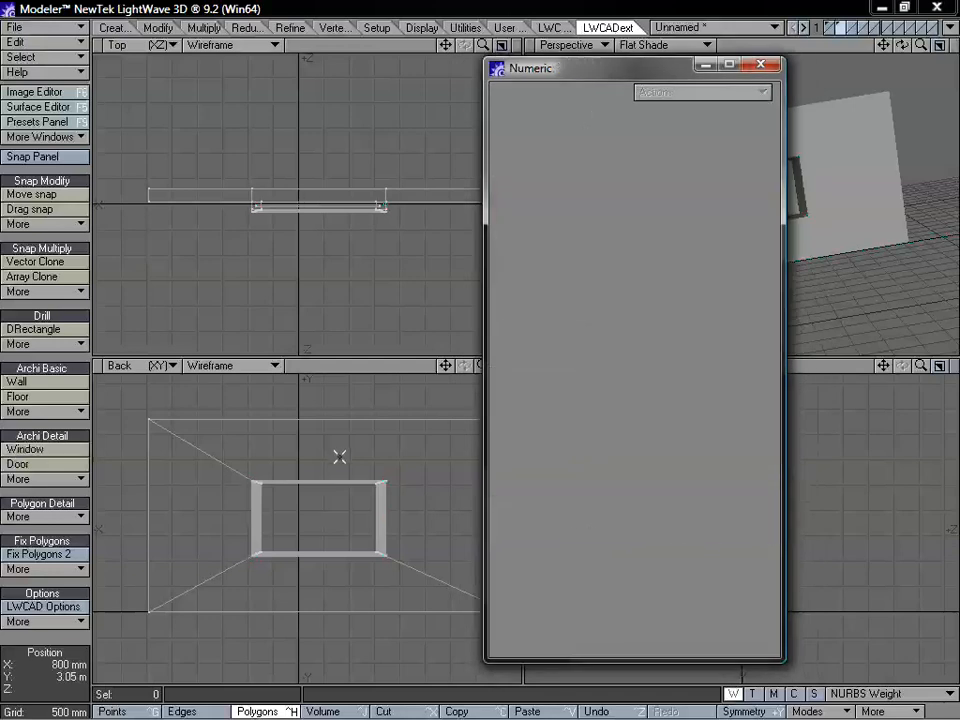
{"action": "key", "text": "u"}
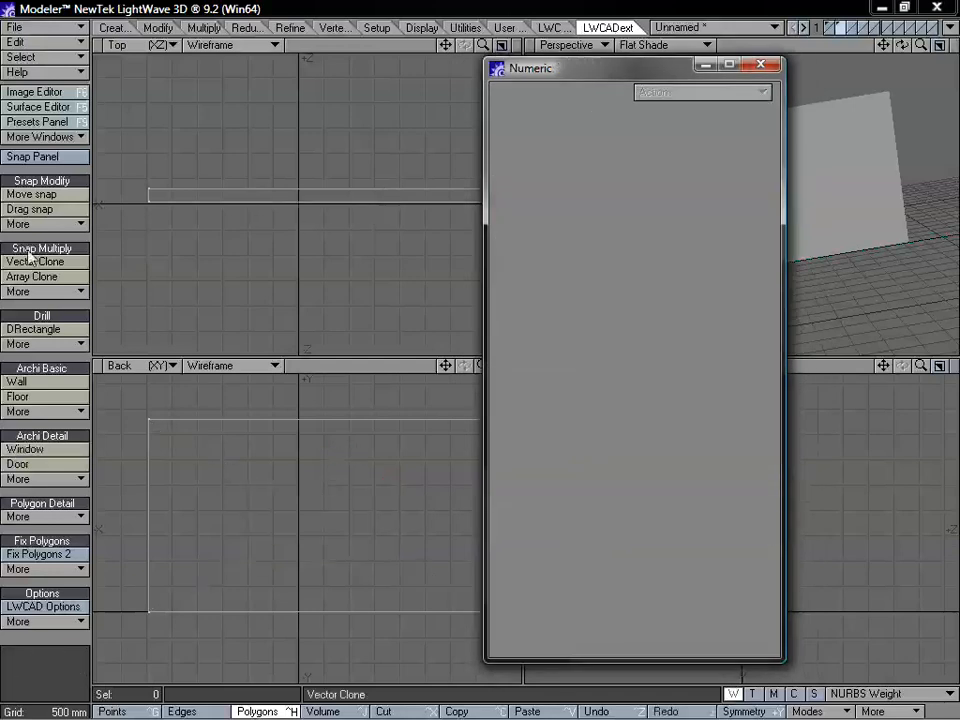
{"action": "left_click", "coordinate": [45, 449]}
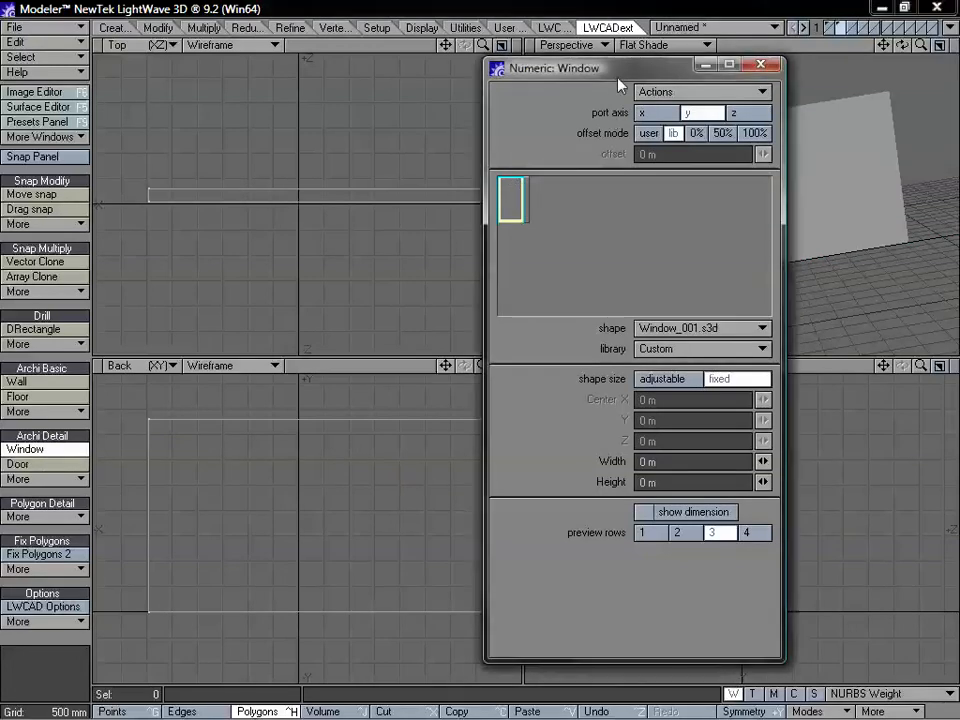
{"action": "left_click_drag", "start_coordinate": [520, 68], "coordinate": [546, 59]}
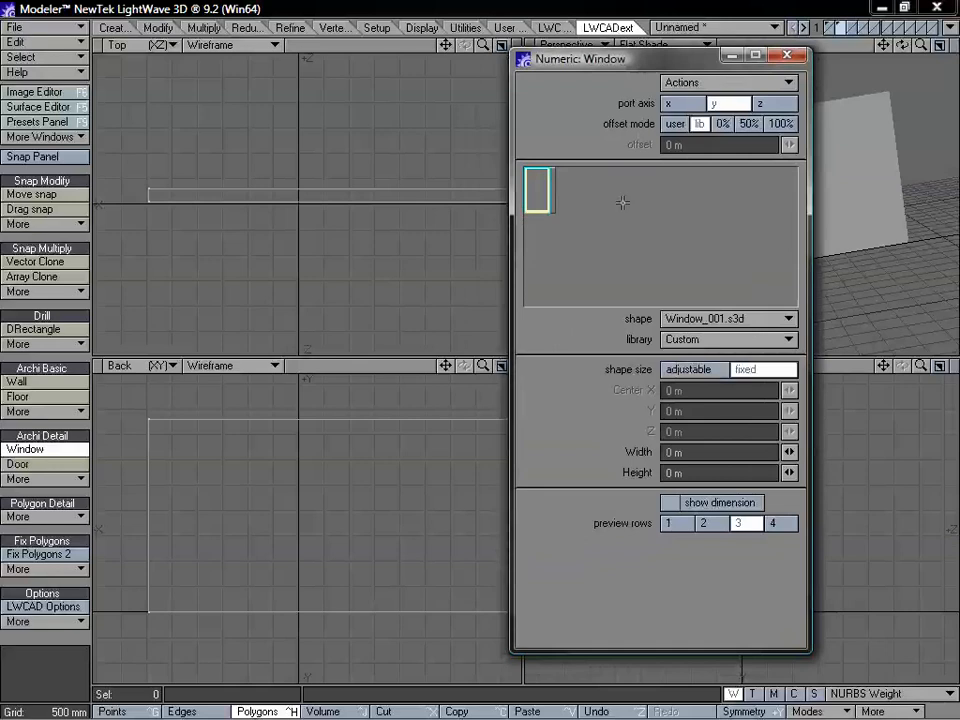
{"action": "left_click", "coordinate": [364, 532]}
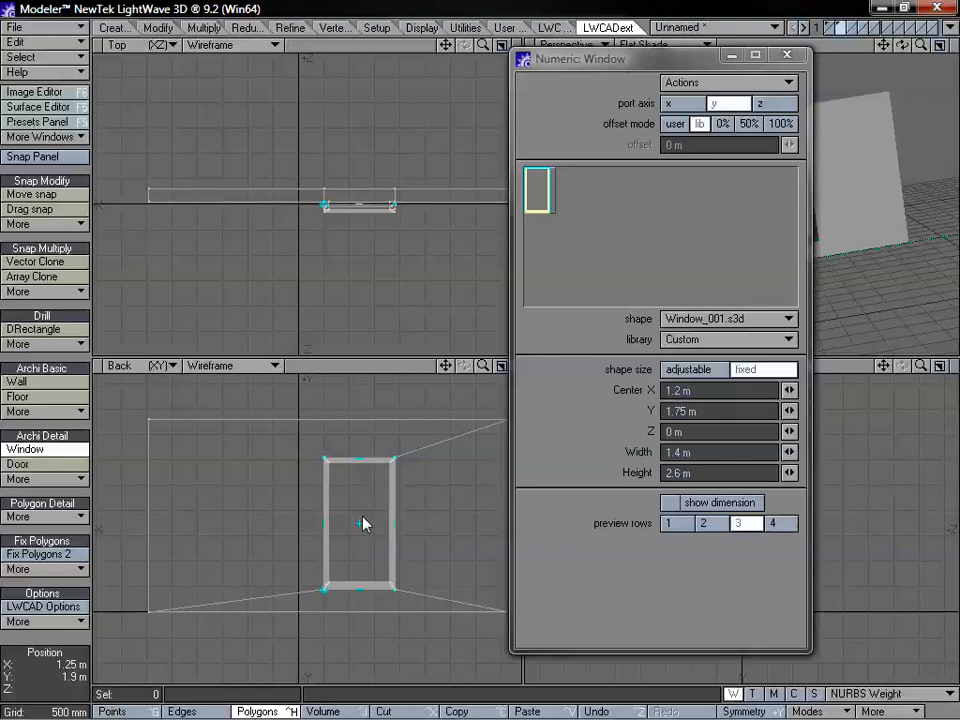
- Try the user, 0% and 50% offset modes on the window to compare its depth in the wall
{"action": "left_click_drag", "start_coordinate": [484, 46], "coordinate": [483, 356]}
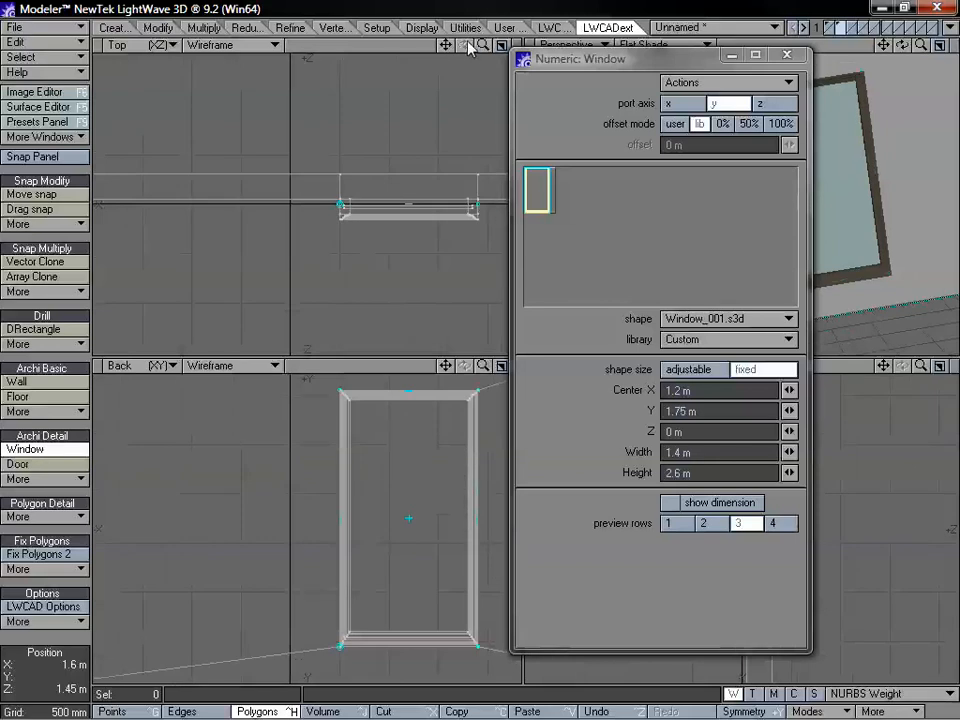
{"action": "left_click_drag", "start_coordinate": [446, 45], "coordinate": [390, 38]}
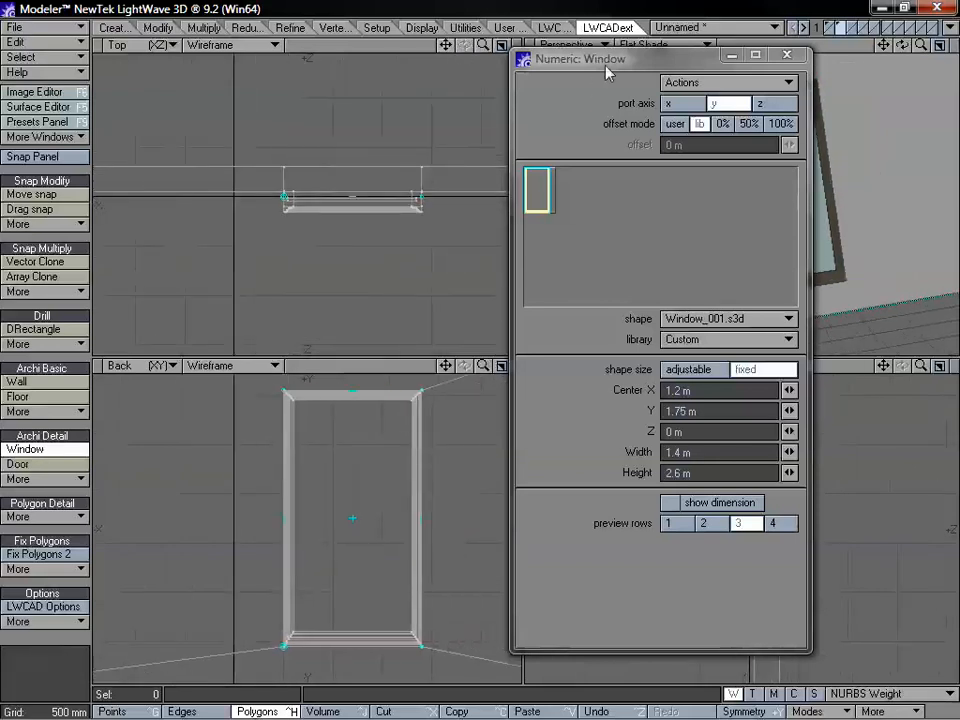
{"action": "left_click_drag", "start_coordinate": [613, 60], "coordinate": [518, 213]}
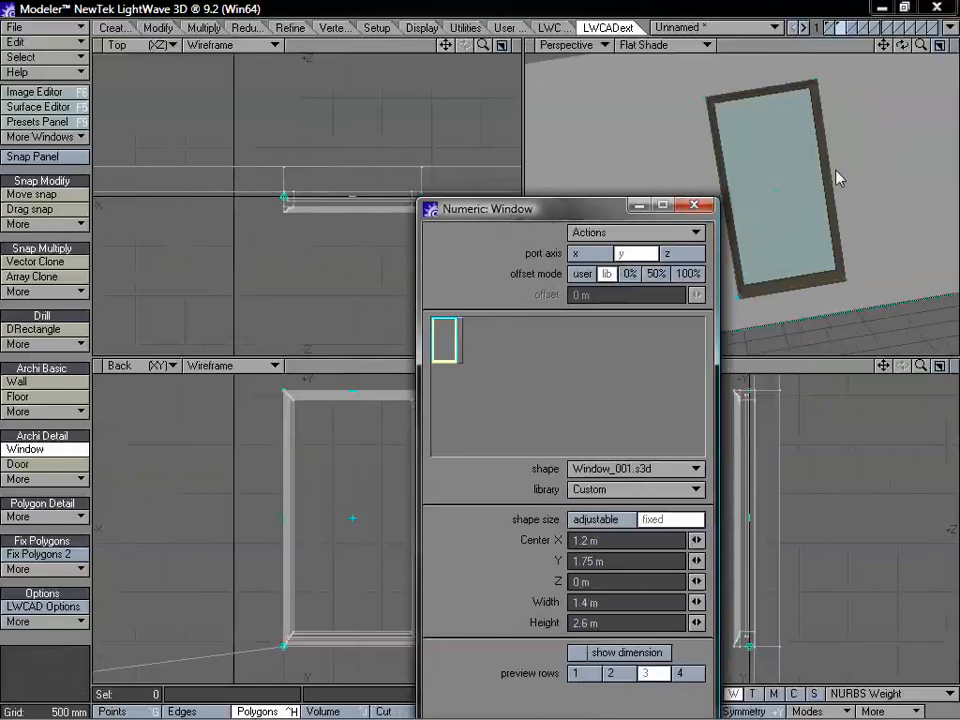
{"action": "mouse_move", "coordinate": [855, 197]}
{"action": "left_mouse_down", "text": "alt"}
{"action": "mouse_move", "coordinate": [761, 231]}
{"action": "mouse_move", "coordinate": [804, 214]}
{"action": "mouse_move", "coordinate": [724, 207]}
{"action": "mouse_move", "coordinate": [840, 214]}
{"action": "mouse_move", "coordinate": [843, 204]}
{"action": "left_mouse_up", "text": "alt"}
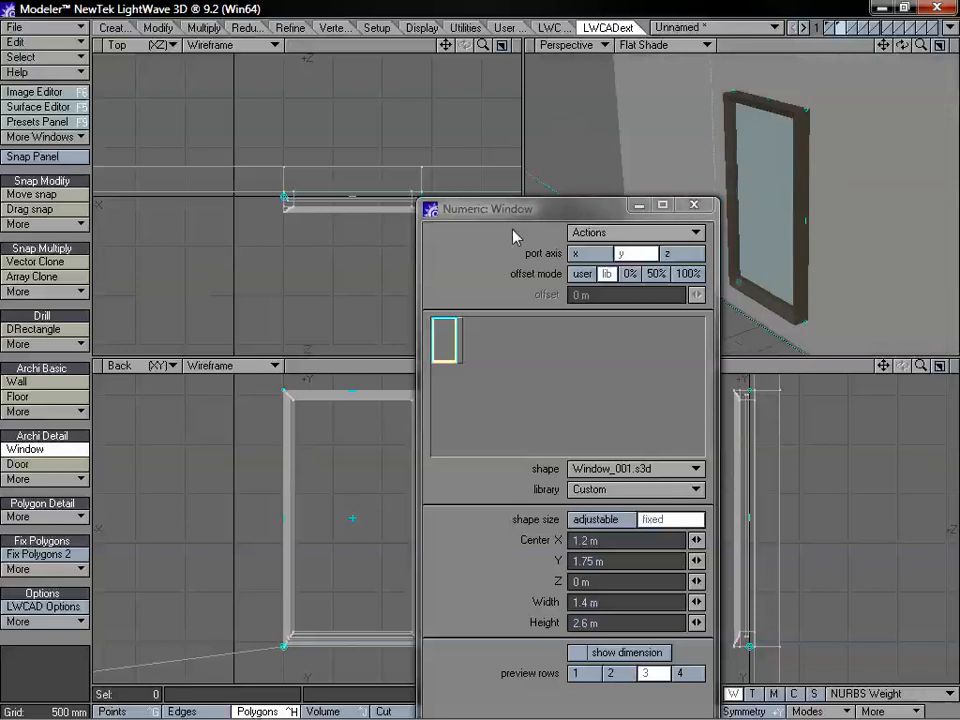
{"action": "left_click_drag", "start_coordinate": [501, 213], "coordinate": [506, 185]}
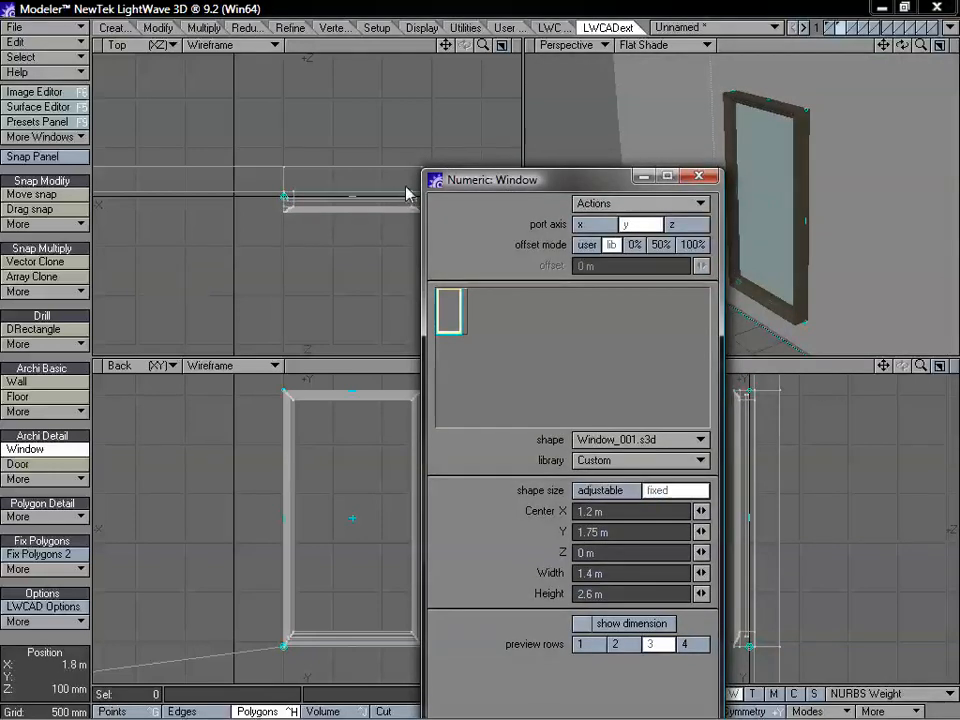
{"action": "left_click_drag", "start_coordinate": [510, 187], "coordinate": [655, 174]}
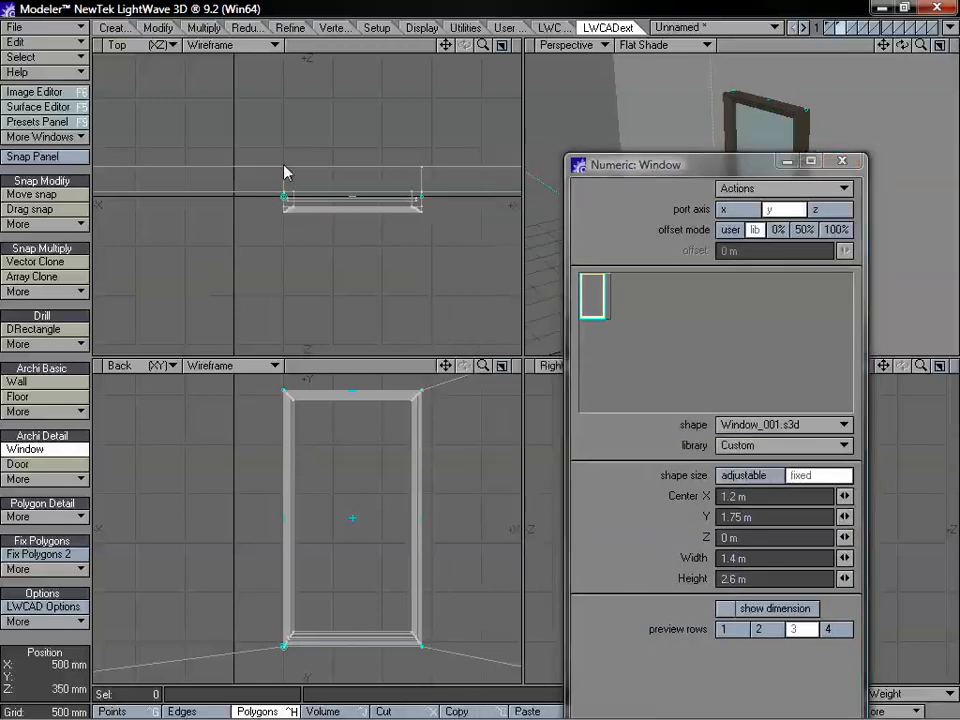
{"action": "left_click_drag", "start_coordinate": [703, 167], "coordinate": [602, 142]}
{"action": "left_click", "coordinate": [640, 175]}
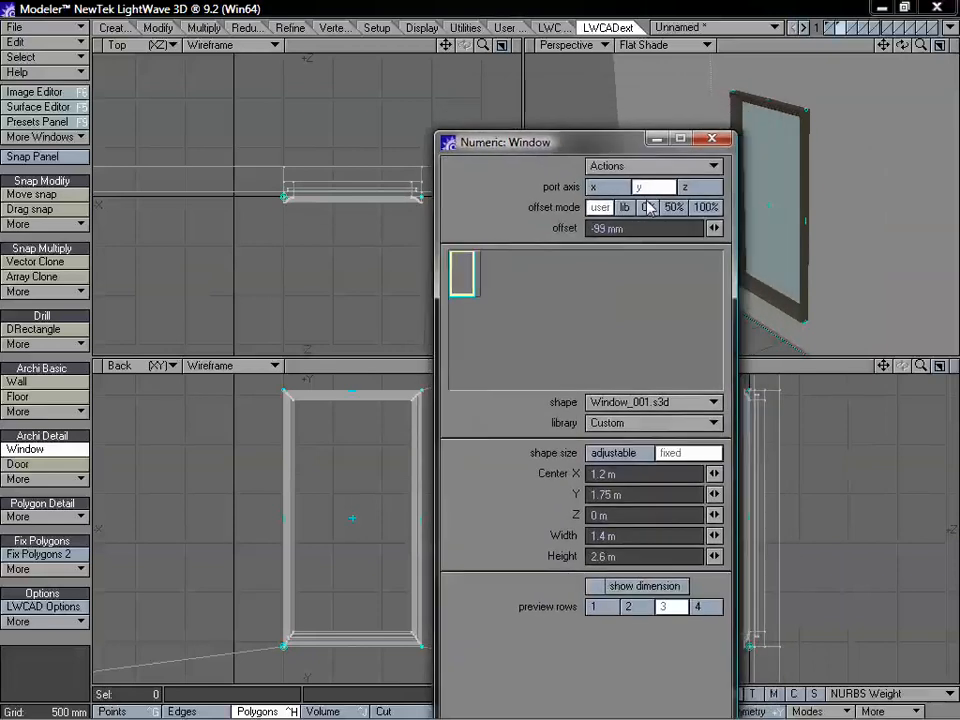
{"action": "left_click", "coordinate": [650, 207]}
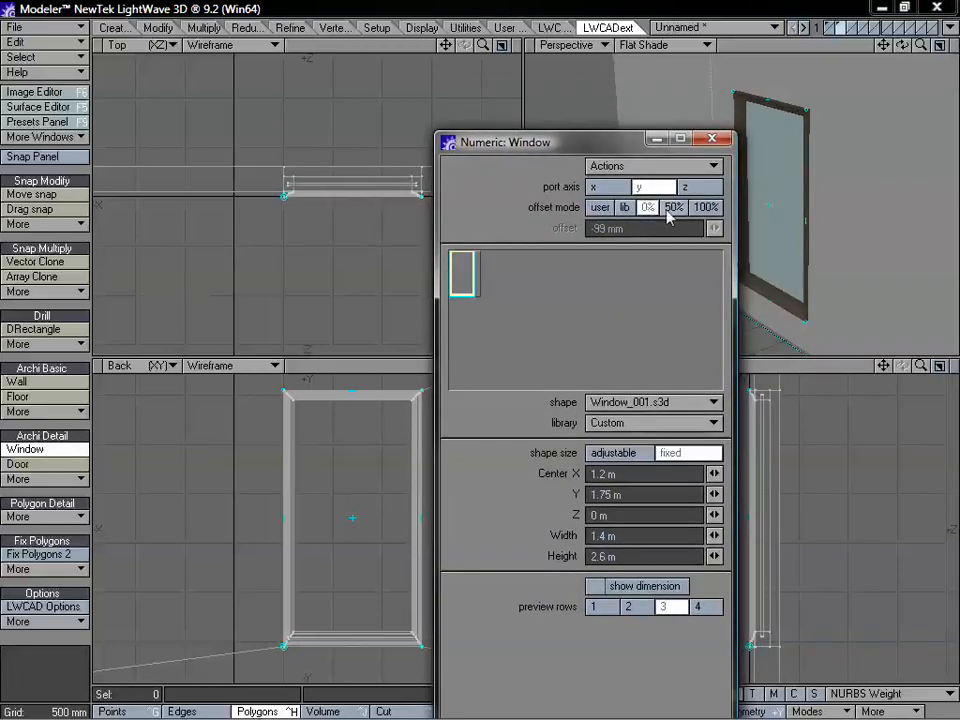
{"action": "left_click", "coordinate": [675, 209]}
{"action": "left_click", "coordinate": [648, 207]}
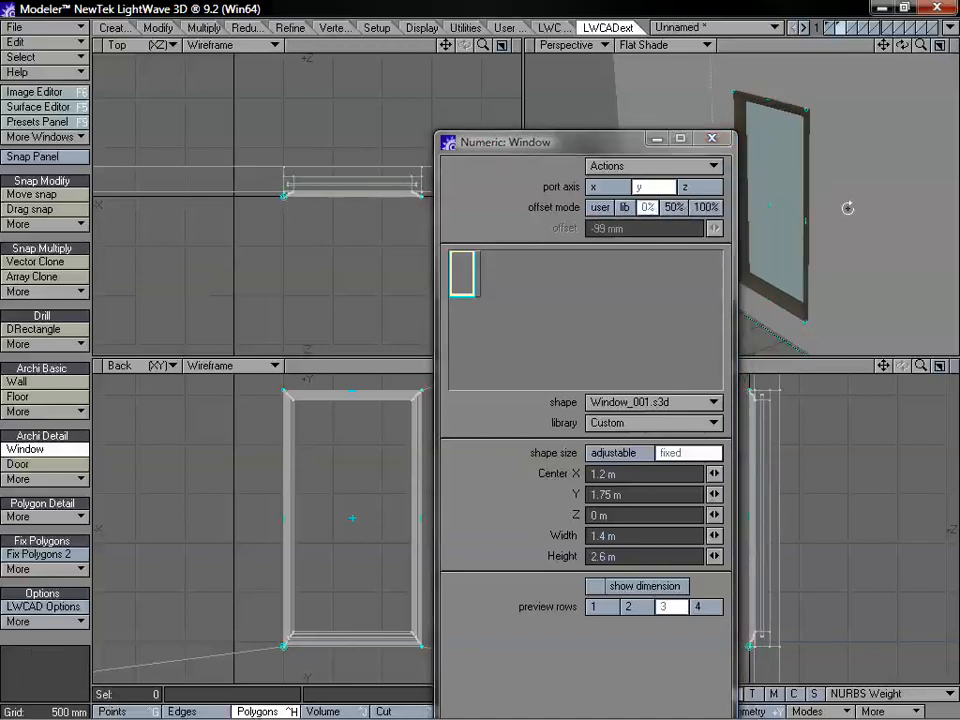
{"action": "left_click_drag", "start_coordinate": [849, 206], "coordinate": [785, 200], "text": "alt"}
- Give the window a user offset of -210 mm, a width of 1.41 m and a height of 2.55 m
{"action": "left_click", "coordinate": [600, 207]}
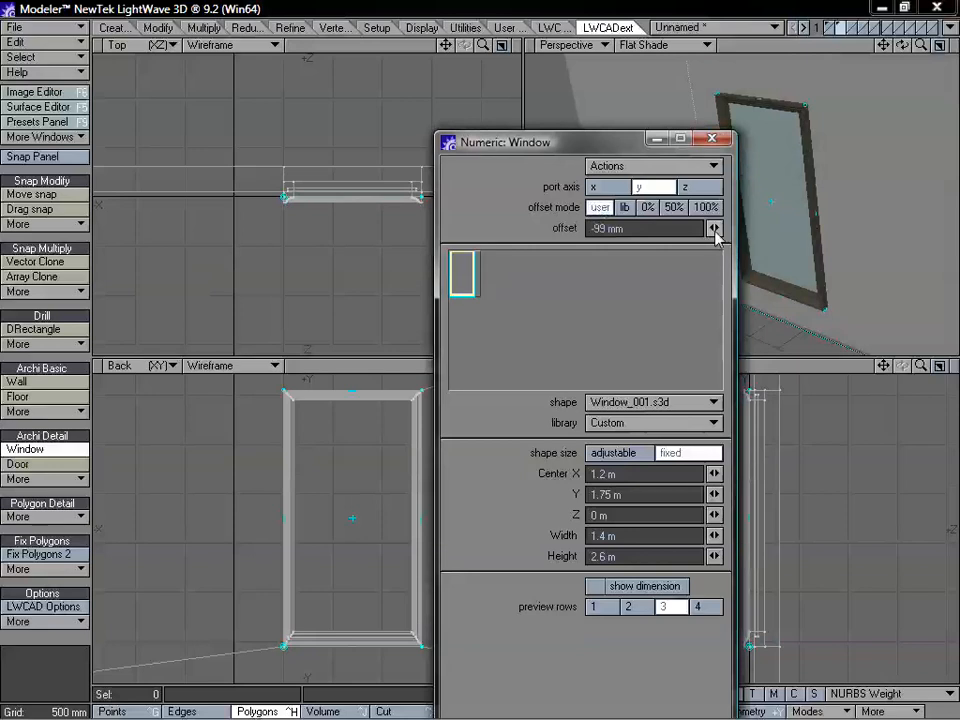
{"action": "left_click_drag", "start_coordinate": [714, 233], "coordinate": [603, 228]}
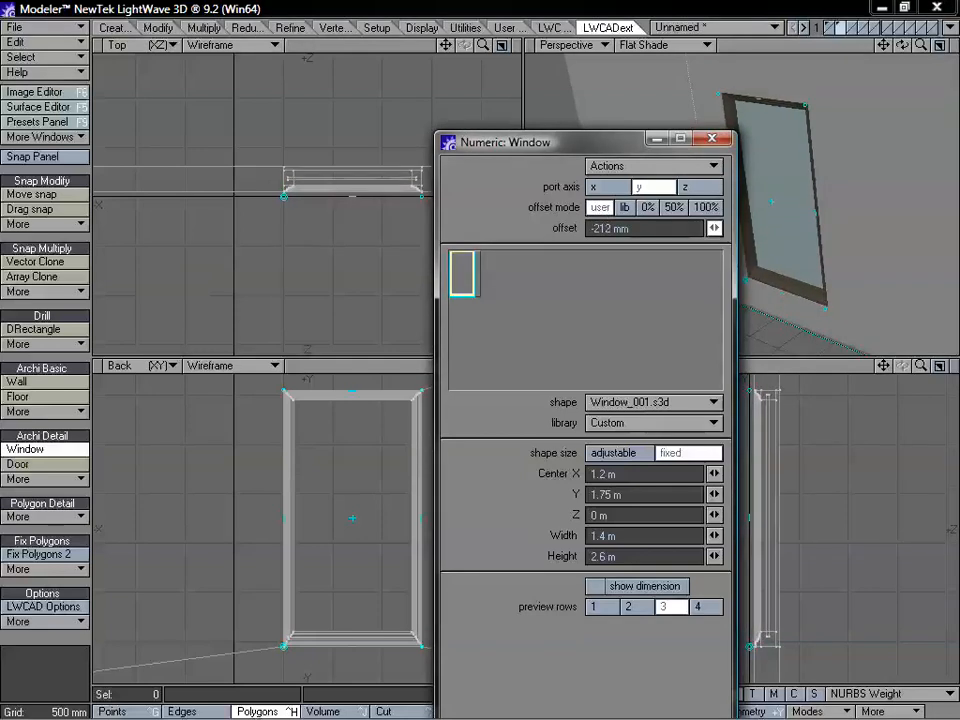
{"action": "left_click_drag", "start_coordinate": [762, 243], "coordinate": [867, 147], "text": "alt"}
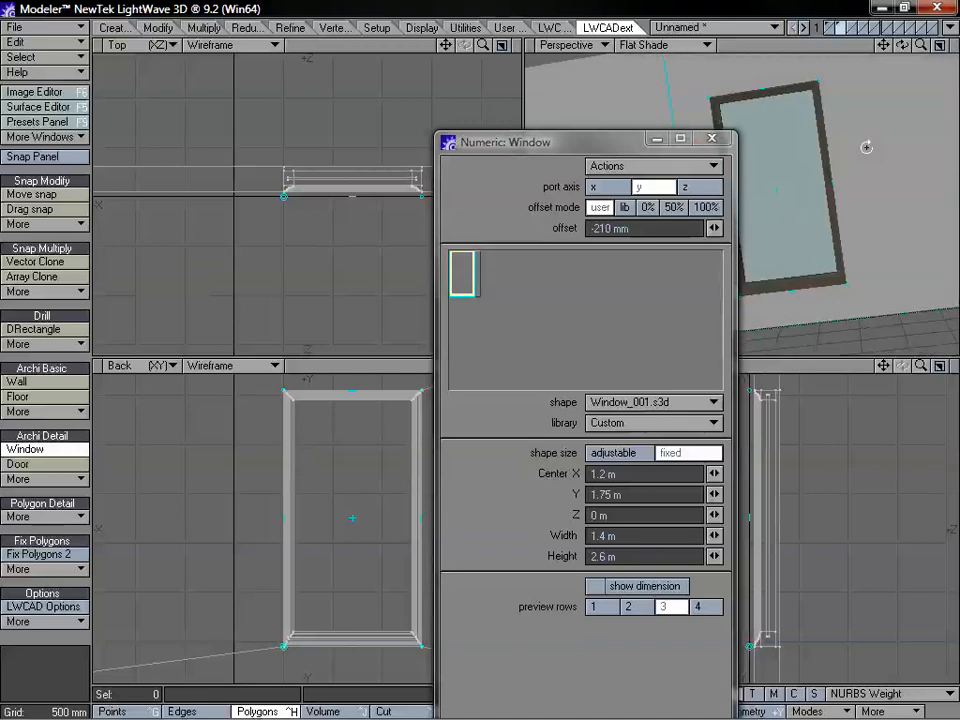
{"action": "mouse_move", "coordinate": [714, 536]}
{"action": "left_mouse_down"}
{"action": "mouse_move", "coordinate": [714, 562]}
{"action": "mouse_move", "coordinate": [714, 531]}
{"action": "left_mouse_up"}
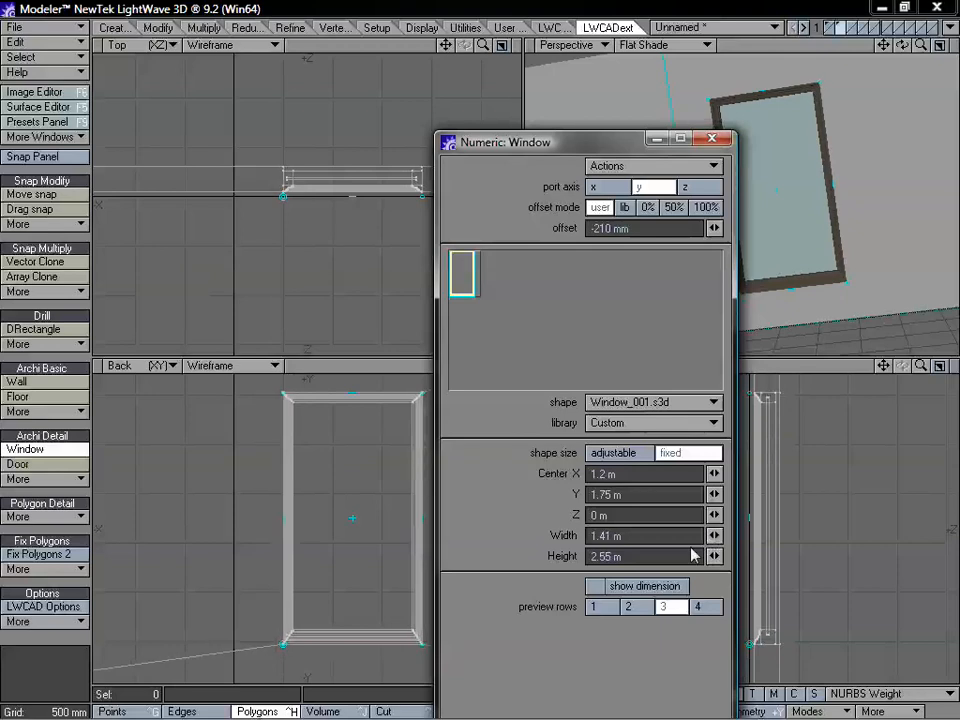
{"action": "left_click", "coordinate": [713, 140]}
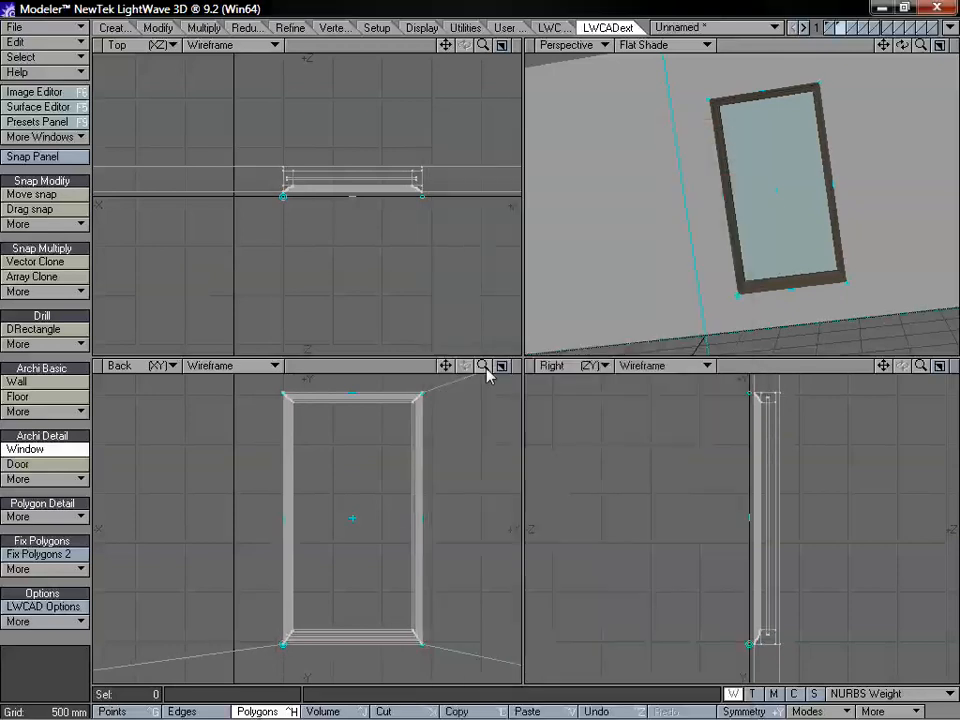
- Insert a second copy of the custom window beside the first in the Back view and adjust its position slightly
{"action": "left_click_drag", "start_coordinate": [484, 368], "coordinate": [534, 367]}
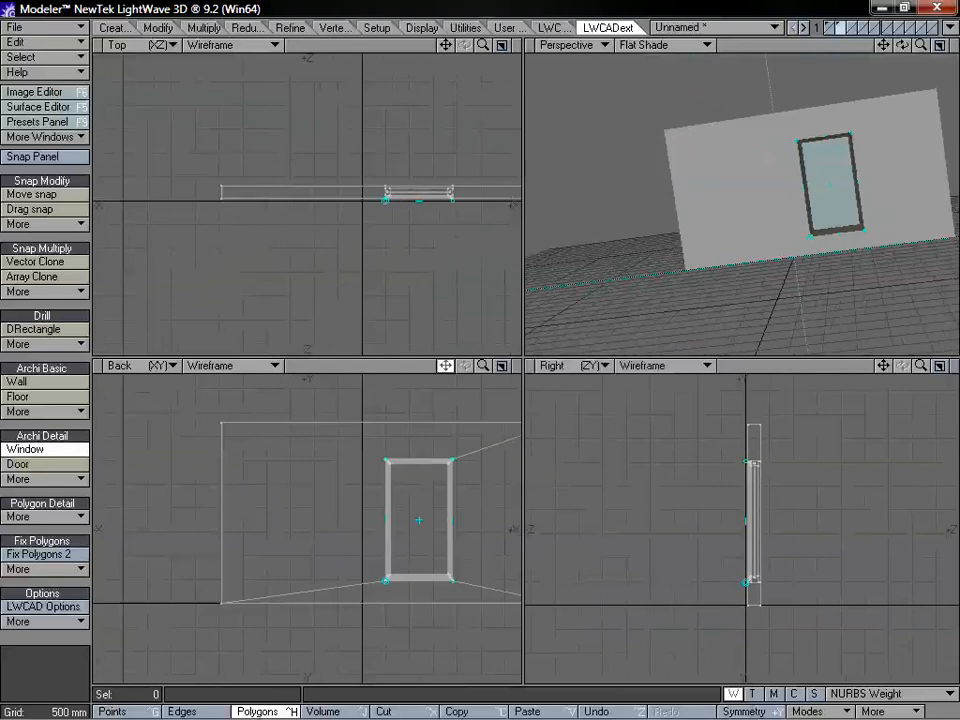
{"action": "left_click", "coordinate": [308, 527]}
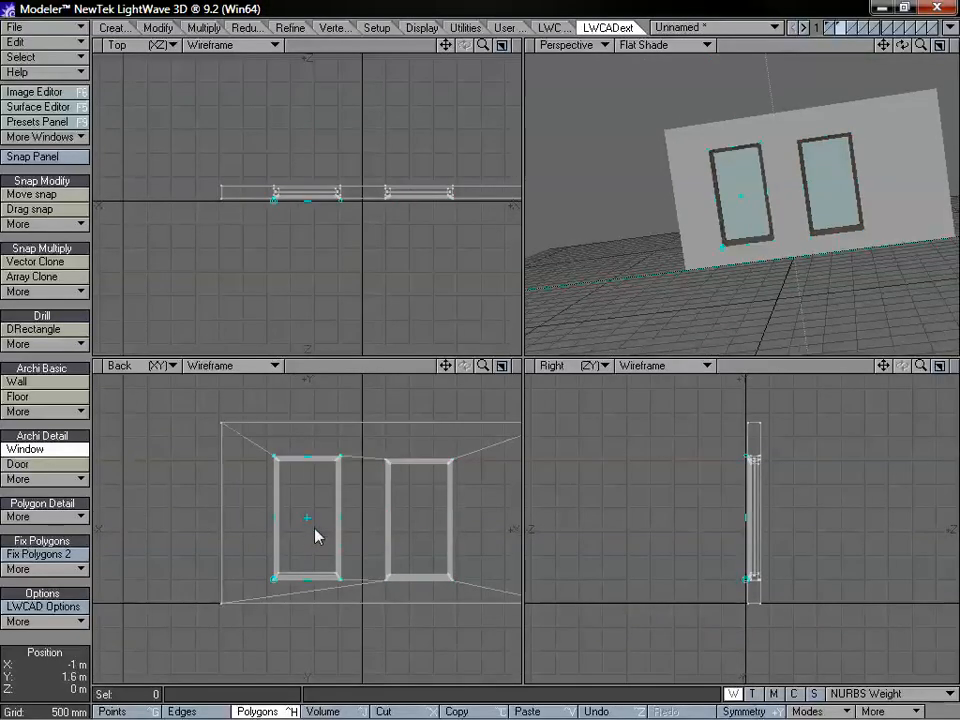
{"action": "mouse_move", "coordinate": [307, 519]}
{"action": "left_mouse_down"}
{"action": "mouse_move", "coordinate": [298, 517]}
{"action": "mouse_move", "coordinate": [298, 529]}
{"action": "mouse_move", "coordinate": [311, 529]}
{"action": "left_mouse_up"}
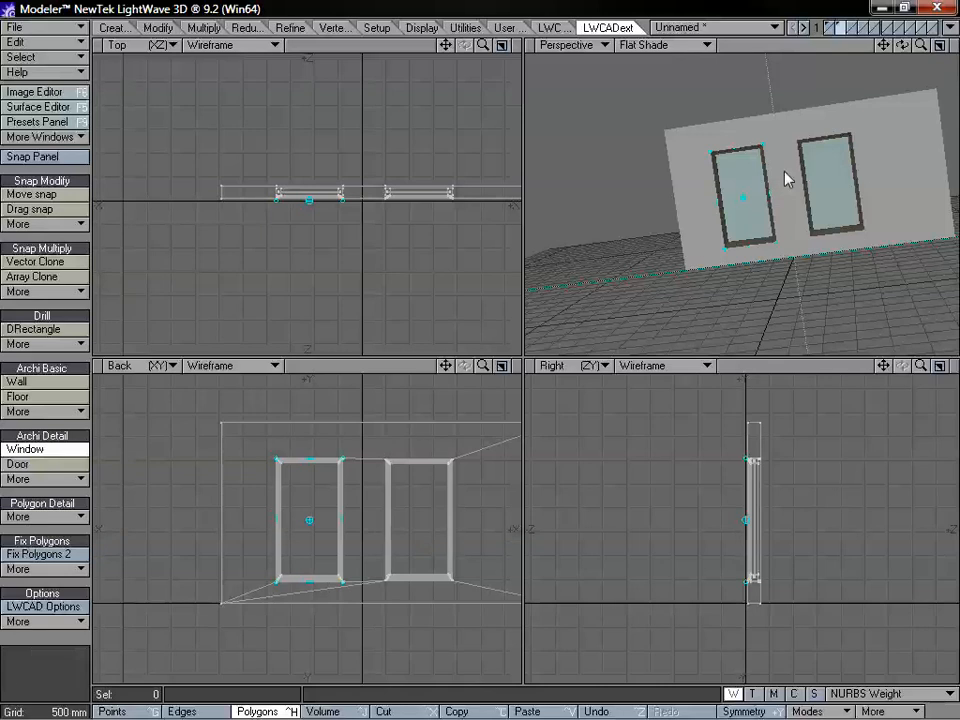
{"action": "left_click_drag", "start_coordinate": [810, 178], "coordinate": [795, 223], "text": "alt"}
{"action": "key", "text": "a"}
{"action": "key", "text": "space"}
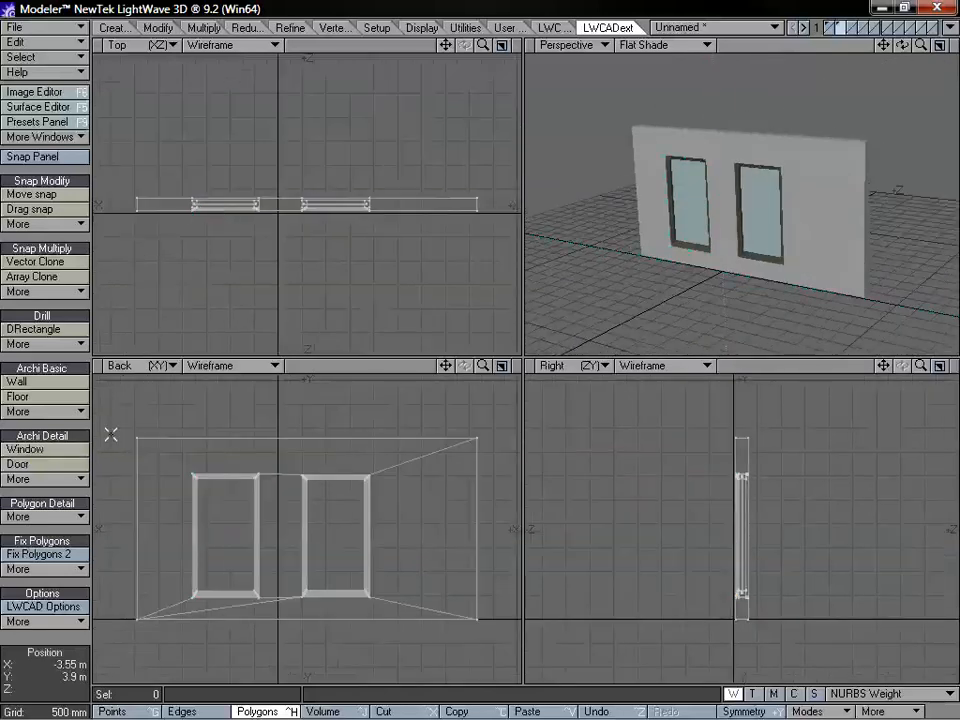
- Examine both windows in the wall from several angles and distances in the Perspective view
{"action": "left_click_drag", "start_coordinate": [825, 345], "coordinate": [726, 229], "text": "alt"}
{"action": "left_click_drag", "start_coordinate": [920, 45], "coordinate": [925, 70]}
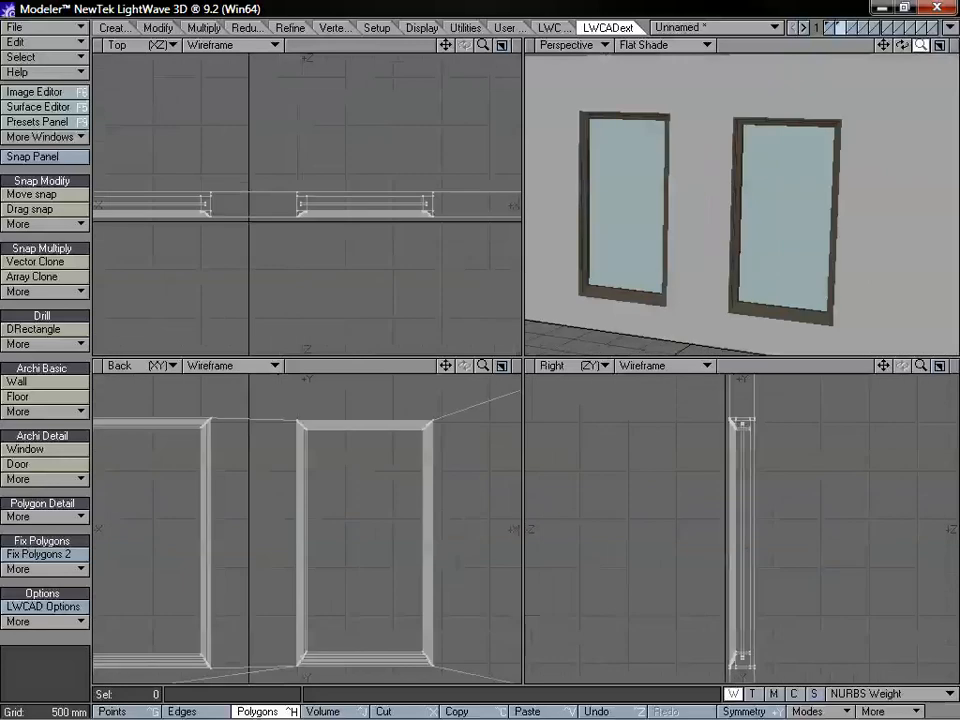
{"action": "left_click_drag", "start_coordinate": [784, 204], "coordinate": [701, 225], "text": "alt"}
{"action": "left_click_drag", "start_coordinate": [919, 46], "coordinate": [920, 50]}
{"action": "mouse_move", "coordinate": [752, 180]}
{"action": "left_mouse_down", "text": "alt"}
{"action": "mouse_move", "coordinate": [842, 184]}
{"action": "mouse_move", "coordinate": [760, 186]}
{"action": "left_mouse_up", "text": "alt"}
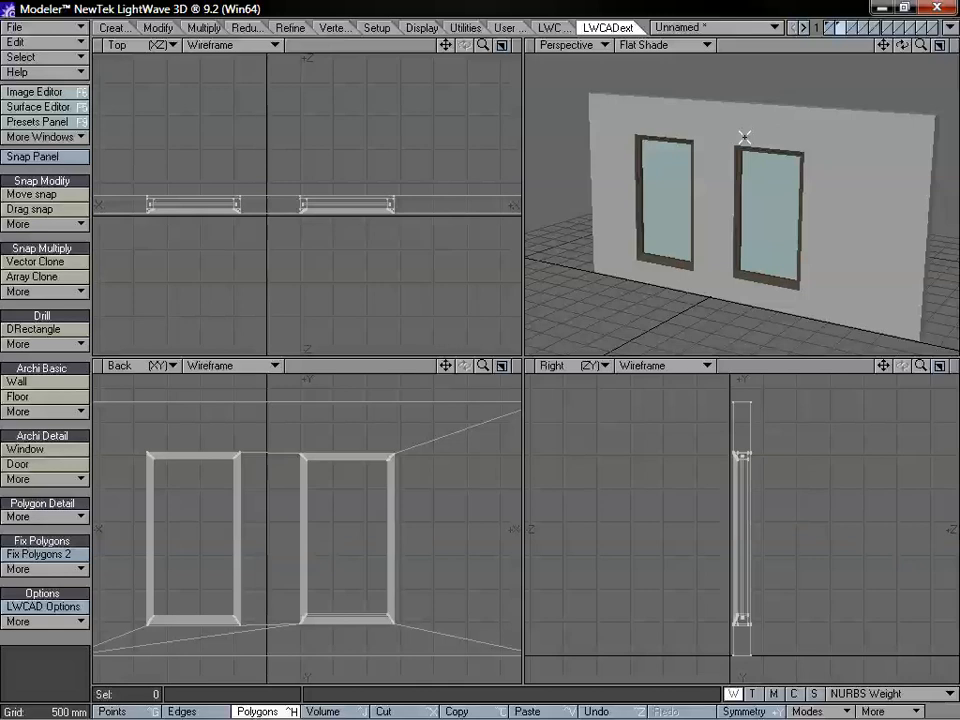
{"action": "left_click_drag", "start_coordinate": [784, 171], "coordinate": [817, 194], "text": "alt"}
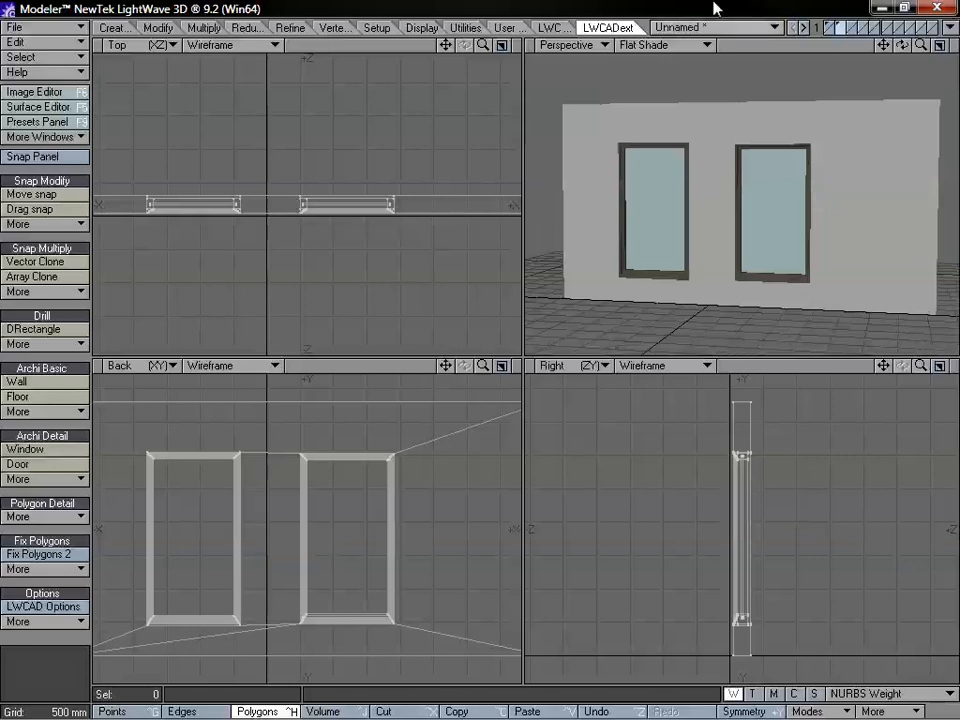
- Delete the two windows and the wall so that both layers are empty, ending on the first layer
{"action": "left_click", "coordinate": [548, 27]}
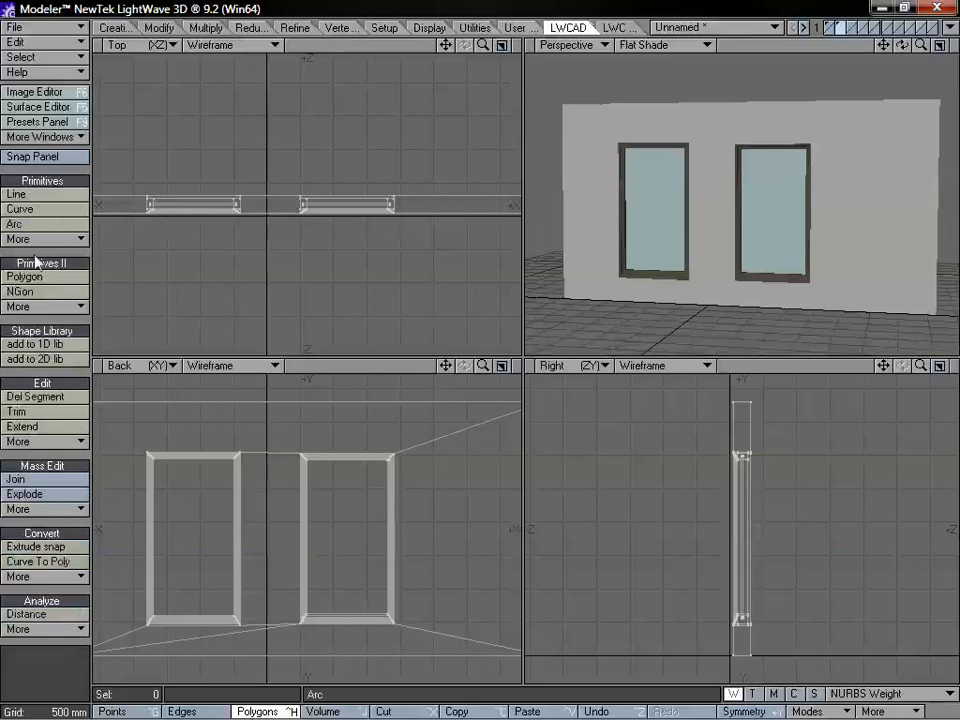
{"action": "left_click_drag", "start_coordinate": [834, 212], "coordinate": [857, 169], "text": "alt"}
{"action": "left_click_drag", "start_coordinate": [922, 45], "coordinate": [888, 66]}
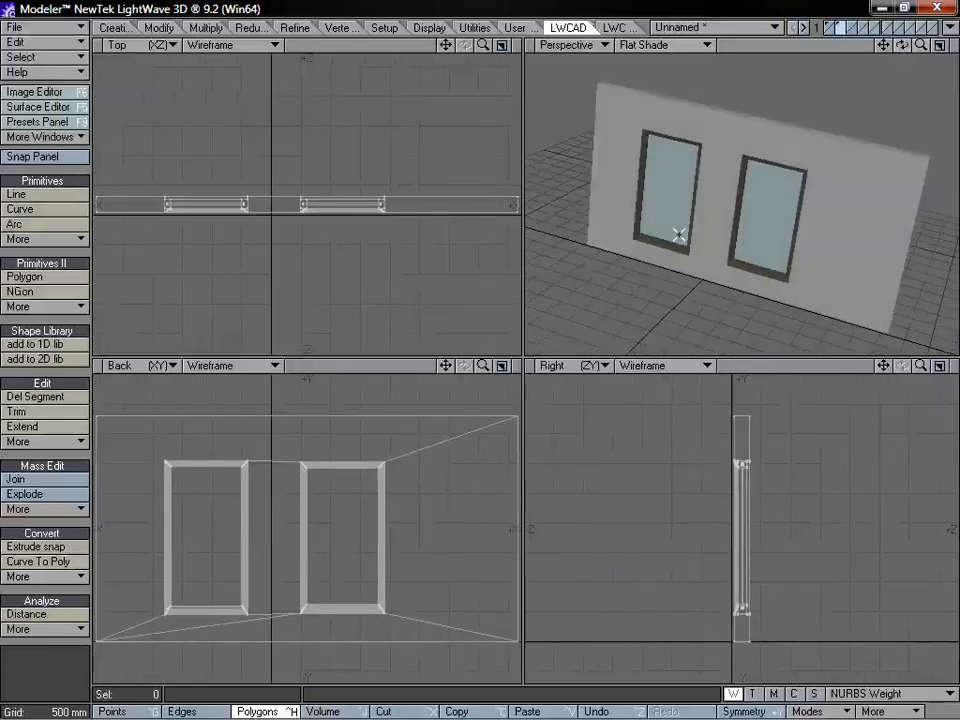
{"action": "mouse_move", "coordinate": [765, 240]}
{"action": "left_mouse_down", "text": "alt"}
{"action": "mouse_move", "coordinate": [846, 197]}
{"action": "mouse_move", "coordinate": [804, 189]}
{"action": "mouse_move", "coordinate": [806, 211]}
{"action": "mouse_move", "coordinate": [780, 245]}
{"action": "left_mouse_up", "text": "alt"}
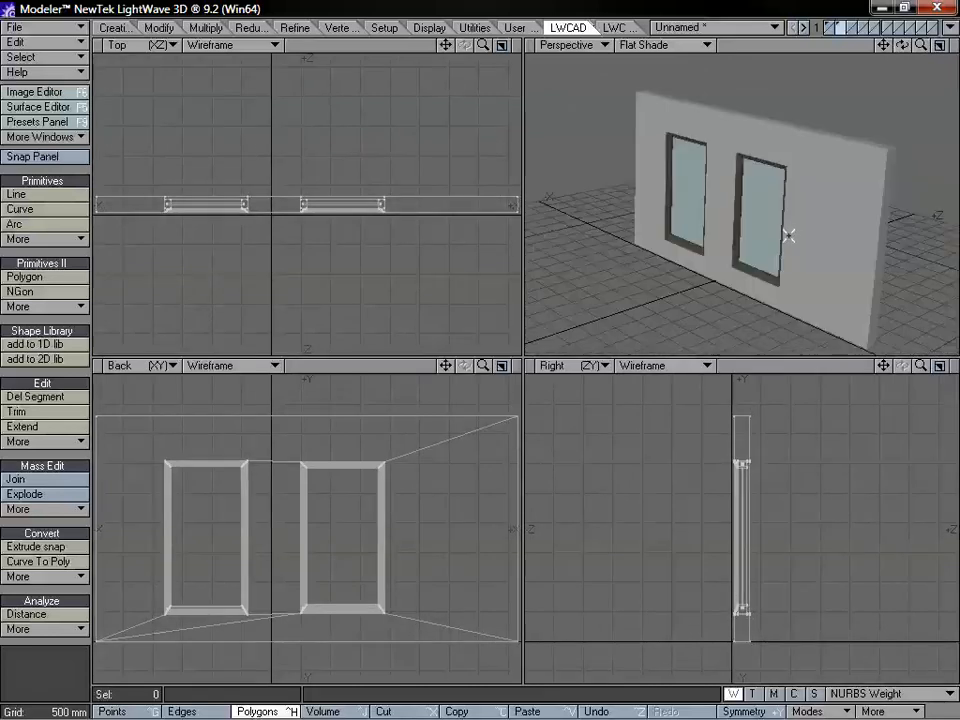
{"action": "key", "text": "Delete"}
{"action": "left_click", "coordinate": [829, 27]}
{"action": "key", "text": "Delete"}
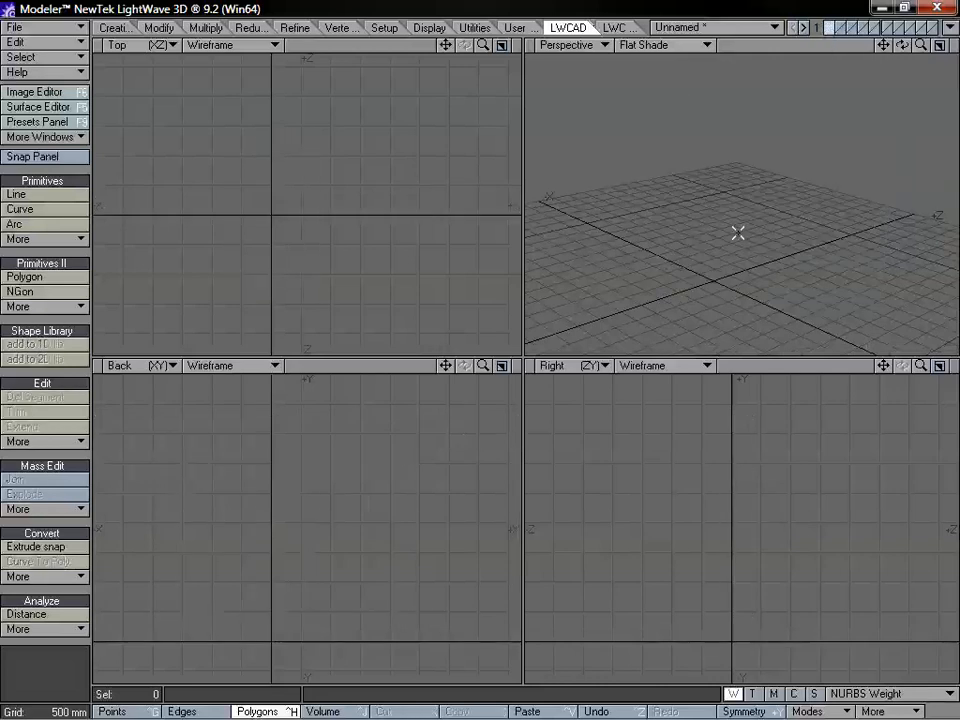
{"action": "key", "text": "a"}
{"action": "left_click_drag", "start_coordinate": [705, 169], "coordinate": [763, 213], "text": "alt"}
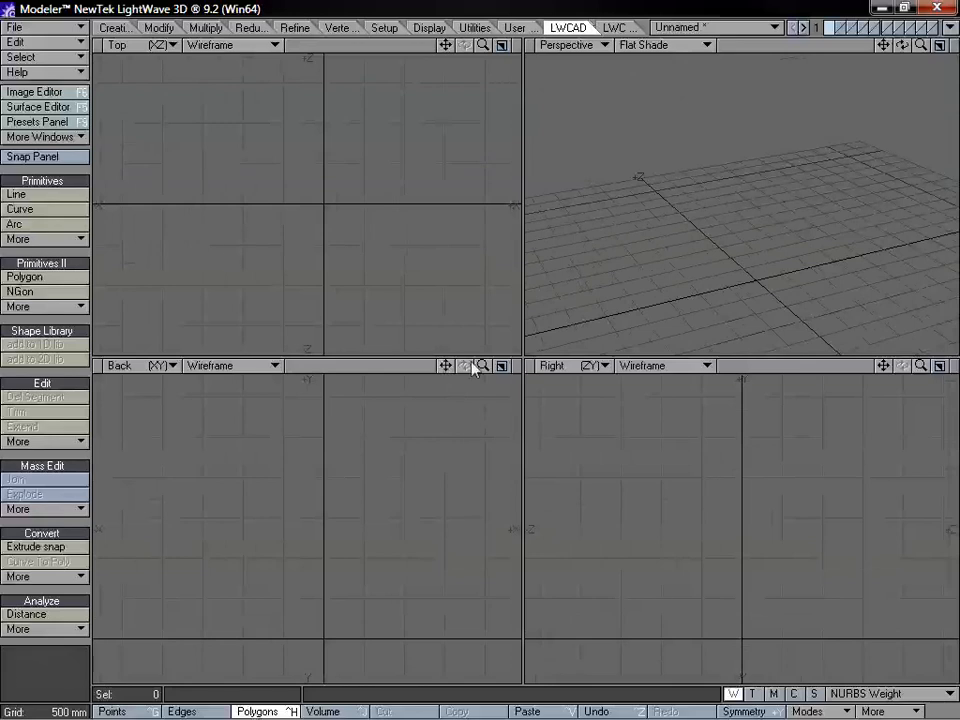
{"action": "left_click_drag", "start_coordinate": [446, 366], "coordinate": [447, 379]}
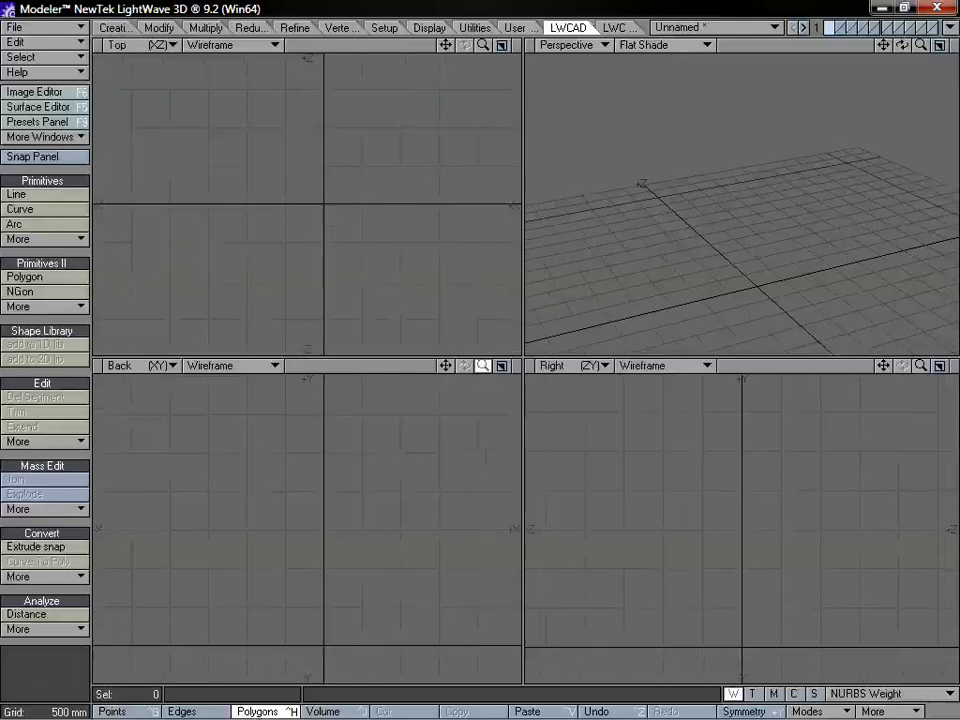
{"action": "left_click_drag", "start_coordinate": [445, 365], "coordinate": [445, 380]}
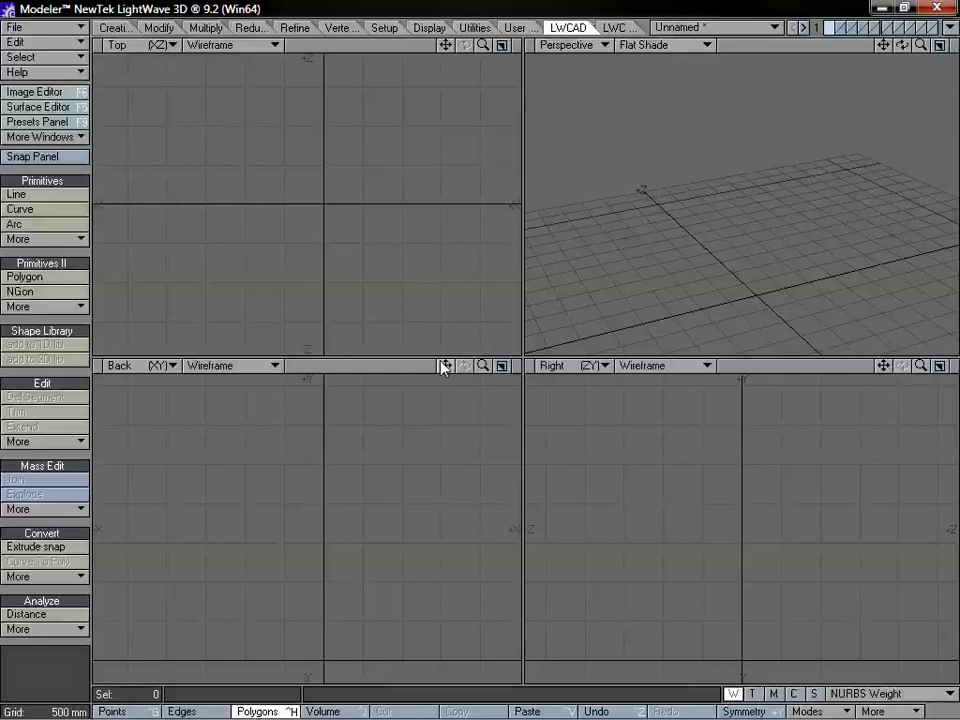
{"action": "left_click", "coordinate": [483, 366]}
{"action": "left_click_drag", "start_coordinate": [483, 366], "coordinate": [485, 374]}
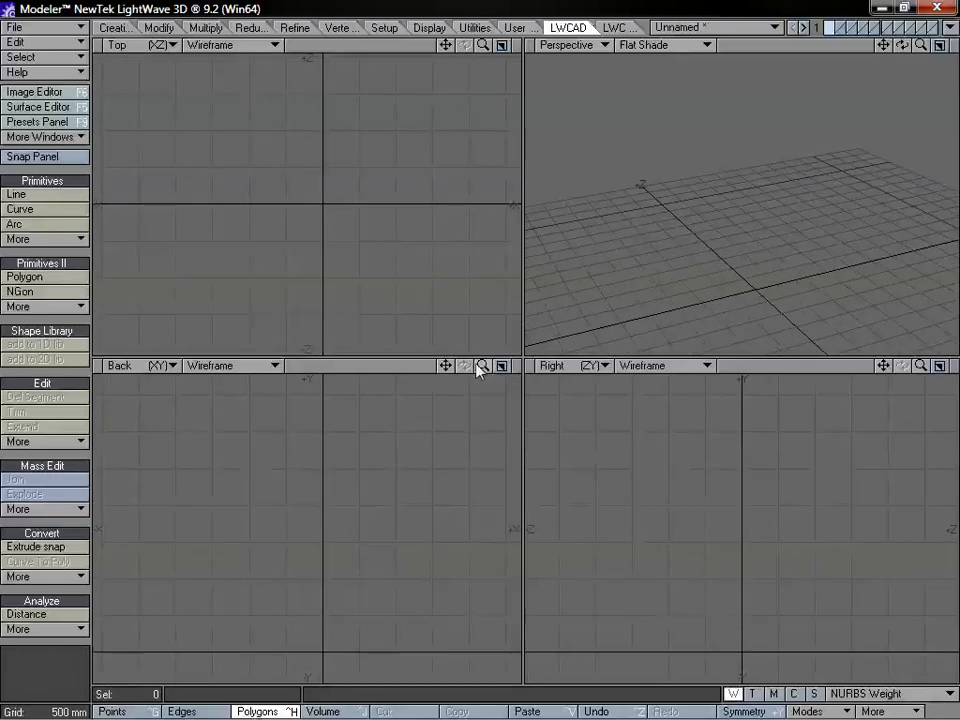
{"action": "left_click_drag", "start_coordinate": [483, 366], "coordinate": [440, 370]}
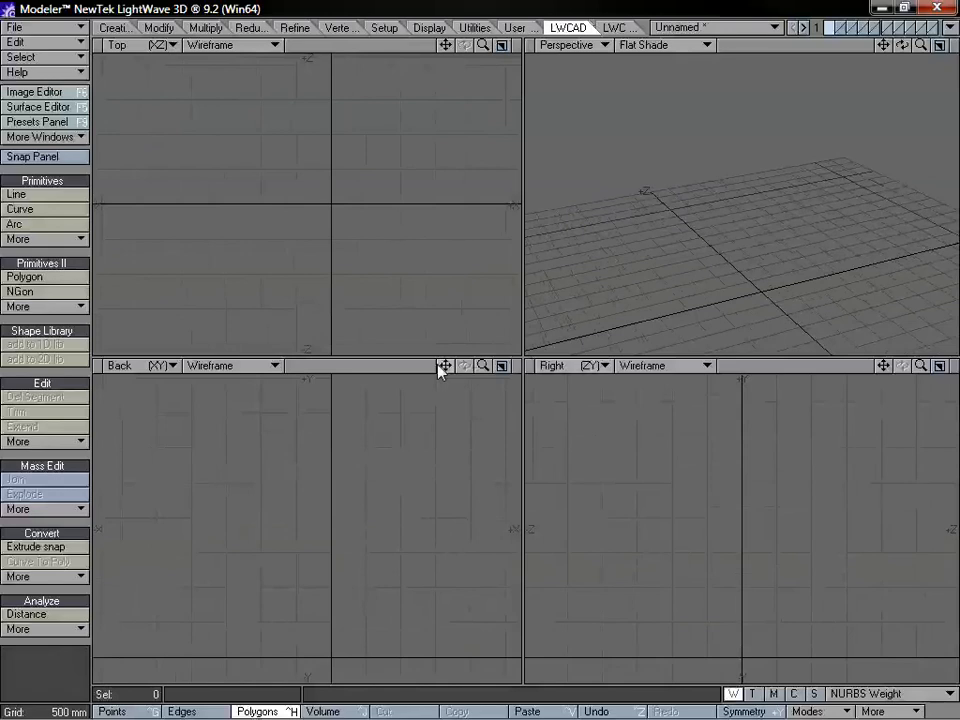
- Create a thin upright box in the Back view, about 400 mm wide and 3.5 m tall, with three segments across its width
{"action": "left_click", "coordinate": [115, 30]}
{"action": "left_click", "coordinate": [60, 174]}
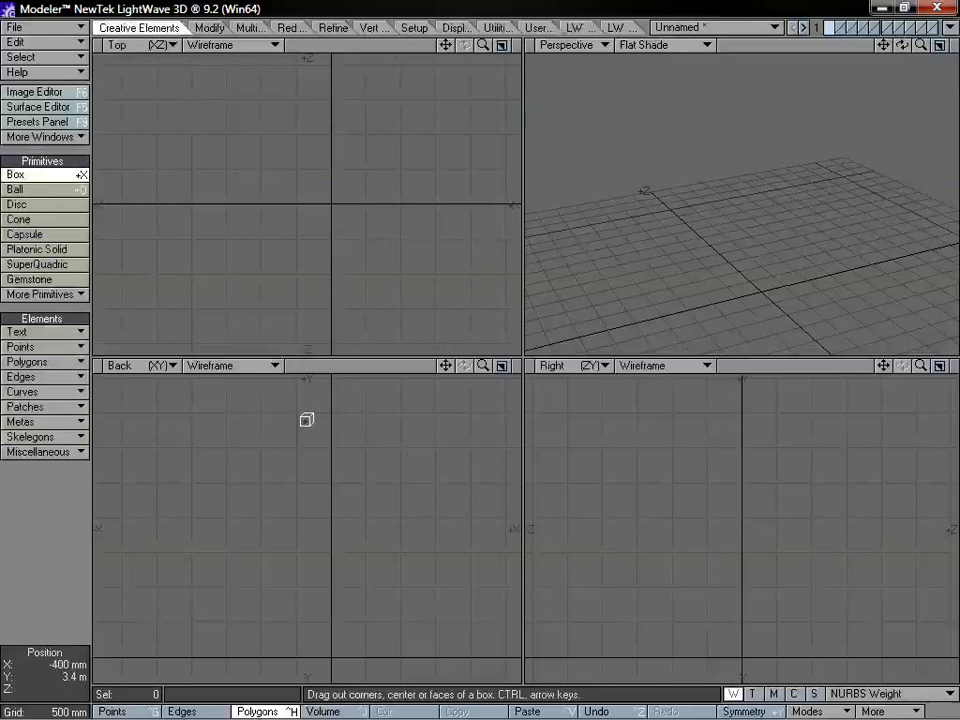
{"action": "left_click_drag", "start_coordinate": [316, 412], "coordinate": [345, 655]}
{"action": "left_click_drag", "start_coordinate": [349, 206], "coordinate": [330, 207]}
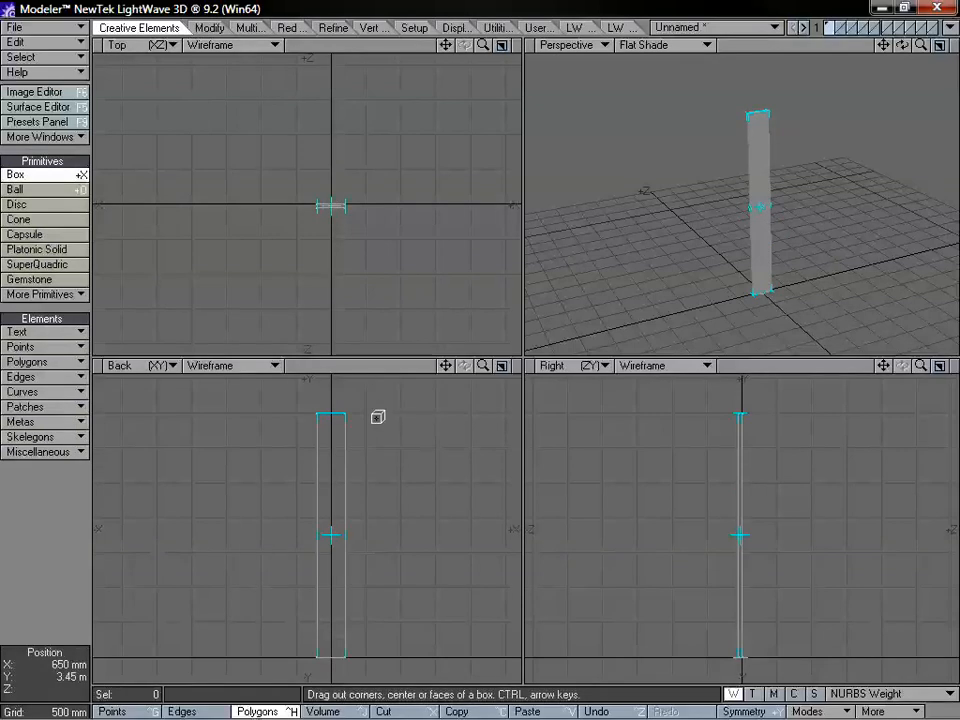
{"action": "key", "text": "Right"}
{"action": "key", "text": "Right"}
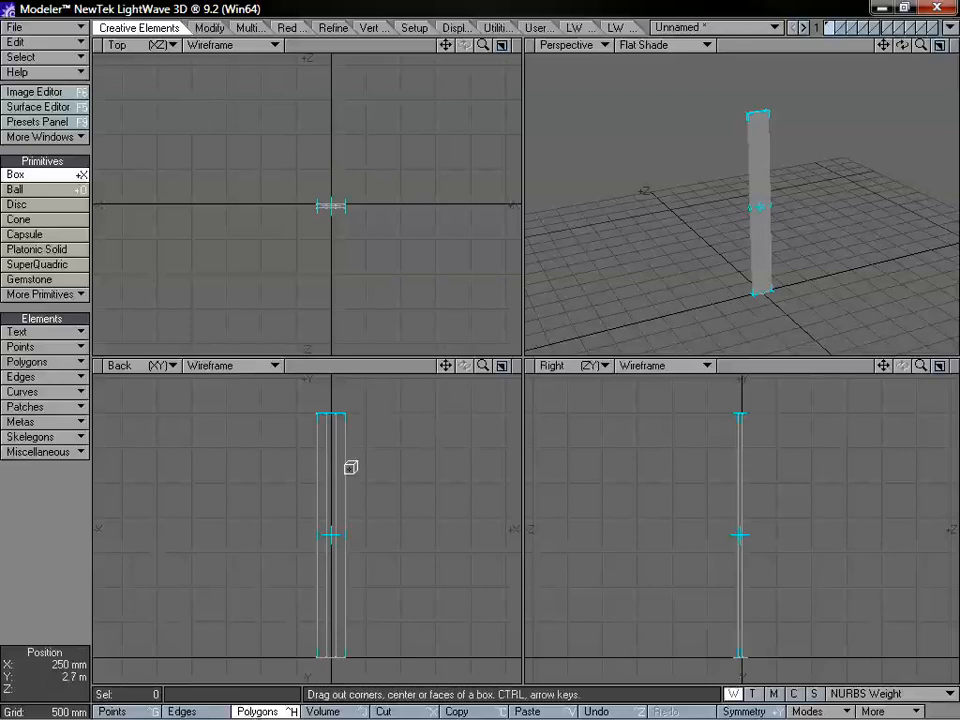
{"action": "key", "text": "space"}
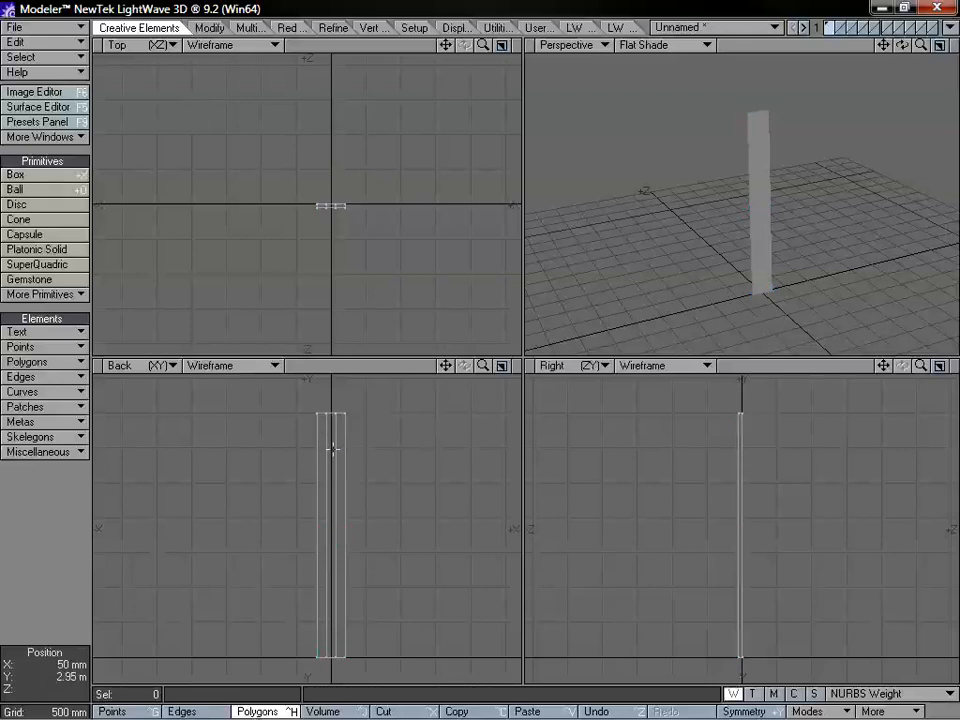
- Stretch the eight inner points of the box horizontally around its centre so the two dividing lines sit closer to the outer edges
{"action": "key", "text": "ctrl+g"}
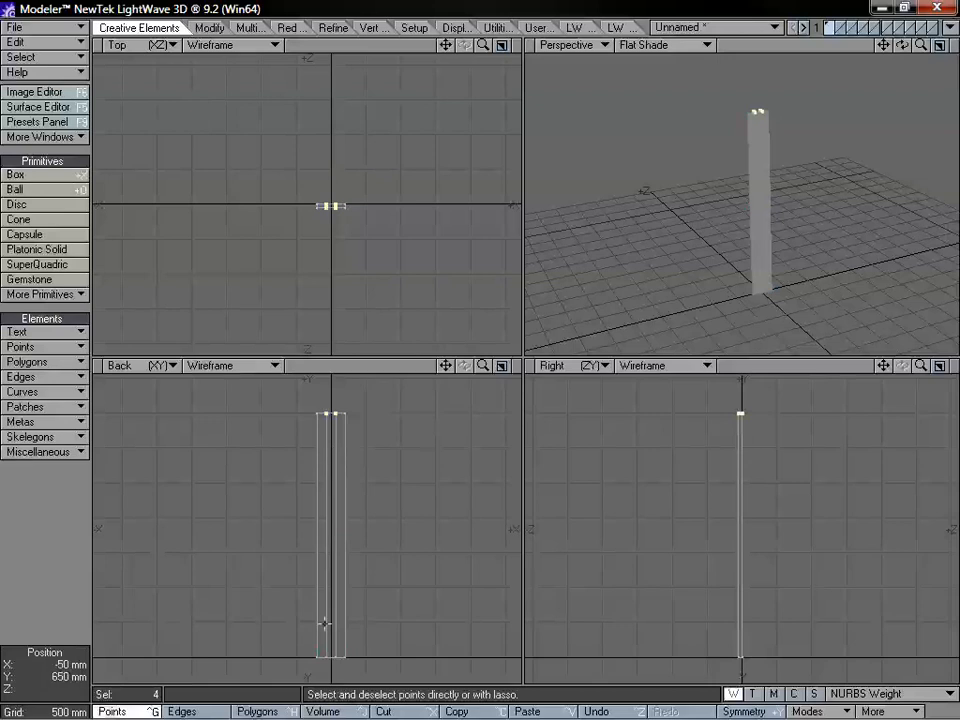
{"action": "left_click_drag", "start_coordinate": [326, 657], "coordinate": [345, 657], "text": "shift"}
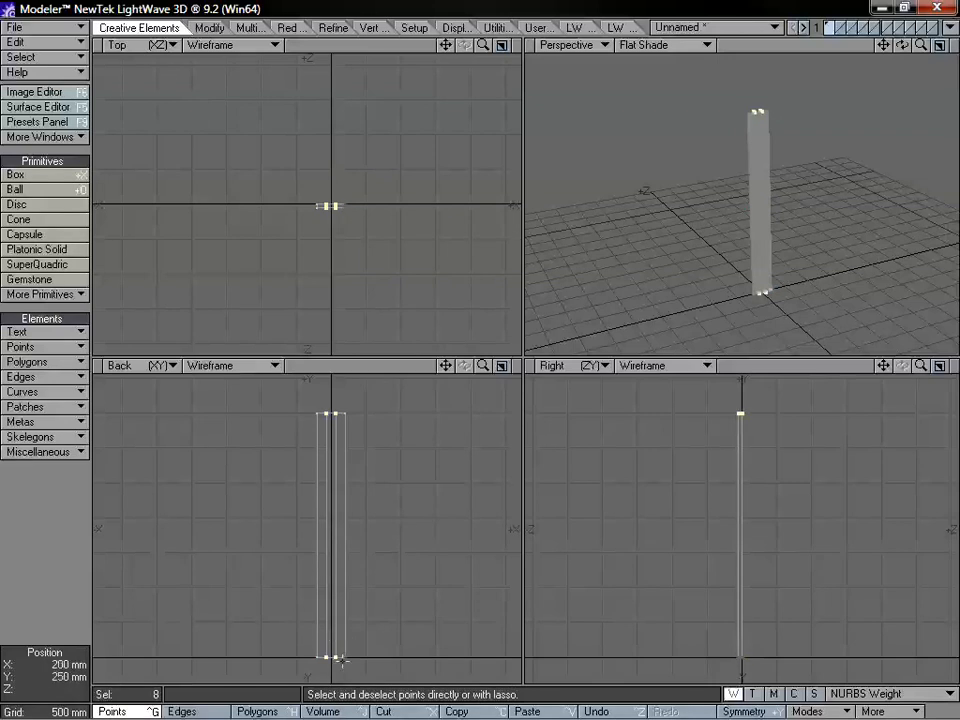
{"action": "key", "text": "h"}
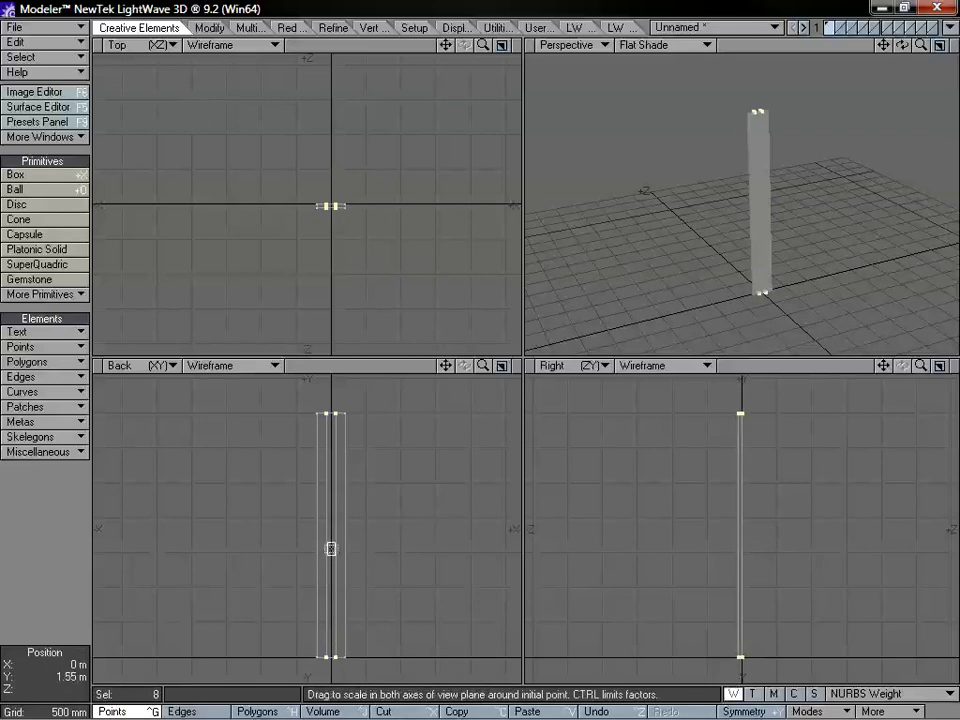
{"action": "left_click_drag", "start_coordinate": [331, 549], "coordinate": [416, 549], "text": "ctrl"}
{"action": "key", "text": "space"}
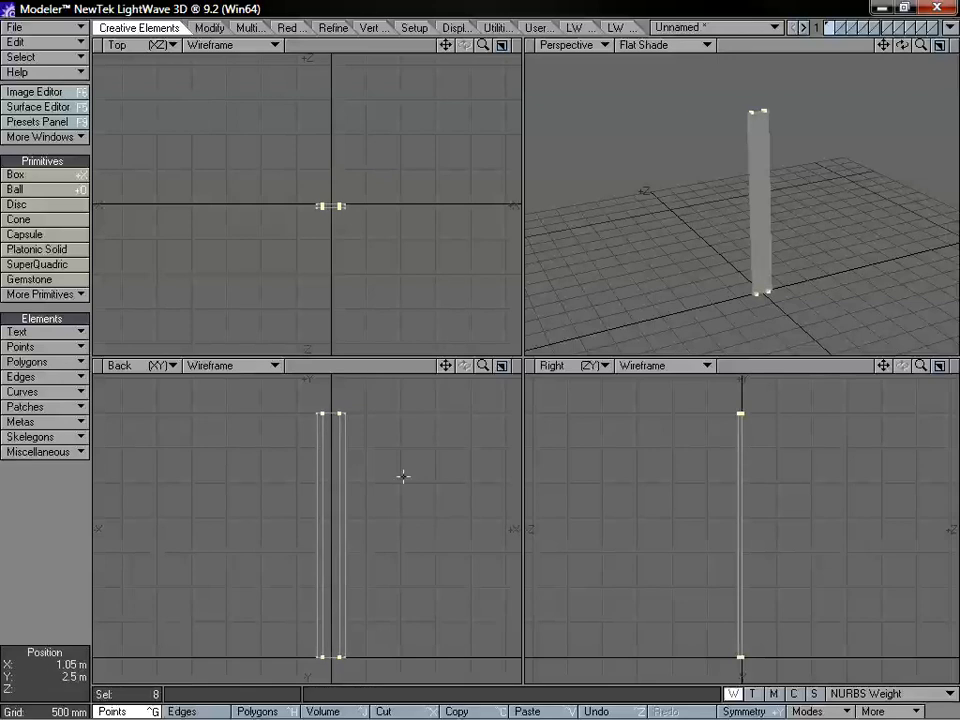
{"action": "mouse_move", "coordinate": [403, 476]}
{"action": "right_mouse_down"}
{"action": "mouse_move", "coordinate": [363, 658]}
{"action": "mouse_move", "coordinate": [378, 437]}
{"action": "right_mouse_up"}
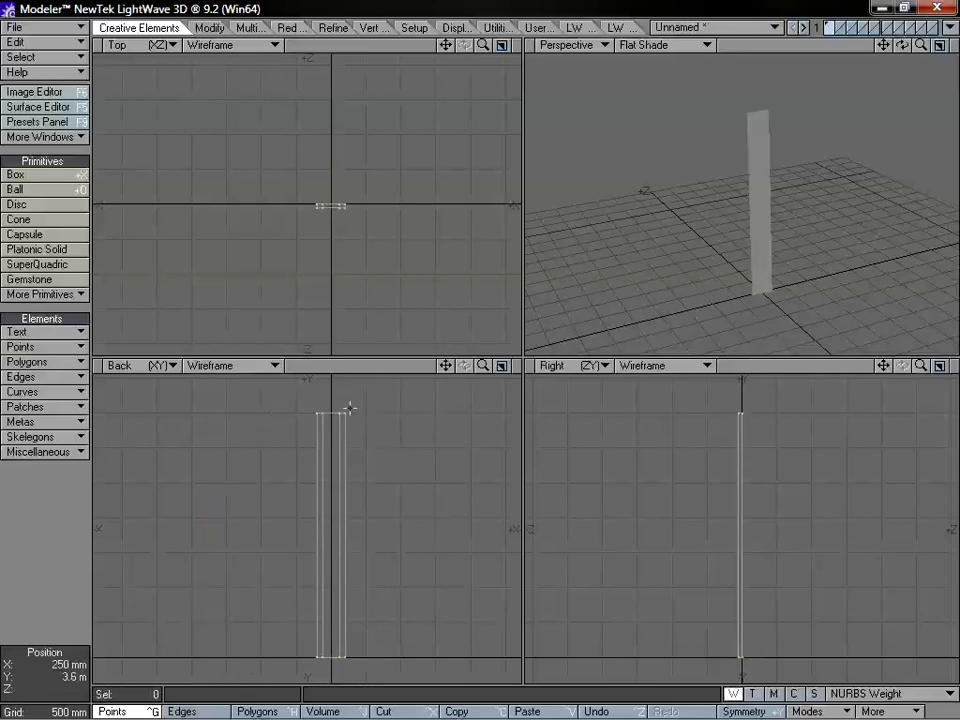
- Move the outer top corner points of the board down slightly to form angled corners at its upper end
{"action": "left_click_drag", "start_coordinate": [310, 418], "coordinate": [350, 421]}
{"action": "key", "text": "t"}
{"action": "right_click_drag", "start_coordinate": [360, 382], "coordinate": [407, 418]}
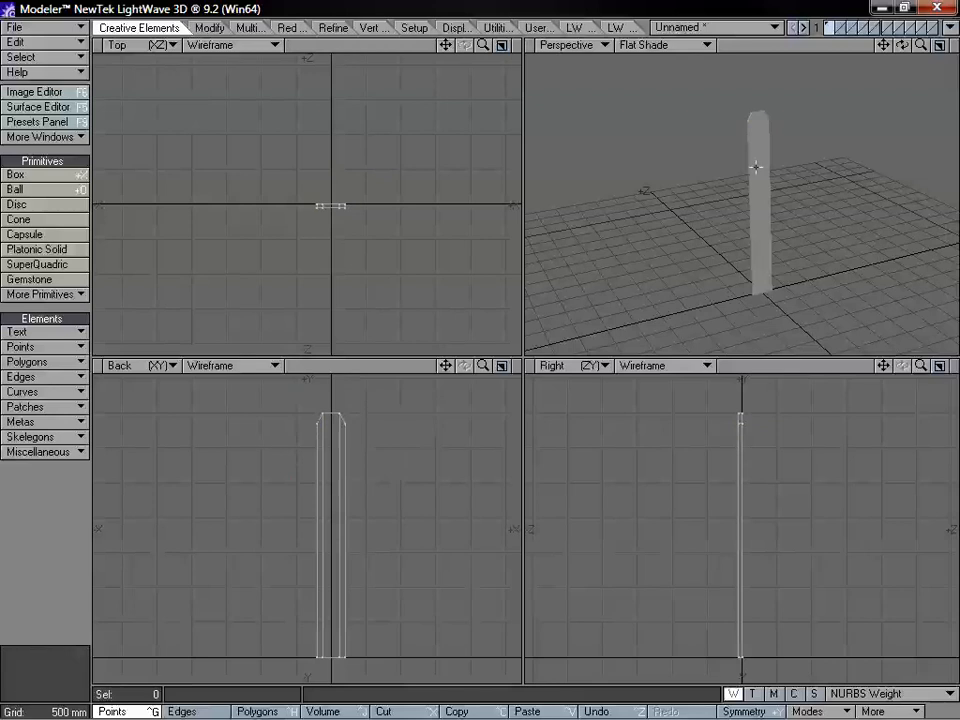
- Merge the three polygons of the board's front face into a single polygon
{"action": "key", "text": "a"}
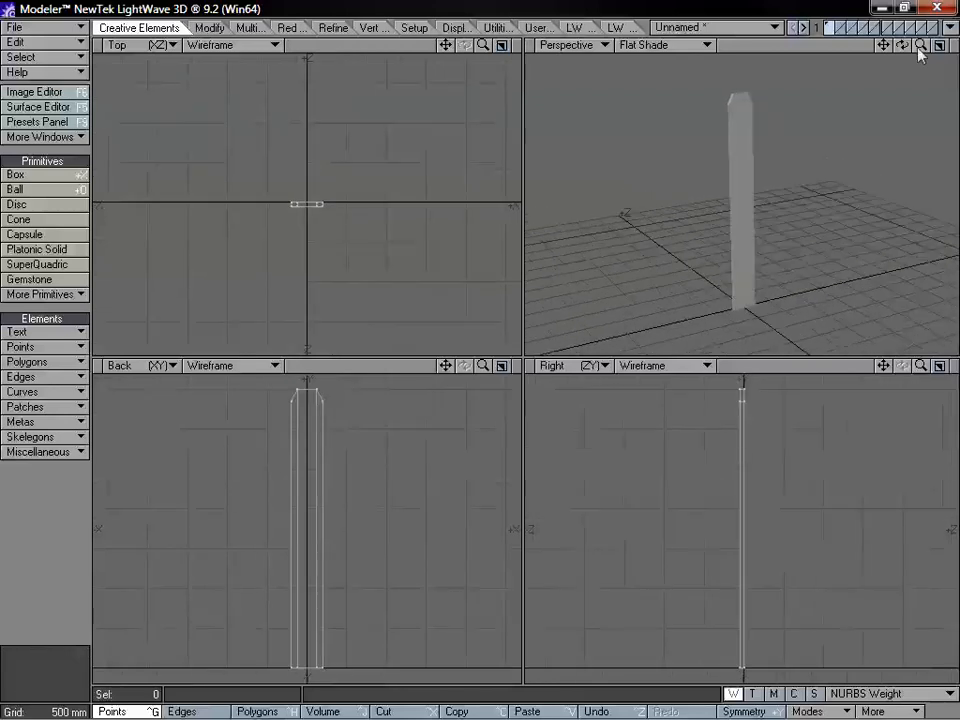
{"action": "left_click_drag", "start_coordinate": [918, 48], "coordinate": [888, 50]}
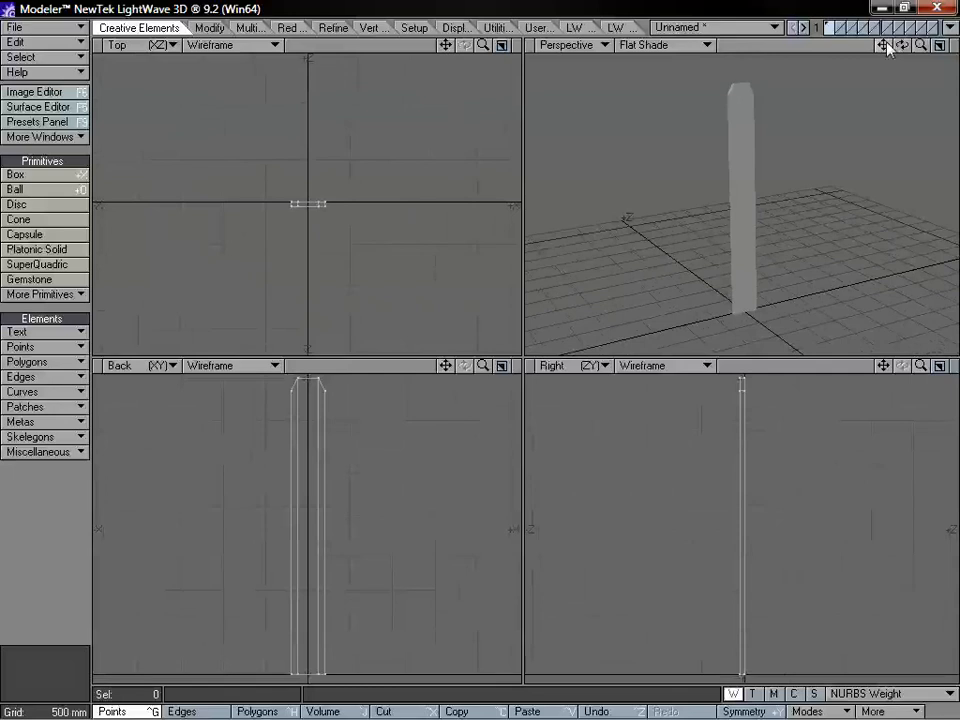
{"action": "left_click_drag", "start_coordinate": [902, 46], "coordinate": [814, 82]}
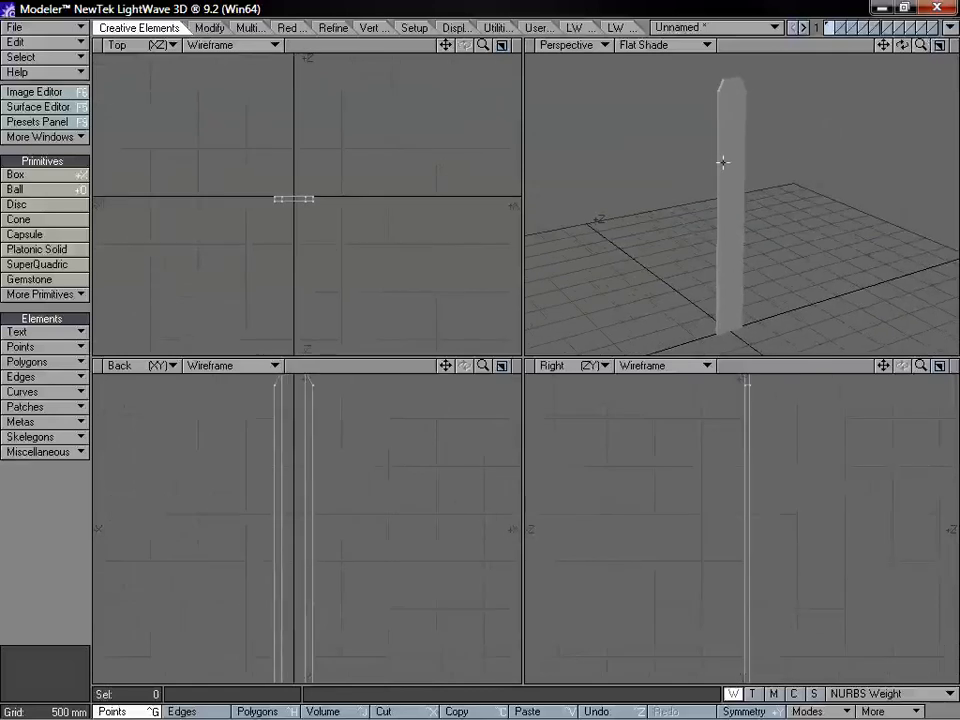
{"action": "key", "text": "space"}
{"action": "key", "text": "space"}
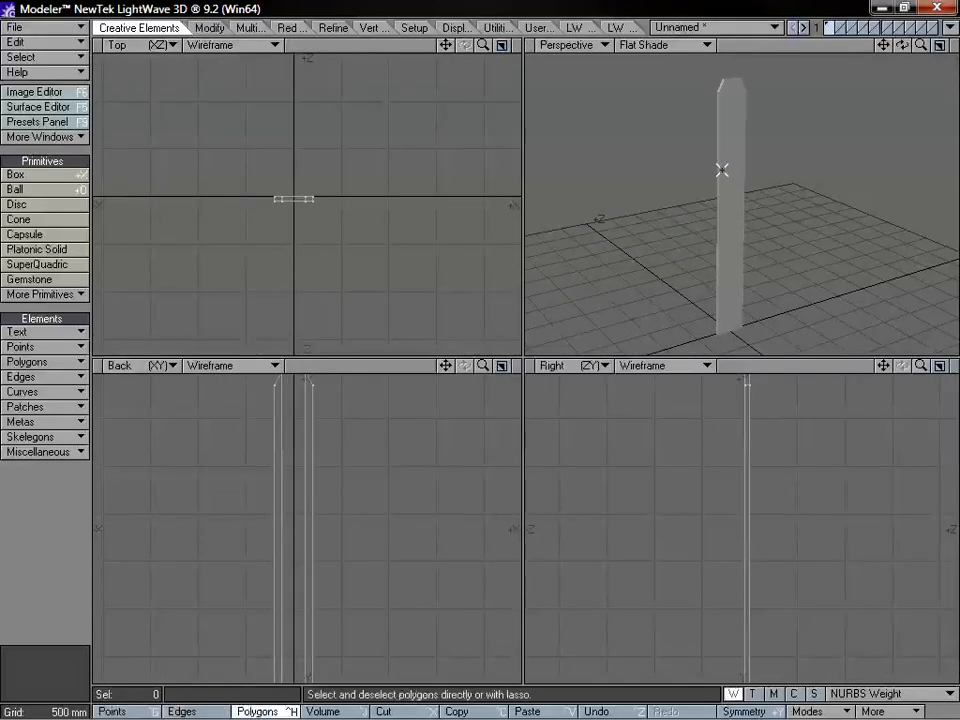
{"action": "left_click", "coordinate": [721, 172]}
{"action": "mouse_move", "coordinate": [722, 176]}
{"action": "left_mouse_down"}
{"action": "mouse_move", "coordinate": [740, 173]}
{"action": "mouse_move", "coordinate": [681, 161]}
{"action": "mouse_move", "coordinate": [753, 190]}
{"action": "left_mouse_up"}
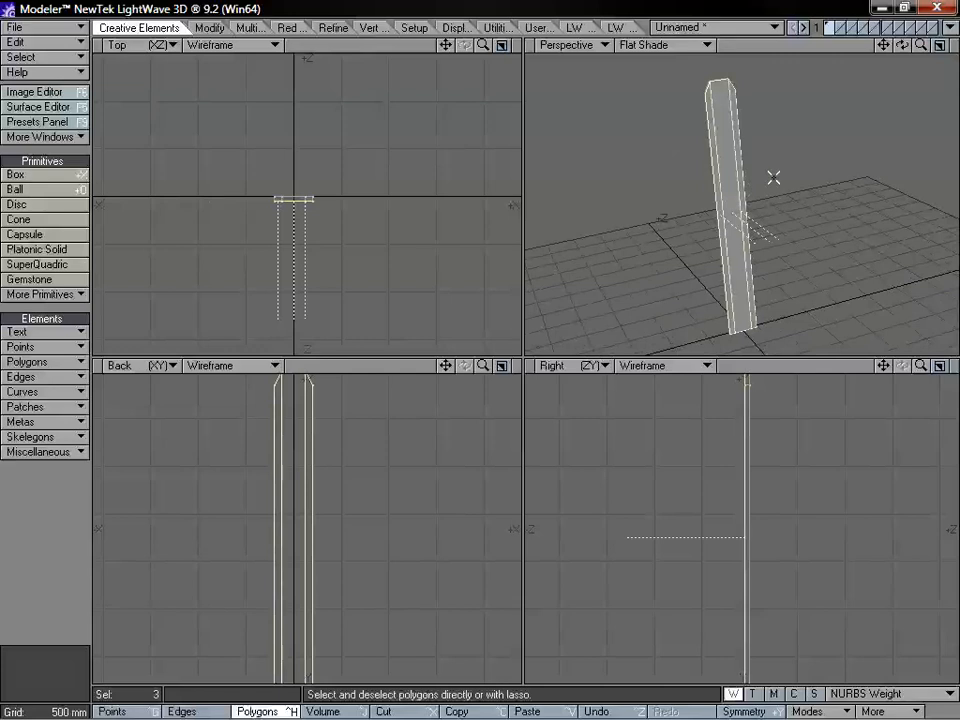
{"action": "key", "text": "shift+z"}
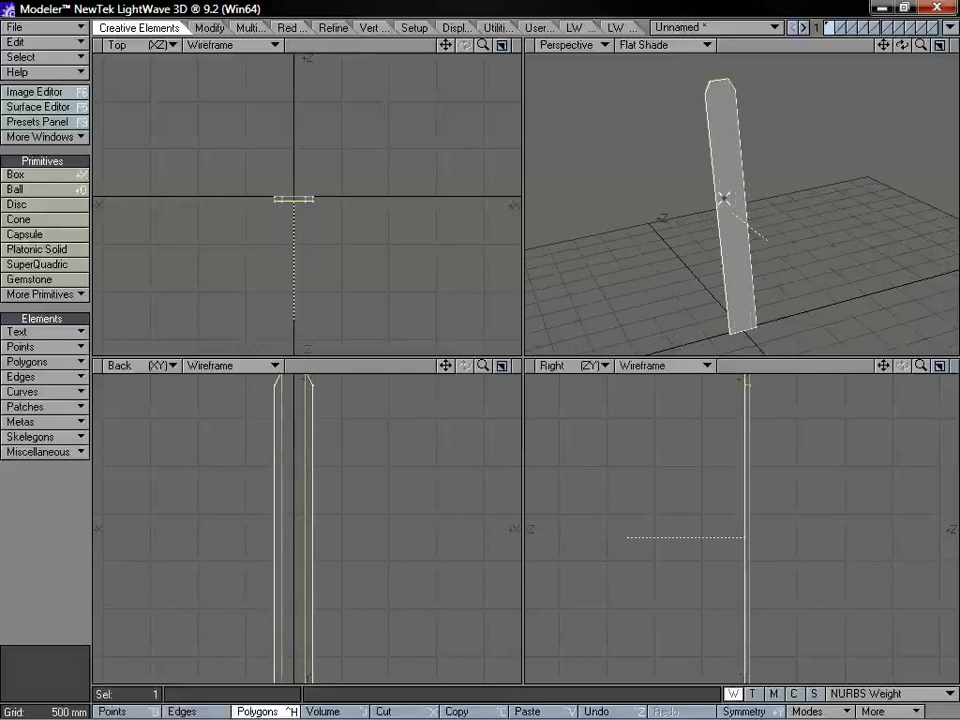
{"action": "left_click", "coordinate": [65, 510]}
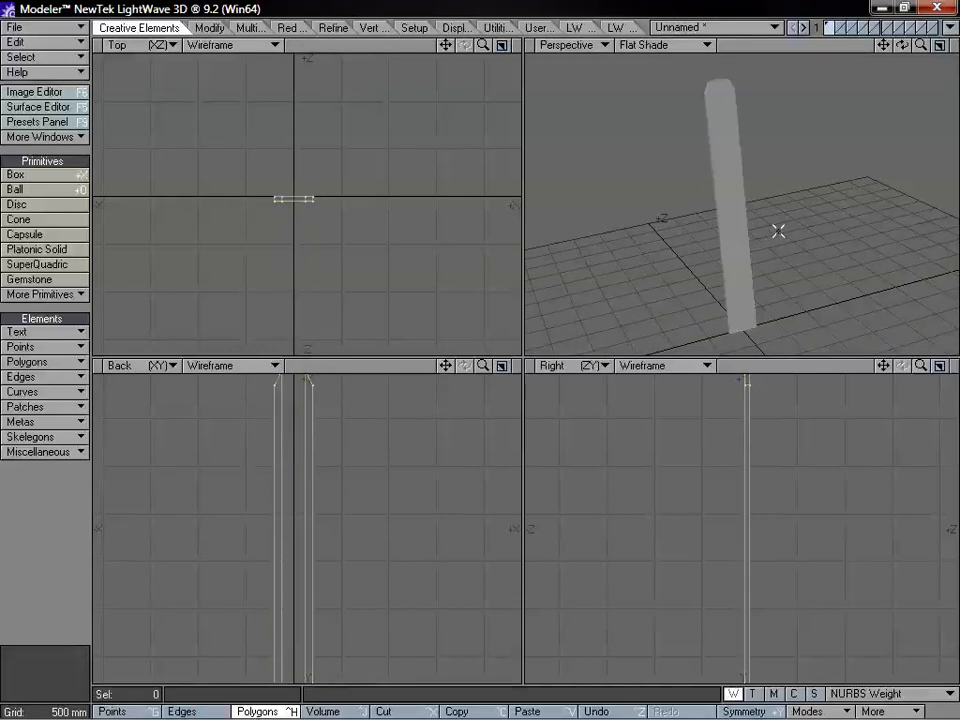
- Merge the three polygons on the board's back face into one, and do the same for its underside
{"action": "left_click_drag", "start_coordinate": [837, 221], "coordinate": [754, 199], "text": "alt"}
{"action": "left_click", "coordinate": [755, 192]}
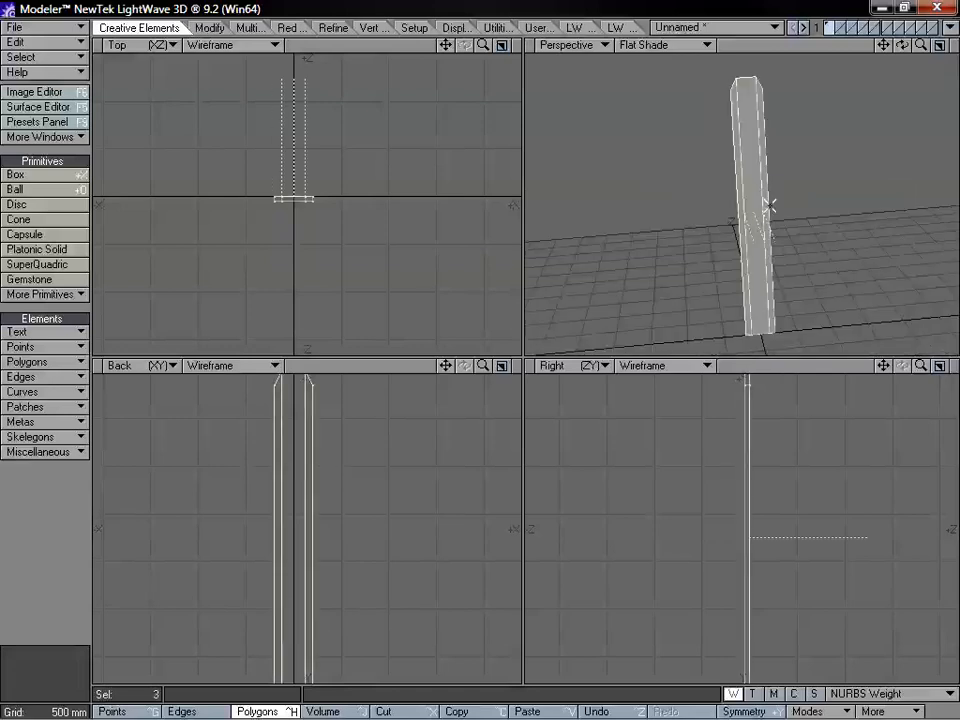
{"action": "left_click", "coordinate": [64, 519]}
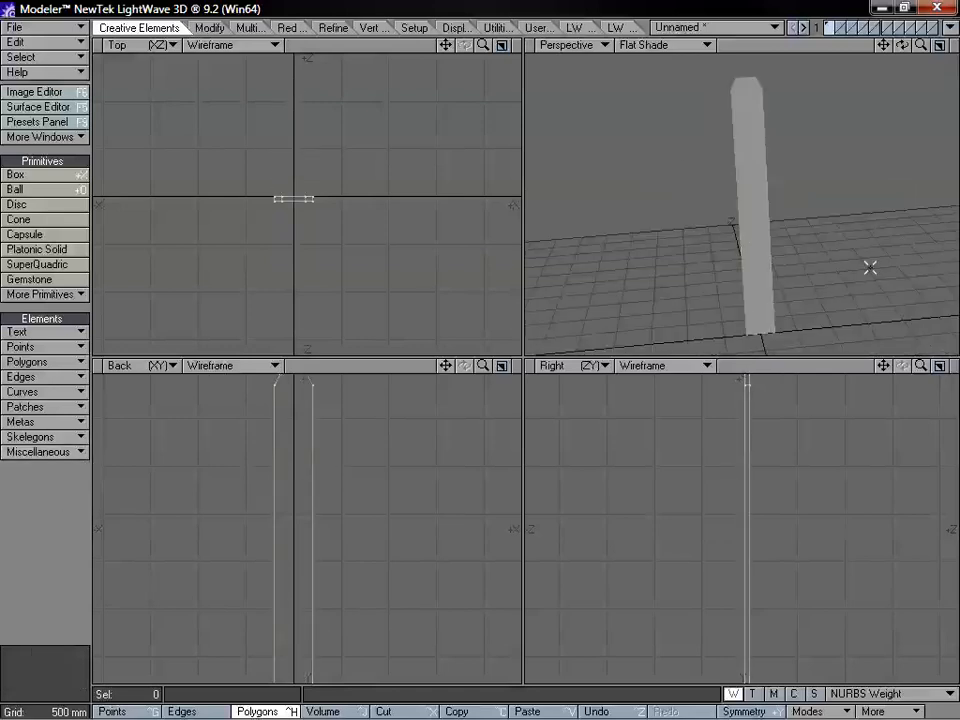
{"action": "left_click_drag", "start_coordinate": [868, 268], "coordinate": [752, 188], "text": "alt"}
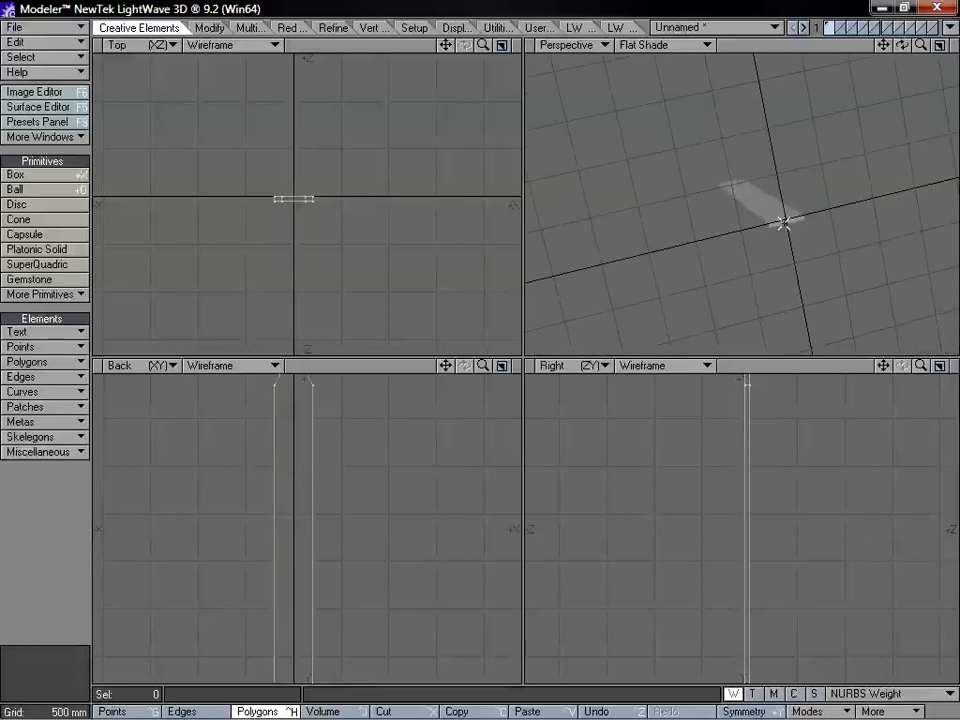
{"action": "left_click", "coordinate": [778, 224]}
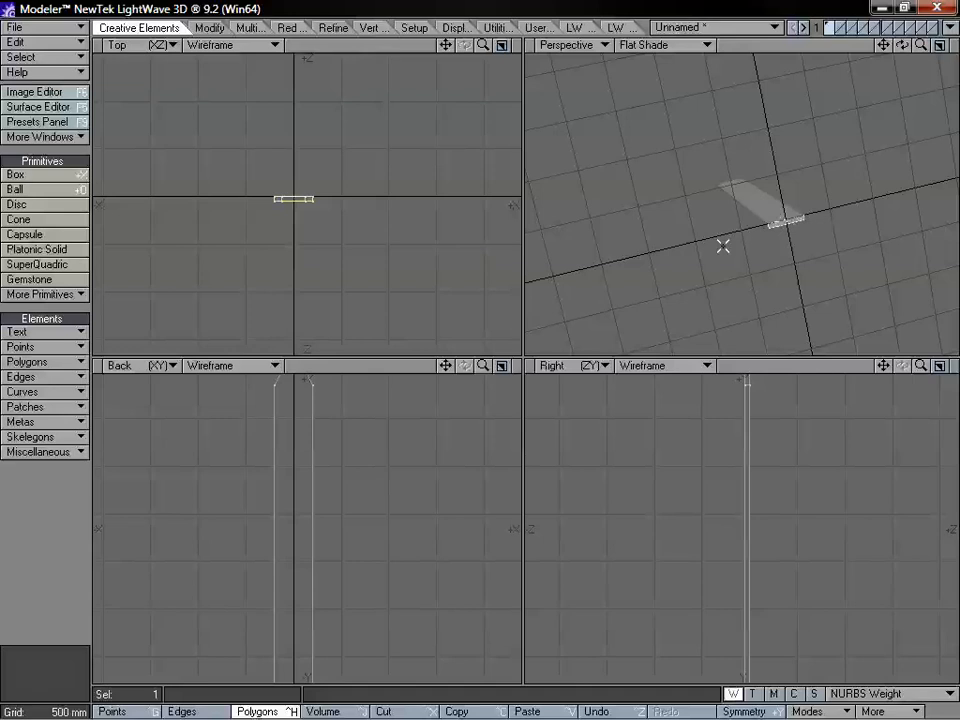
{"action": "left_click", "coordinate": [91, 485]}
- Bevel the board's large front and back polygons with a 10 mm shift and a 10 mm inset
{"action": "left_click_drag", "start_coordinate": [681, 261], "coordinate": [875, 243], "text": "alt"}
{"action": "left_click", "coordinate": [748, 173]}
{"action": "left_click", "coordinate": [755, 165], "text": "shift"}
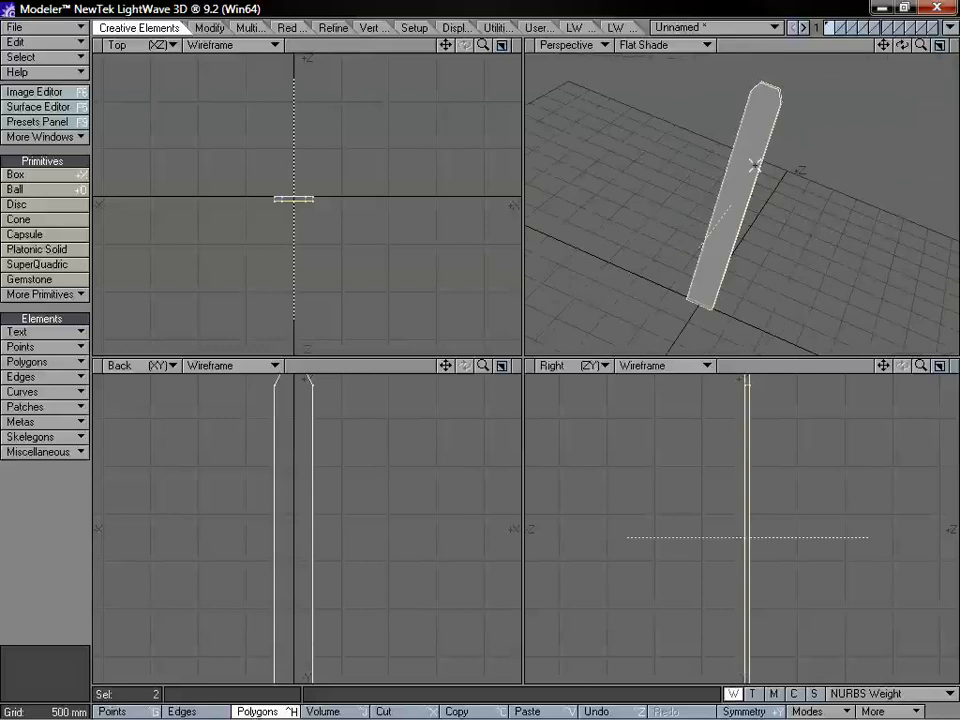
{"action": "left_click_drag", "start_coordinate": [755, 165], "coordinate": [771, 260], "text": "alt"}
{"action": "left_click_drag", "start_coordinate": [919, 47], "coordinate": [893, 122]}
{"action": "left_click_drag", "start_coordinate": [446, 46], "coordinate": [489, 72]}
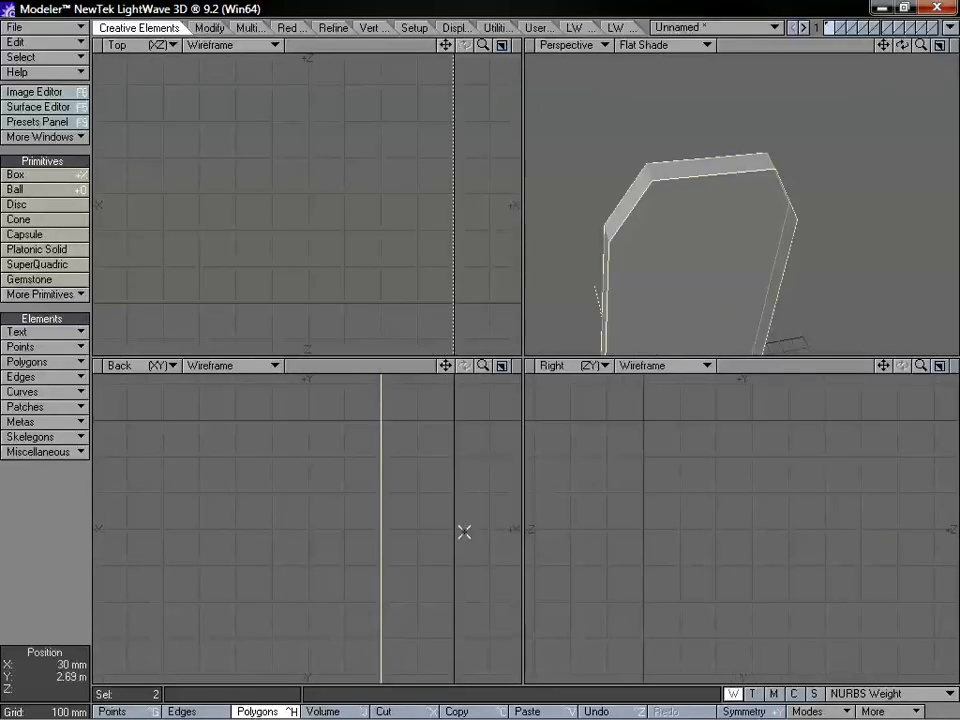
{"action": "key", "text": "b"}
{"action": "left_click_drag", "start_coordinate": [465, 508], "coordinate": [461, 514]}
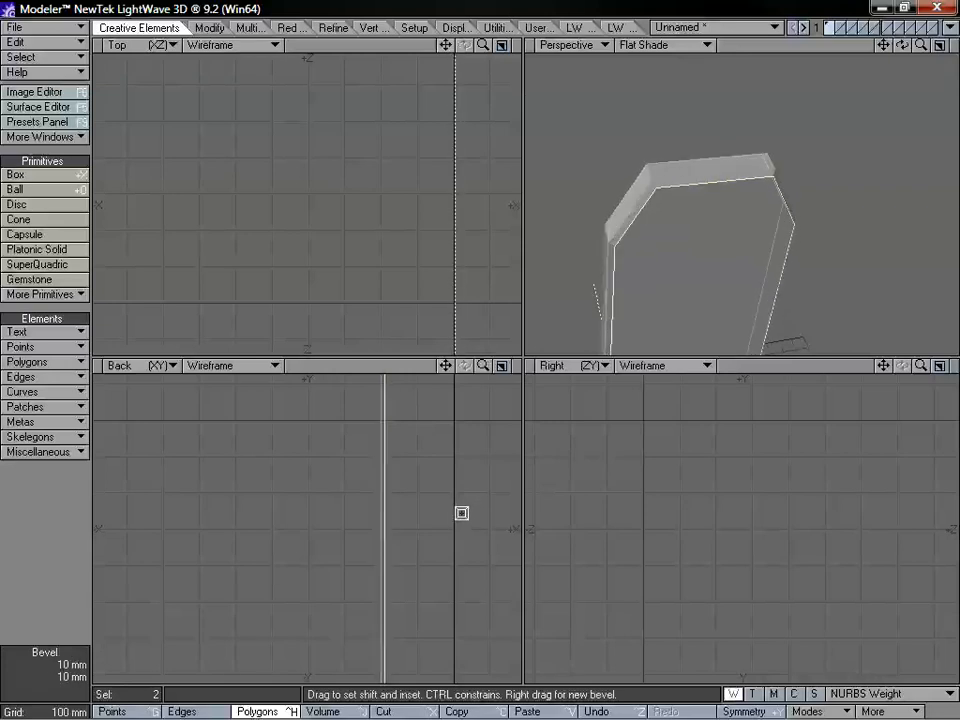
{"action": "left_click", "coordinate": [36, 525]}
{"action": "left_click", "coordinate": [45, 518]}
{"action": "key", "text": "a"}
{"action": "left_click_drag", "start_coordinate": [712, 250], "coordinate": [795, 201], "text": "alt"}
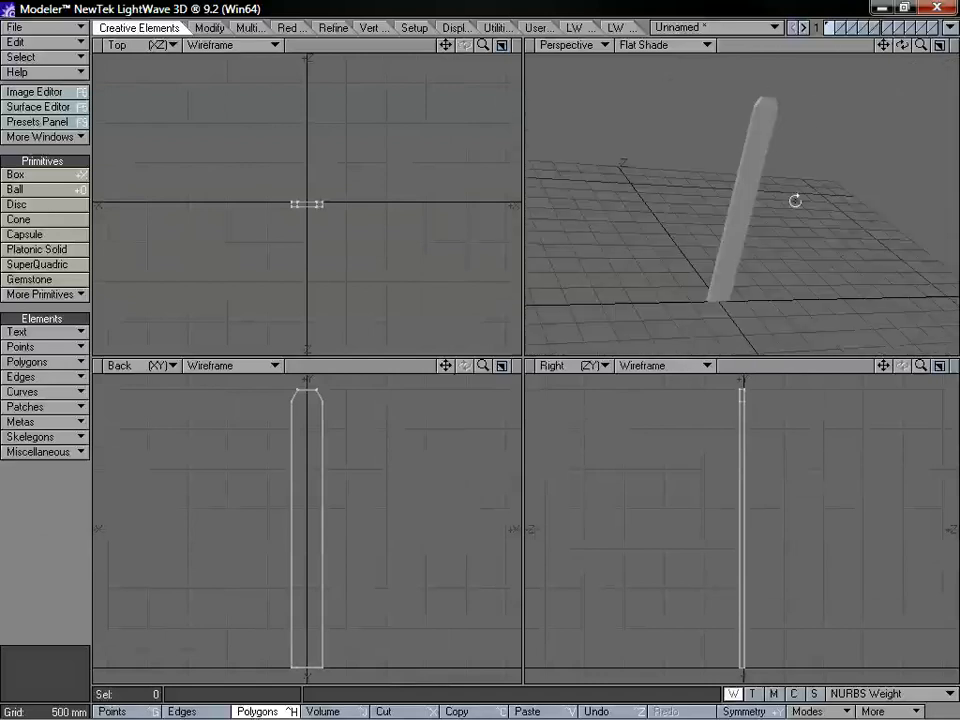
{"action": "left_click_drag", "start_coordinate": [921, 45], "coordinate": [921, 75]}
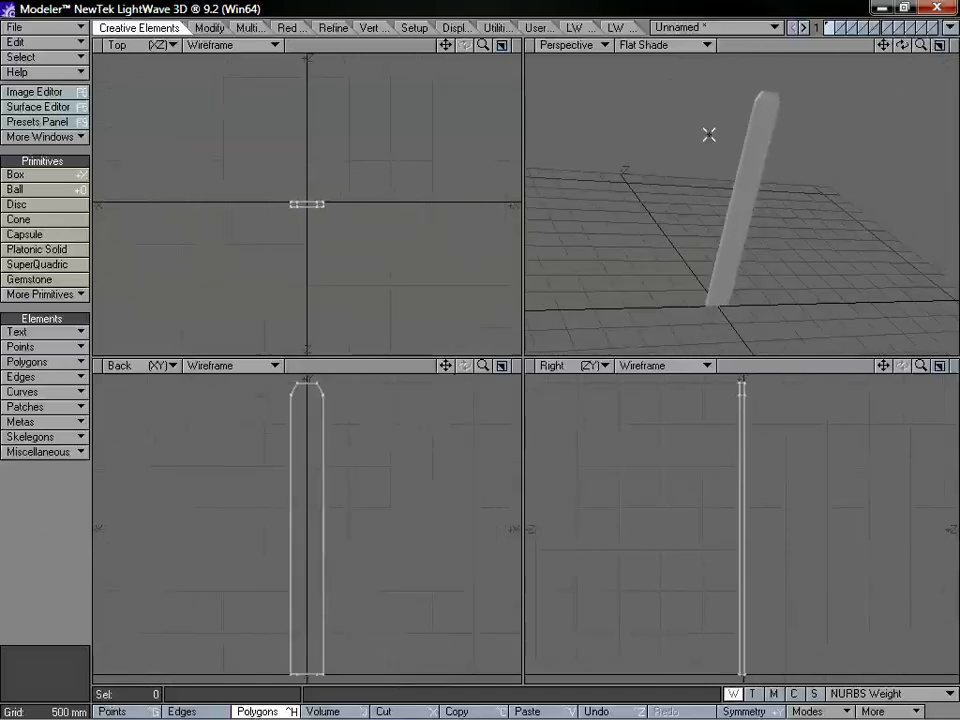
- On the second layer, with the board as background, draw a box about 1 m wide, 300 mm high and 100 mm deep across the board
{"action": "left_click_drag", "start_coordinate": [709, 134], "coordinate": [752, 206], "text": "alt"}
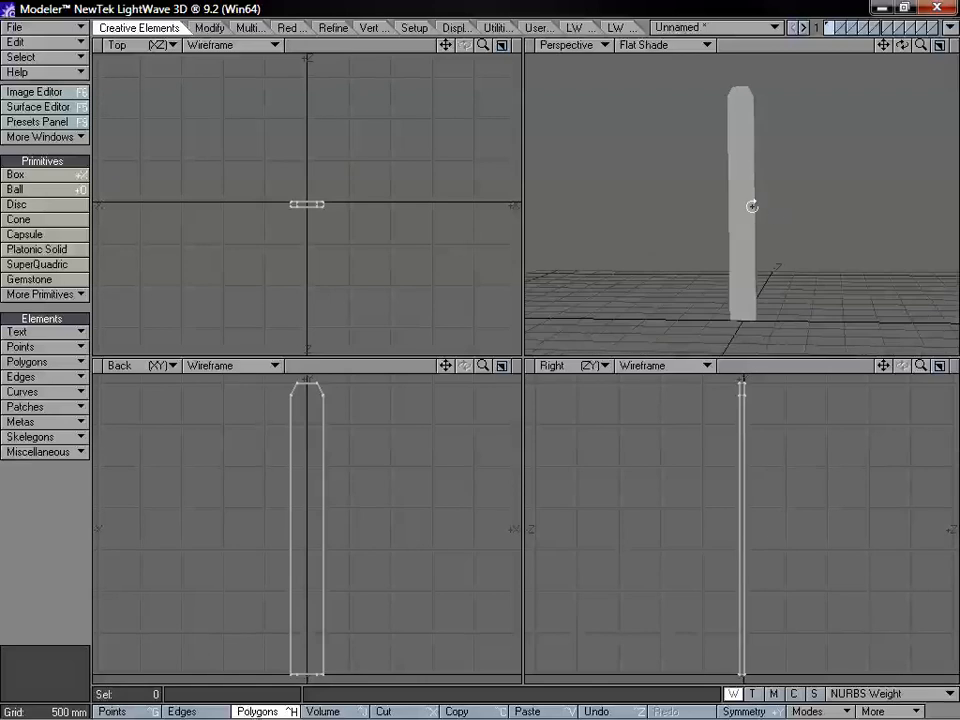
{"action": "left_click", "coordinate": [839, 25]}
{"action": "left_click", "coordinate": [831, 32]}
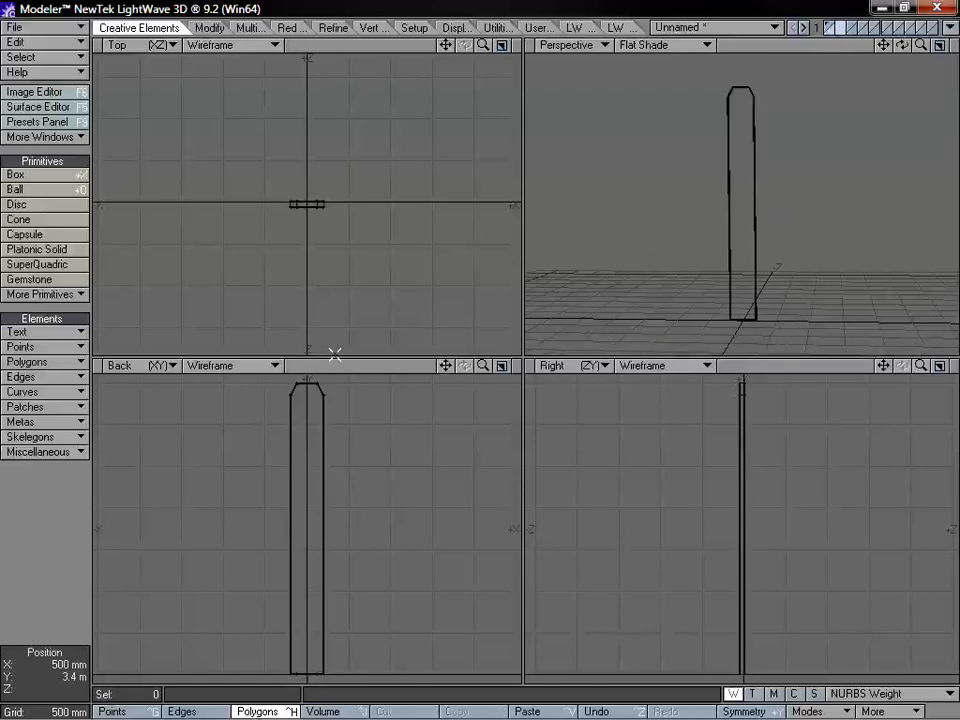
{"action": "left_click", "coordinate": [31, 175]}
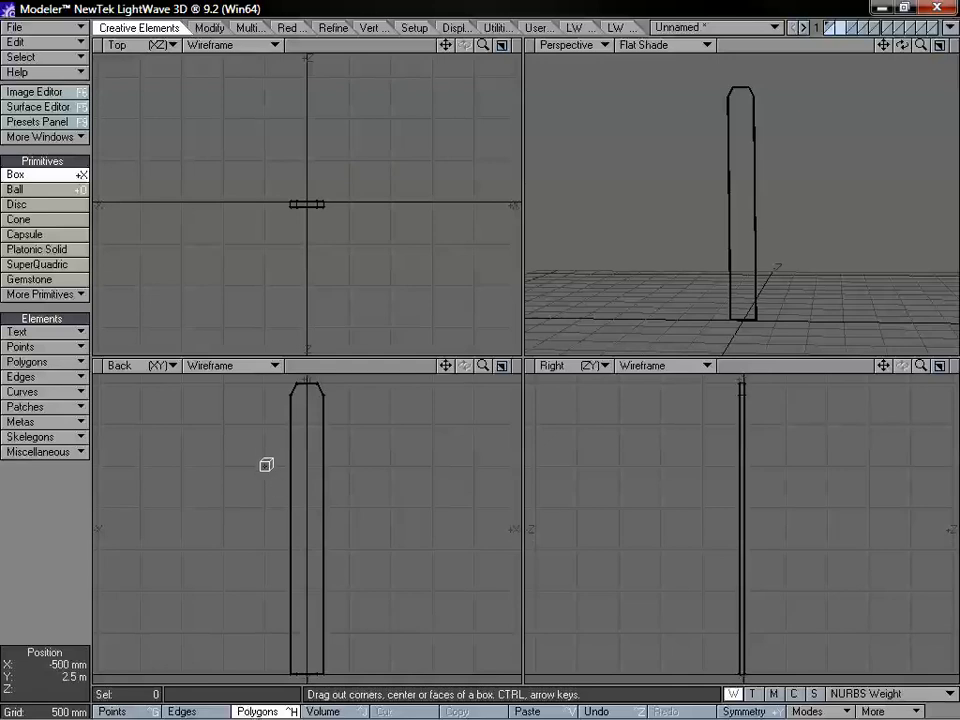
{"action": "left_click_drag", "start_coordinate": [266, 464], "coordinate": [350, 508]}
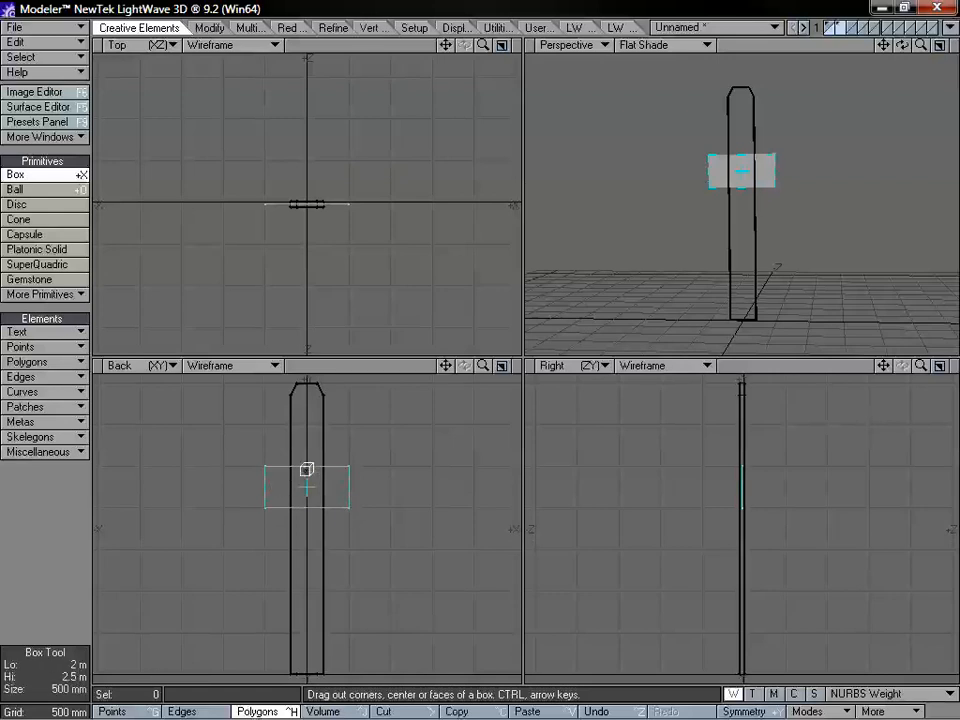
{"action": "left_click_drag", "start_coordinate": [306, 467], "coordinate": [307, 481]}
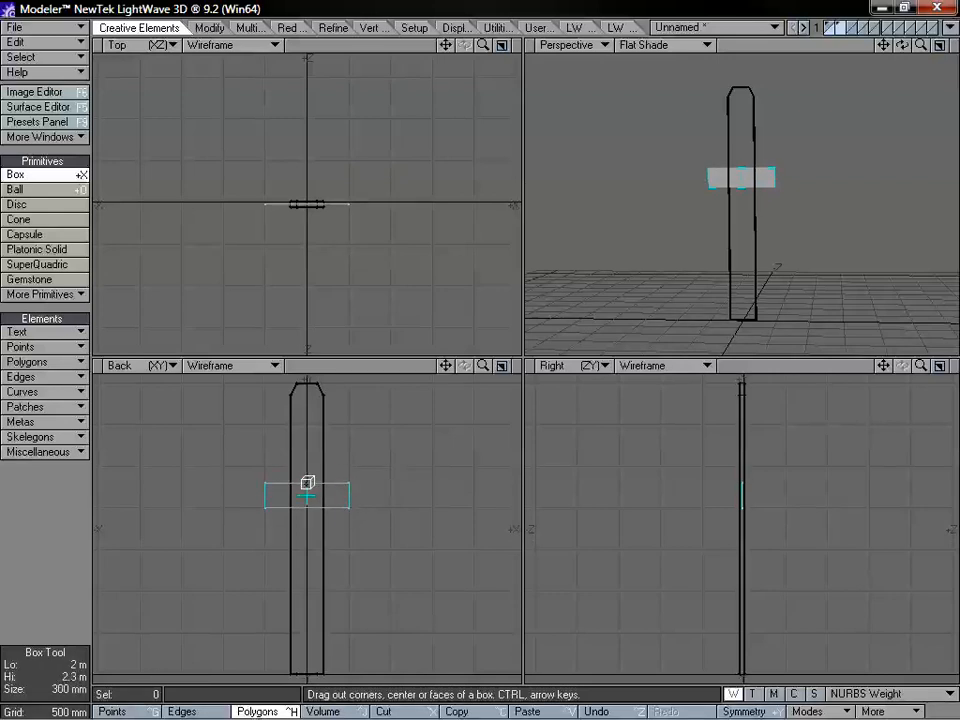
{"action": "mouse_move", "coordinate": [315, 191]}
{"action": "left_mouse_down"}
{"action": "mouse_move", "coordinate": [311, 208]}
{"action": "mouse_move", "coordinate": [313, 193]}
{"action": "mouse_move", "coordinate": [307, 199]}
{"action": "left_mouse_up"}
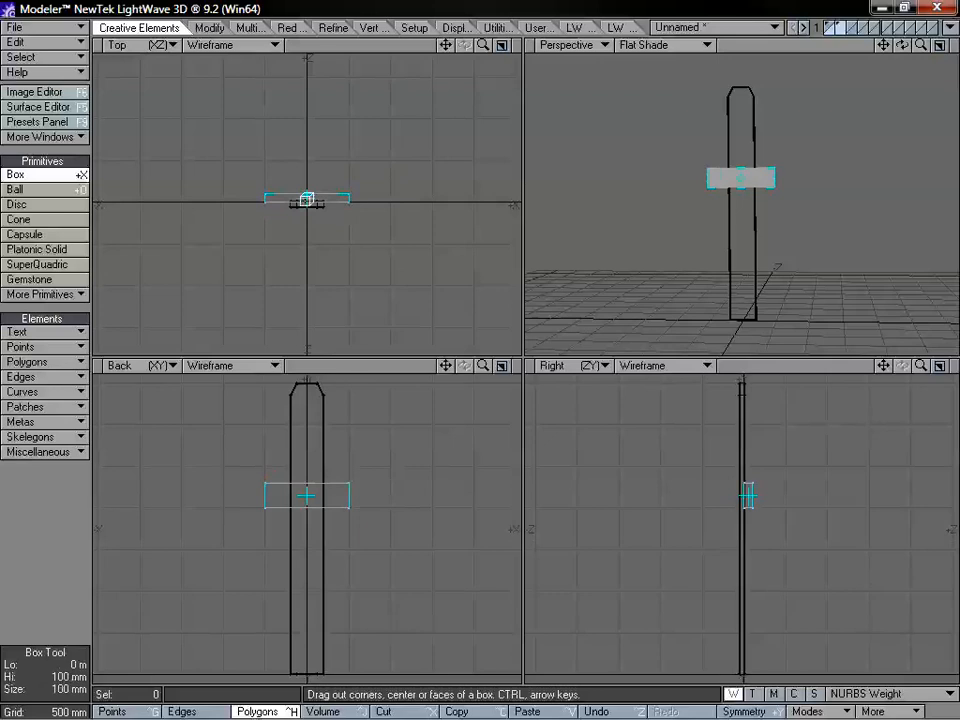
- Center the box on the board and reduce it to 55 mm deep, placing it close against the board's back from 15 to 70 mm in Z
{"action": "left_click_drag", "start_coordinate": [481, 44], "coordinate": [482, 43]}
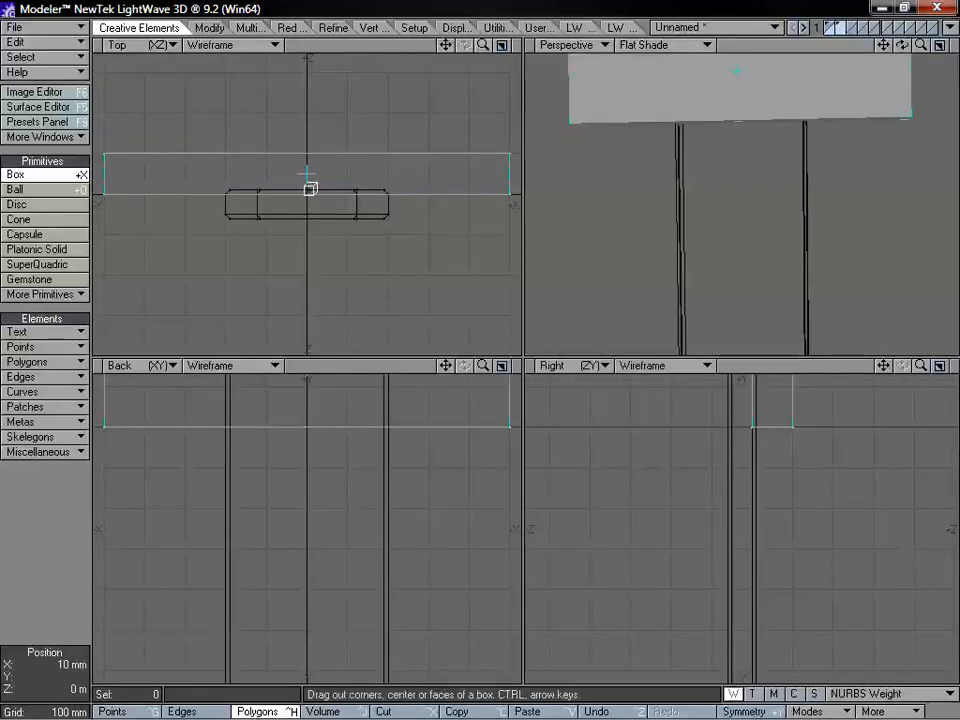
{"action": "left_click_drag", "start_coordinate": [310, 190], "coordinate": [310, 187]}
{"action": "left_click_drag", "start_coordinate": [483, 45], "coordinate": [489, 47]}
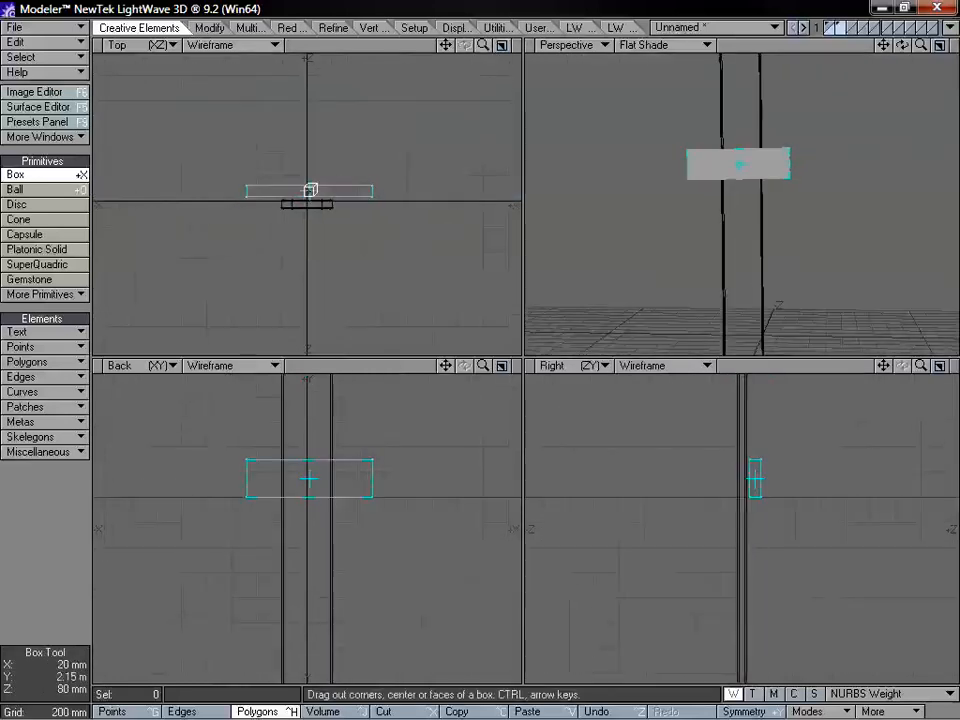
{"action": "mouse_move", "coordinate": [311, 190]}
{"action": "left_mouse_down"}
{"action": "mouse_move", "coordinate": [334, 187]}
{"action": "mouse_move", "coordinate": [307, 189]}
{"action": "left_mouse_up"}
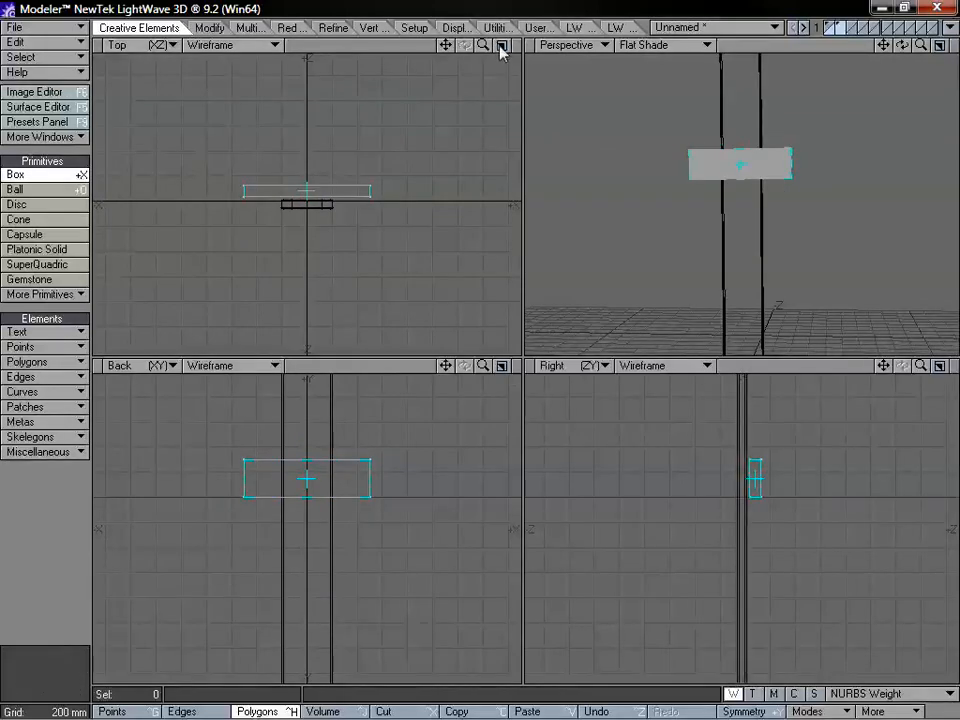
{"action": "left_click_drag", "start_coordinate": [483, 45], "coordinate": [560, 46]}
{"action": "left_click_drag", "start_coordinate": [446, 46], "coordinate": [451, 112]}
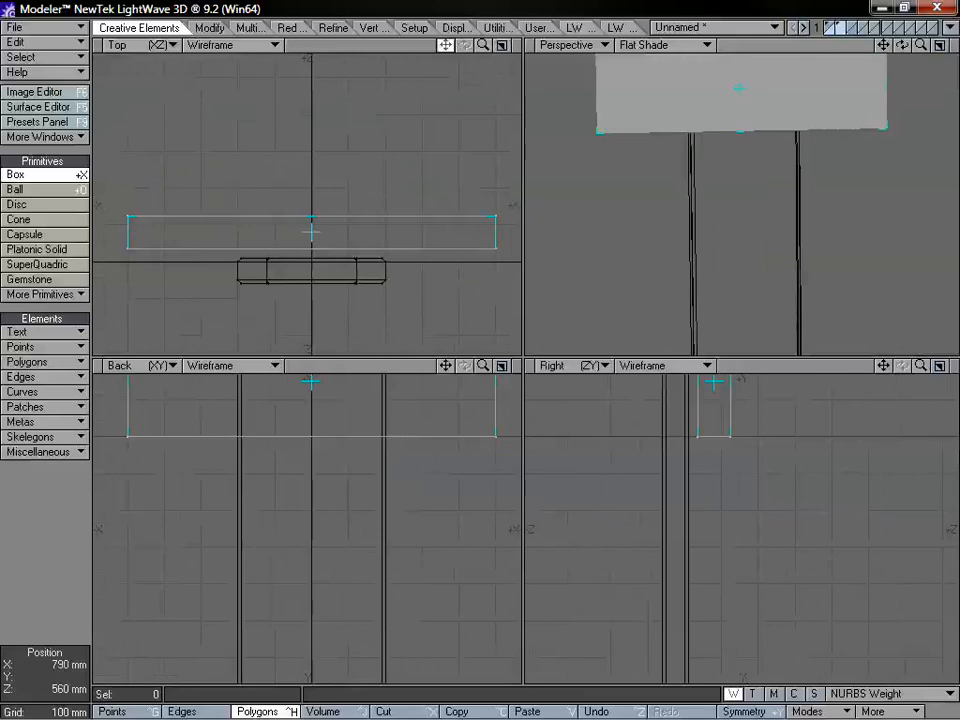
{"action": "left_click_drag", "start_coordinate": [311, 232], "coordinate": [314, 240]}
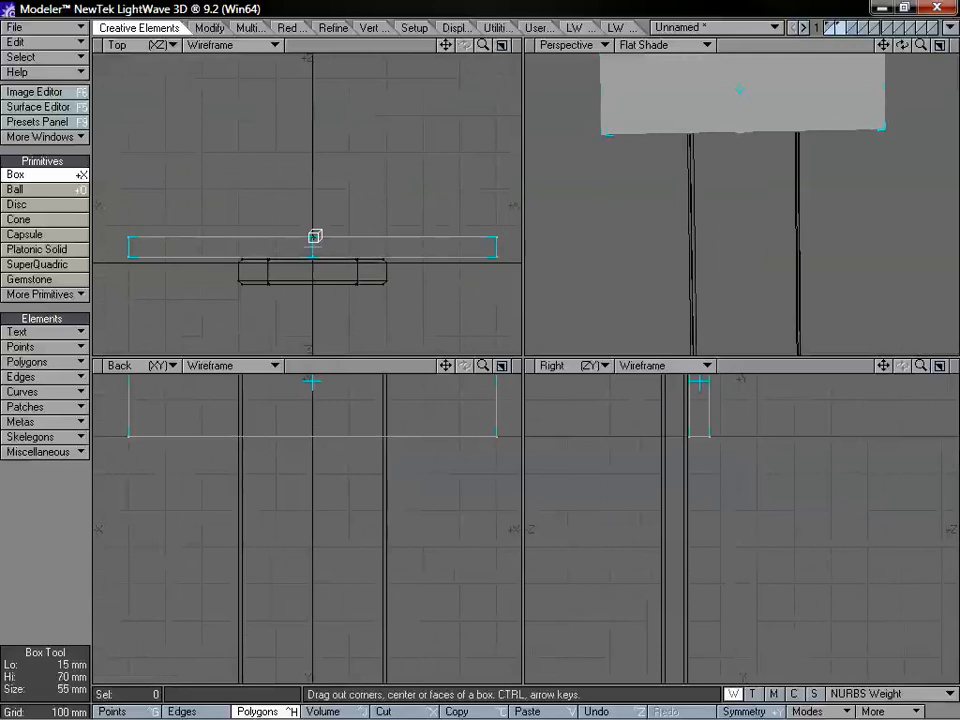
{"action": "key", "text": "a"}
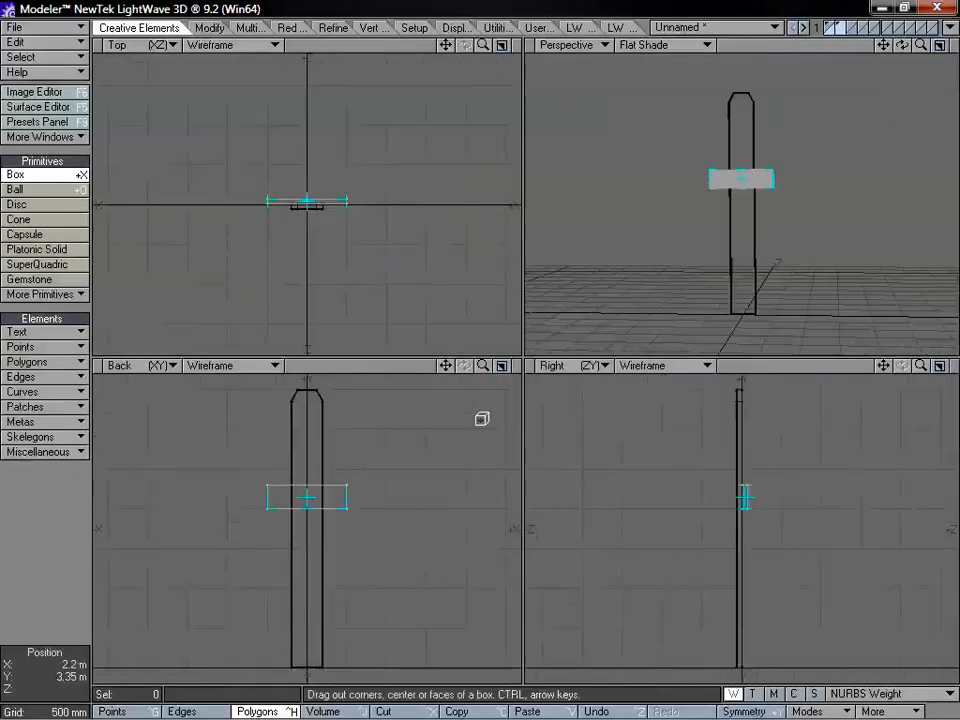
{"action": "key", "text": "space"}
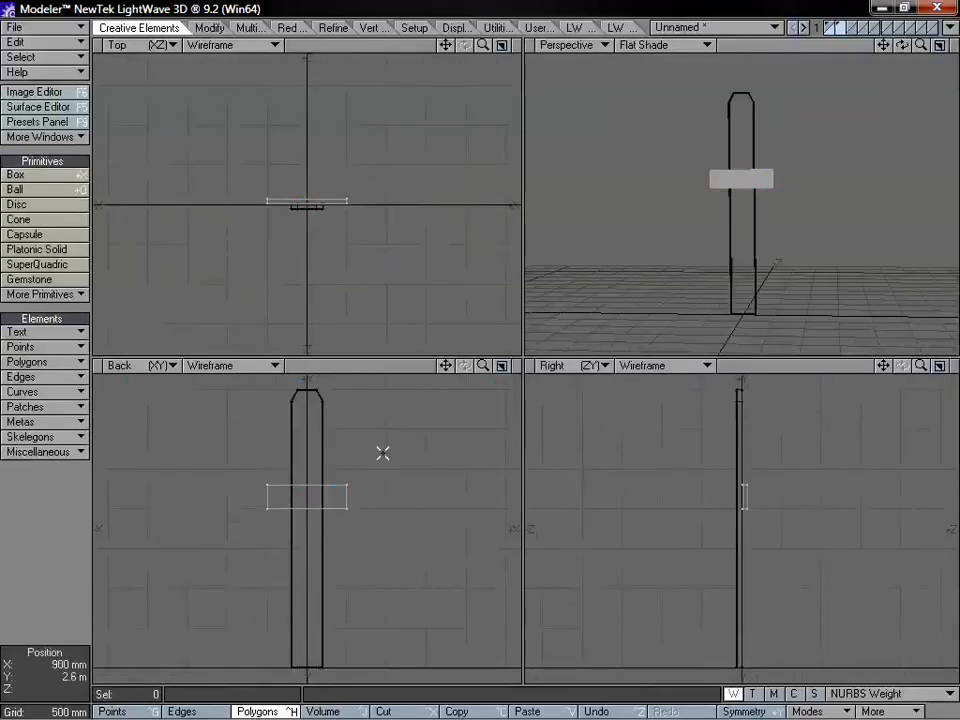
- Set the action center to Selection and scale the box horizontally to about two thirds of its width
{"action": "mouse_move", "coordinate": [381, 452]}
{"action": "right_mouse_down"}
{"action": "mouse_move", "coordinate": [443, 414]}
{"action": "mouse_move", "coordinate": [205, 480]}
{"action": "right_mouse_up"}
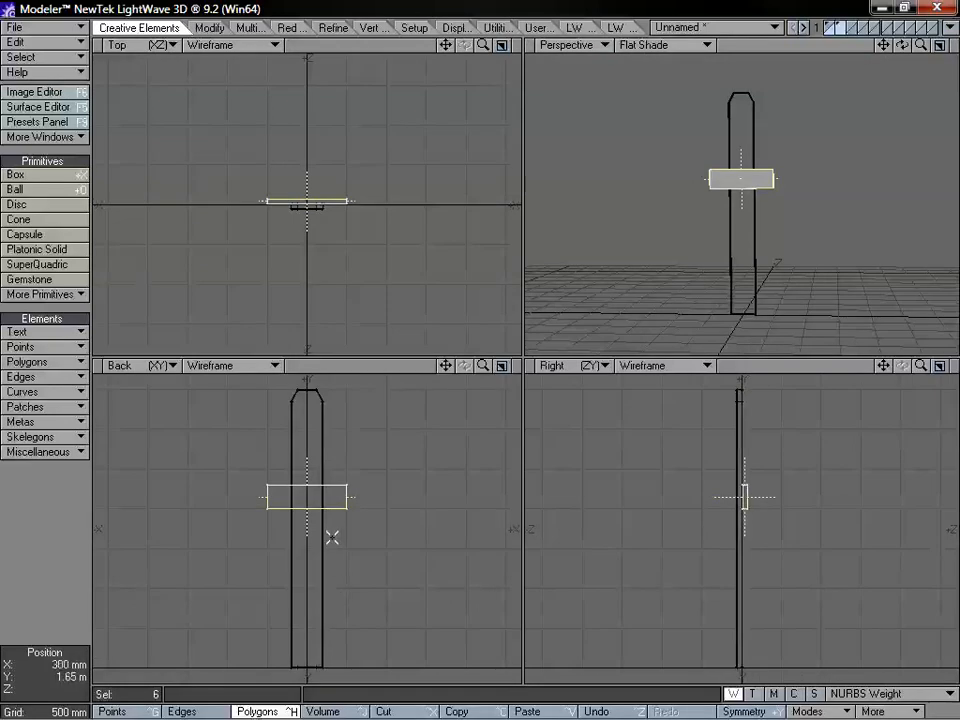
{"action": "key", "text": "h"}
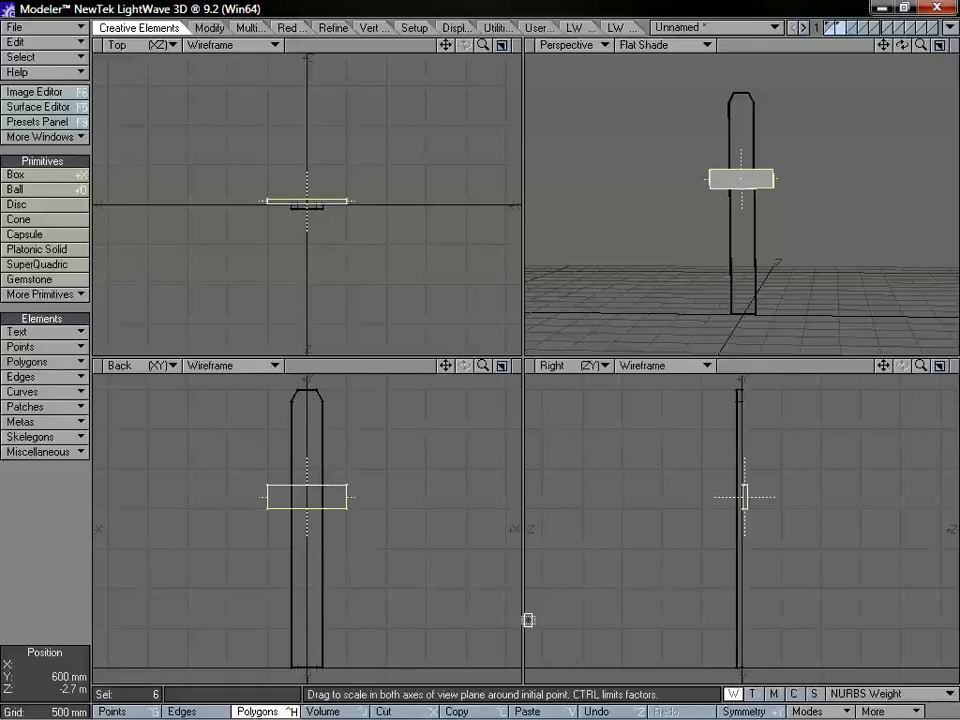
{"action": "left_click", "coordinate": [816, 712]}
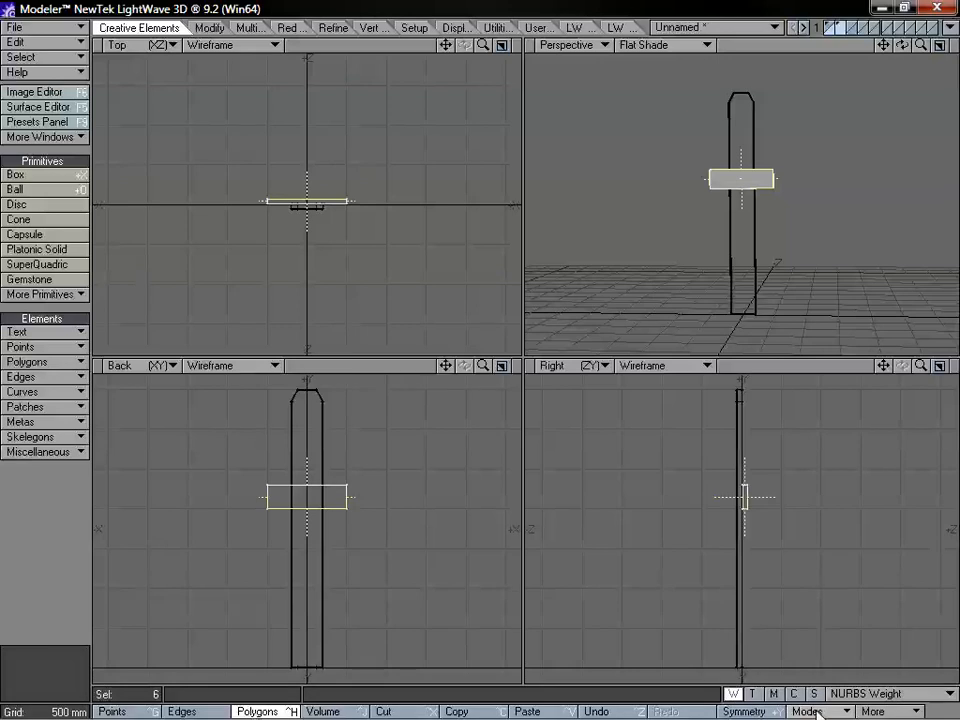
{"action": "left_click", "coordinate": [806, 712]}
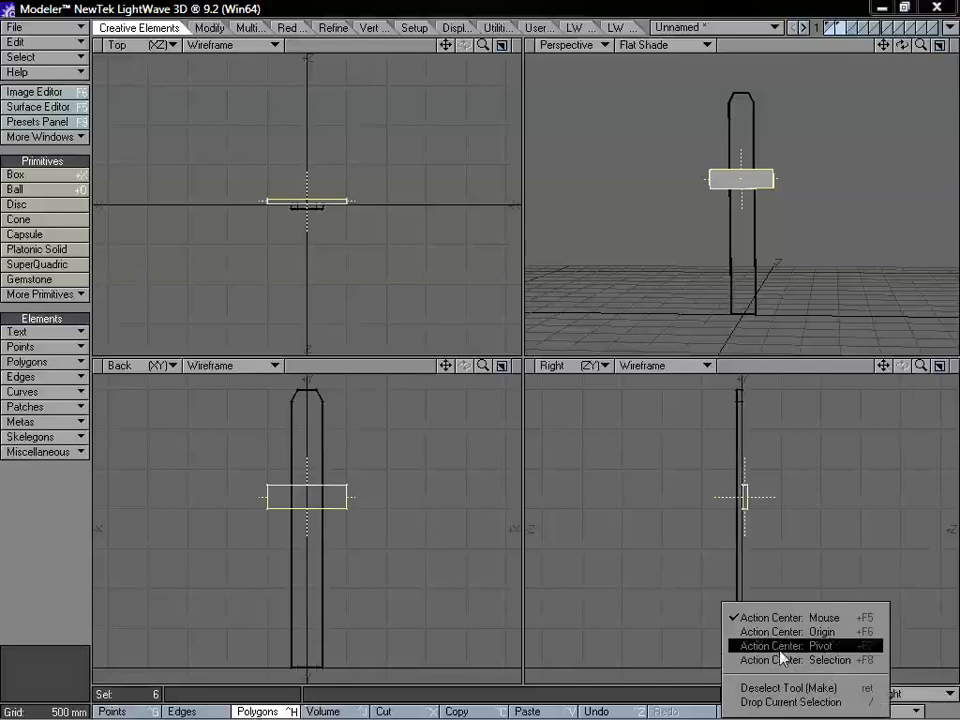
{"action": "left_click", "coordinate": [787, 662]}
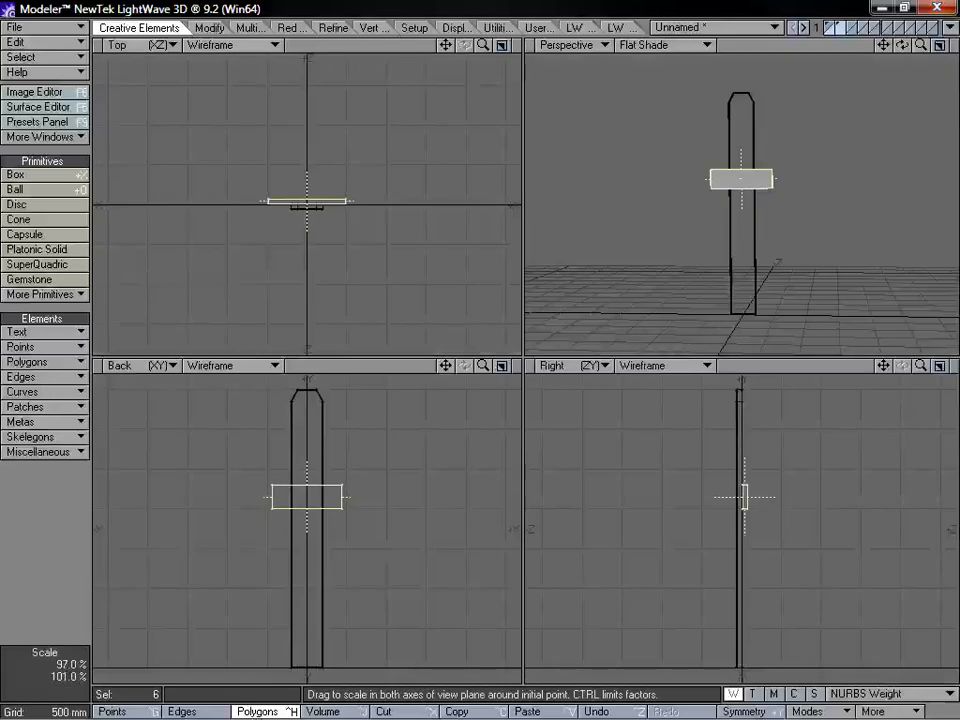
{"action": "left_click_drag", "start_coordinate": [575, 134], "coordinate": [540, 134]}
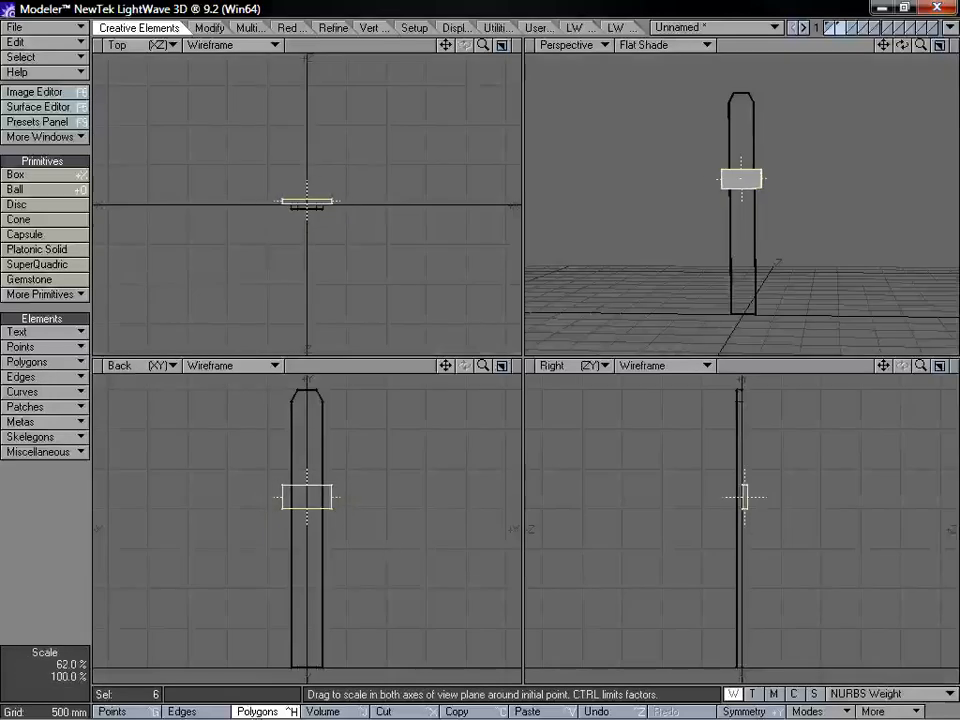
{"action": "left_click_drag", "start_coordinate": [543, 134], "coordinate": [547, 134]}
- Move the narrowed box about 350 mm up along the board
{"action": "left_click_drag", "start_coordinate": [450, 371], "coordinate": [445, 402]}
{"action": "key", "text": "t"}
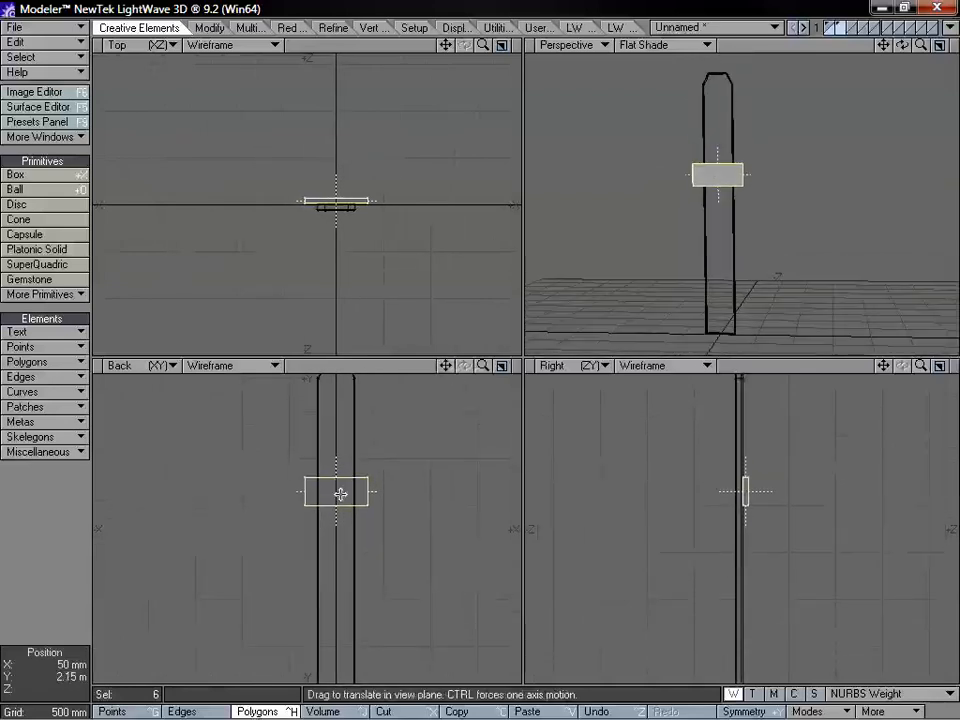
{"action": "left_click_drag", "start_coordinate": [340, 493], "coordinate": [340, 460]}
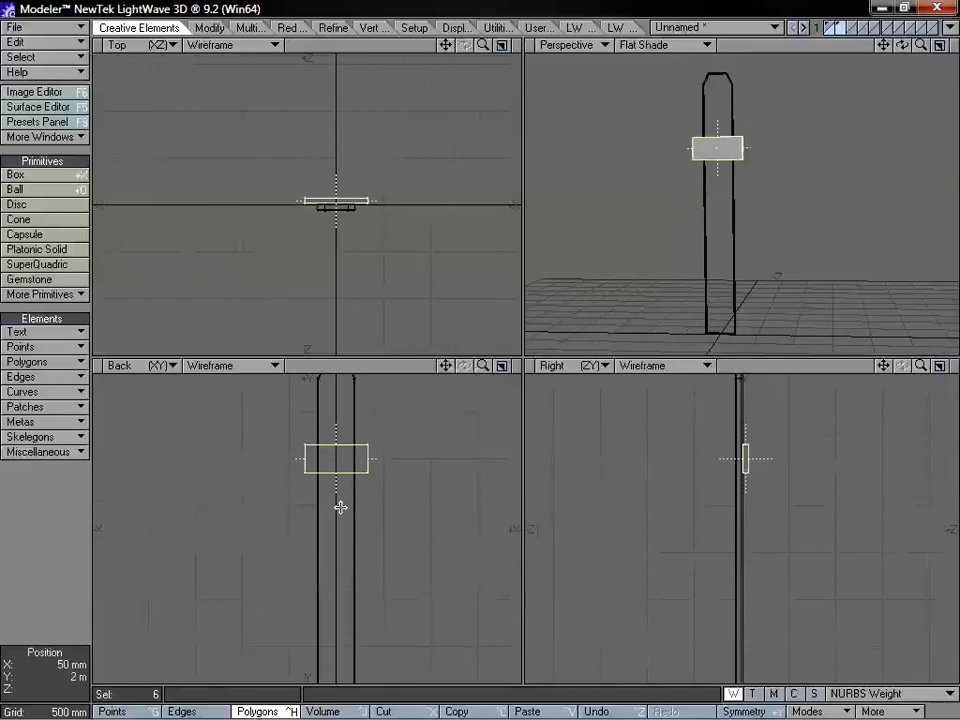
- Duplicate the box and place the copy about 1.35 m lower on the board to form a second crosspiece
{"action": "left_click_drag", "start_coordinate": [483, 365], "coordinate": [446, 347]}
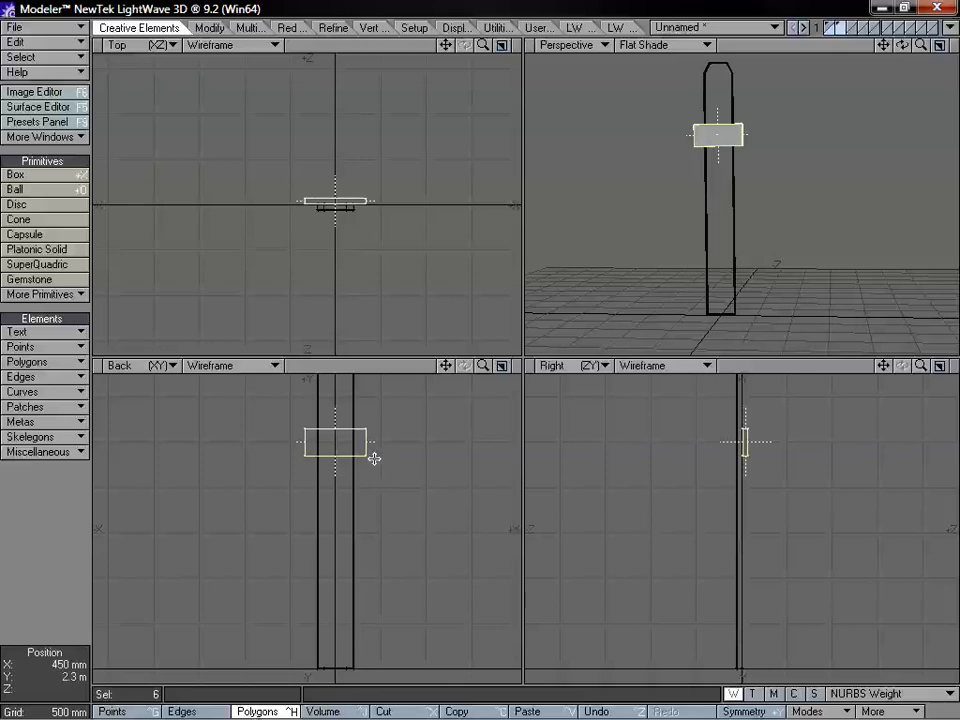
{"action": "left_click_drag", "start_coordinate": [351, 424], "coordinate": [336, 526]}
{"action": "right_click_drag", "start_coordinate": [325, 440], "coordinate": [476, 609]}
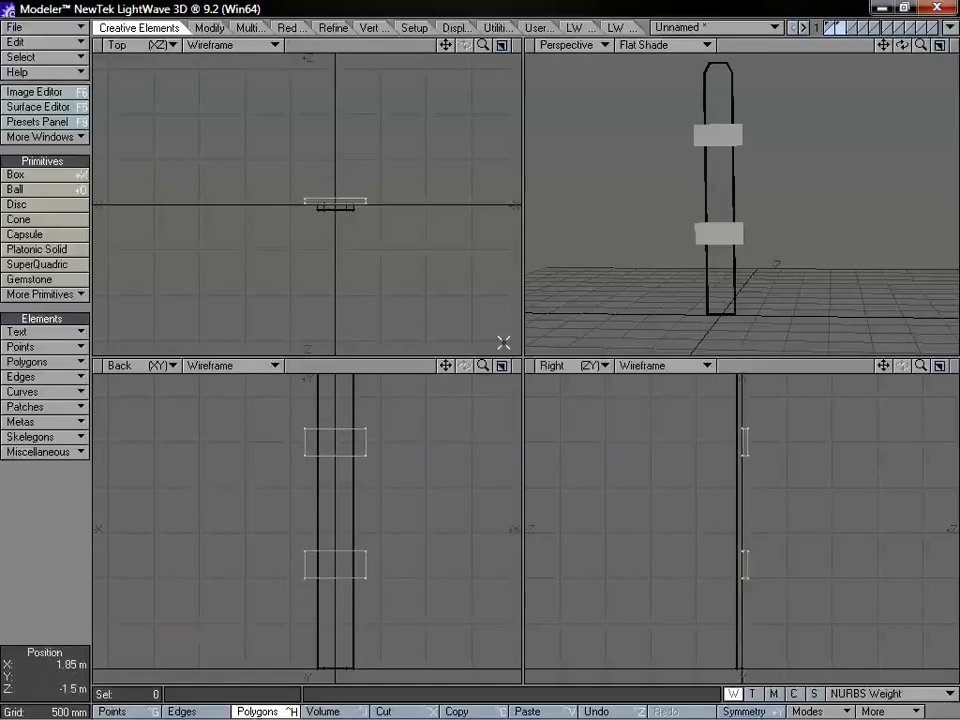
{"action": "mouse_move", "coordinate": [483, 366]}
{"action": "left_mouse_down"}
{"action": "mouse_move", "coordinate": [468, 366]}
{"action": "mouse_move", "coordinate": [446, 391]}
{"action": "mouse_move", "coordinate": [478, 366]}
{"action": "left_mouse_up"}
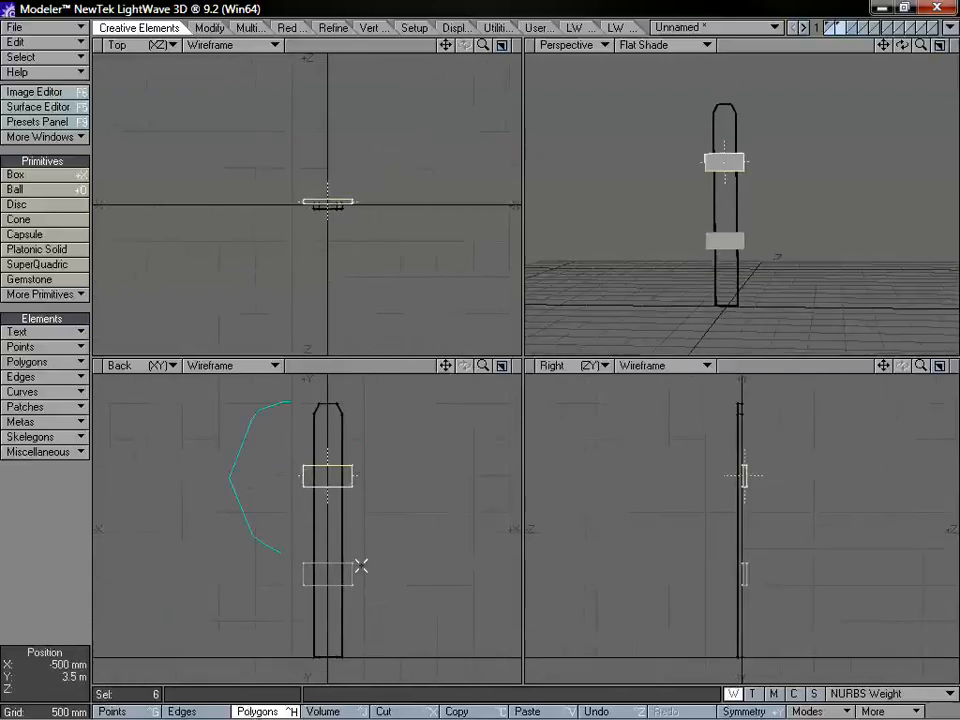
{"action": "key", "text": "a"}
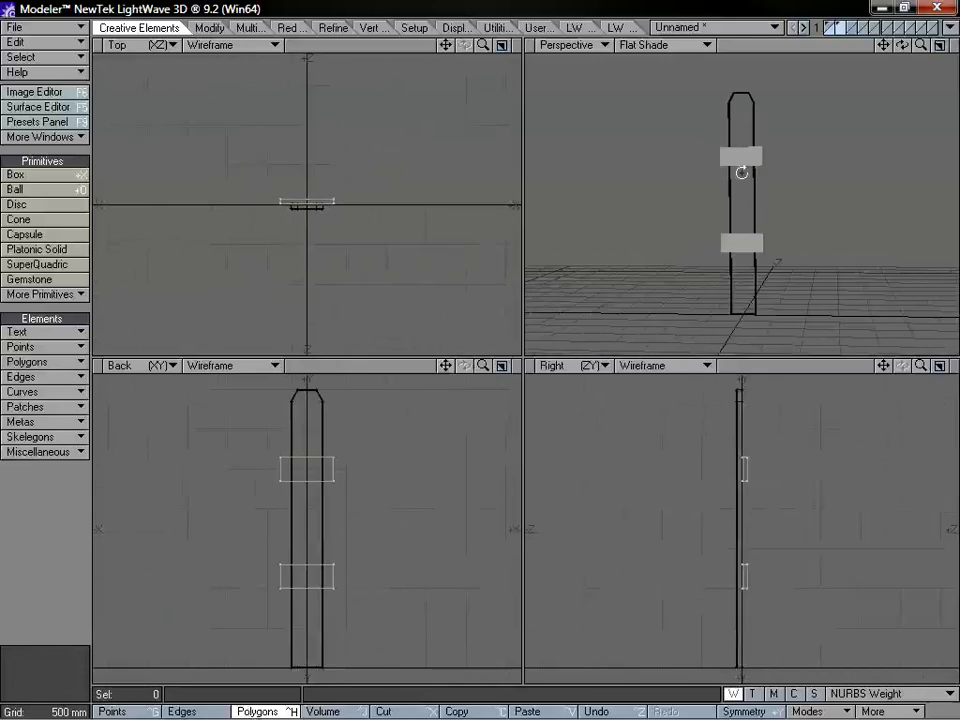
- Hide the background board and delete the end polygons on both sides of the two crosspieces
{"action": "left_click_drag", "start_coordinate": [741, 172], "coordinate": [649, 216], "text": "alt"}
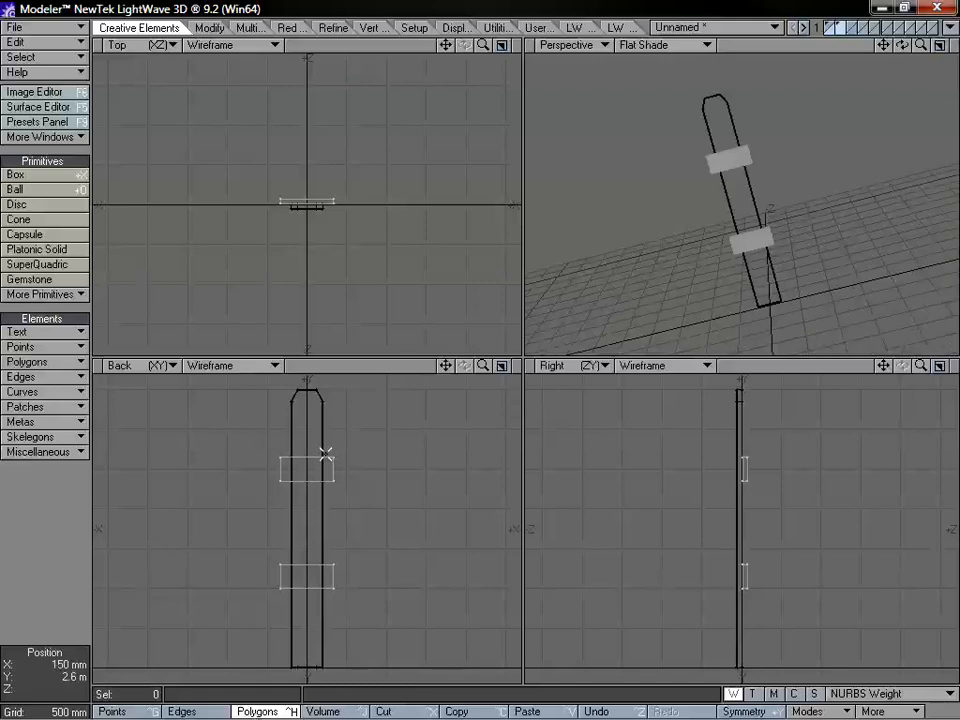
{"action": "left_click_drag", "start_coordinate": [825, 206], "coordinate": [751, 214], "text": "alt"}
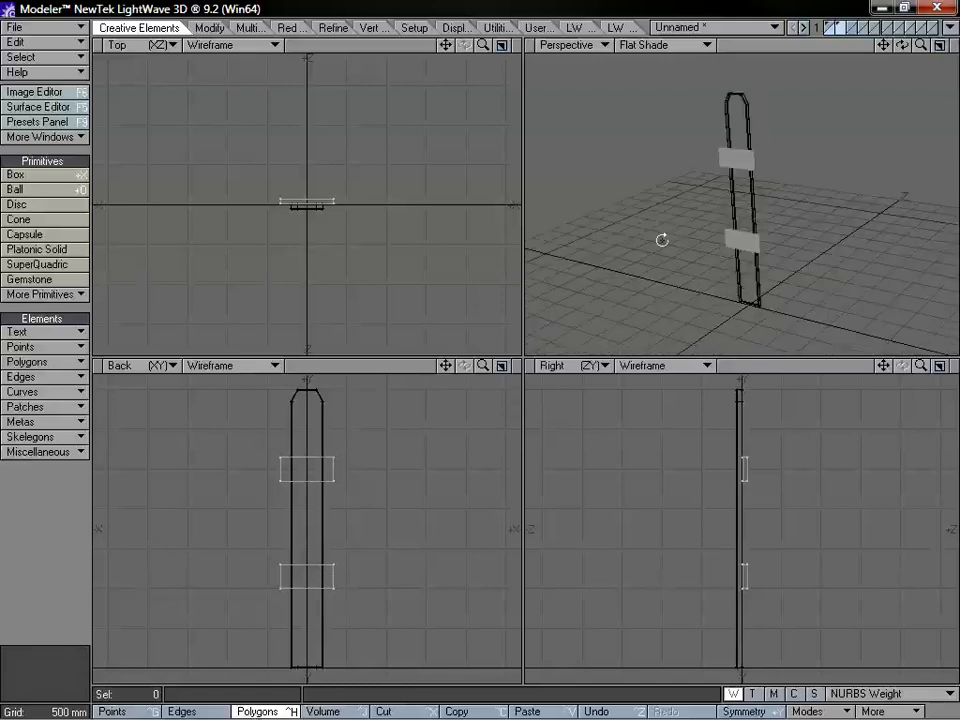
{"action": "mouse_move", "coordinate": [662, 240]}
{"action": "left_mouse_down", "text": "alt"}
{"action": "mouse_move", "coordinate": [696, 219]}
{"action": "mouse_move", "coordinate": [829, 193]}
{"action": "mouse_move", "coordinate": [884, 245]}
{"action": "mouse_move", "coordinate": [703, 231]}
{"action": "mouse_move", "coordinate": [833, 84]}
{"action": "mouse_move", "coordinate": [754, 225]}
{"action": "mouse_move", "coordinate": [722, 204]}
{"action": "mouse_move", "coordinate": [724, 236]}
{"action": "mouse_move", "coordinate": [823, 249]}
{"action": "mouse_move", "coordinate": [756, 195]}
{"action": "mouse_move", "coordinate": [663, 190]}
{"action": "left_mouse_up", "text": "alt"}
{"action": "left_click", "coordinate": [843, 28]}
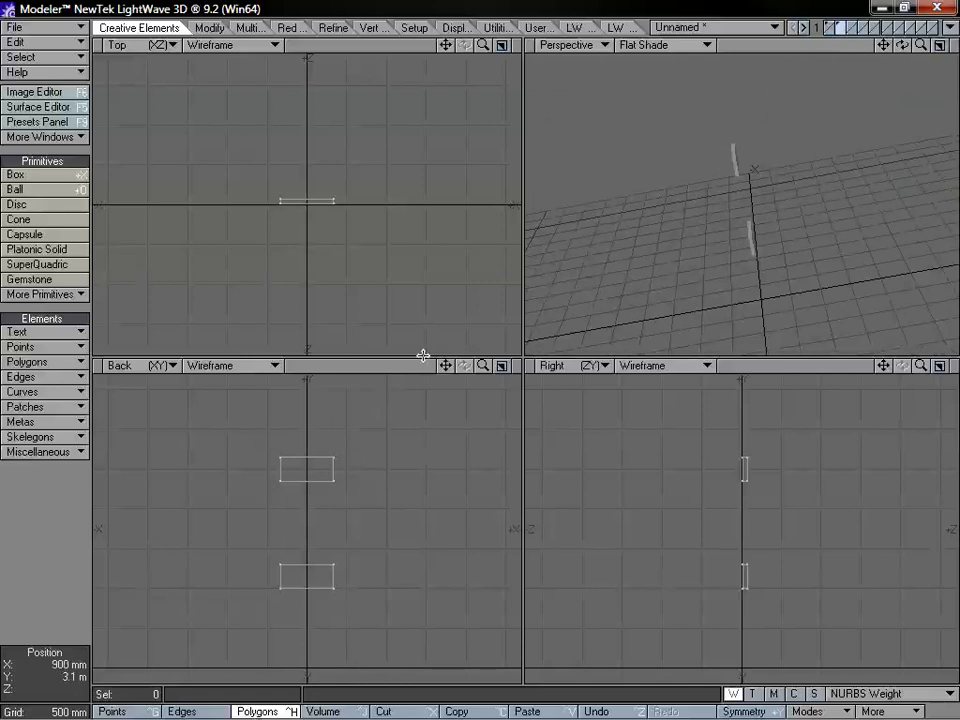
{"action": "left_click_drag", "start_coordinate": [484, 367], "coordinate": [531, 308]}
{"action": "right_click_drag", "start_coordinate": [402, 493], "coordinate": [321, 386]}
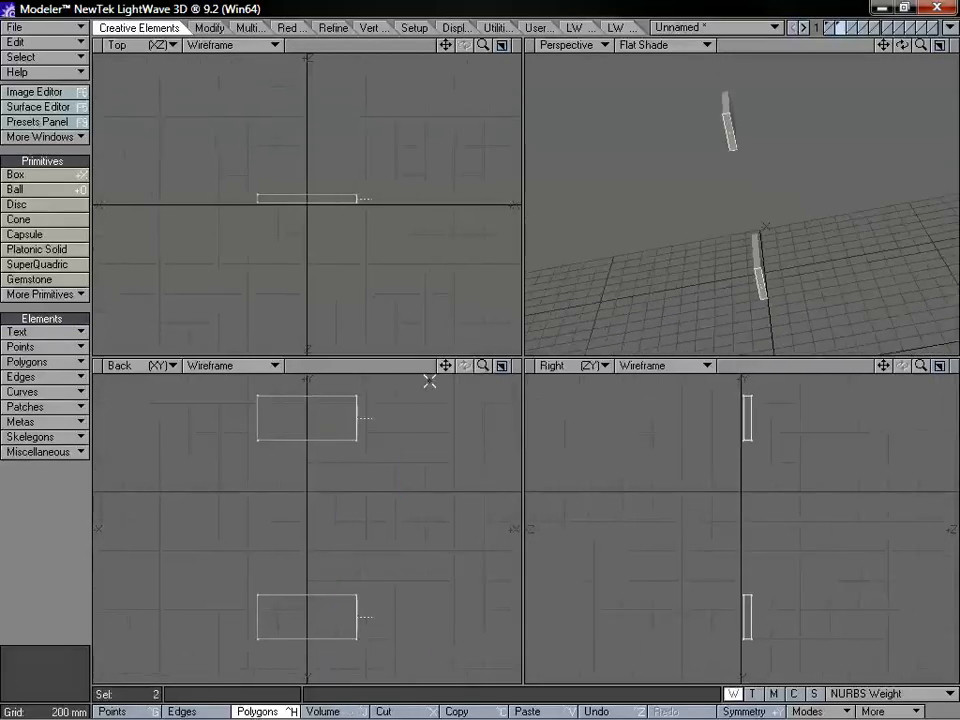
{"action": "key", "text": "slash"}
{"action": "mouse_move", "coordinate": [311, 491]}
{"action": "right_mouse_down"}
{"action": "mouse_move", "coordinate": [254, 339]}
{"action": "mouse_move", "coordinate": [275, 696]}
{"action": "mouse_move", "coordinate": [305, 476]}
{"action": "right_mouse_up"}
{"action": "key", "text": "slash"}
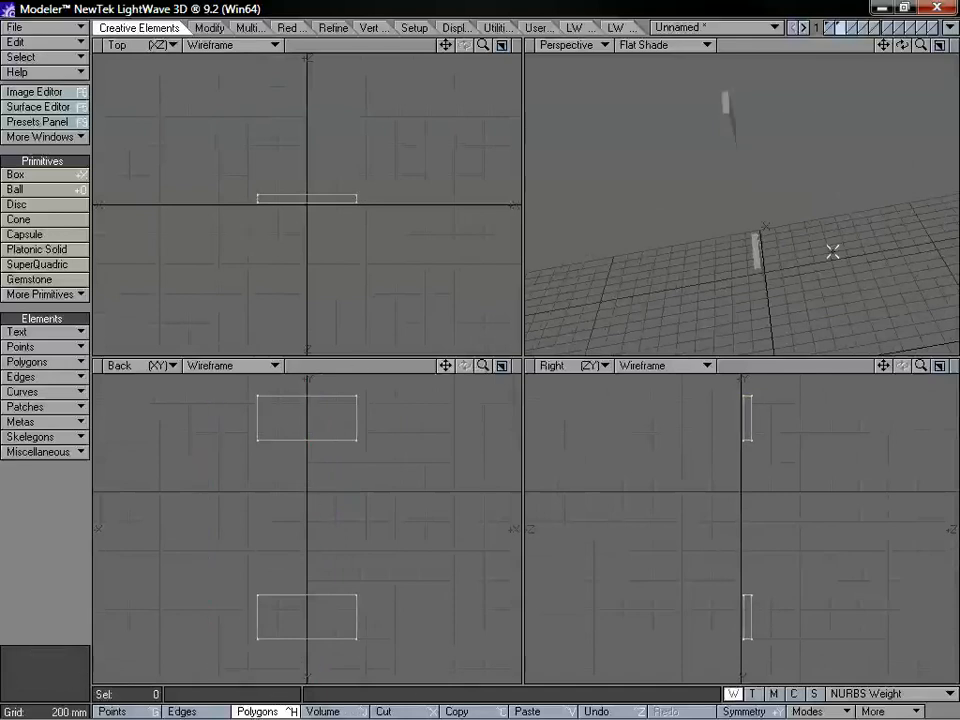
- Select all polygons of both crosspieces and bevel them with a shift and inset of about 20 mm
{"action": "left_click_drag", "start_coordinate": [831, 251], "coordinate": [763, 259], "text": "alt"}
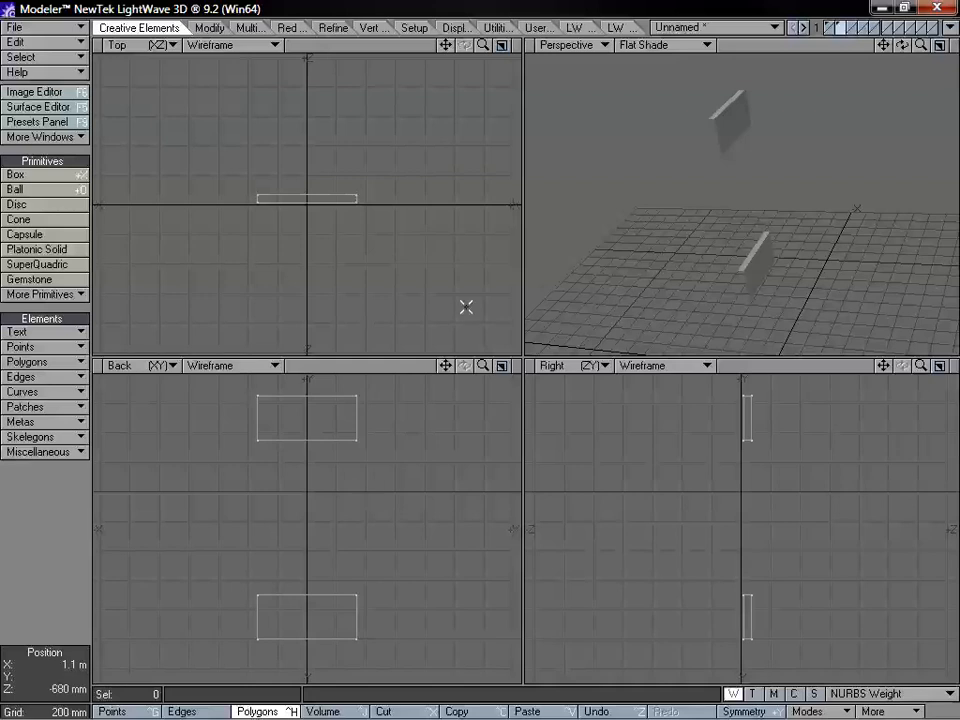
{"action": "left_click_drag", "start_coordinate": [483, 366], "coordinate": [460, 375]}
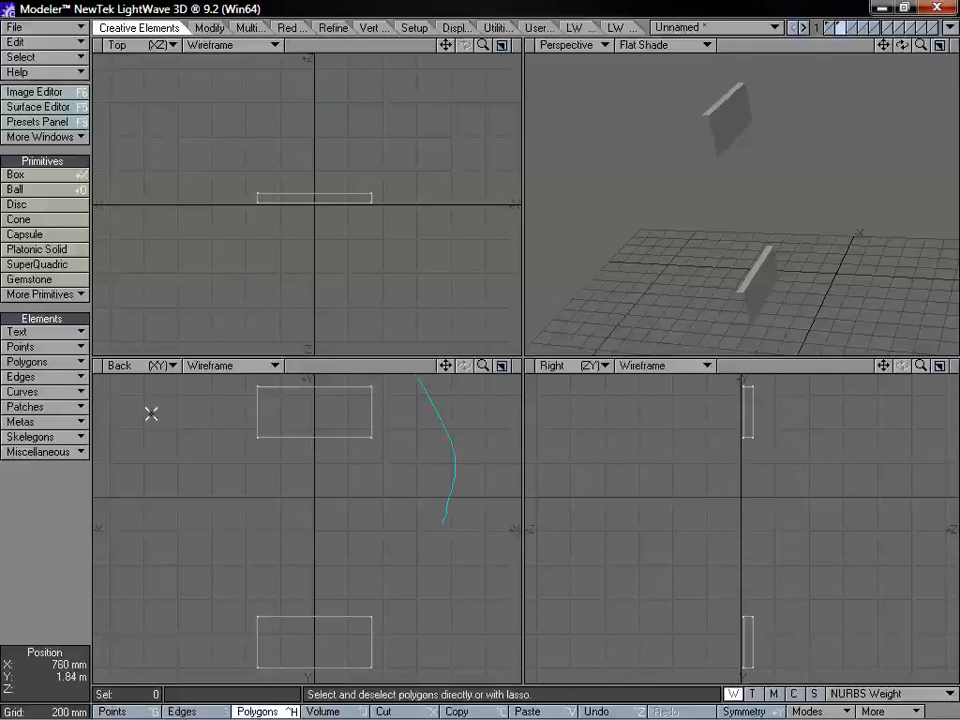
{"action": "mouse_move", "coordinate": [151, 413]}
{"action": "right_mouse_down"}
{"action": "mouse_move", "coordinate": [418, 349]}
{"action": "mouse_move", "coordinate": [420, 370]}
{"action": "right_mouse_up"}
{"action": "key", "text": "b"}
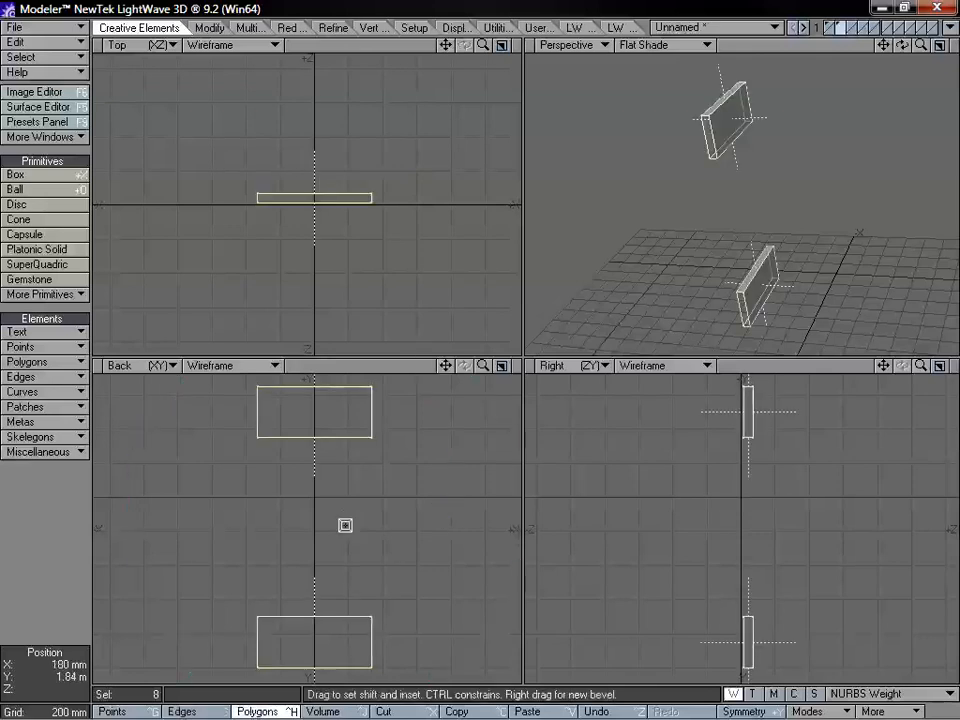
{"action": "left_click", "coordinate": [345, 523]}
{"action": "left_click_drag", "start_coordinate": [344, 524], "coordinate": [346, 526]}
{"action": "left_click", "coordinate": [346, 526]}
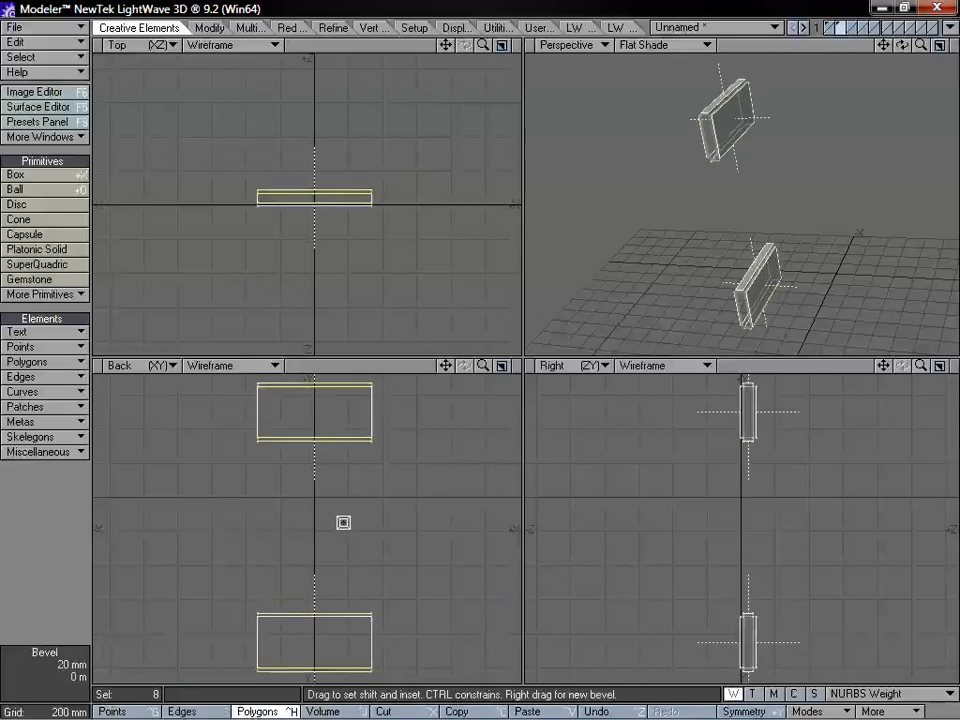
{"action": "left_click_drag", "start_coordinate": [343, 524], "coordinate": [343, 527]}
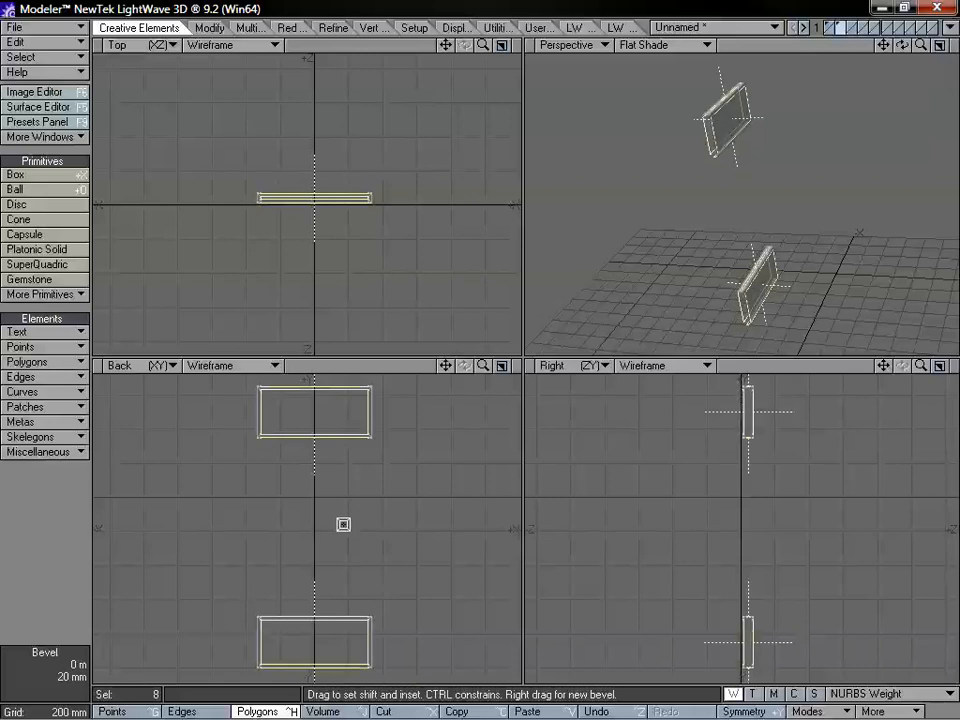
{"action": "key", "text": "space"}
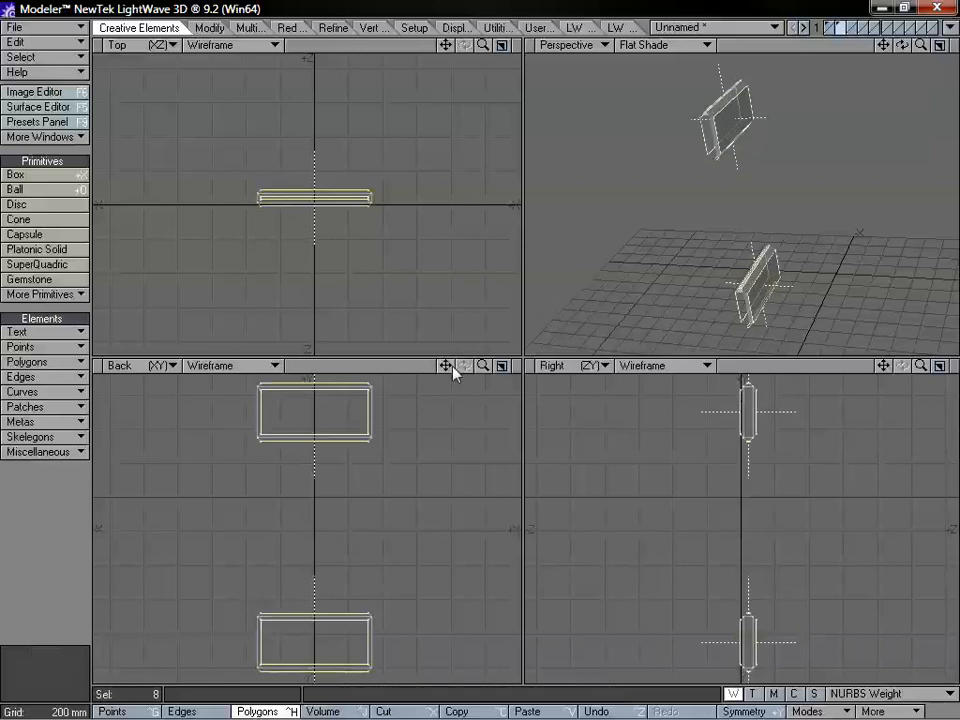
- Redo the crosspieces' bevel with a smaller shift and an inset of about 10 mm, then clear the selection
{"action": "left_click_drag", "start_coordinate": [451, 366], "coordinate": [453, 444]}
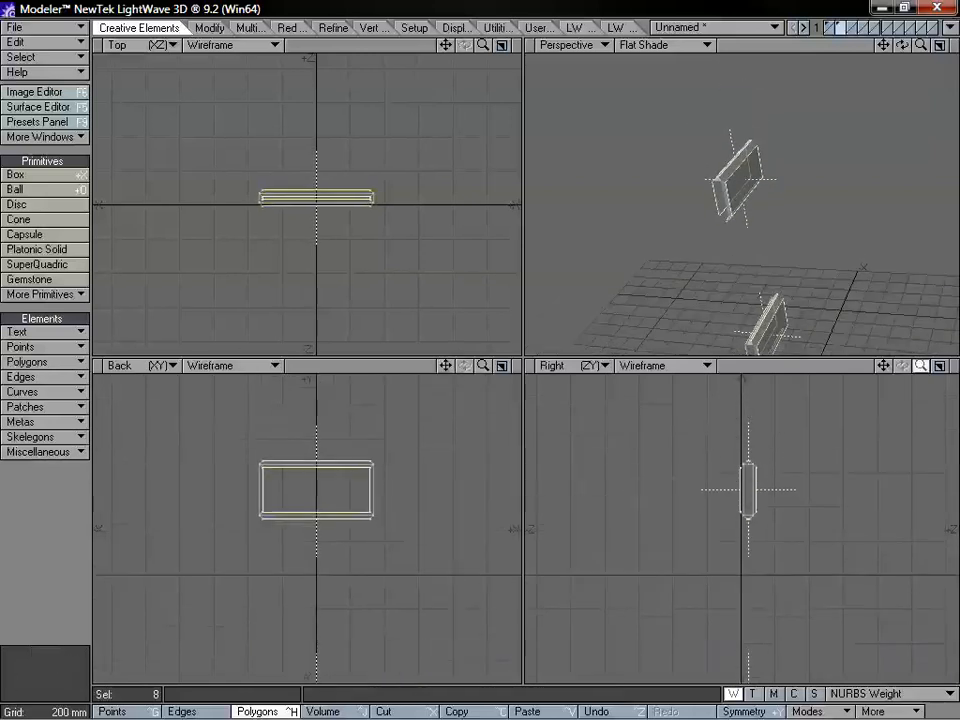
{"action": "left_click_drag", "start_coordinate": [921, 366], "coordinate": [950, 367]}
{"action": "left_click_drag", "start_coordinate": [883, 366], "coordinate": [883, 381]}
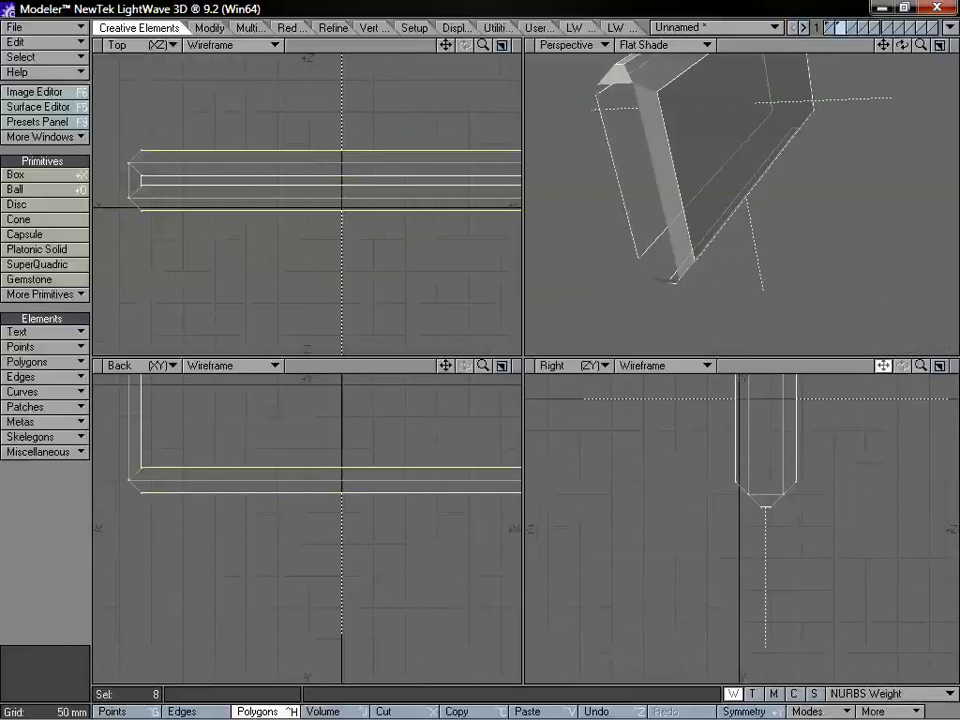
{"action": "key", "text": "a"}
{"action": "key", "text": "b"}
{"action": "left_click_drag", "start_coordinate": [782, 499], "coordinate": [797, 517]}
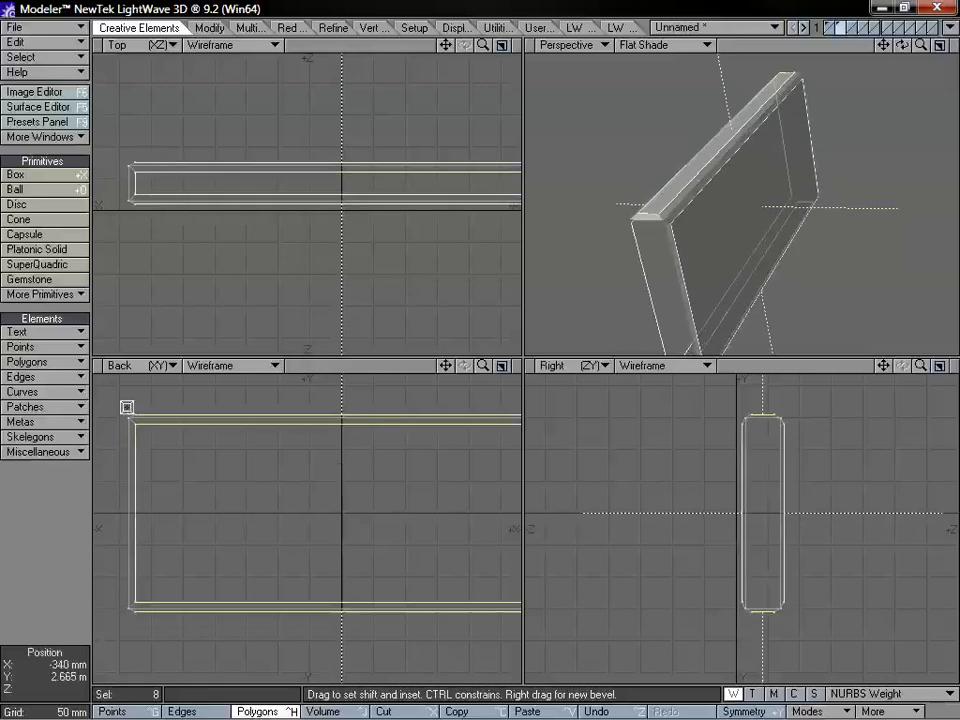
{"action": "left_click_drag", "start_coordinate": [482, 366], "coordinate": [451, 366]}
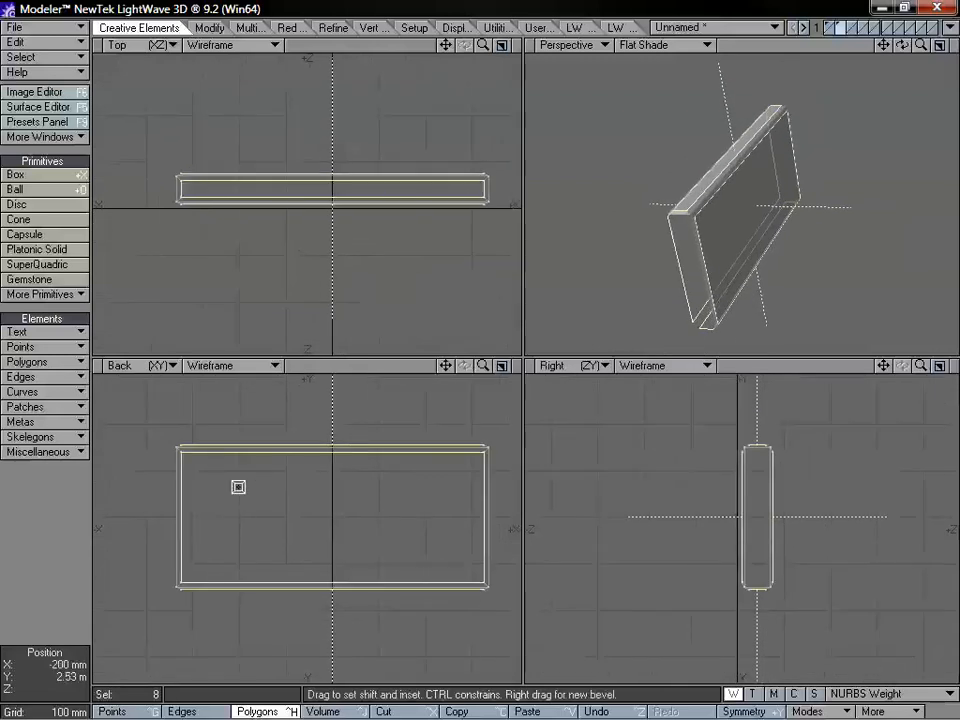
{"action": "left_click", "coordinate": [68, 518]}
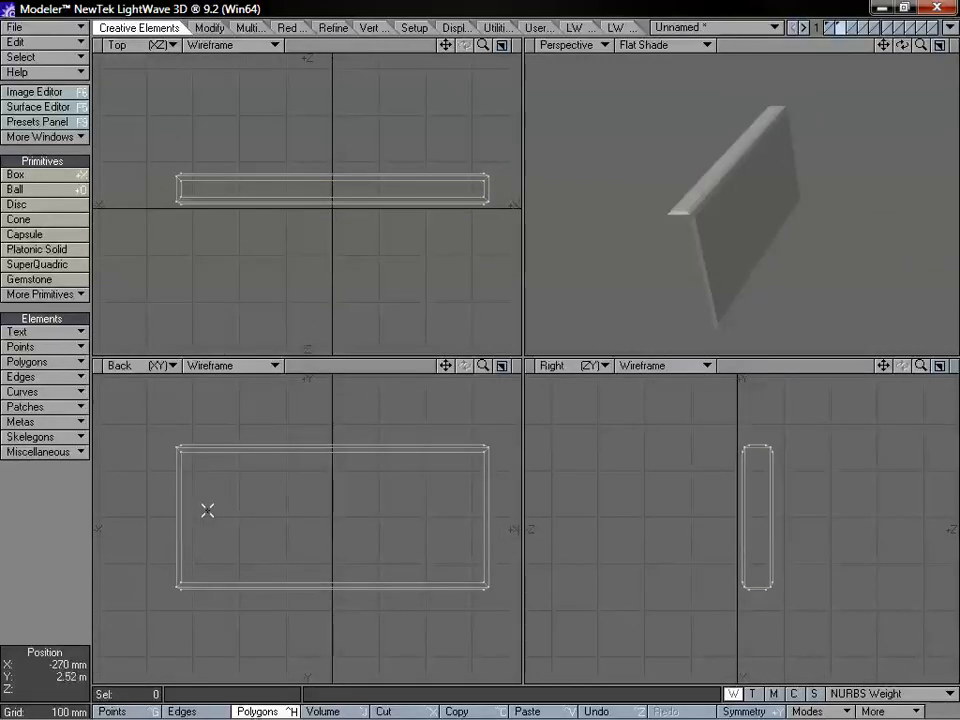
- Flatten the points at the upper crosspiece's -X end by scaling them to 0% horizontally
{"action": "key", "text": "ctrl+g"}
{"action": "mouse_move", "coordinate": [208, 381]}
{"action": "right_mouse_down"}
{"action": "mouse_move", "coordinate": [229, 508]}
{"action": "mouse_move", "coordinate": [234, 408]}
{"action": "right_mouse_up"}
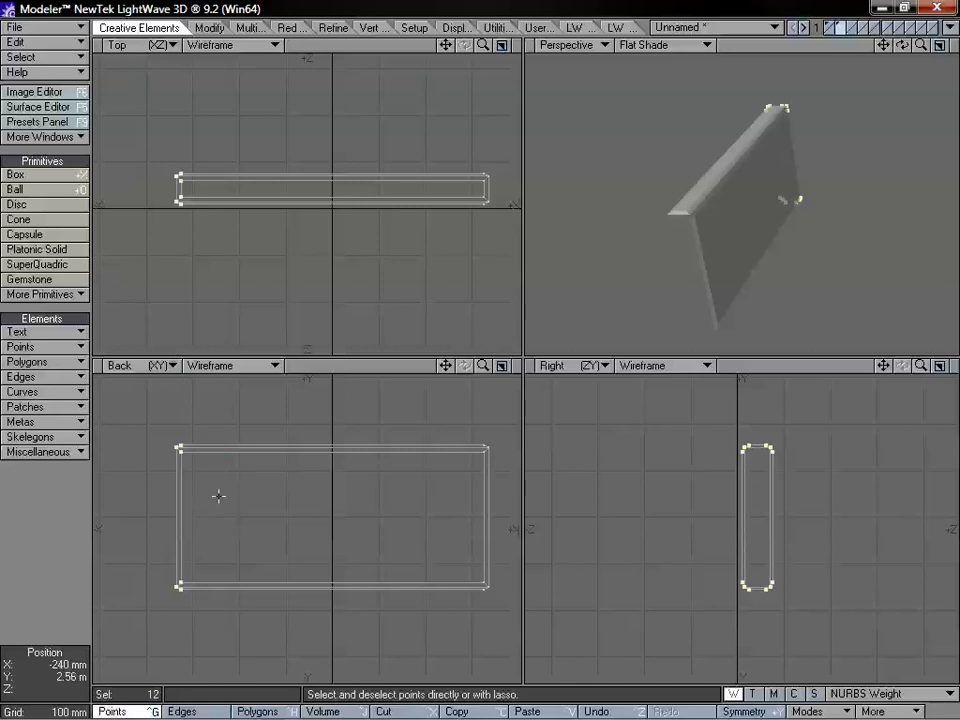
{"action": "key", "text": "h"}
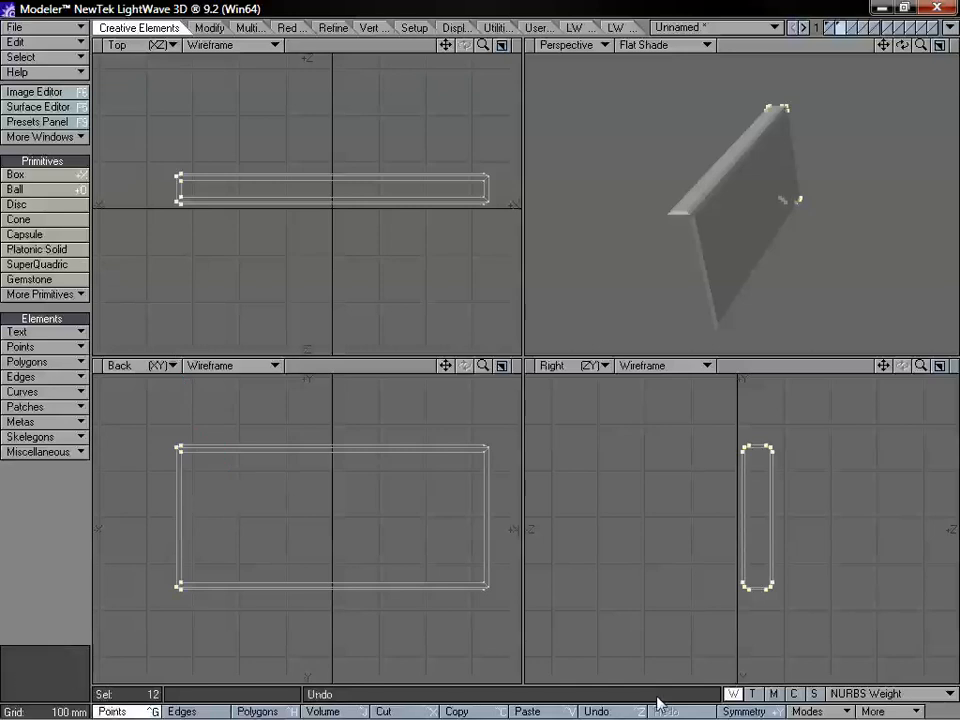
{"action": "left_click_drag", "start_coordinate": [250, 517], "coordinate": [170, 517], "text": "ctrl"}
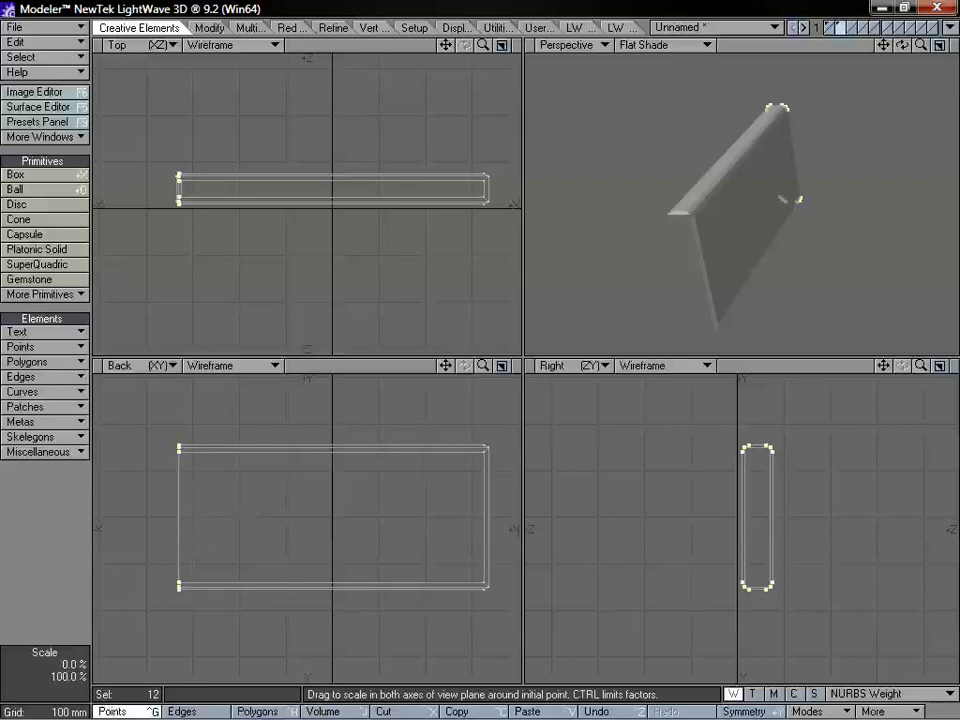
{"action": "key", "text": "ctrl+z"}
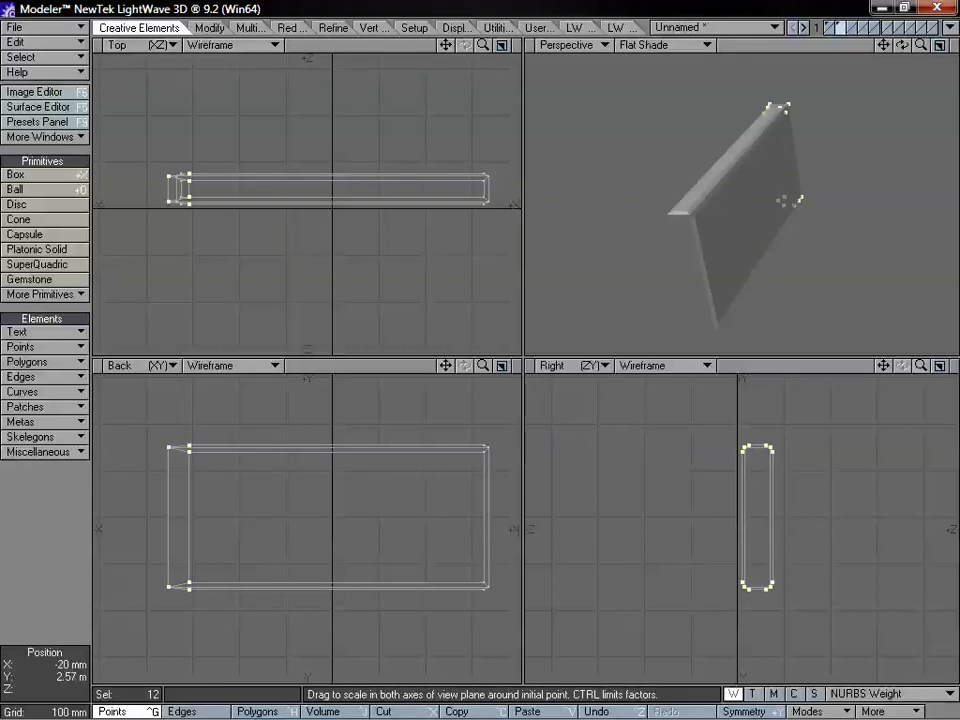
{"action": "left_click_drag", "start_coordinate": [323, 528], "coordinate": [223, 528], "text": "ctrl"}
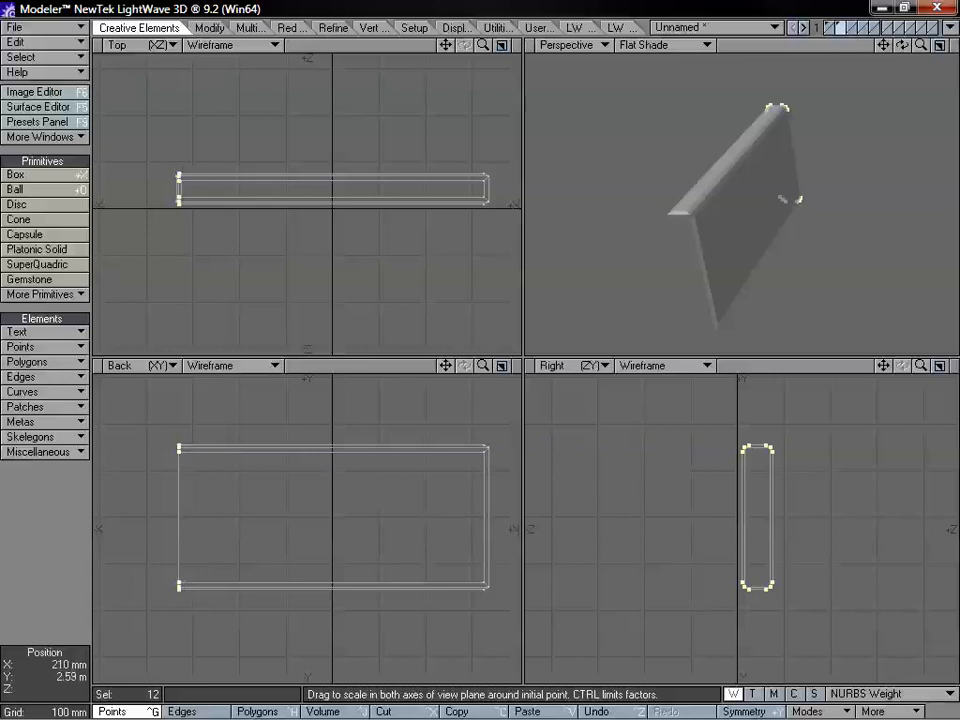
{"action": "key", "text": "space"}
- Flatten the points at the upper crosspiece's +X end into one vertical plane and clear the selection
{"action": "mouse_move", "coordinate": [253, 428]}
{"action": "right_mouse_down"}
{"action": "mouse_move", "coordinate": [249, 609]}
{"action": "mouse_move", "coordinate": [254, 570]}
{"action": "right_mouse_up"}
{"action": "mouse_move", "coordinate": [459, 410]}
{"action": "right_mouse_down"}
{"action": "mouse_move", "coordinate": [470, 664]}
{"action": "mouse_move", "coordinate": [472, 535]}
{"action": "right_mouse_up"}
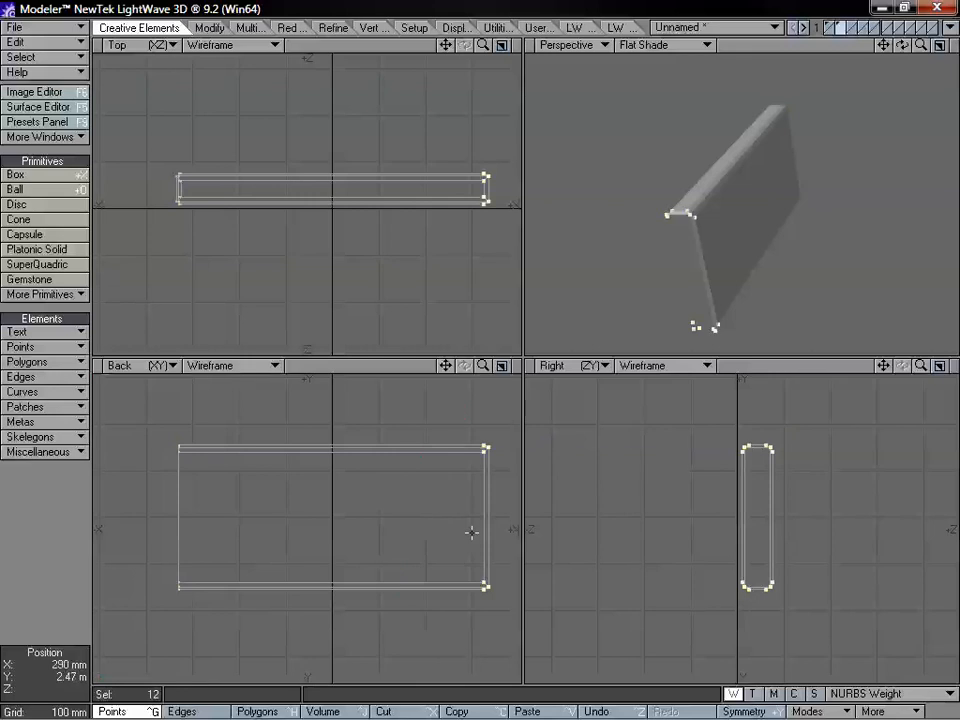
{"action": "key", "text": "shift+h"}
{"action": "left_click_drag", "start_coordinate": [493, 518], "coordinate": [478, 518]}
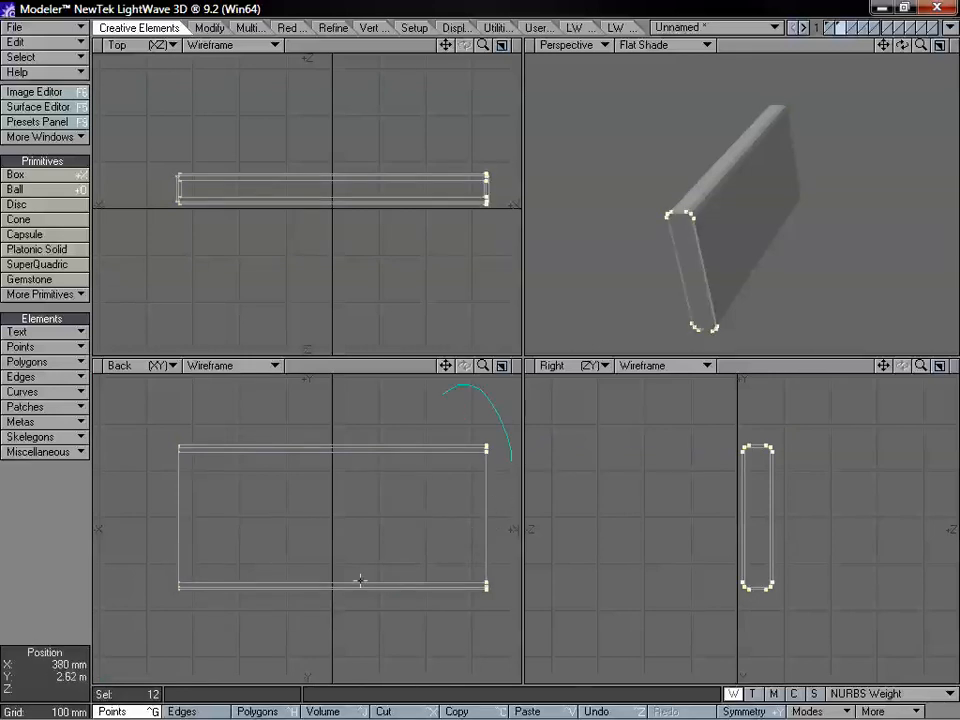
{"action": "key", "text": "slash"}
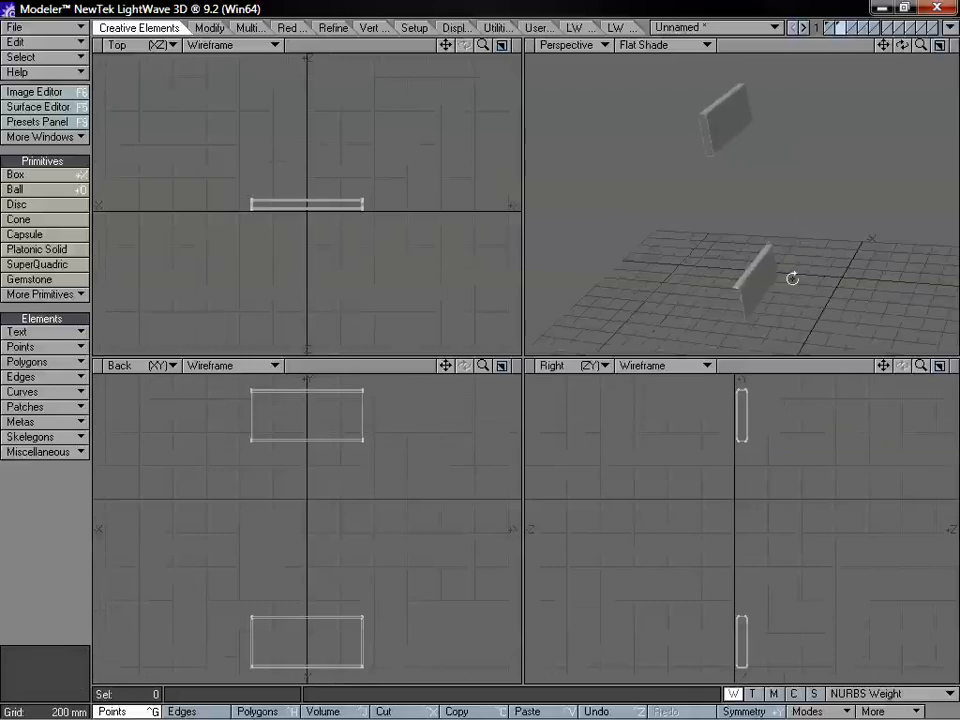
- Delete all polygons of the lower crosspiece, whose ends are still unflattened
{"action": "left_click_drag", "start_coordinate": [792, 279], "coordinate": [710, 255], "text": "alt"}
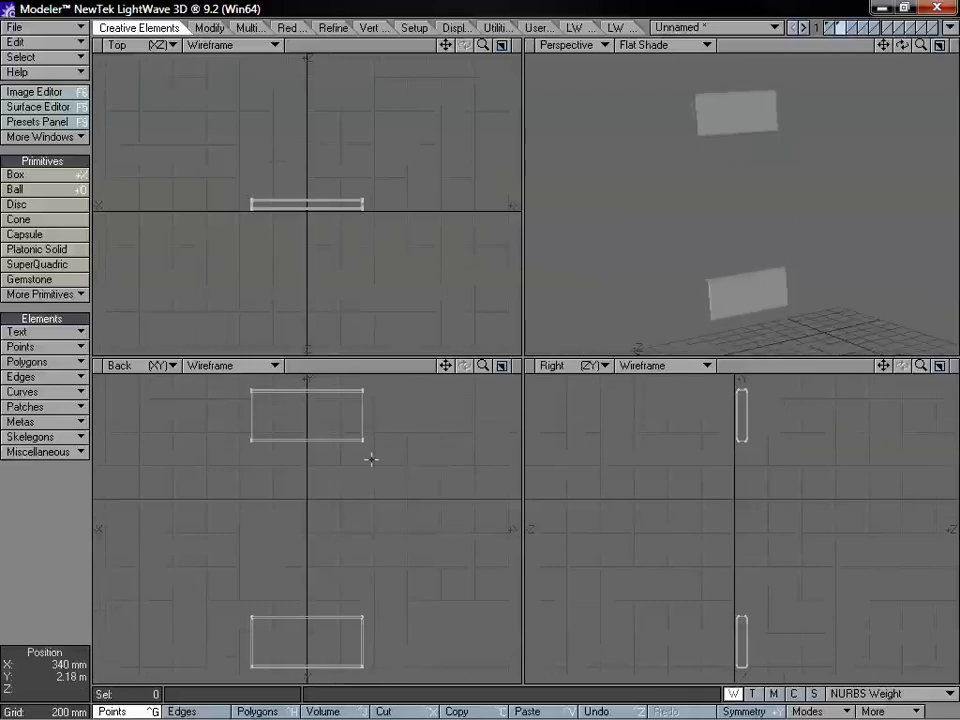
{"action": "left_click_drag", "start_coordinate": [484, 367], "coordinate": [567, 367]}
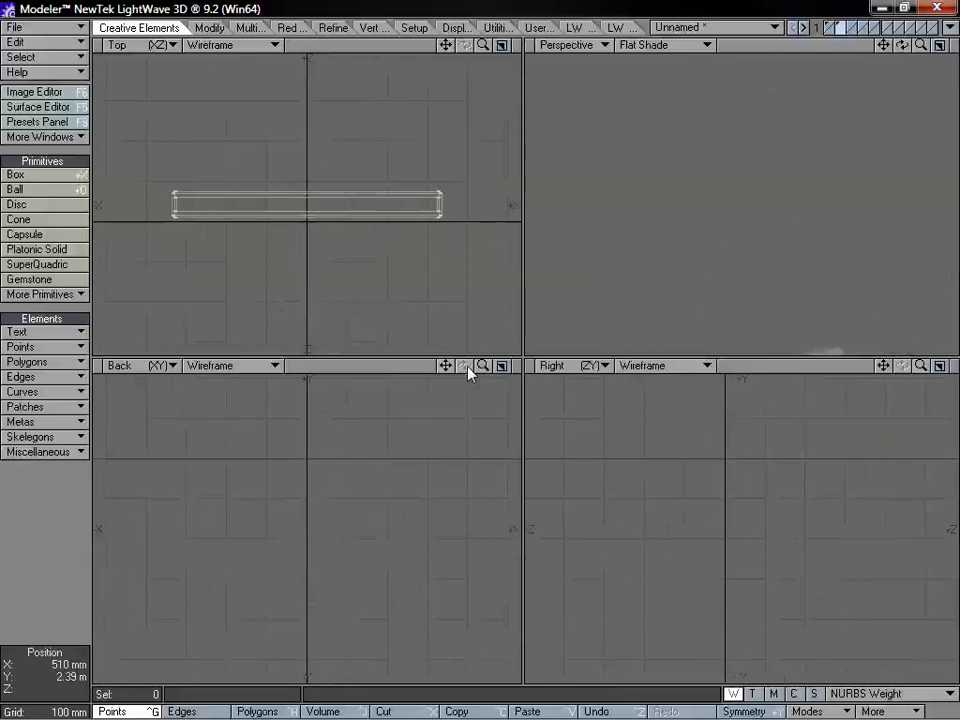
{"action": "left_click_drag", "start_coordinate": [446, 367], "coordinate": [415, 558]}
{"action": "key", "text": "a"}
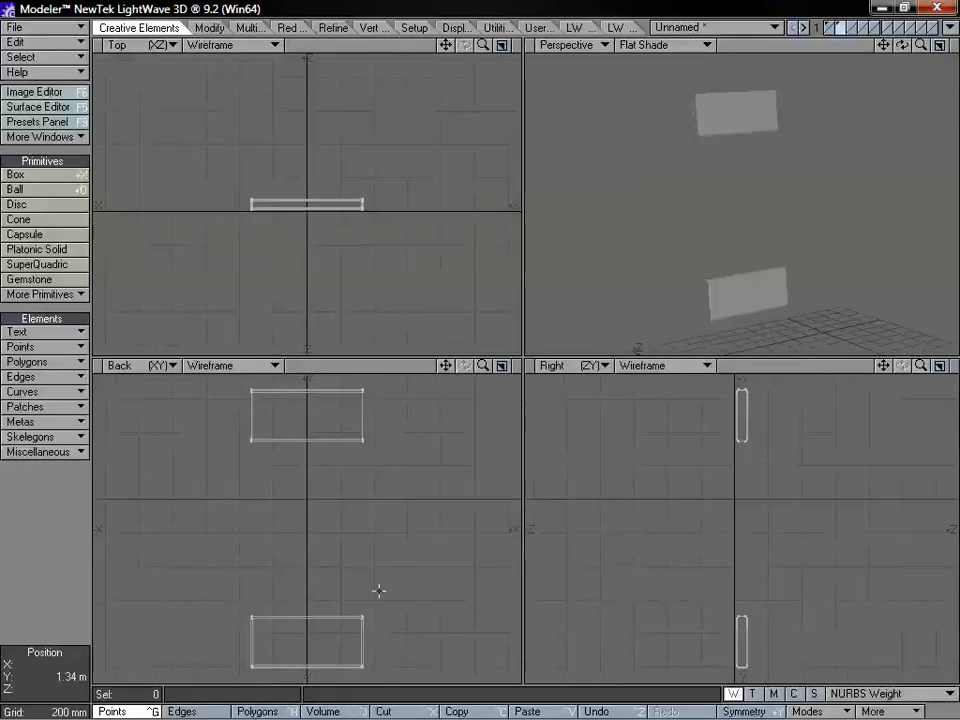
{"action": "key", "text": "ctrl+h"}
{"action": "mouse_move", "coordinate": [140, 660]}
{"action": "right_mouse_down"}
{"action": "mouse_move", "coordinate": [426, 591]}
{"action": "mouse_move", "coordinate": [371, 553]}
{"action": "mouse_move", "coordinate": [420, 414]}
{"action": "mouse_move", "coordinate": [434, 462]}
{"action": "right_mouse_up"}
{"action": "key", "text": "Delete"}
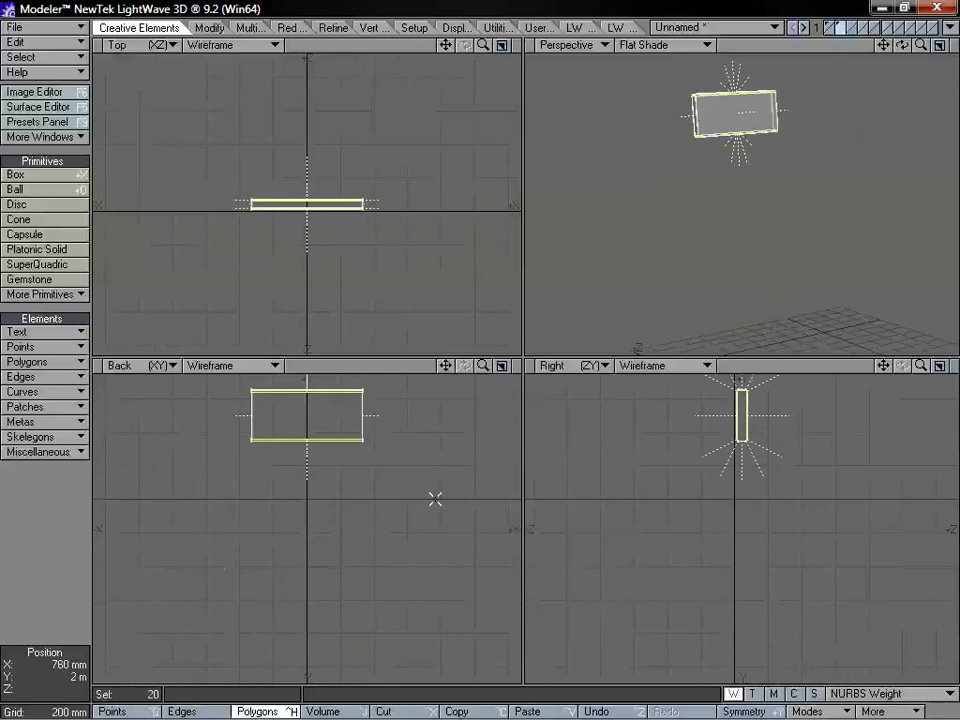
- Duplicate the flattened upper crosspiece, place the copy about 1.2 m below it, and clear the selection
{"action": "key", "text": "t"}
{"action": "mouse_move", "coordinate": [332, 398]}
{"action": "left_mouse_down"}
{"action": "mouse_move", "coordinate": [332, 613]}
{"action": "mouse_move", "coordinate": [334, 394]}
{"action": "left_mouse_up"}
{"action": "key", "text": "space"}
{"action": "mouse_move", "coordinate": [373, 484]}
{"action": "right_mouse_down"}
{"action": "mouse_move", "coordinate": [544, 596]}
{"action": "mouse_move", "coordinate": [505, 525]}
{"action": "right_mouse_up"}
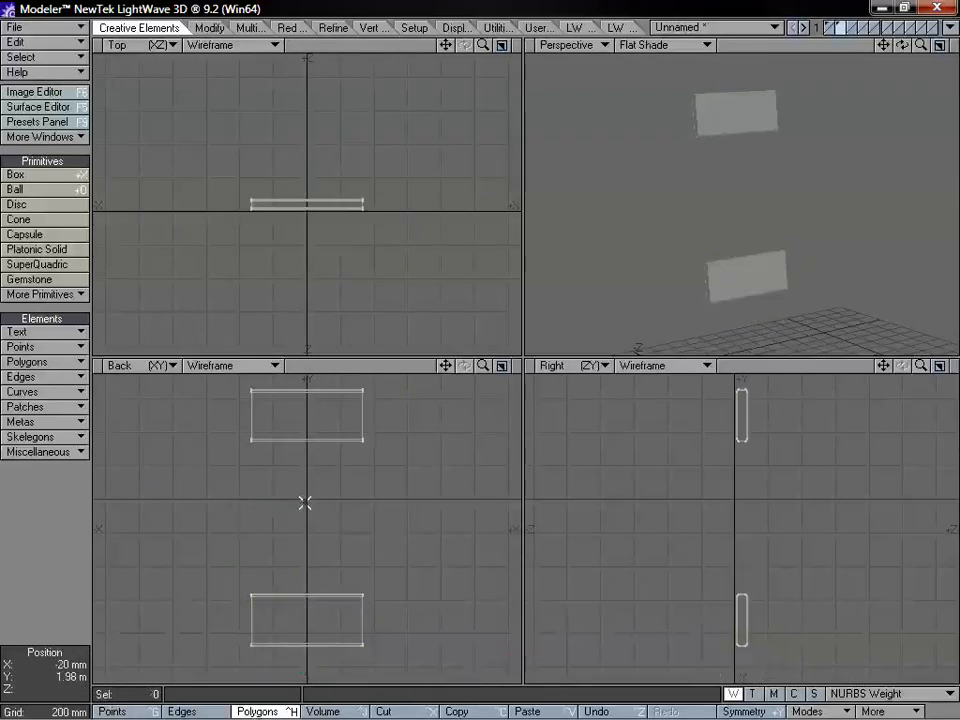
- Bring the board's layer into the foreground together with the crosspieces and view the whole fence section
{"action": "key", "text": "a"}
{"action": "left_click", "coordinate": [831, 28], "text": "shift"}
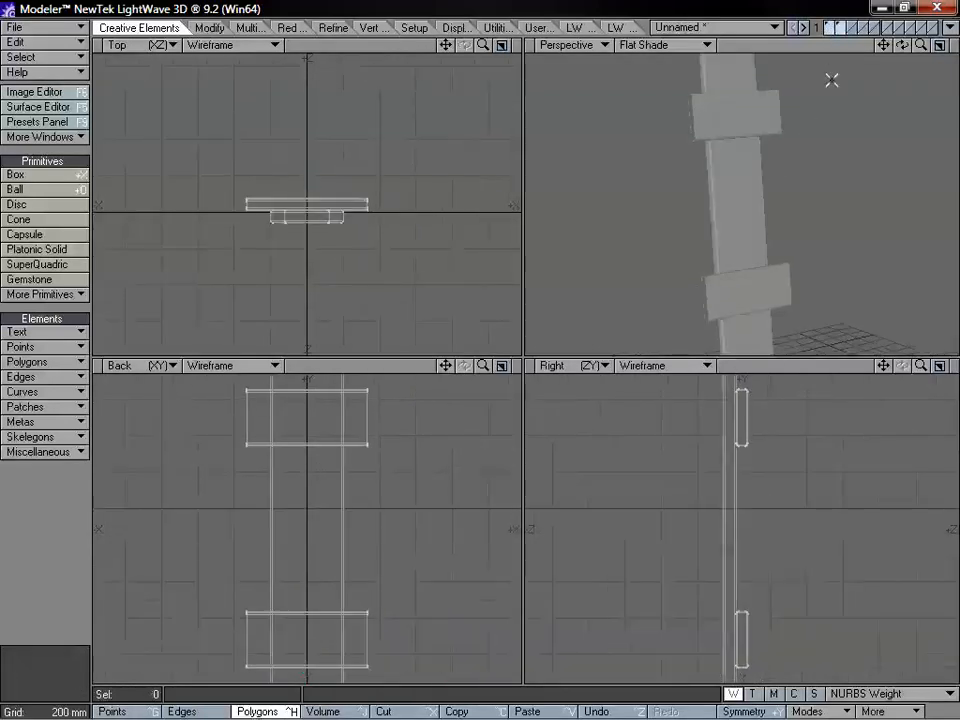
{"action": "key", "text": "a"}
{"action": "left_click_drag", "start_coordinate": [761, 146], "coordinate": [789, 182], "text": "alt"}
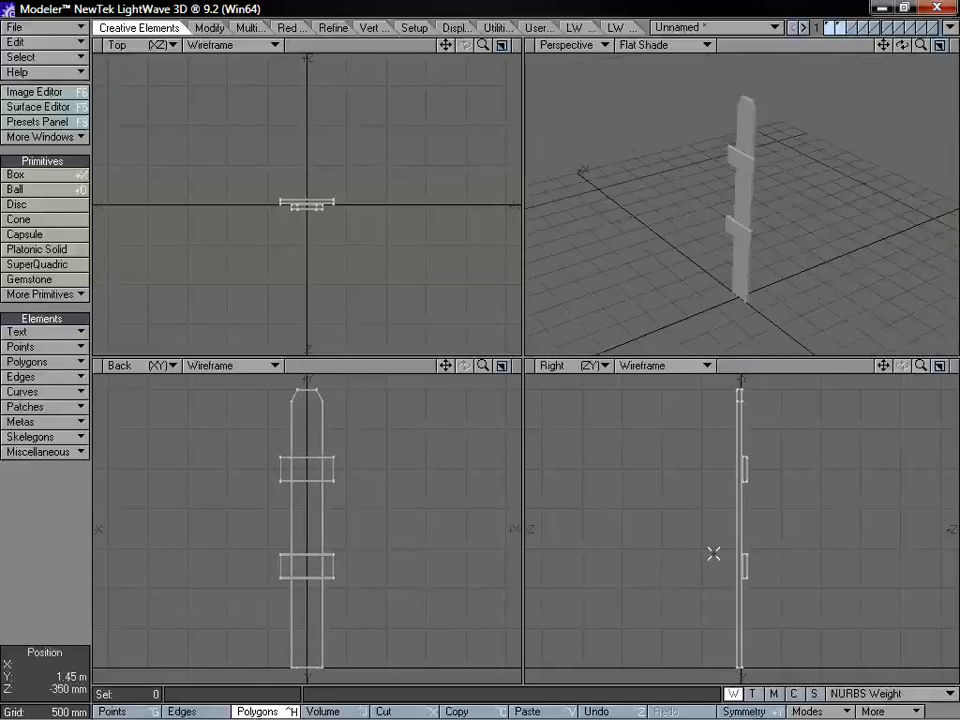
- Rotate the board and crosspieces 90° to lie flat, and move them down about 1.65 m to the ground plane
{"action": "key", "text": "y"}
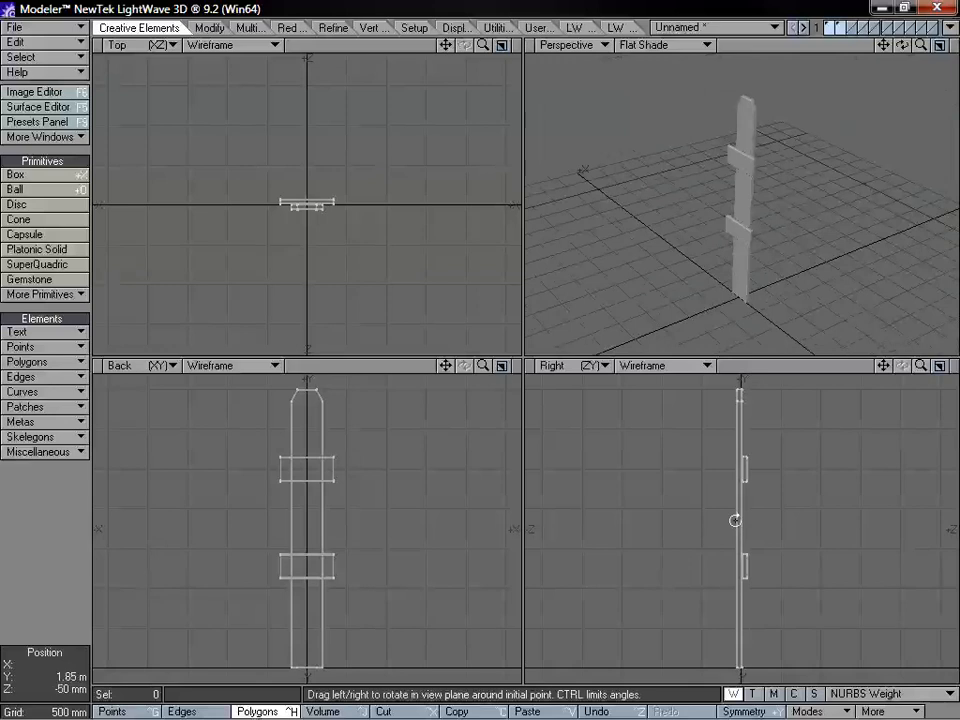
{"action": "left_click_drag", "start_coordinate": [726, 514], "coordinate": [816, 514]}
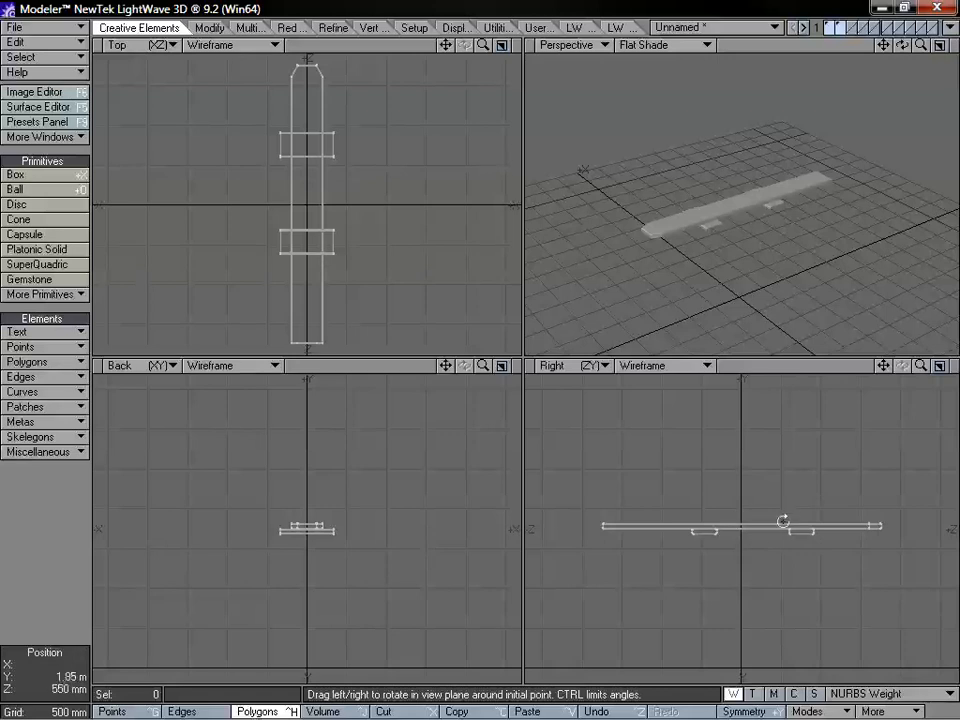
{"action": "key", "text": "t"}
{"action": "left_click_drag", "start_coordinate": [759, 521], "coordinate": [759, 653]}
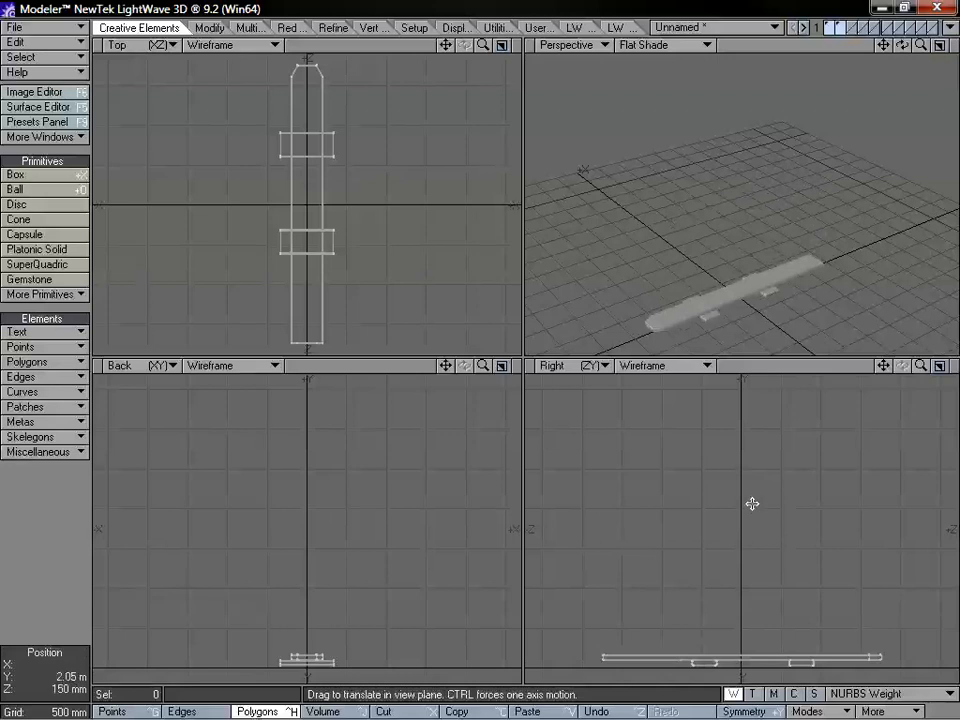
{"action": "key", "text": "u"}
{"action": "left_click_drag", "start_coordinate": [746, 206], "coordinate": [795, 263], "text": "alt"}
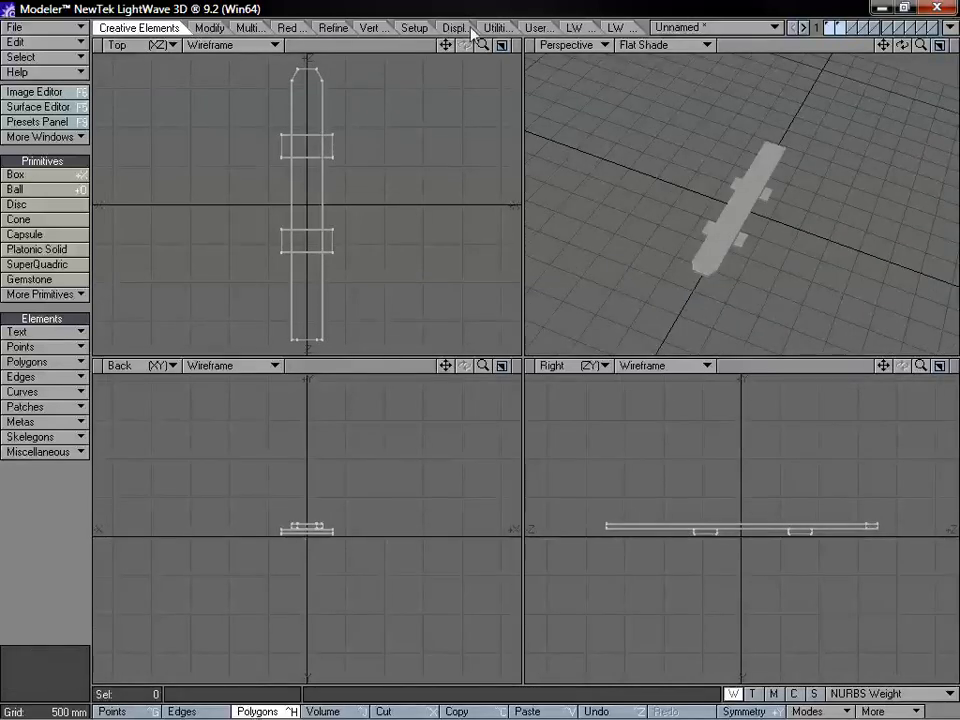
- Draw an LWCAD line about 660 mm long across the full width of the lower crosspiece along its bottom edge
{"action": "left_click_drag", "start_coordinate": [483, 45], "coordinate": [558, 45]}
{"action": "left_click_drag", "start_coordinate": [446, 45], "coordinate": [454, 0]}
{"action": "left_click", "coordinate": [565, 27]}
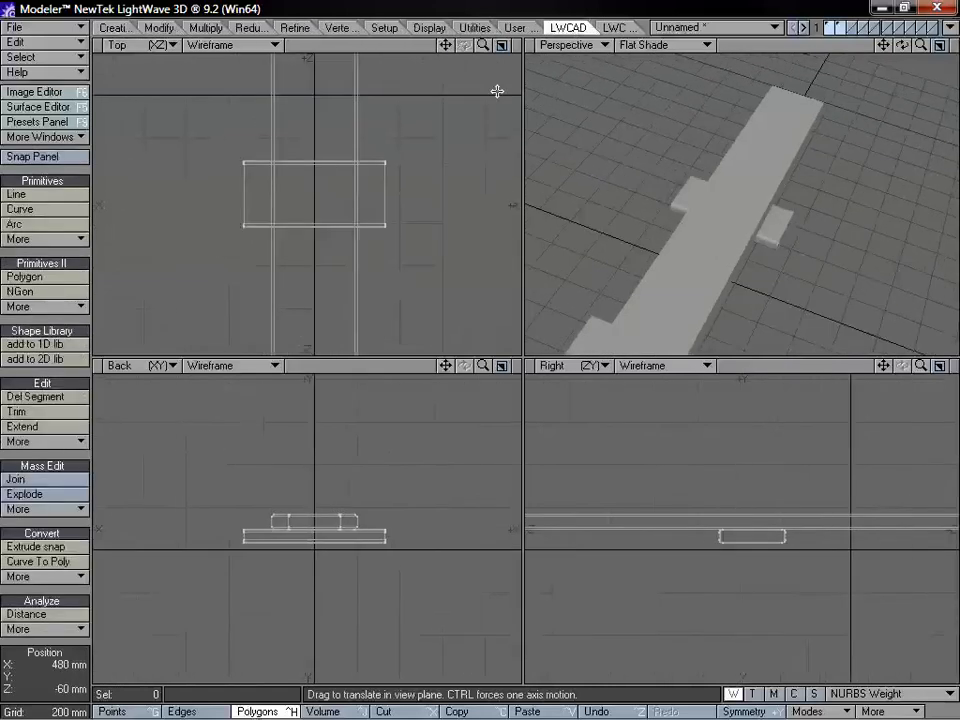
{"action": "left_click", "coordinate": [60, 240]}
{"action": "left_click", "coordinate": [126, 221]}
{"action": "left_click", "coordinate": [46, 199]}
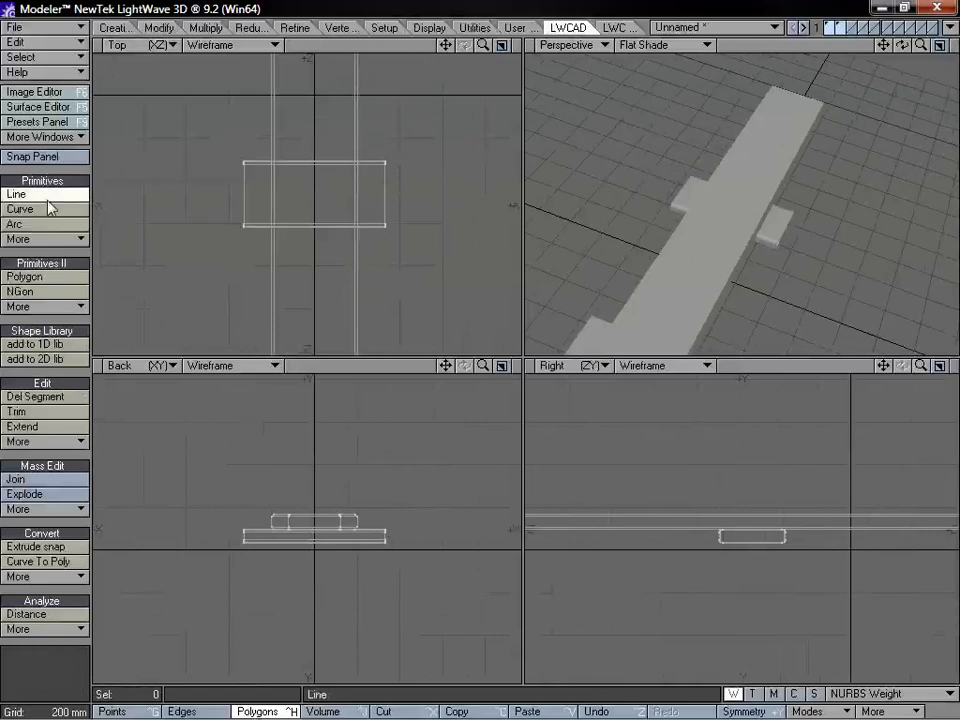
{"action": "left_click", "coordinate": [244, 227]}
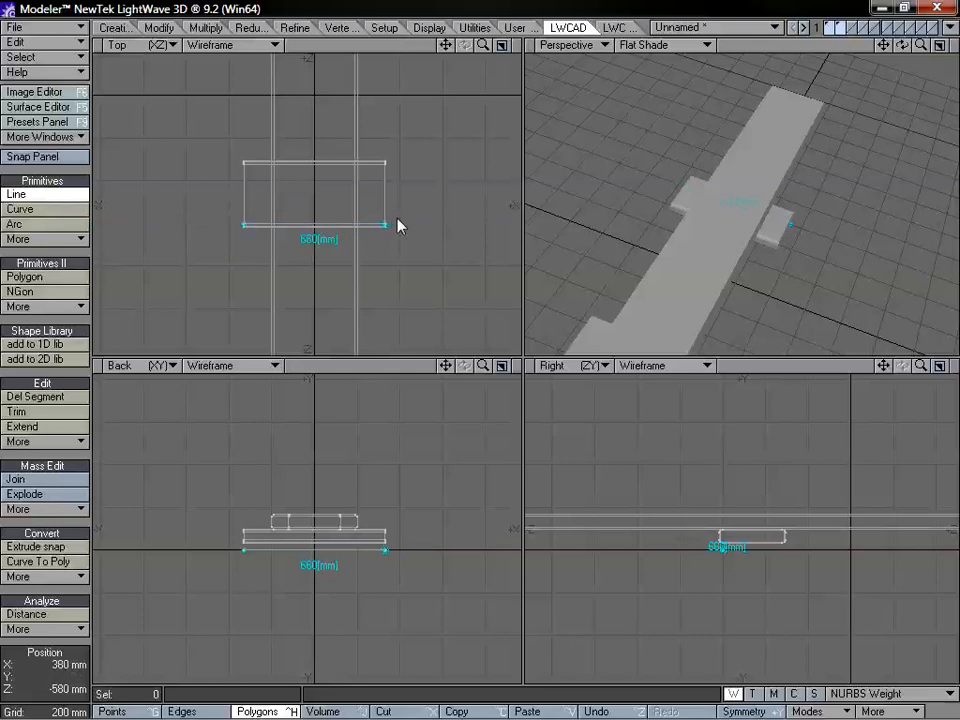
{"action": "key", "text": "space"}
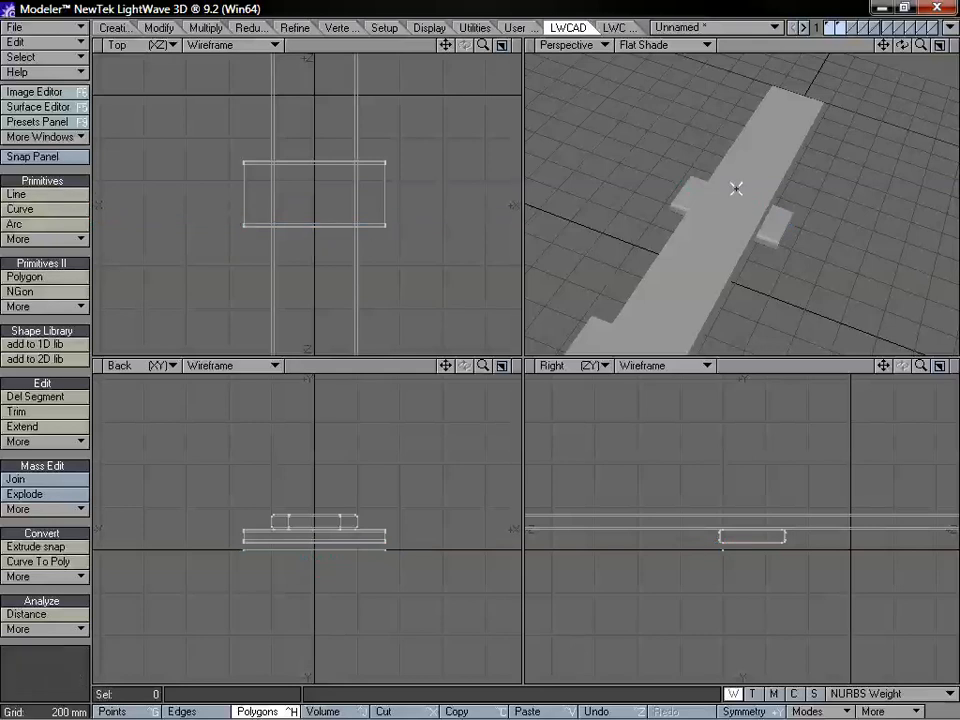
{"action": "key", "text": "a"}
{"action": "left_click_drag", "start_coordinate": [709, 182], "coordinate": [761, 197], "text": "alt"}
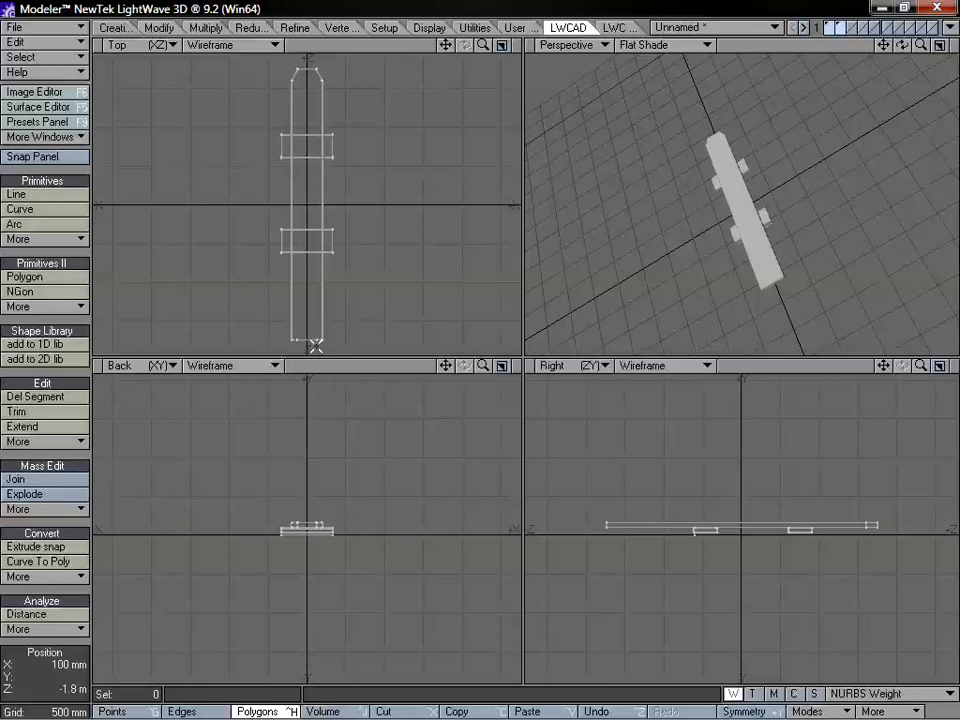
- On the empty third layer, draw an LWCAD line across the full width of the lower crosspiece along its upper edge, using the crosspieces as background
{"action": "left_click", "coordinate": [326, 155]}
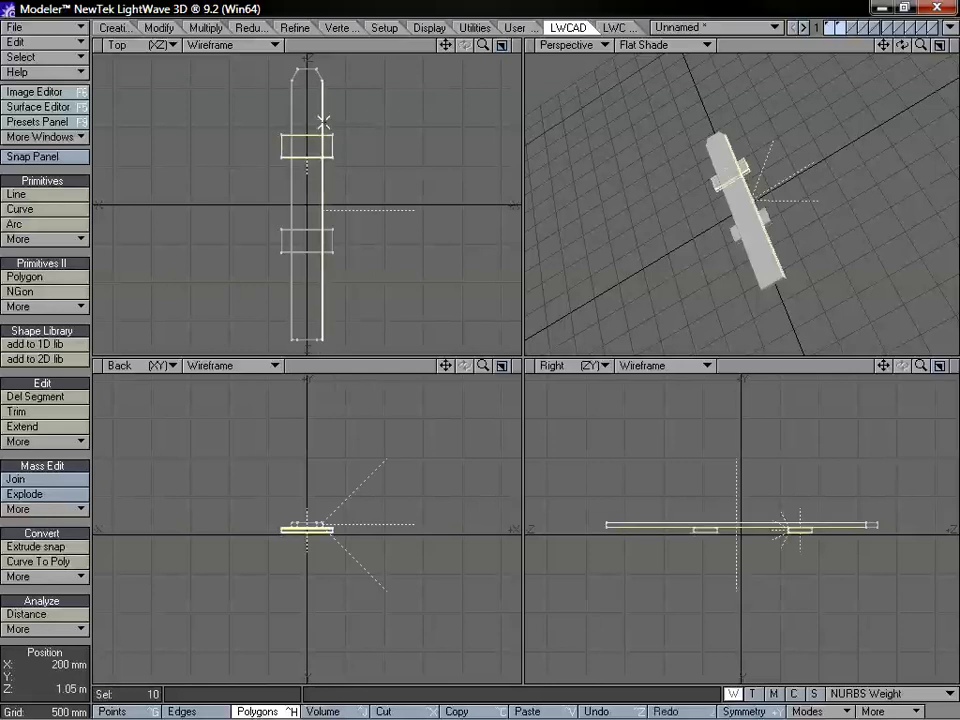
{"action": "left_click", "coordinate": [62, 381]}
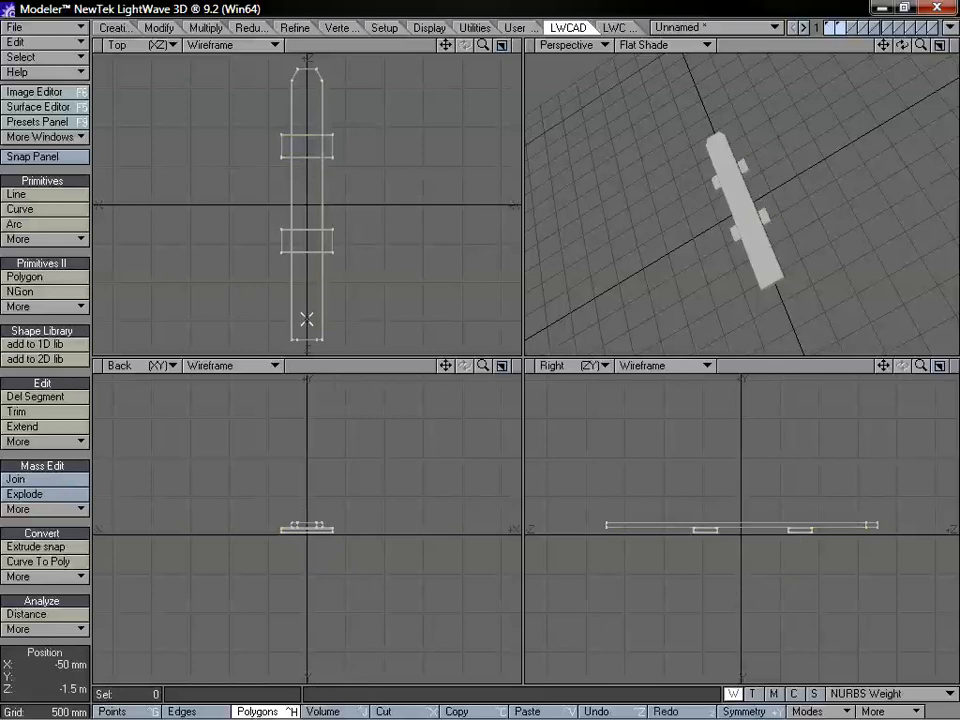
{"action": "left_click_drag", "start_coordinate": [483, 48], "coordinate": [362, 32]}
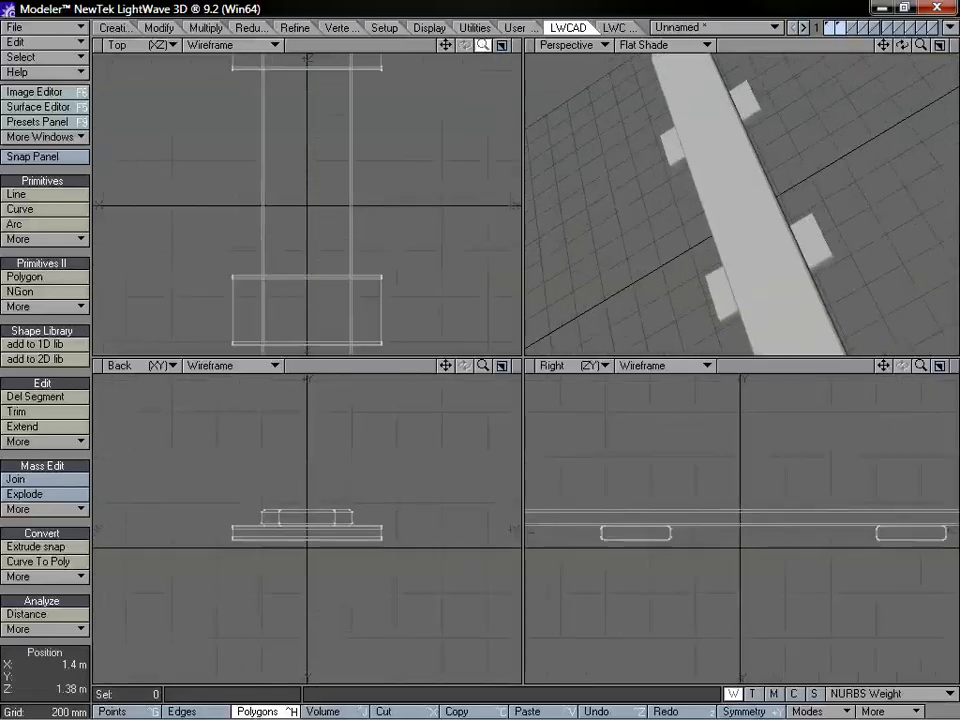
{"action": "left_click", "coordinate": [47, 197]}
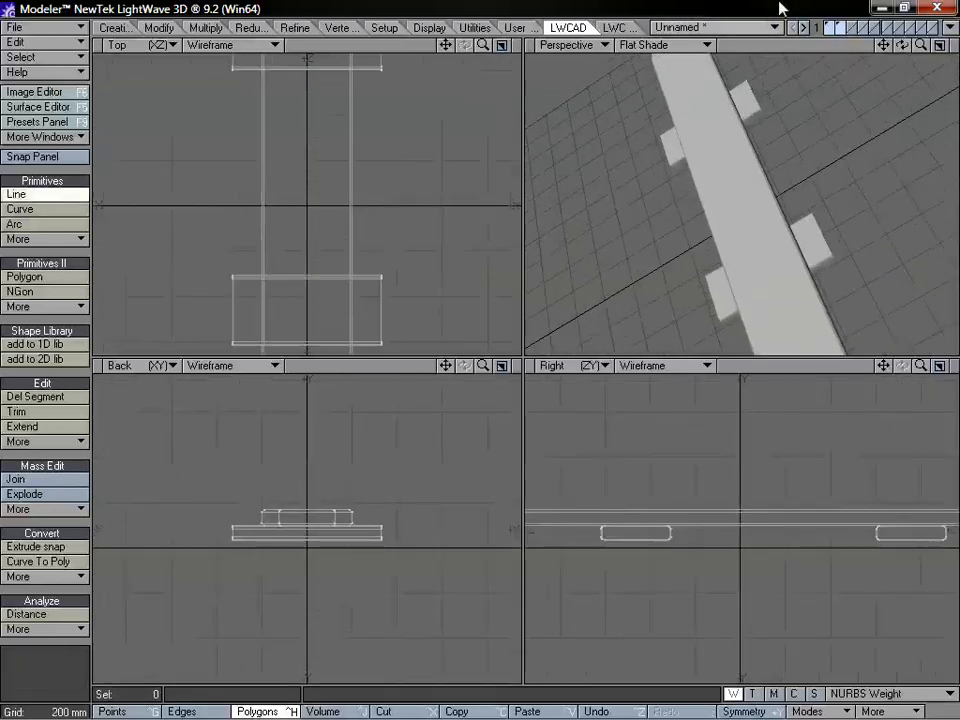
{"action": "left_click", "coordinate": [845, 30]}
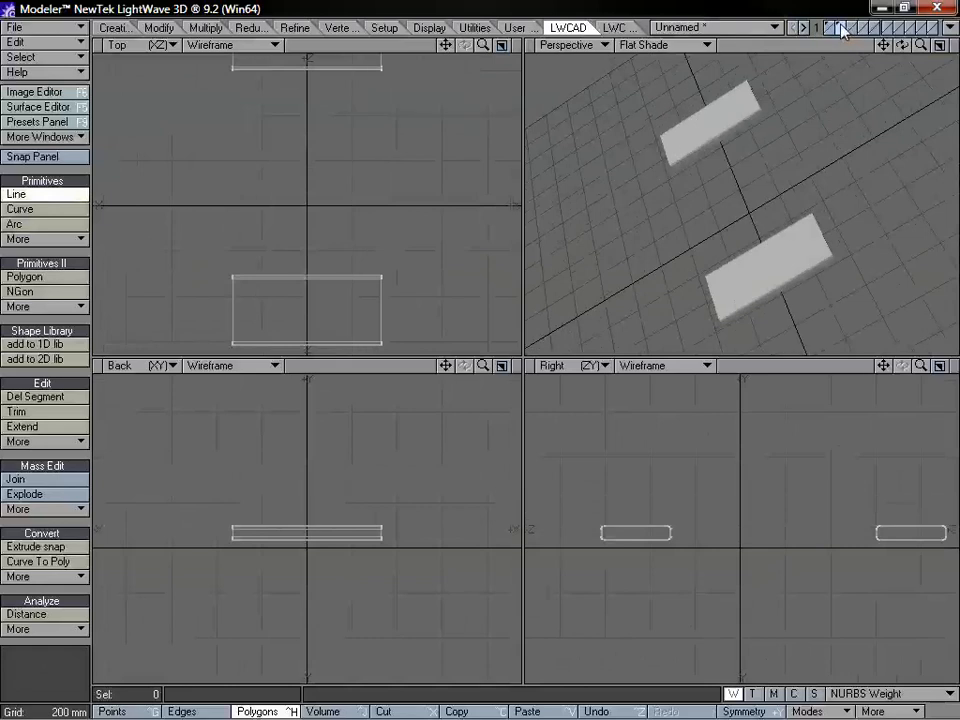
{"action": "left_click", "coordinate": [849, 27]}
{"action": "left_click", "coordinate": [844, 32]}
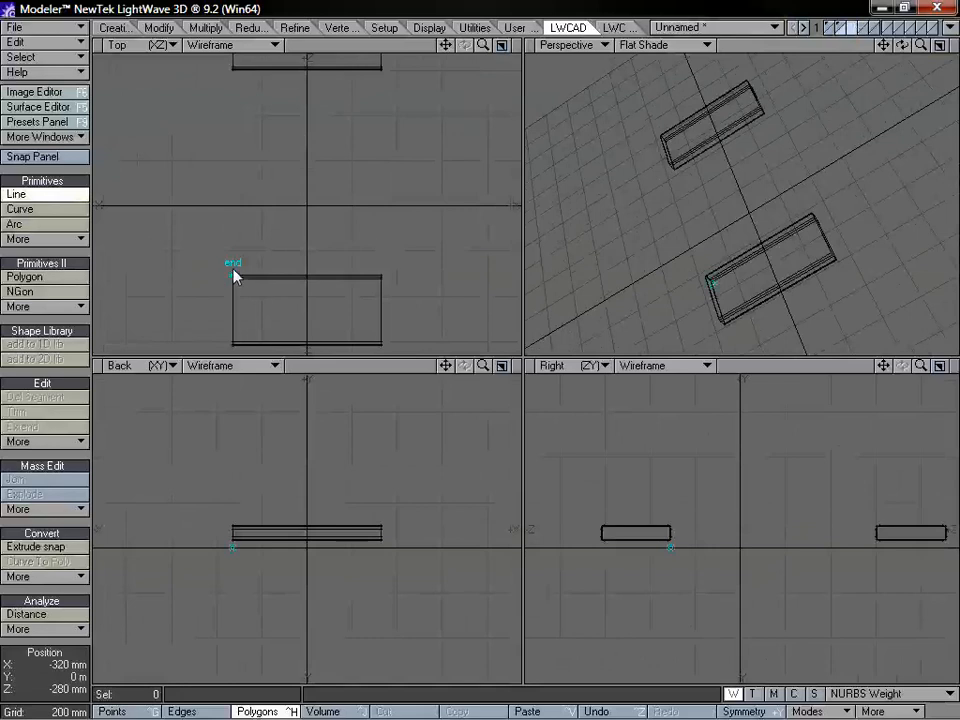
{"action": "left_click", "coordinate": [233, 277]}
{"action": "key", "text": "space"}
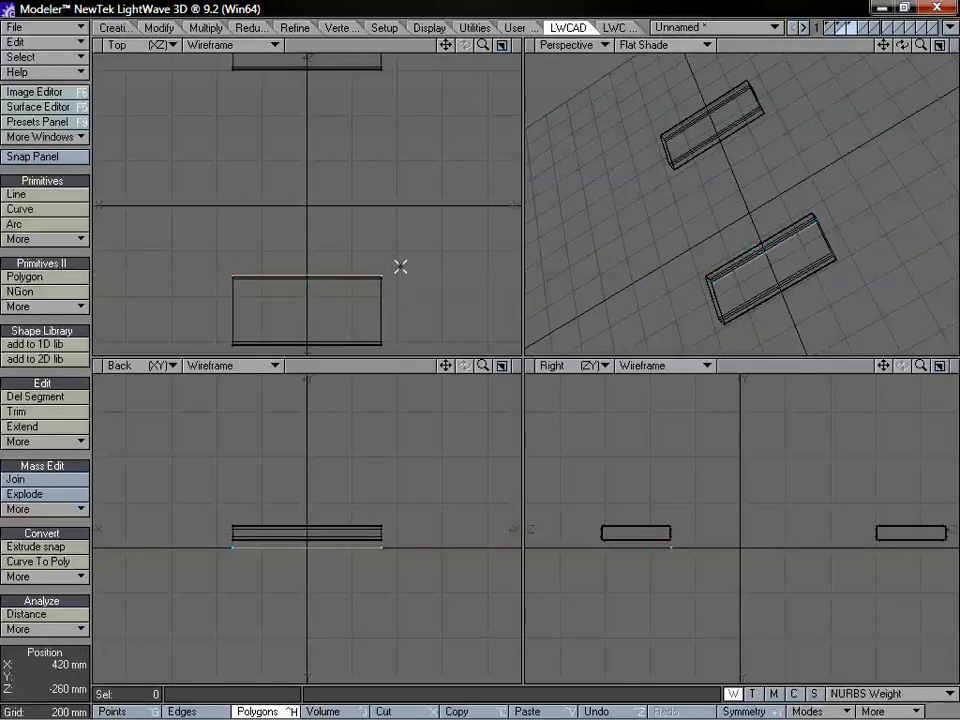
- Bring the board's layer into the background too, and move the line about 1.5 m down to just beyond the board's bottom end
{"action": "left_click_drag", "start_coordinate": [482, 45], "coordinate": [443, 45]}
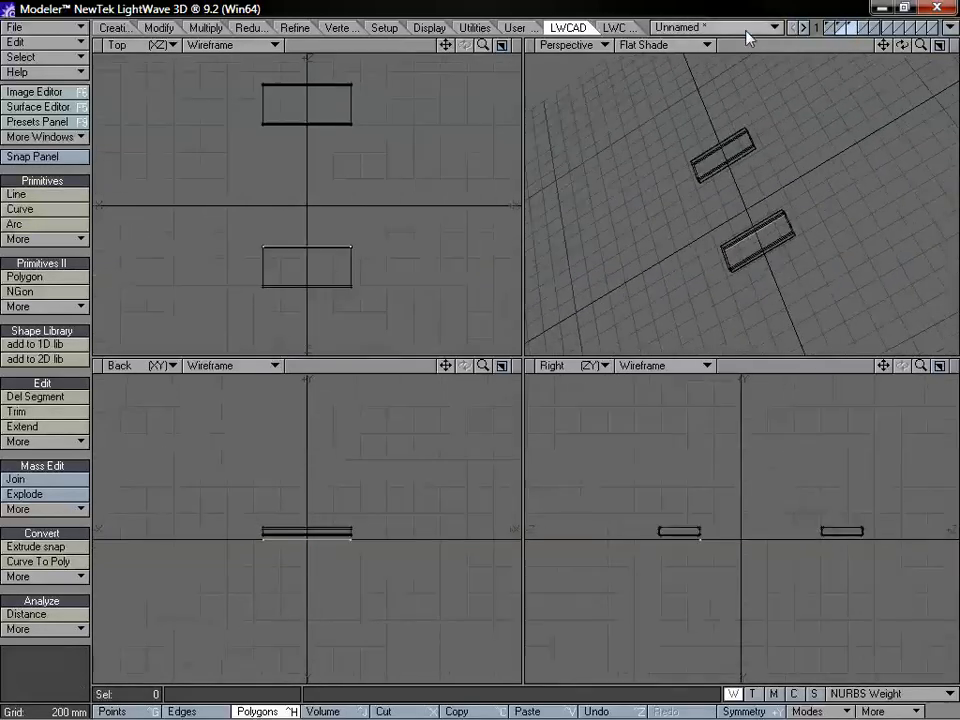
{"action": "left_click", "coordinate": [834, 31], "text": "shift"}
{"action": "key", "text": "a"}
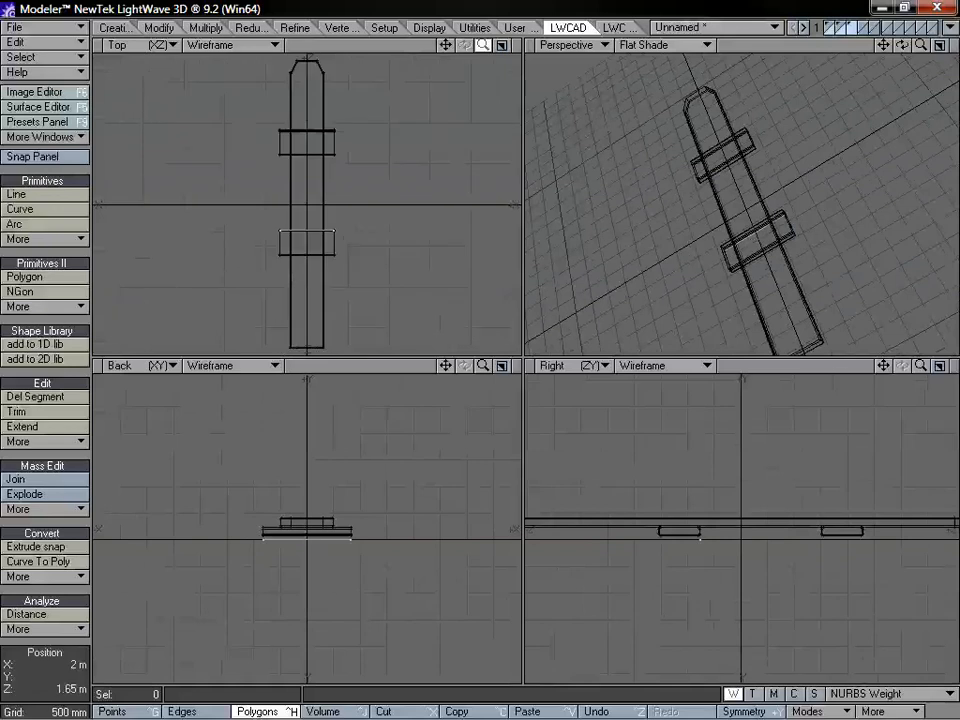
{"action": "key", "text": "t"}
{"action": "left_click_drag", "start_coordinate": [307, 232], "coordinate": [307, 350], "text": "ctrl"}
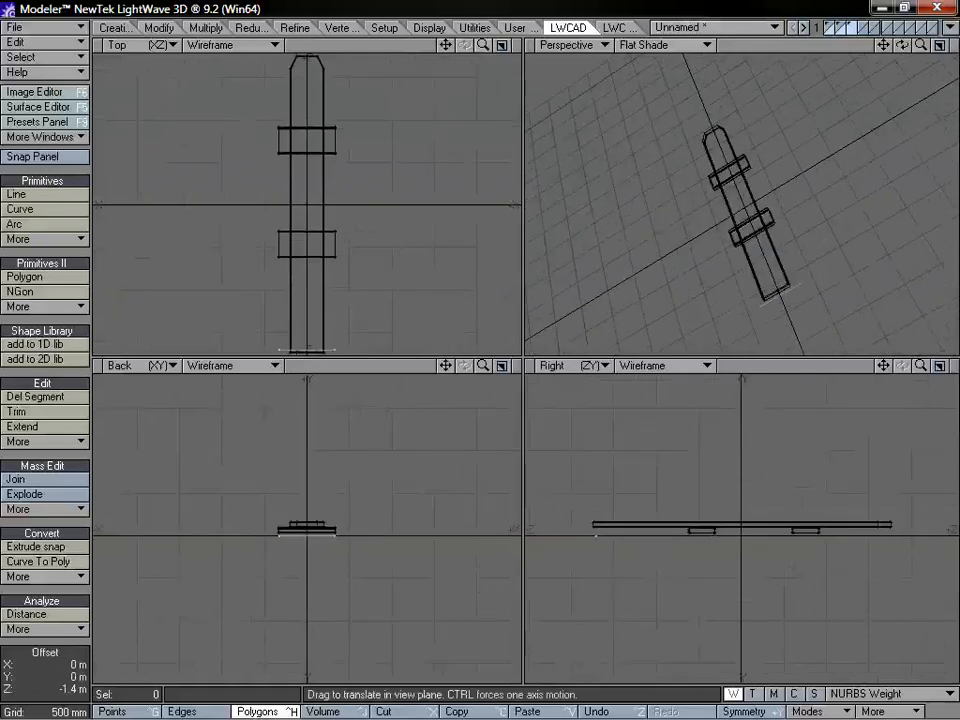
{"action": "left_click_drag", "start_coordinate": [323, 204], "coordinate": [323, 200], "text": "ctrl"}
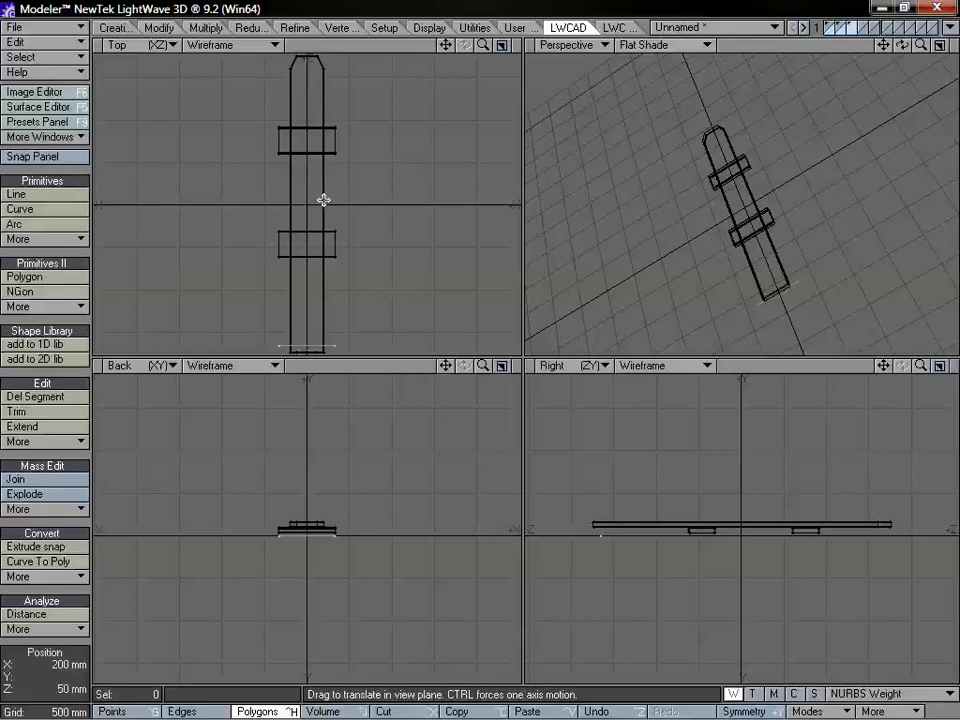
{"action": "key", "text": "comma"}
{"action": "left_click_drag", "start_coordinate": [763, 182], "coordinate": [688, 261], "text": "alt"}
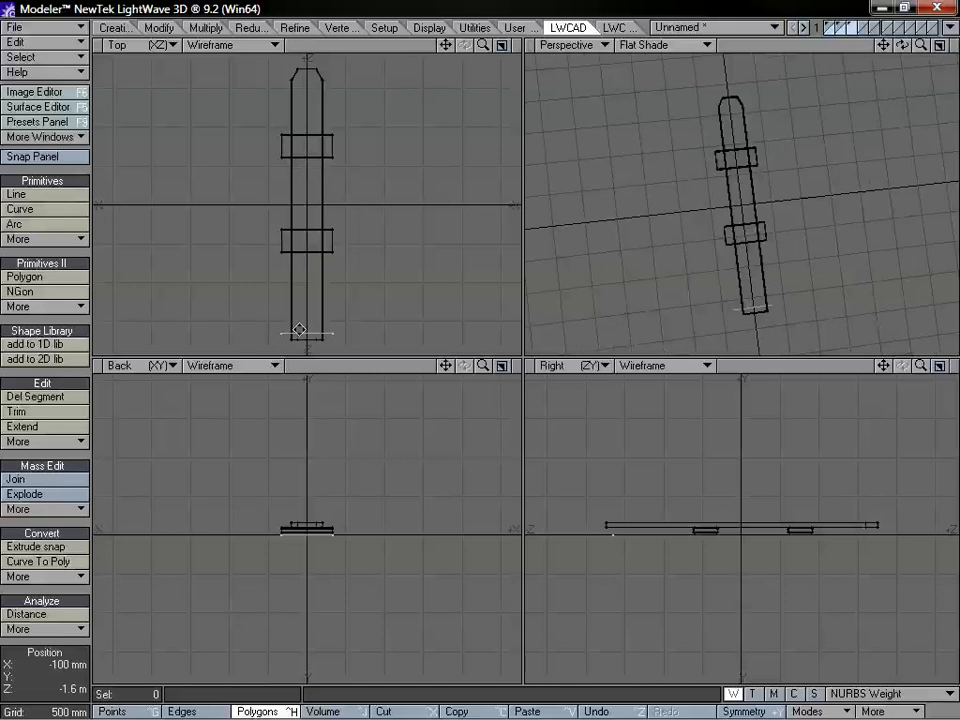
{"action": "key", "text": "t"}
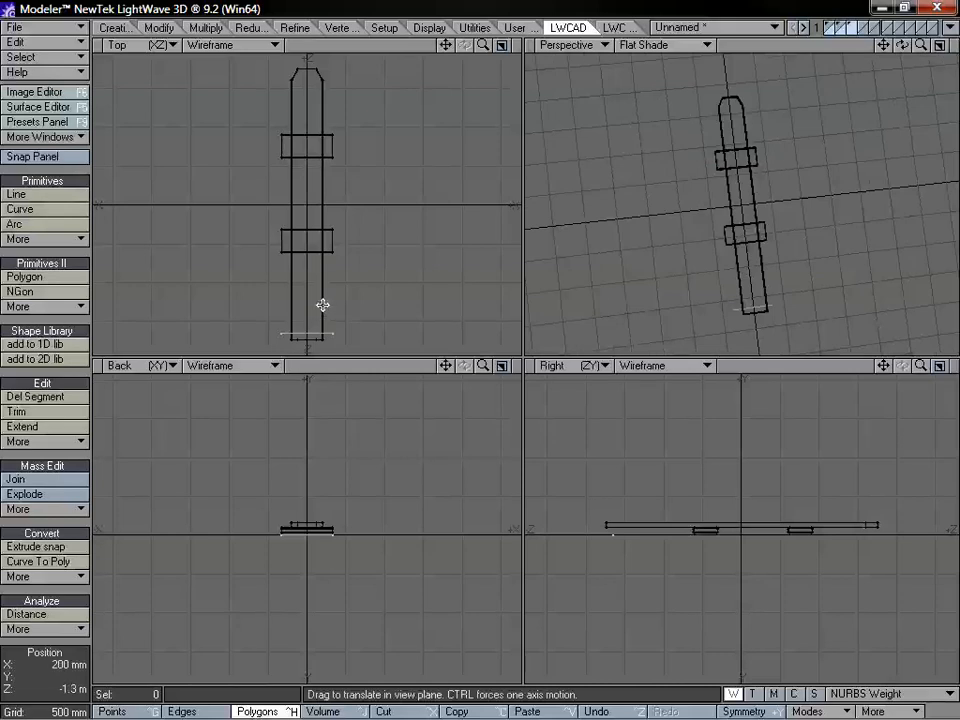
{"action": "left_click_drag", "start_coordinate": [322, 305], "coordinate": [322, 317]}
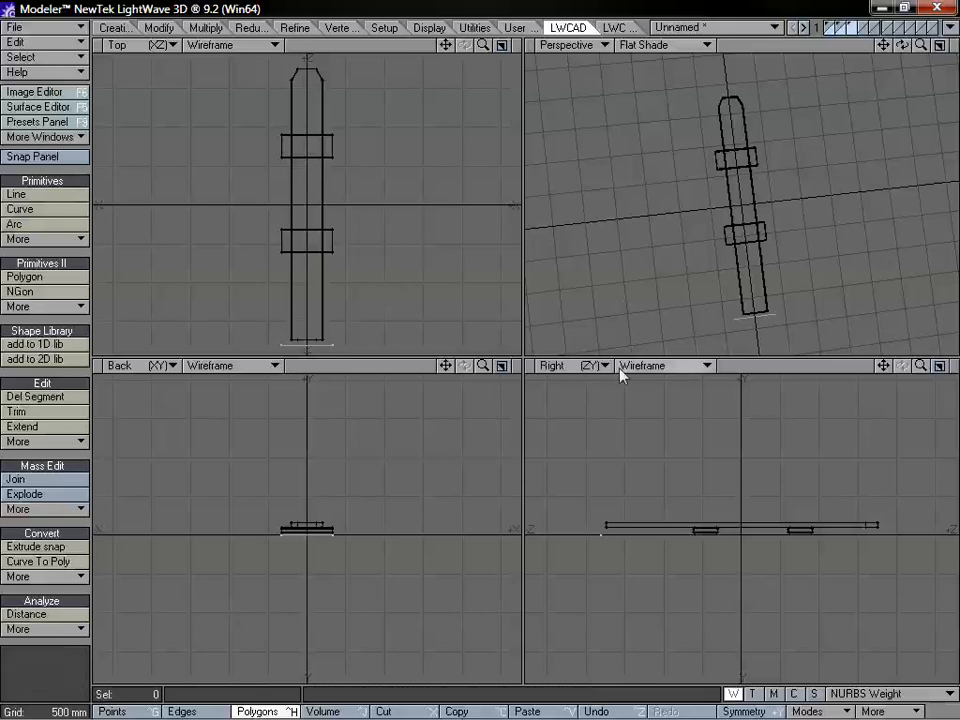
- Cut the board, crosspieces and line from their layers and paste them together onto the first layer
{"action": "left_click_drag", "start_coordinate": [803, 187], "coordinate": [834, 64], "text": "alt"}
{"action": "left_click", "coordinate": [839, 25], "text": "shift"}
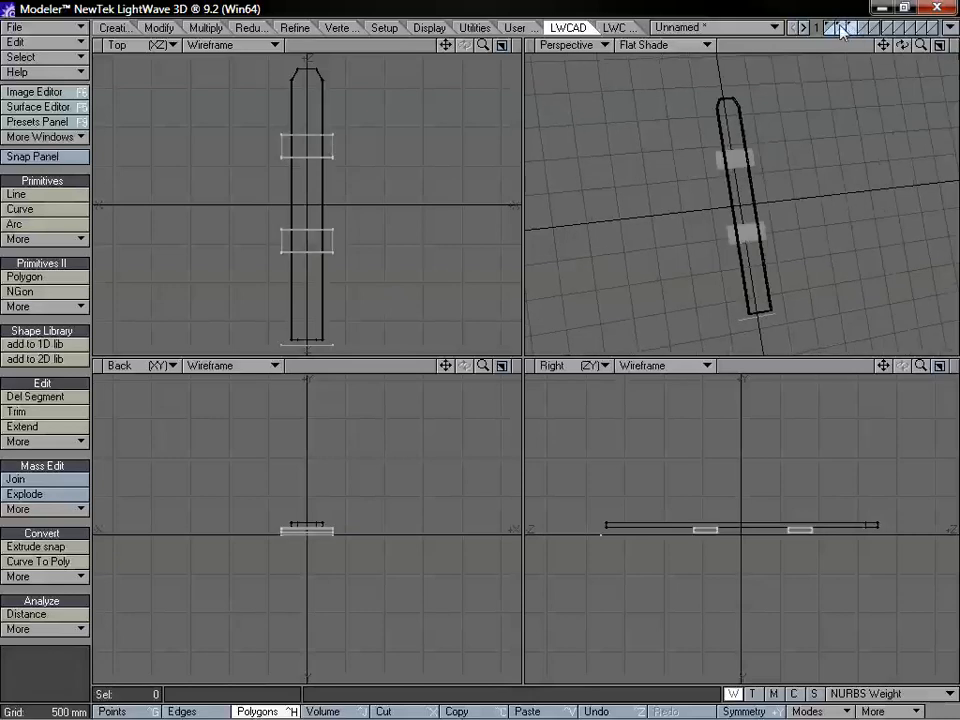
{"action": "left_click", "coordinate": [829, 25], "text": "shift"}
{"action": "left_click_drag", "start_coordinate": [812, 276], "coordinate": [822, 209], "text": "alt"}
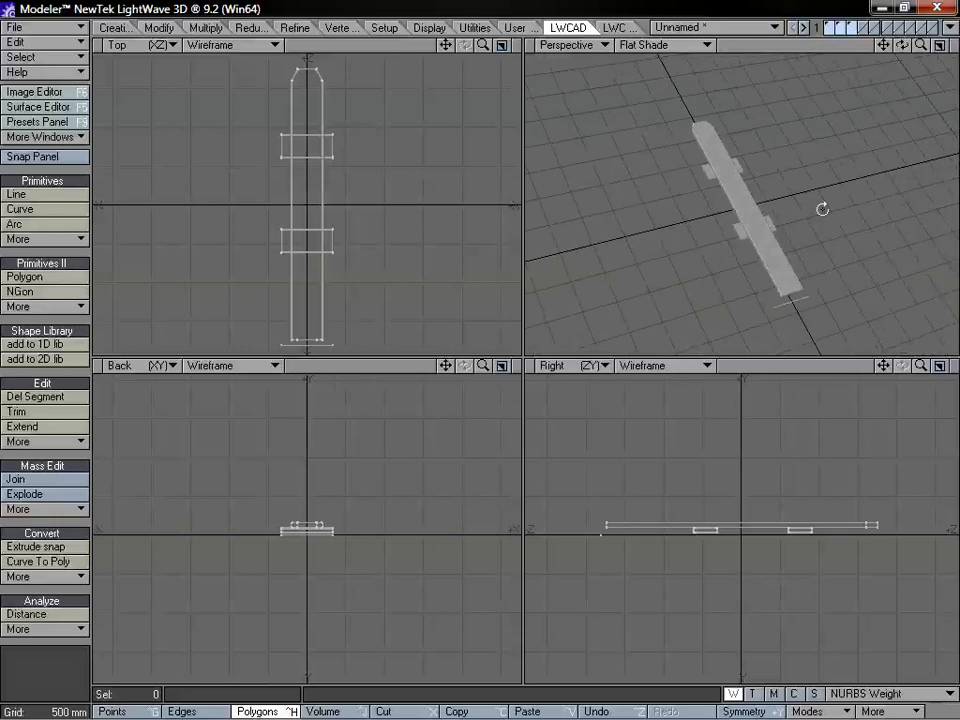
{"action": "key", "text": "Delete"}
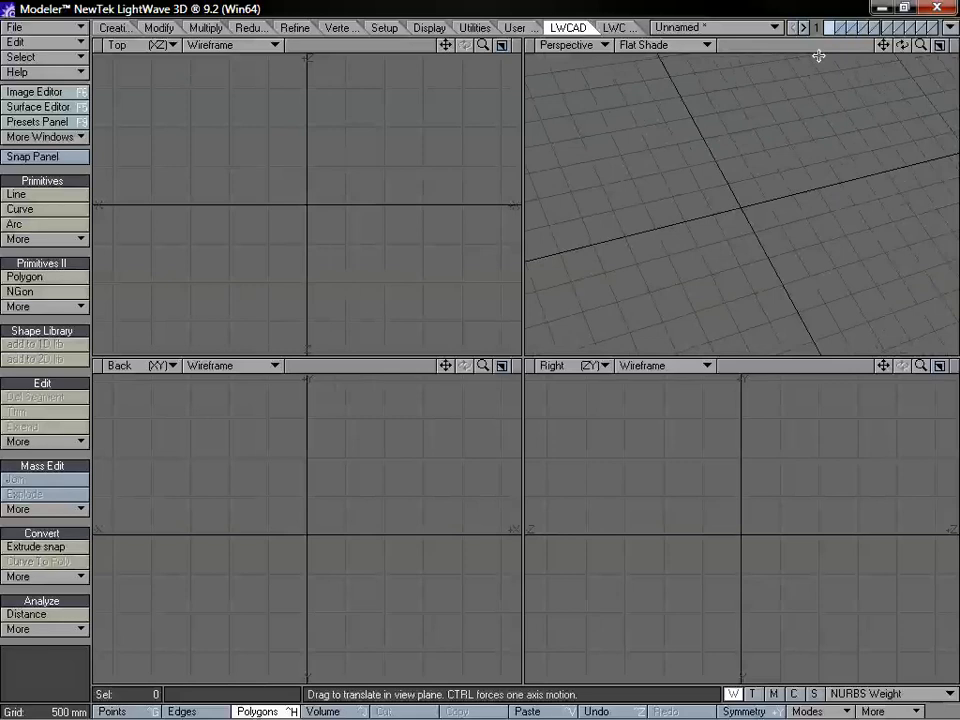
{"action": "key", "text": "u"}
{"action": "left_click_drag", "start_coordinate": [801, 79], "coordinate": [750, 226], "text": "alt"}
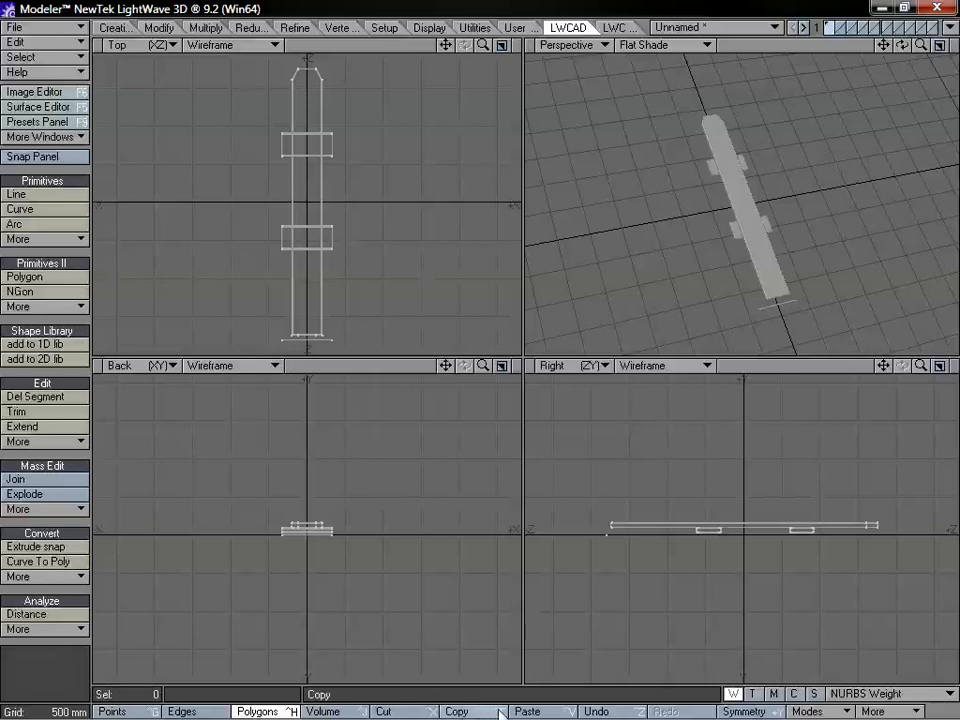
{"action": "left_click_drag", "start_coordinate": [756, 71], "coordinate": [764, 252], "text": "alt"}
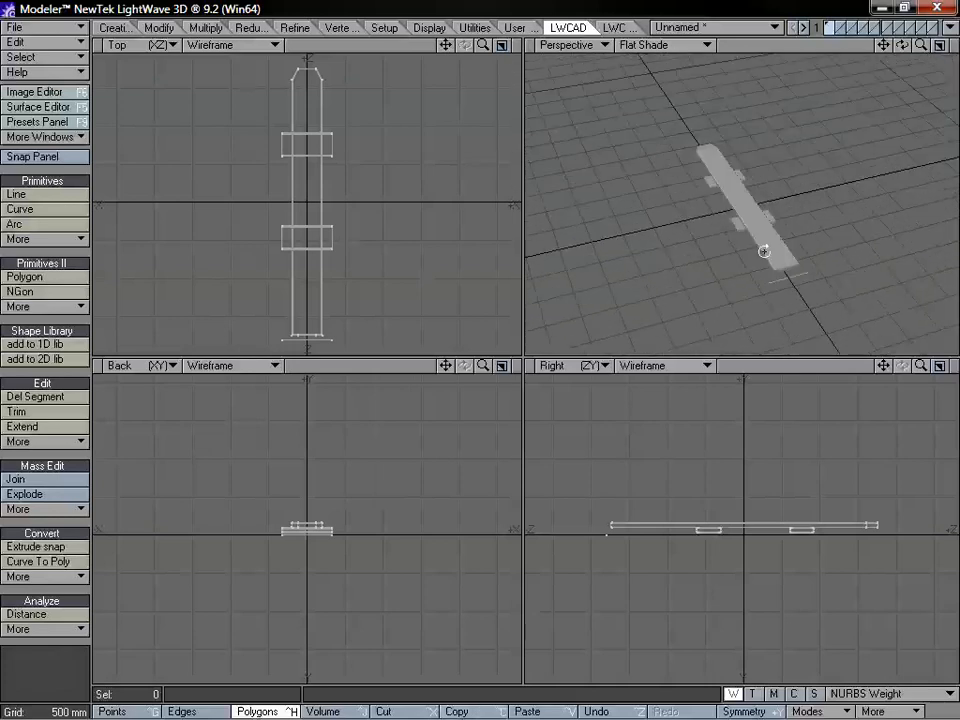
{"action": "mouse_move", "coordinate": [923, 45]}
{"action": "left_mouse_down"}
{"action": "mouse_move", "coordinate": [945, 45]}
{"action": "mouse_move", "coordinate": [923, 52]}
{"action": "left_mouse_up"}
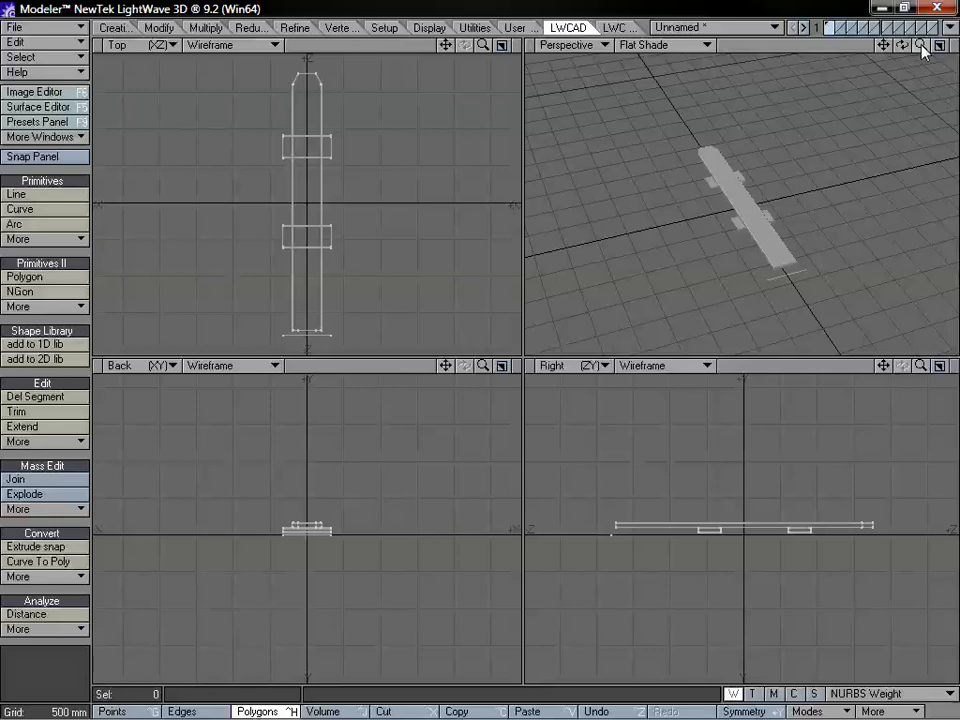
{"action": "left_click_drag", "start_coordinate": [923, 52], "coordinate": [903, 75]}
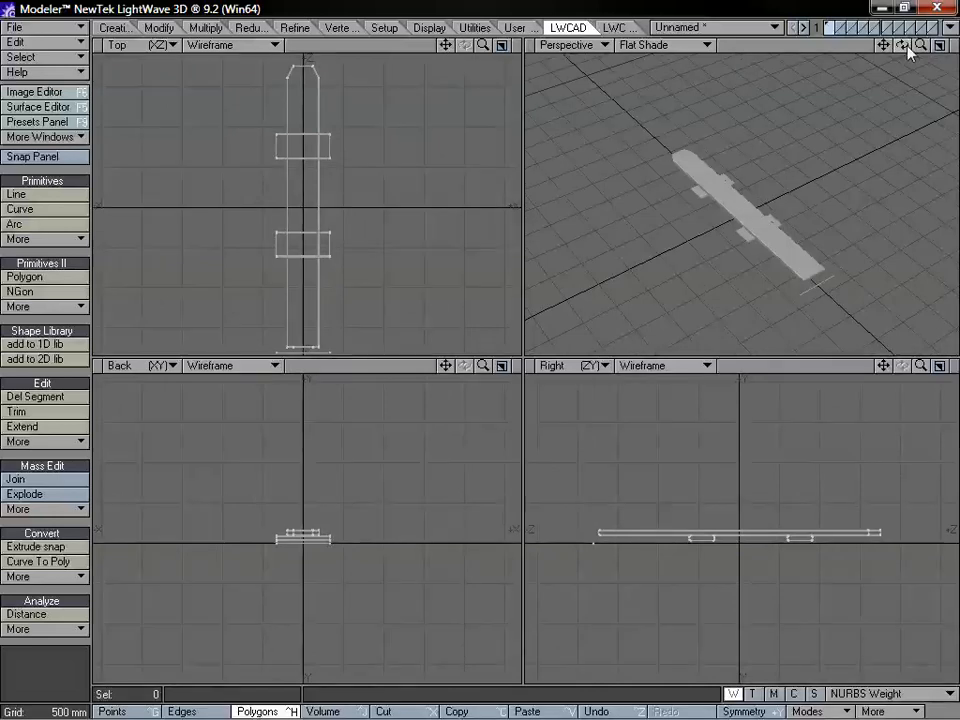
{"action": "left_click_drag", "start_coordinate": [920, 47], "coordinate": [926, 50]}
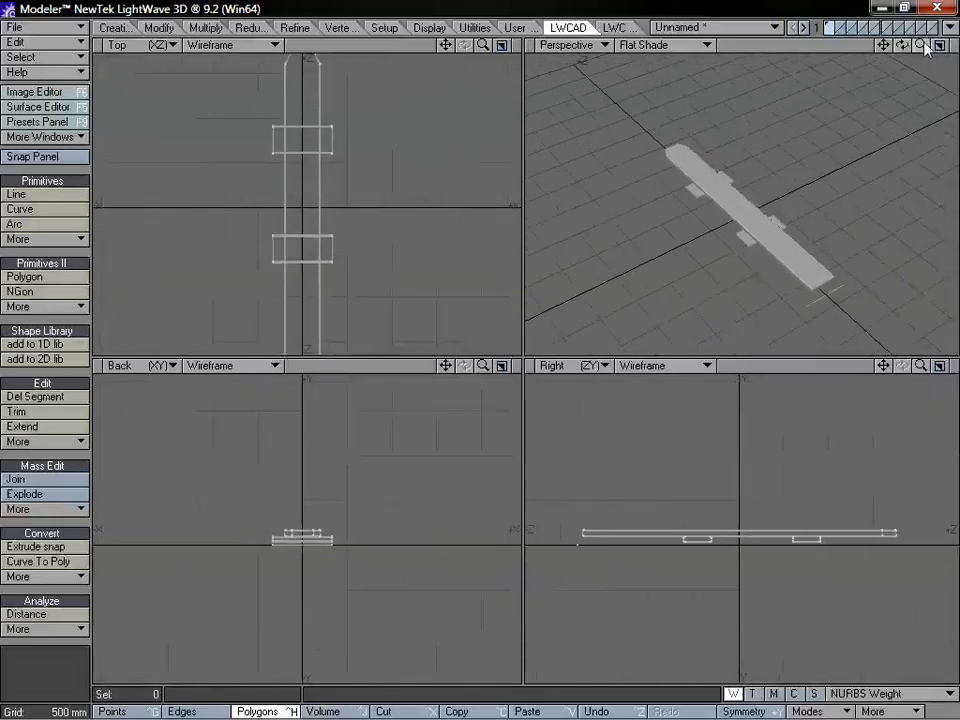
{"action": "left_click_drag", "start_coordinate": [797, 253], "coordinate": [786, 275], "text": "alt"}
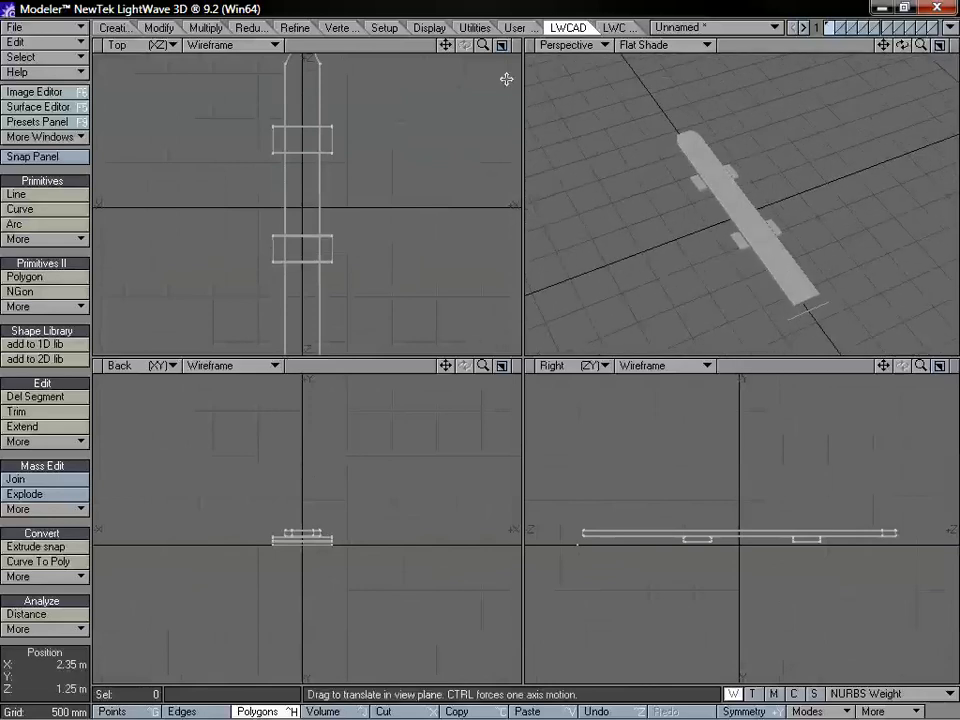
{"action": "key", "text": "a"}
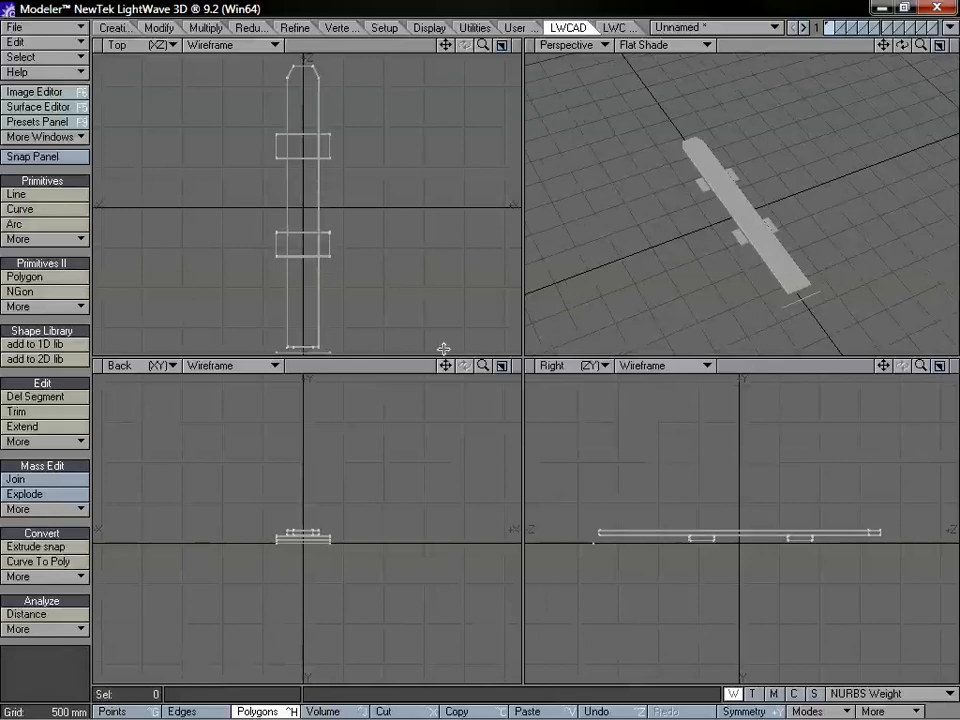
- Start adding the fence section to the LWCAD library and choose Fence as the target library type
{"action": "left_click", "coordinate": [629, 27]}
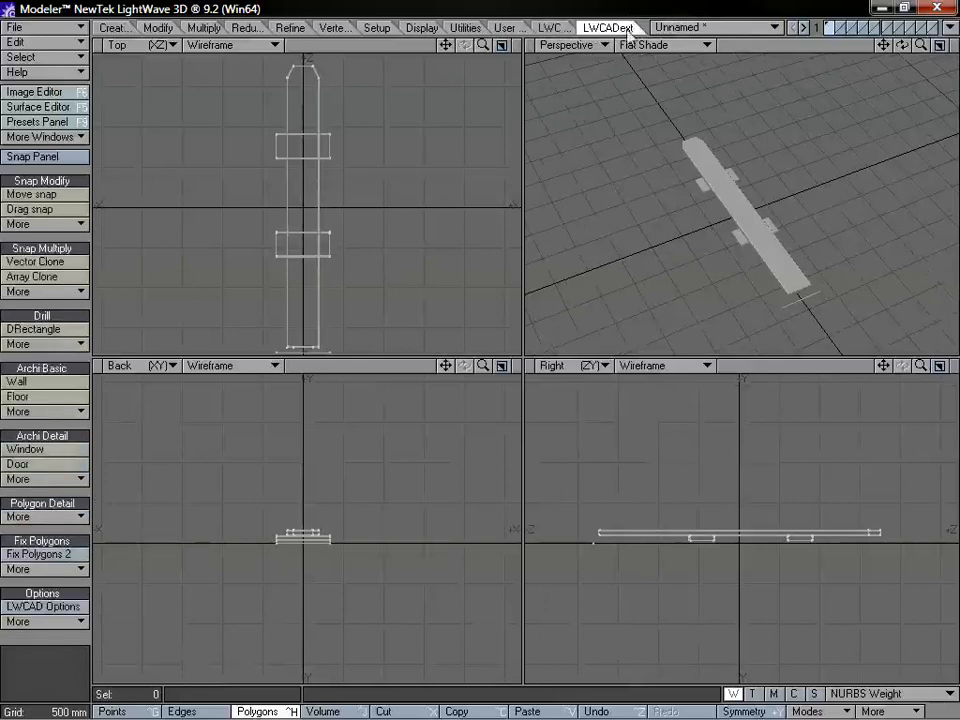
{"action": "left_click", "coordinate": [75, 481]}
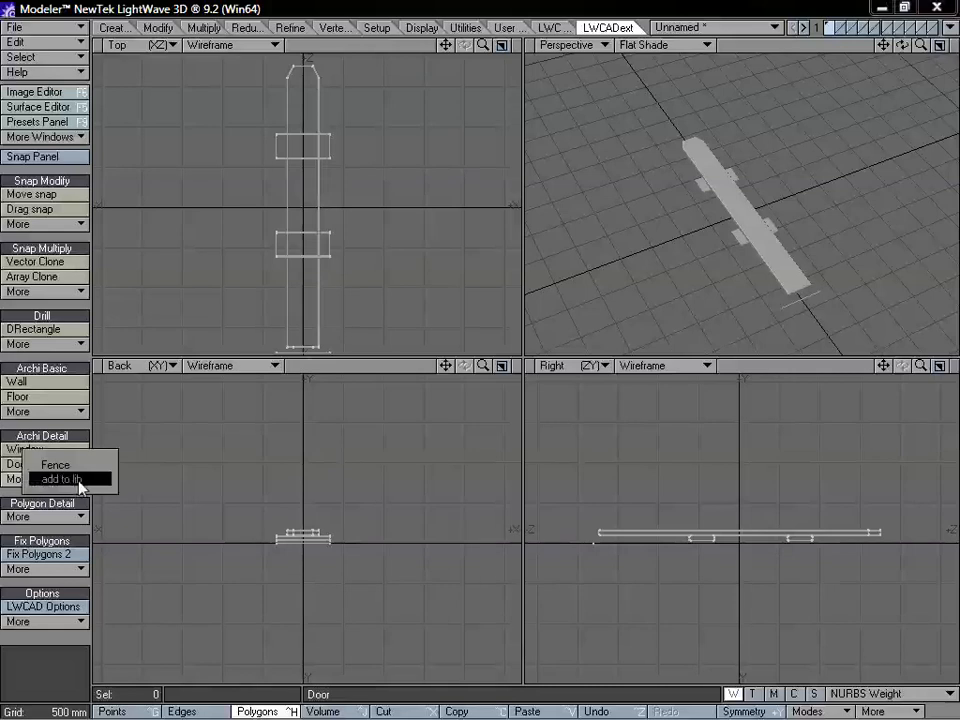
{"action": "left_click", "coordinate": [79, 486]}
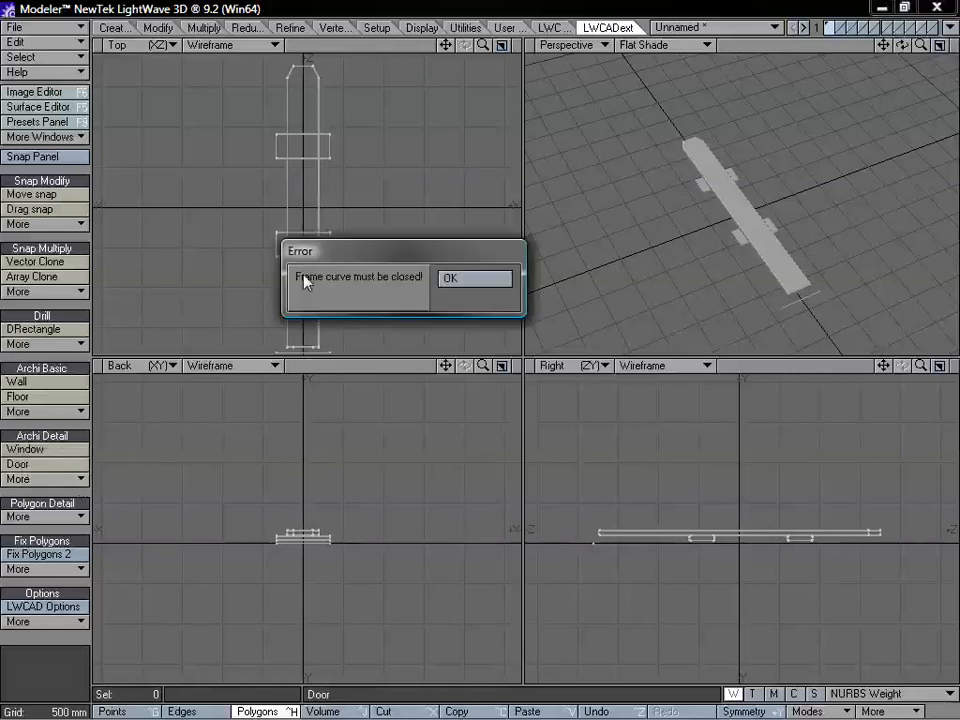
{"action": "left_click", "coordinate": [475, 279]}
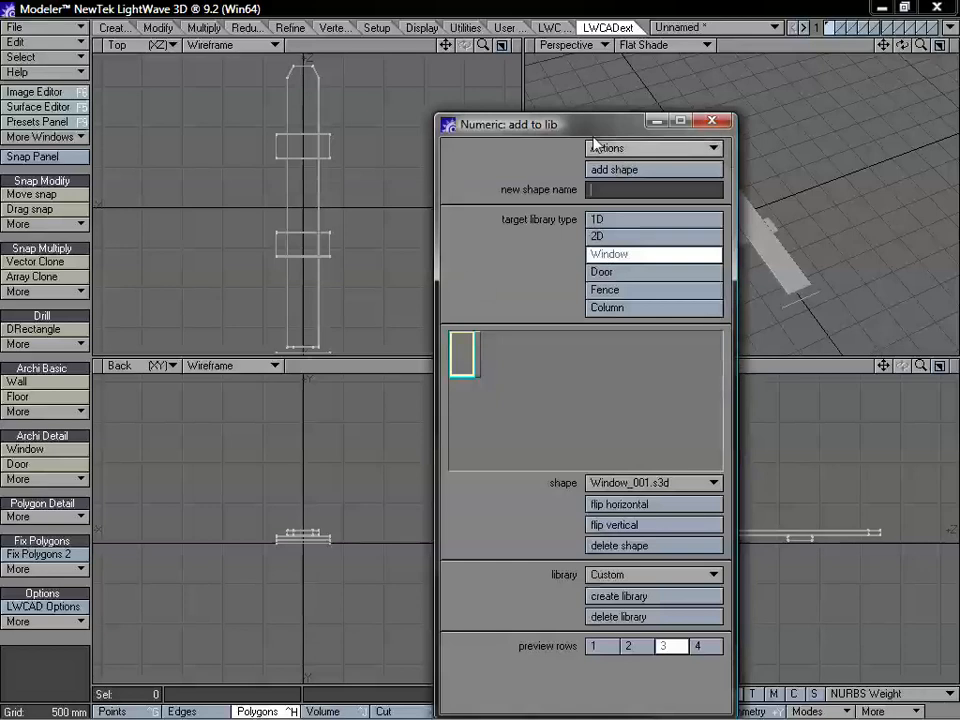
{"action": "left_click_drag", "start_coordinate": [585, 135], "coordinate": [553, 88]}
{"action": "left_click", "coordinate": [626, 151]}
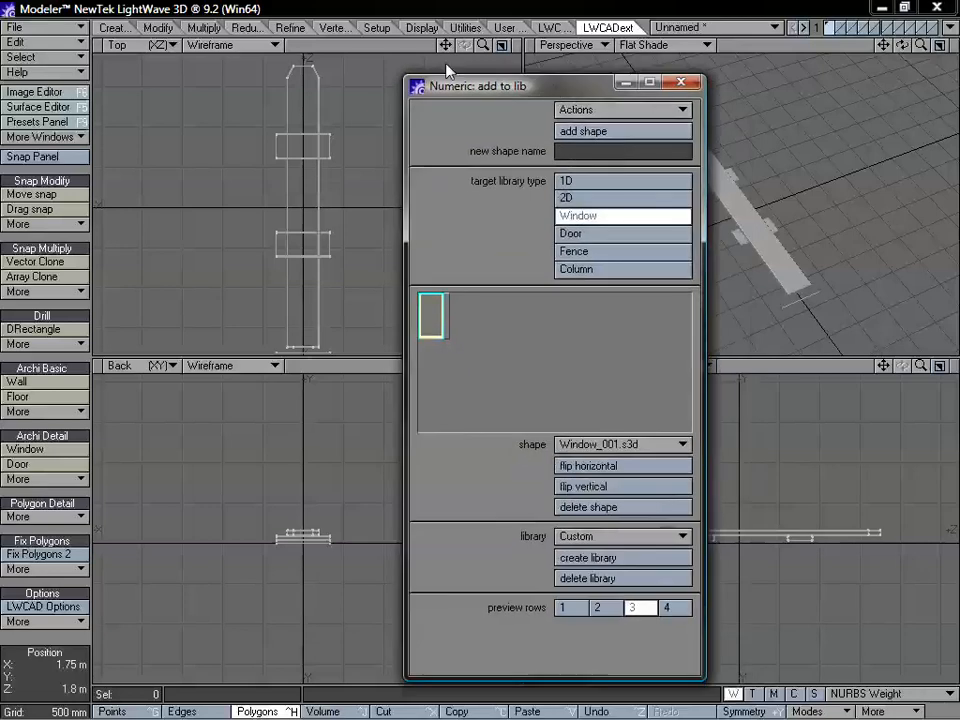
{"action": "left_click_drag", "start_coordinate": [488, 78], "coordinate": [456, 77]}
{"action": "left_click", "coordinate": [563, 236]}
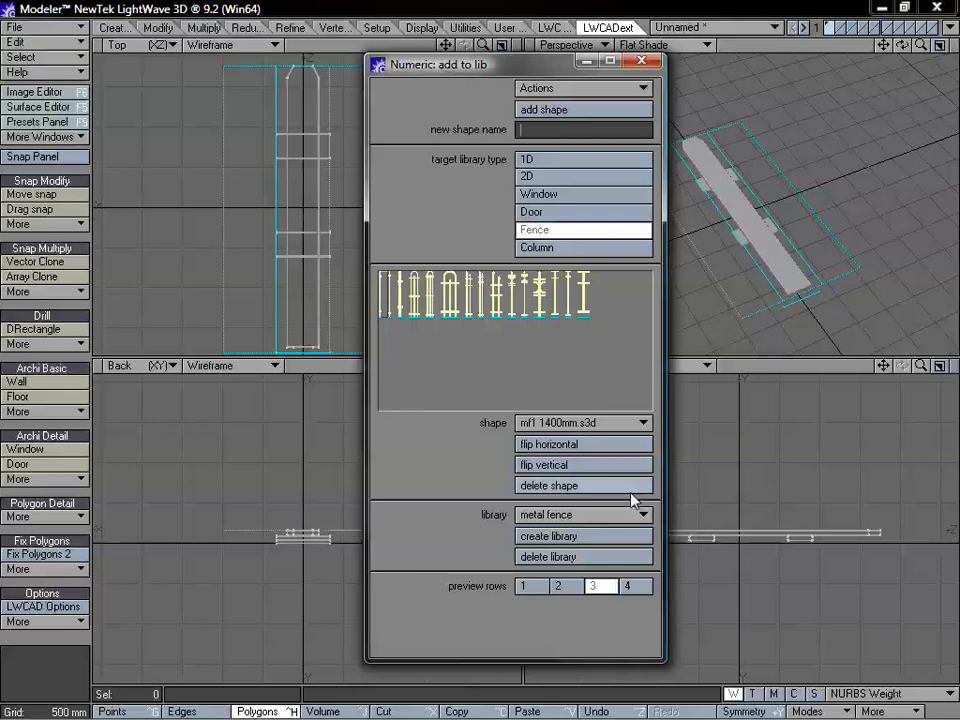
- Create a new fence library named Custom
{"action": "left_click", "coordinate": [560, 534]}
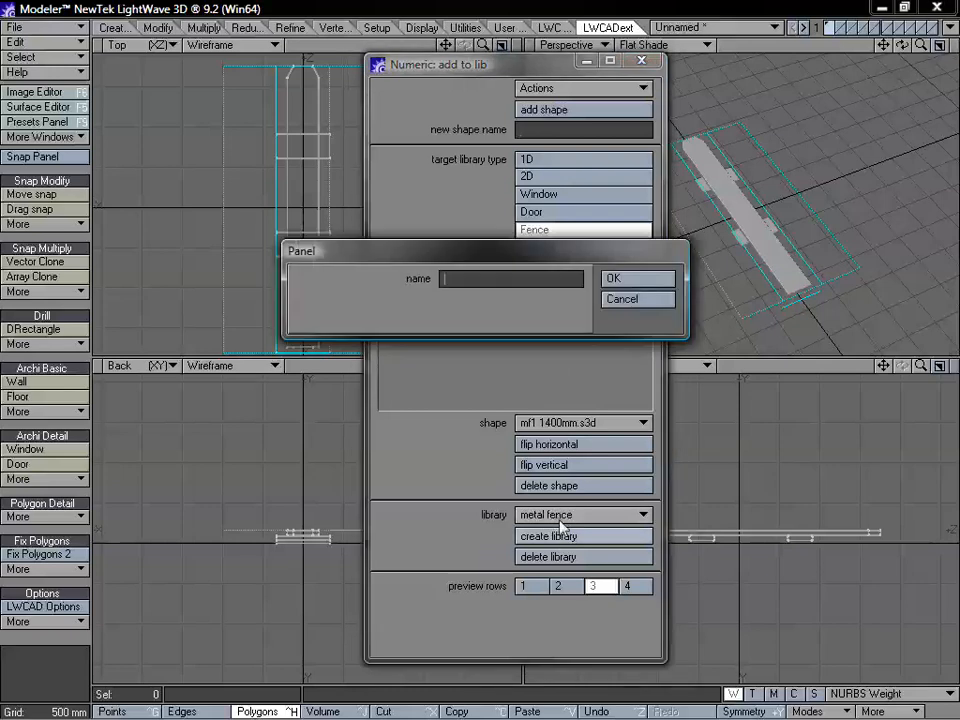
{"action": "type", "text": "Custom"}
{"action": "key", "text": "Return"}
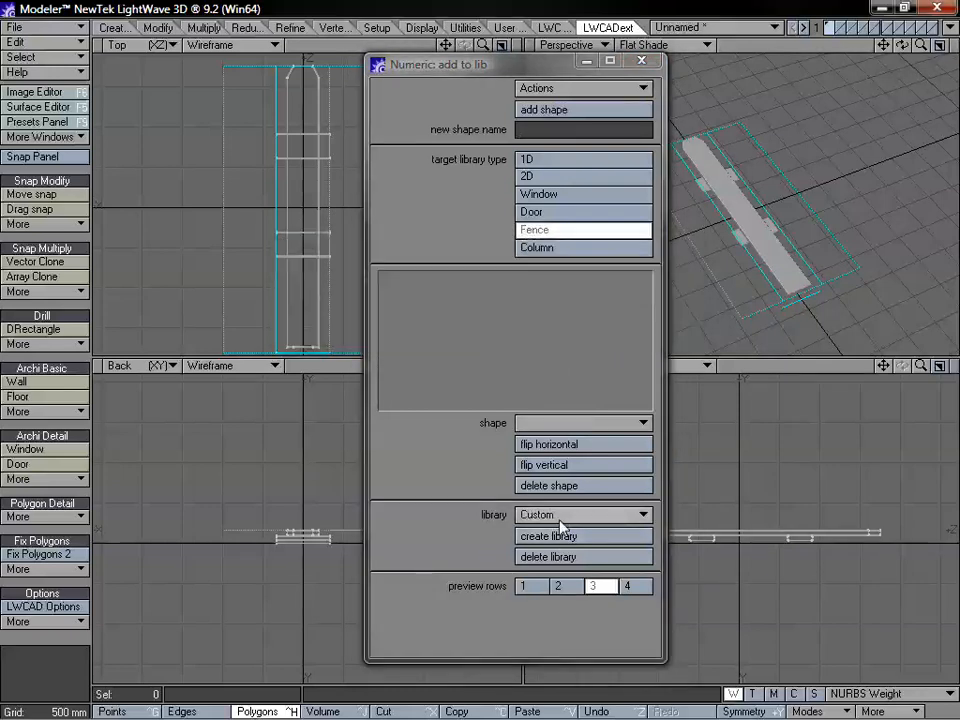
- Add the fence section to the Custom library as Fence_001 and set the preview to 1 row
{"action": "left_click", "coordinate": [560, 130]}
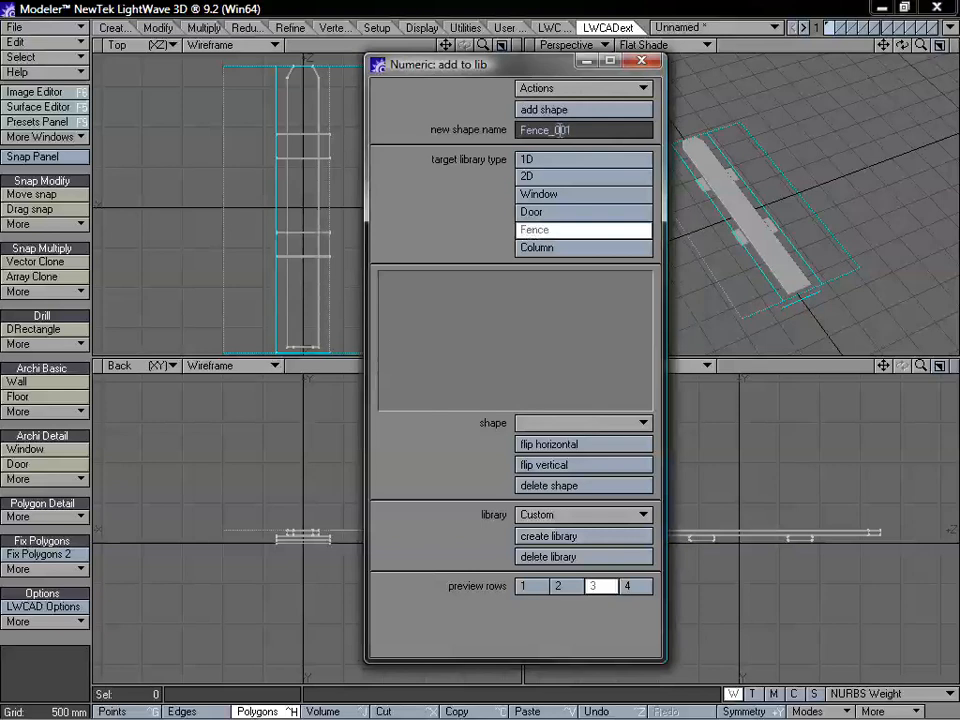
{"action": "type", "text": "Fence_001"}
{"action": "left_click", "coordinate": [563, 111]}
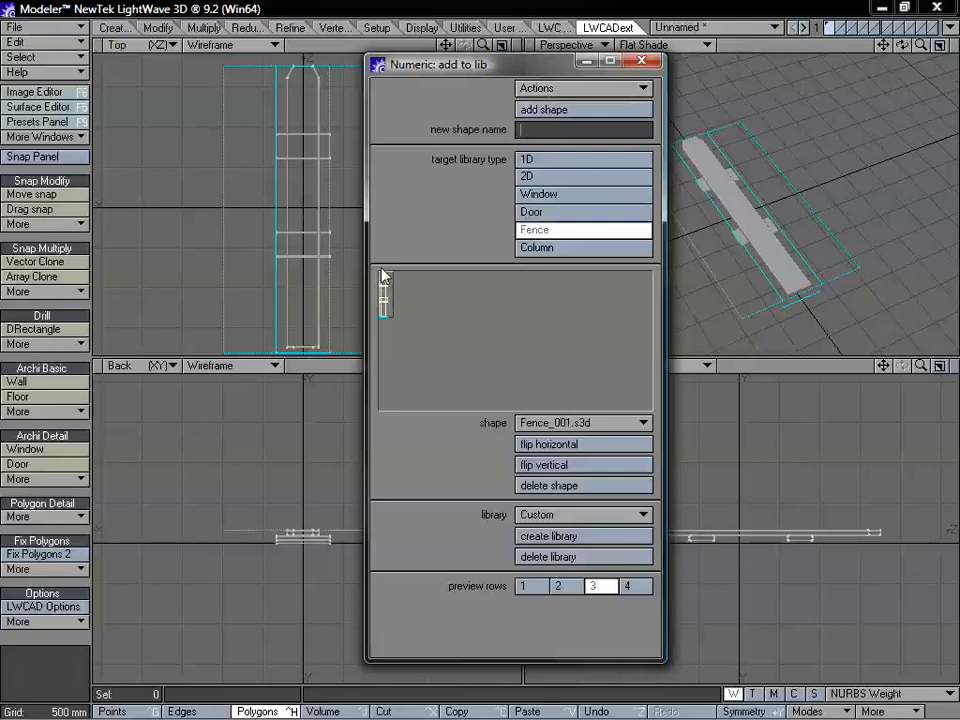
{"action": "left_click", "coordinate": [543, 588]}
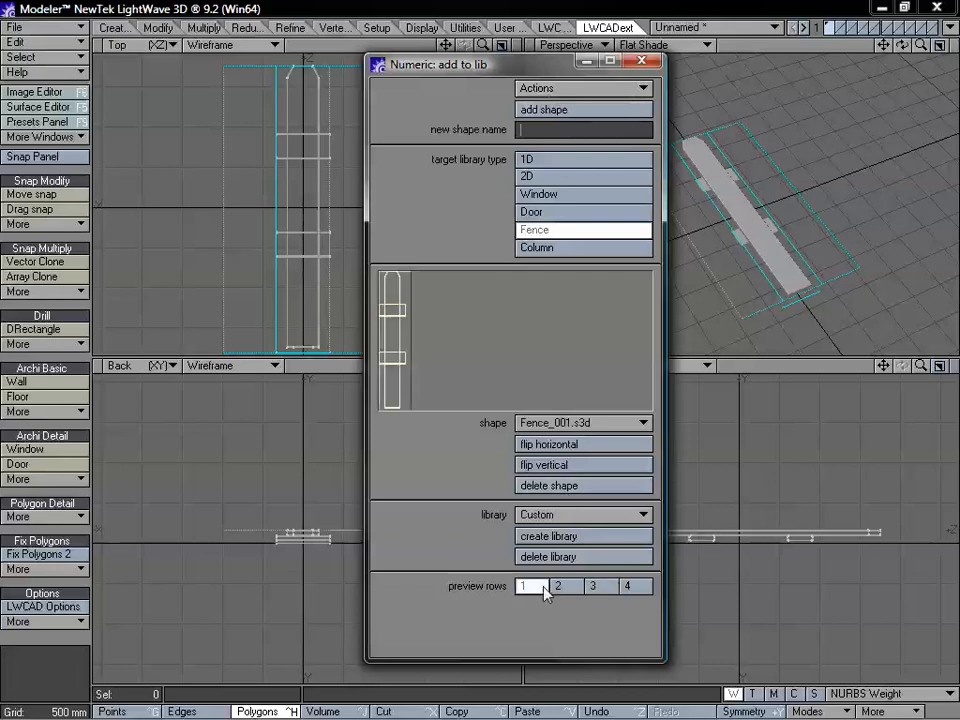
- Compare the Fence_001 preview at different row counts, return it to 1 row and close the add-to-library window
{"action": "left_click", "coordinate": [566, 586]}
{"action": "left_click", "coordinate": [640, 587]}
{"action": "left_click", "coordinate": [608, 588]}
{"action": "left_click", "coordinate": [553, 589]}
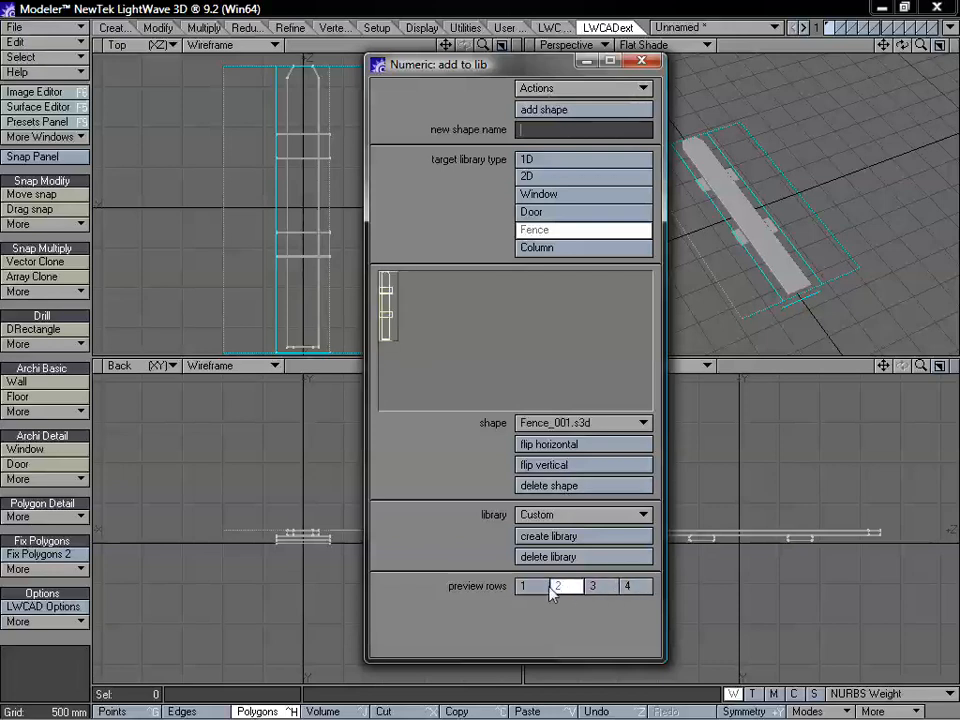
{"action": "left_click", "coordinate": [540, 587]}
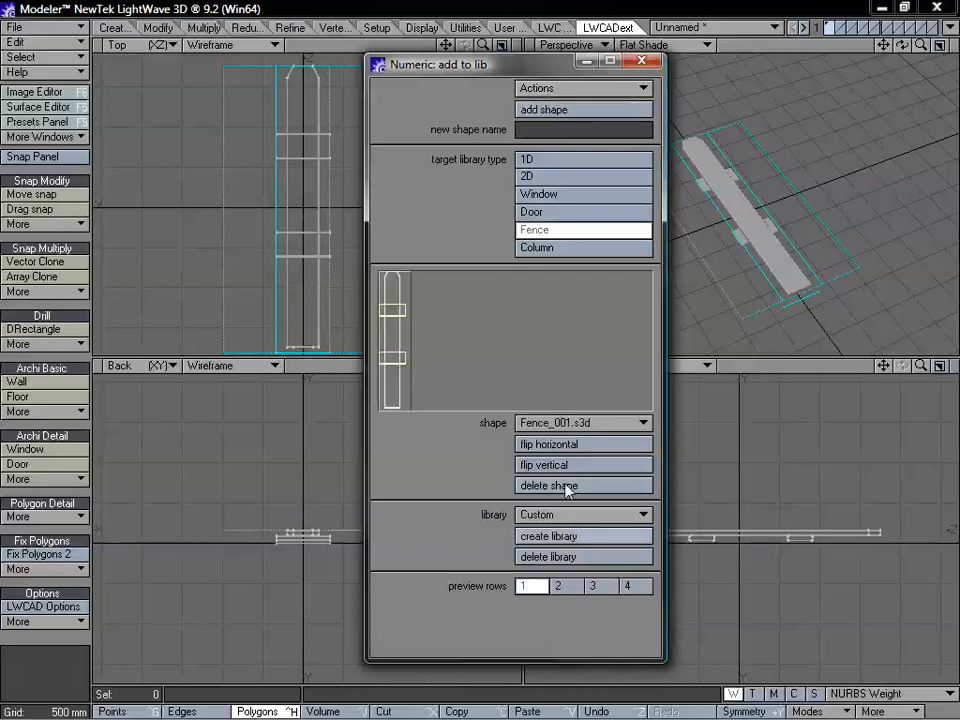
{"action": "left_click", "coordinate": [643, 62]}
- Switch to the empty second layer and show the fence section from the first layer in the background
{"action": "left_click", "coordinate": [839, 25]}
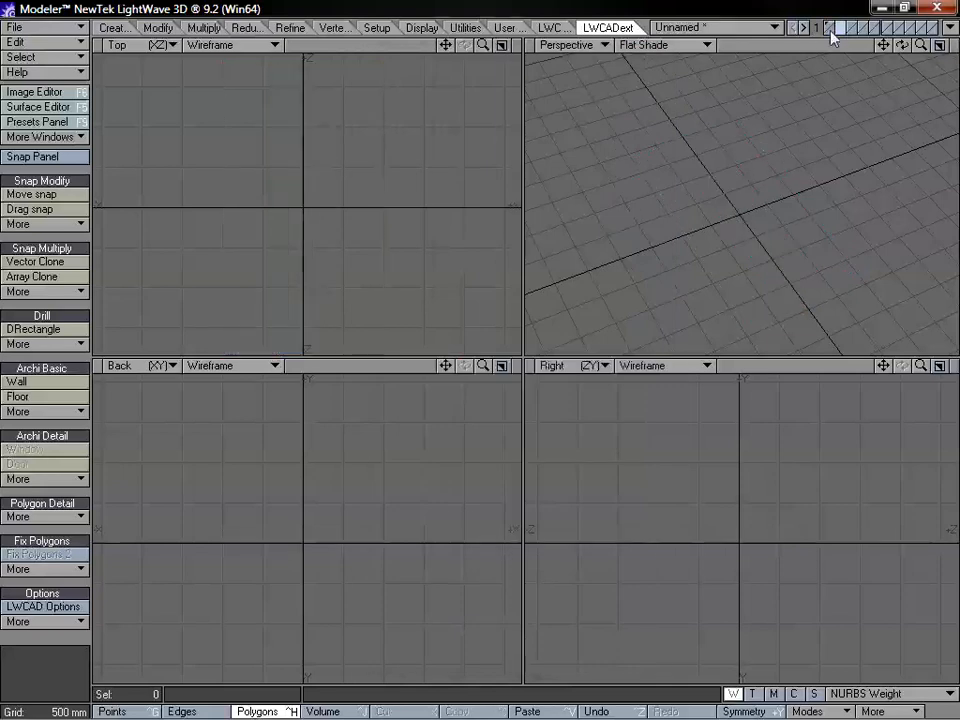
{"action": "left_click", "coordinate": [831, 31]}
{"action": "key", "text": "a"}
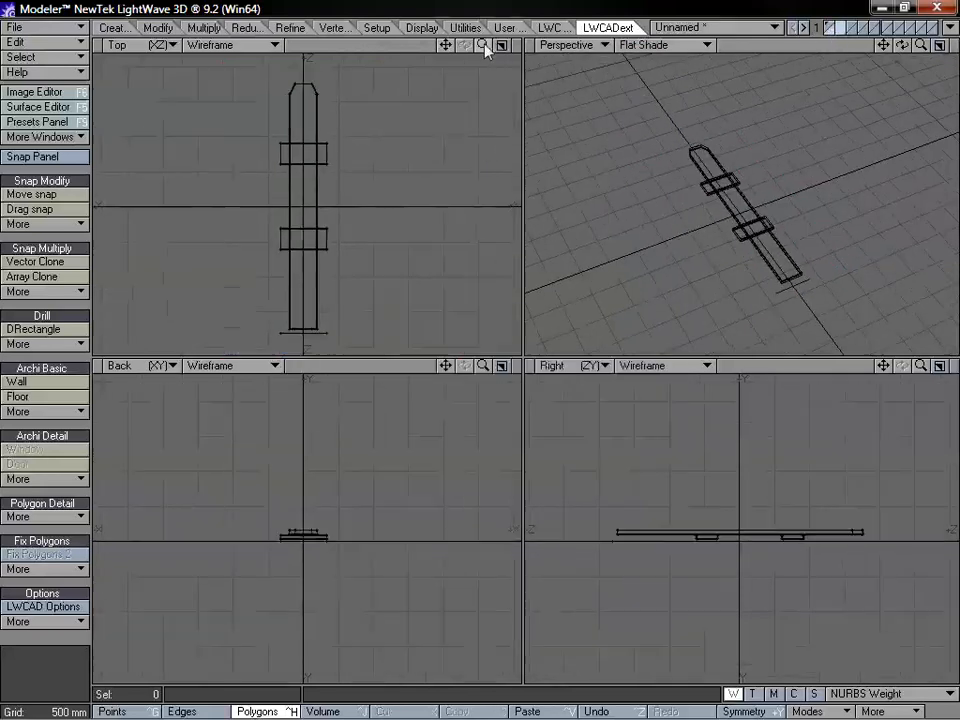
{"action": "left_click_drag", "start_coordinate": [446, 46], "coordinate": [469, 43]}
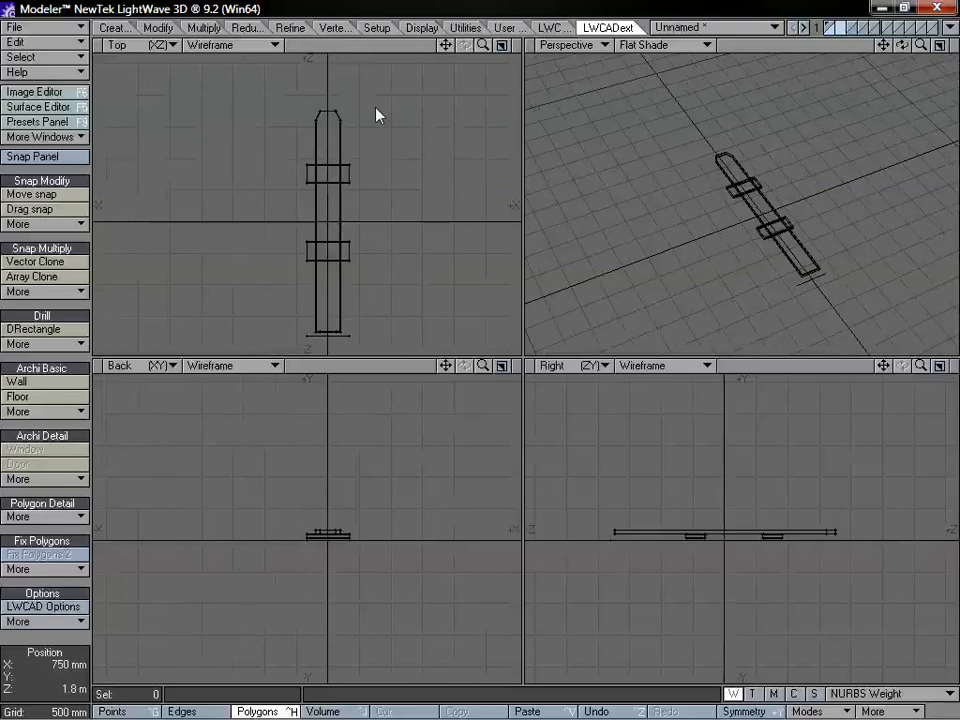
- Draw a flat box over the board in the Top view, from slightly above its tip to just below the base line
{"action": "left_click", "coordinate": [112, 27]}
{"action": "left_click", "coordinate": [40, 174]}
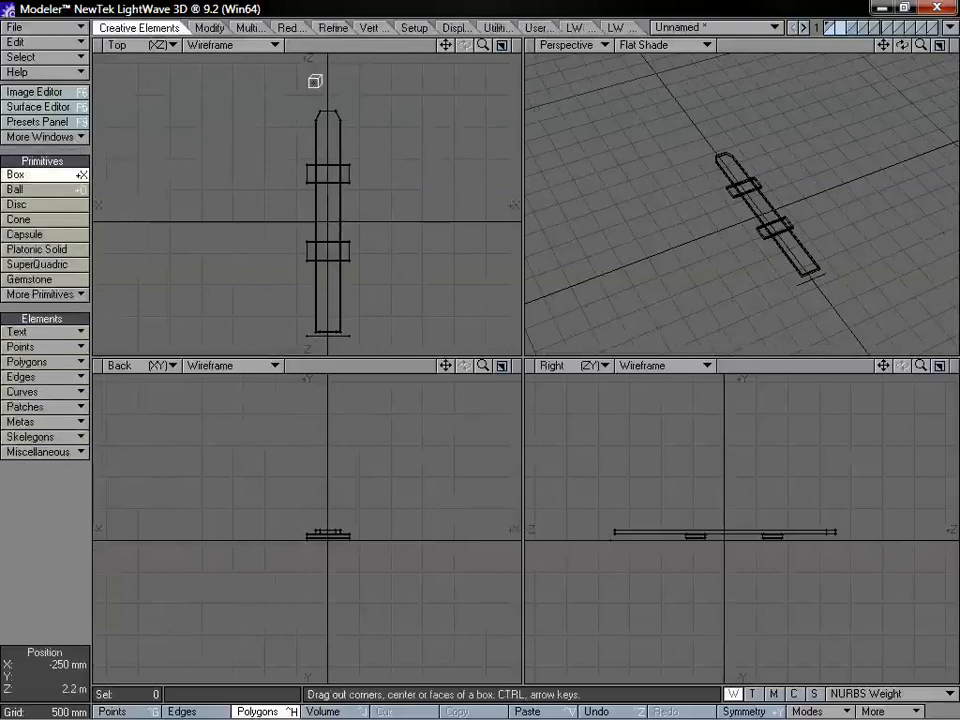
{"action": "left_click_drag", "start_coordinate": [314, 83], "coordinate": [341, 338]}
{"action": "left_click_drag", "start_coordinate": [312, 223], "coordinate": [317, 222]}
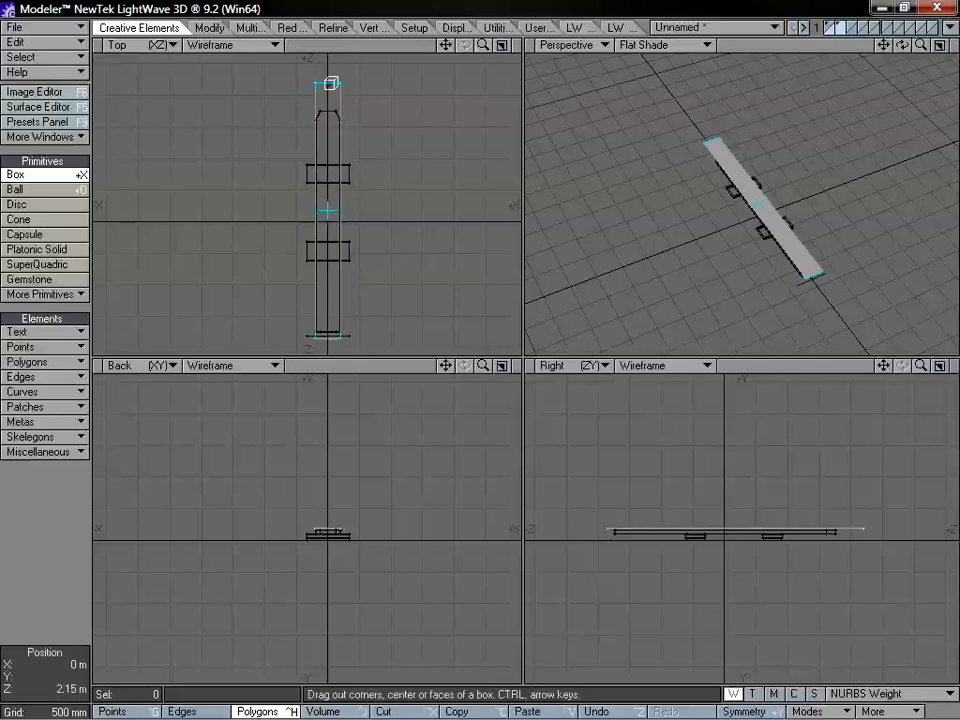
{"action": "mouse_move", "coordinate": [328, 84]}
{"action": "left_mouse_down"}
{"action": "mouse_move", "coordinate": [331, 76]}
{"action": "mouse_move", "coordinate": [332, 92]}
{"action": "left_mouse_up"}
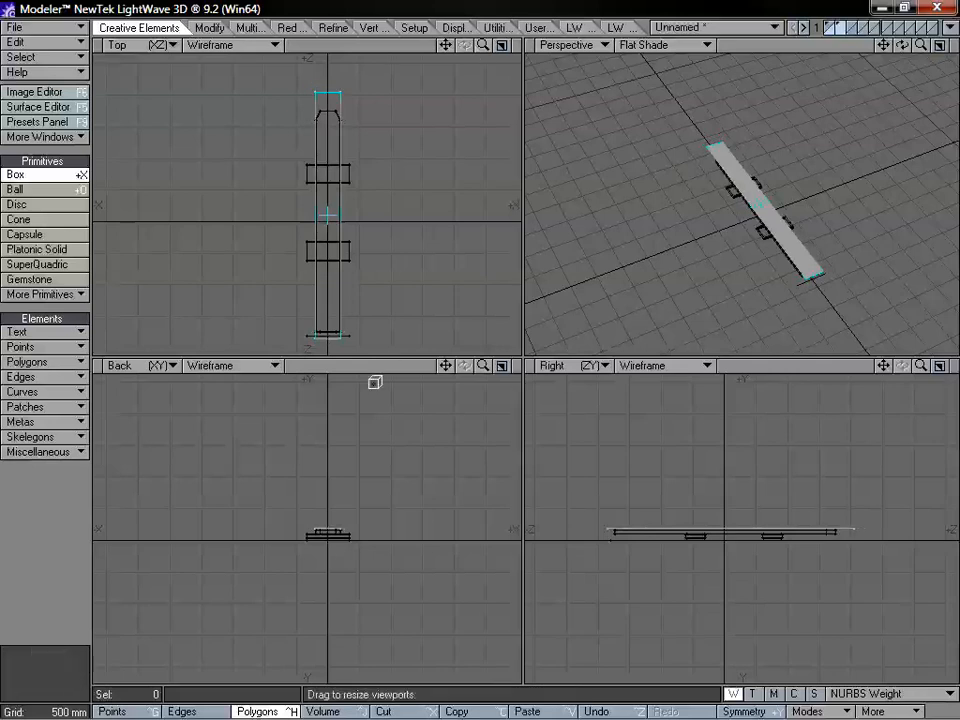
- Give the box thickness in the Back view so it encloses the board and crosspieces in depth, forming a post
{"action": "left_click_drag", "start_coordinate": [325, 561], "coordinate": [328, 520]}
{"action": "left_click_drag", "start_coordinate": [720, 210], "coordinate": [806, 214], "text": "alt"}
{"action": "mouse_move", "coordinate": [786, 156]}
{"action": "left_mouse_down", "text": "alt"}
{"action": "mouse_move", "coordinate": [761, 197]}
{"action": "mouse_move", "coordinate": [619, 171]}
{"action": "mouse_move", "coordinate": [795, 171]}
{"action": "left_mouse_up", "text": "alt"}
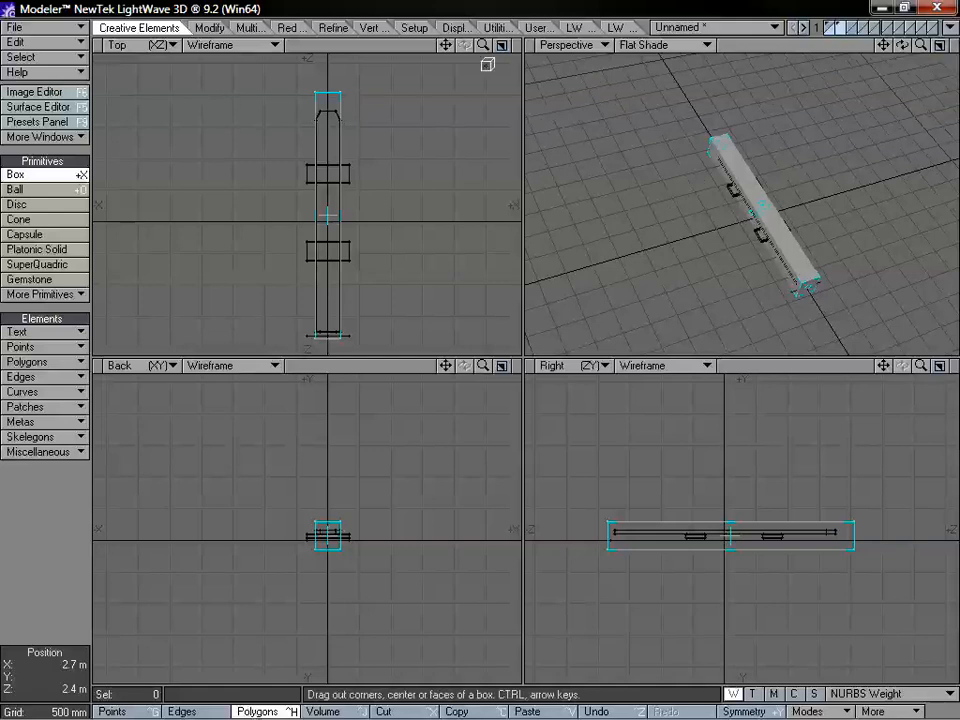
{"action": "left_click_drag", "start_coordinate": [484, 46], "coordinate": [492, 46]}
{"action": "key", "text": "space"}
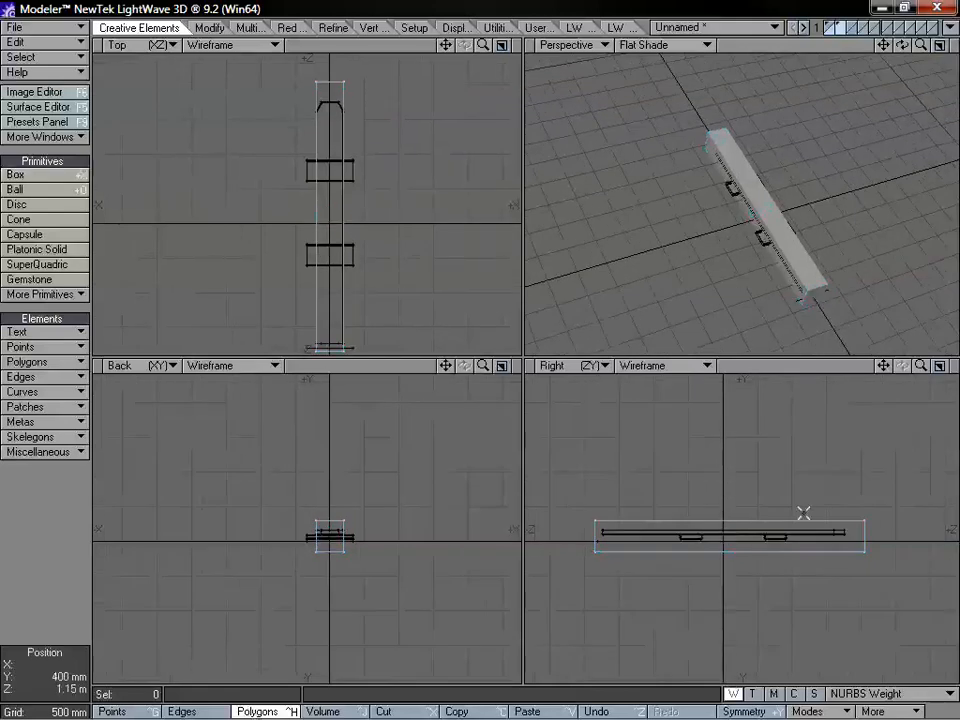
- Bevel the post's upper end face outward and inward to form a tapered cap
{"action": "mouse_move", "coordinate": [771, 451]}
{"action": "right_mouse_down"}
{"action": "mouse_move", "coordinate": [643, 572]}
{"action": "mouse_move", "coordinate": [894, 516]}
{"action": "right_mouse_up"}
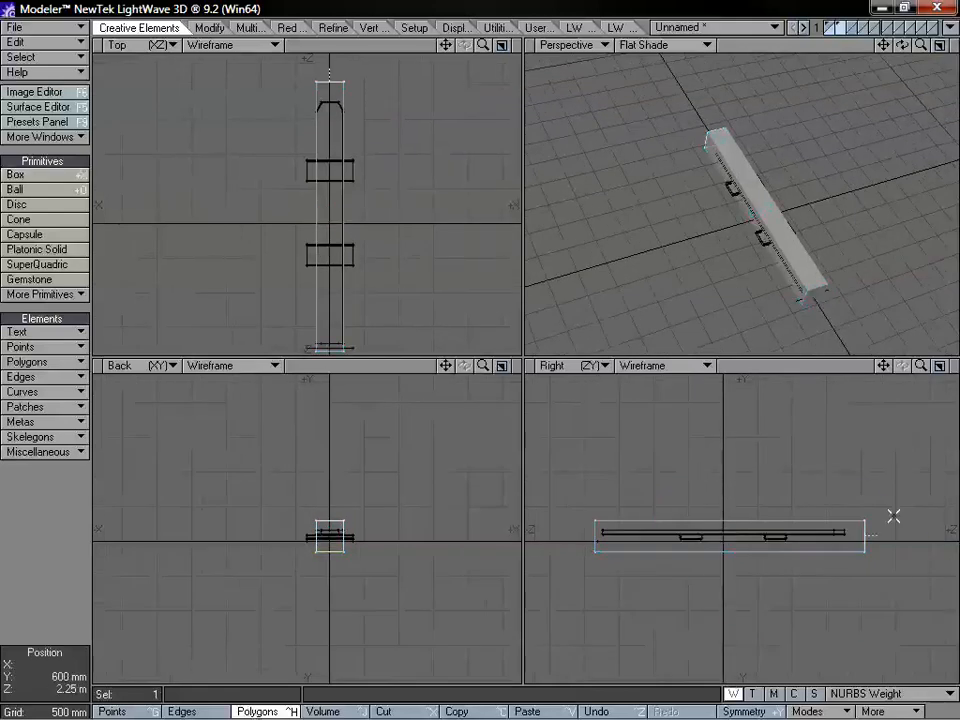
{"action": "key", "text": "shift+a"}
{"action": "key", "text": "b"}
{"action": "left_click_drag", "start_coordinate": [735, 596], "coordinate": [675, 529]}
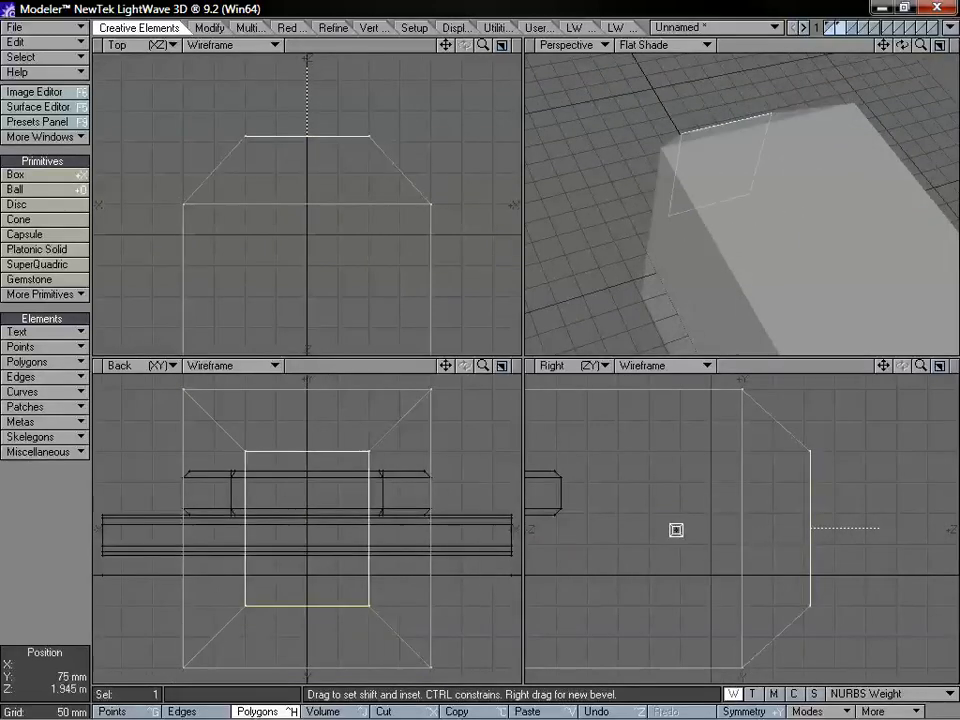
{"action": "left_click", "coordinate": [62, 510]}
{"action": "left_click", "coordinate": [62, 510]}
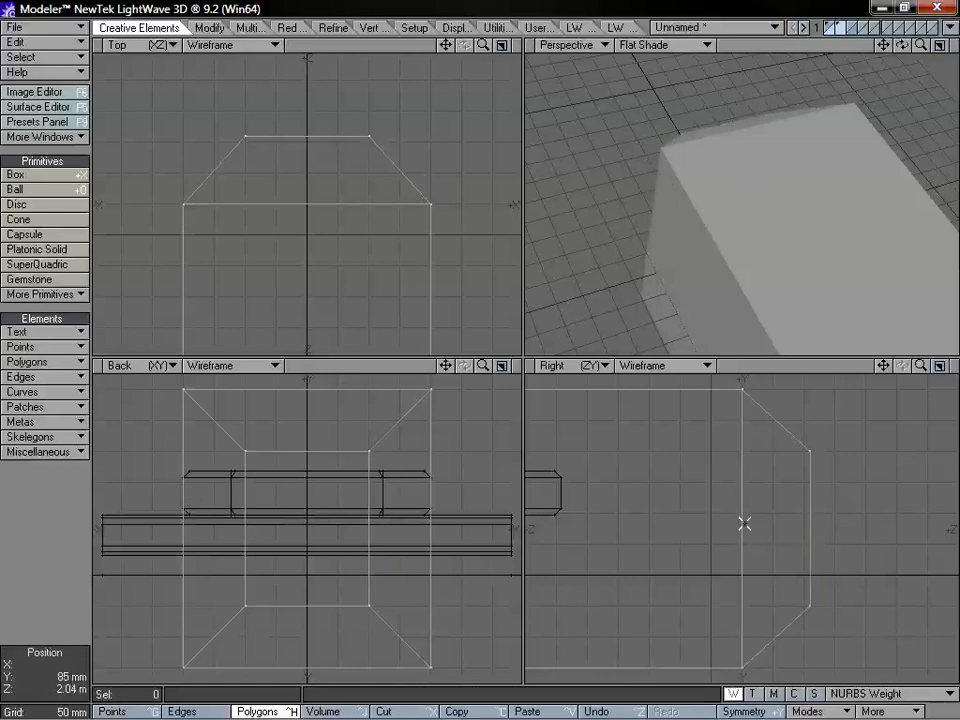
- Bevel all faces of the post with a 5 mm shift and 10 mm inset to soften its edges
{"action": "key", "text": "b"}
{"action": "left_click_drag", "start_coordinate": [778, 521], "coordinate": [774, 519]}
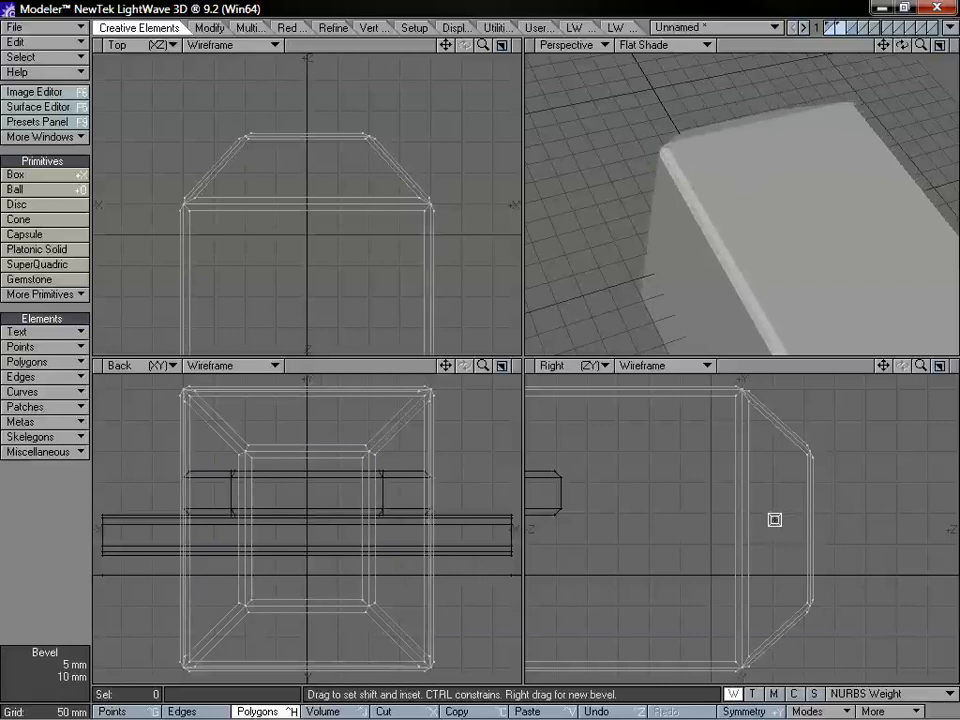
{"action": "key", "text": "a"}
{"action": "left_click_drag", "start_coordinate": [742, 151], "coordinate": [754, 297], "text": "alt"}
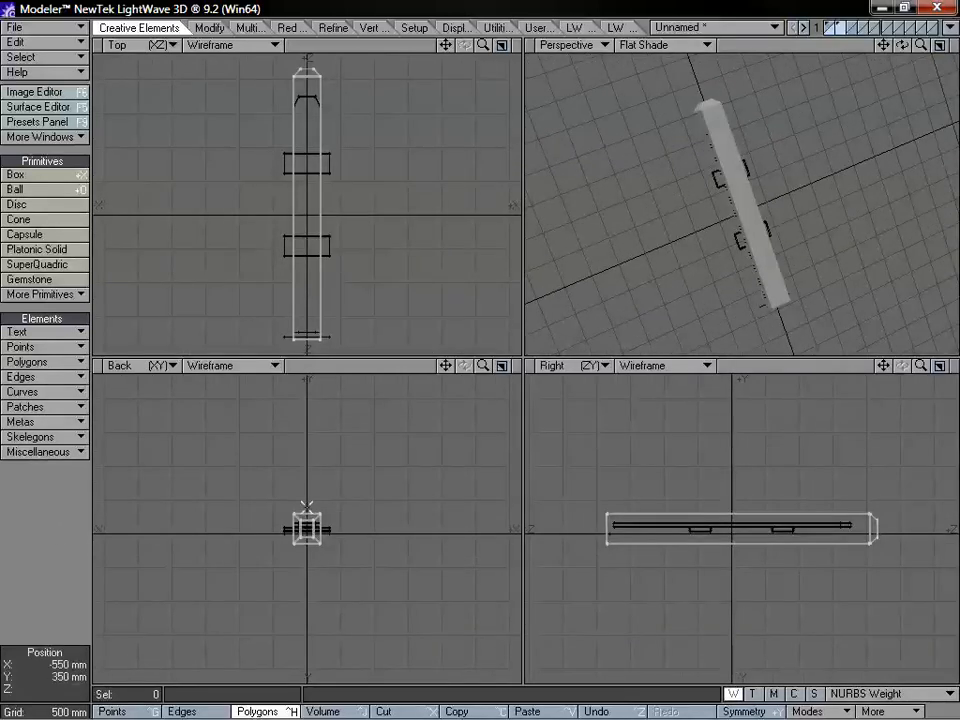
{"action": "left_click_drag", "start_coordinate": [735, 181], "coordinate": [834, 56], "text": "alt"}
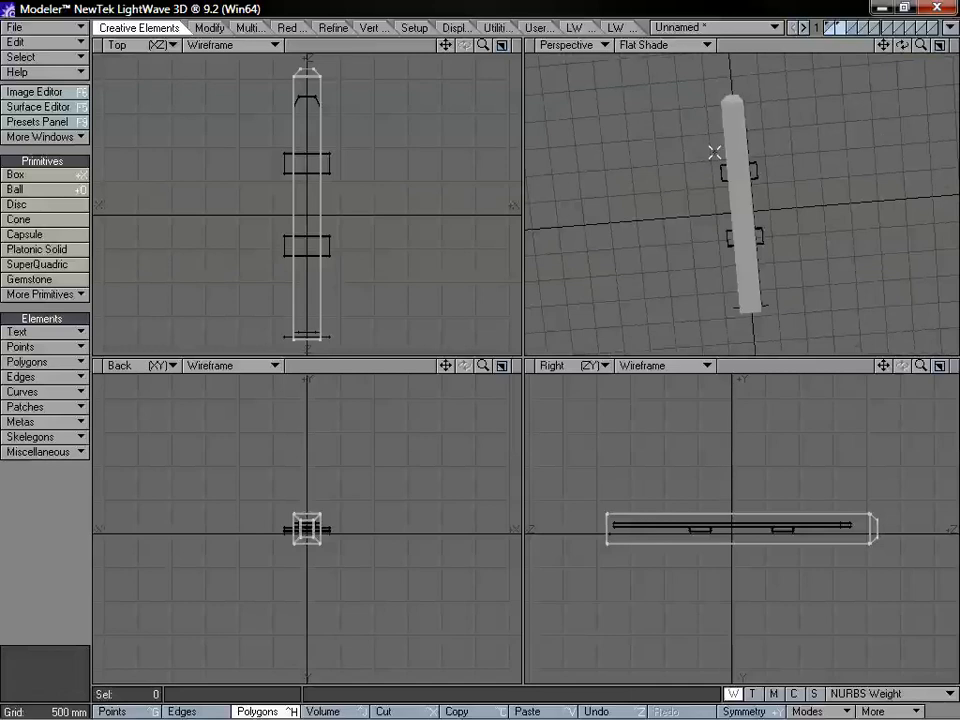
{"action": "left_click_drag", "start_coordinate": [658, 167], "coordinate": [746, 193], "text": "alt"}
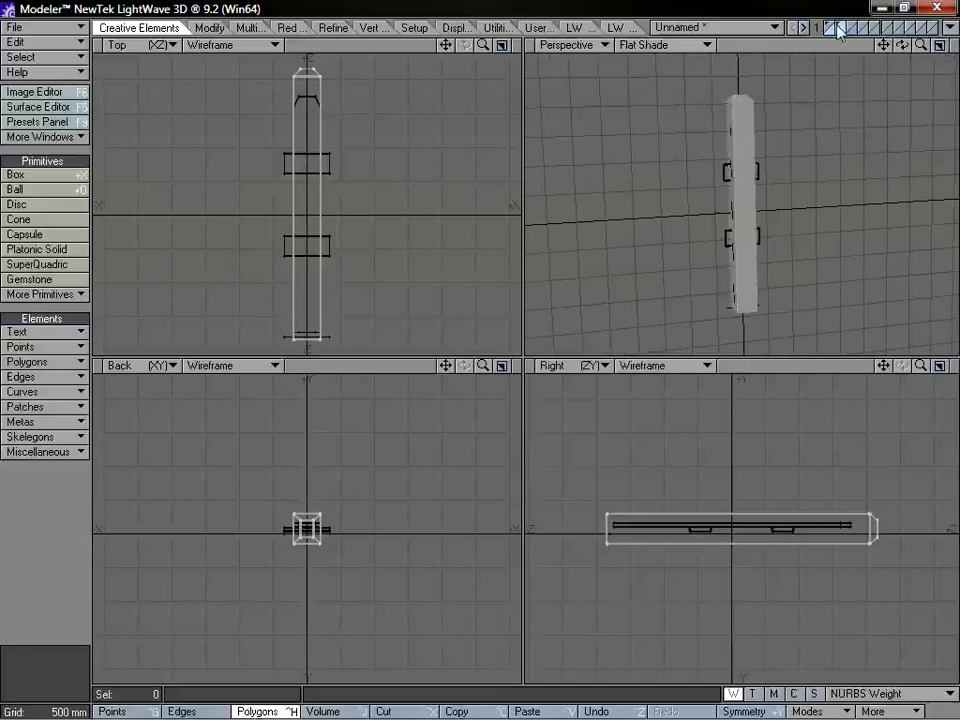
{"action": "left_click_drag", "start_coordinate": [817, 178], "coordinate": [800, 130], "text": "alt"}
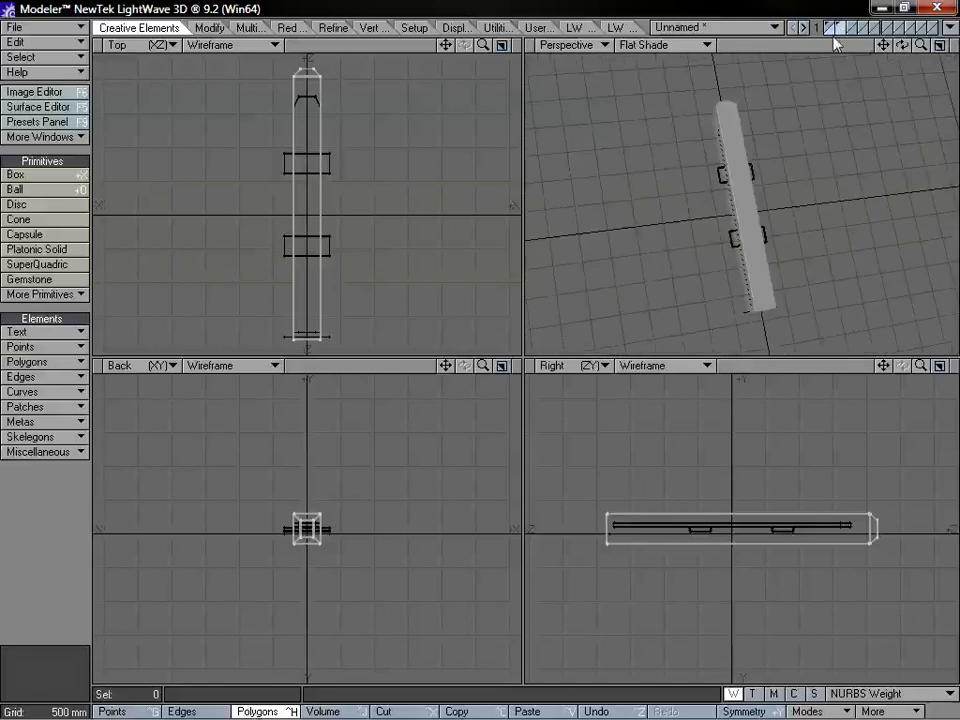
- Copy the base line from the first layer and paste it onto the post's layer
{"action": "left_click", "coordinate": [829, 31]}
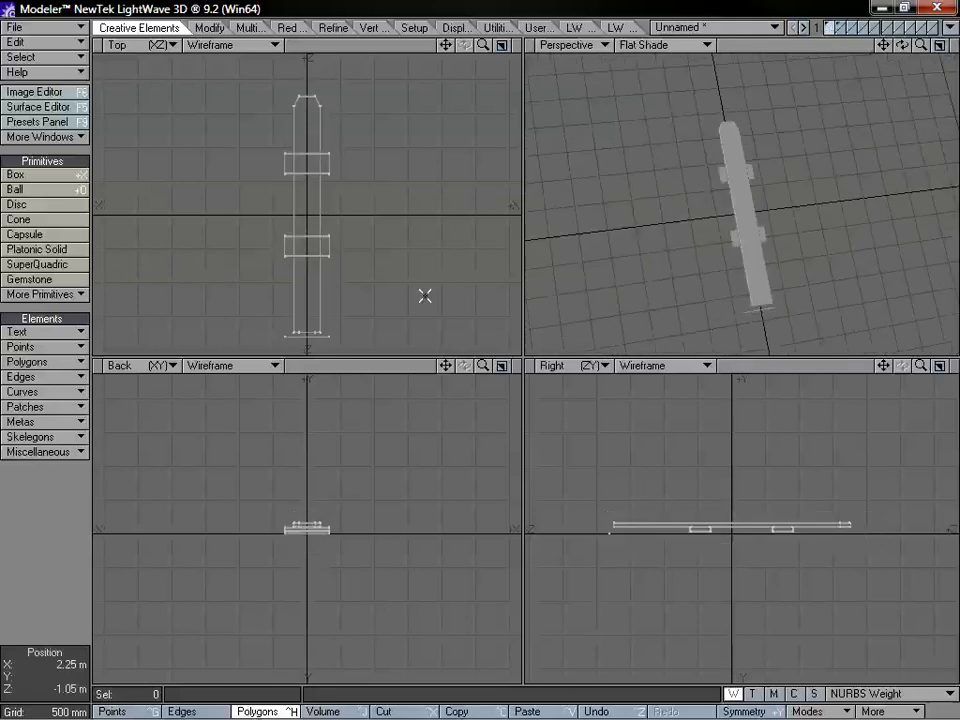
{"action": "left_click", "coordinate": [326, 340]}
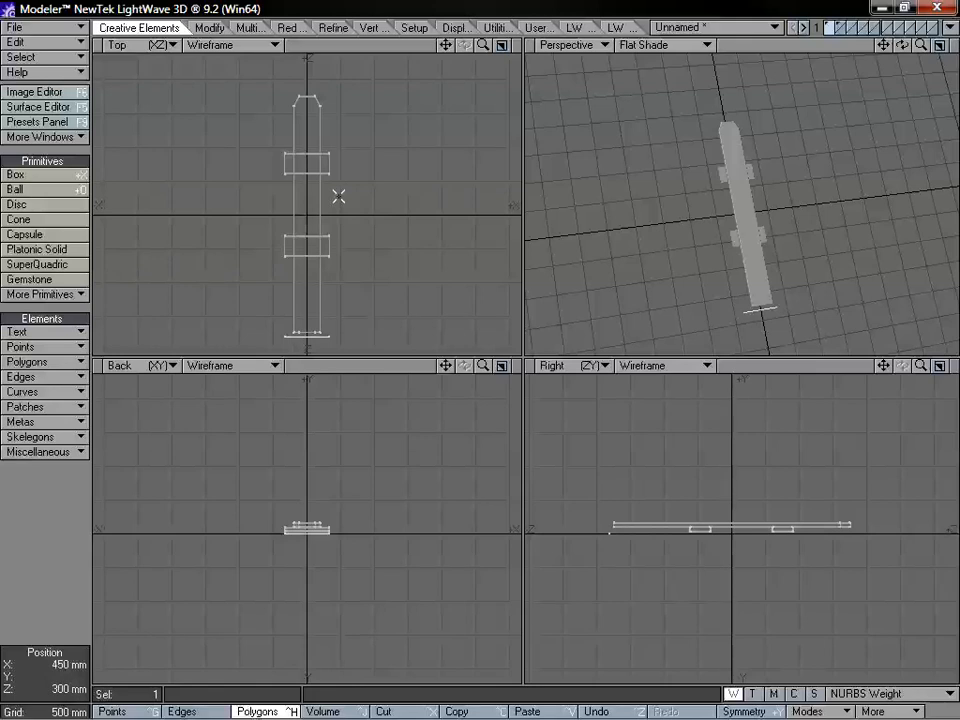
{"action": "left_click", "coordinate": [840, 28]}
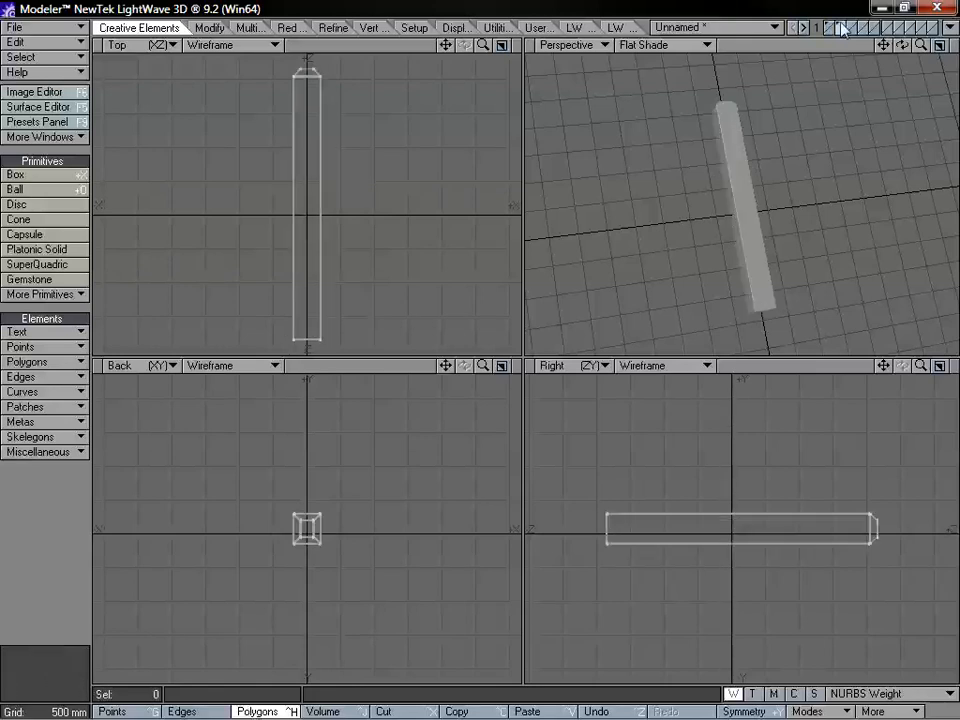
{"action": "left_click_drag", "start_coordinate": [773, 120], "coordinate": [769, 163], "text": "alt"}
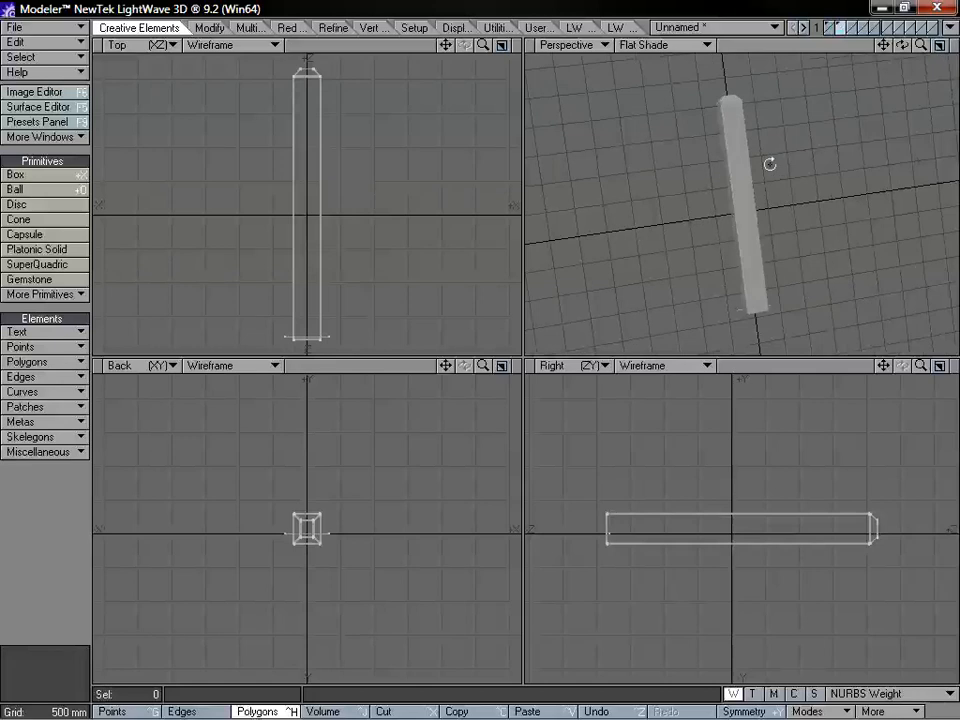
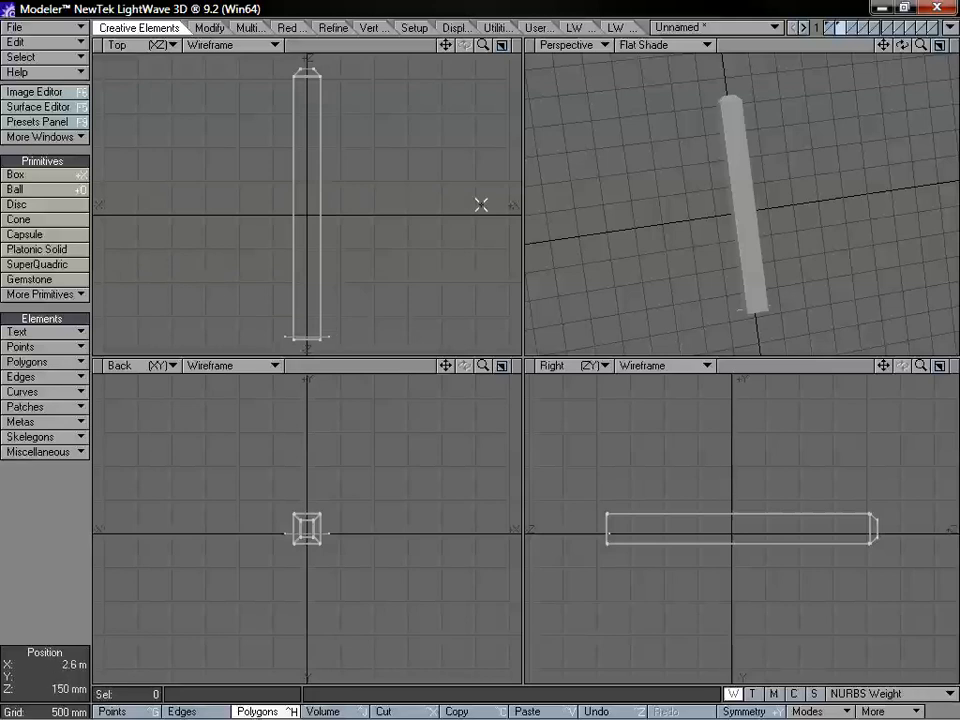
- Select the whole post without the base line and move it -100 mm along Z
{"action": "left_click", "coordinate": [317, 98]}
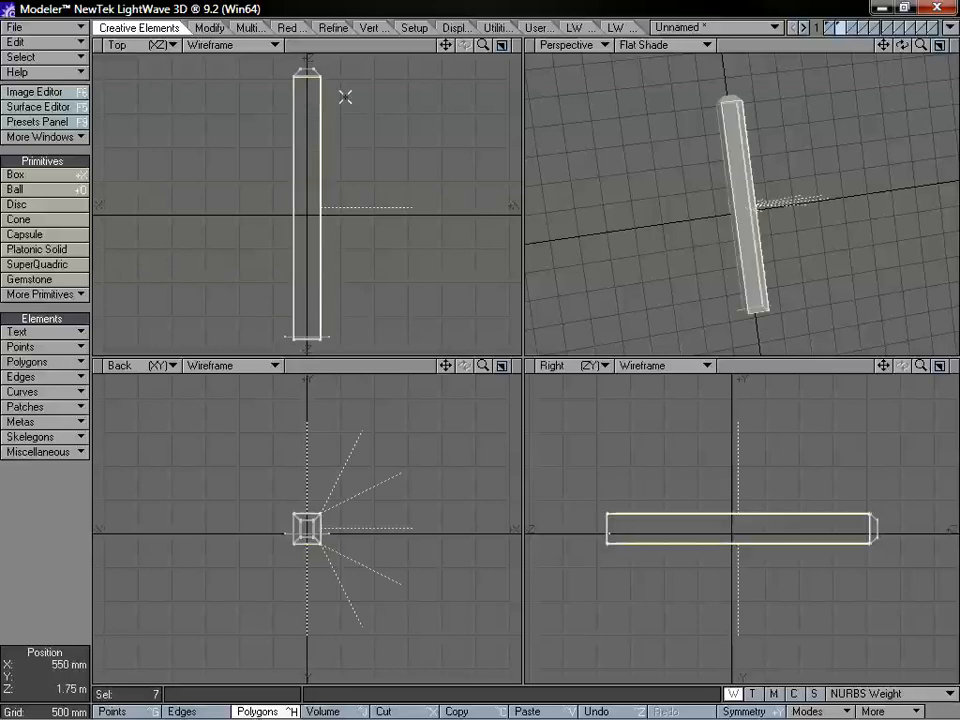
{"action": "key", "text": "bracketright"}
{"action": "key", "text": "t"}
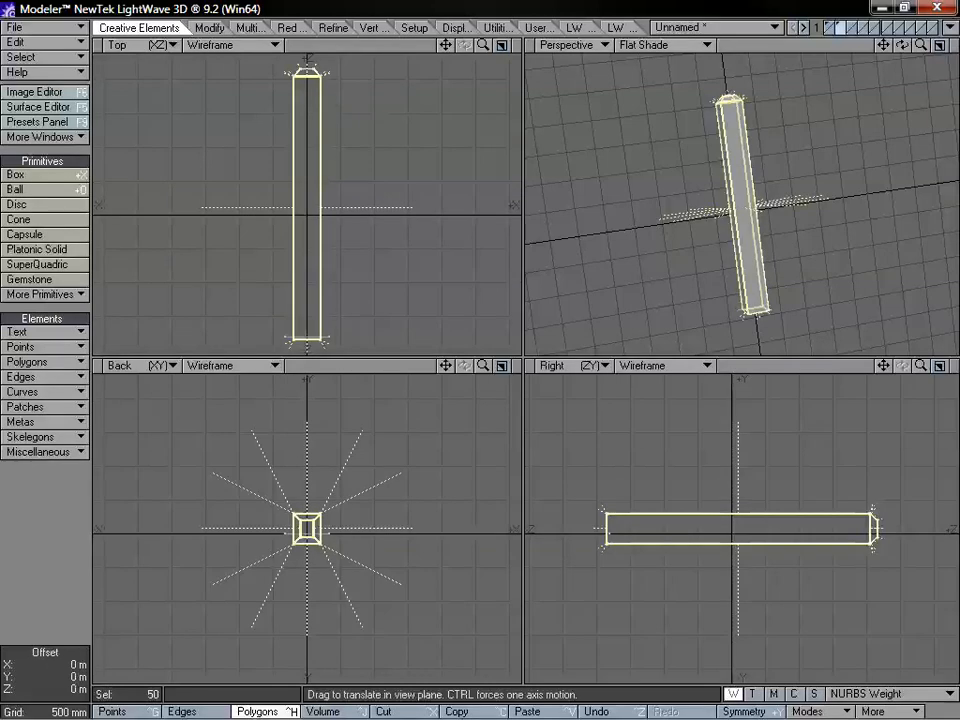
{"action": "left_click_drag", "start_coordinate": [328, 112], "coordinate": [328, 120]}
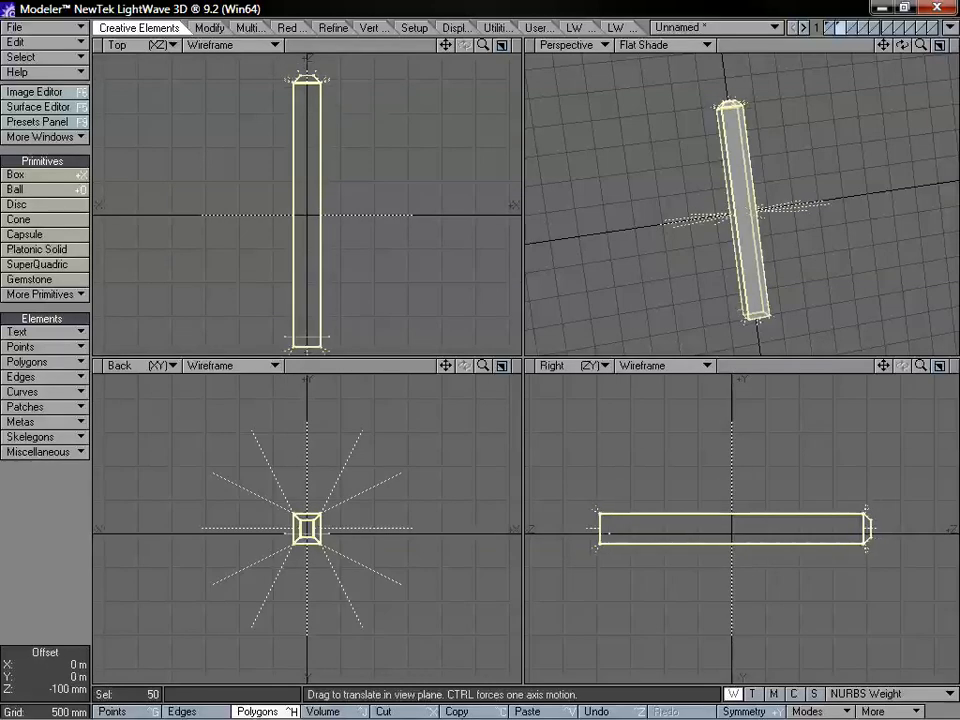
{"action": "left_click", "coordinate": [71, 519]}
{"action": "left_click_drag", "start_coordinate": [594, 122], "coordinate": [700, 119], "text": "alt"}
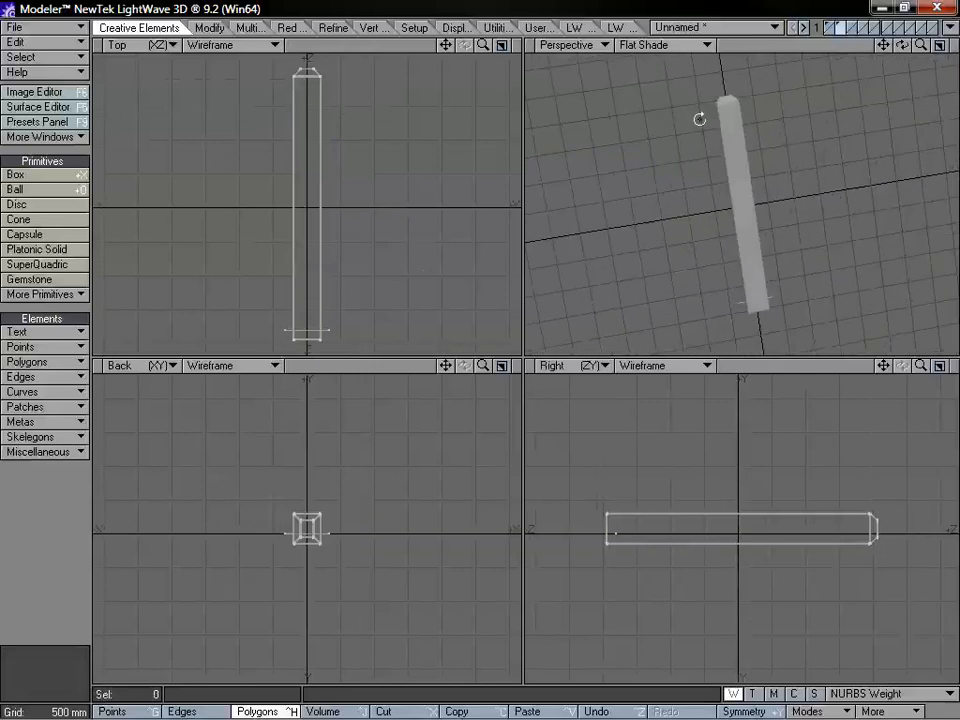
{"action": "mouse_move", "coordinate": [483, 44]}
{"action": "left_mouse_down"}
{"action": "mouse_move", "coordinate": [464, 44]}
{"action": "mouse_move", "coordinate": [484, 44]}
{"action": "left_mouse_up"}
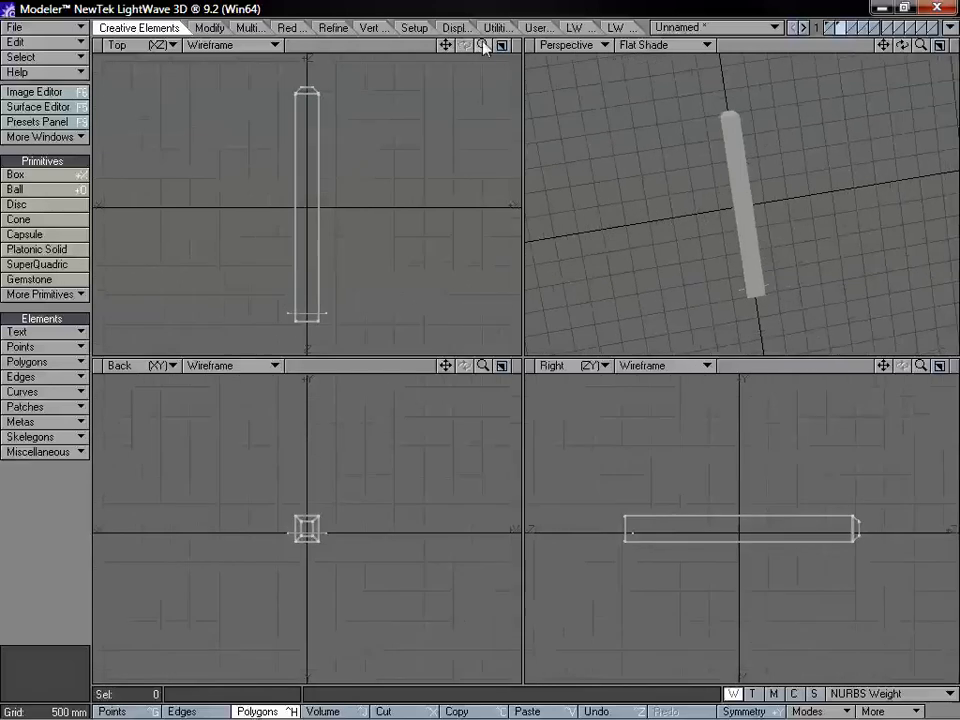
{"action": "left_click_drag", "start_coordinate": [755, 197], "coordinate": [627, 254], "text": "alt"}
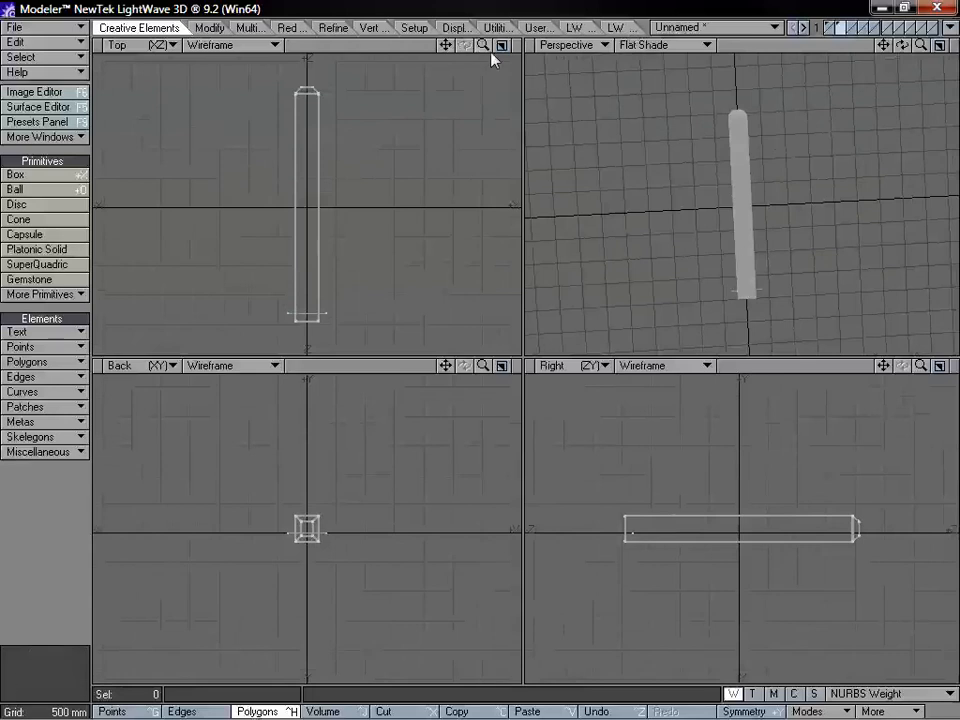
- Turn off END and PNT snapping so that only NEAR remains of the object snap types
{"action": "left_click_drag", "start_coordinate": [485, 47], "coordinate": [548, 49]}
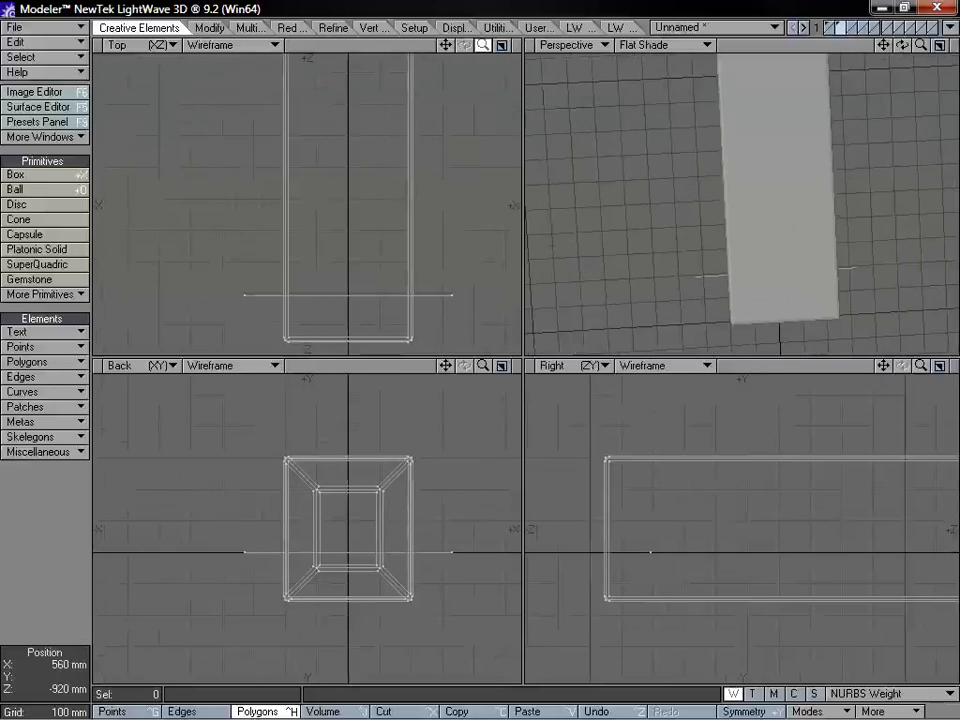
{"action": "left_click_drag", "start_coordinate": [445, 46], "coordinate": [408, 6]}
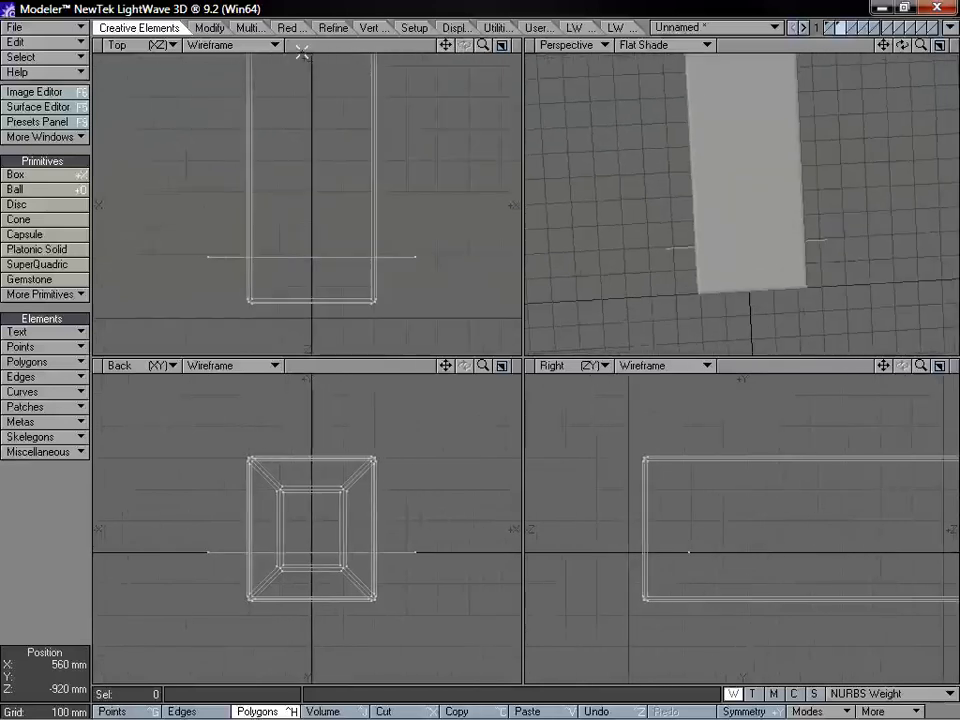
{"action": "left_click", "coordinate": [610, 27]}
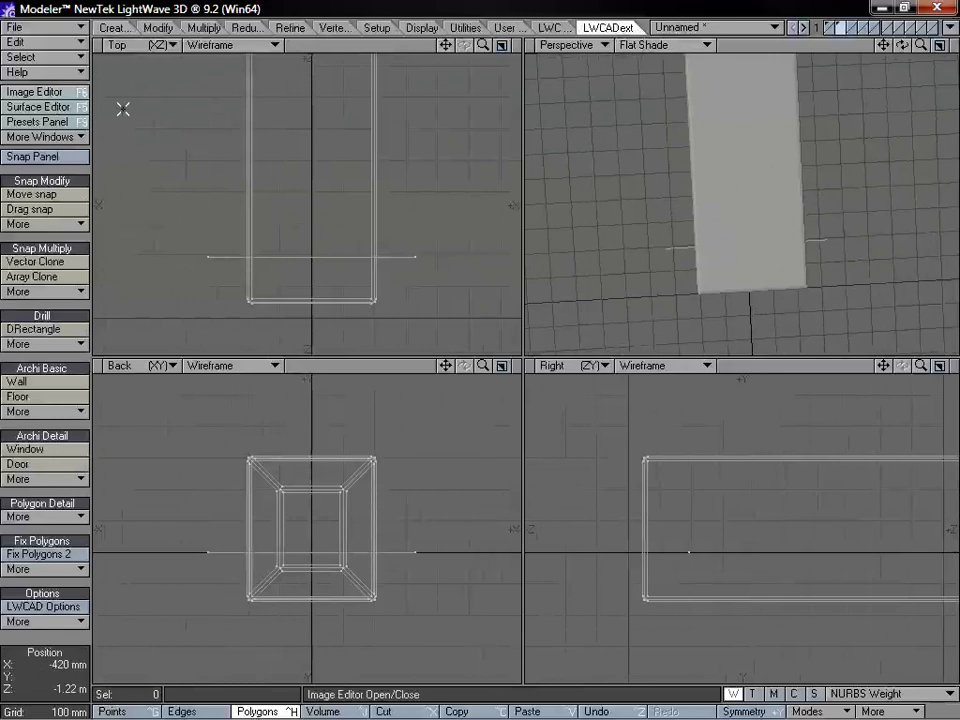
{"action": "left_click", "coordinate": [60, 156]}
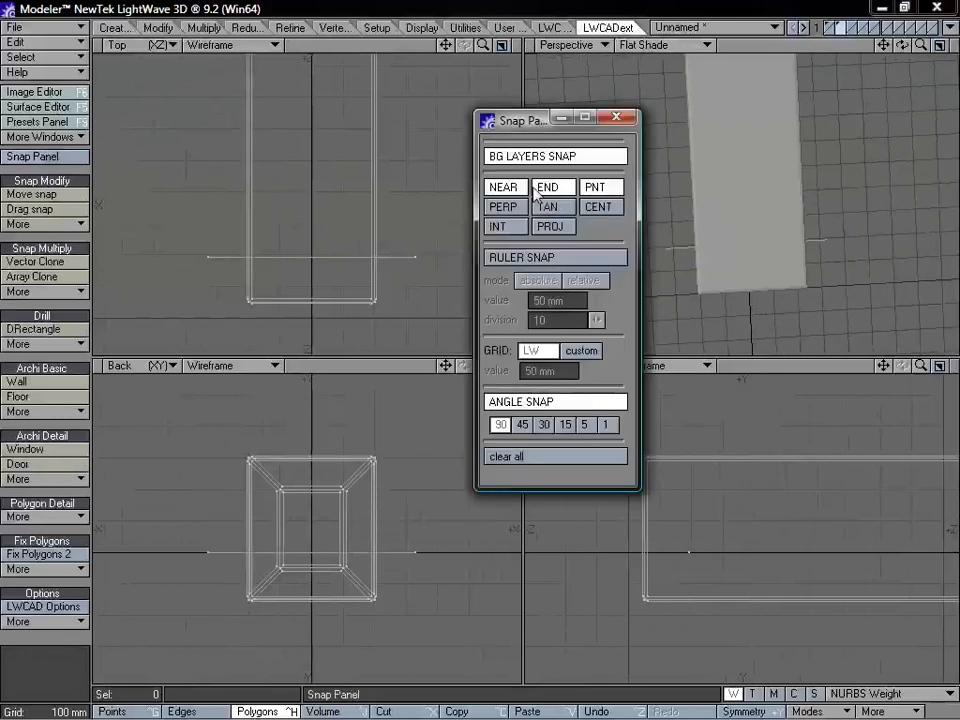
{"action": "left_click", "coordinate": [548, 187]}
{"action": "left_click", "coordinate": [594, 187]}
{"action": "left_click_drag", "start_coordinate": [555, 125], "coordinate": [606, 99]}
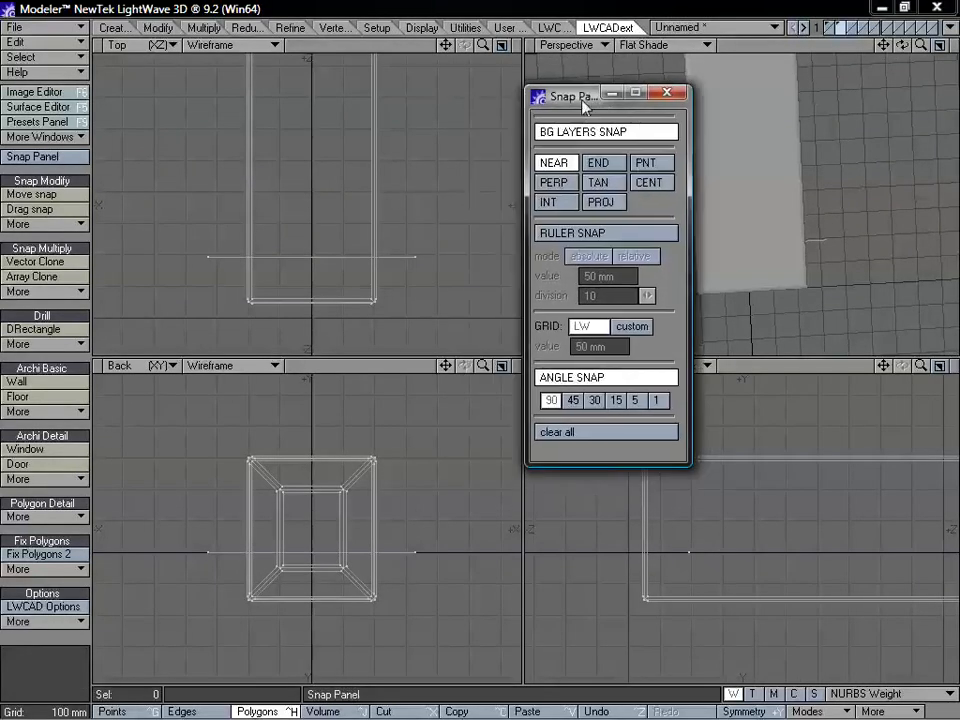
- Use Drag snap to pull the base line's +X end point in to the post's side, and turn off NEAR snapping
{"action": "left_click", "coordinate": [35, 209]}
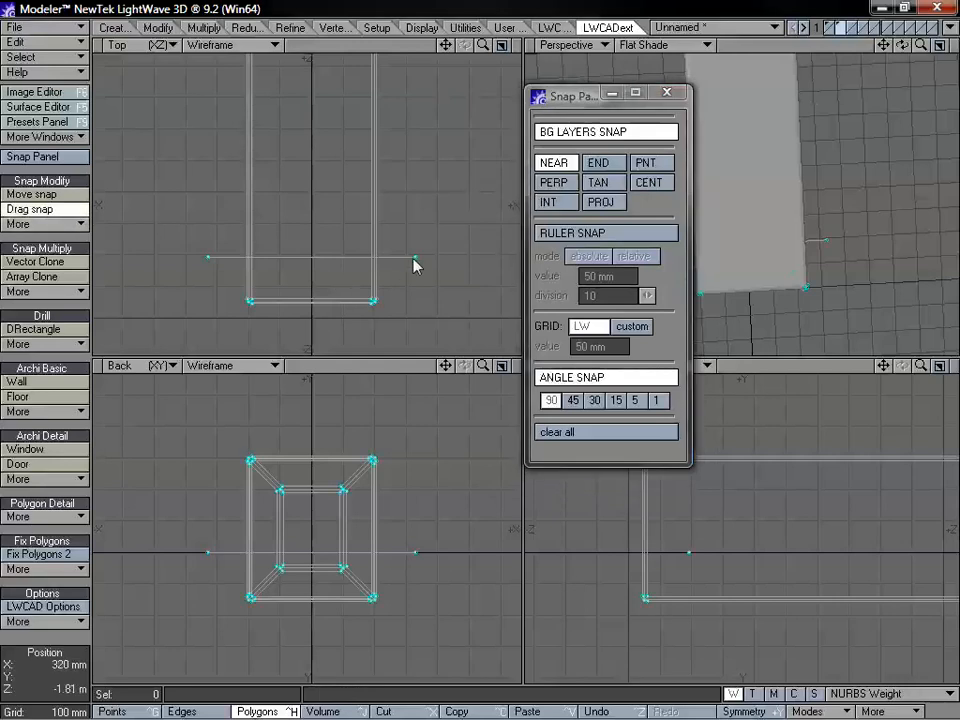
{"action": "left_click_drag", "start_coordinate": [416, 264], "coordinate": [385, 262]}
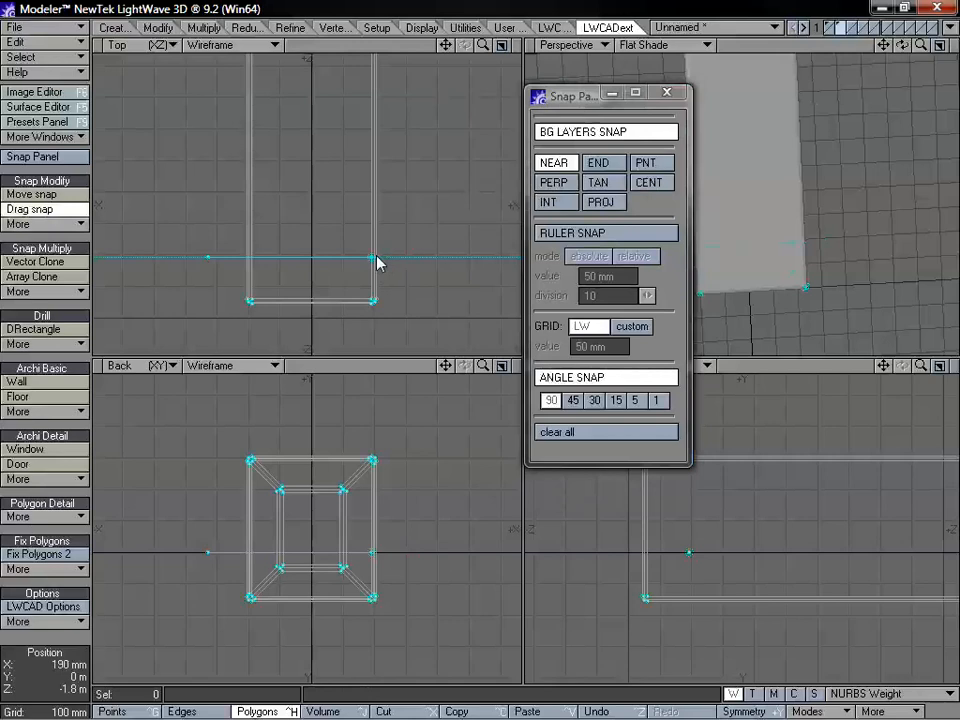
{"action": "mouse_move", "coordinate": [380, 263]}
{"action": "left_mouse_down"}
{"action": "mouse_move", "coordinate": [439, 264]}
{"action": "mouse_move", "coordinate": [378, 258]}
{"action": "mouse_move", "coordinate": [396, 229]}
{"action": "mouse_move", "coordinate": [381, 264]}
{"action": "mouse_move", "coordinate": [368, 263]}
{"action": "mouse_move", "coordinate": [378, 263]}
{"action": "left_mouse_up"}
{"action": "left_click", "coordinate": [605, 183]}
{"action": "left_click", "coordinate": [612, 186]}
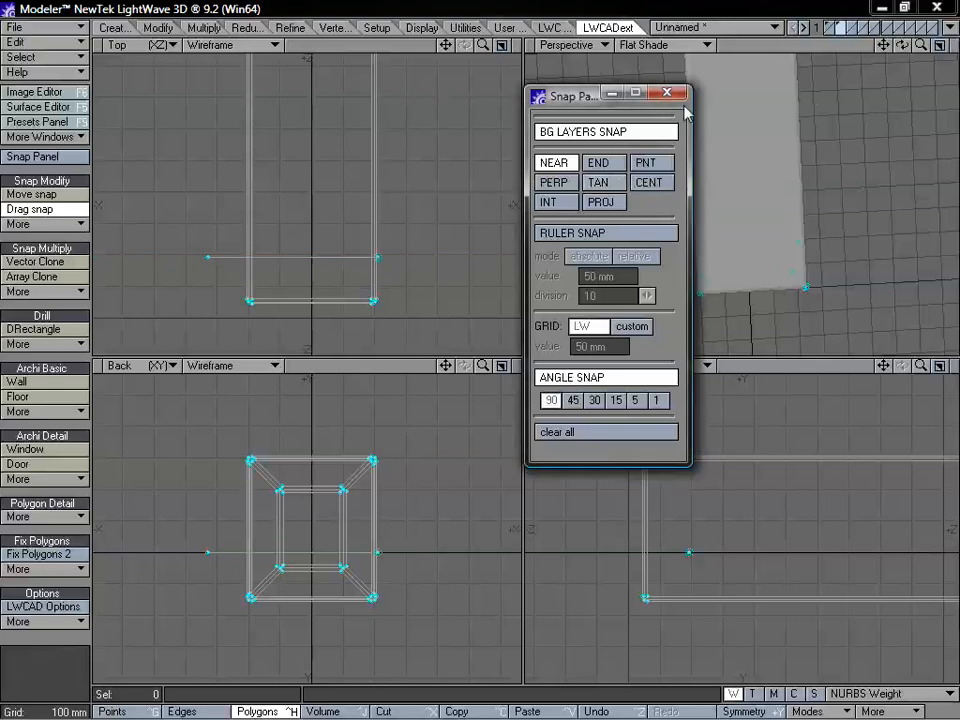
{"action": "left_click", "coordinate": [558, 166]}
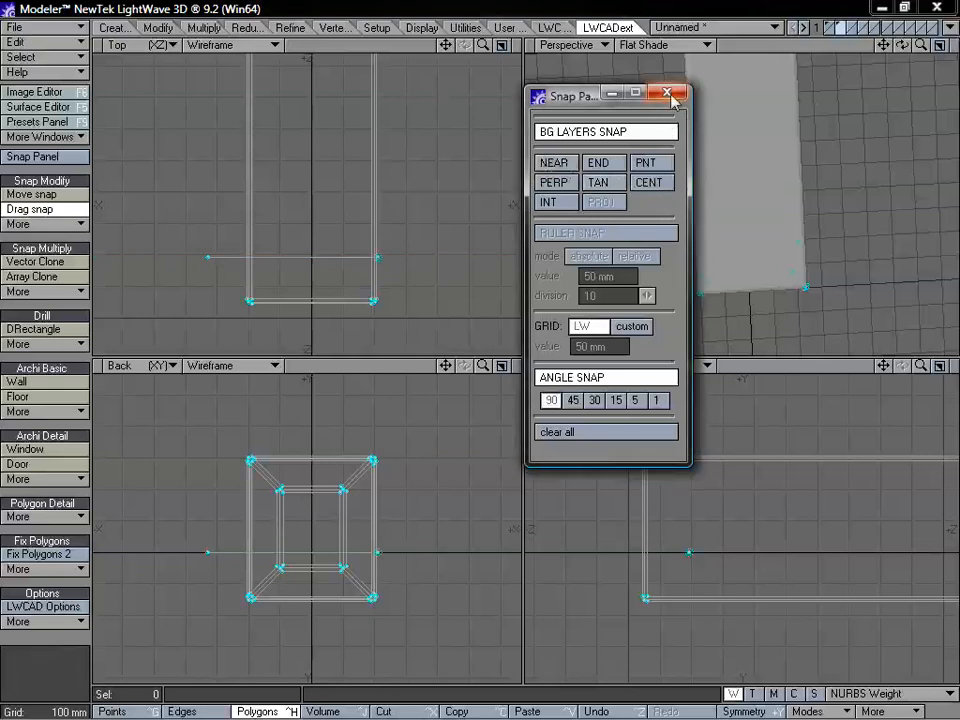
{"action": "left_click", "coordinate": [667, 93]}
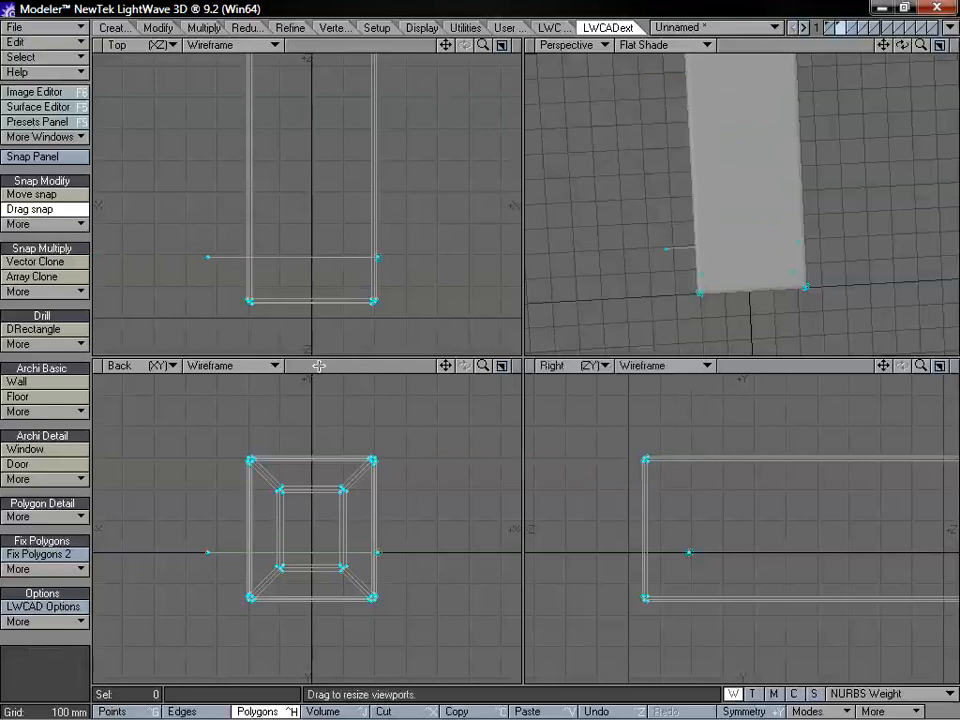
- Select both end points of the base line and move them freehand in X so the line spans the post's width
{"action": "key", "text": "space"}
{"action": "key", "text": "ctrl+g"}
{"action": "key", "text": "space"}
{"action": "key", "text": "space"}
{"action": "key", "text": "space"}
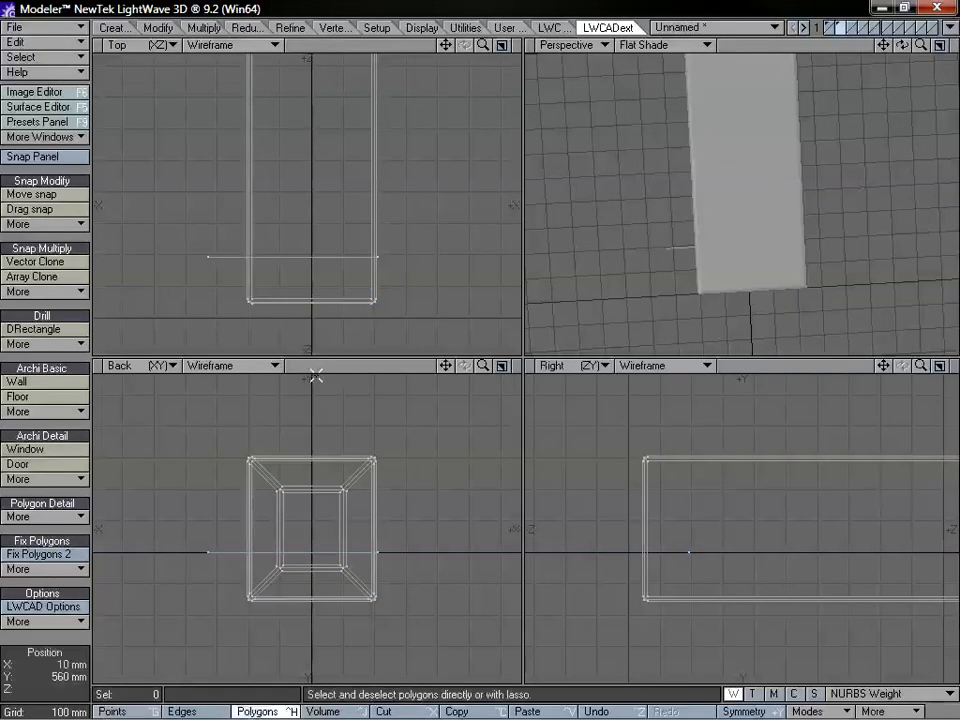
{"action": "mouse_move", "coordinate": [405, 227]}
{"action": "right_mouse_down"}
{"action": "mouse_move", "coordinate": [277, 293]}
{"action": "mouse_move", "coordinate": [440, 249]}
{"action": "right_mouse_up"}
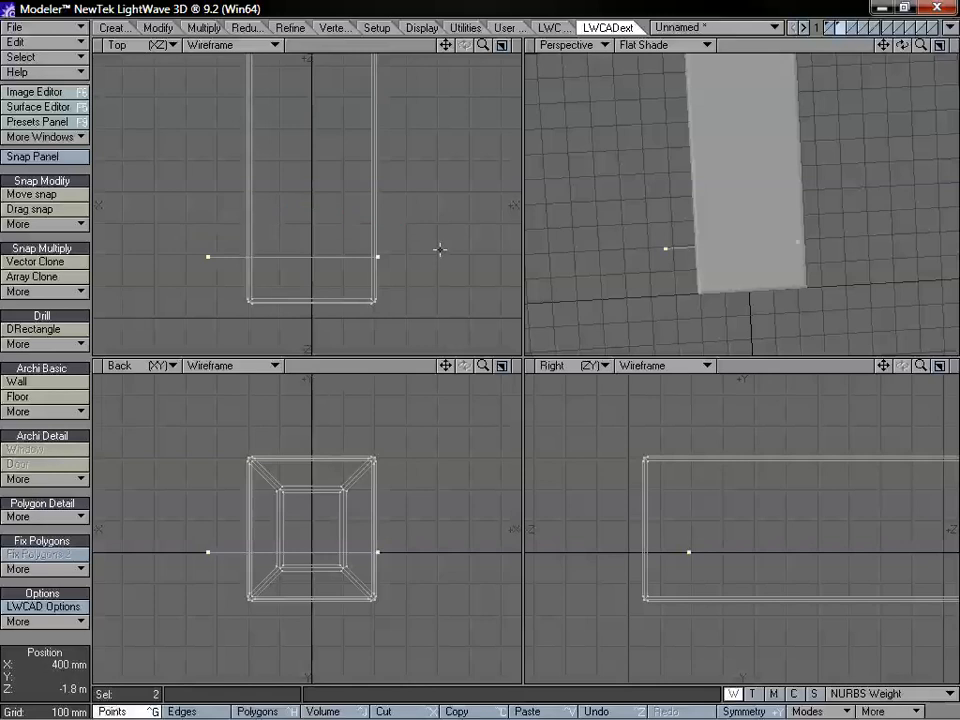
{"action": "key", "text": "period"}
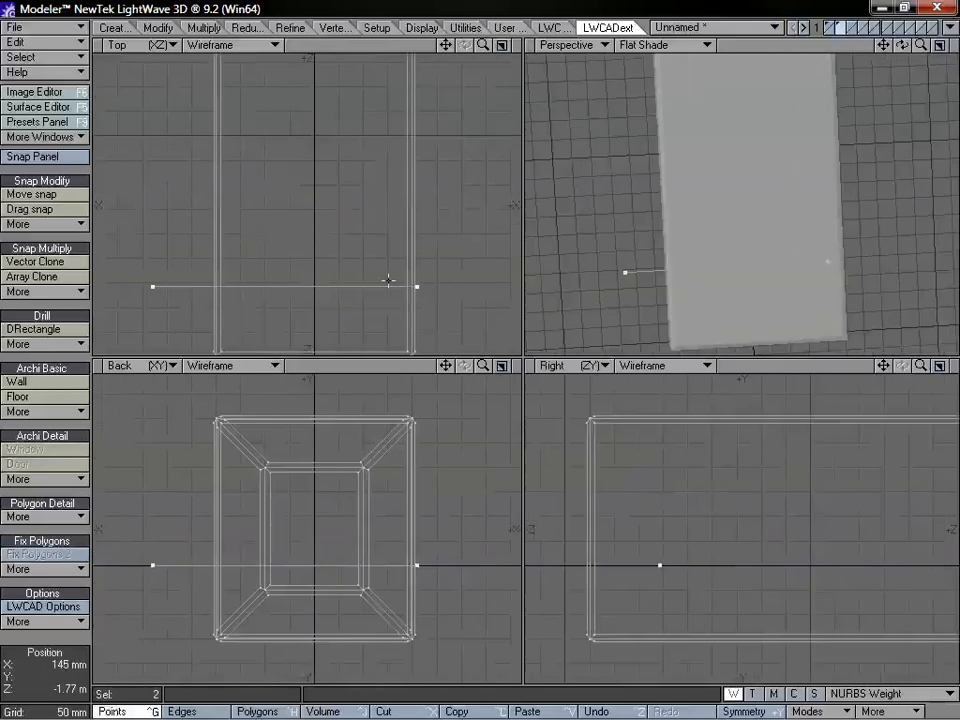
{"action": "key", "text": "t"}
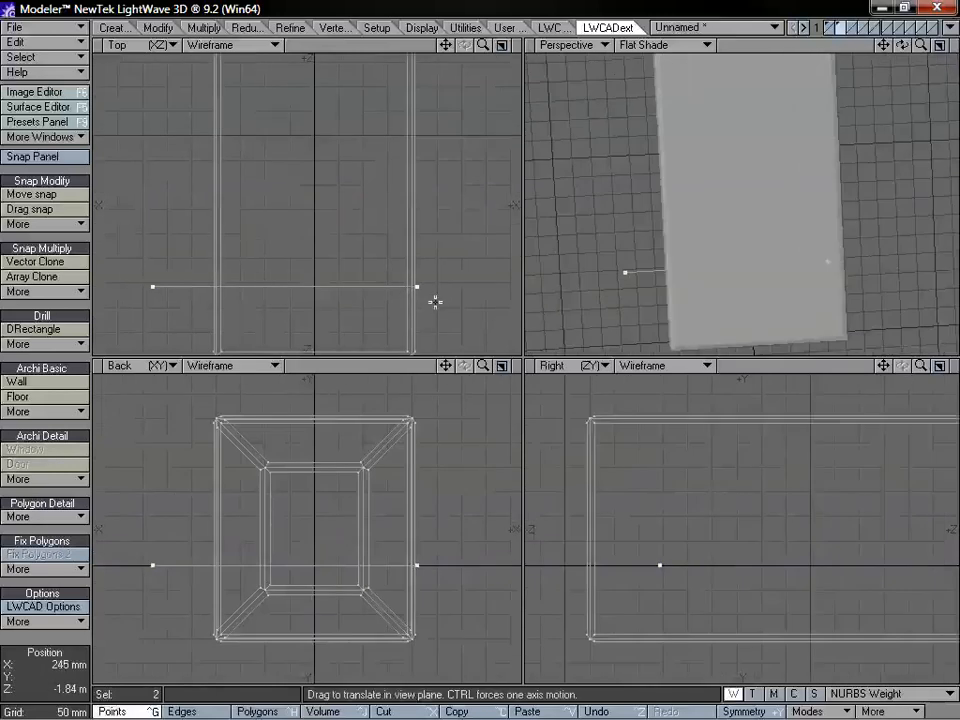
{"action": "left_click_drag", "start_coordinate": [416, 287], "coordinate": [416, 287]}
{"action": "left_click_drag", "start_coordinate": [156, 285], "coordinate": [220, 286]}
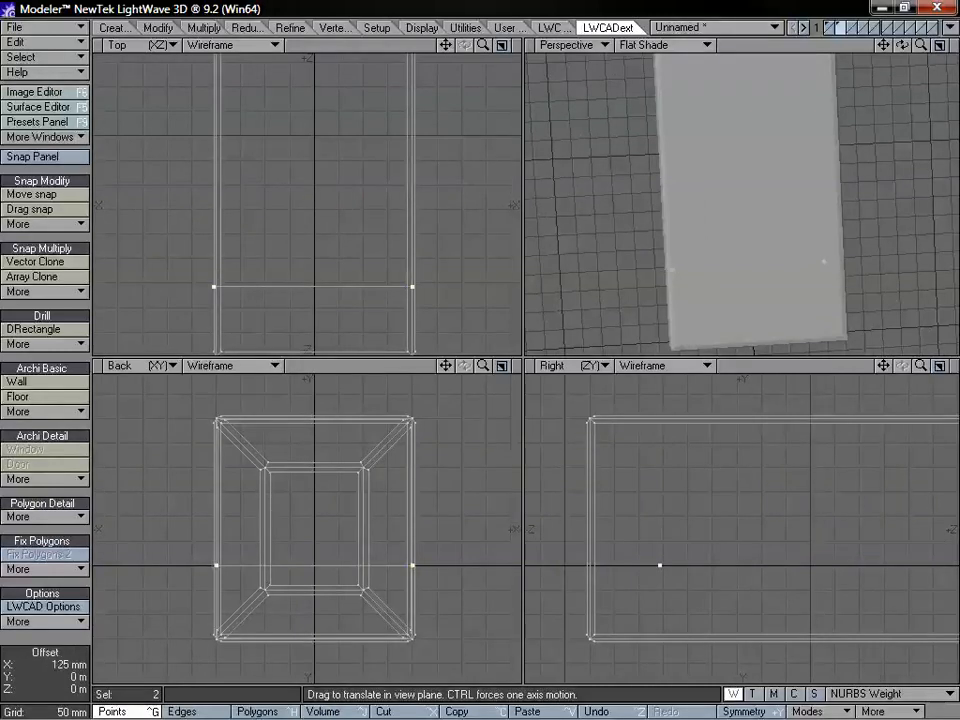
- Deselect the base line's -X end point and move the +X end point slightly outside the post along X
{"action": "key", "text": "space"}
{"action": "left_click", "coordinate": [215, 286]}
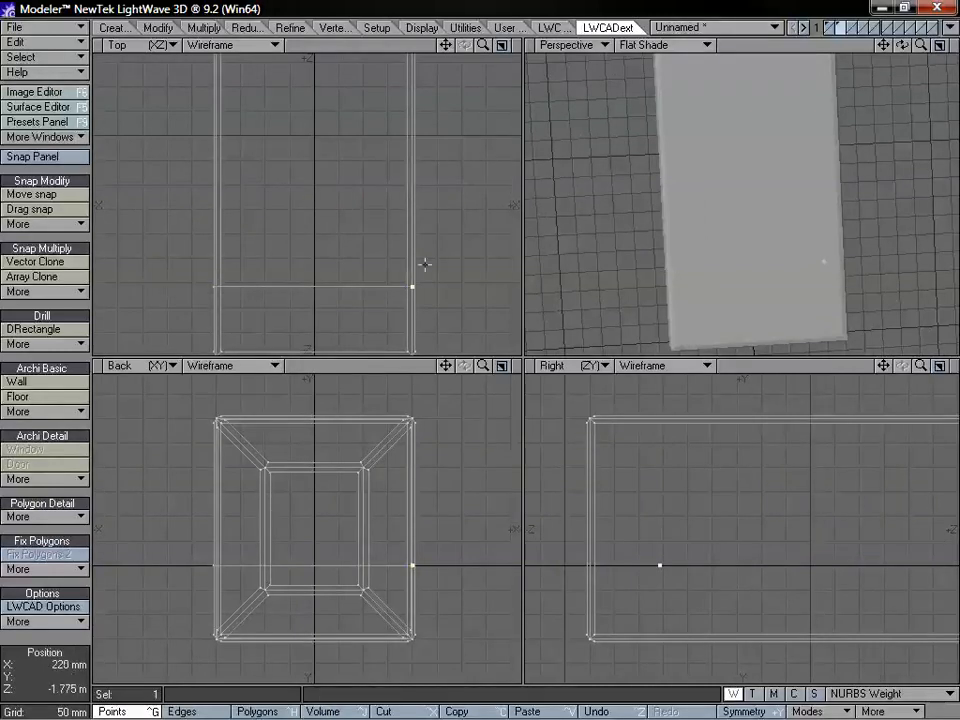
{"action": "key", "text": "t"}
{"action": "left_click_drag", "start_coordinate": [413, 285], "coordinate": [413, 285]}
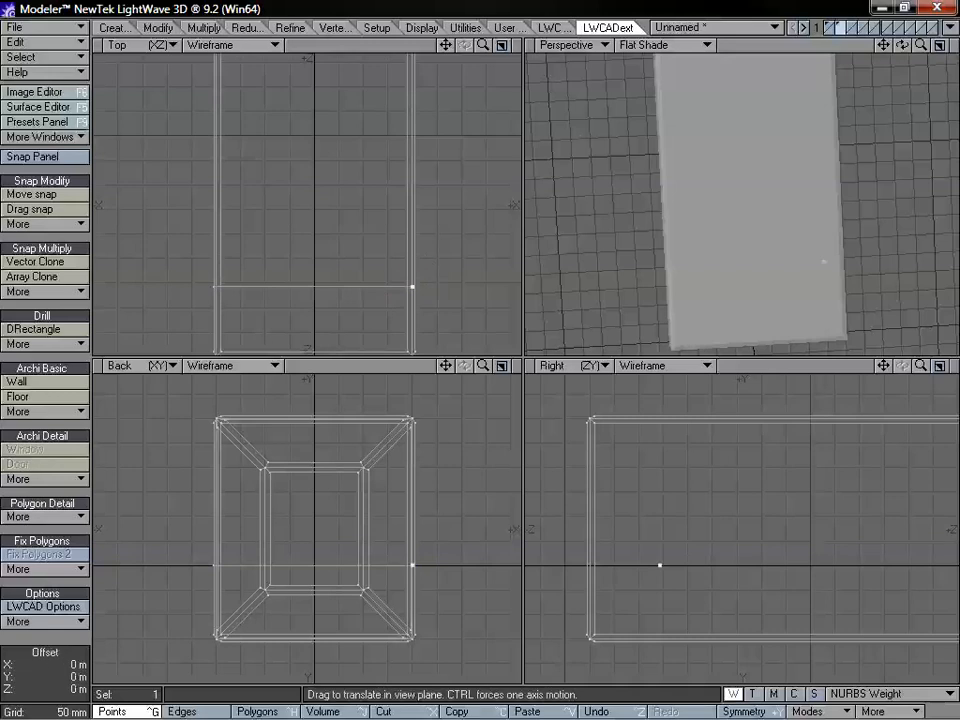
{"action": "key", "text": "space"}
{"action": "mouse_move", "coordinate": [432, 242]}
{"action": "right_mouse_down"}
{"action": "mouse_move", "coordinate": [454, 221]}
{"action": "mouse_move", "coordinate": [444, 251]}
{"action": "right_mouse_up"}
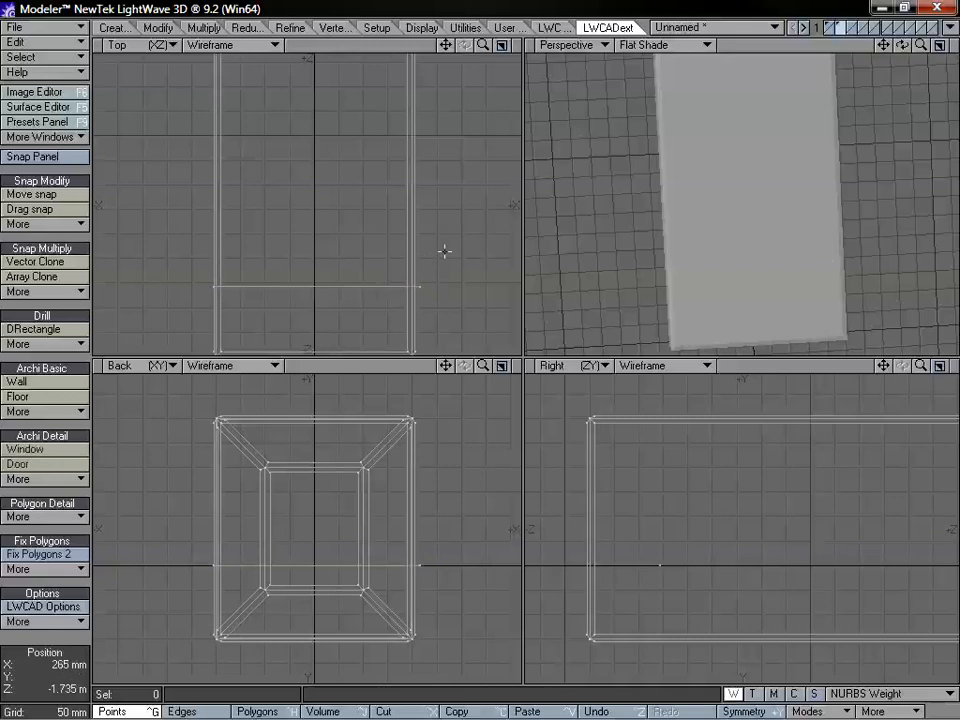
- Turn NEAR snapping back on and use Move snap to bring the base line's +X end point onto the post's outer side
{"action": "left_click", "coordinate": [40, 194]}
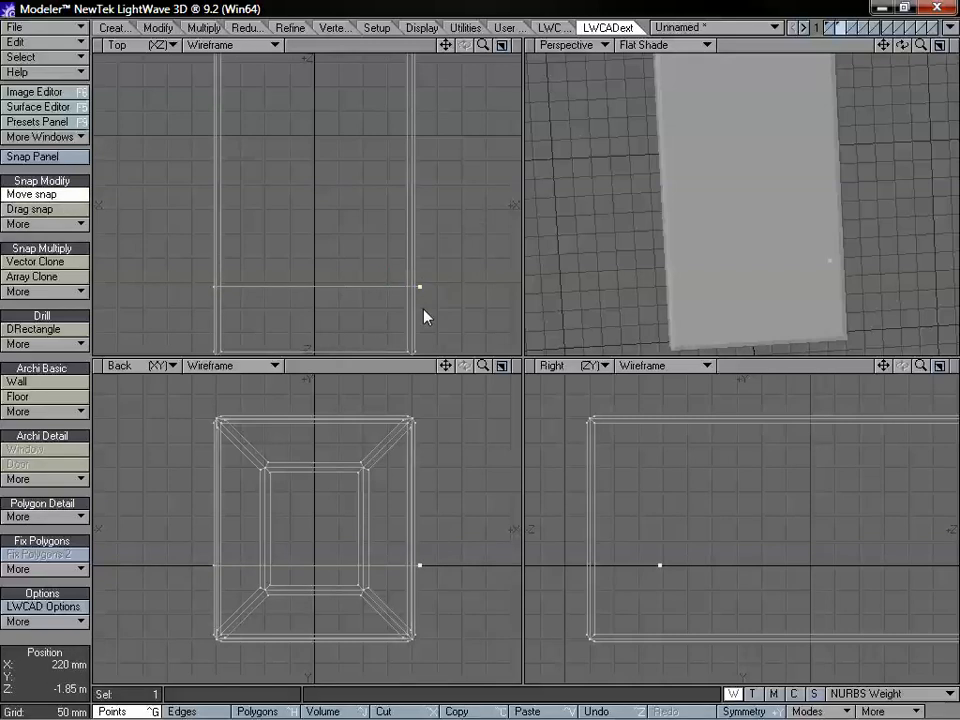
{"action": "left_click", "coordinate": [52, 156]}
{"action": "left_click", "coordinate": [567, 163]}
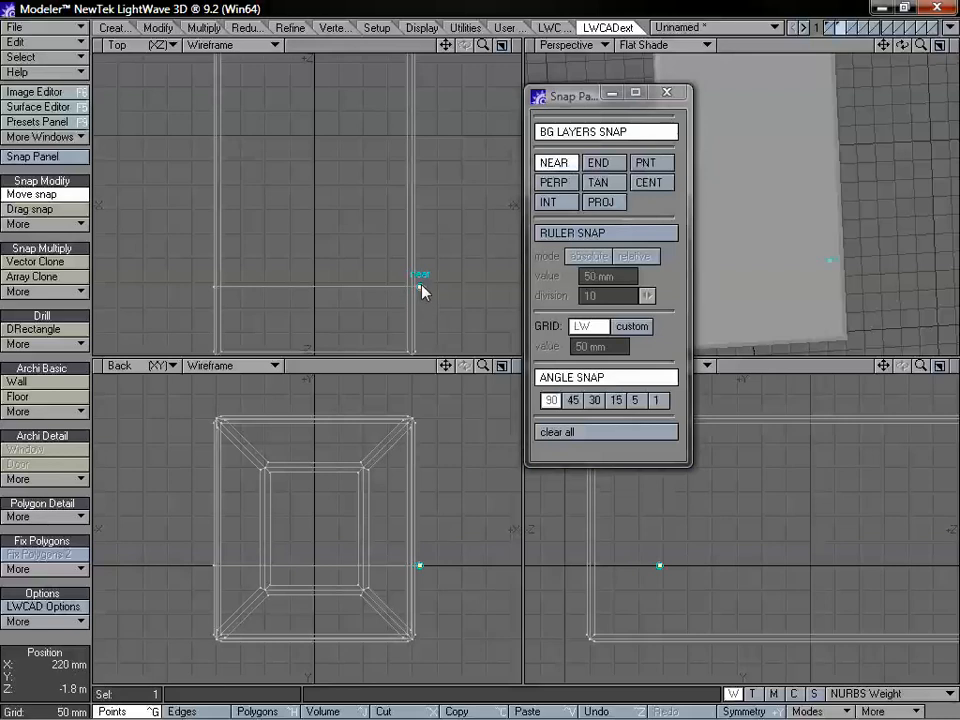
{"action": "mouse_move", "coordinate": [418, 272]}
{"action": "left_mouse_down"}
{"action": "mouse_move", "coordinate": [414, 289]}
{"action": "mouse_move", "coordinate": [424, 282]}
{"action": "left_mouse_up"}
{"action": "key", "text": "slash"}
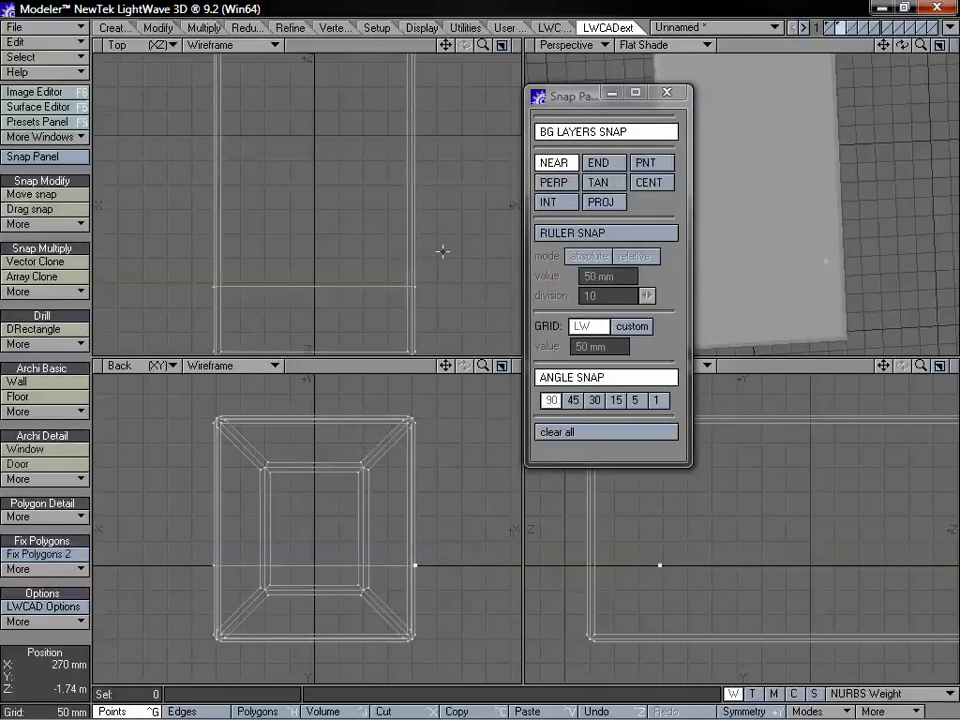
- Use Move snap to align the base line's -X end point with the post's opposite side, and close the snap settings
{"action": "left_click", "coordinate": [216, 287]}
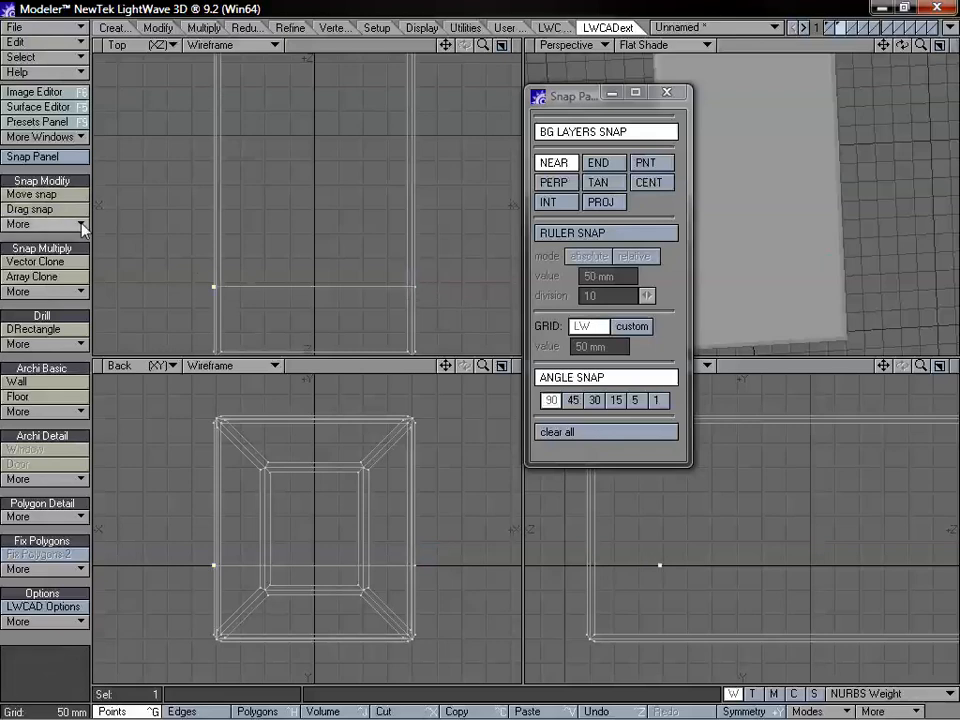
{"action": "left_click", "coordinate": [31, 194]}
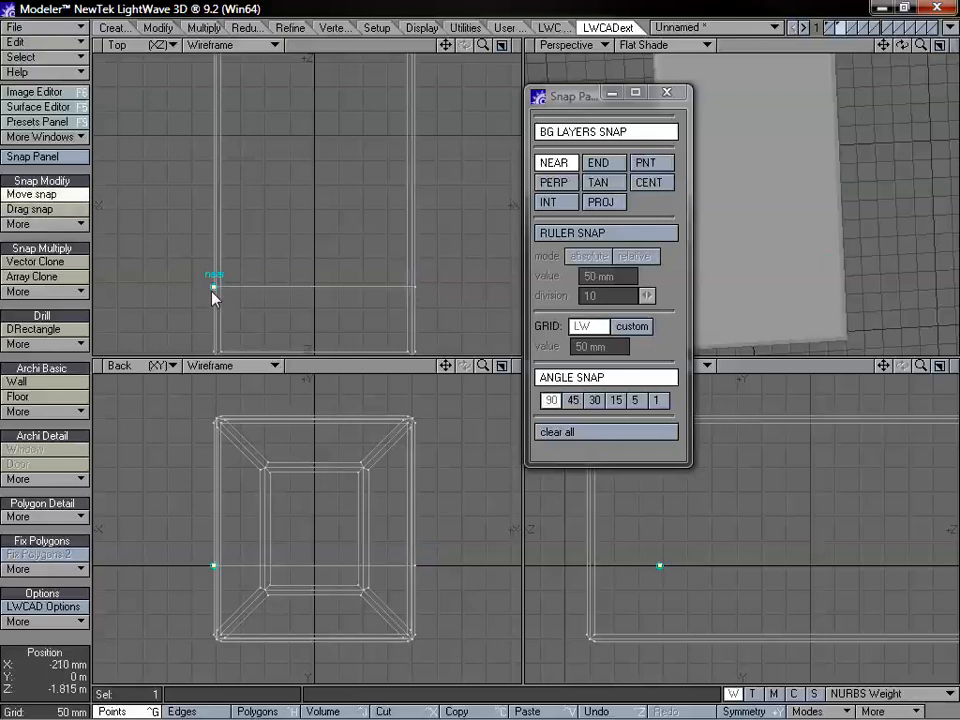
{"action": "mouse_move", "coordinate": [212, 292]}
{"action": "left_mouse_down"}
{"action": "mouse_move", "coordinate": [171, 261]}
{"action": "mouse_move", "coordinate": [208, 270]}
{"action": "mouse_move", "coordinate": [206, 286]}
{"action": "left_mouse_up"}
{"action": "key", "text": "space"}
{"action": "key", "text": "slash"}
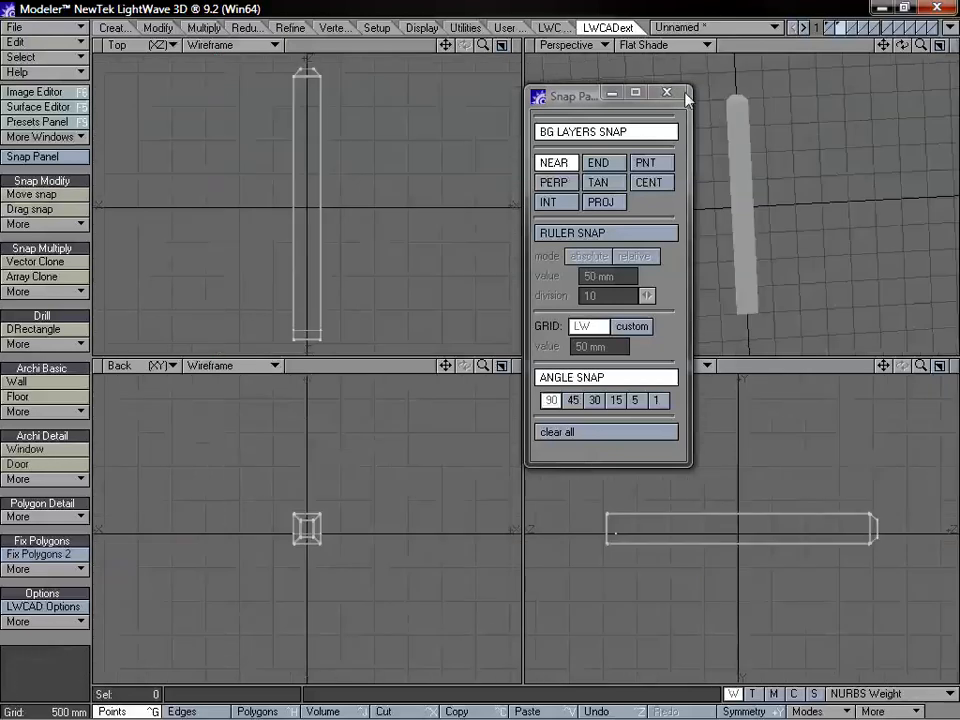
{"action": "left_click", "coordinate": [666, 92]}
{"action": "left_click_drag", "start_coordinate": [714, 139], "coordinate": [797, 222], "text": "alt"}
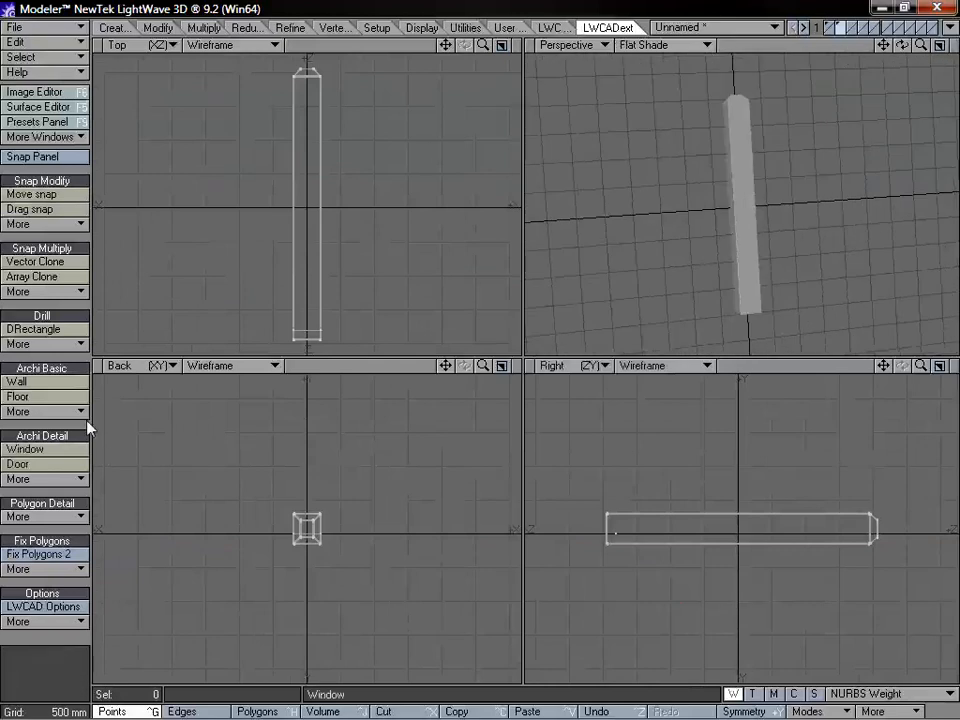
- Start add to lib for the post, set the target library type to Column and create a library named Custom
{"action": "right_click", "coordinate": [45, 464]}
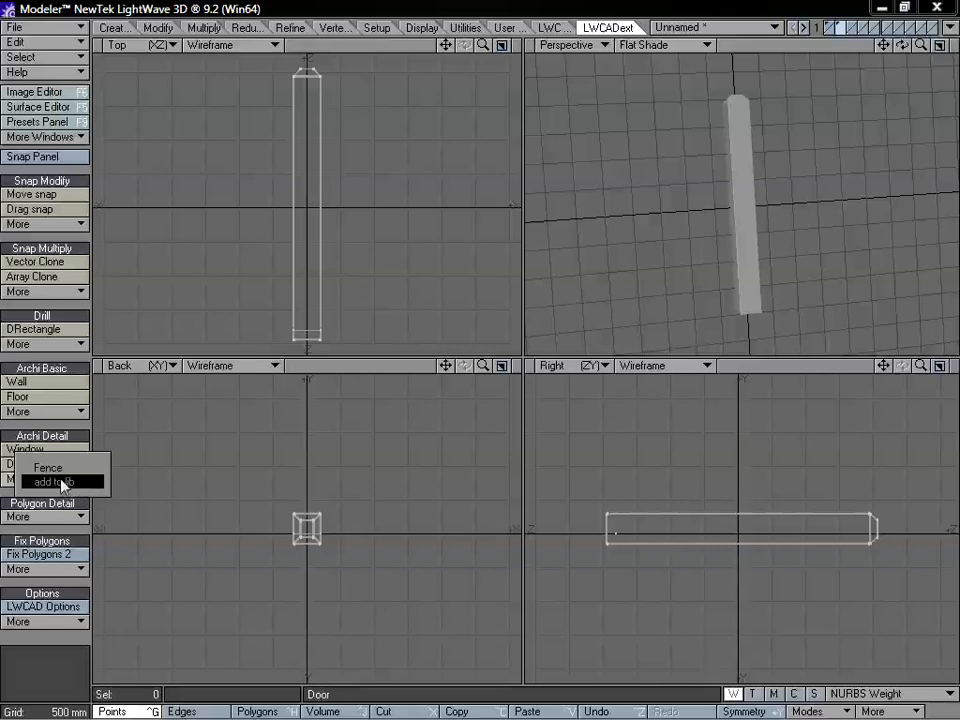
{"action": "left_click", "coordinate": [64, 482]}
{"action": "key", "text": "n"}
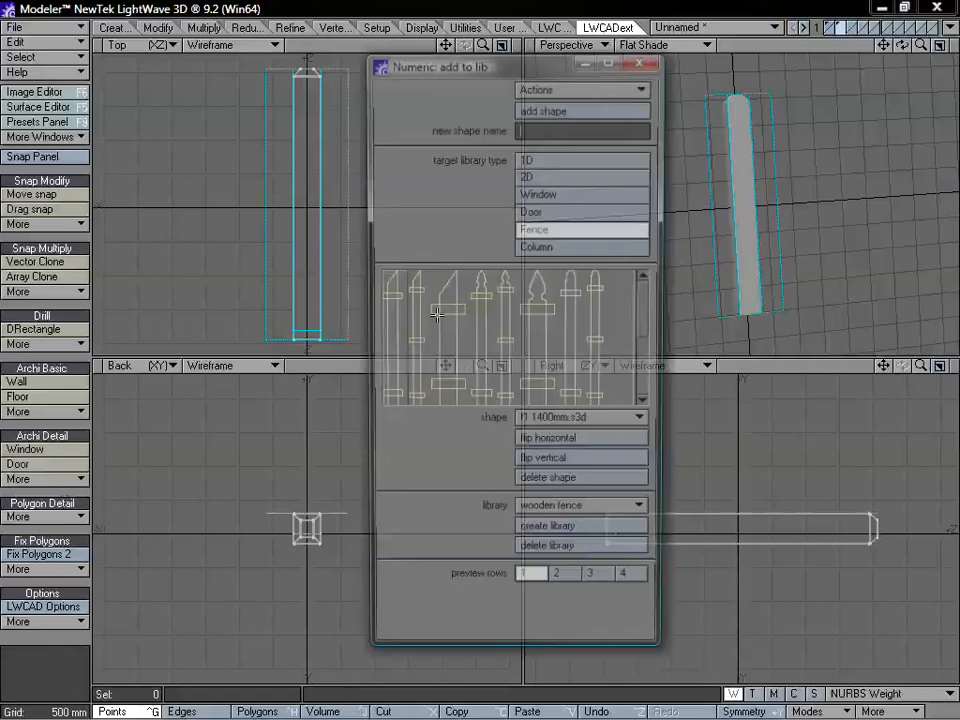
{"action": "left_click_drag", "start_coordinate": [514, 63], "coordinate": [517, 46]}
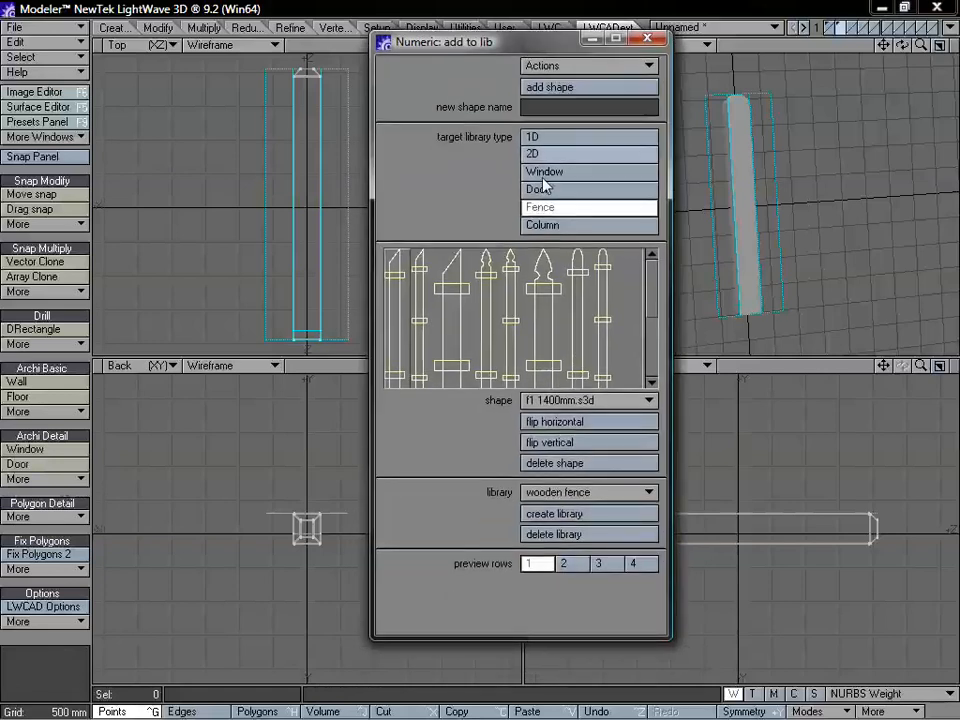
{"action": "left_click", "coordinate": [567, 226]}
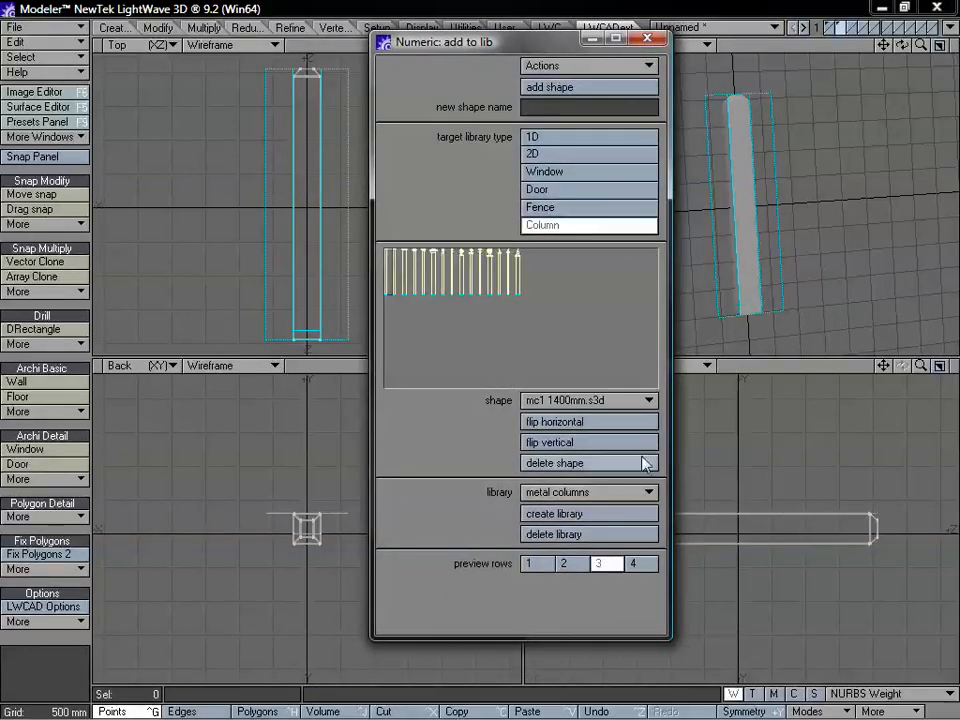
{"action": "left_click", "coordinate": [585, 492]}
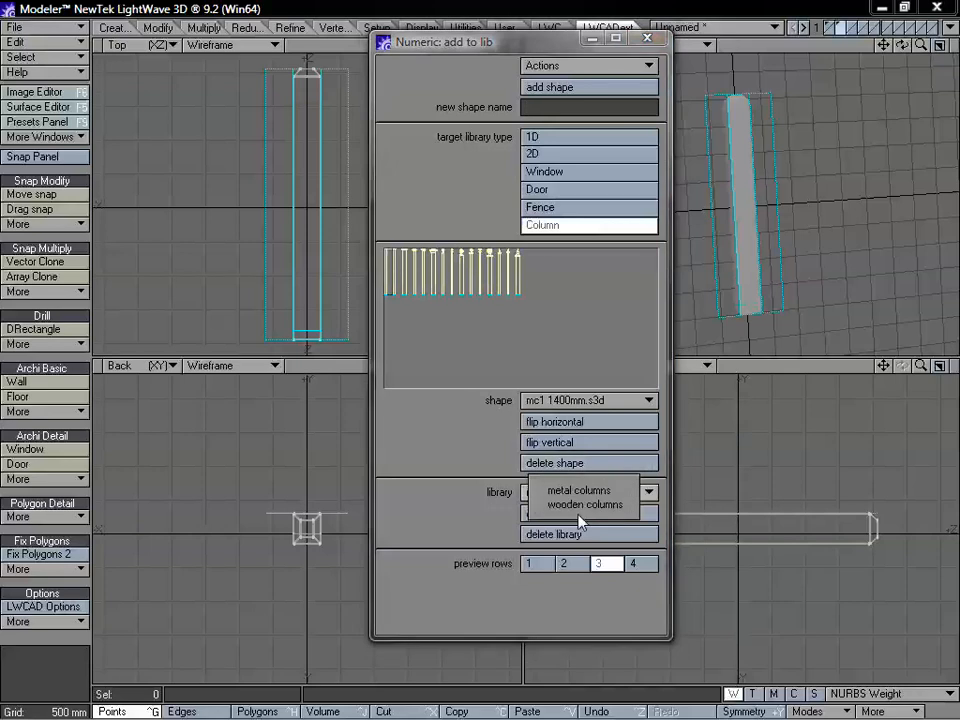
{"action": "left_click", "coordinate": [557, 514]}
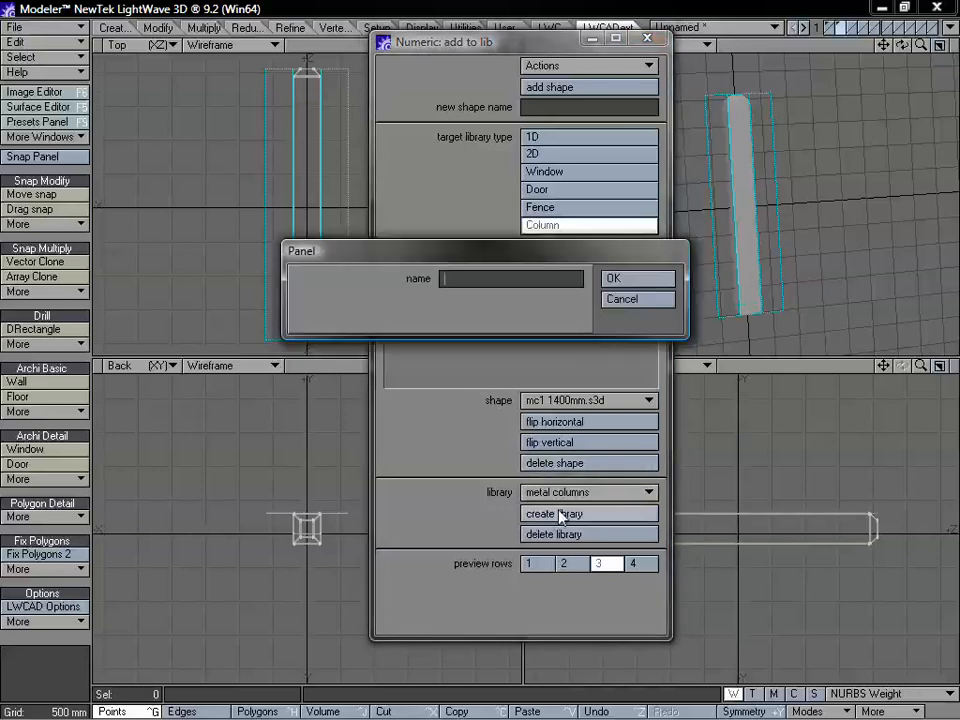
{"action": "key", "text": "Return"}
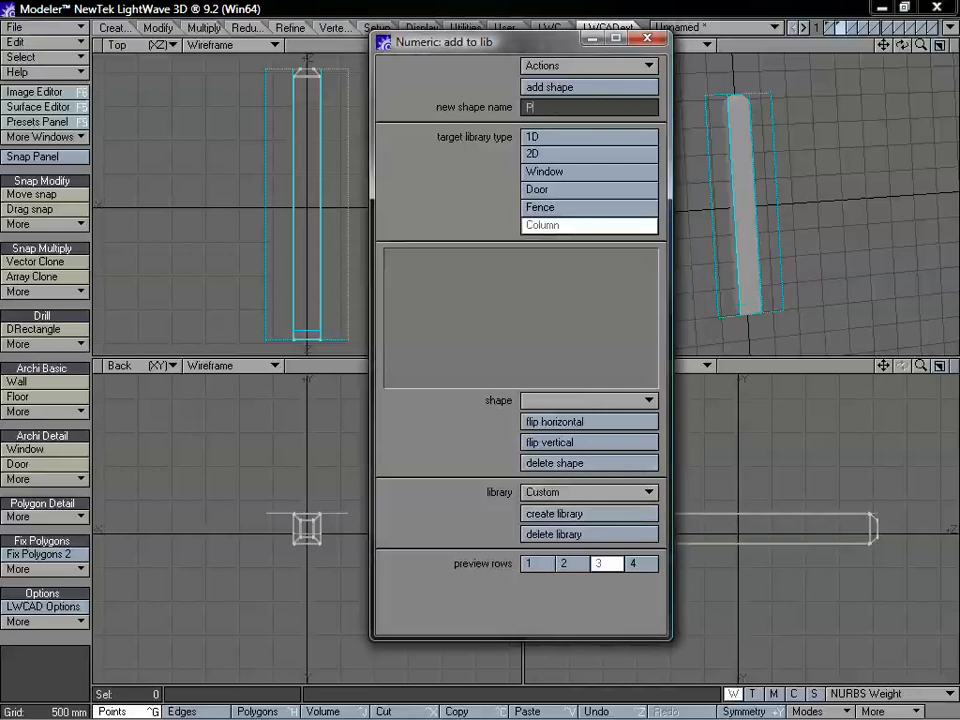
- Add the post to the Custom column library as Post_001 and close the library settings
{"action": "left_click", "coordinate": [546, 107]}
{"action": "type", "text": "Post_001"}
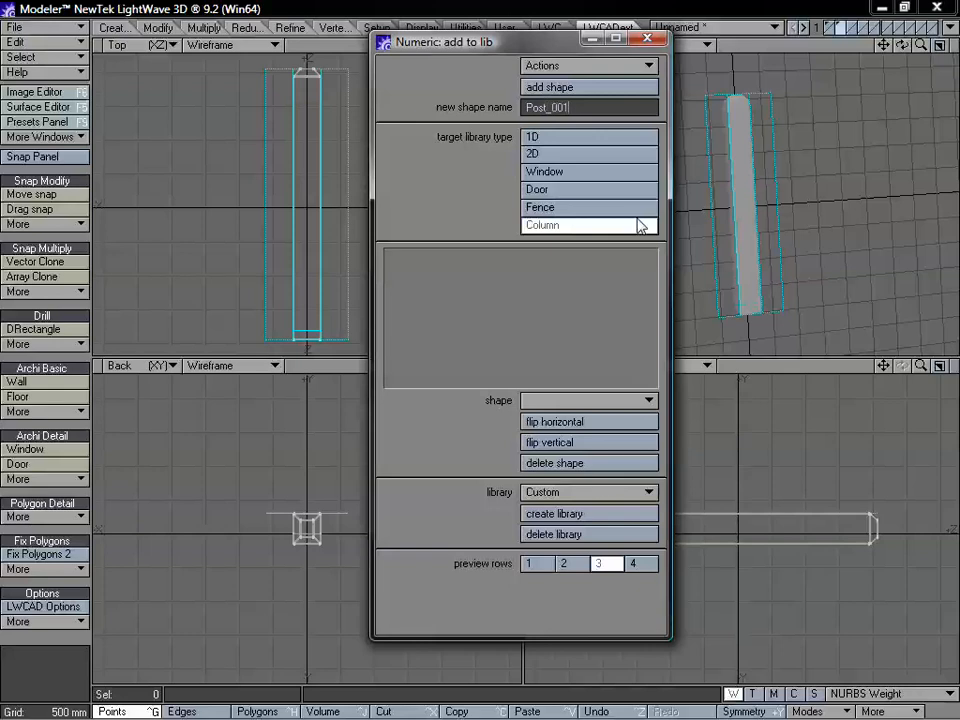
{"action": "left_click", "coordinate": [576, 88]}
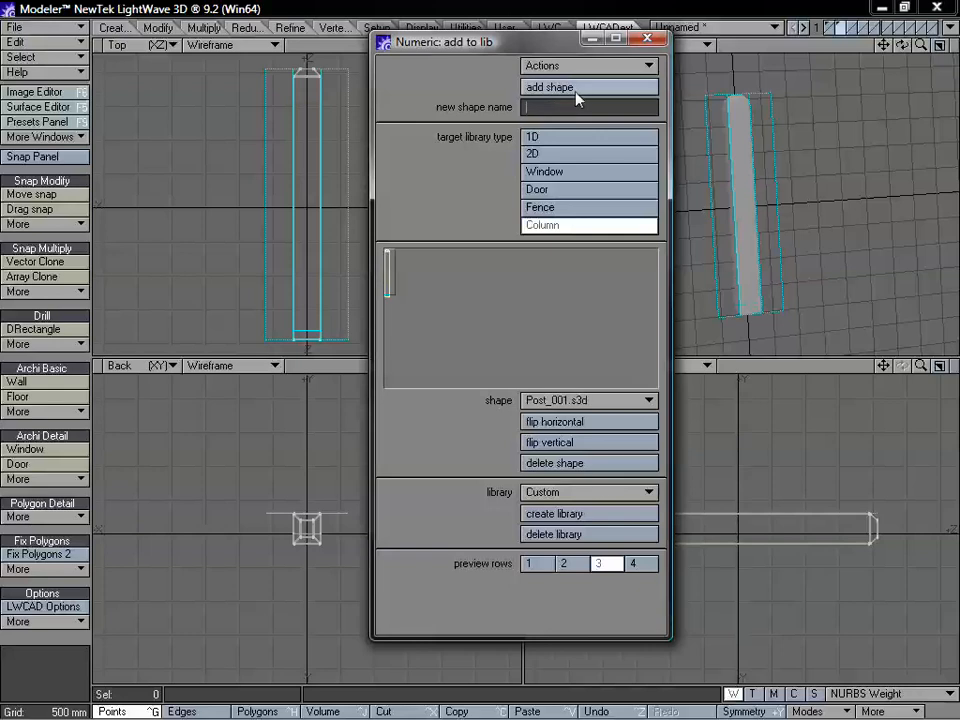
{"action": "left_click", "coordinate": [647, 38]}
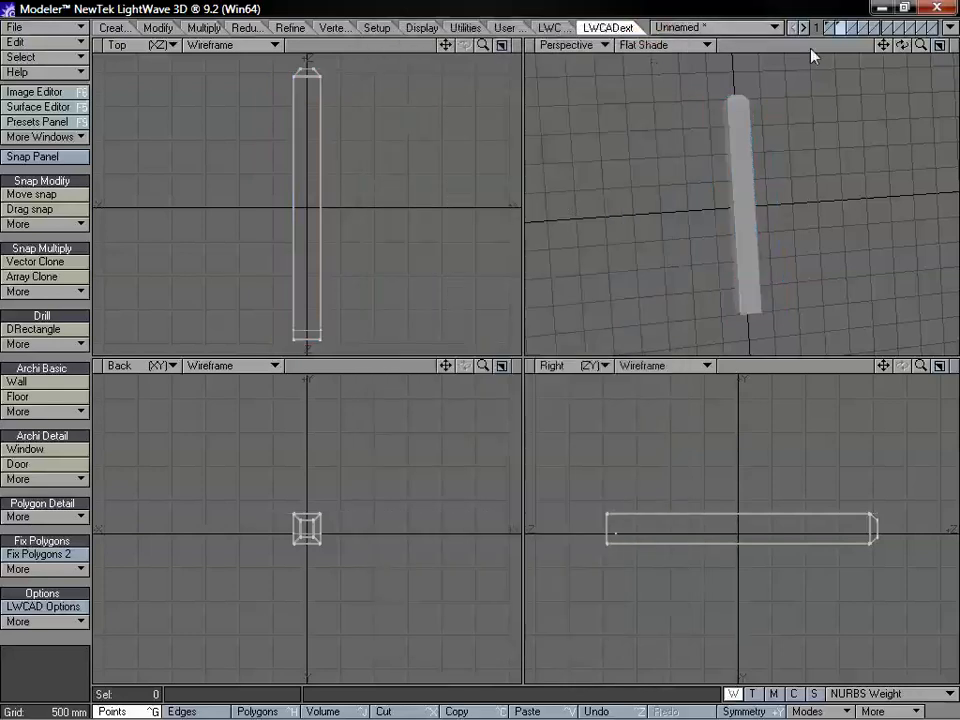
- Switch to the empty third layer, zoom the views out and start the Fence tool with its numeric settings open
{"action": "left_click", "coordinate": [875, 28]}
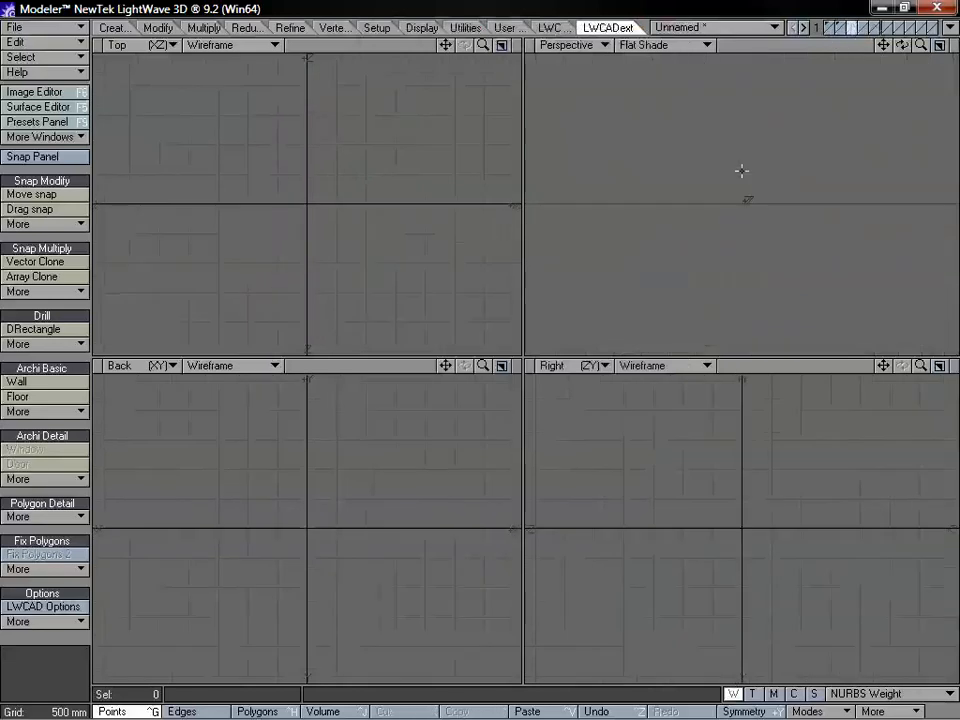
{"action": "left_click_drag", "start_coordinate": [480, 44], "coordinate": [440, 44]}
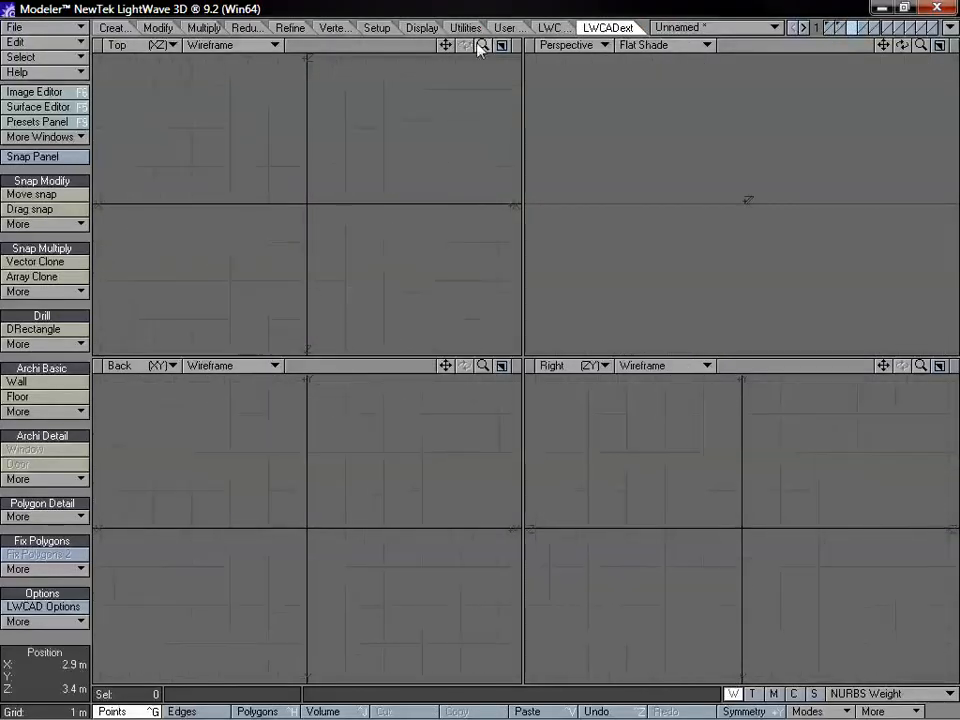
{"action": "left_click", "coordinate": [60, 480]}
{"action": "left_click", "coordinate": [71, 464]}
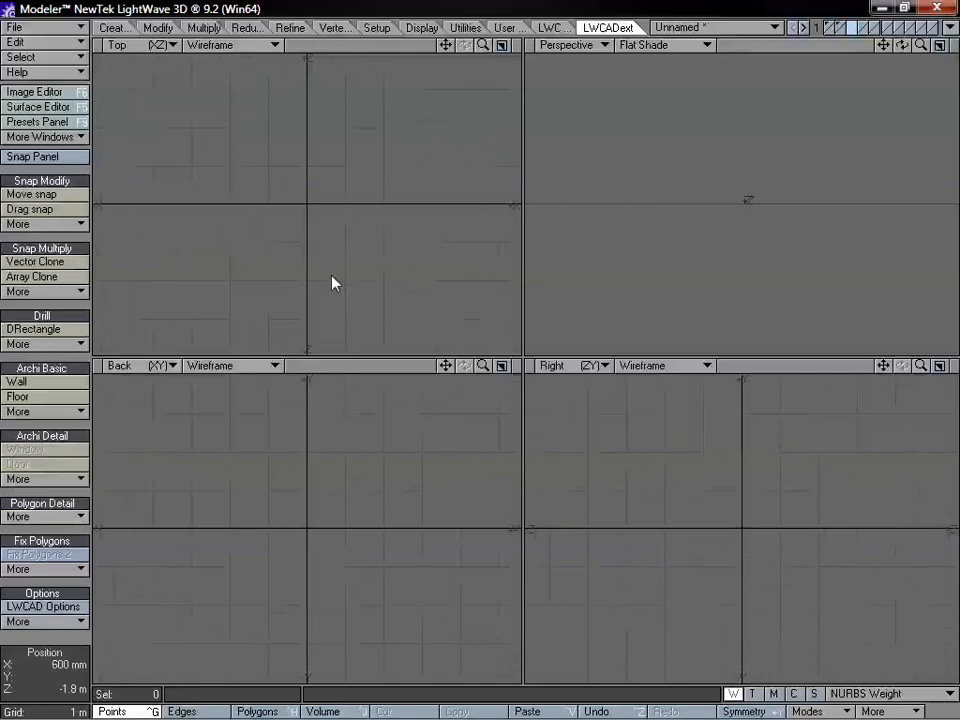
{"action": "key", "text": "n"}
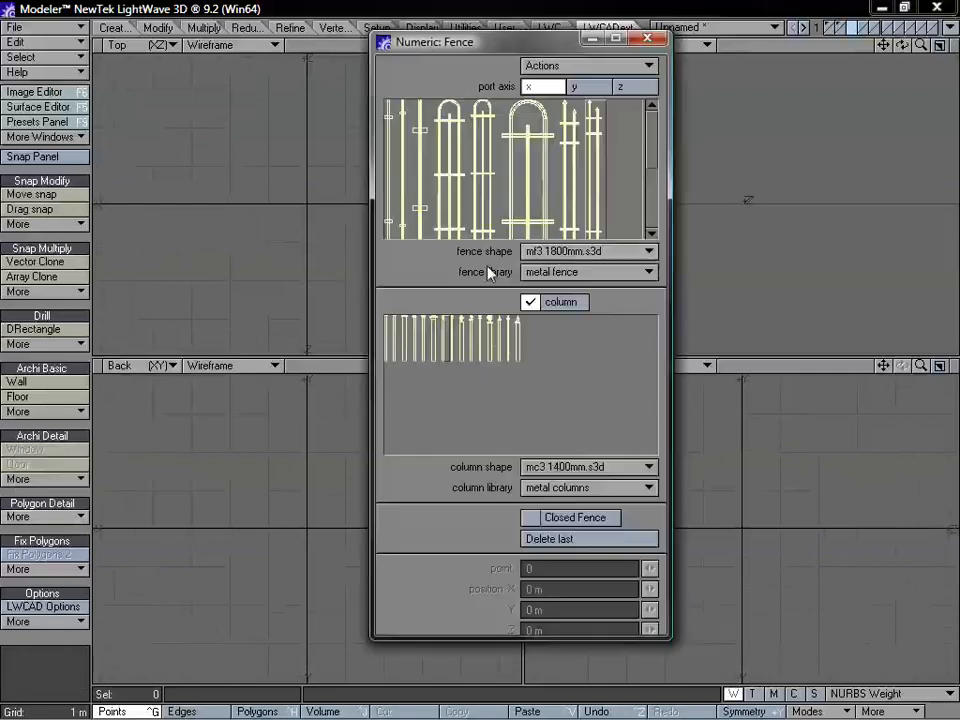
- Set the Fence tool to use Fence_001 from the Custom fence library and Post_001 from the Custom column library
{"action": "left_click", "coordinate": [566, 271]}
{"action": "left_click", "coordinate": [566, 258]}
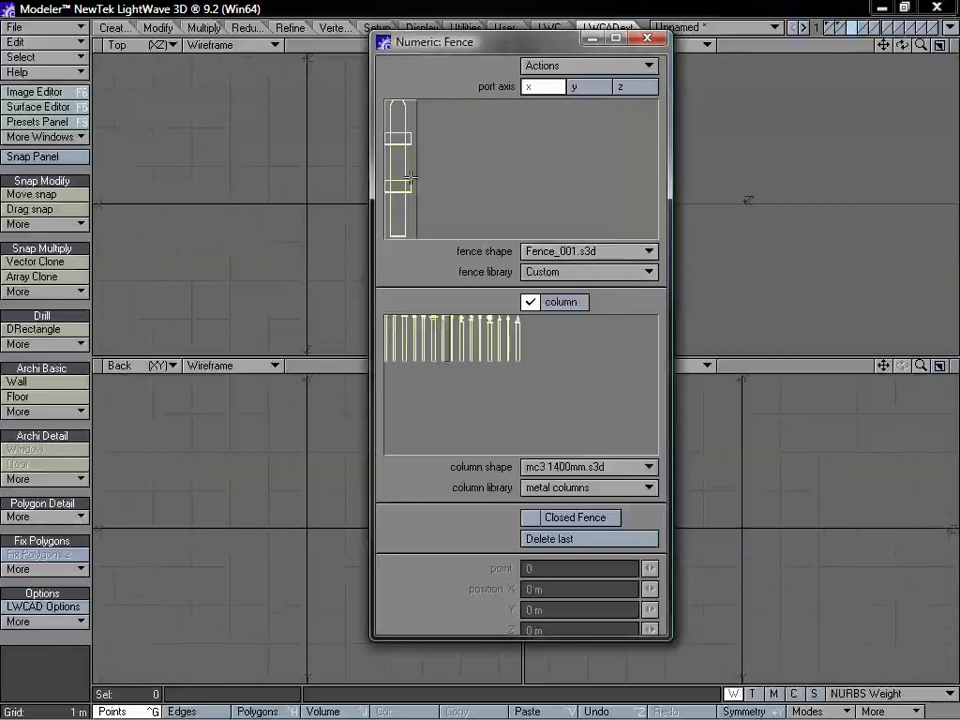
{"action": "left_click", "coordinate": [579, 489]}
{"action": "left_click", "coordinate": [575, 475]}
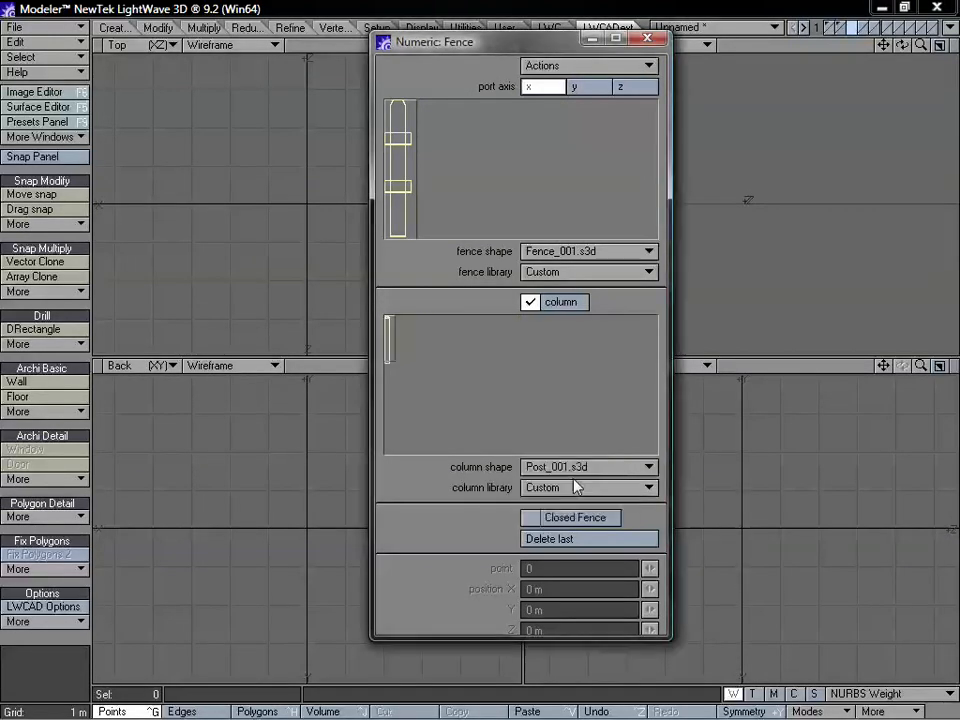
{"action": "left_click_drag", "start_coordinate": [467, 52], "coordinate": [662, 44]}
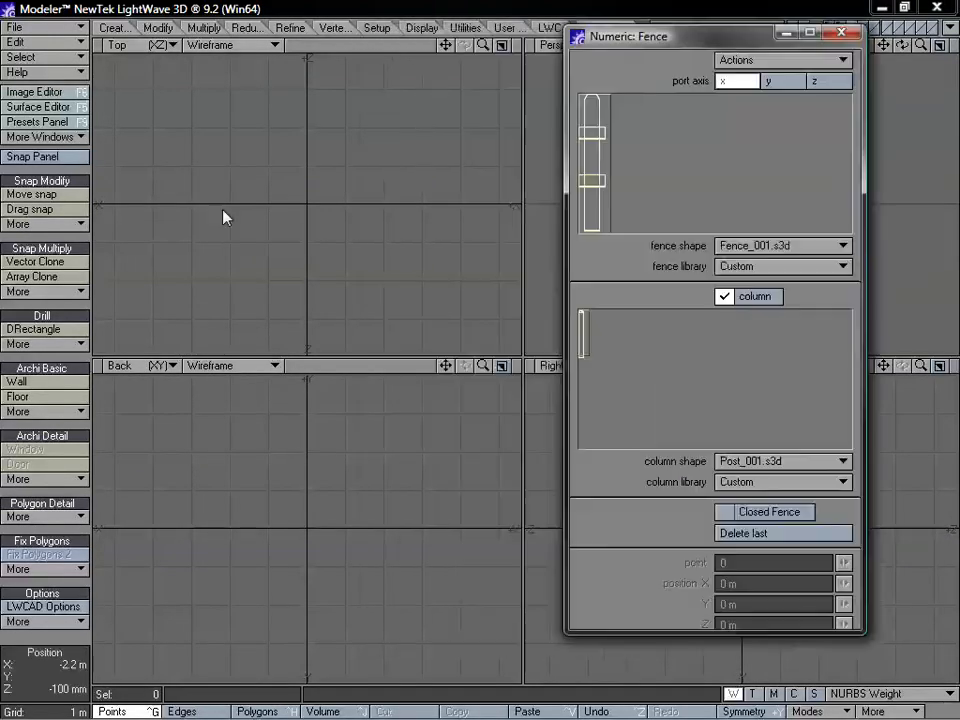
- Draw the first fence segment in the Top view, turn off angle snap and move its end point to about X -0.8 m, Z 3.6 m
{"action": "left_click", "coordinate": [187, 252]}
{"action": "left_click_drag", "start_coordinate": [312, 148], "coordinate": [488, 127]}
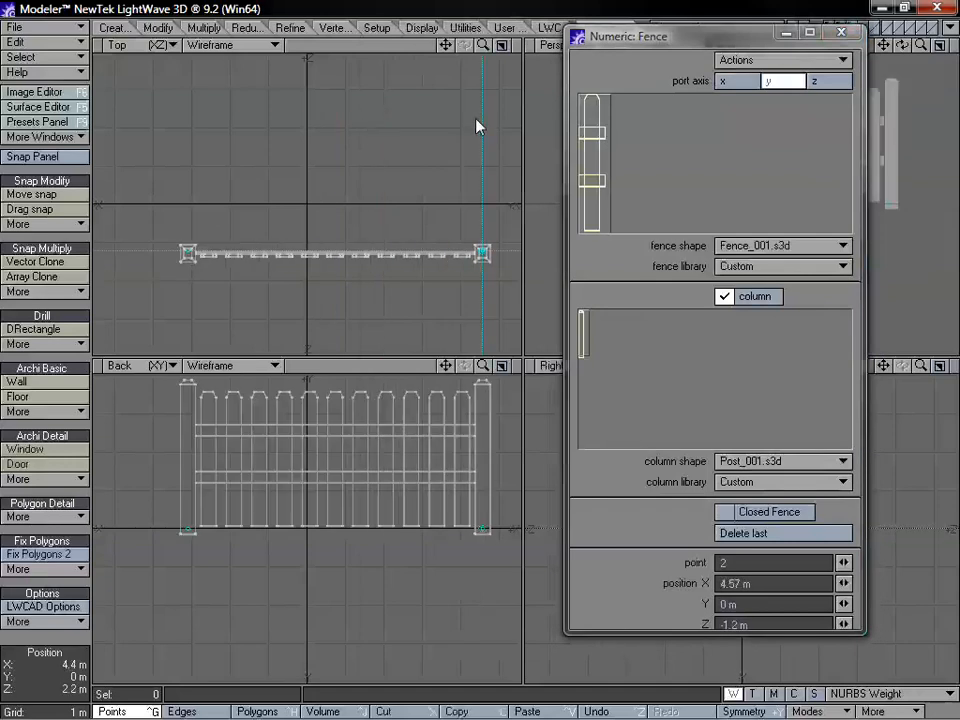
{"action": "left_click", "coordinate": [58, 160]}
{"action": "left_click", "coordinate": [600, 376]}
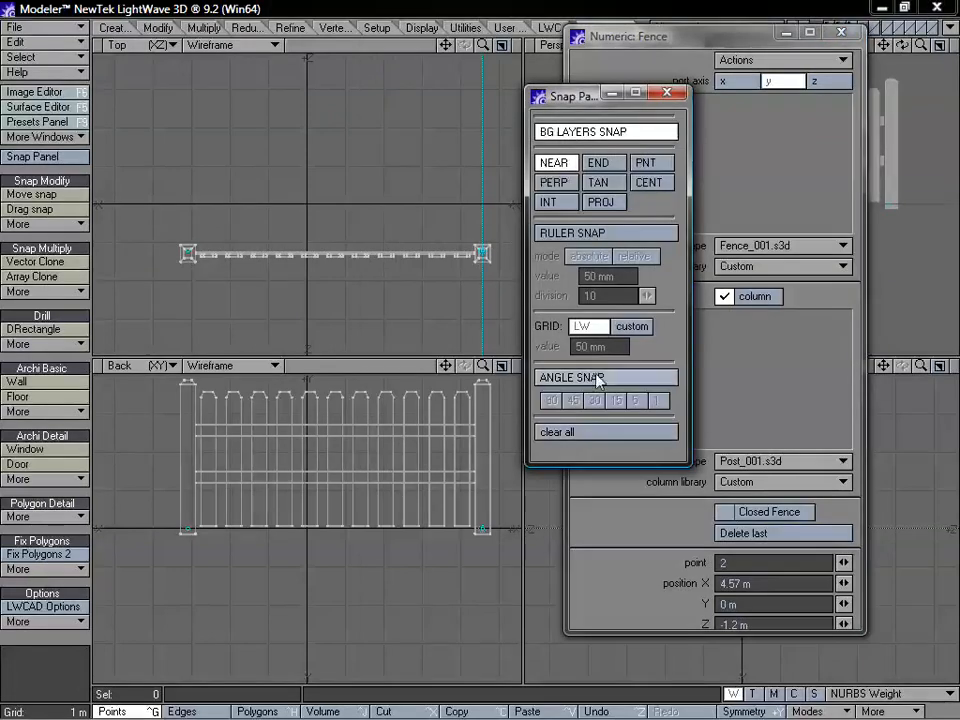
{"action": "left_click", "coordinate": [662, 95]}
{"action": "left_click_drag", "start_coordinate": [484, 253], "coordinate": [275, 66]}
- Add four more fence points around an enclosed area, ending at about X -3.95 m, Z -5.82 m, and make it a closed fence
{"action": "left_click_drag", "start_coordinate": [485, 45], "coordinate": [438, 45]}
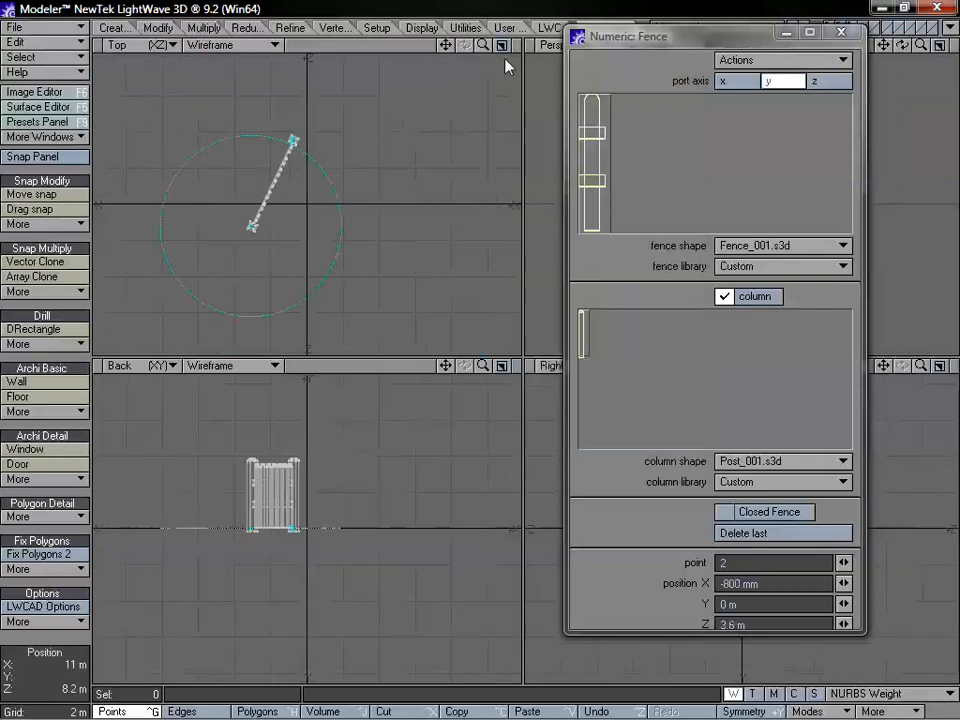
{"action": "left_click_drag", "start_coordinate": [453, 213], "coordinate": [439, 114]}
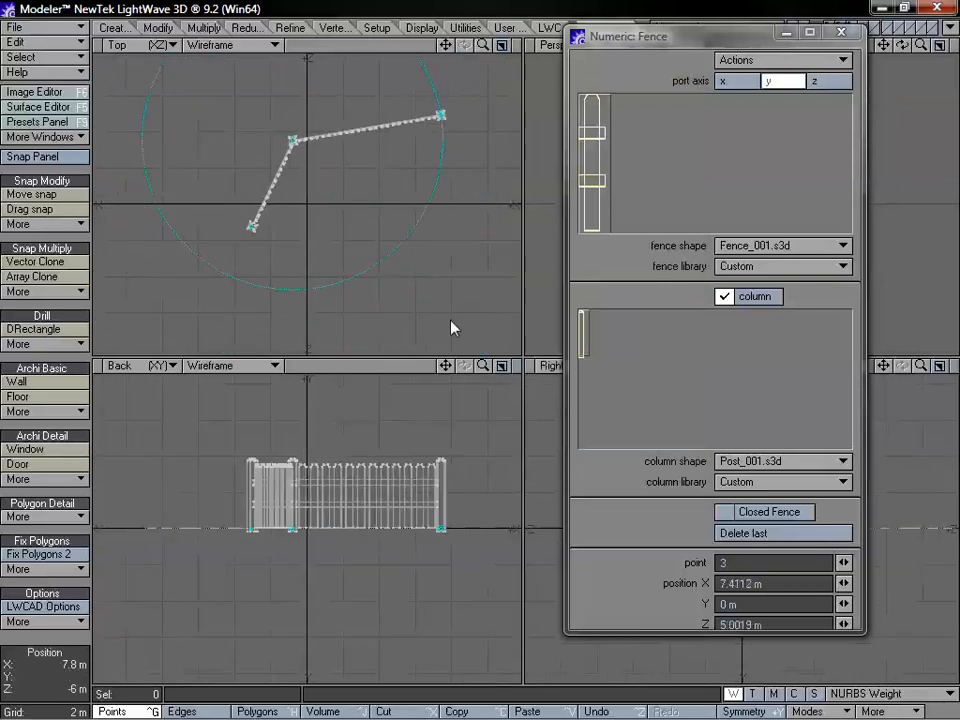
{"action": "left_click", "coordinate": [457, 322]}
{"action": "left_click_drag", "start_coordinate": [484, 336], "coordinate": [529, 320]}
{"action": "left_click_drag", "start_coordinate": [332, 345], "coordinate": [306, 344]}
{"action": "left_click_drag", "start_coordinate": [232, 243], "coordinate": [254, 227]}
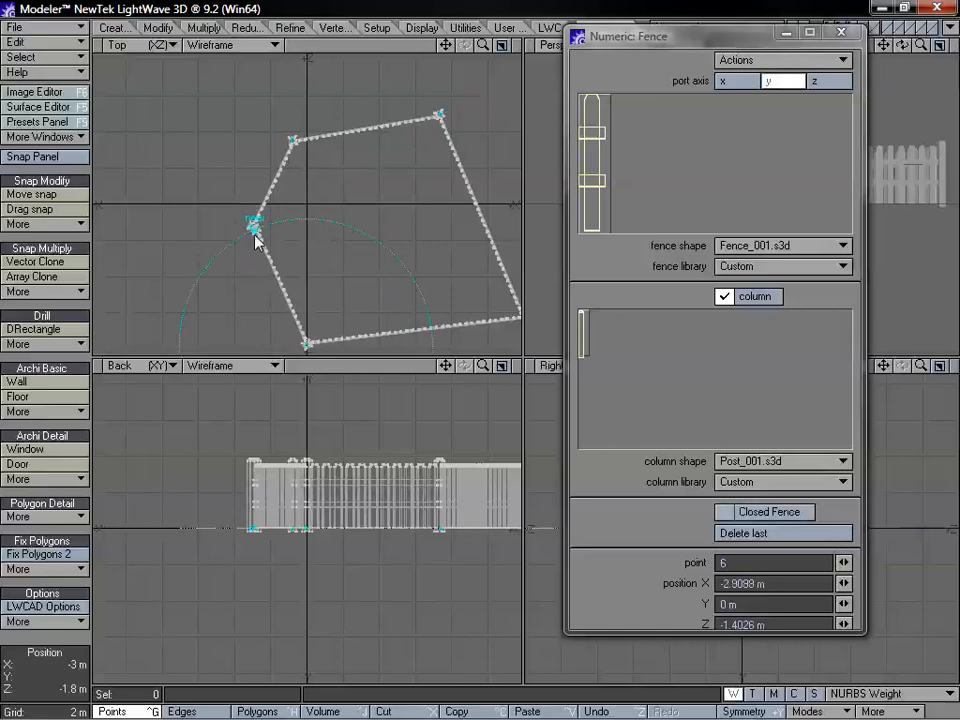
{"action": "left_click_drag", "start_coordinate": [249, 281], "coordinate": [235, 308]}
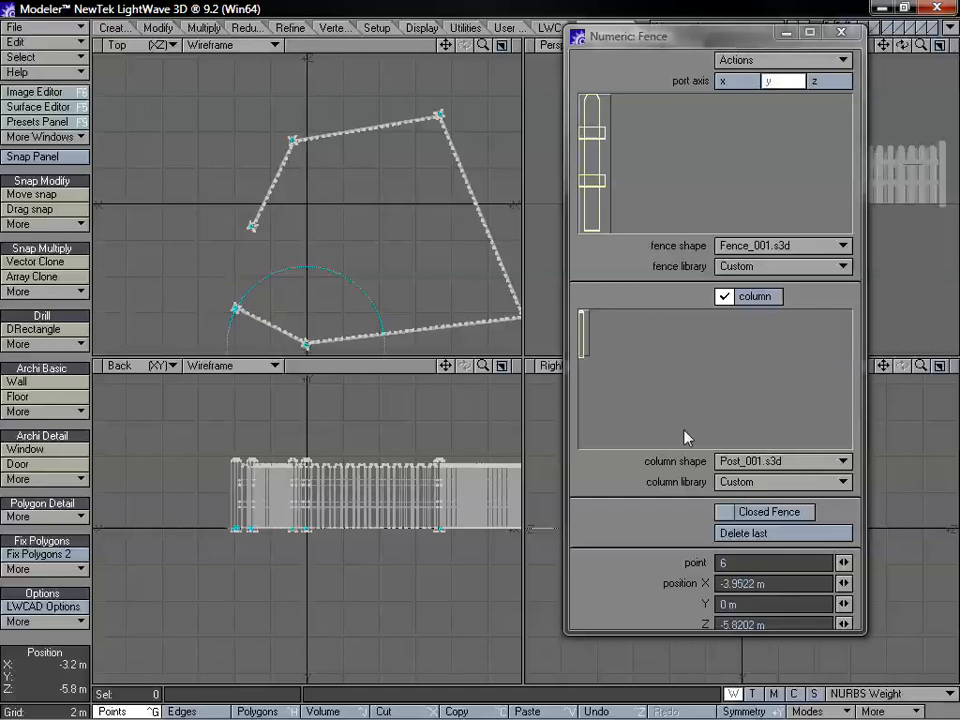
{"action": "left_click", "coordinate": [780, 512]}
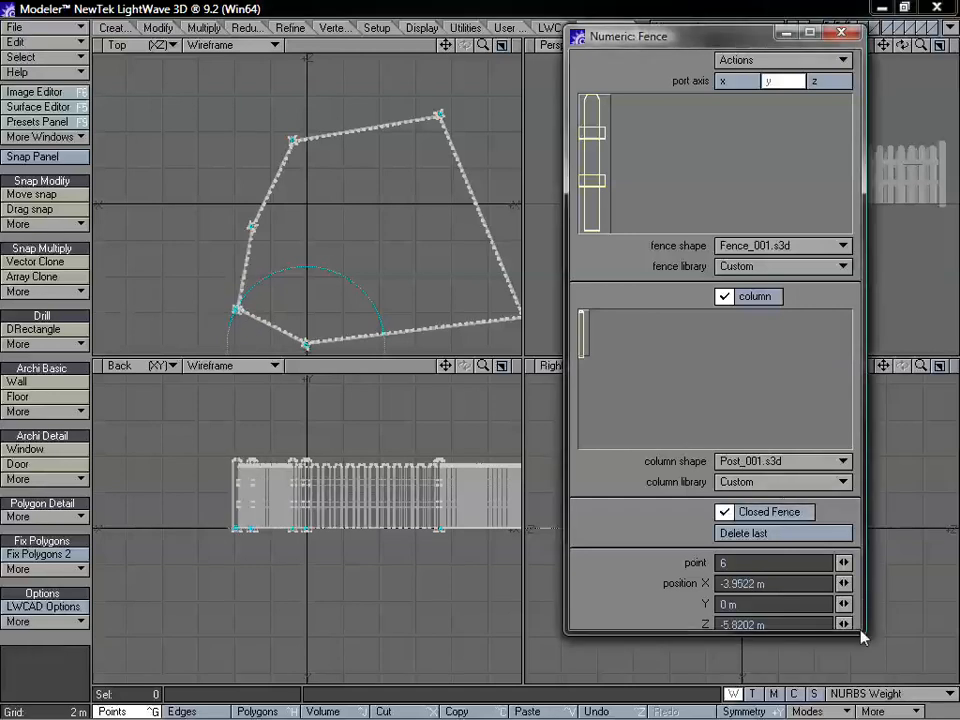
- Show the distances and angles of the fence segments, and close the fence's numeric settings
{"action": "left_click_drag", "start_coordinate": [861, 634], "coordinate": [866, 712]}
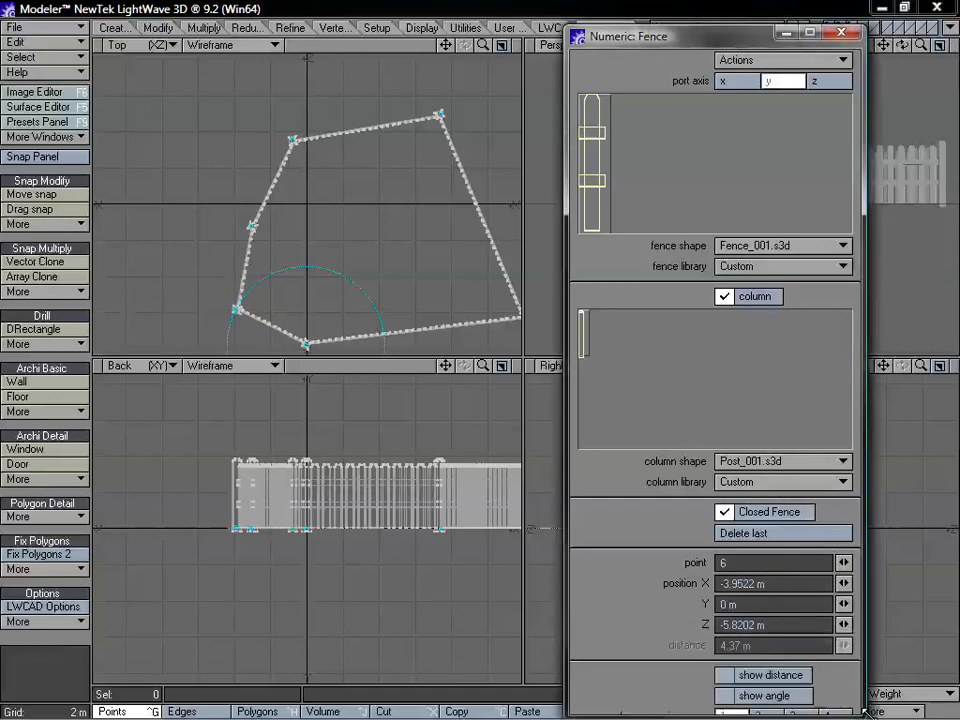
{"action": "left_click_drag", "start_coordinate": [694, 45], "coordinate": [683, 8]}
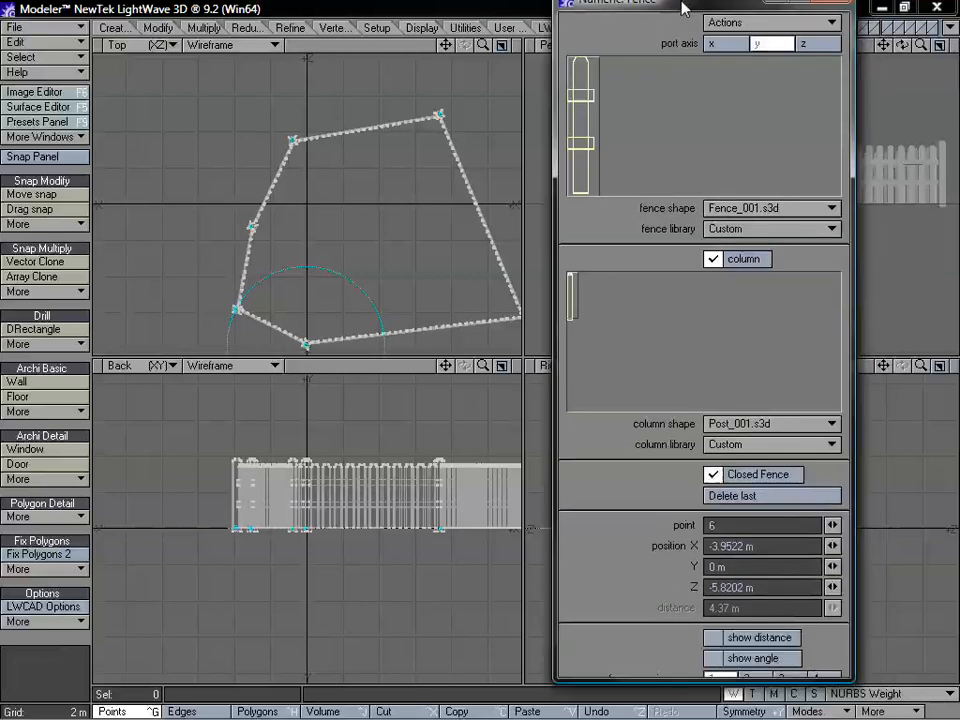
{"action": "left_click_drag", "start_coordinate": [839, 676], "coordinate": [845, 714]}
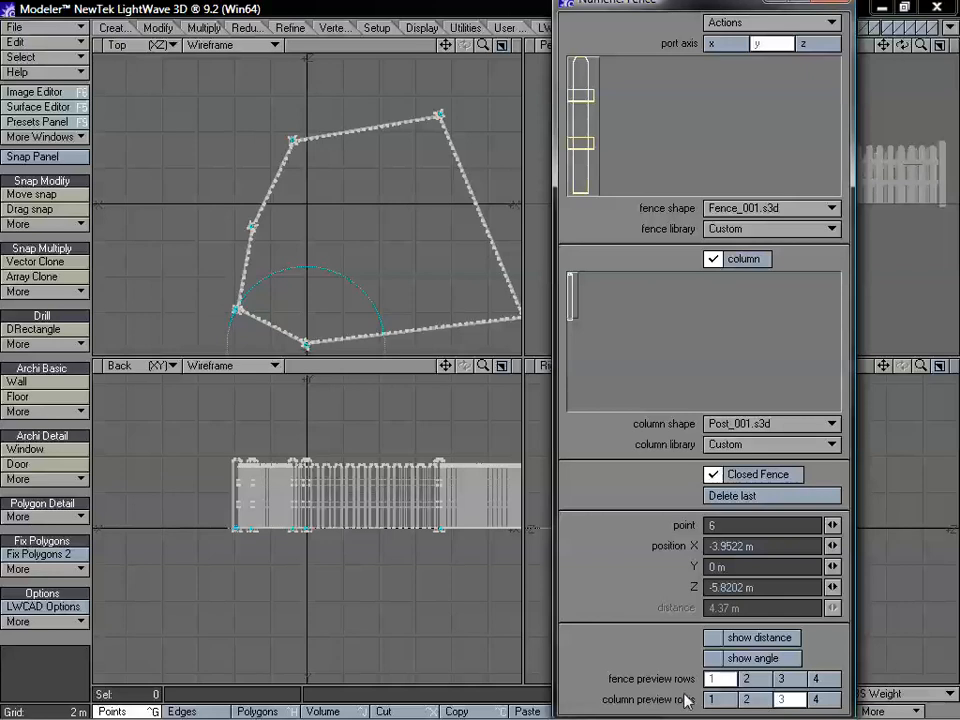
{"action": "left_click", "coordinate": [713, 637]}
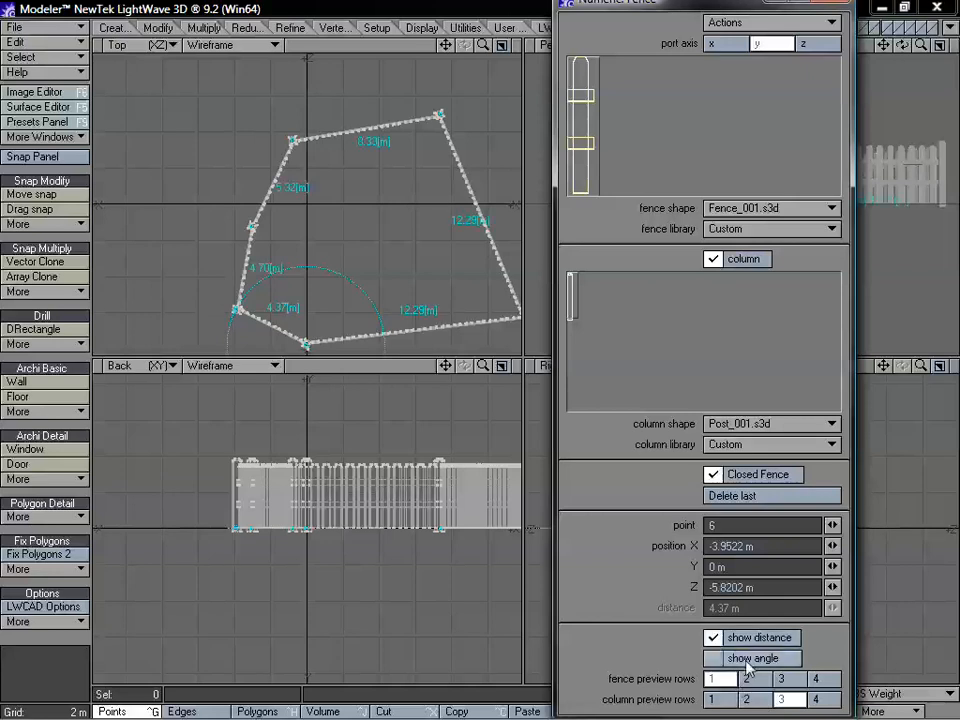
{"action": "left_click", "coordinate": [713, 658]}
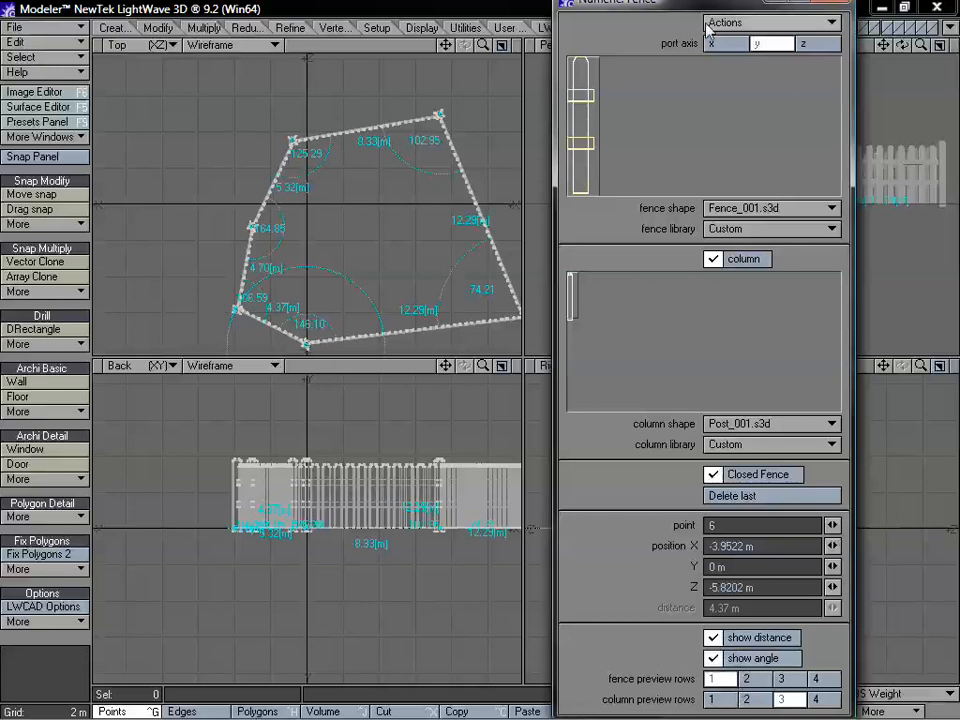
{"action": "left_click_drag", "start_coordinate": [815, 2], "coordinate": [815, 25]}
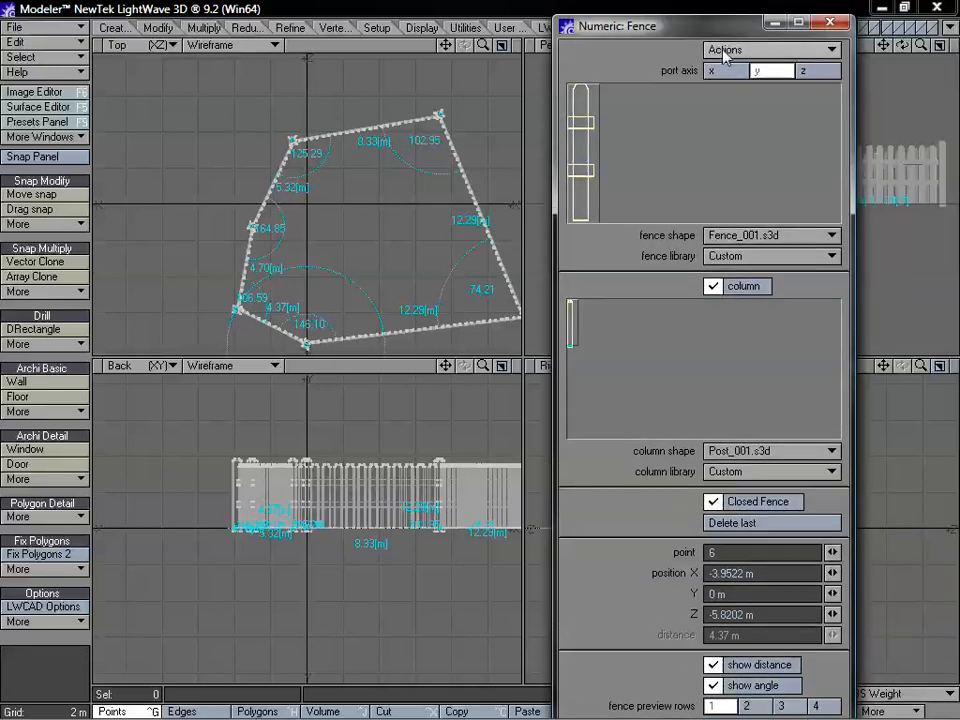
{"action": "left_click", "coordinate": [829, 22]}
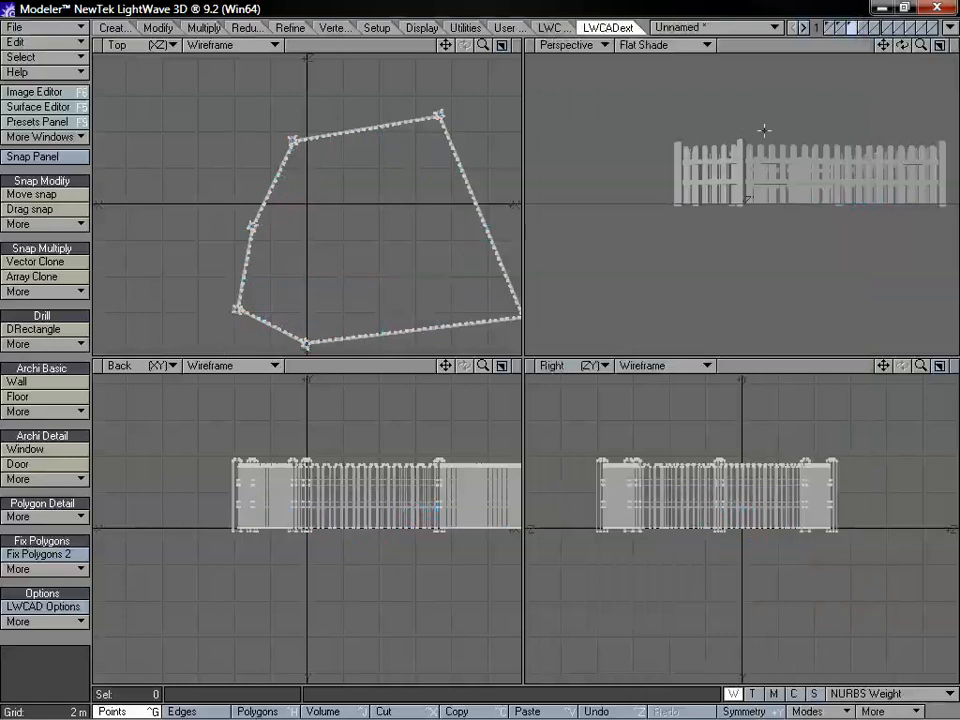
- Examine the finished fence from several angles and close up in a maximized Perspective view
{"action": "key", "text": "0"}
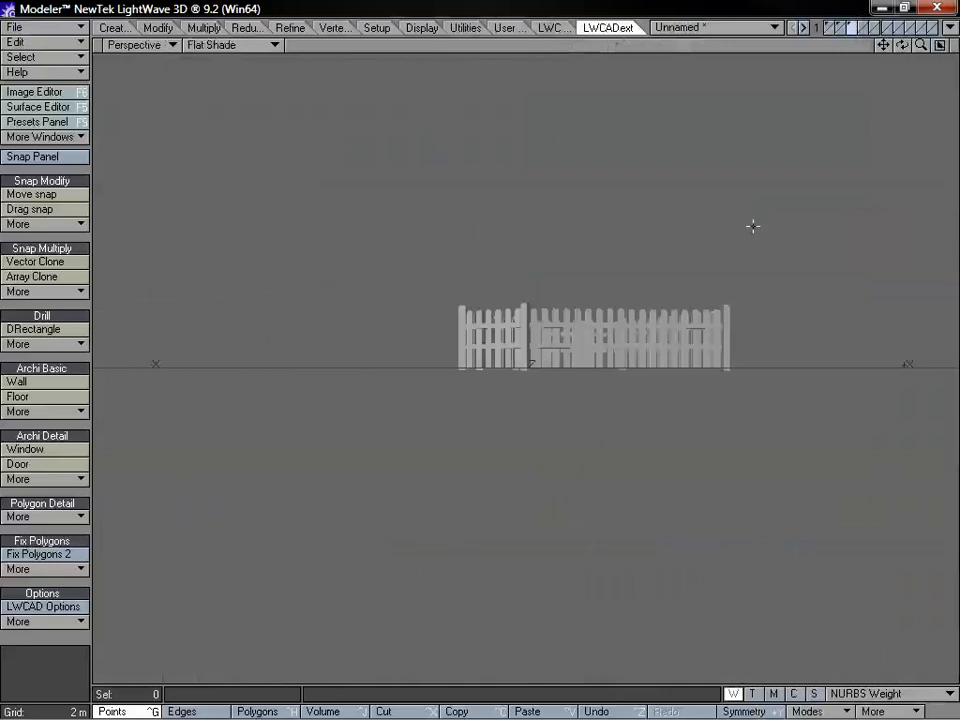
{"action": "key", "text": "a"}
{"action": "left_click_drag", "start_coordinate": [708, 239], "coordinate": [516, 344], "text": "alt"}
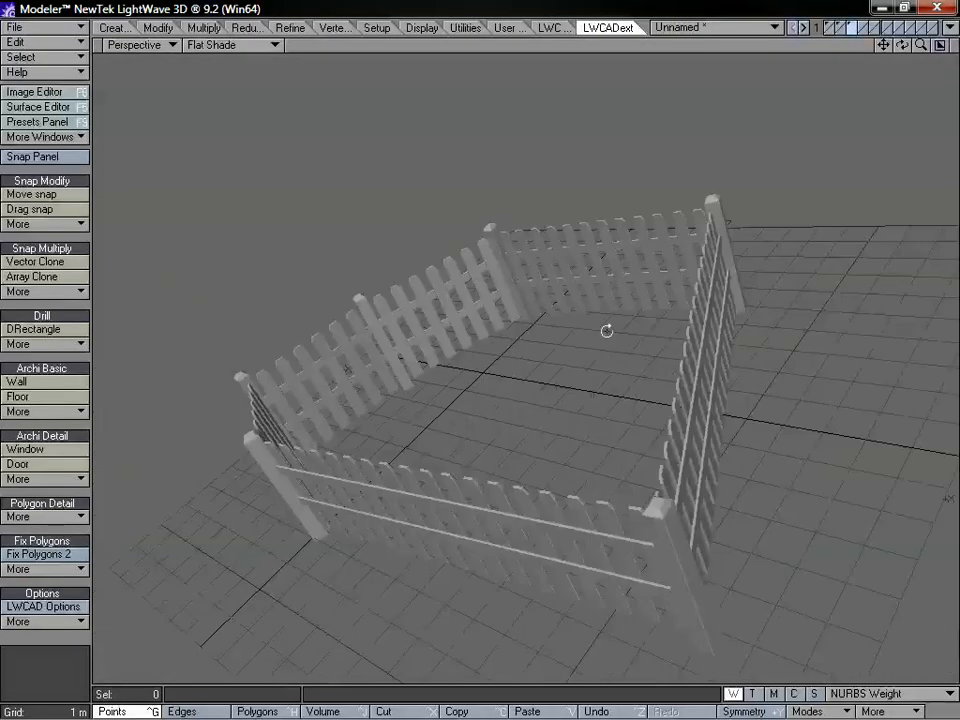
{"action": "left_click_drag", "start_coordinate": [607, 331], "coordinate": [729, 266], "text": "alt"}
{"action": "left_click_drag", "start_coordinate": [568, 198], "coordinate": [709, 361], "text": "alt"}
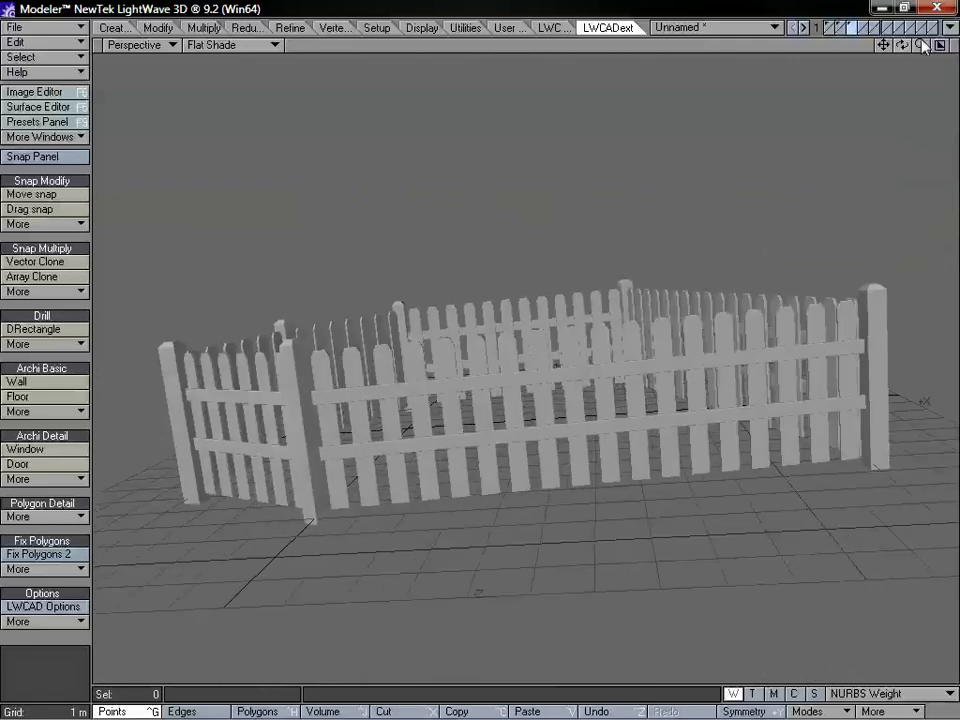
{"action": "left_click_drag", "start_coordinate": [922, 45], "coordinate": [820, 140]}
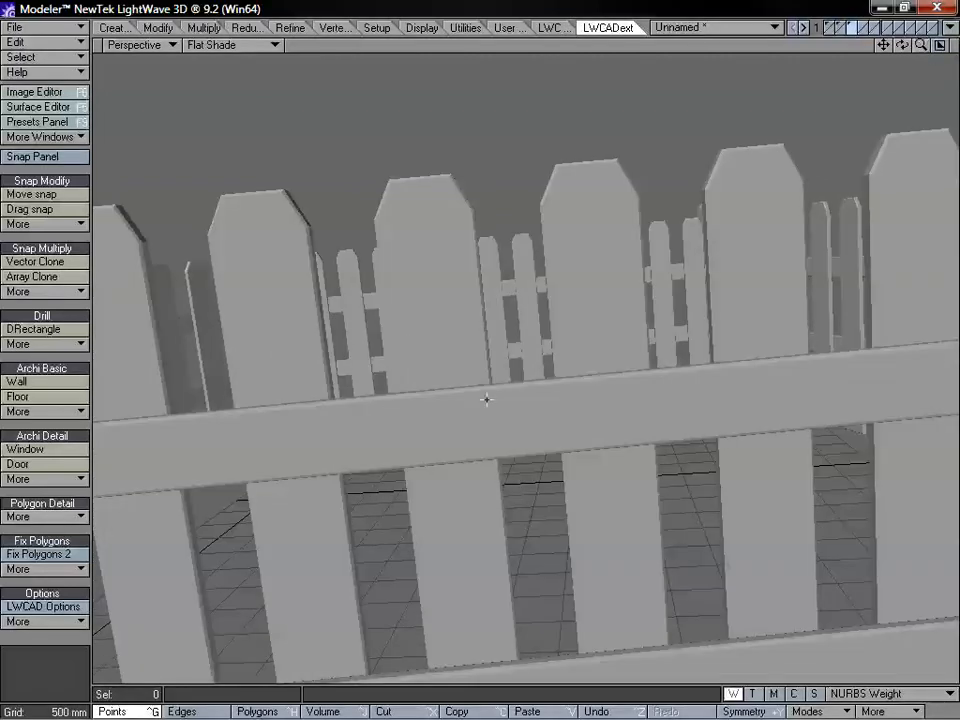
{"action": "key", "text": "a"}
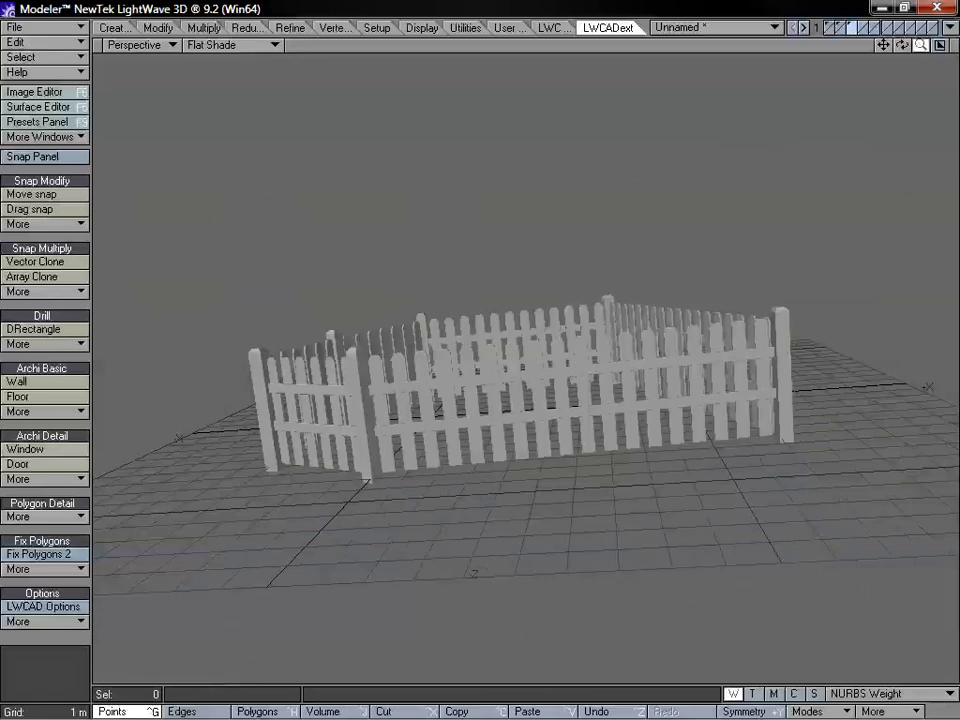
{"action": "left_click_drag", "start_coordinate": [757, 260], "coordinate": [779, 130], "text": "alt"}
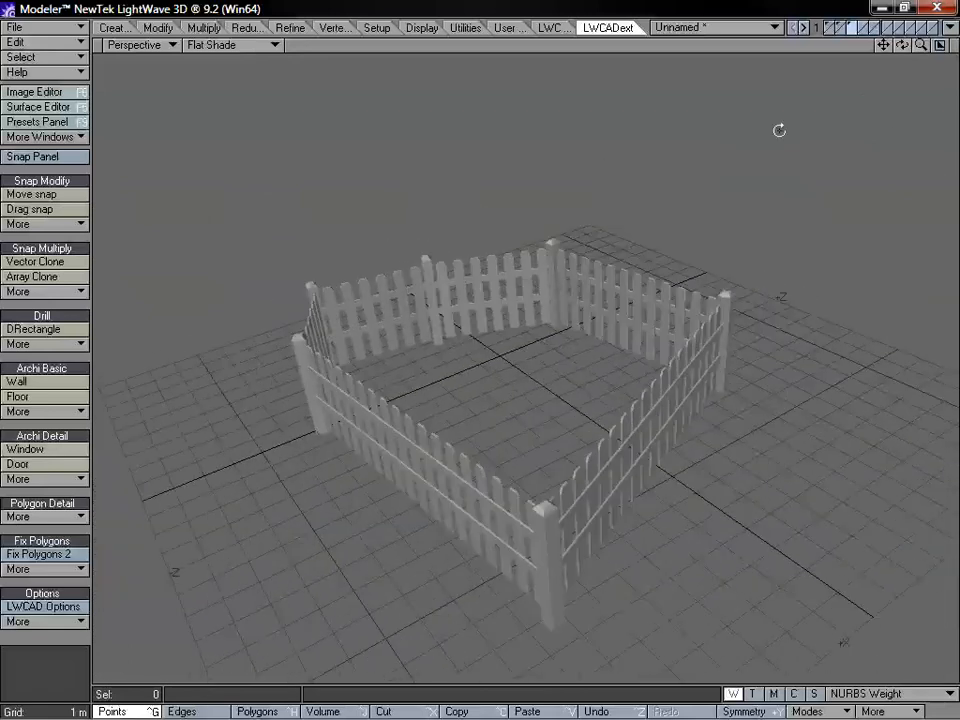
- Inspect the original board section on the first layer and return to the fence layer
{"action": "left_click", "coordinate": [828, 28]}
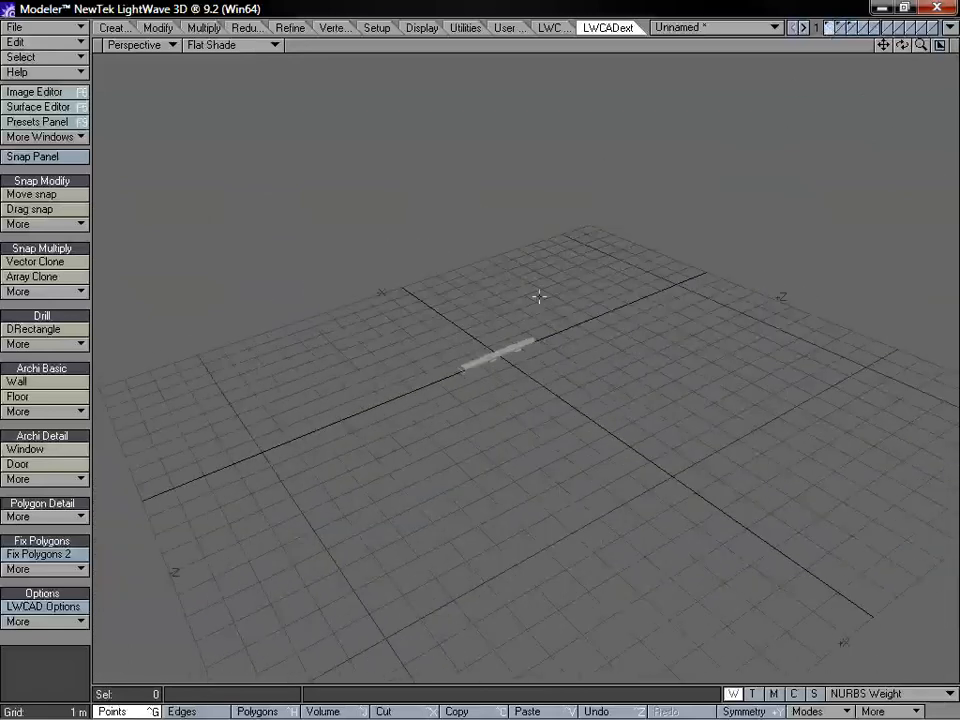
{"action": "key", "text": "a"}
{"action": "left_click_drag", "start_coordinate": [484, 371], "coordinate": [686, 490], "text": "alt"}
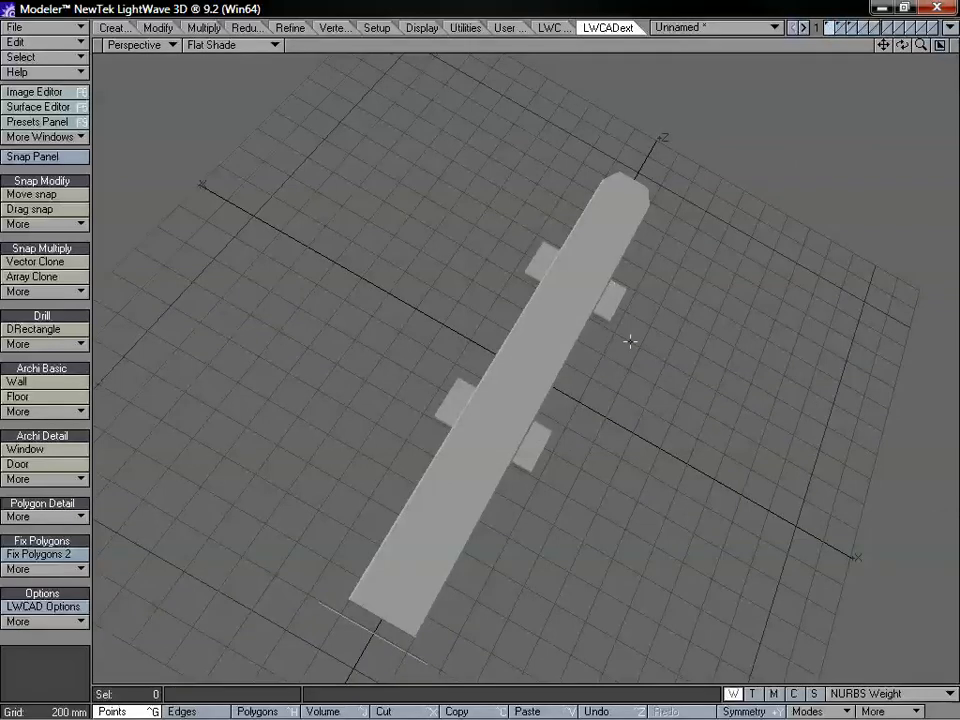
{"action": "mouse_move", "coordinate": [574, 381]}
{"action": "left_mouse_down", "text": "alt"}
{"action": "mouse_move", "coordinate": [626, 343]}
{"action": "mouse_move", "coordinate": [585, 372]}
{"action": "left_mouse_up", "text": "alt"}
{"action": "left_click", "coordinate": [853, 28]}
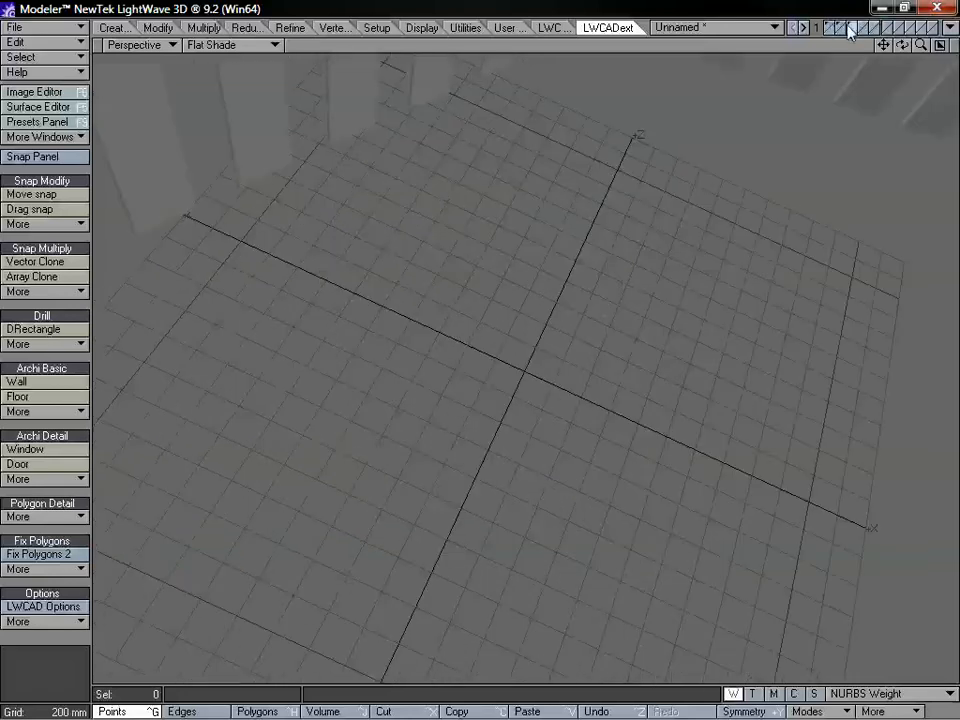
{"action": "left_click", "coordinate": [848, 28]}
- Review the whole closed fence from all sides, checking the corner posts and the board spacing between them
{"action": "key", "text": "a"}
{"action": "left_click_drag", "start_coordinate": [735, 221], "coordinate": [598, 406], "text": "alt"}
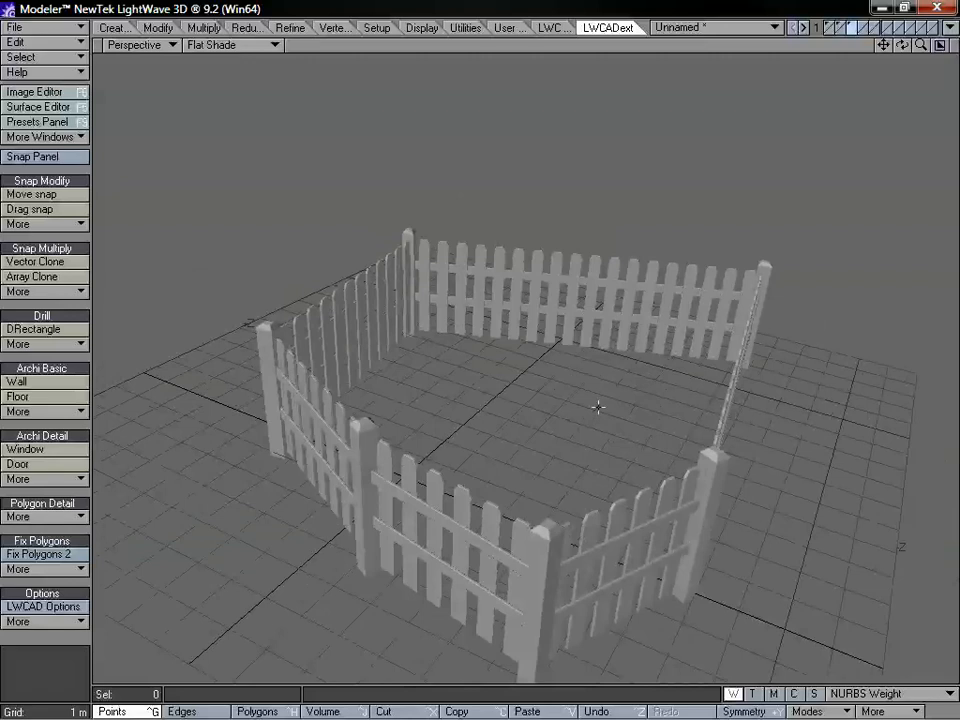
{"action": "left_click_drag", "start_coordinate": [562, 331], "coordinate": [555, 418], "text": "alt"}
{"action": "left_click_drag", "start_coordinate": [522, 338], "coordinate": [651, 298], "text": "alt"}
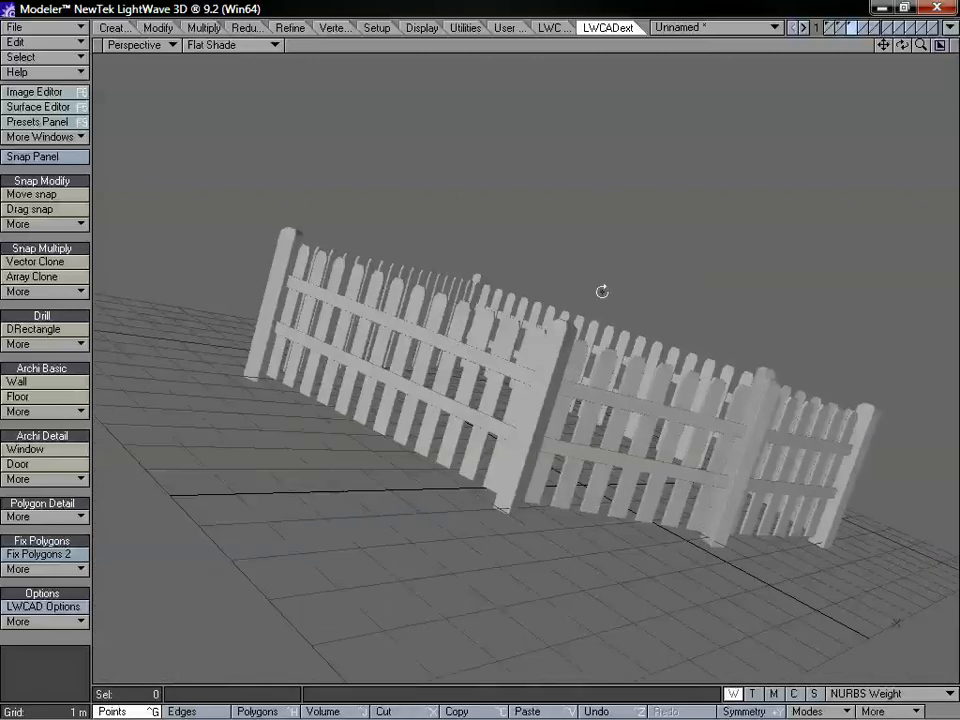
{"action": "left_click_drag", "start_coordinate": [602, 291], "coordinate": [484, 437], "text": "alt"}
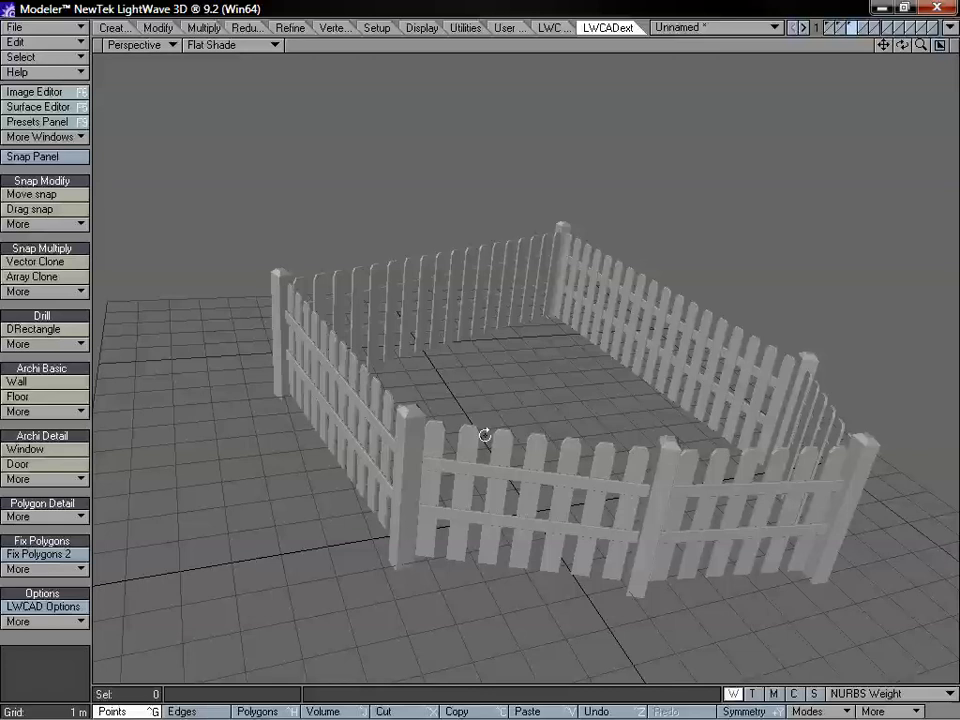
{"action": "left_click_drag", "start_coordinate": [435, 375], "coordinate": [469, 418], "text": "alt"}
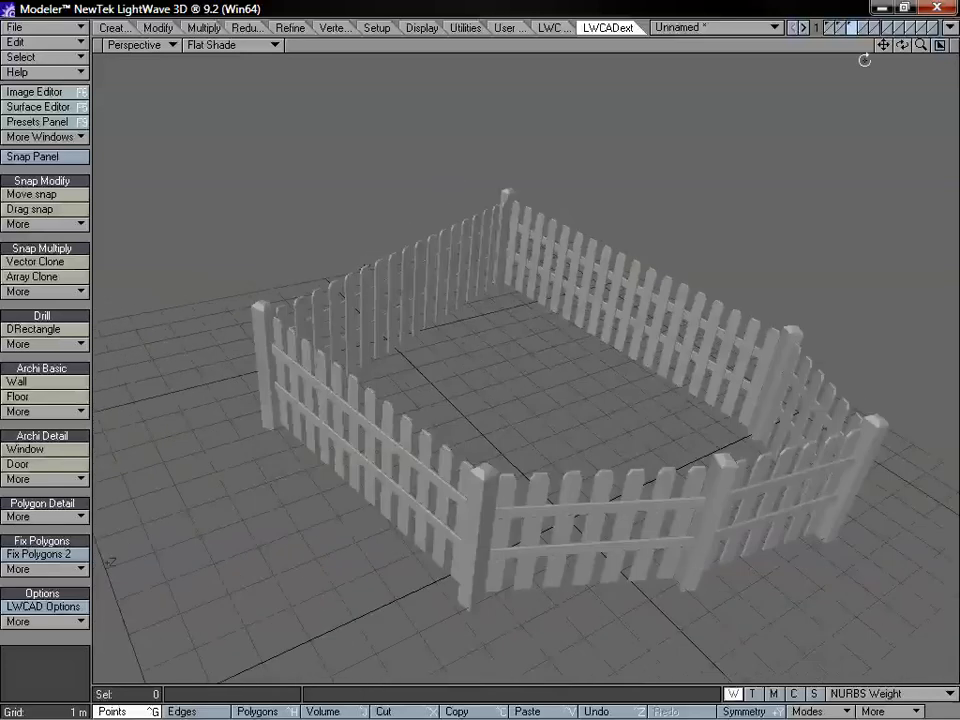
{"action": "left_click_drag", "start_coordinate": [921, 46], "coordinate": [820, 70]}
{"action": "left_click_drag", "start_coordinate": [694, 186], "coordinate": [554, 358], "text": "alt"}
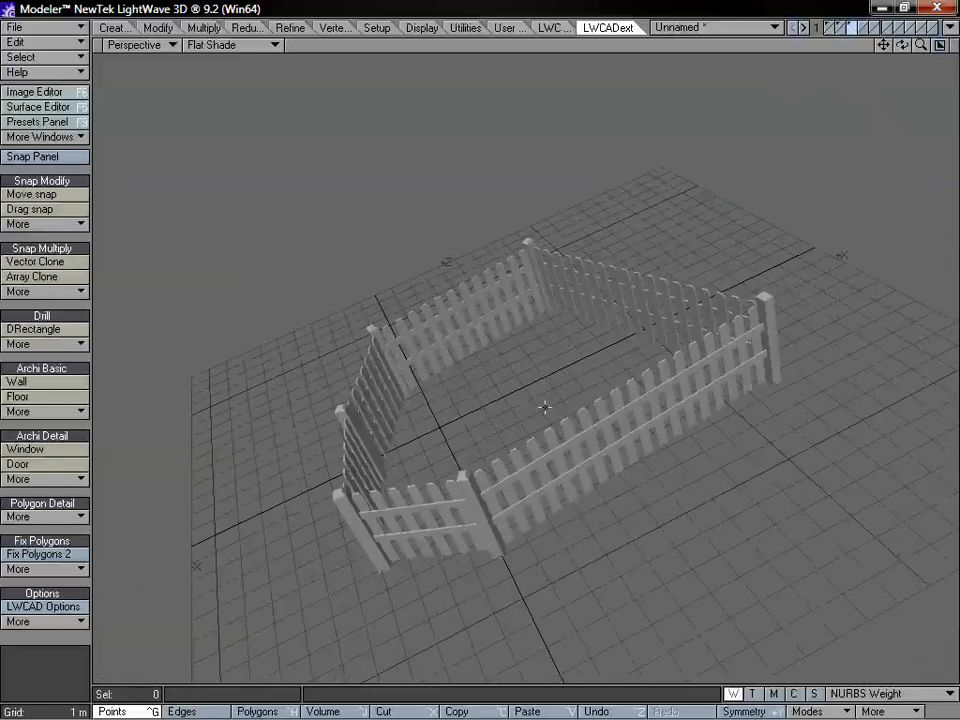
{"action": "left_click_drag", "start_coordinate": [544, 407], "coordinate": [685, 374], "text": "alt"}
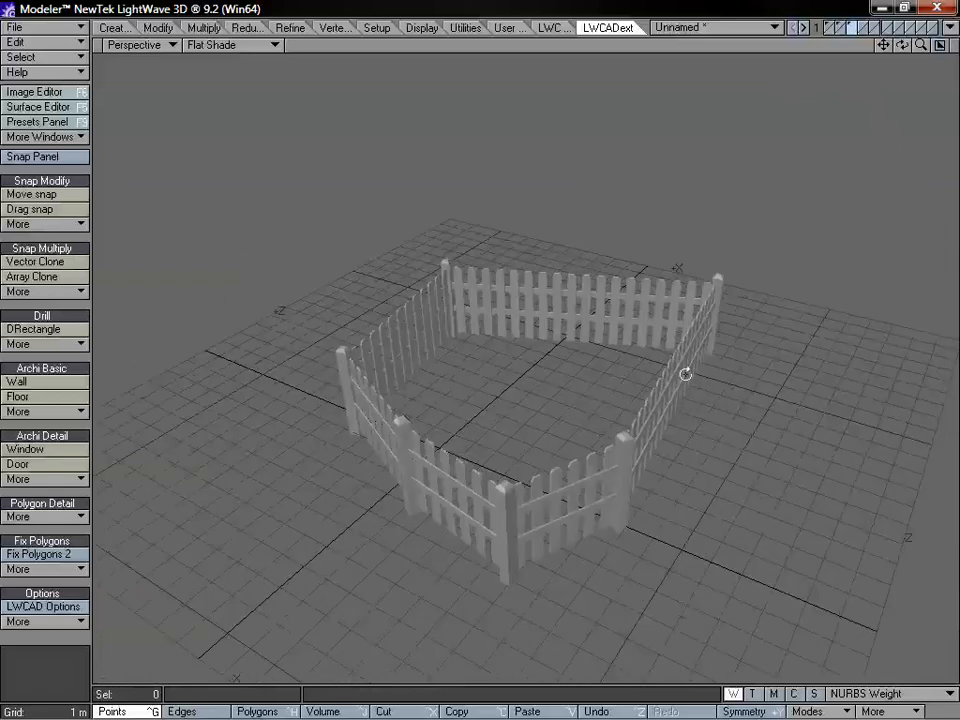